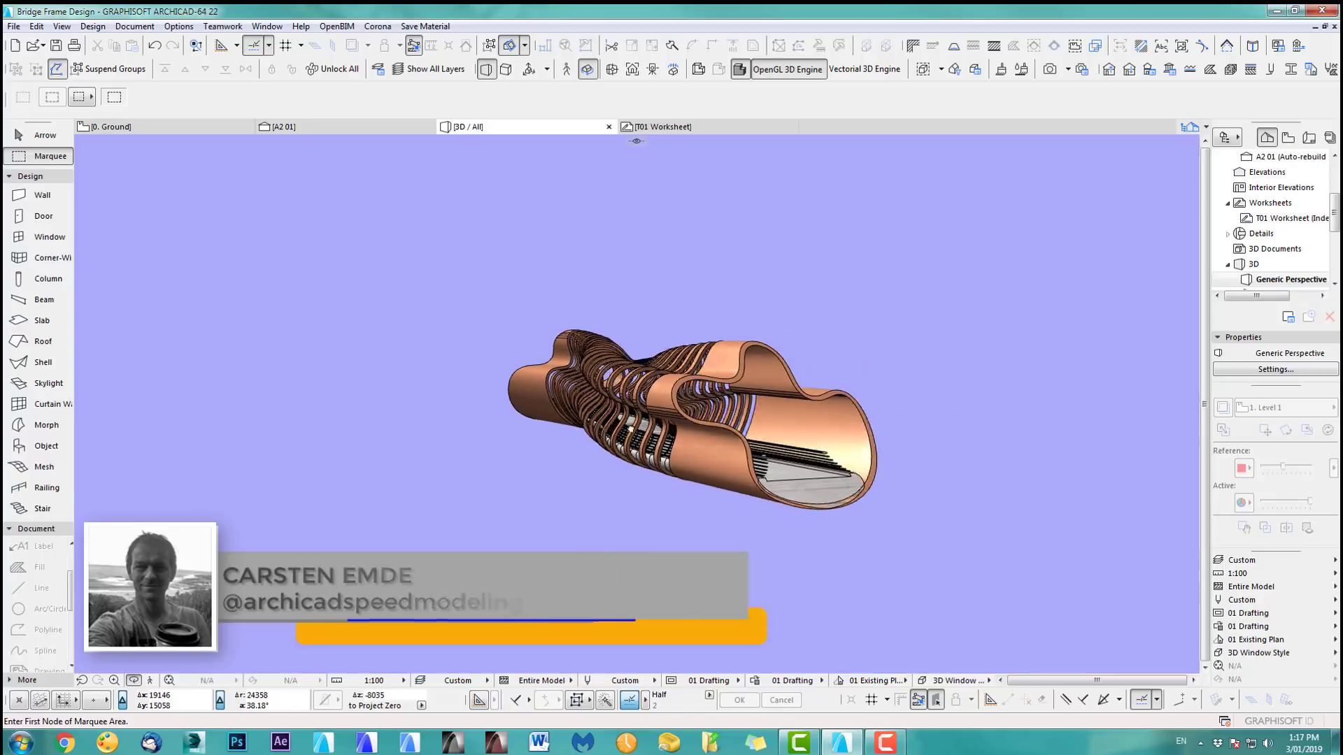
# Step: Examine the finished ribbed tubular bridge model in 3D from its side and its open end
pyautogui.keyDown('shift'); pyautogui.moveTo(758, 415); pyautogui.dragTo(675, 448, button='middle'); pyautogui.keyUp('shift')
pyautogui.scroll(2, 675, 449)
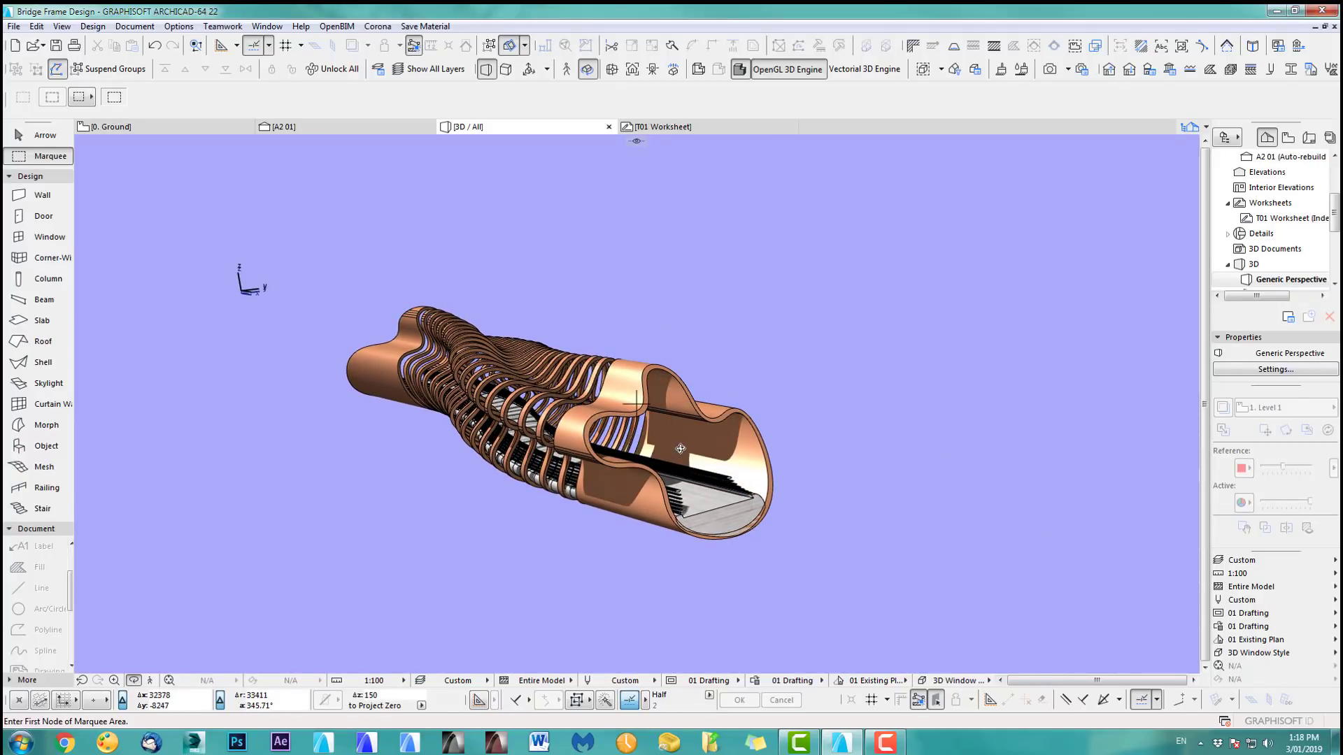
pyautogui.scroll(6, 680, 448)
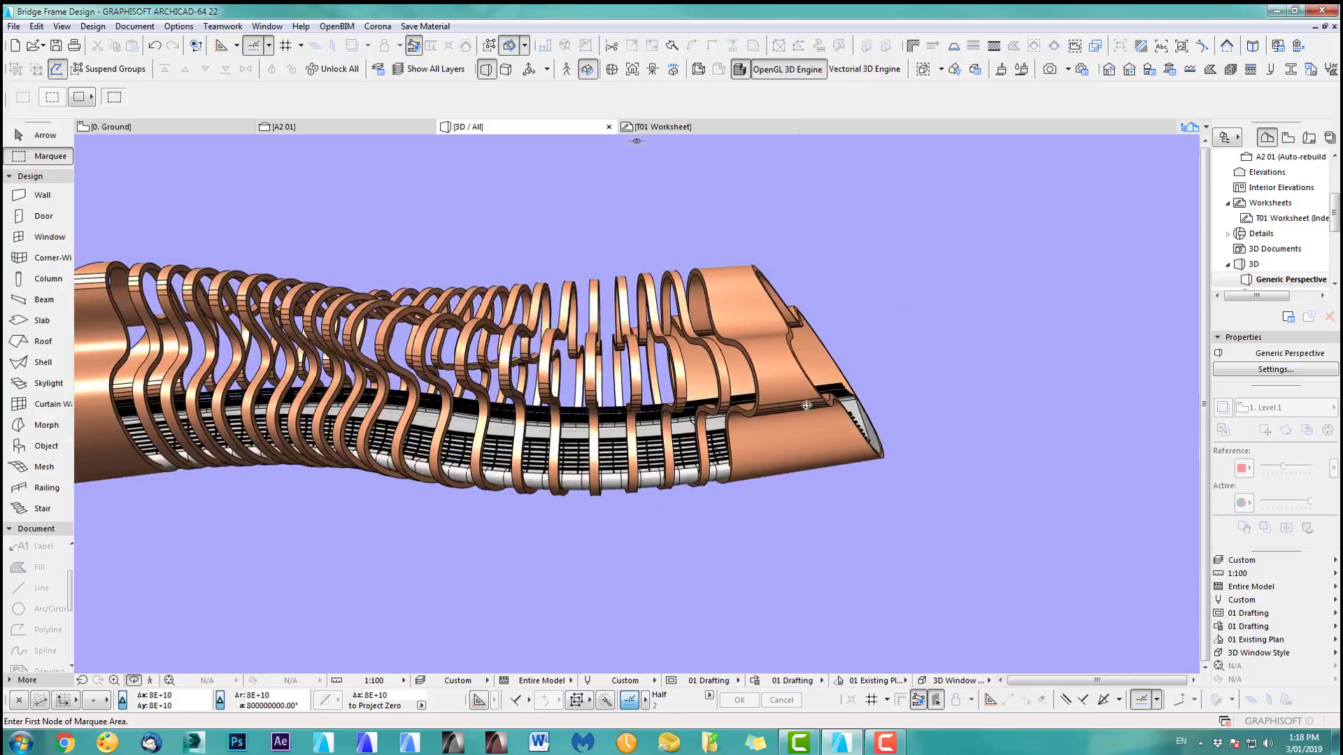
pyautogui.keyDown('shift'); pyautogui.moveTo(806, 405); pyautogui.dragTo(912, 392, button='middle'); pyautogui.keyUp('shift')
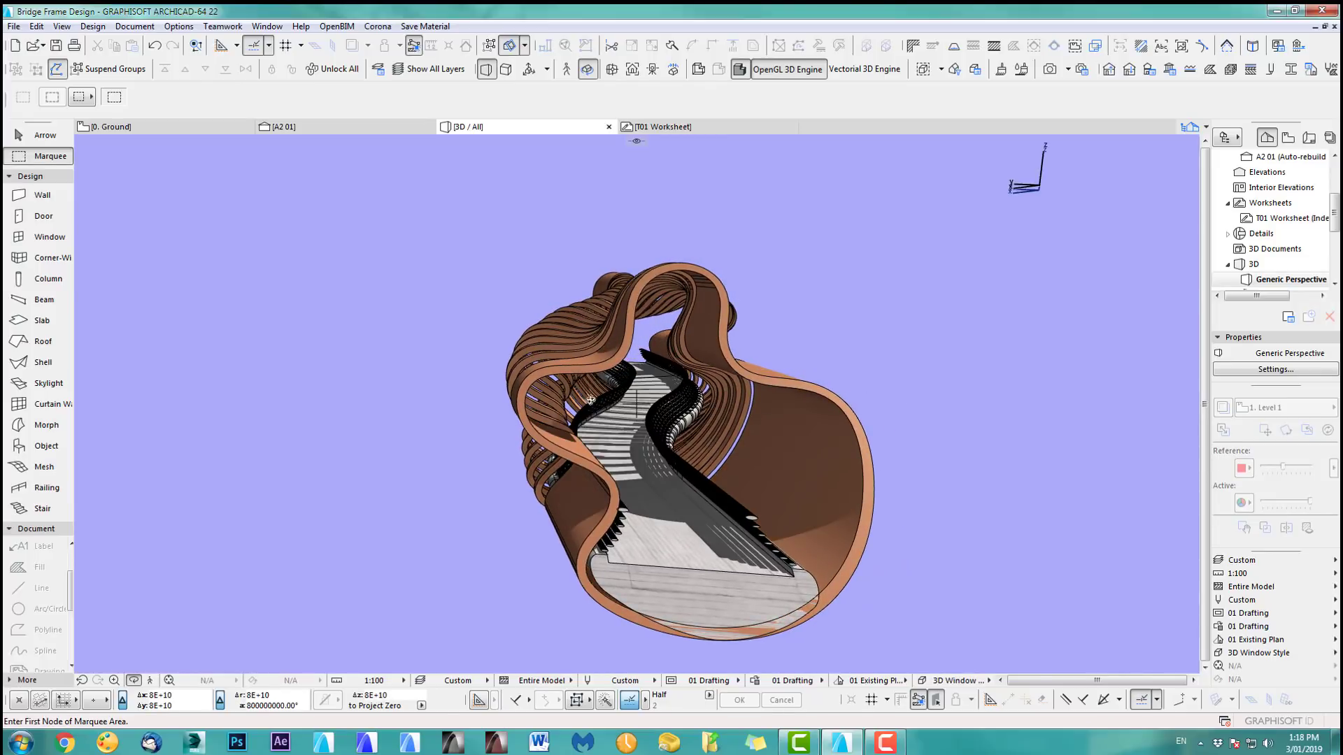
pyautogui.keyDown('shift'); pyautogui.moveTo(591, 401); pyautogui.dragTo(675, 476, button='middle'); pyautogui.keyUp('shift')
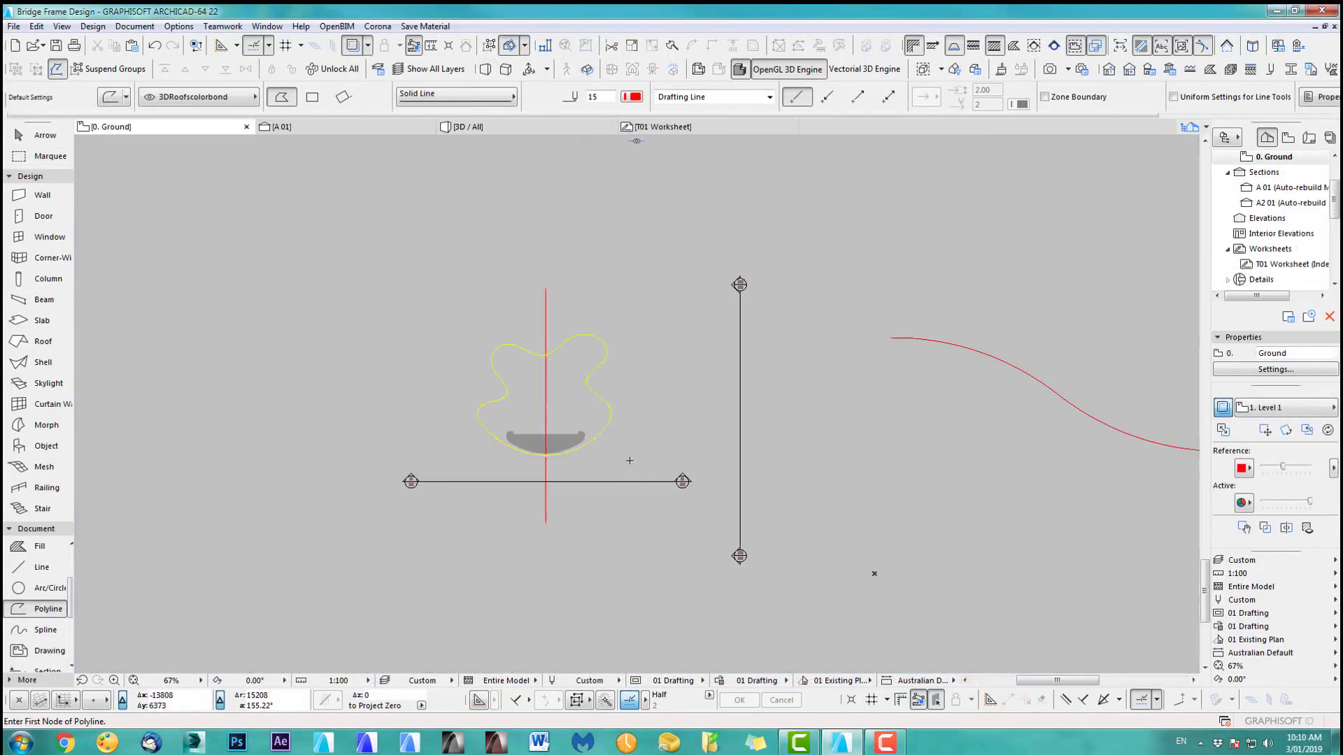
# Step: Examine the closed bridge outline, the deck fill inside it and the S-shaped path curve on the ground floor plan
pyautogui.scroll(-3, 658, 456)
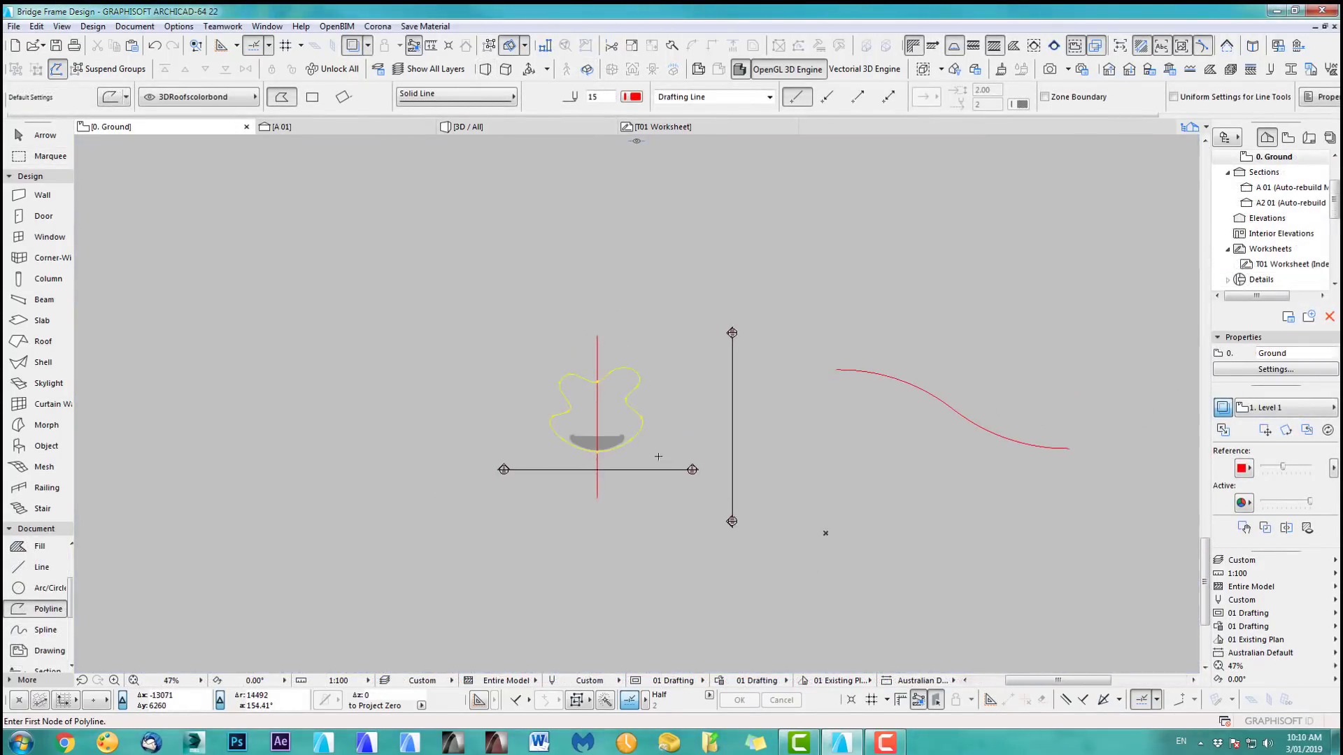
pyautogui.scroll(3, 658, 456)
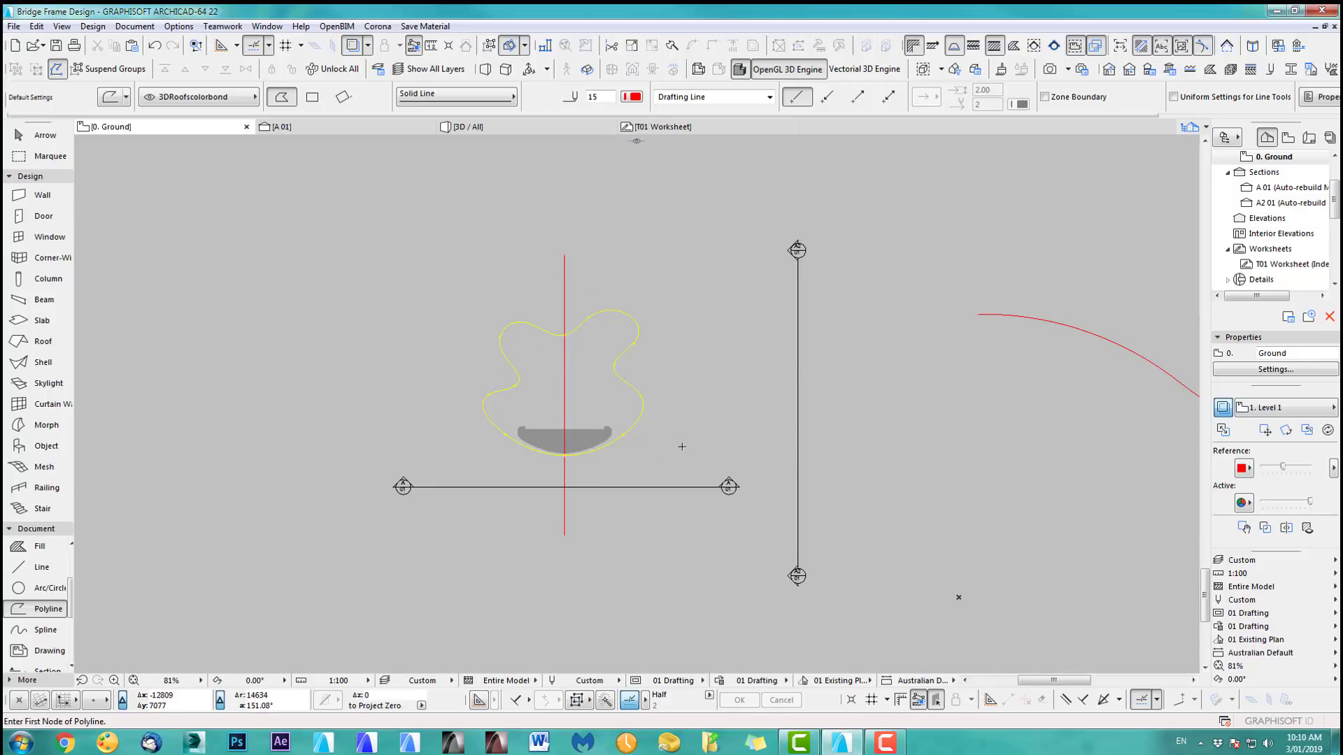
pyautogui.keyDown('shift'); pyautogui.click(593, 443); pyautogui.keyUp('shift')
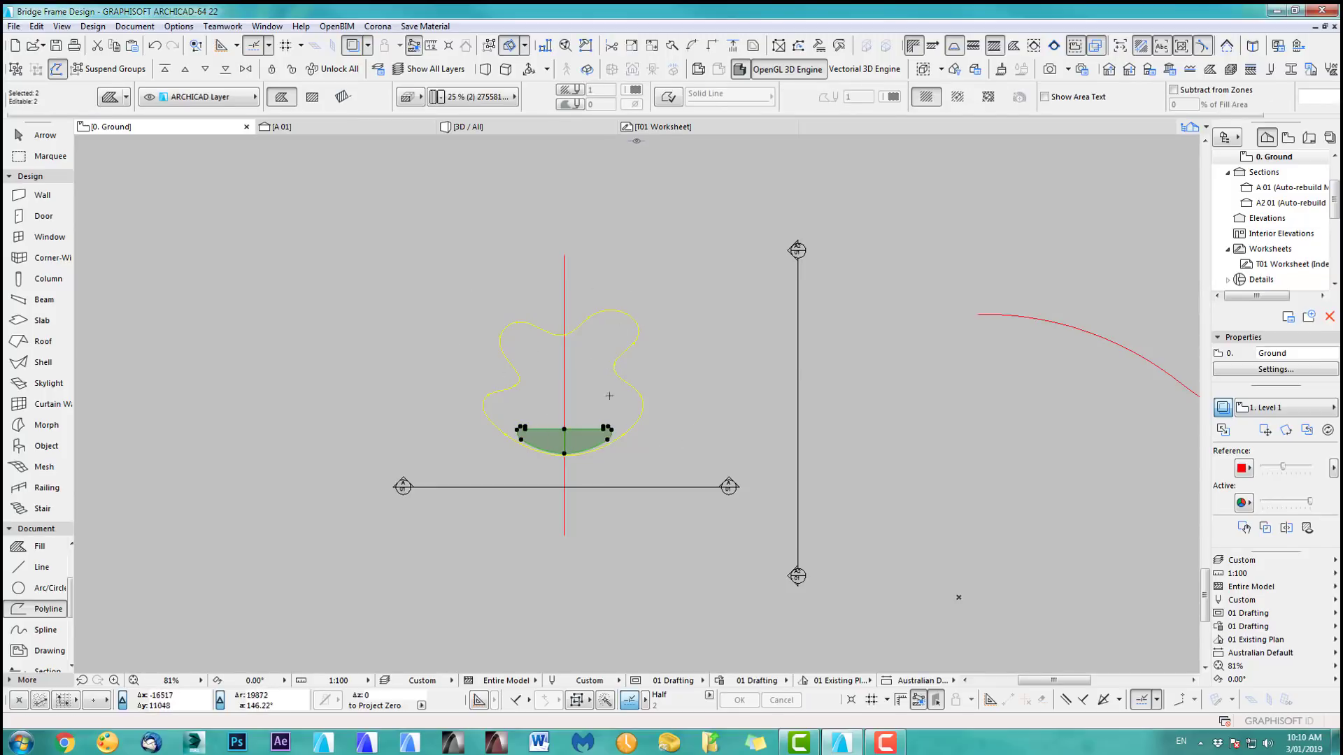
pyautogui.press('Escape')
pyautogui.moveTo(1024, 408); pyautogui.dragTo(661, 396, button='middle')
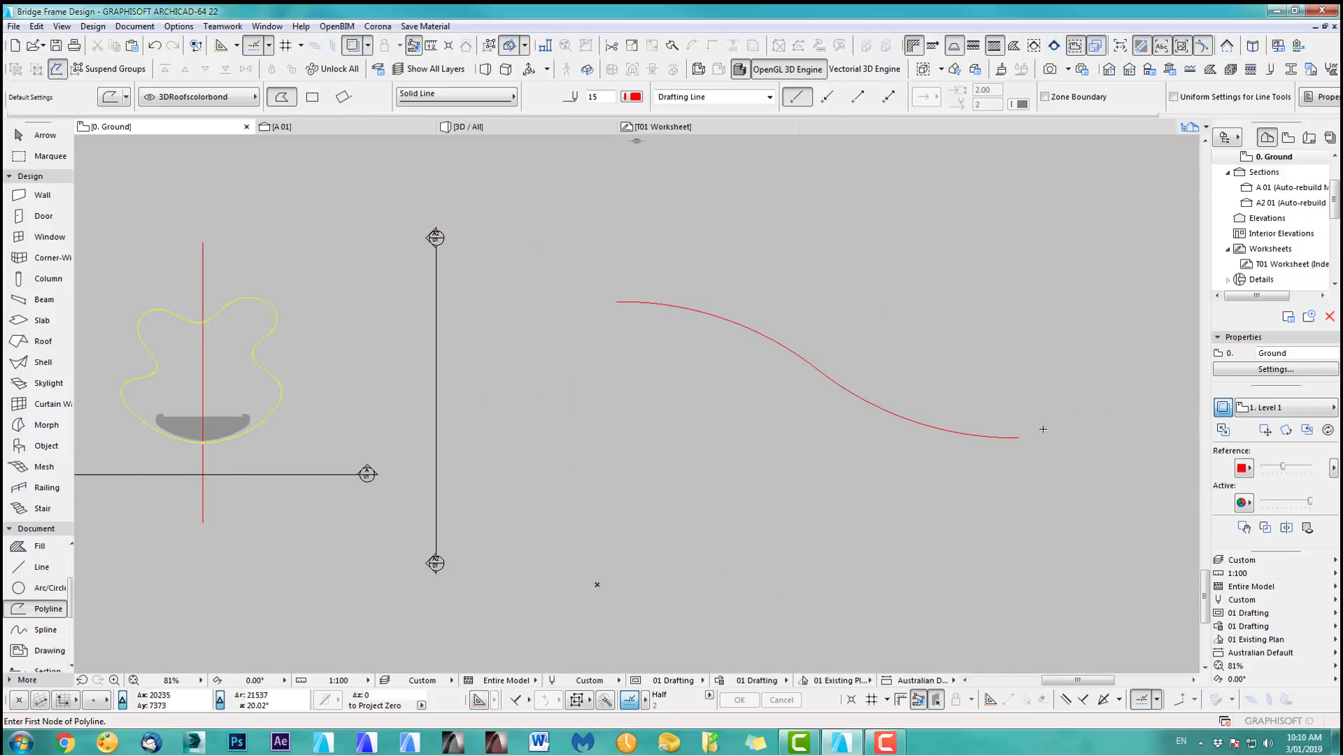
pyautogui.moveTo(328, 401); pyautogui.dragTo(752, 476, button='middle')
pyautogui.scroll(3, 646, 399)
pyautogui.scroll(1, 743, 441)
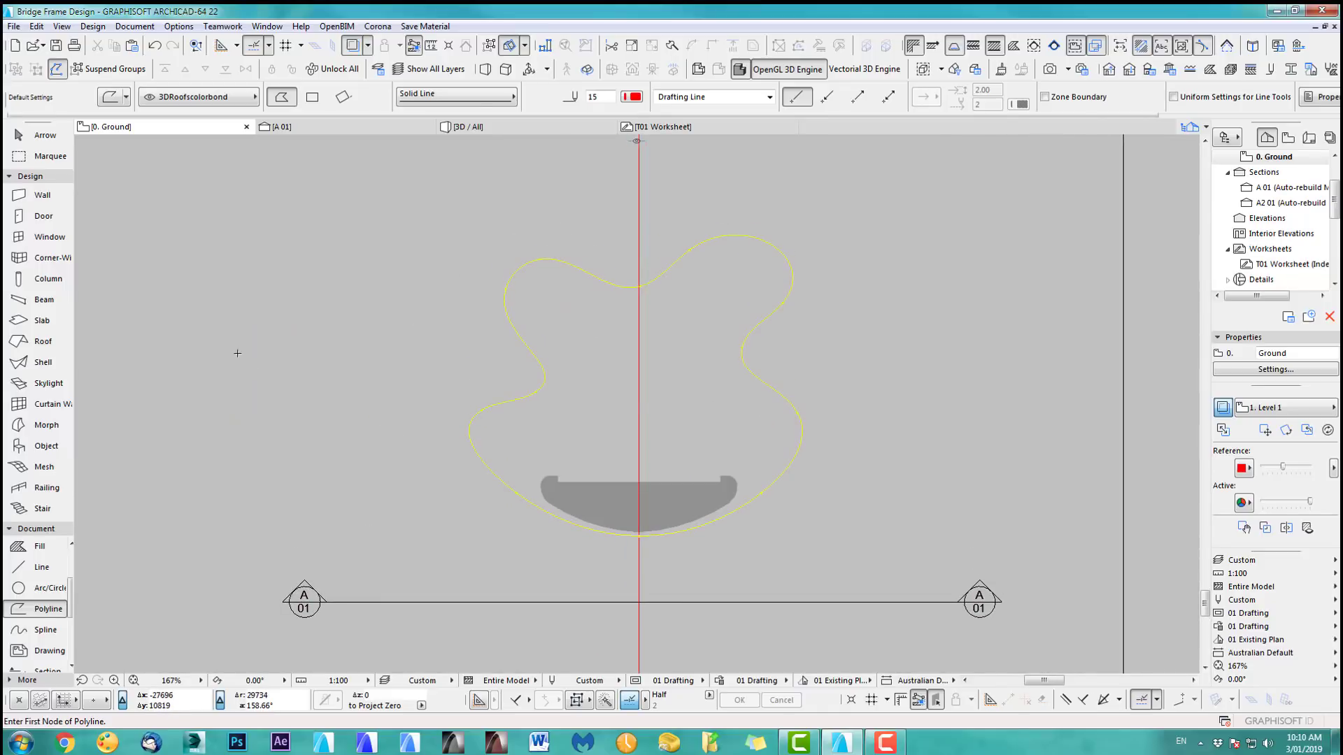
# Step: Set the default shell thickness to 200, keeping the Paint-01 surface and the 3DBeams/Steel layer
pyautogui.doubleClick(42, 363)
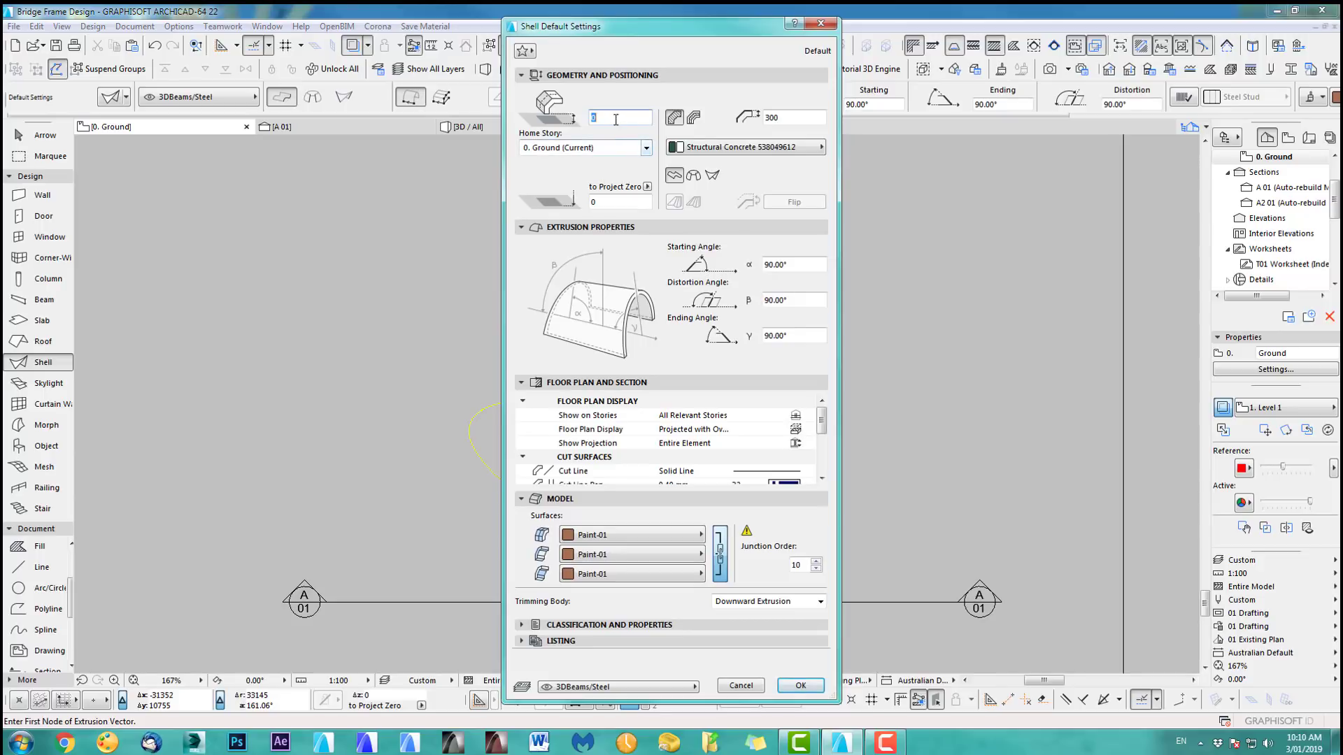
pyautogui.doubleClick(784, 119)
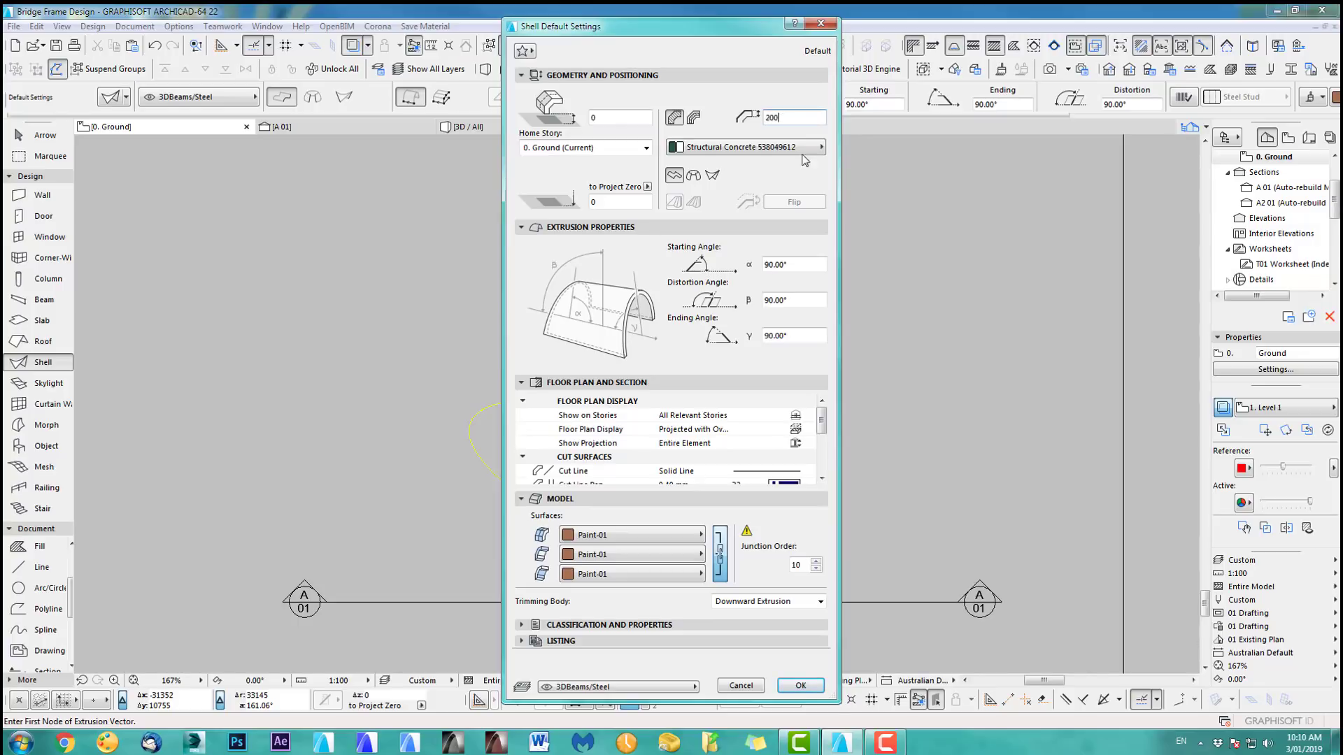
pyautogui.click(638, 535)
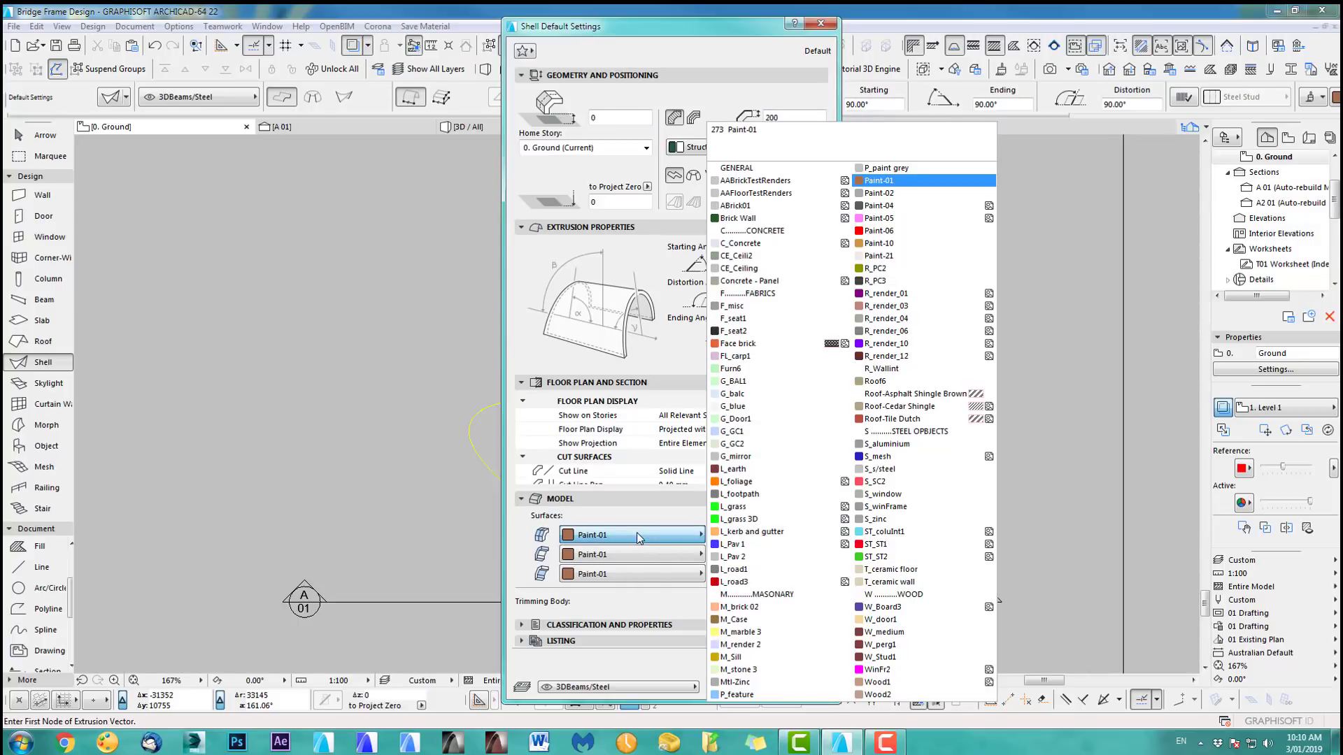
pyautogui.click(662, 607)
pyautogui.click(586, 689)
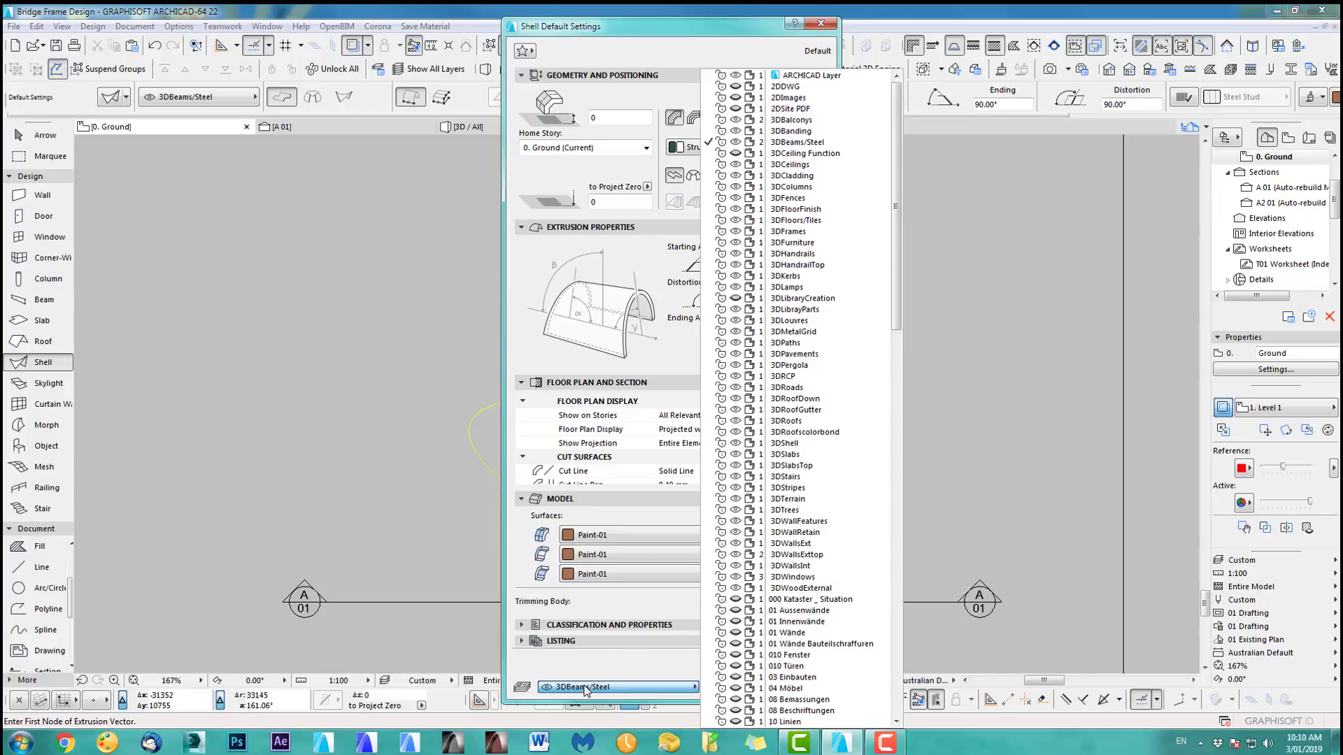
pyautogui.click(586, 689)
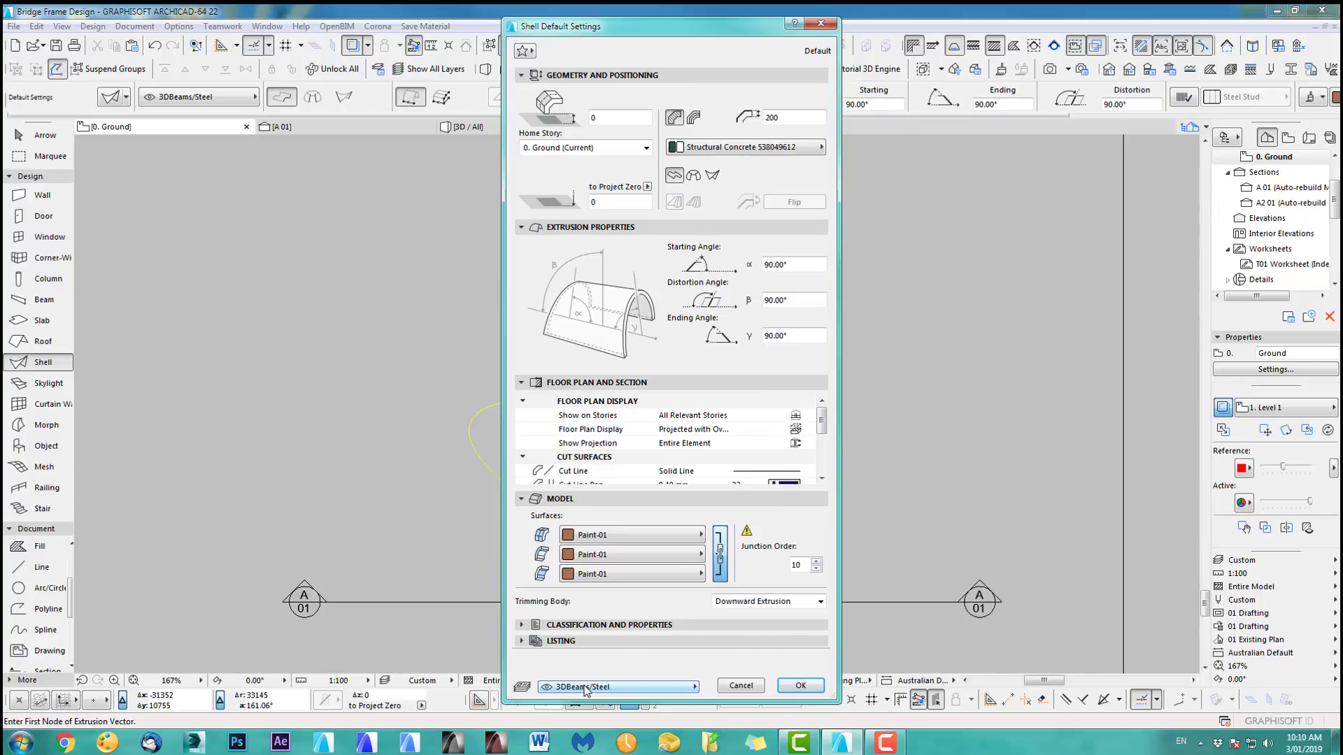
pyautogui.click(800, 685)
# Step: Switch the shell to the detailed construction method and trace the closed bridge outline with the Magic Wand, using an extrusion length of 1000
pyautogui.scroll(2, 577, 450)
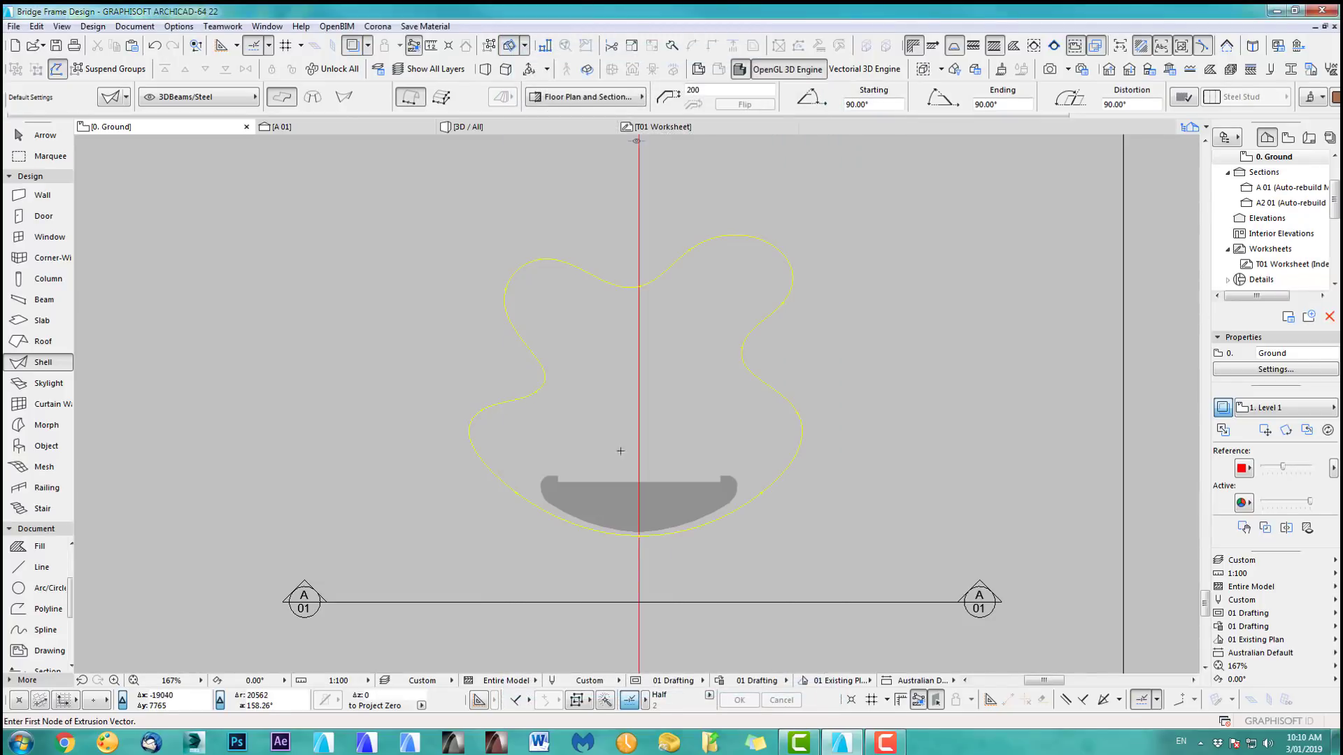
pyautogui.moveTo(577, 449); pyautogui.dragTo(516, 468, button='middle')
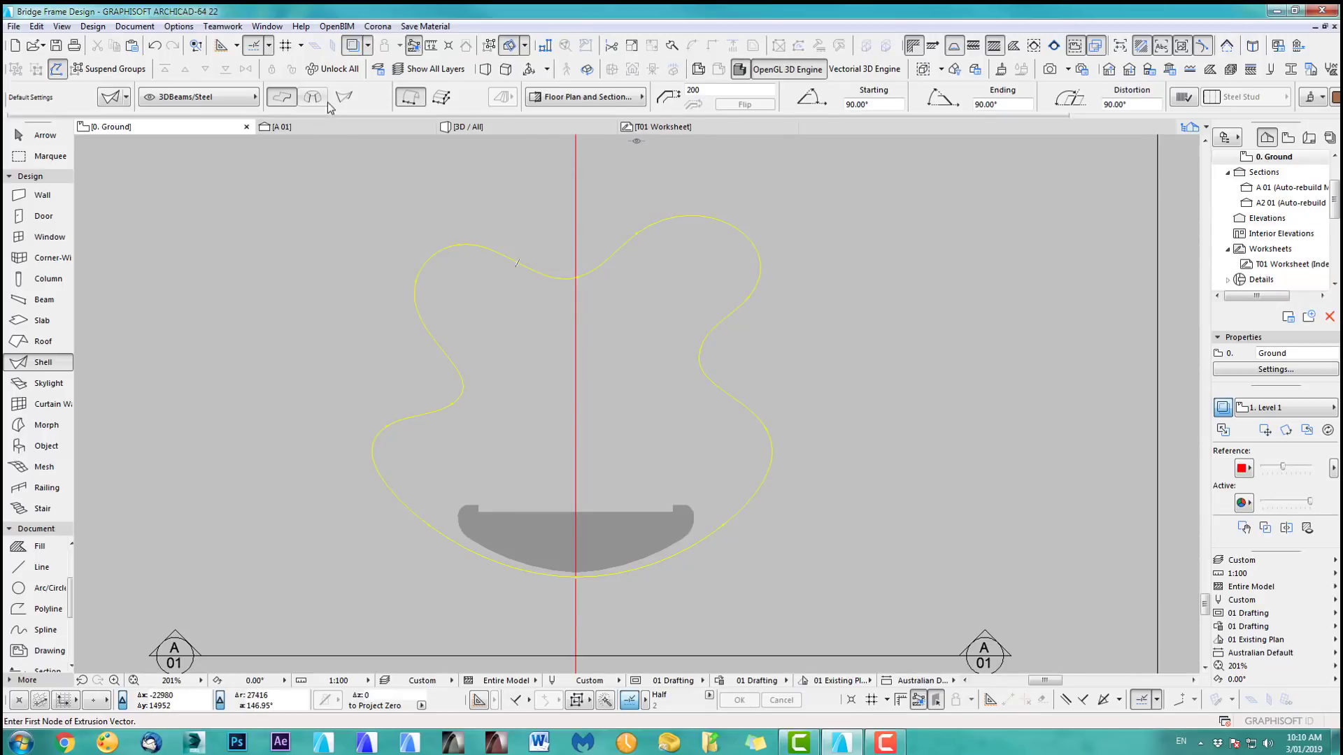
pyautogui.click(442, 98)
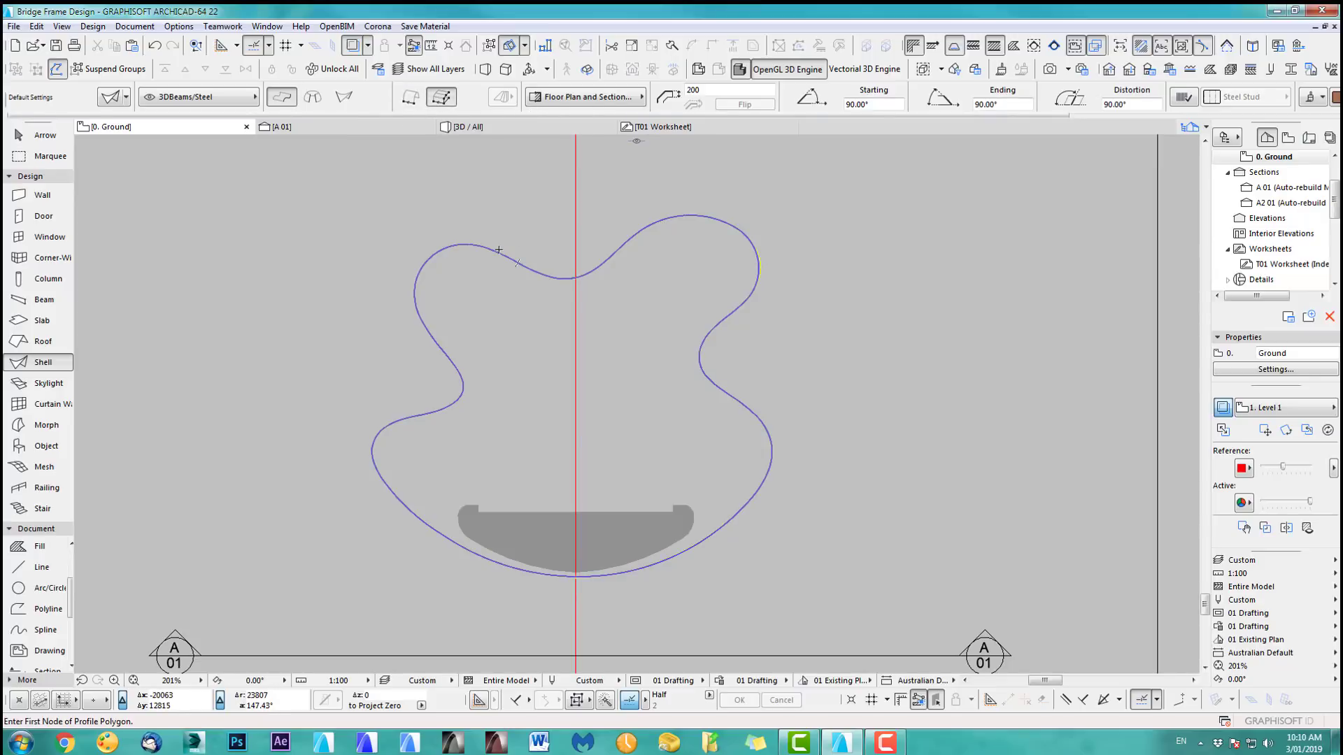
pyautogui.click(498, 250)
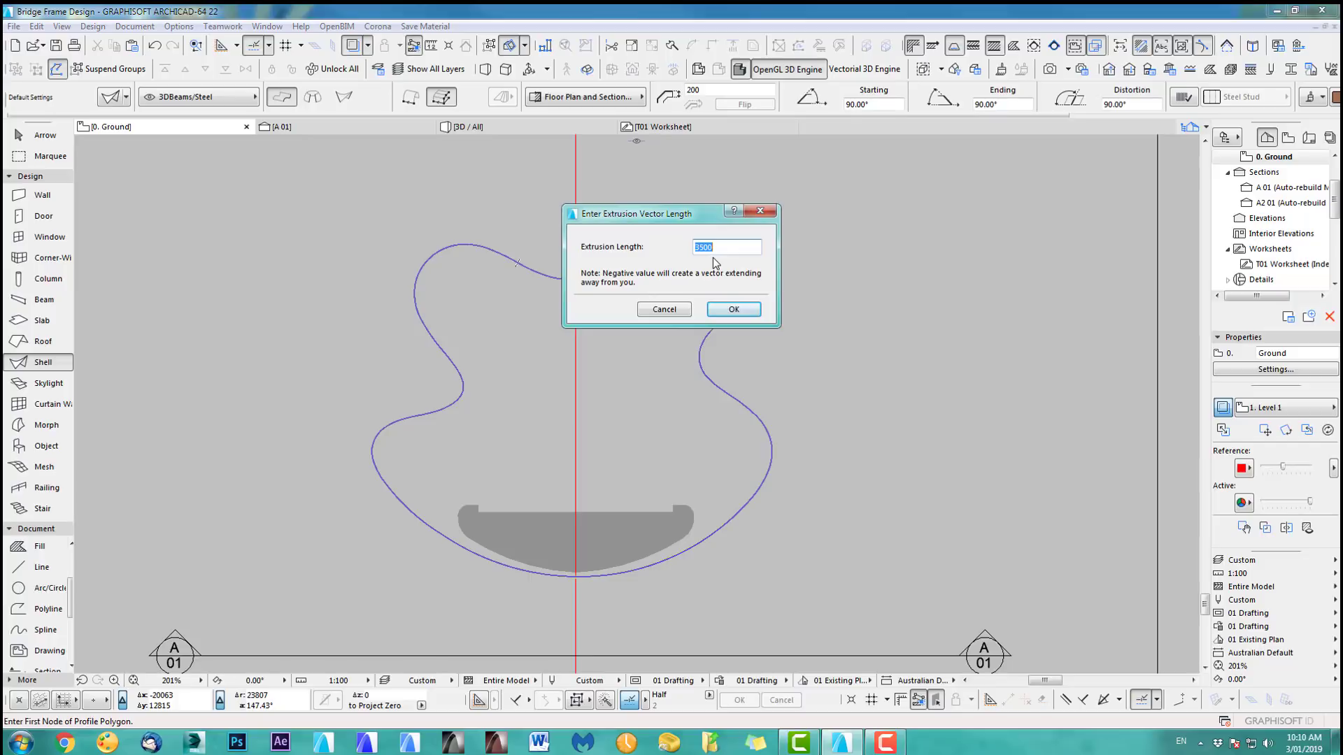
pyautogui.write('1000')
pyautogui.click(733, 309)
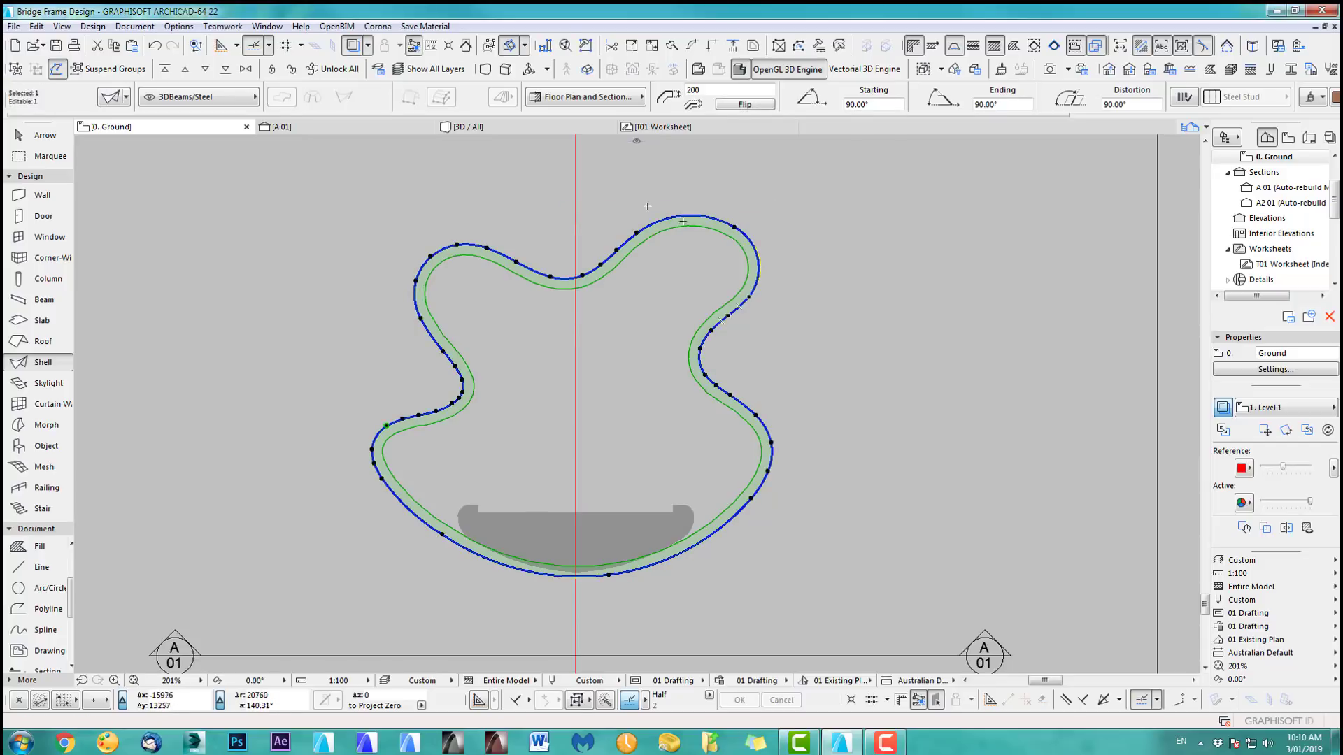
# Step: Examine how closely the new shell's segmented edge follows the original curved outline
pyautogui.scroll(2, 647, 207)
pyautogui.scroll(4, 434, 289)
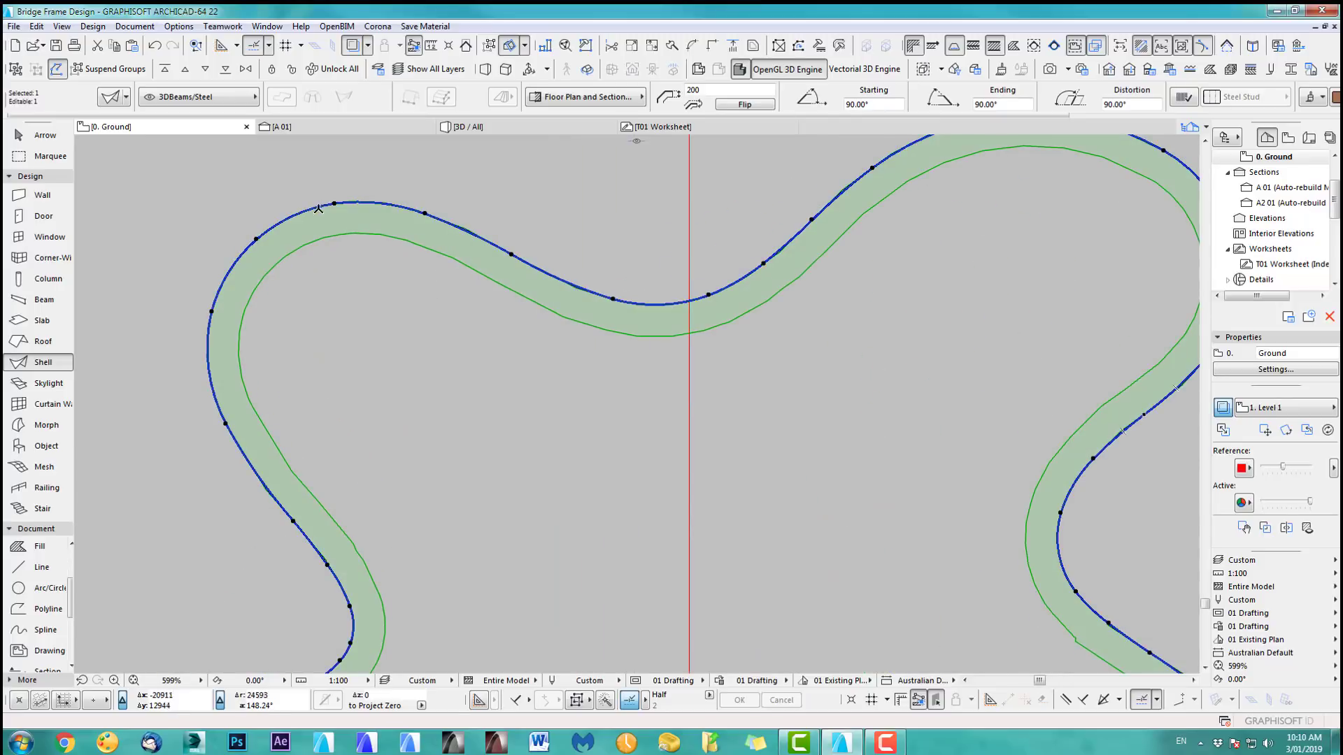
pyautogui.scroll(-2, 473, 493)
pyautogui.moveTo(473, 493); pyautogui.dragTo(464, 236, button='middle')
pyautogui.moveTo(585, 346); pyautogui.dragTo(385, 564, button='middle')
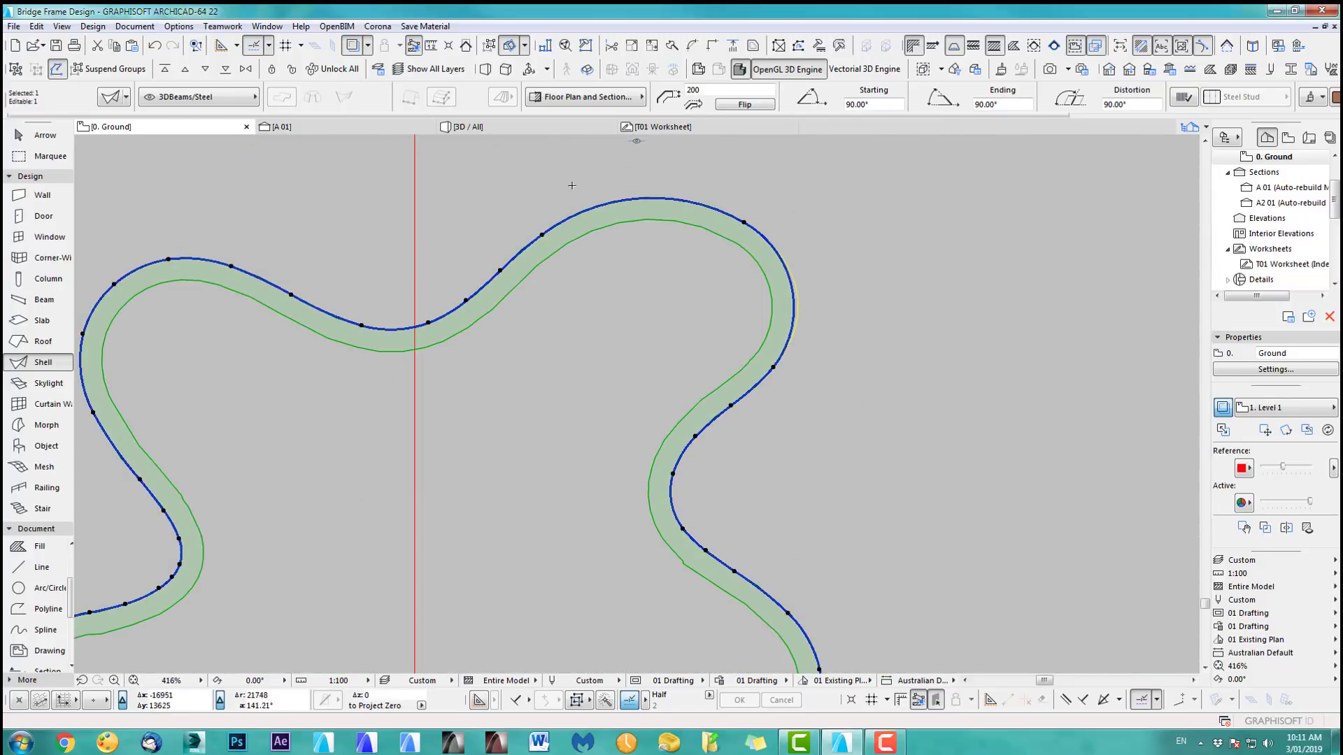
pyautogui.scroll(5, 800, 300)
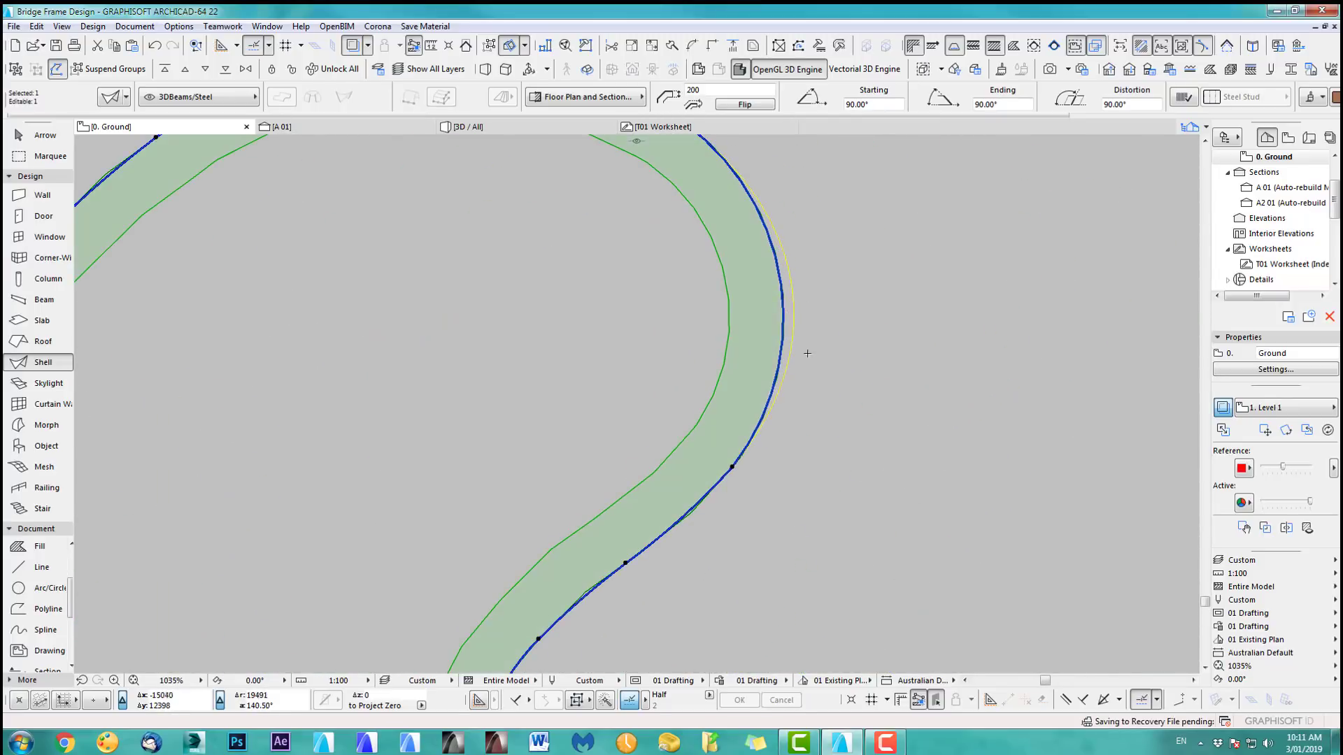
pyautogui.scroll(-7, 802, 366)
pyautogui.moveTo(757, 508); pyautogui.dragTo(794, 400, button='middle')
pyautogui.scroll(-1, 794, 401)
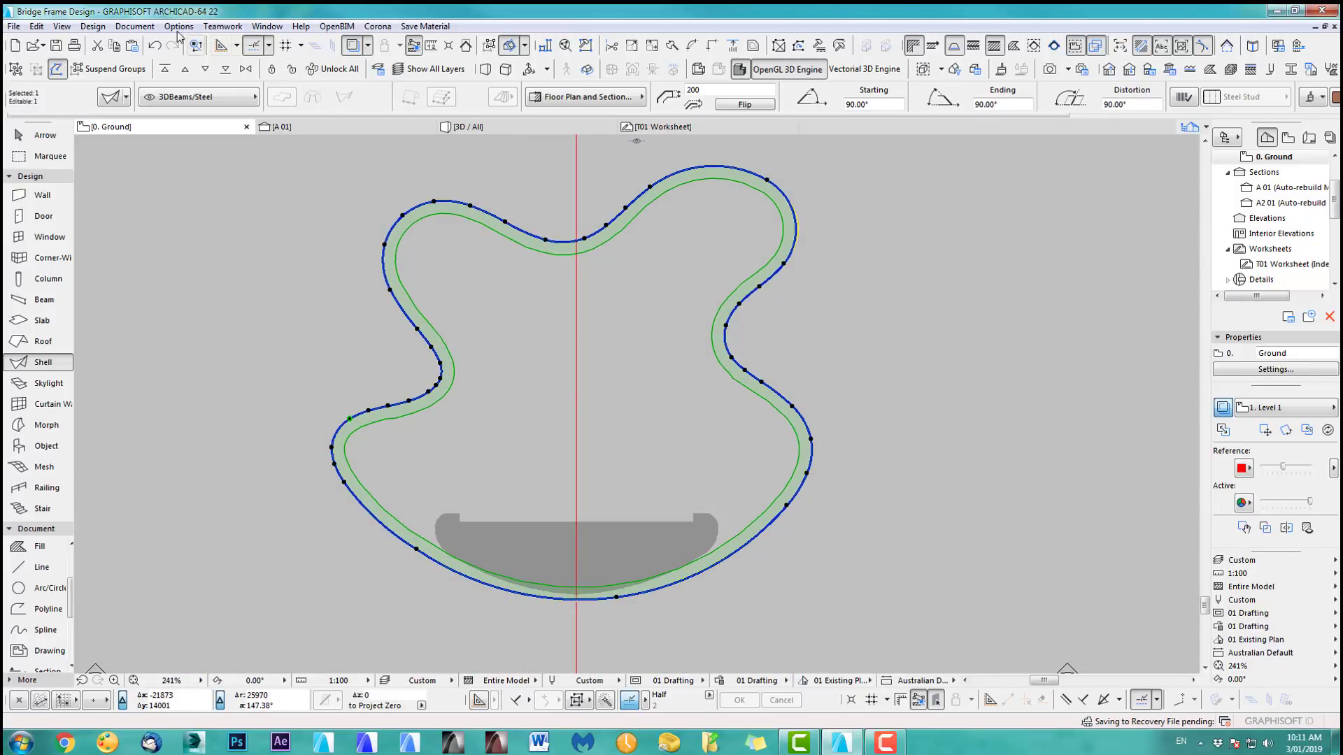
# Step: Set the Magic Wand to prefer linear segments and to use 18 segments along arcs
pyautogui.click(135, 26)
pyautogui.moveTo(185, 28)
pyautogui.click(213, 119)
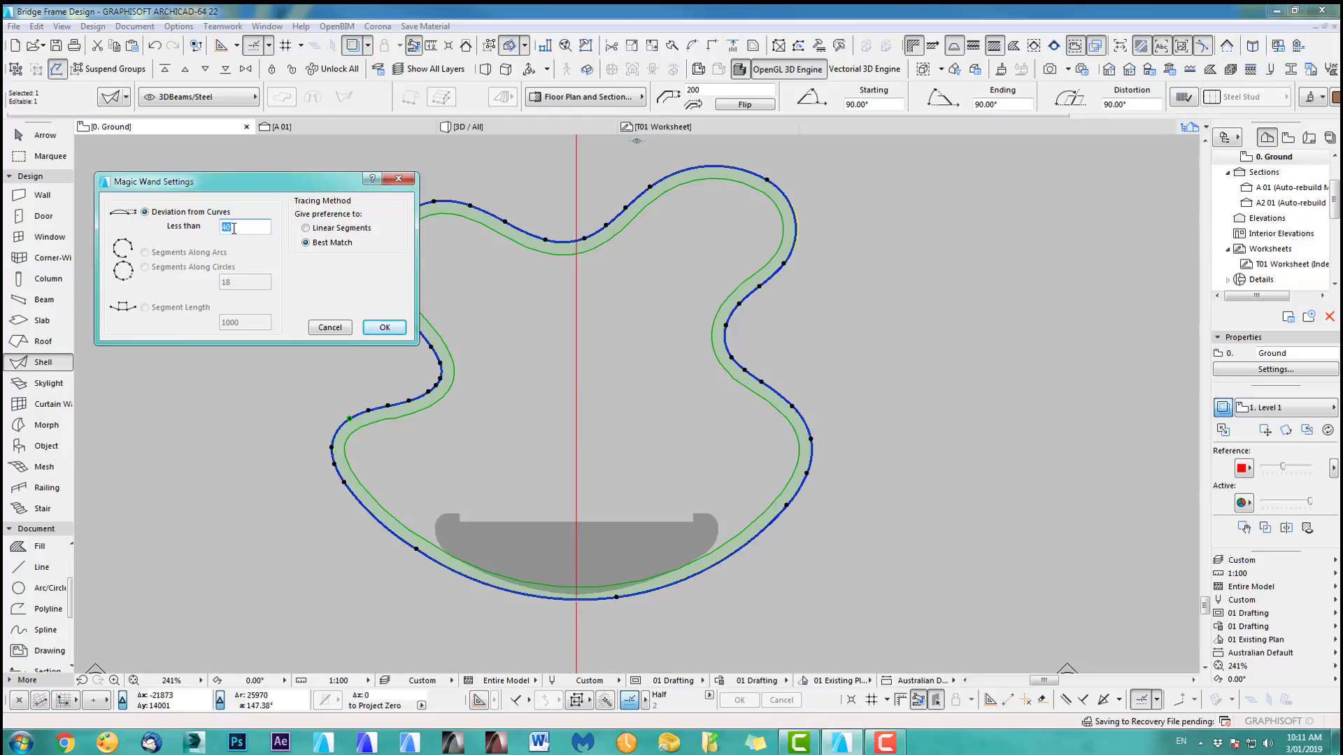
pyautogui.click(307, 229)
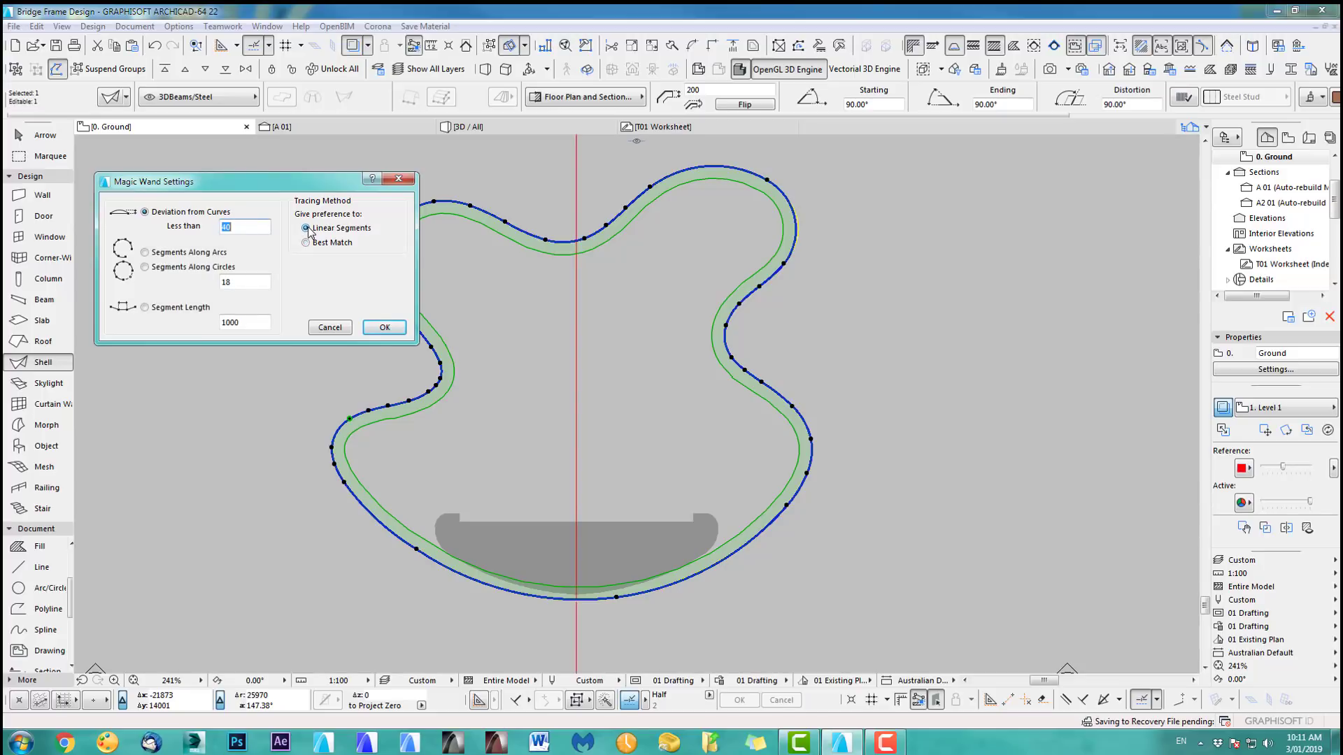
pyautogui.click(167, 253)
pyautogui.click(385, 328)
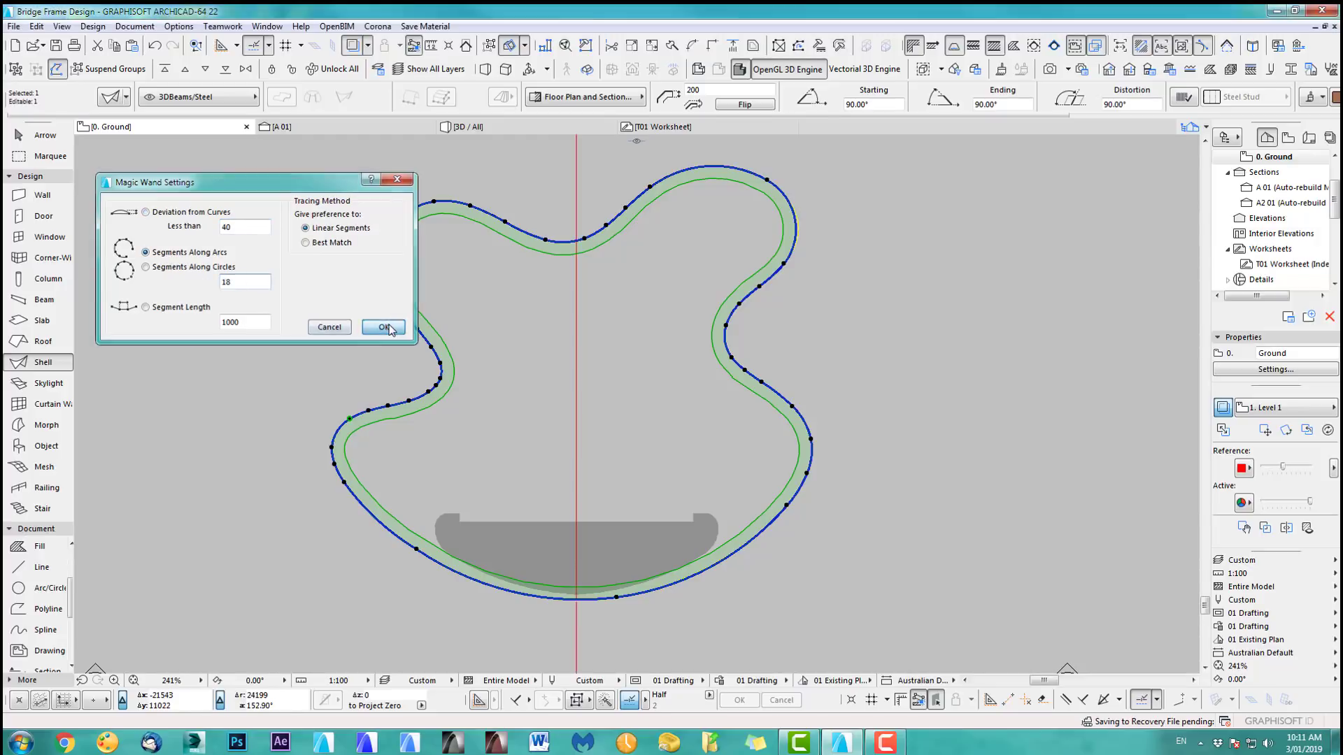
# Step: Undo the coarse shell and retrace the outline with the Magic Wand as a shell with extrusion length 1000
pyautogui.hotkey('ctrl', 'z')
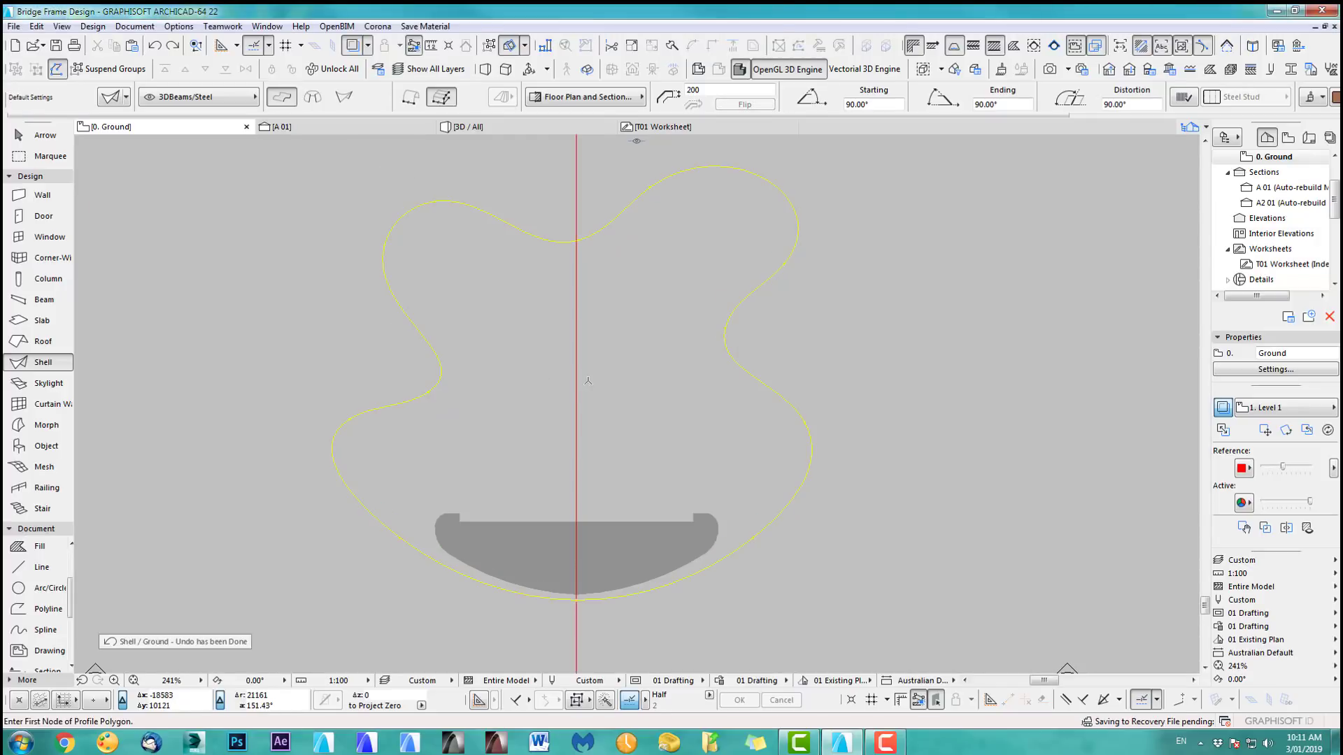
pyautogui.click(731, 376)
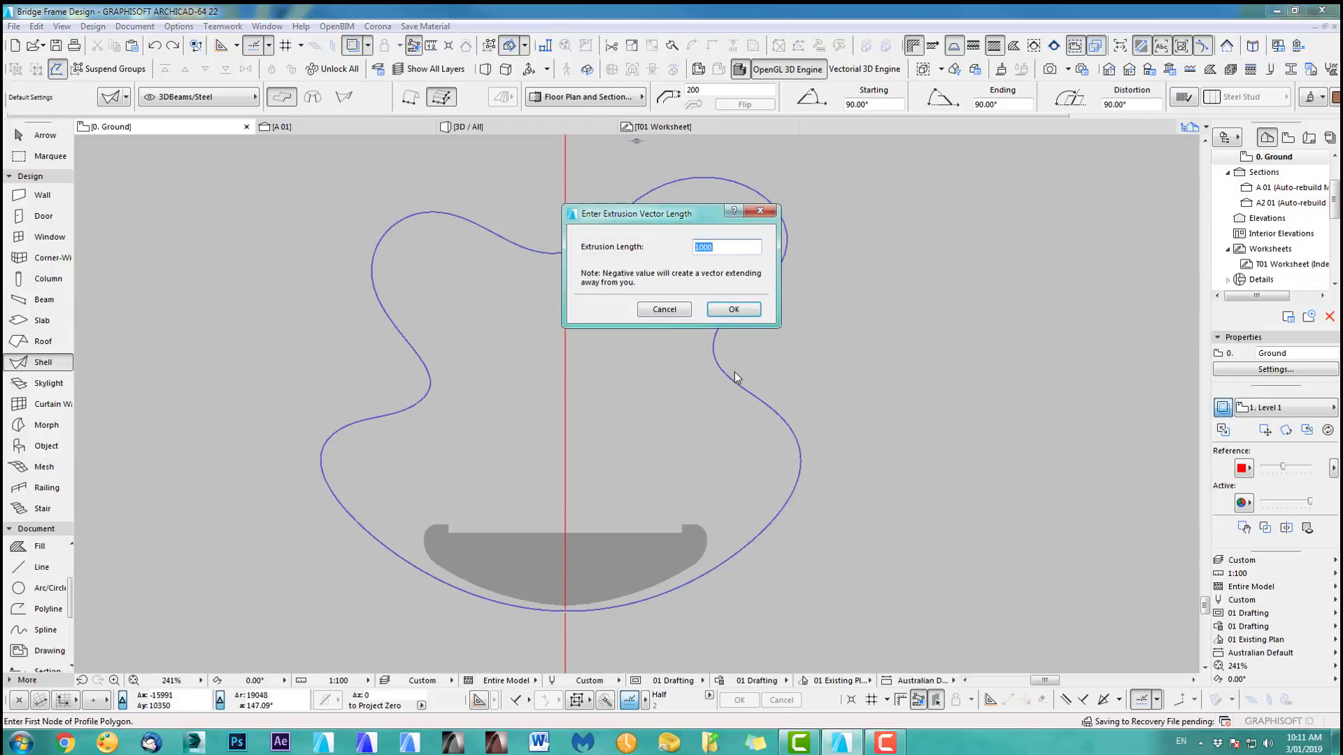
pyautogui.click(733, 308)
pyautogui.click(732, 298)
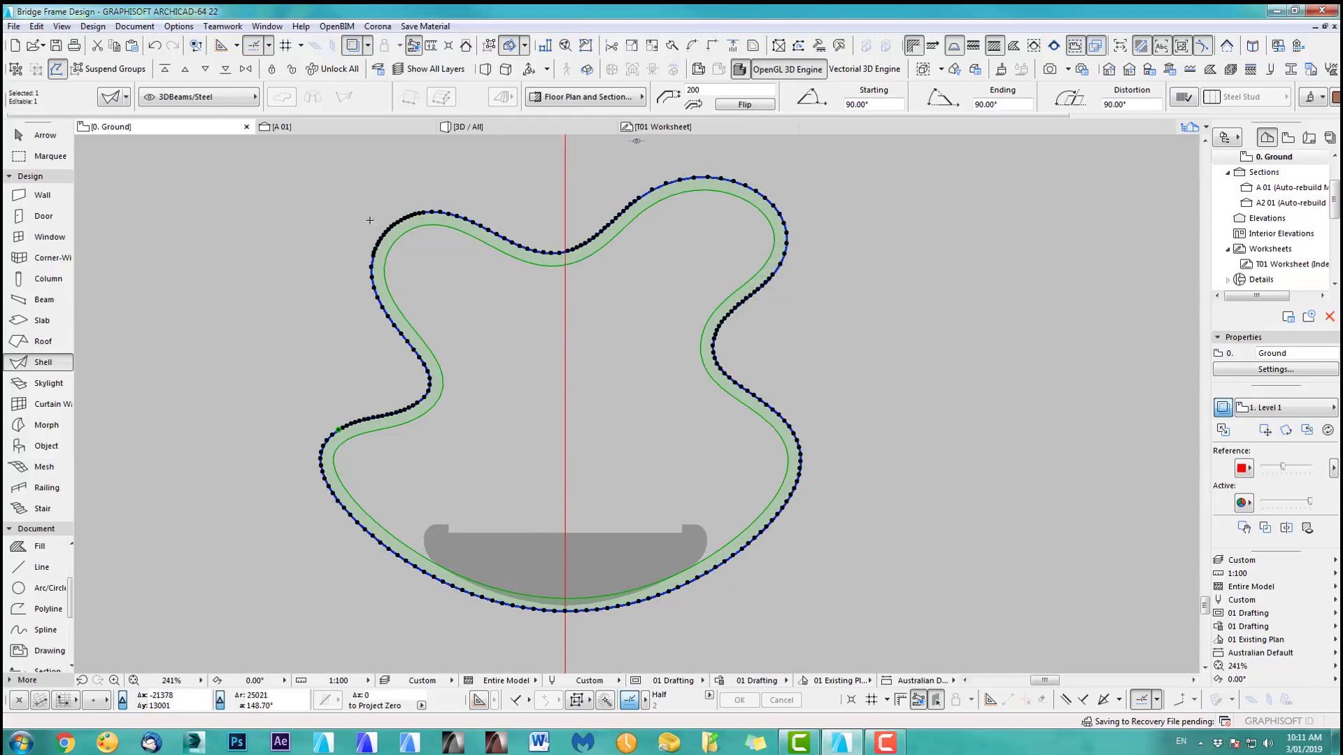
pyautogui.scroll(-2, 621, 451)
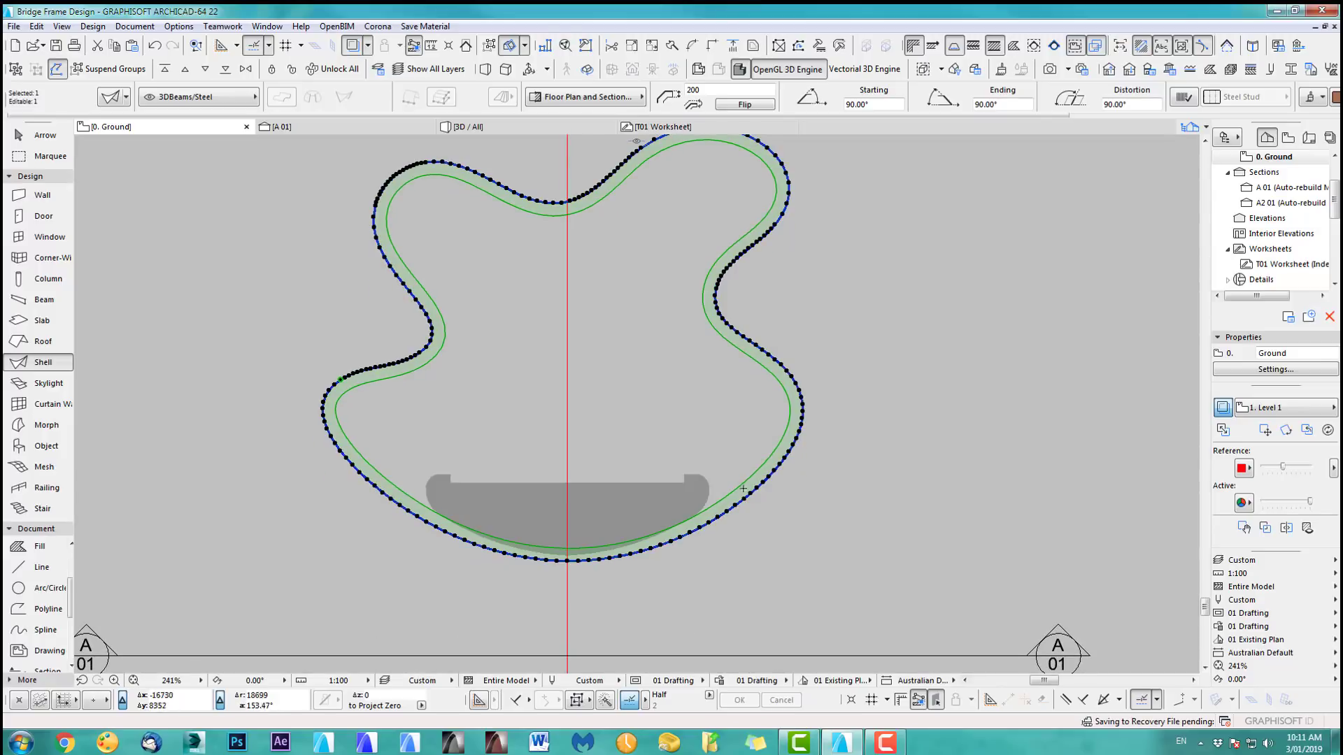
# Step: Inspect the extruded shell on its own in 3D, select it there, and return to the floor plan
pyautogui.press('F5')
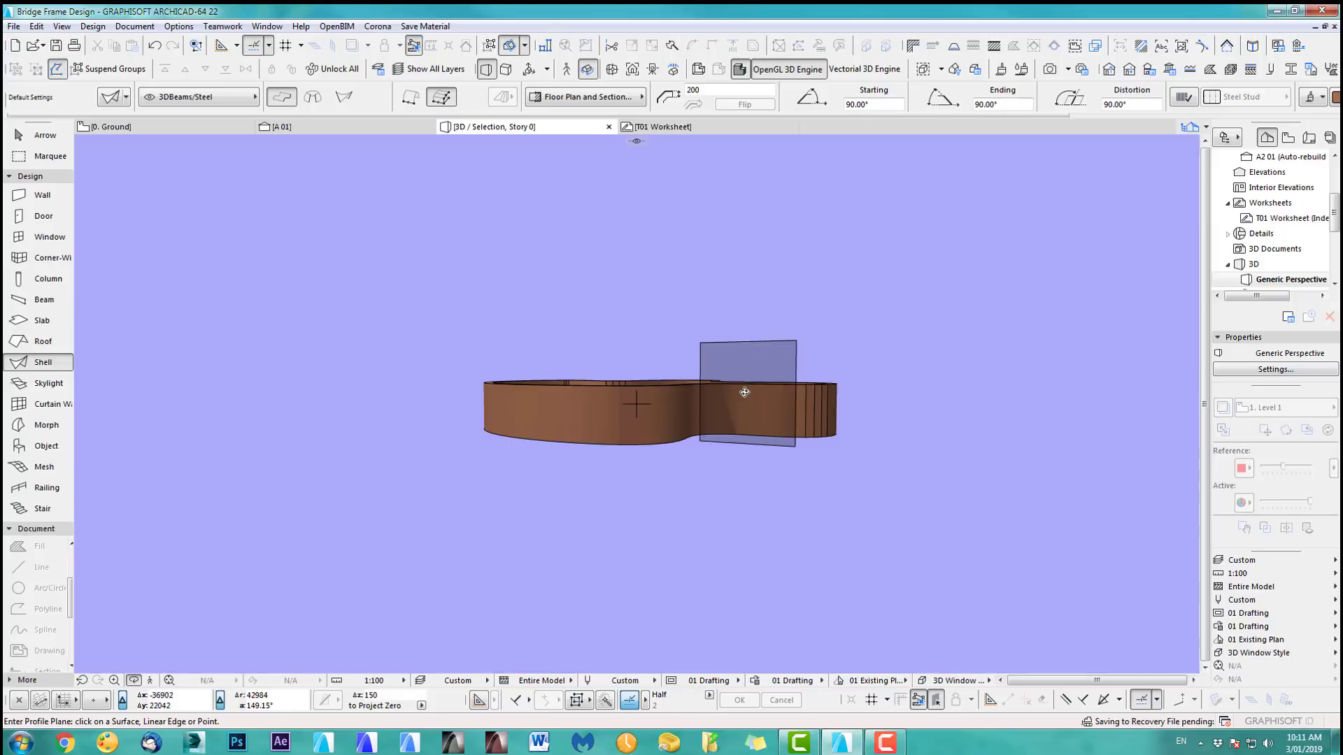
pyautogui.keyDown('shift'); pyautogui.moveTo(765, 388); pyautogui.dragTo(361, 437, button='middle'); pyautogui.keyUp('shift')
pyautogui.click(27, 143)
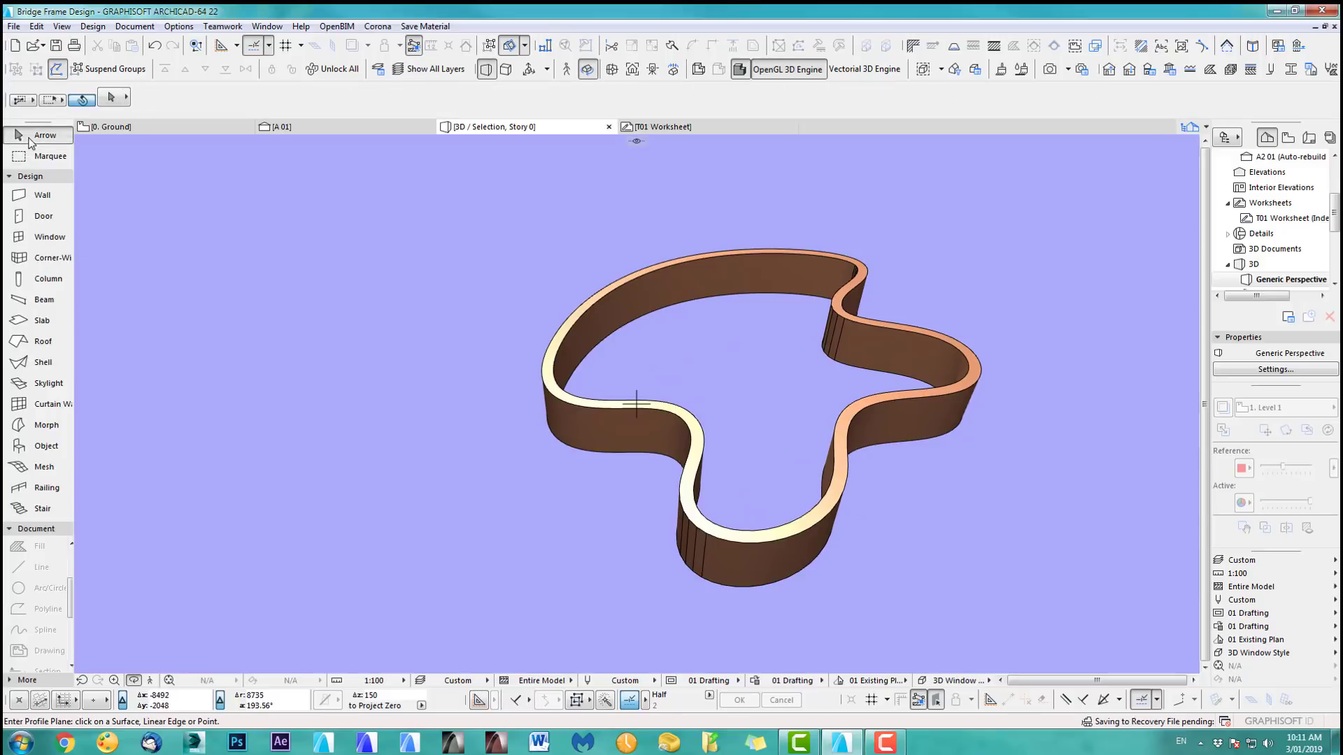
pyautogui.click(613, 280)
pyautogui.click(614, 281)
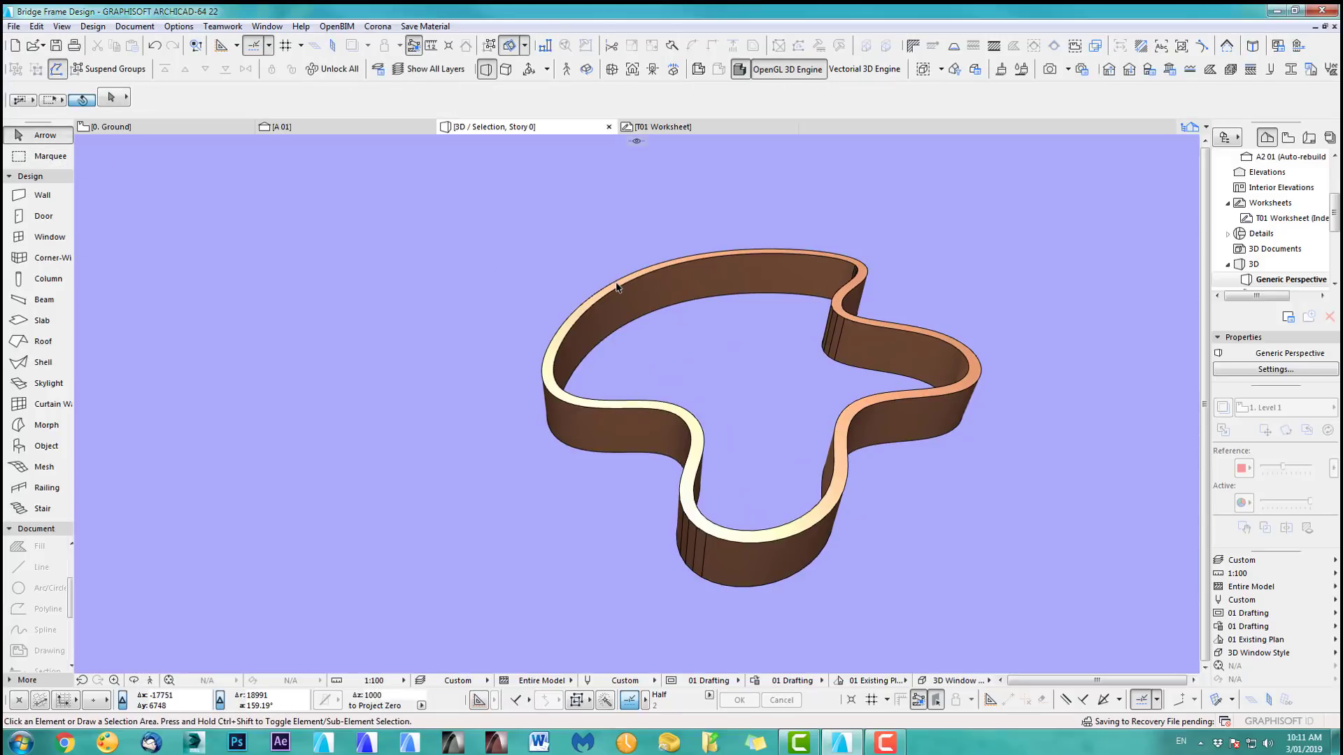
pyautogui.click(614, 281)
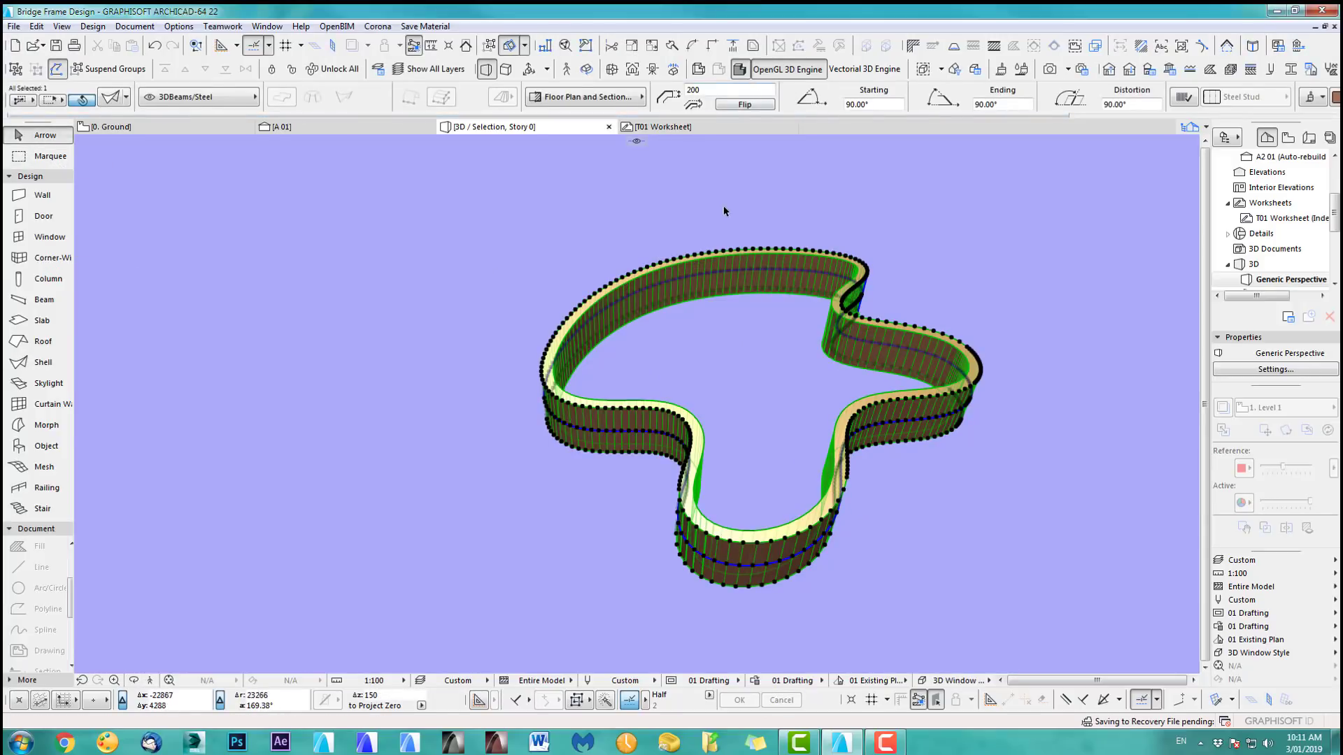
pyautogui.press('F2')
pyautogui.moveTo(792, 319); pyautogui.dragTo(784, 366, button='middle')
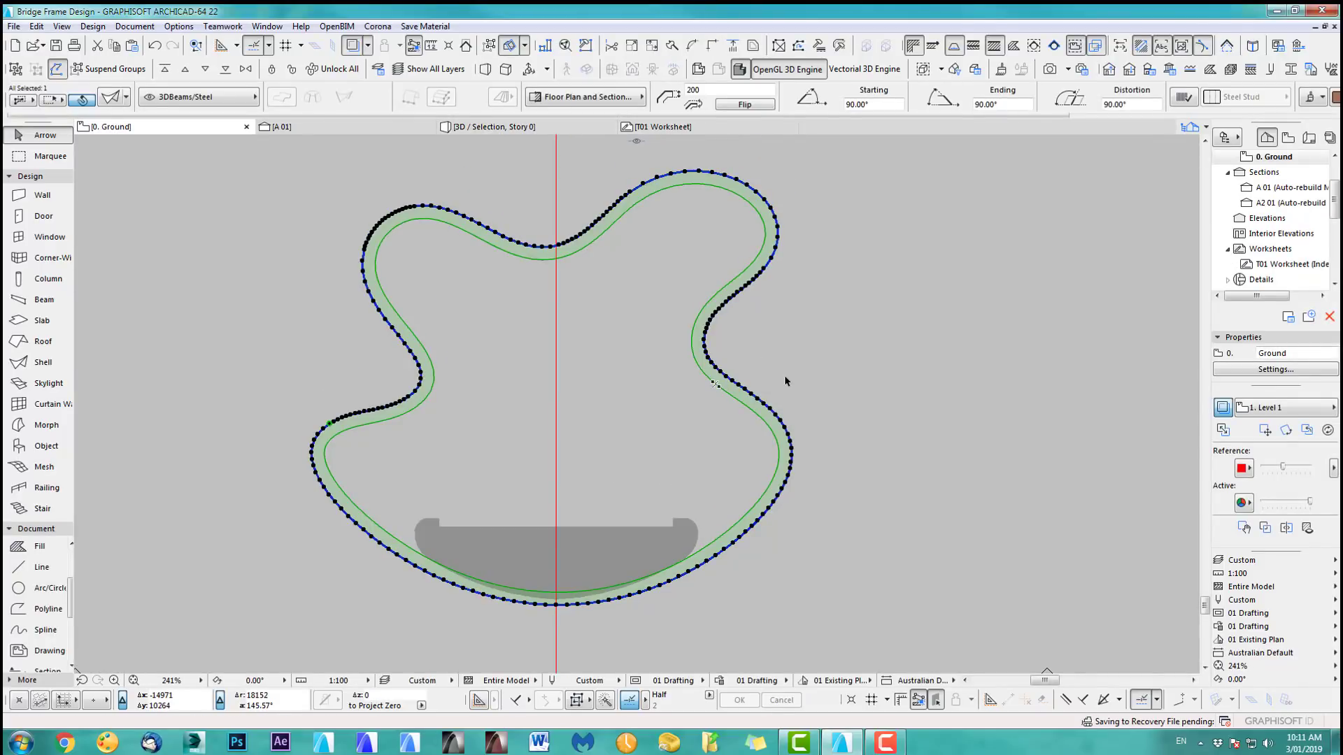
# Step: Remove the existing shell and retrace the profile outline with the Magic Wand as a new shell with extrusion length 1000
pyautogui.press('Escape')
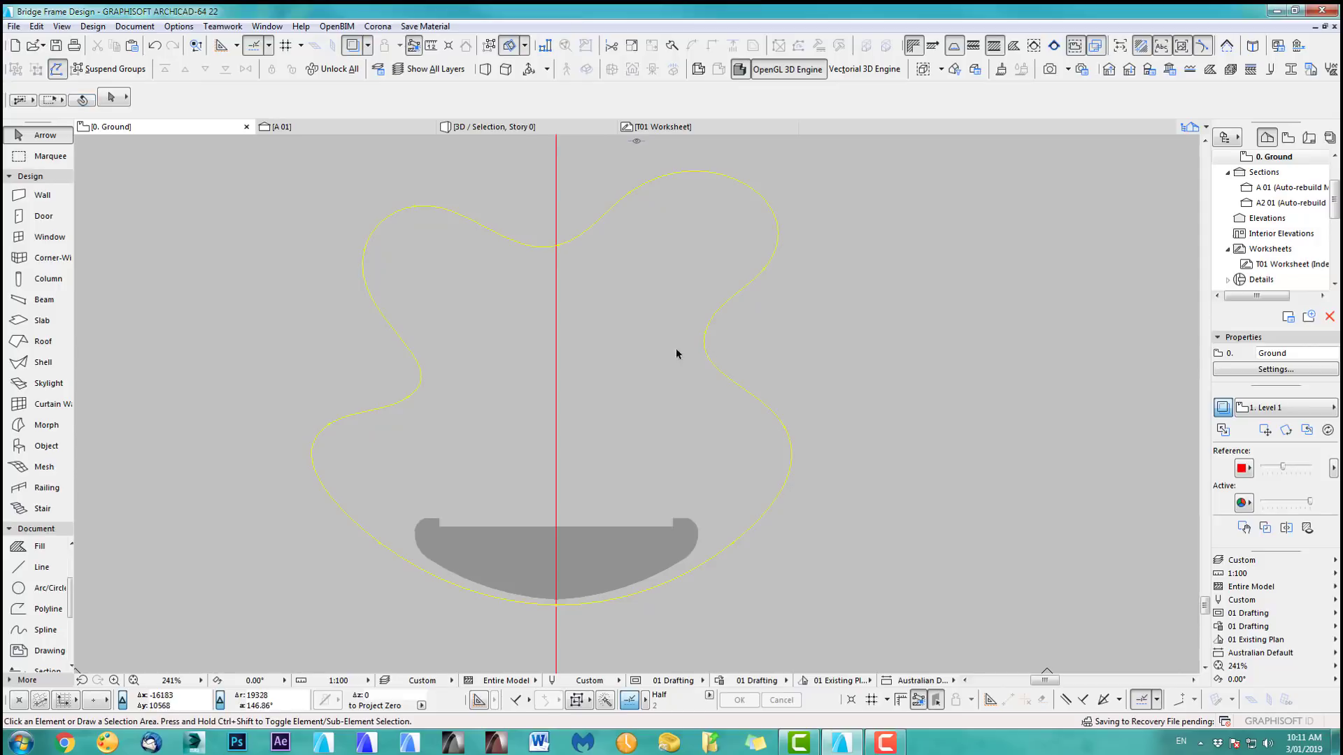
pyautogui.click(60, 366)
pyautogui.click(416, 346)
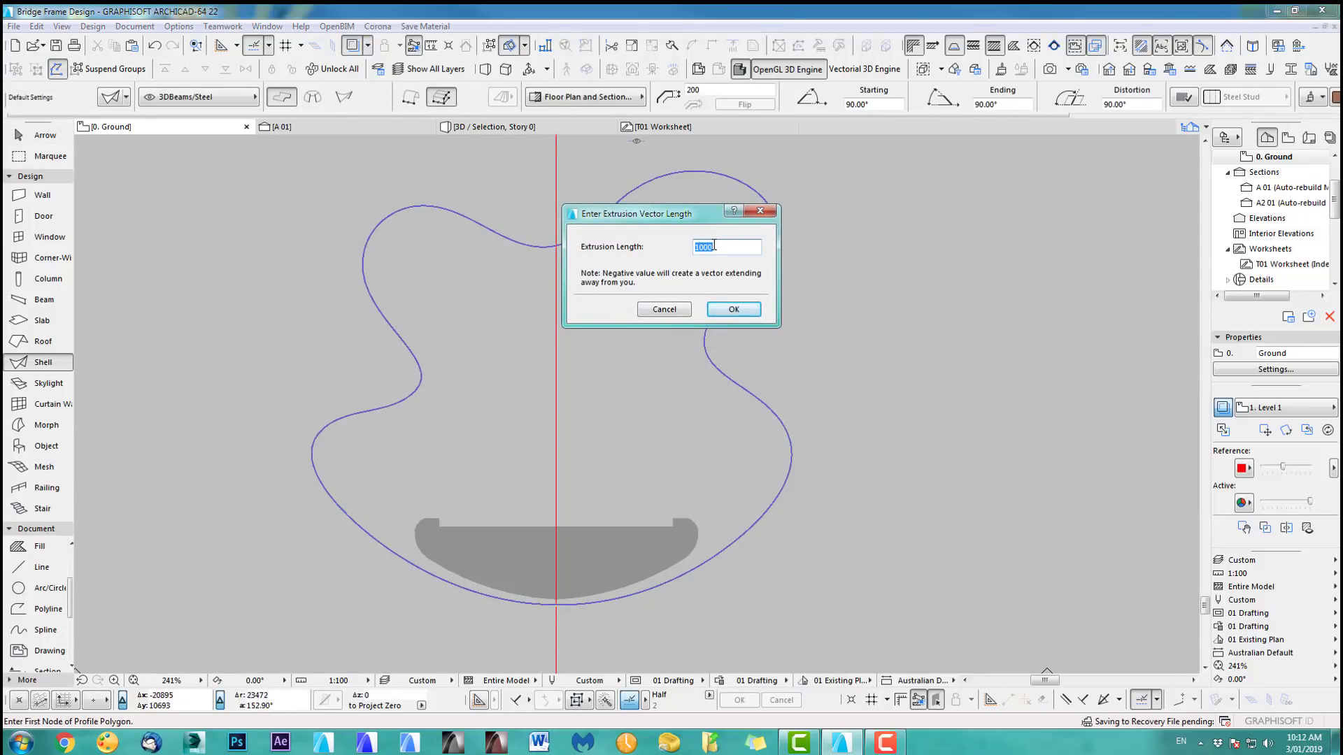
pyautogui.click(733, 309)
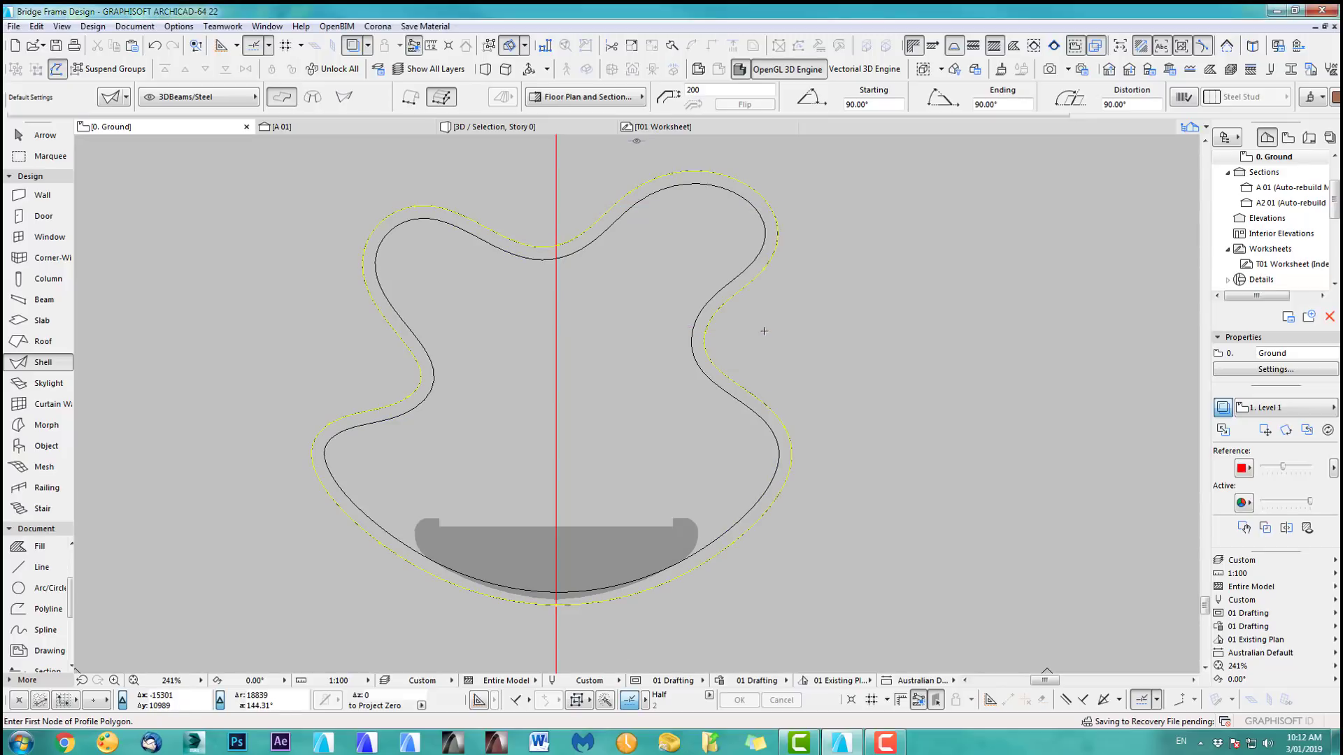
# Step: Inspect the retraced shell in the 3D view, then return to the floor plan and frame the profile
pyautogui.press('F3')
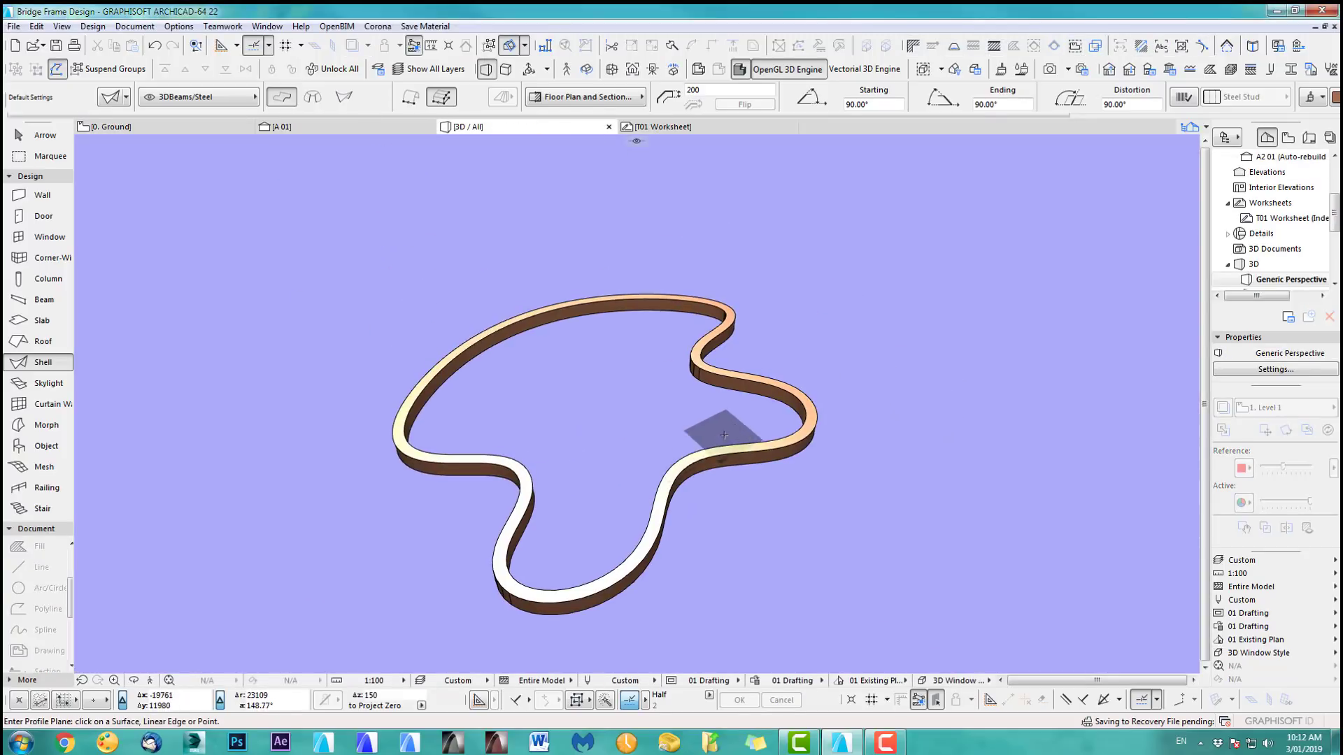
pyautogui.press('F2')
pyautogui.scroll(-5, 776, 450)
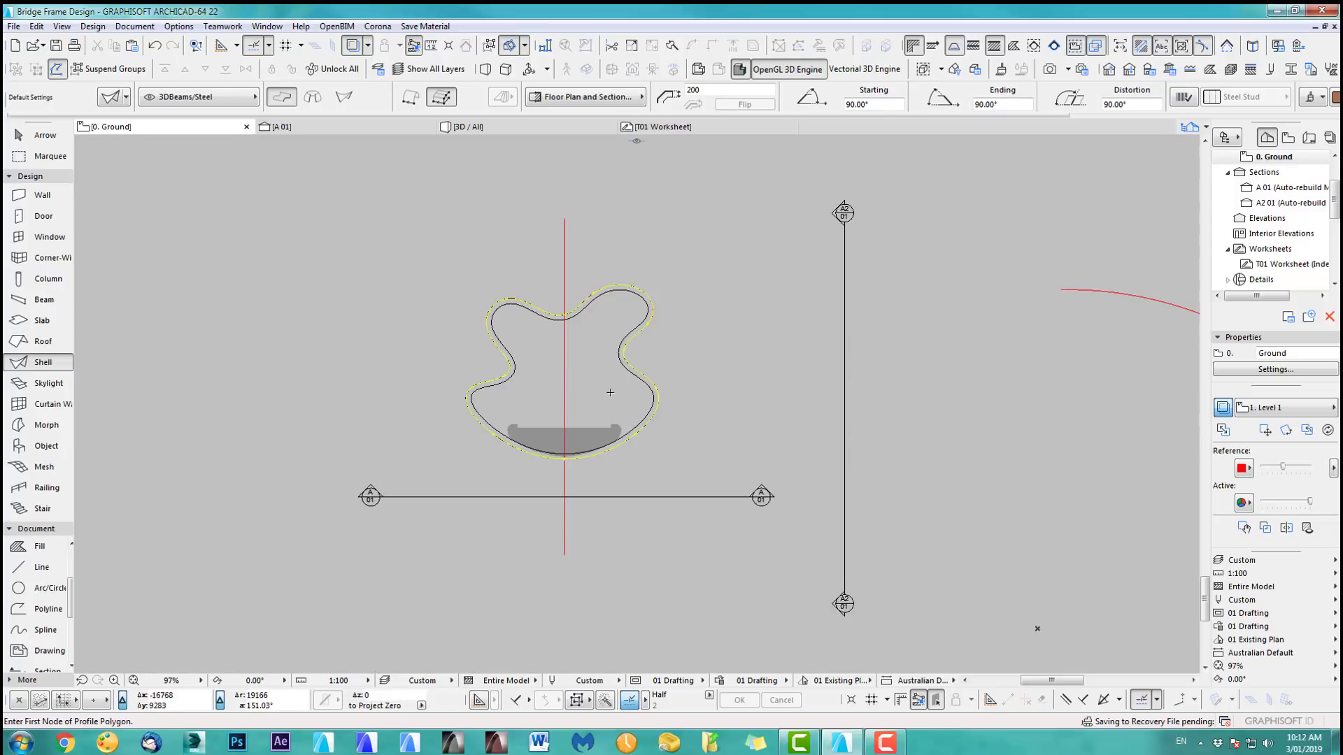
pyautogui.scroll(4, 589, 413)
pyautogui.moveTo(592, 411); pyautogui.dragTo(671, 415, button='middle')
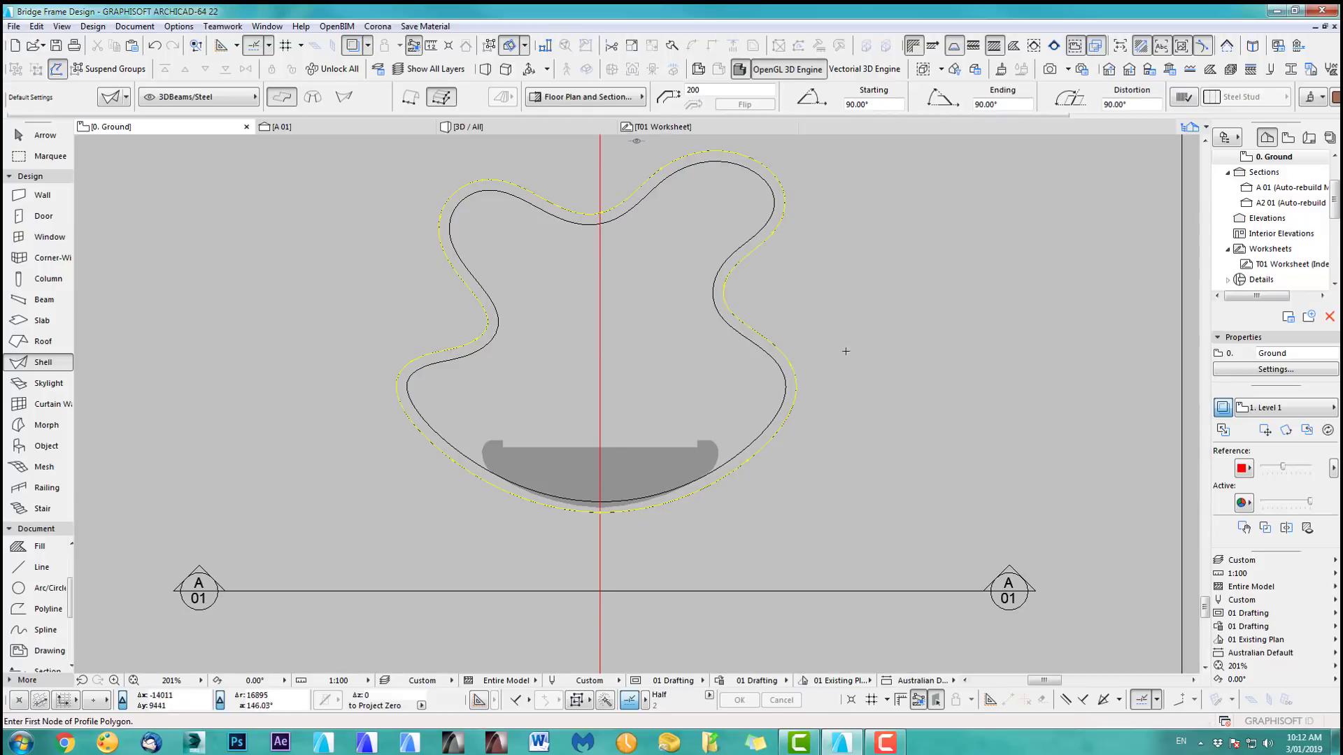
# Step: Try to rotate the shell about a point on the vertical centre line
pyautogui.click(742, 331)
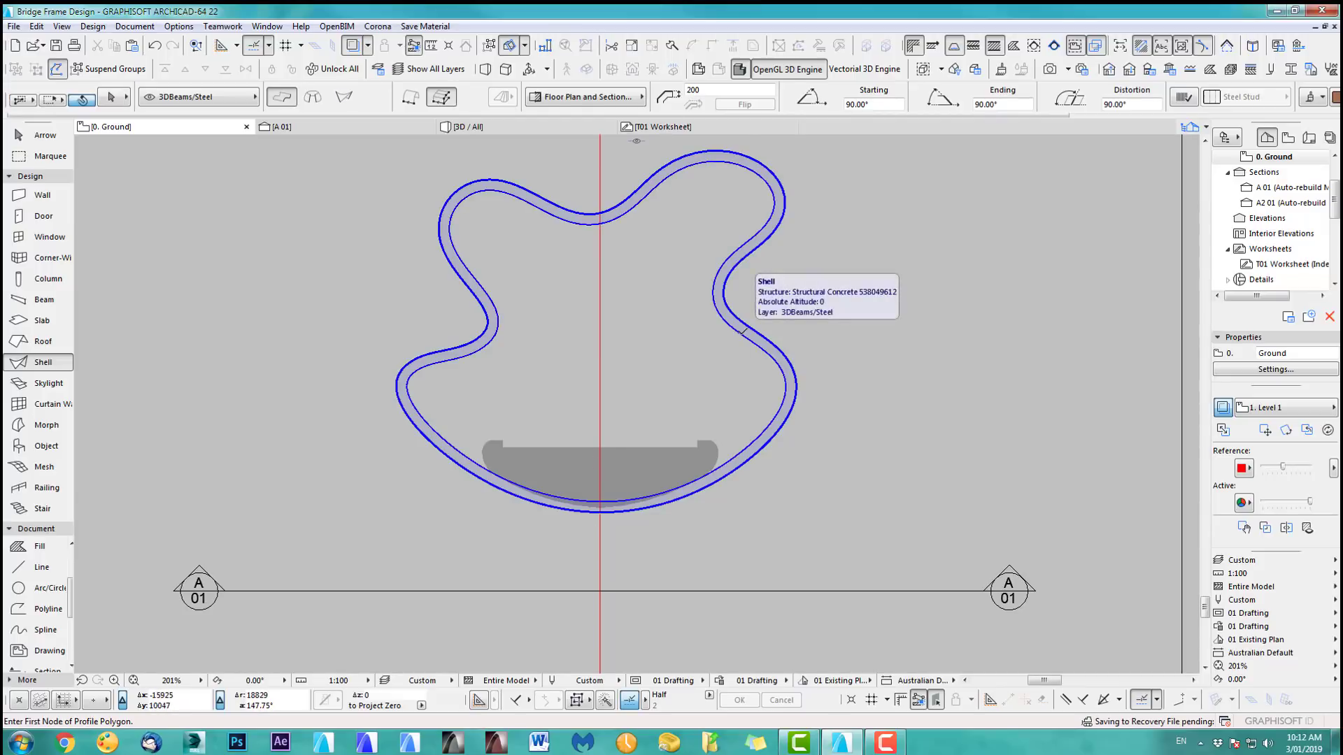
pyautogui.keyDown('shift'); pyautogui.click(743, 331); pyautogui.keyUp('shift')
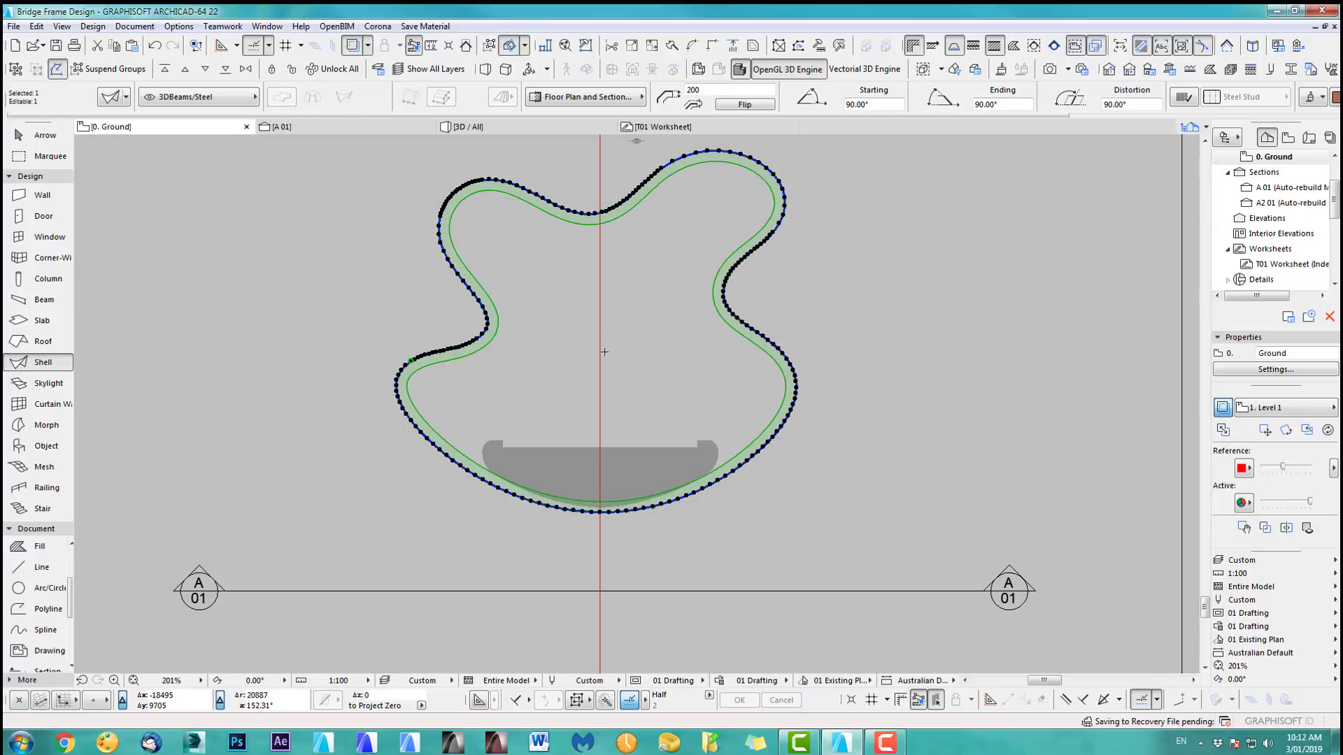
pyautogui.hotkey('ctrl', 'e')
pyautogui.click(599, 308)
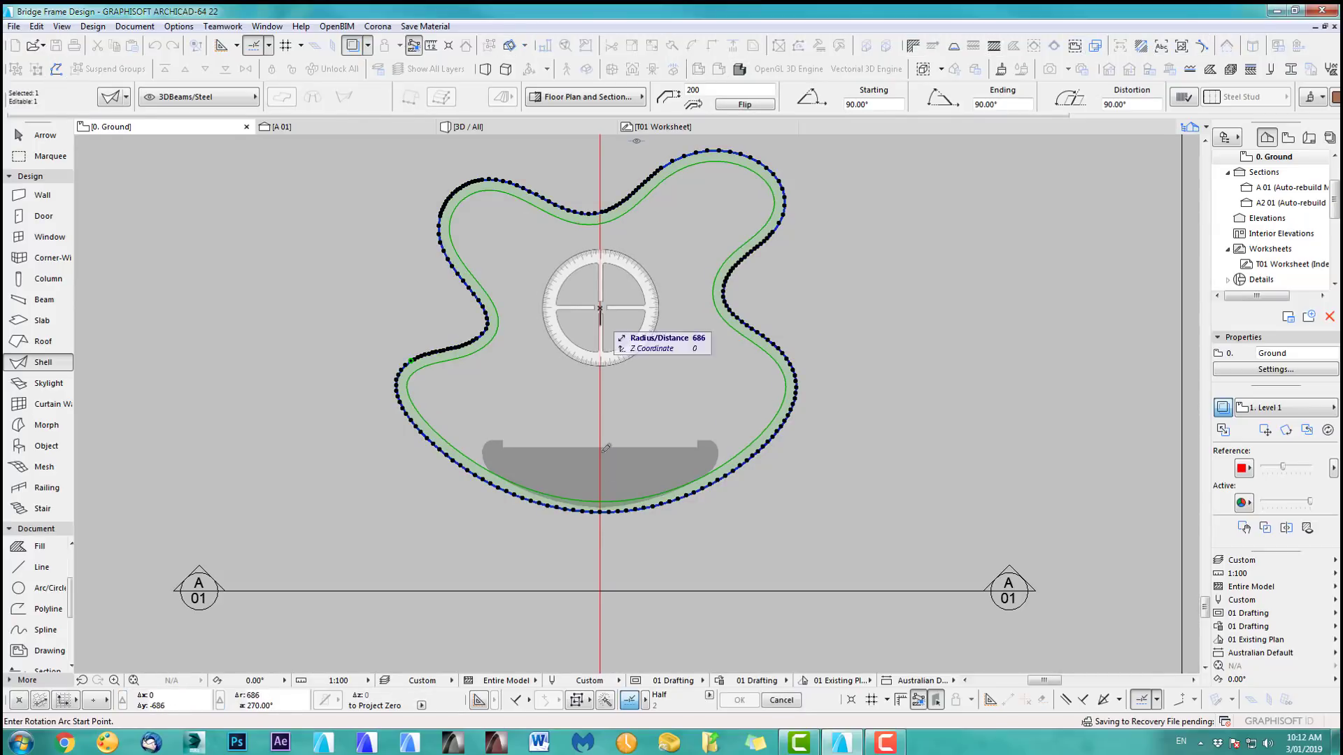
pyautogui.click(601, 539)
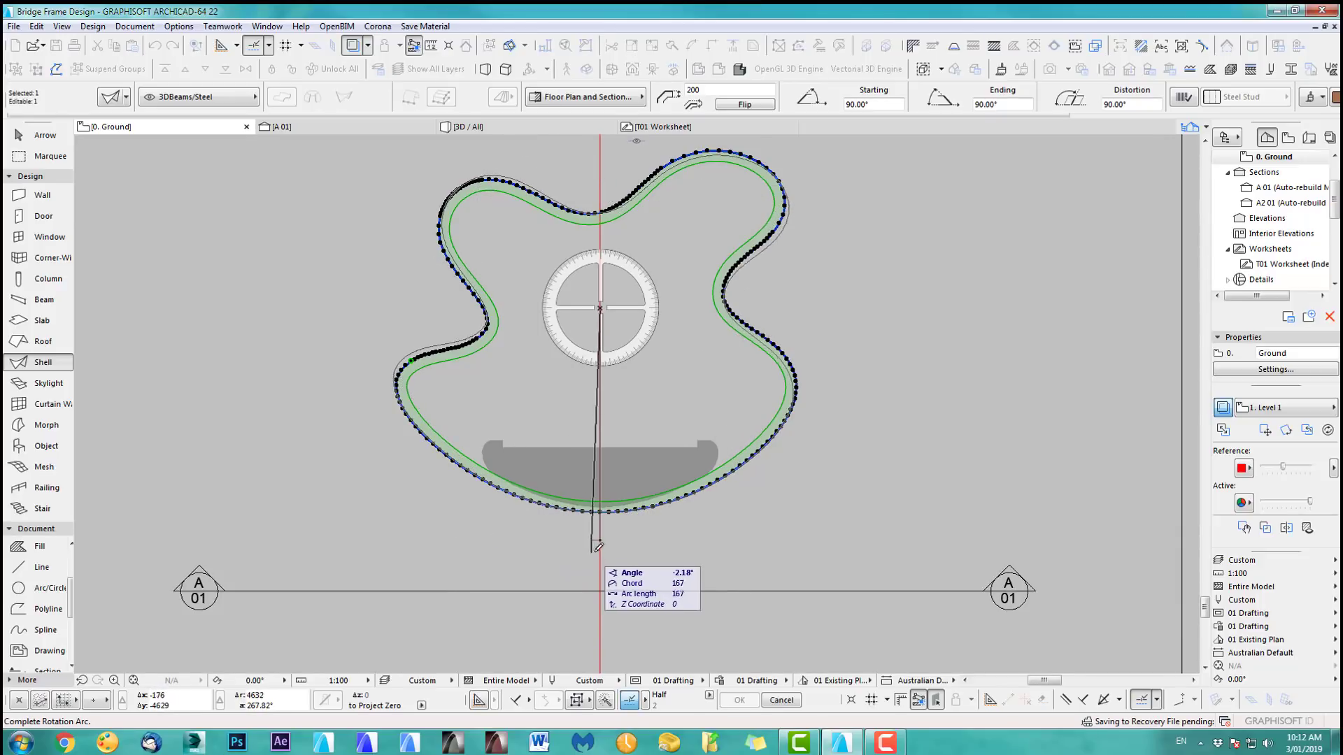
pyautogui.click(734, 527)
# Step: Draw a three-point arc along the lower edge of the shell outline, symmetric about the centre line, with a radius of about 4437
pyautogui.scroll(3, 664, 525)
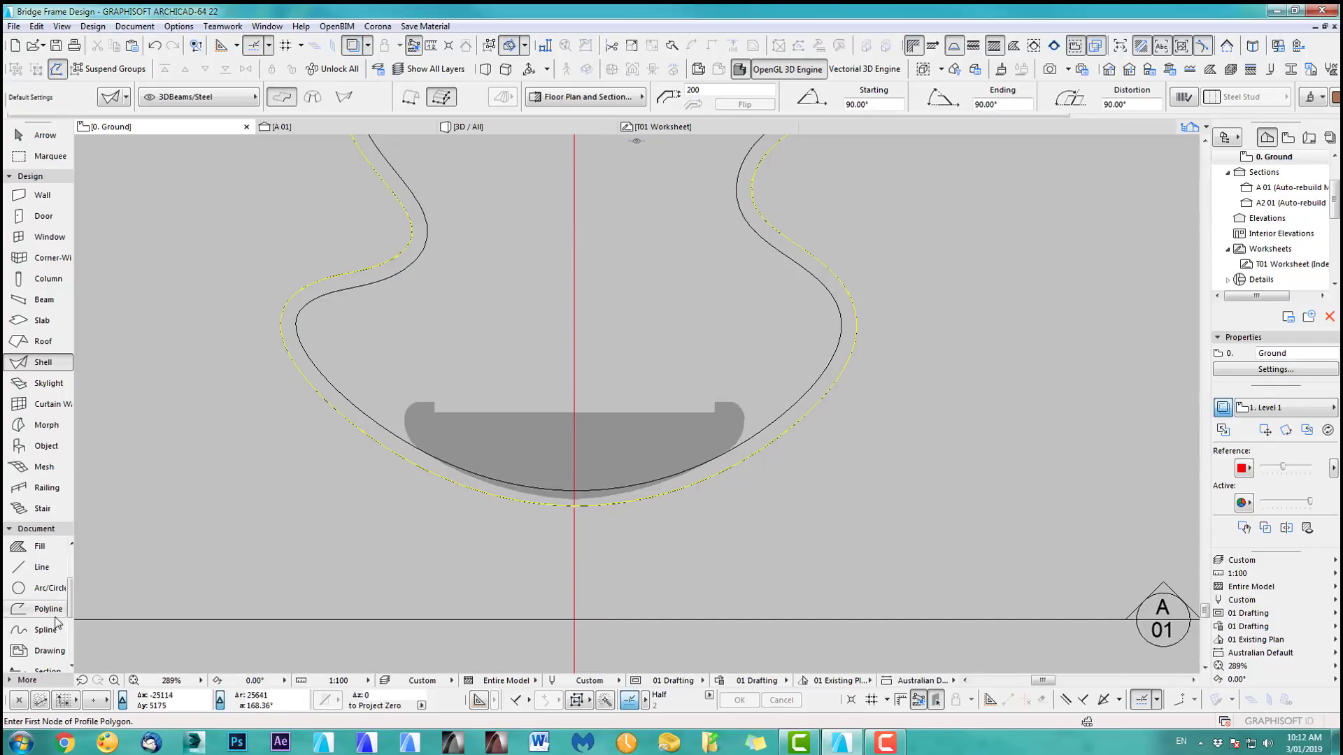
pyautogui.click(44, 587)
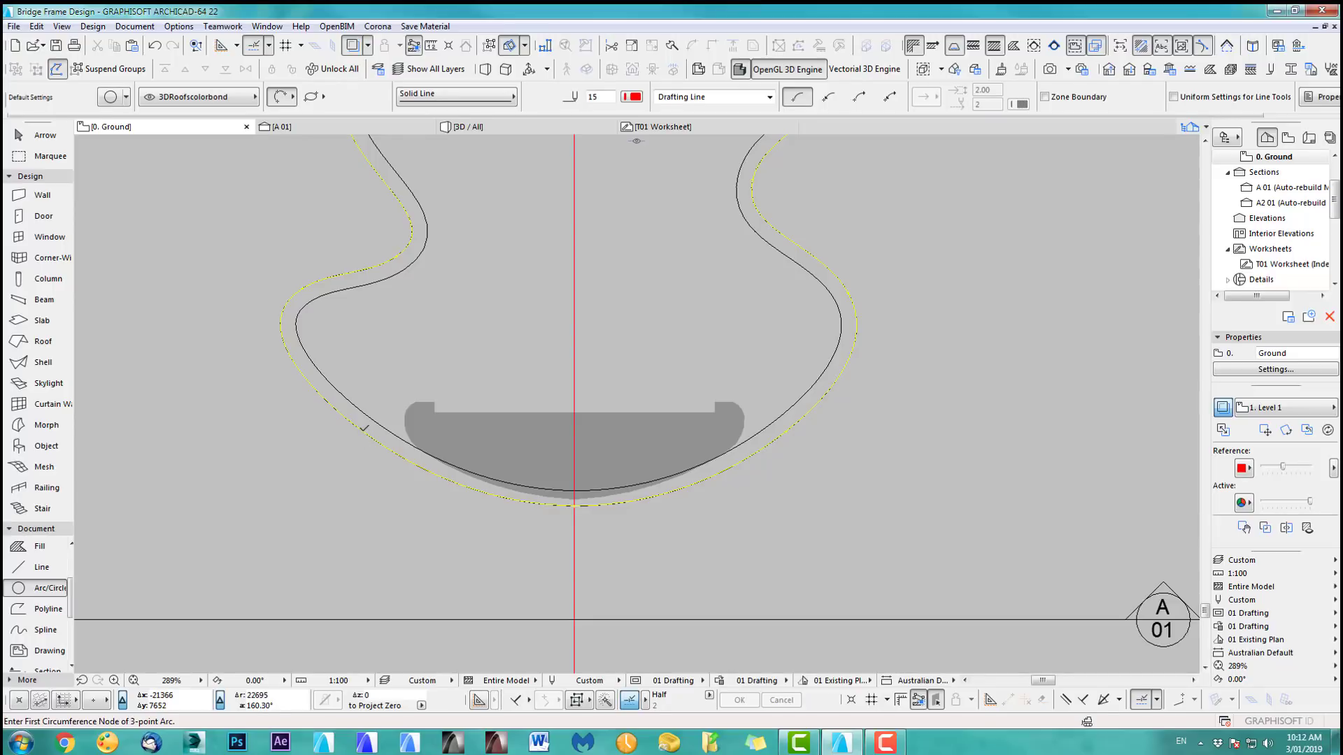
pyautogui.click(361, 432)
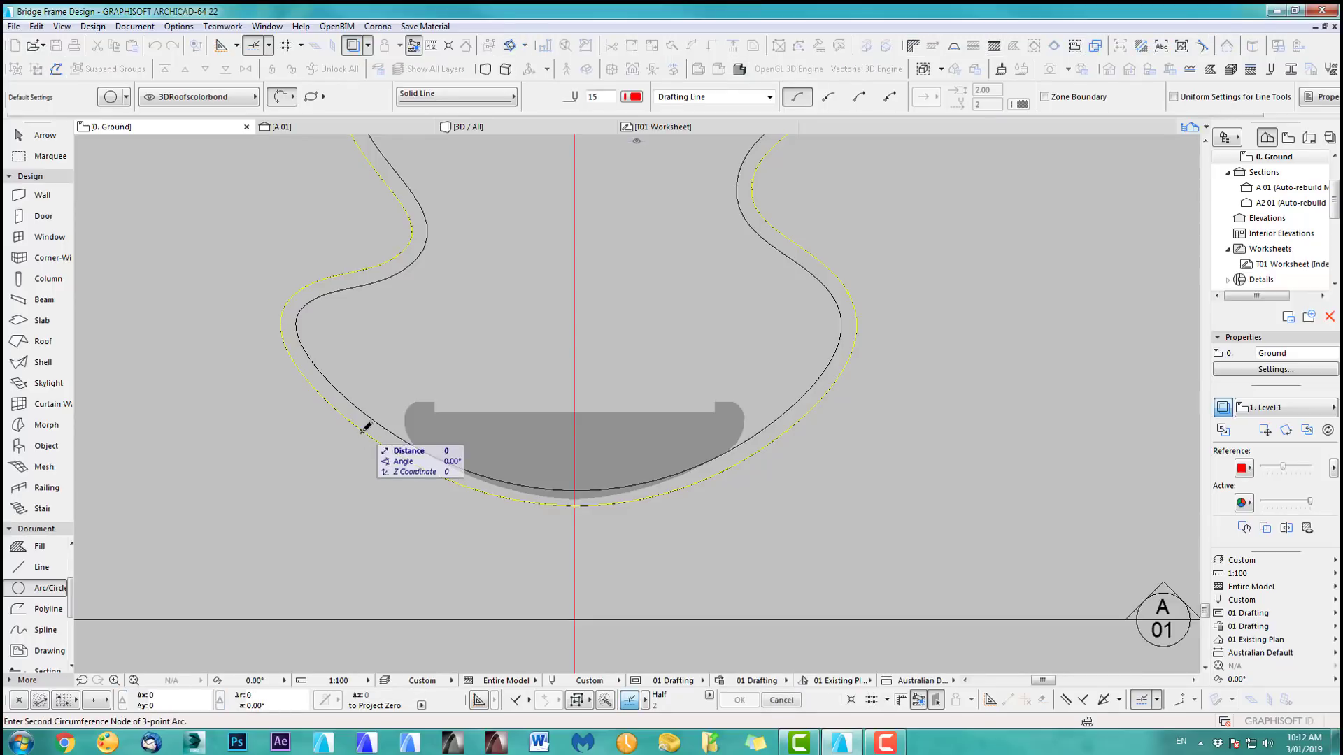
pyautogui.click(786, 431)
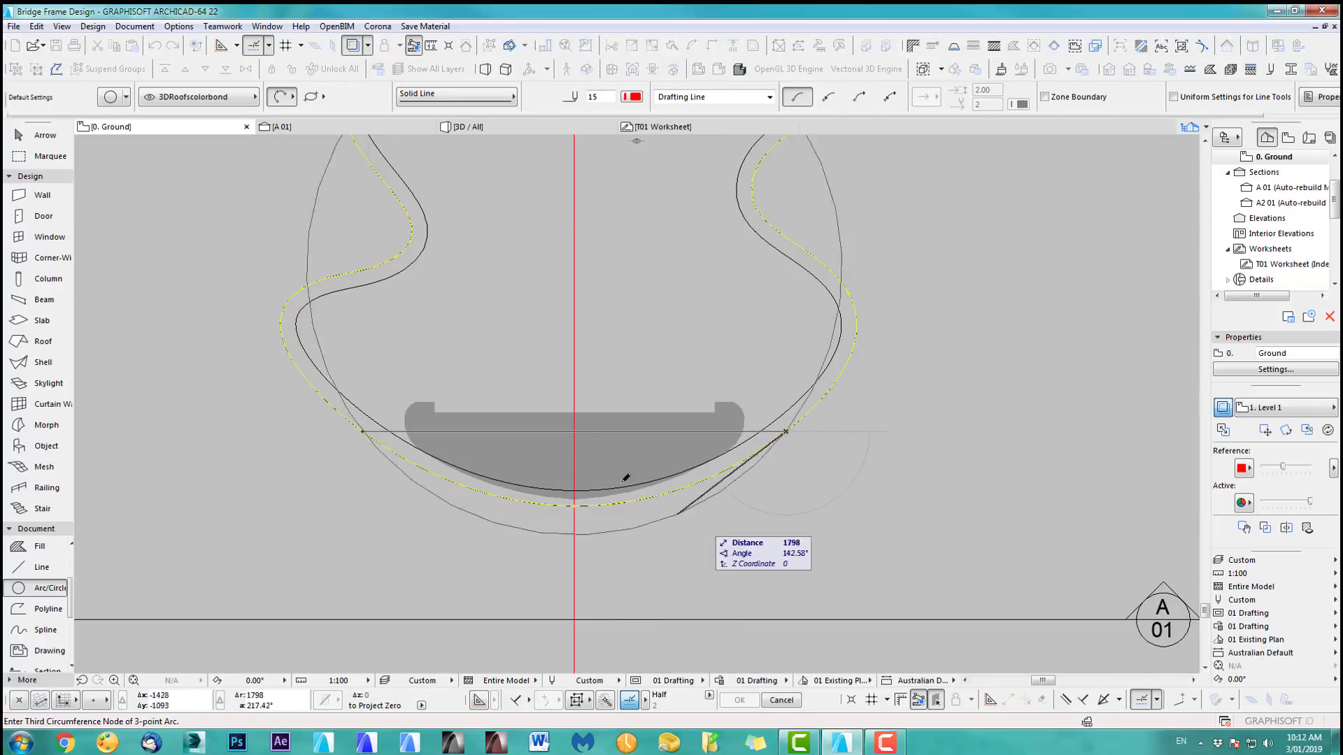
pyautogui.click(576, 506)
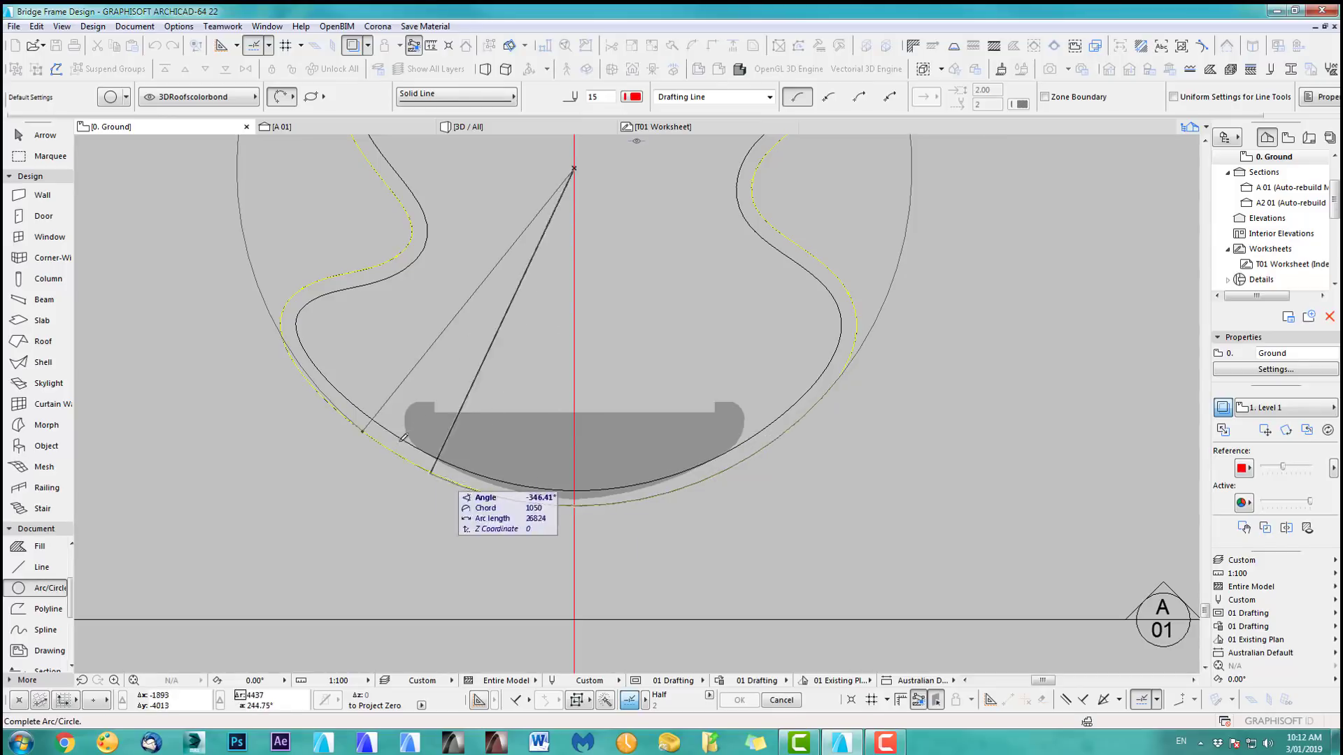
pyautogui.click(785, 431)
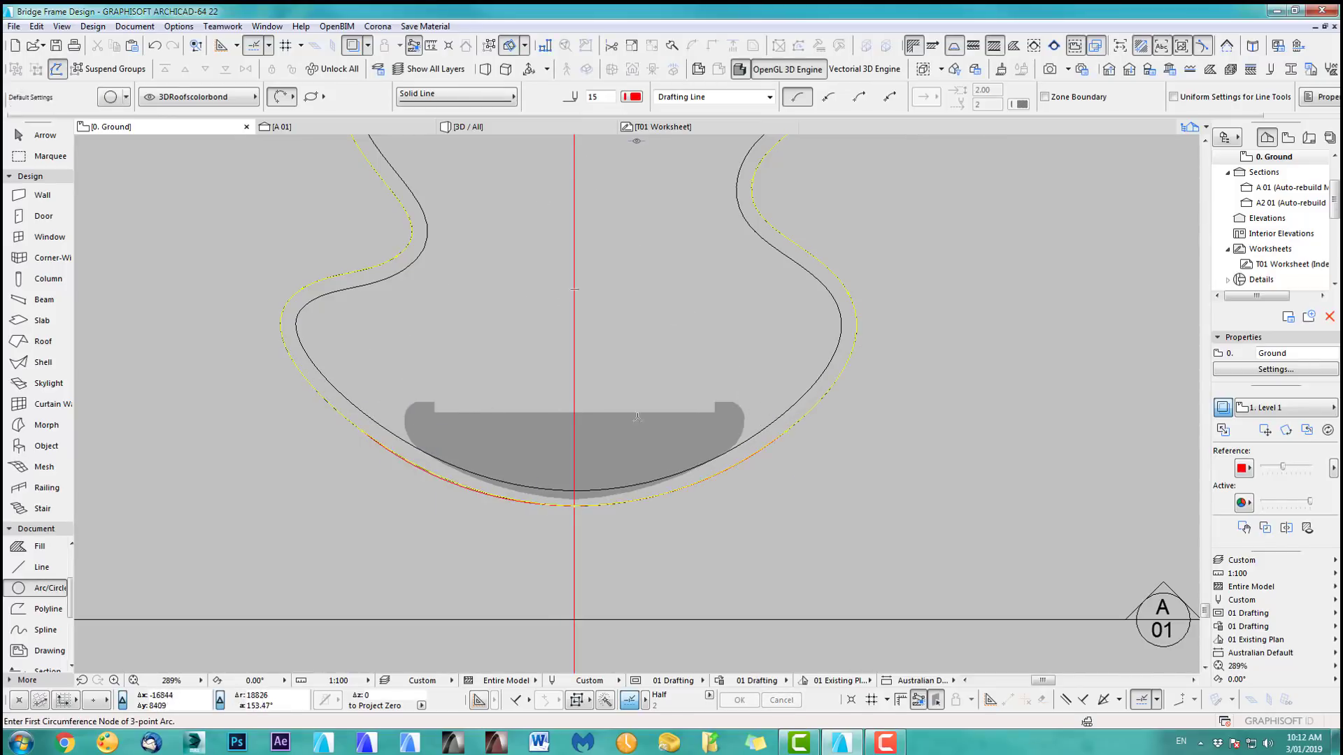
# Step: Select the new arc beneath the deck profile to locate its centre point on the vertical centre line
pyautogui.keyDown('shift'); pyautogui.click(365, 436); pyautogui.keyUp('shift')
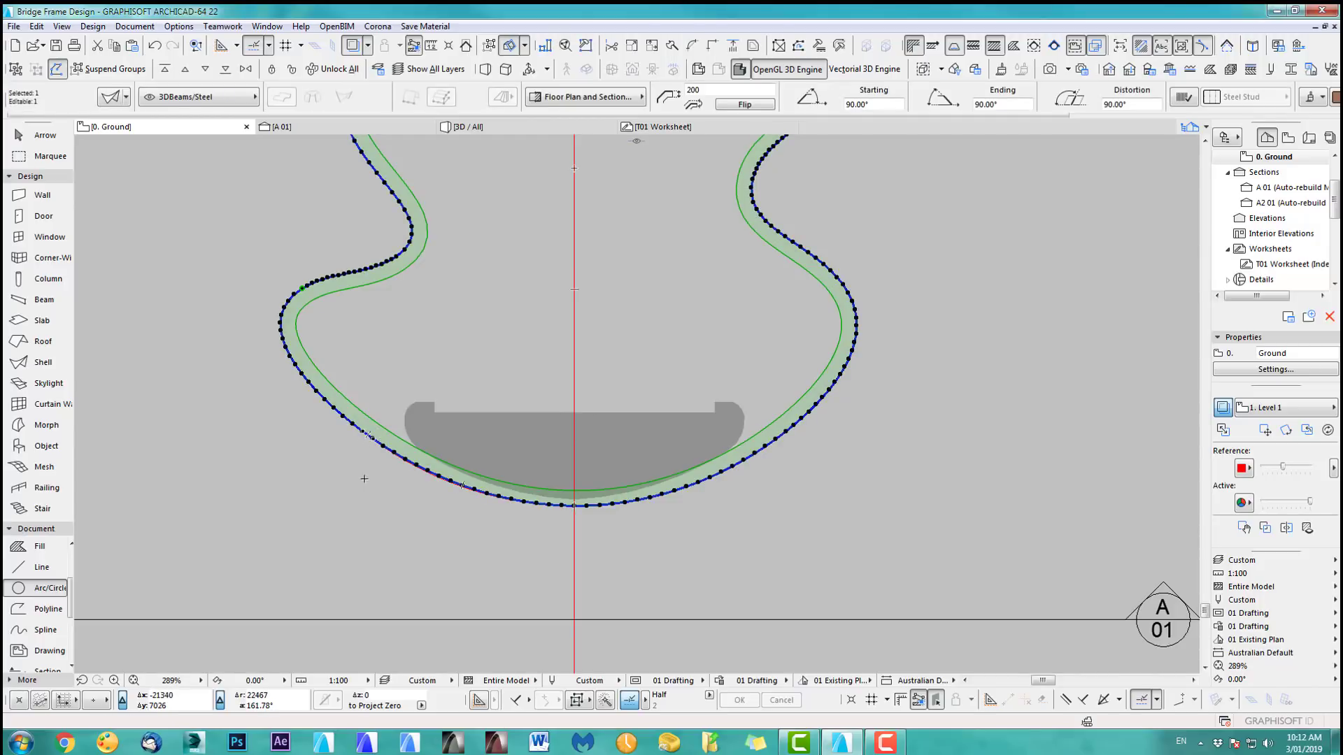
pyautogui.press('Escape')
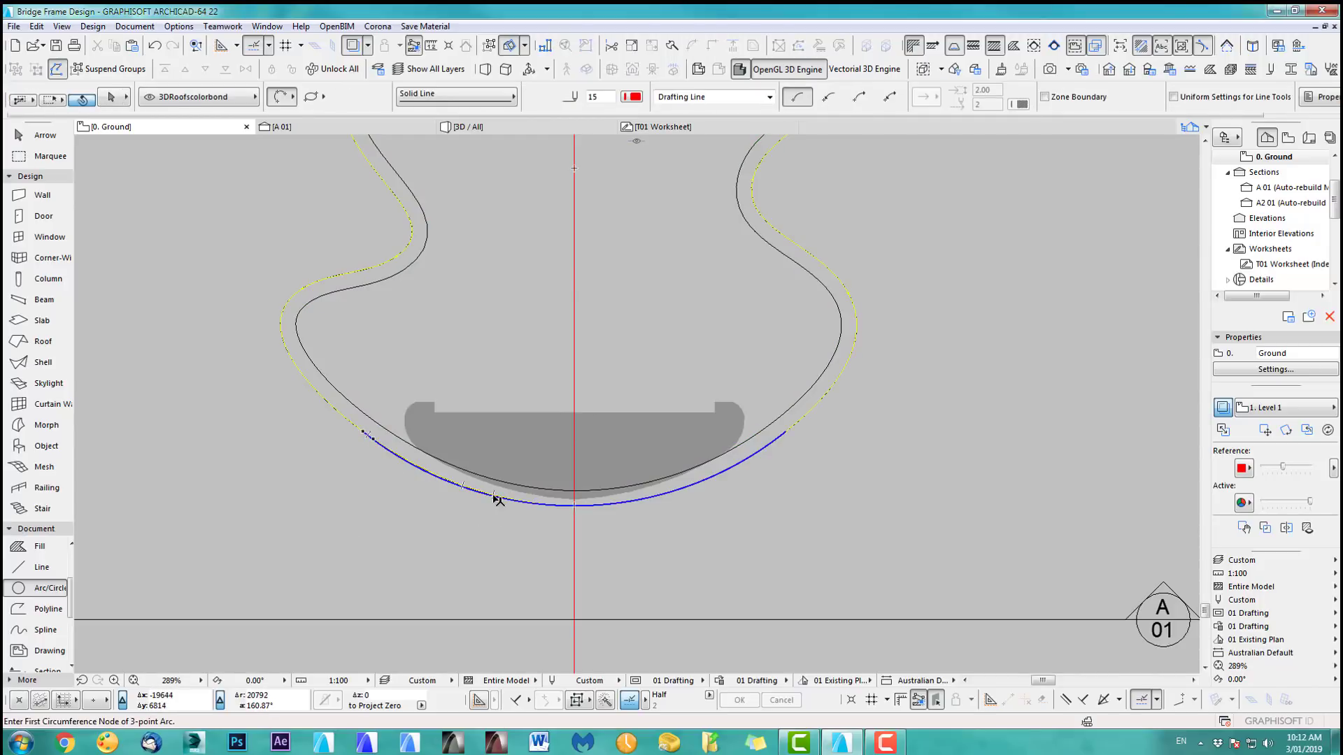
pyautogui.keyDown('shift'); pyautogui.click(494, 503); pyautogui.keyUp('shift')
pyautogui.press('Escape')
pyautogui.scroll(6, 473, 492)
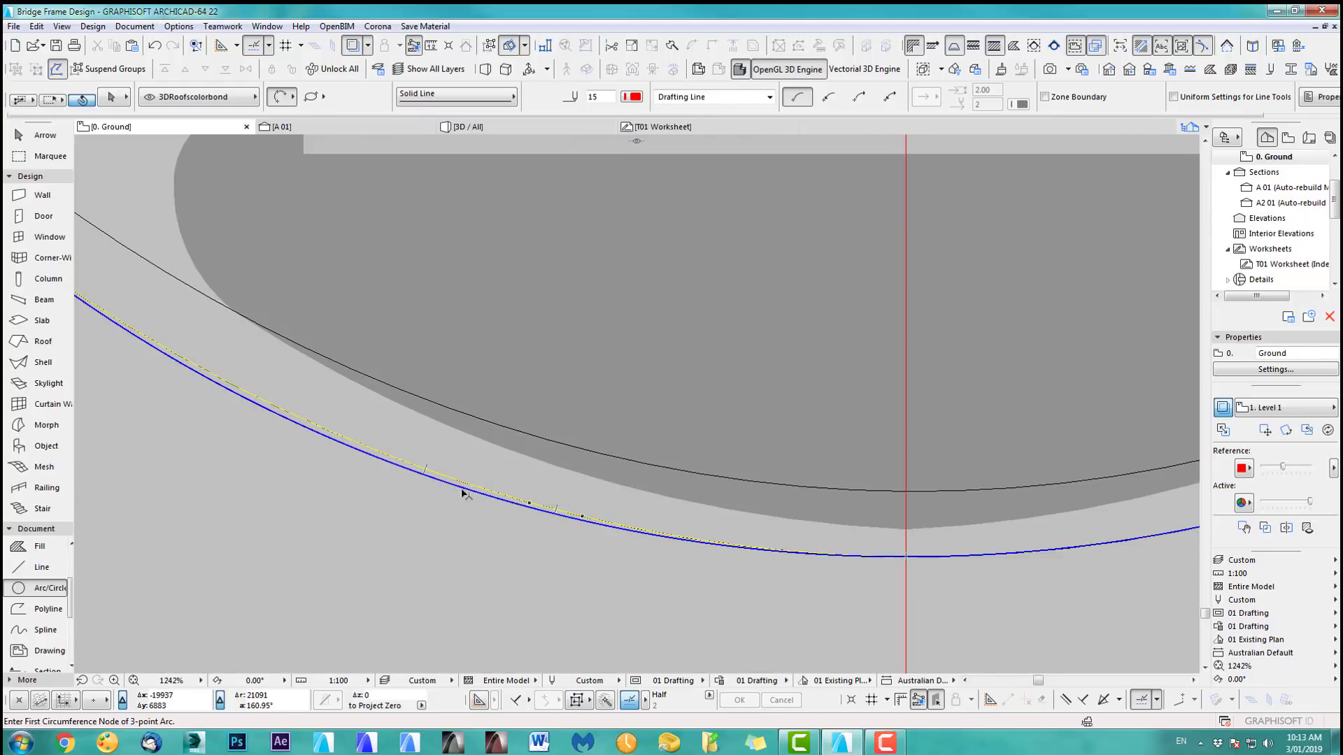
pyautogui.keyDown('shift'); pyautogui.click(464, 490); pyautogui.keyUp('shift')
pyautogui.scroll(-5, 491, 542)
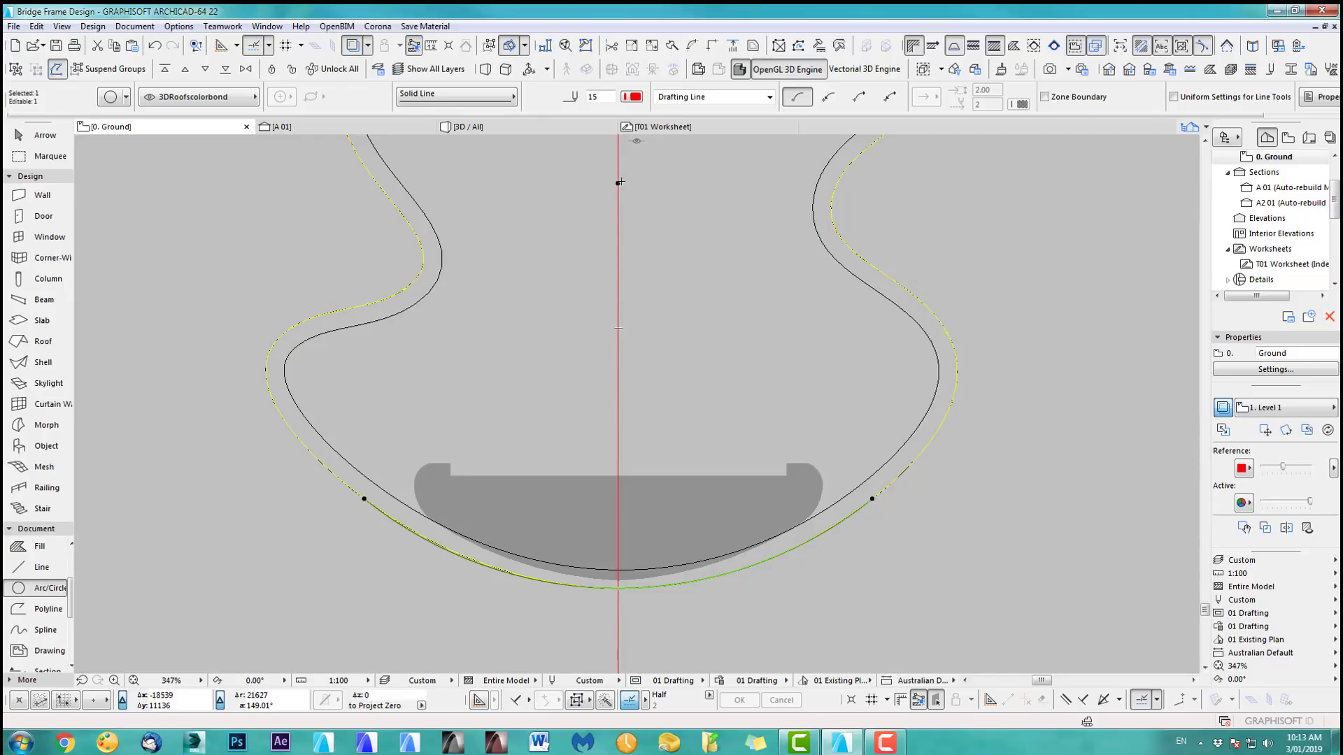
pyautogui.scroll(-1, 719, 356)
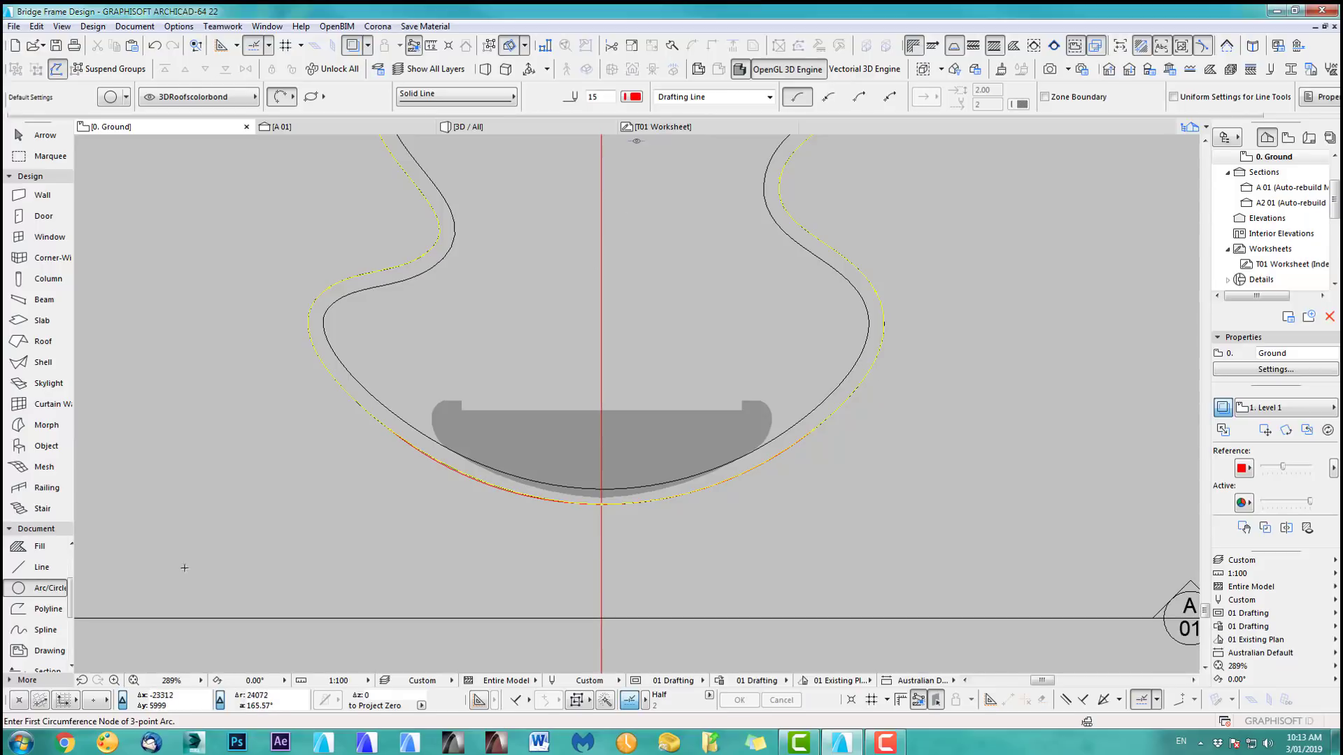
# Step: Place a hotspot at the arc's centre point on the vertical centre line
pyautogui.scroll(-3, 42, 623)
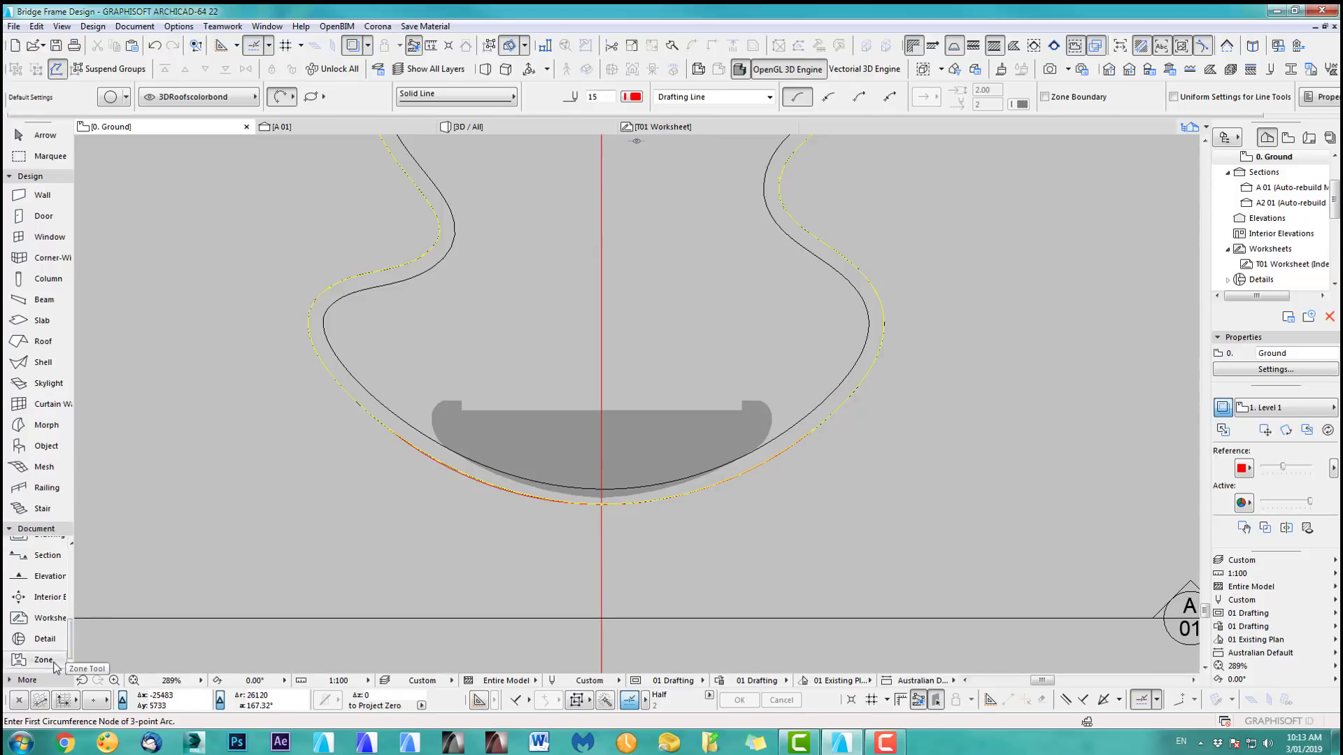
pyautogui.click(12, 682)
pyautogui.click(43, 666)
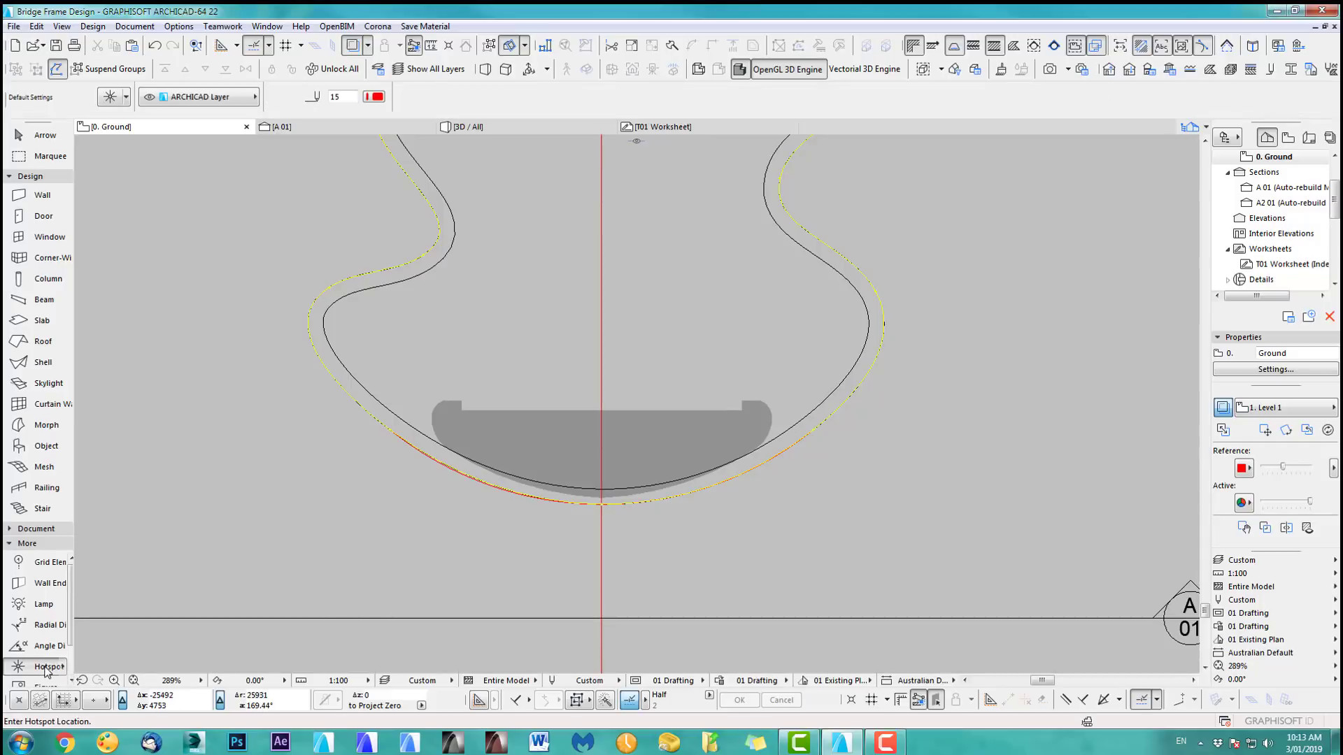
pyautogui.scroll(4, 501, 518)
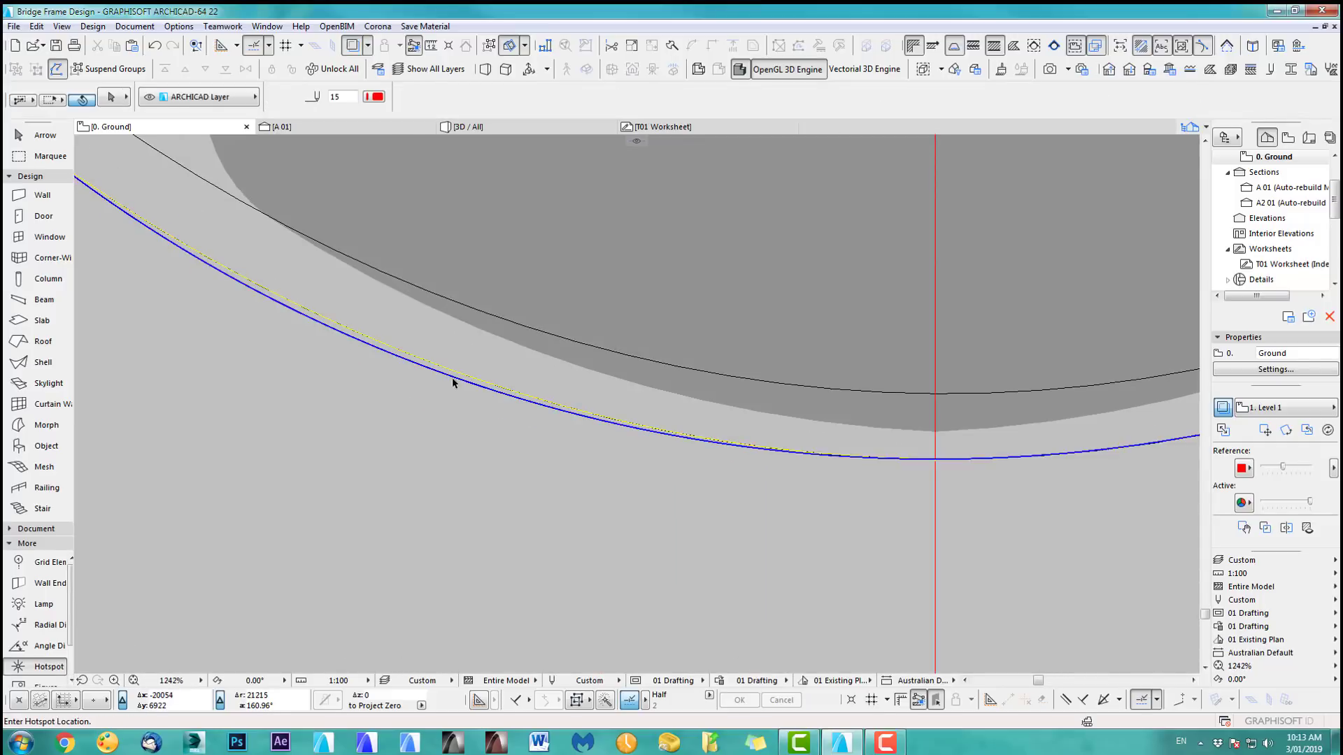
pyautogui.keyDown('shift'); pyautogui.click(455, 383); pyautogui.keyUp('shift')
pyautogui.scroll(-6, 445, 521)
pyautogui.scroll(3, 544, 375)
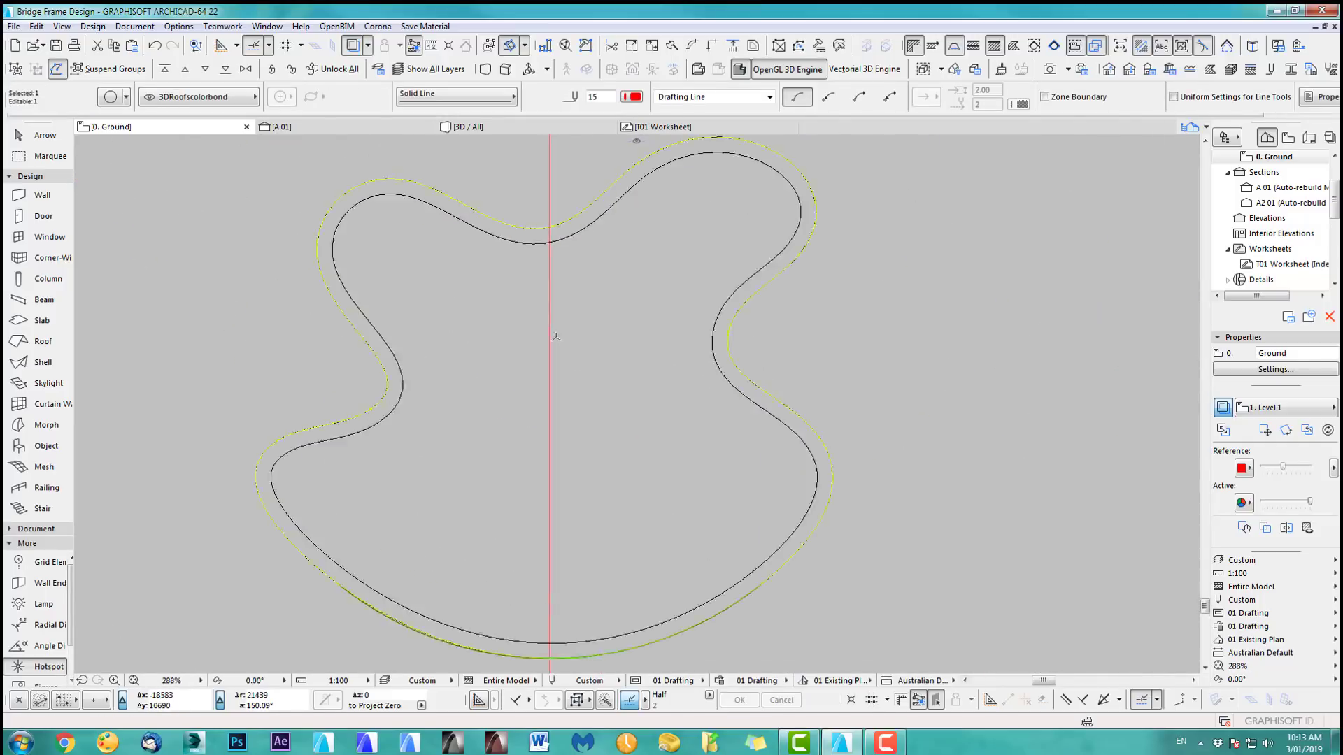
pyautogui.scroll(3, 517, 269)
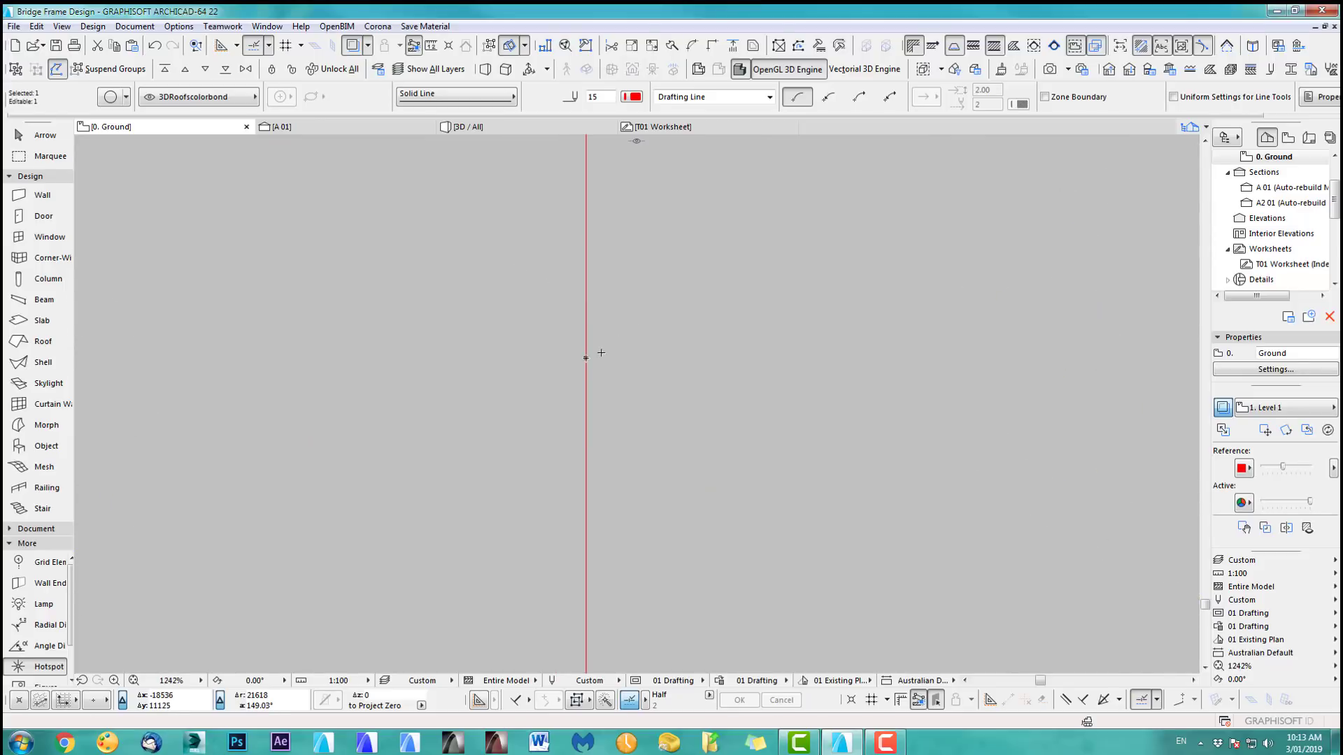
pyautogui.press('Escape')
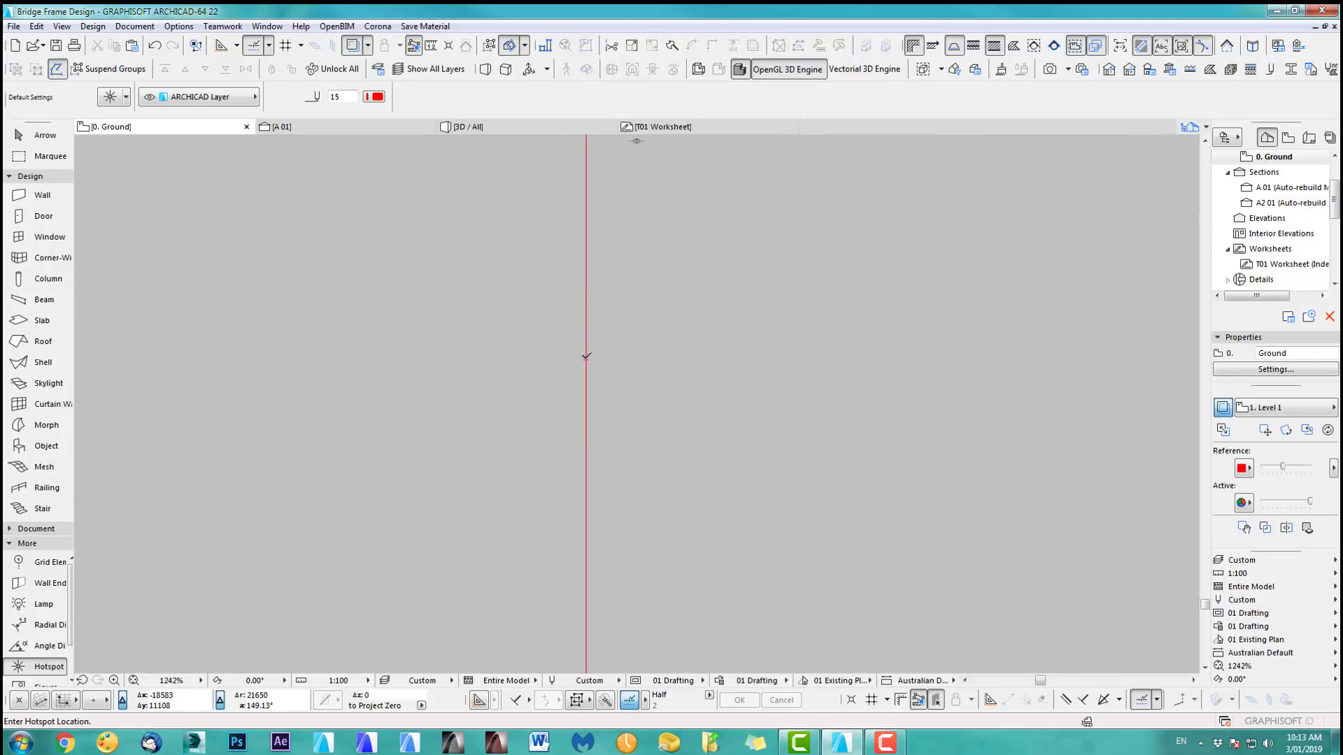
pyautogui.scroll(-6, 547, 324)
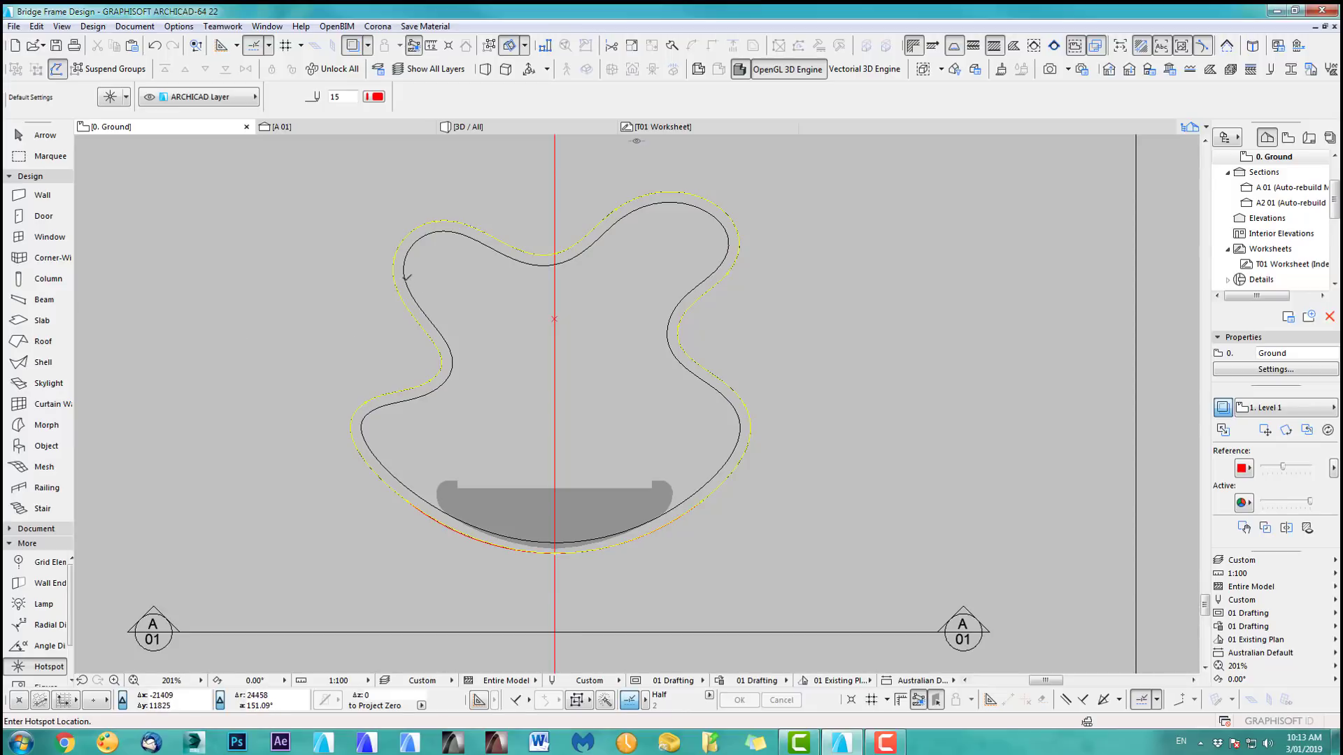
pyautogui.keyDown('shift'); pyautogui.click(405, 277); pyautogui.keyUp('shift')
pyautogui.moveTo(305, 341); pyautogui.dragTo(298, 358, button='middle')
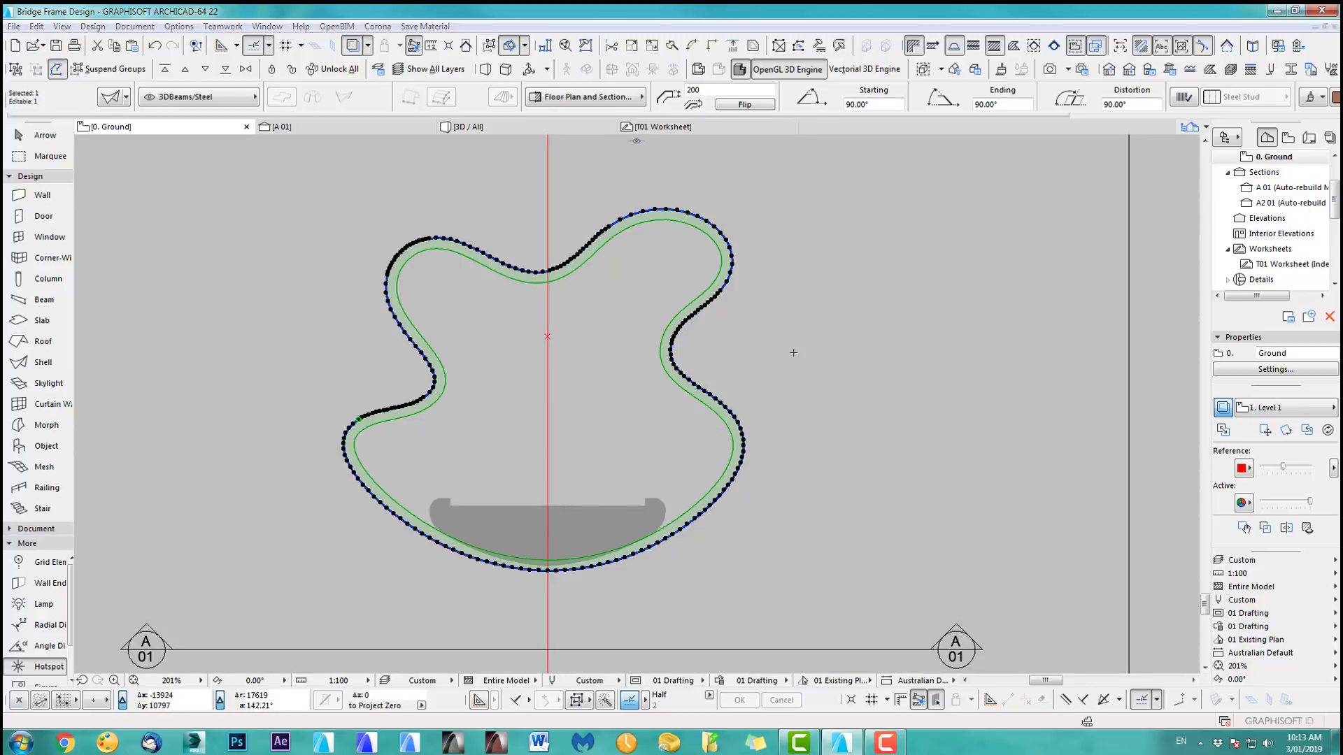
pyautogui.hotkey('ctrl', 'u')
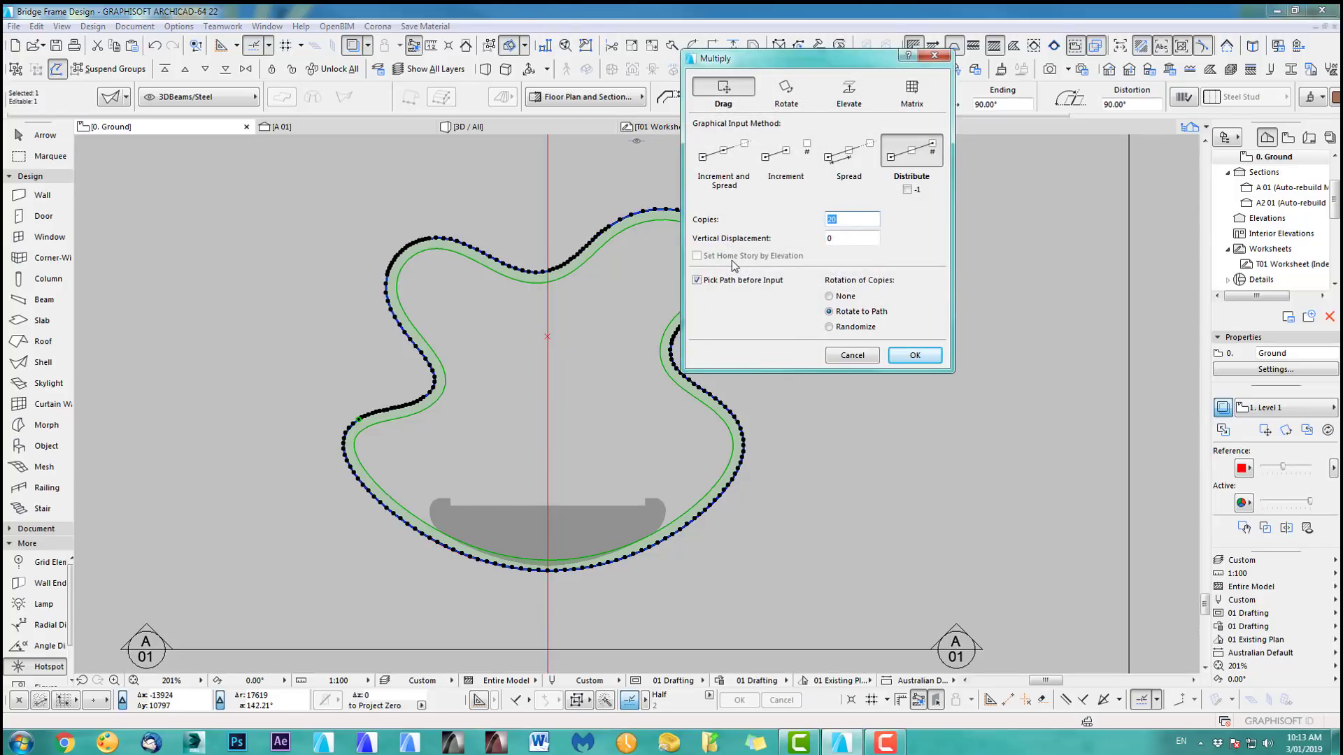
pyautogui.click(785, 92)
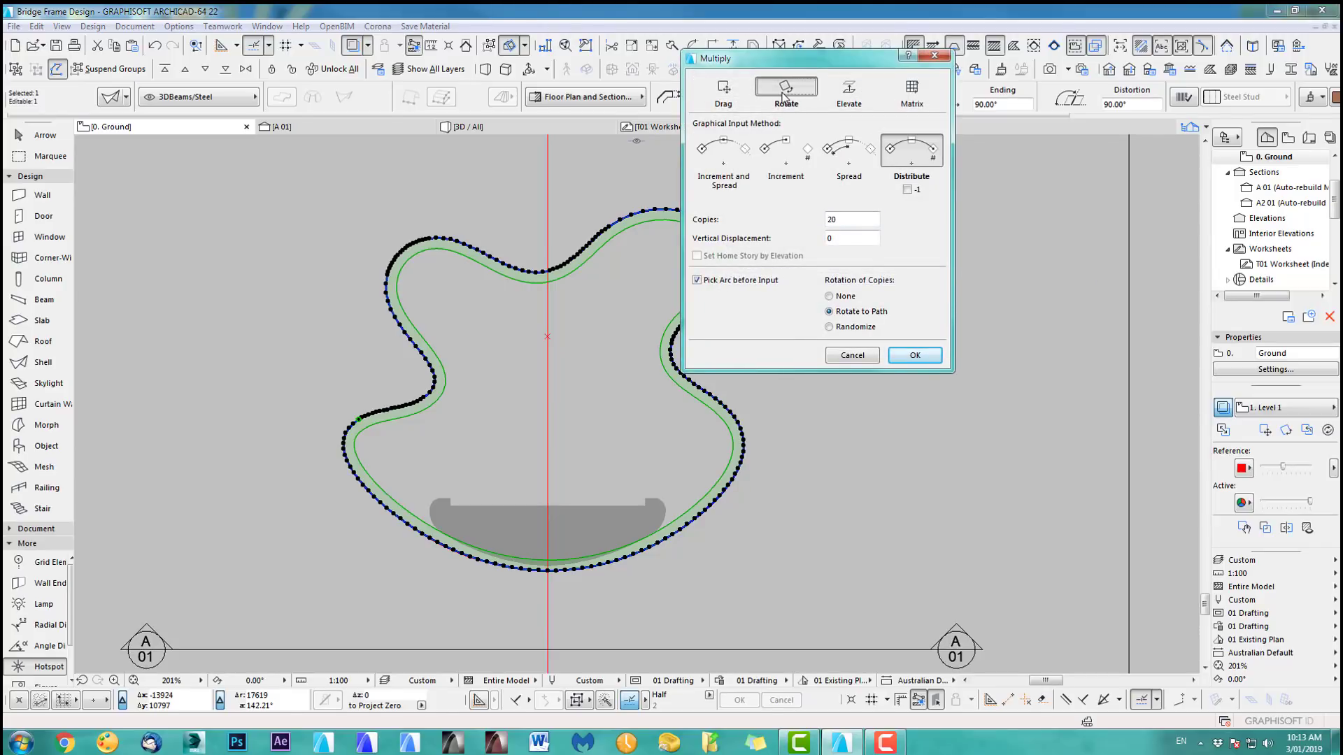
pyautogui.doubleClick(843, 219)
pyautogui.click(859, 356)
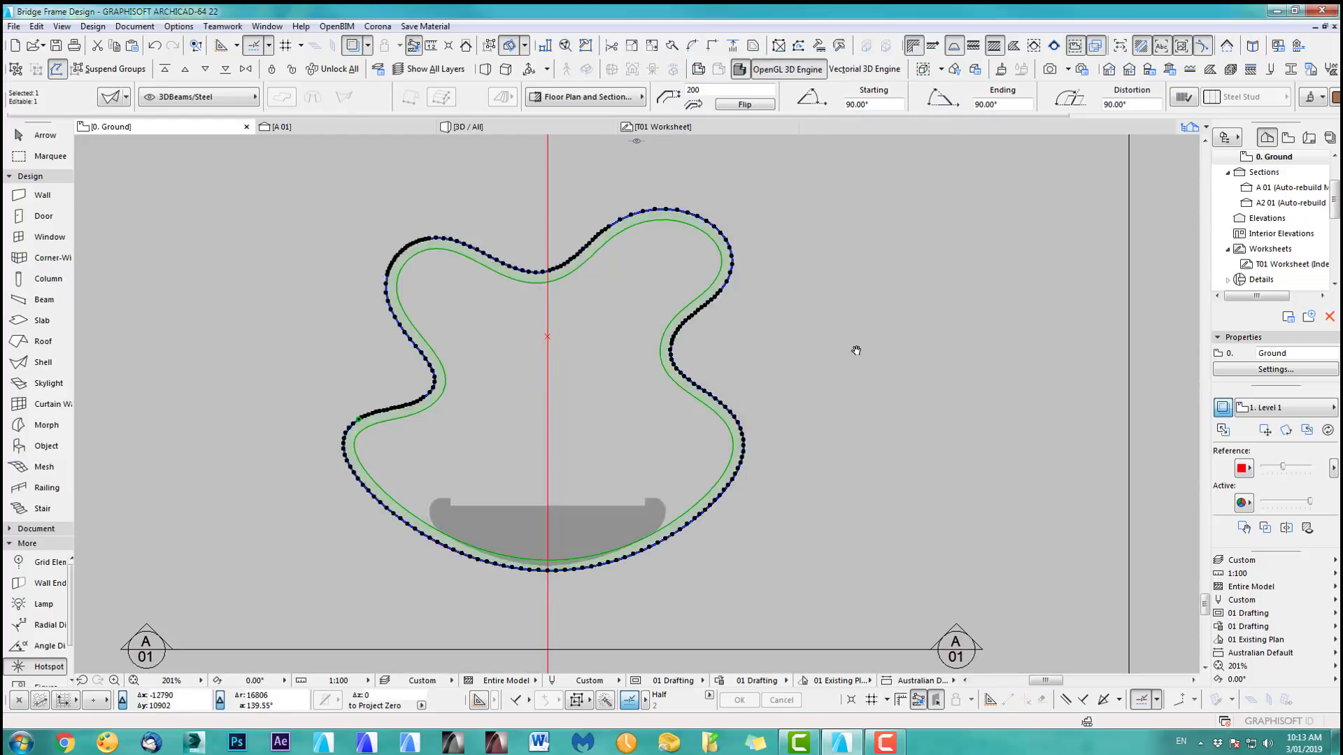
# Step: Draw a vertical line about 2433 long downward from the upper start point of the red S-shaped curve
pyautogui.scroll(-5, 875, 364)
pyautogui.moveTo(890, 381); pyautogui.dragTo(705, 371, button='middle')
pyautogui.press('Escape')
pyautogui.scroll(4, 734, 339)
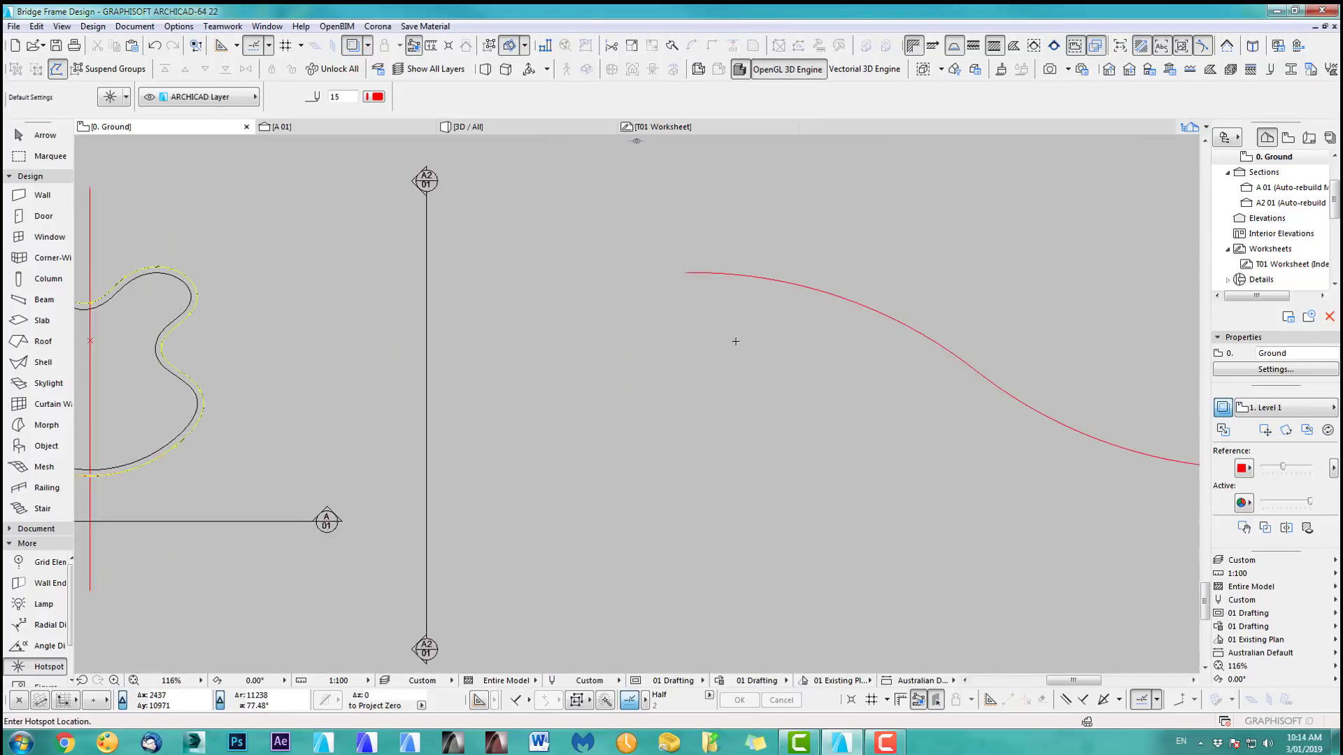
pyautogui.click(36, 529)
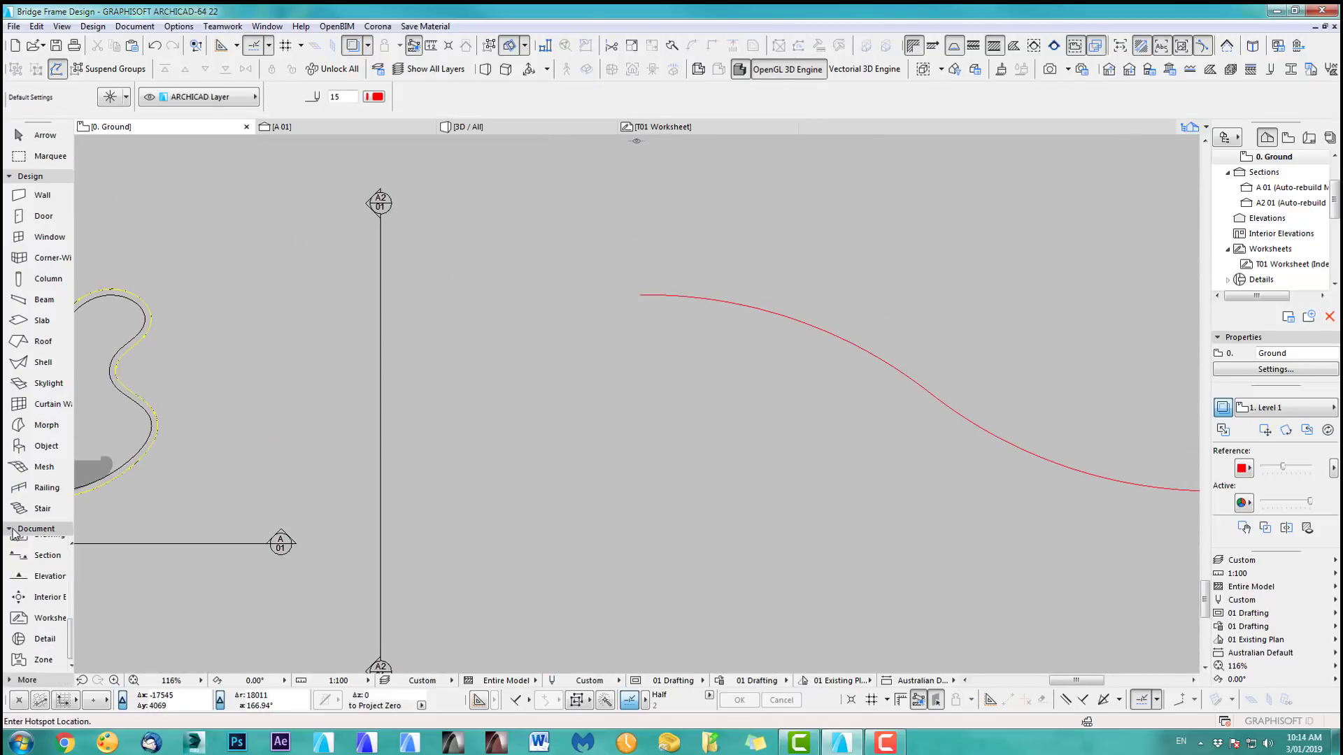
pyautogui.scroll(-2, 798, 419)
pyautogui.moveTo(797, 419); pyautogui.dragTo(633, 408, button='middle')
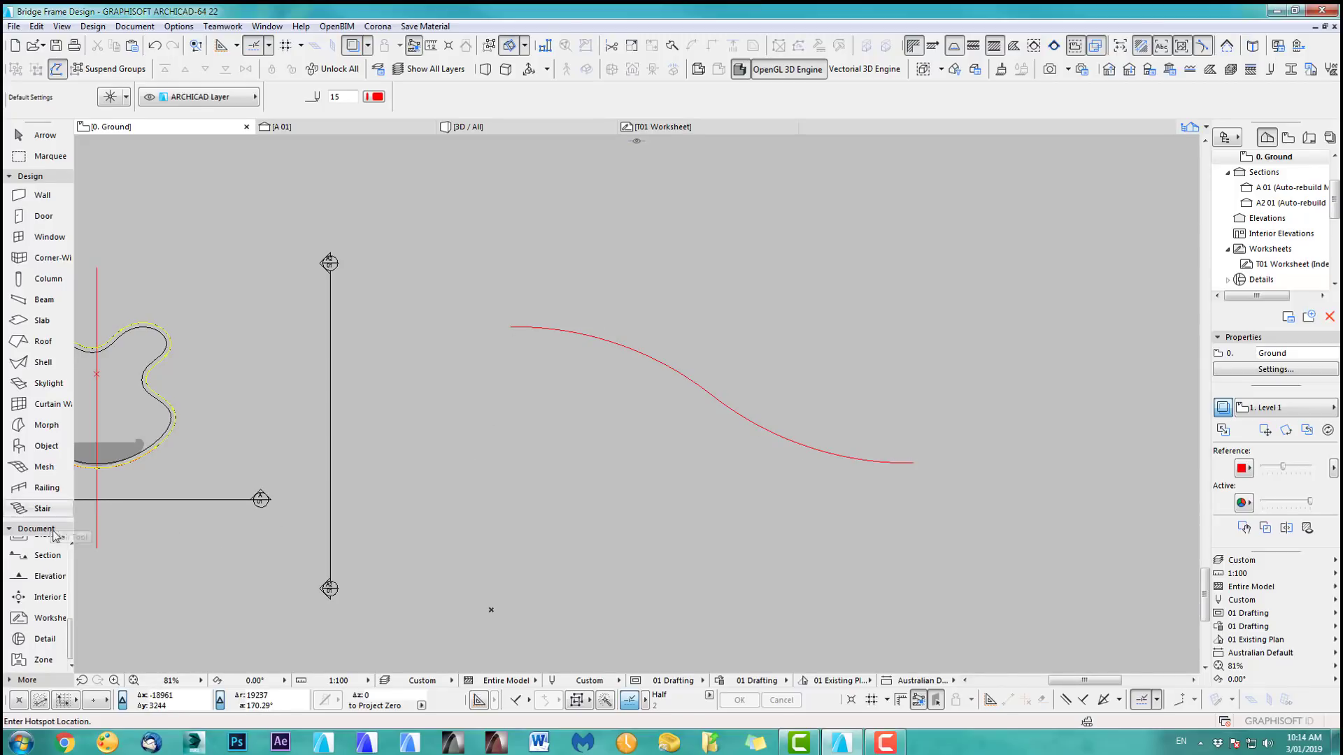
pyautogui.moveTo(71, 635); pyautogui.dragTo(77, 591)
pyautogui.click(42, 587)
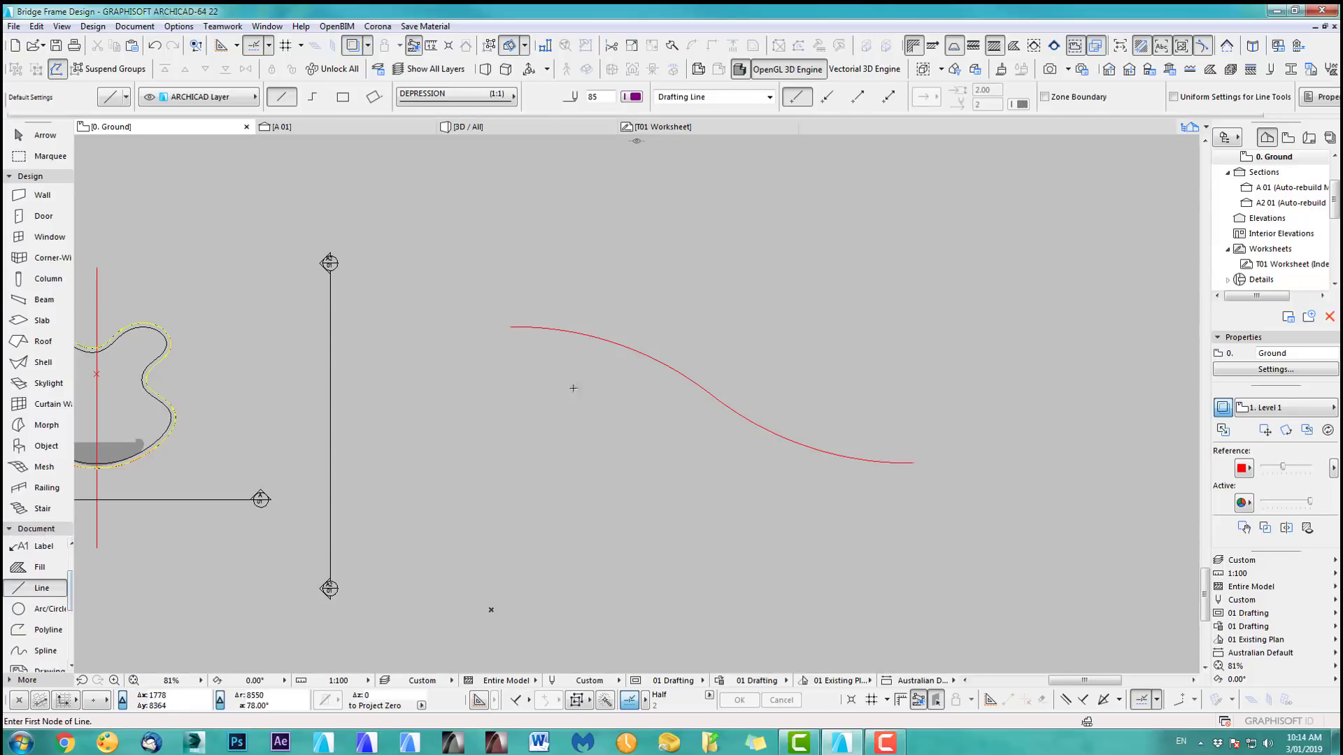
pyautogui.click(511, 327)
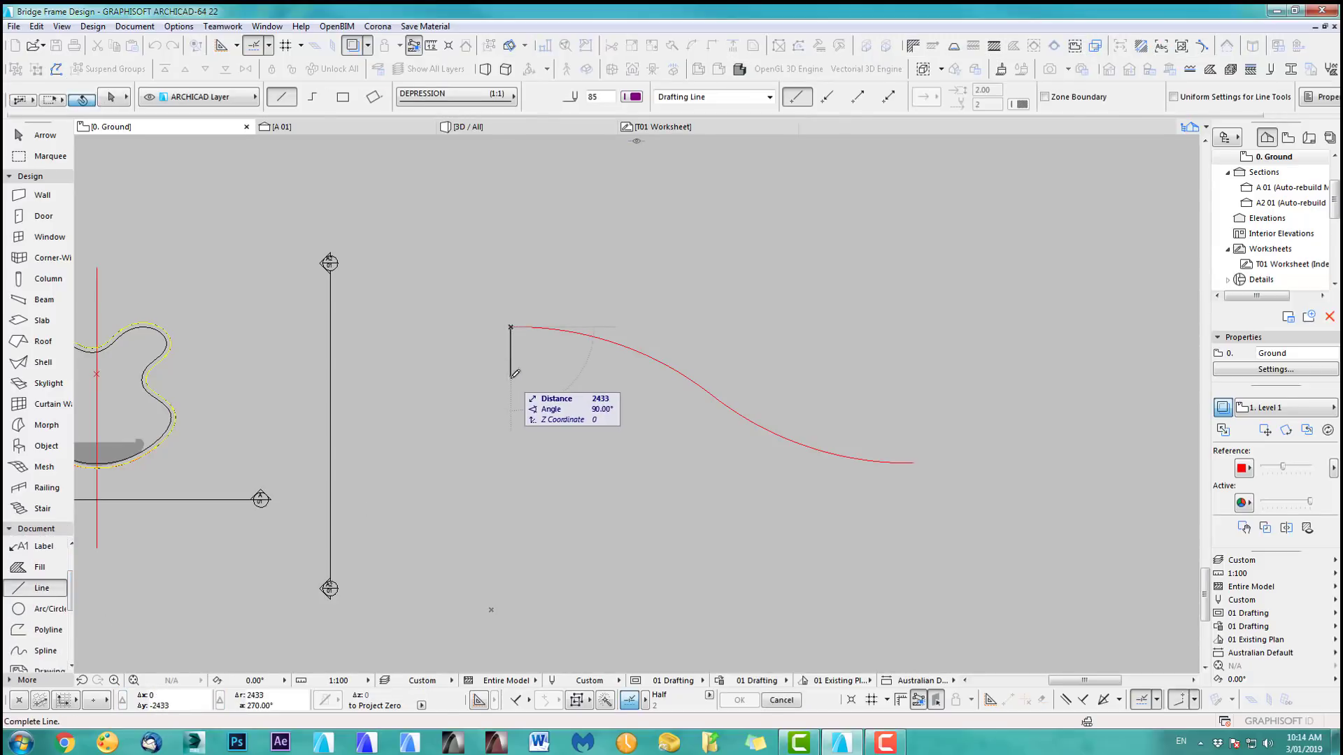
pyautogui.click(510, 378)
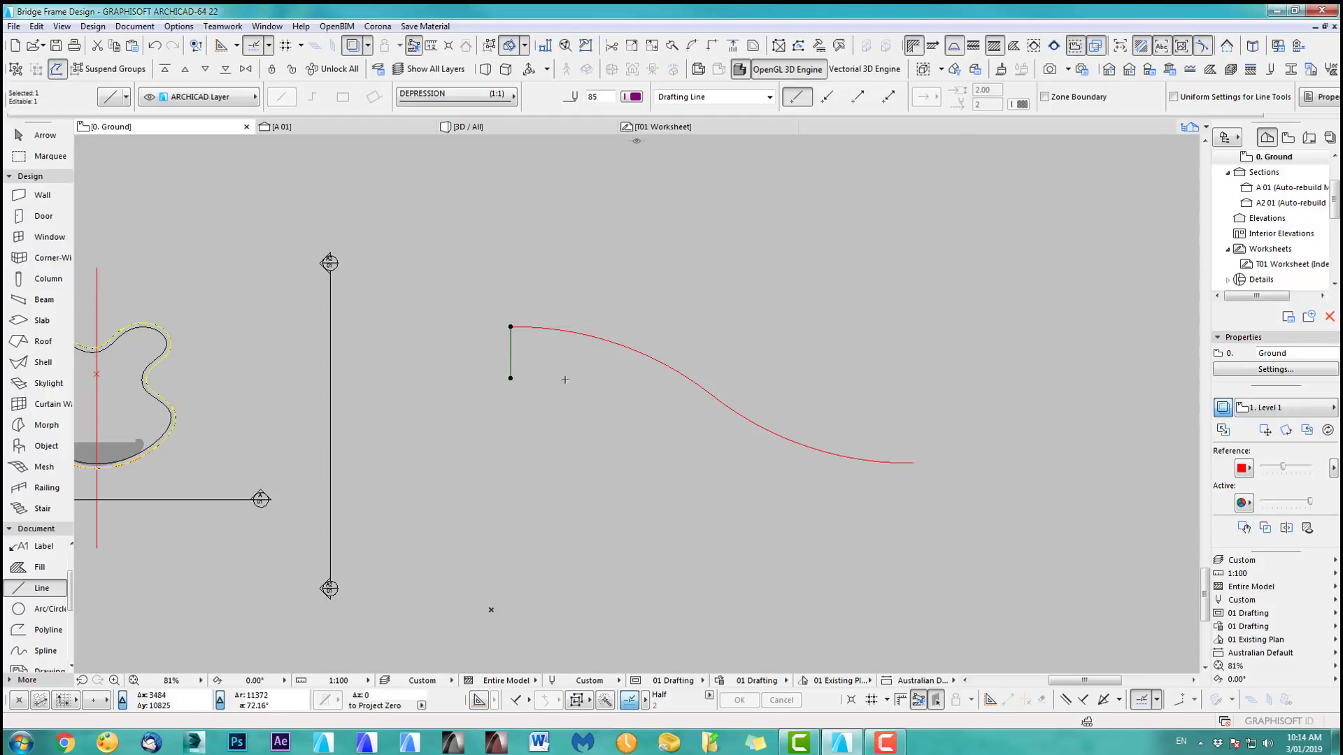
# Step: Multiply the line by distributing 20 copies along the whole S-shaped curve, rotated to the path
pyautogui.hotkey('ctrl', 'u')
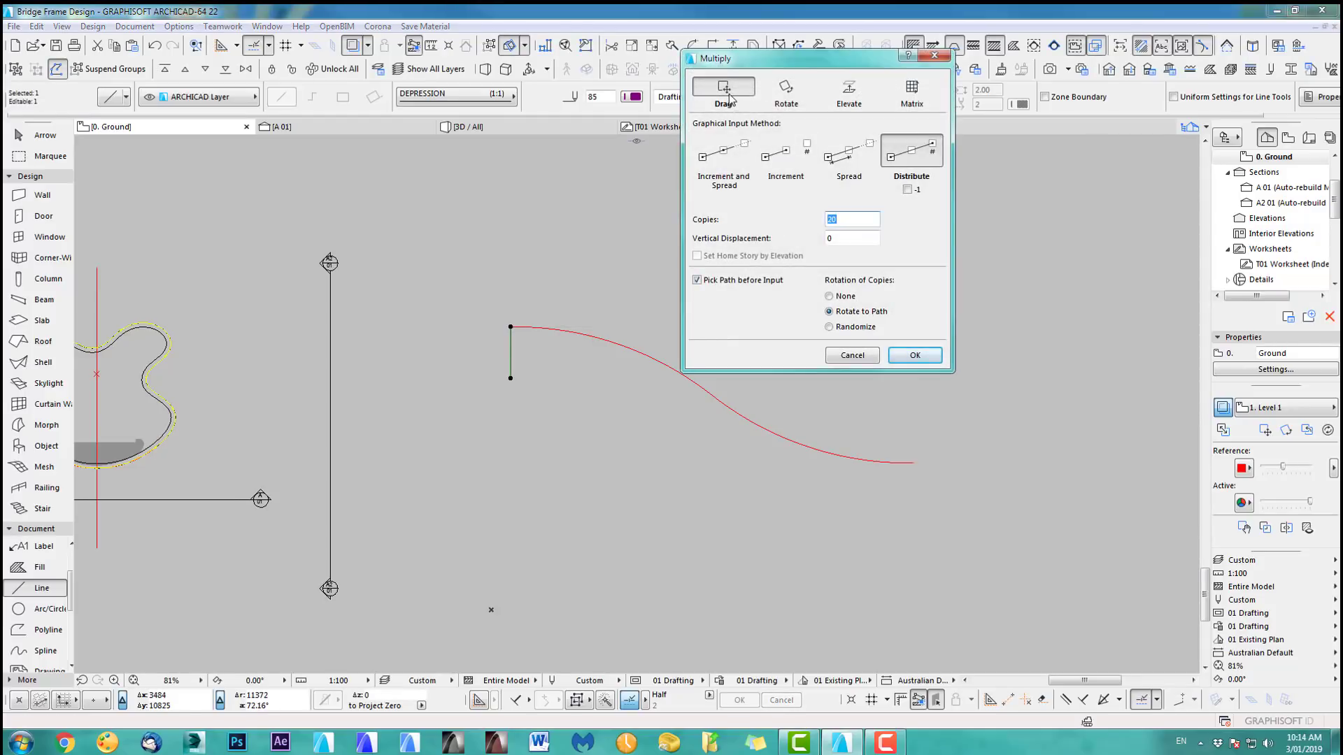
pyautogui.click(728, 98)
pyautogui.moveTo(852, 219); pyautogui.dragTo(807, 220)
pyautogui.click(916, 354)
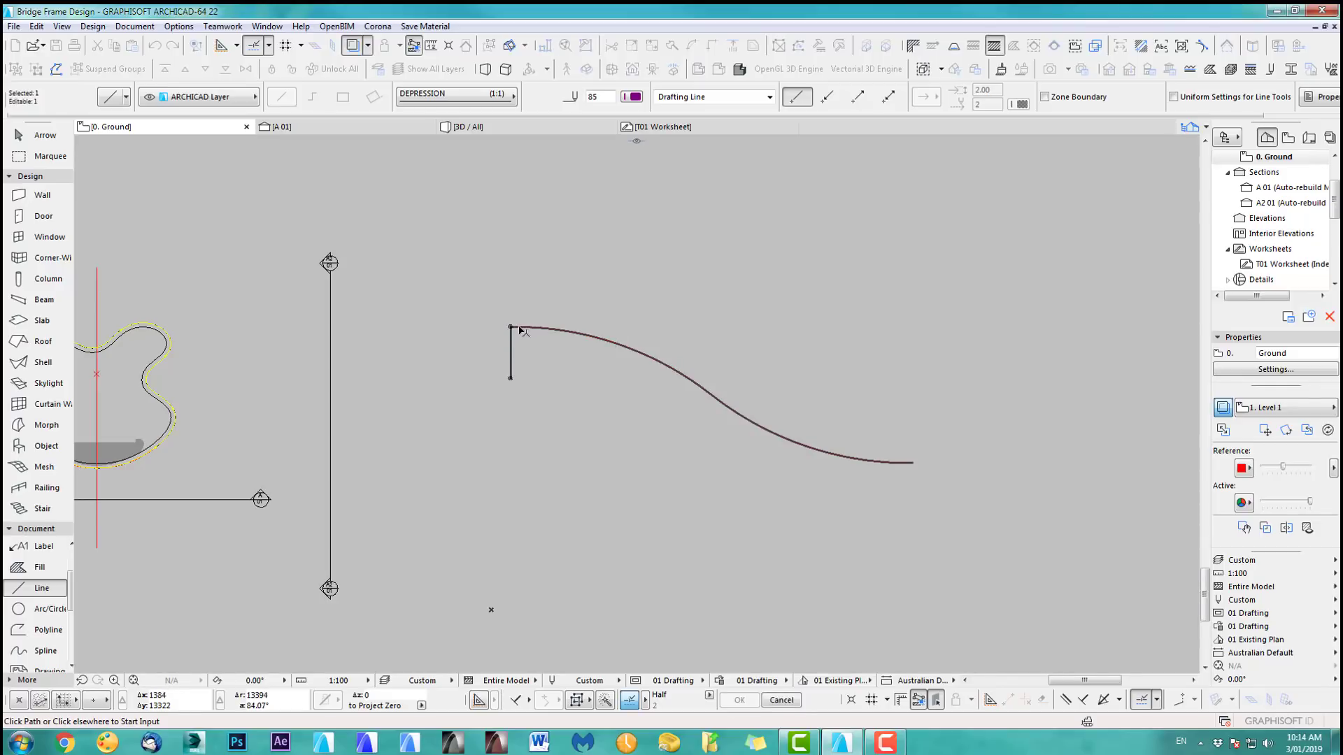
pyautogui.scroll(4, 517, 330)
pyautogui.click(493, 326)
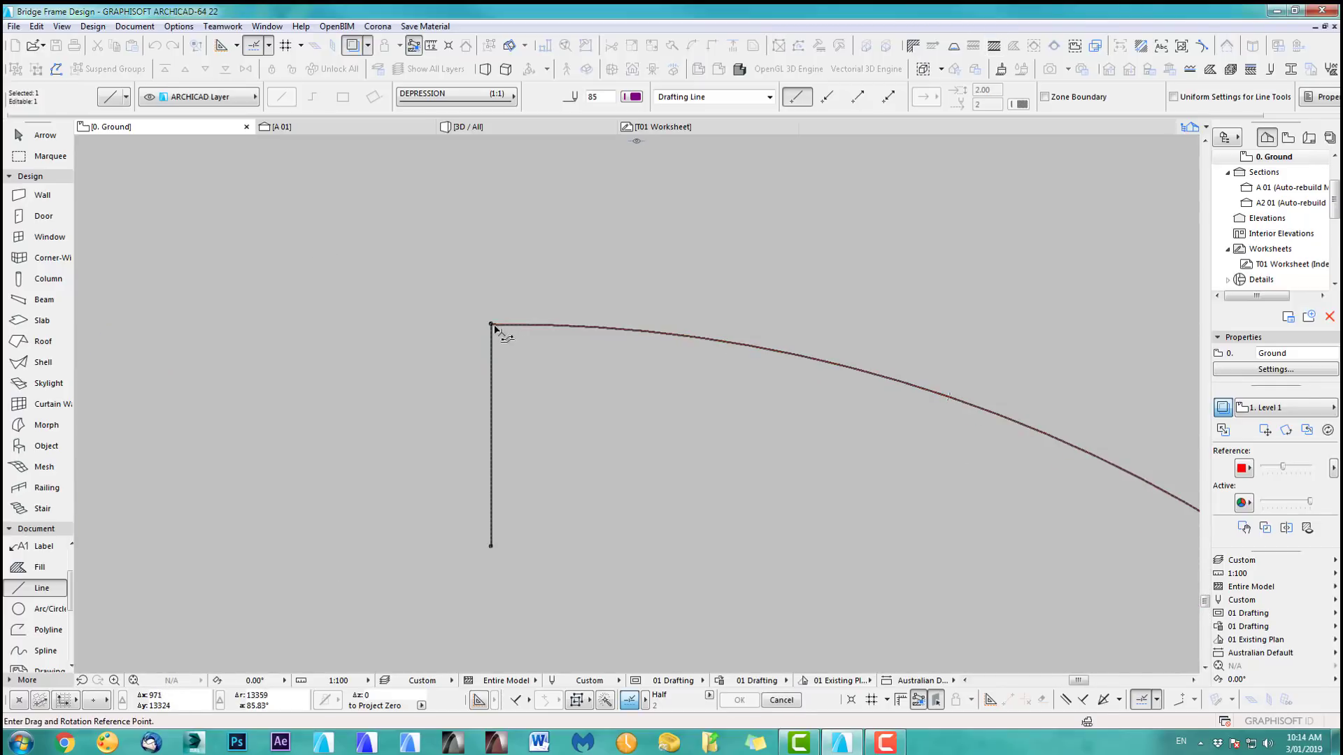
pyautogui.click(492, 326)
pyautogui.scroll(-4, 599, 342)
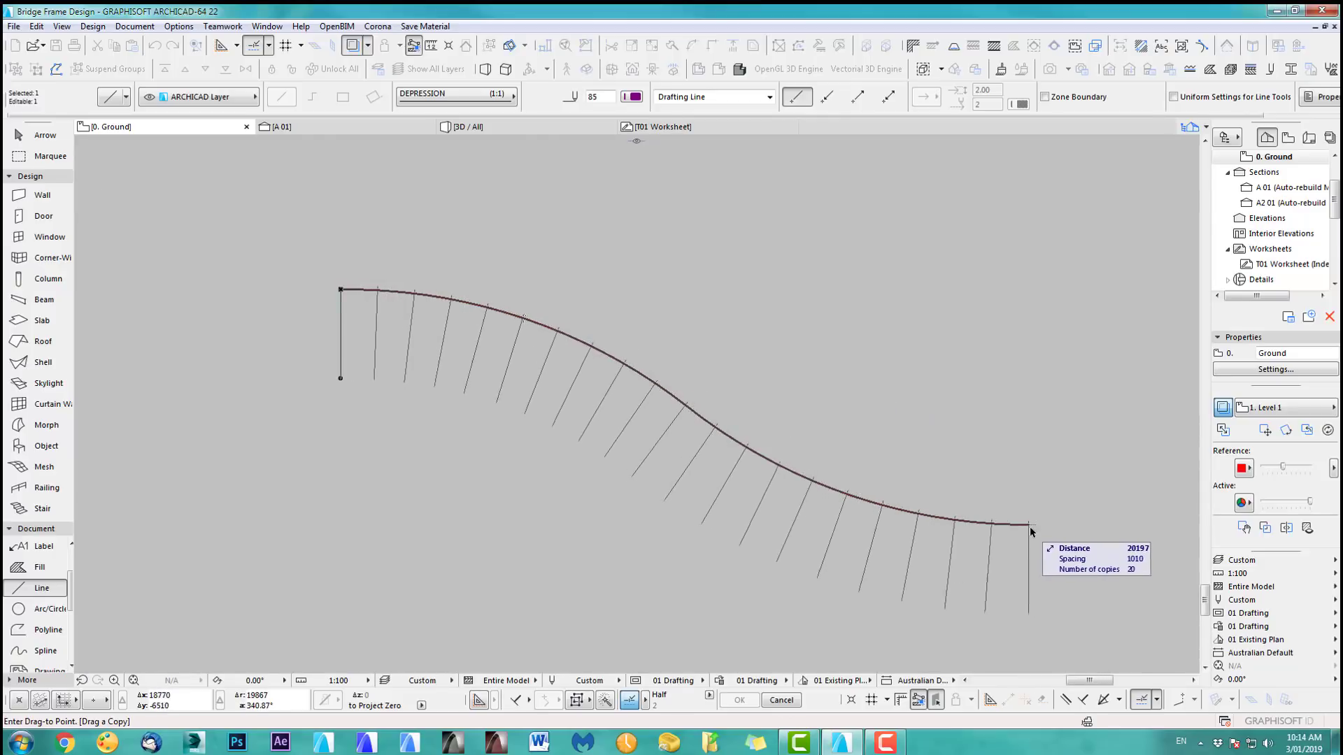
pyautogui.click(1035, 526)
pyautogui.moveTo(482, 393); pyautogui.dragTo(658, 445, button='middle')
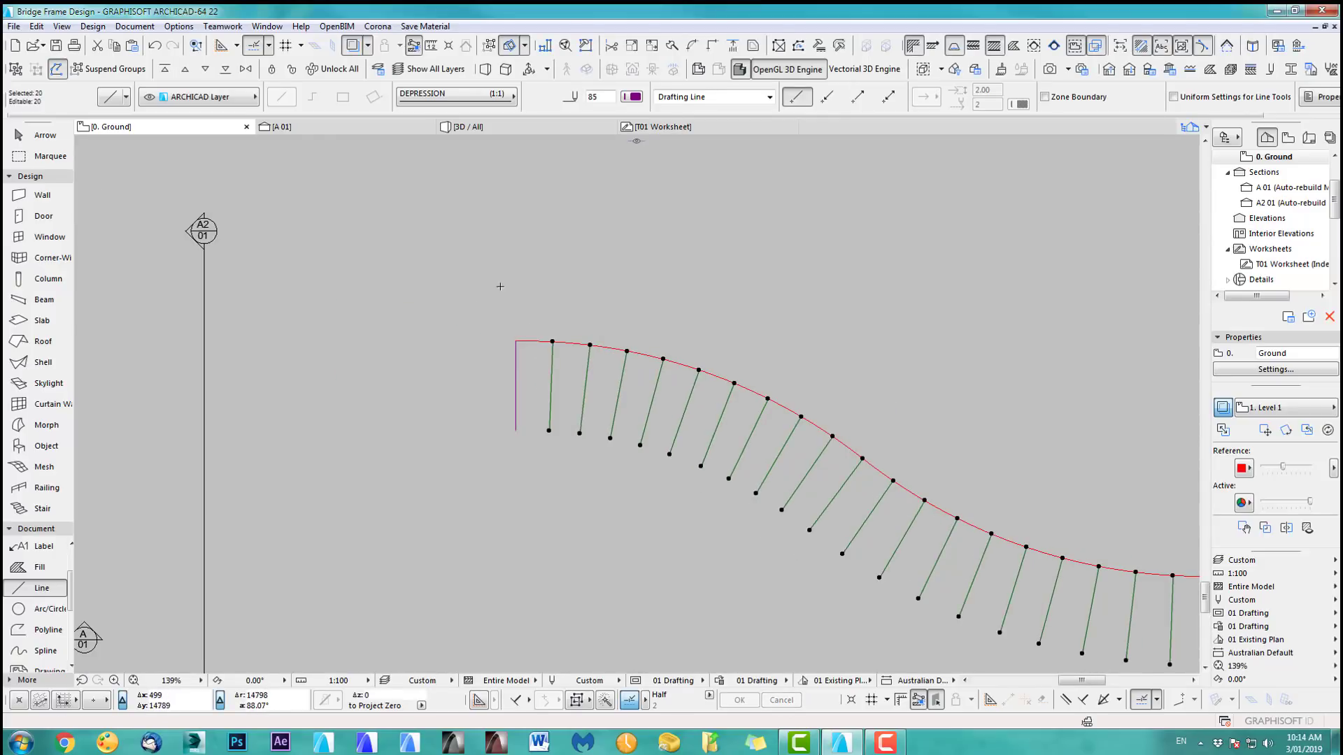
pyautogui.press('Escape')
# Step: Measure the distance between the upper ends of the first two lines on the curve
pyautogui.scroll(5, 524, 369)
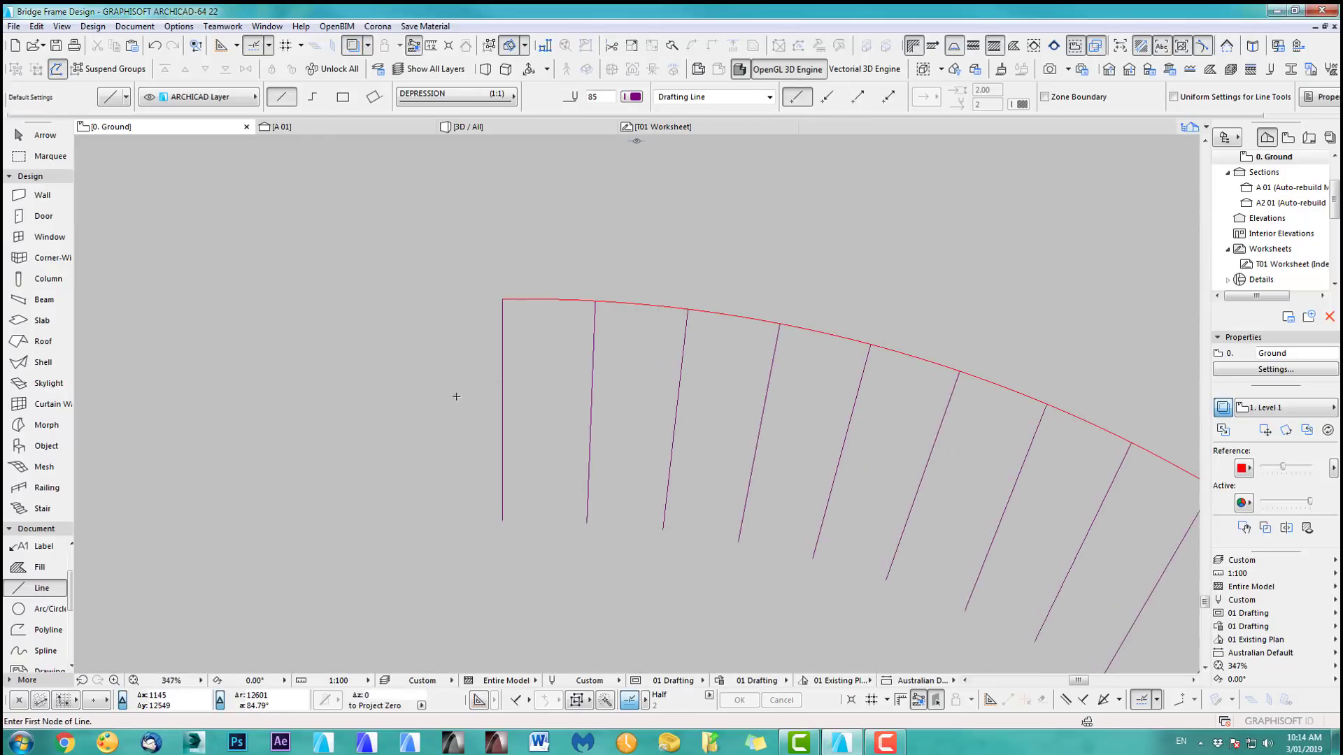
pyautogui.click(504, 299)
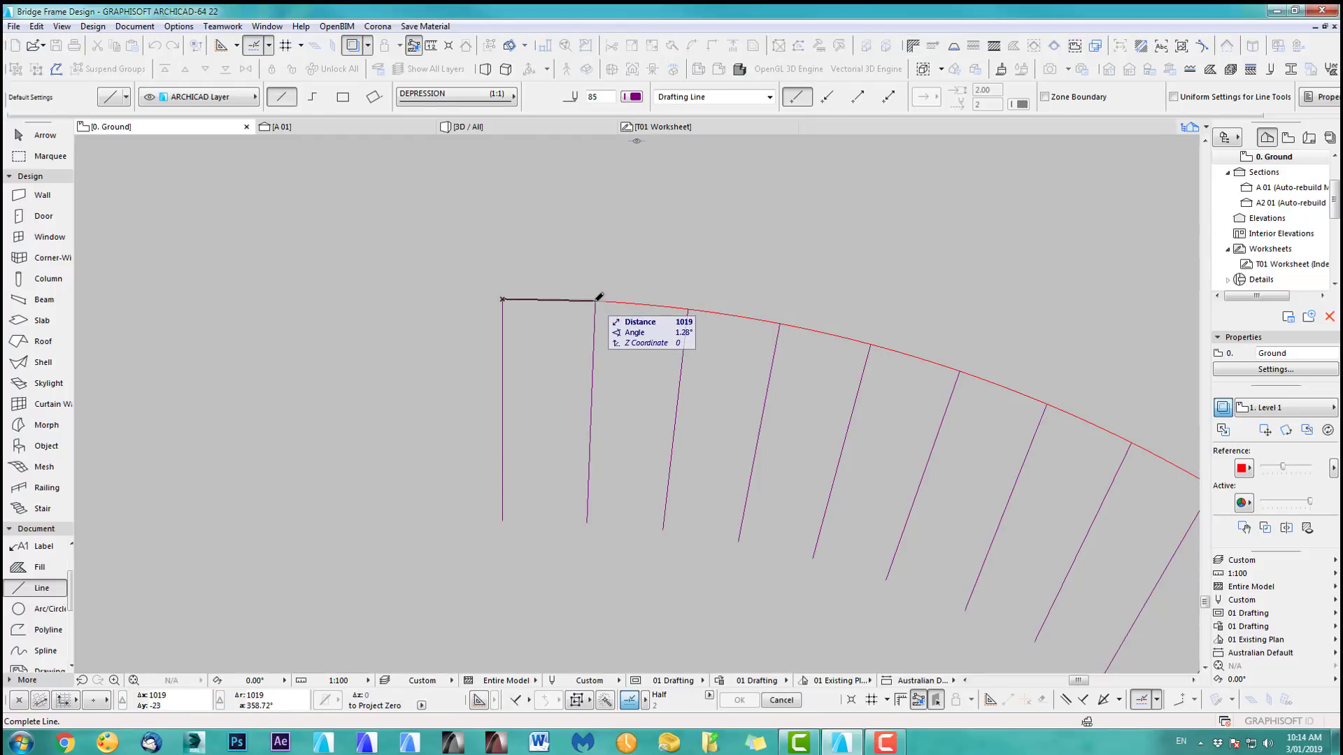
pyautogui.press('Escape')
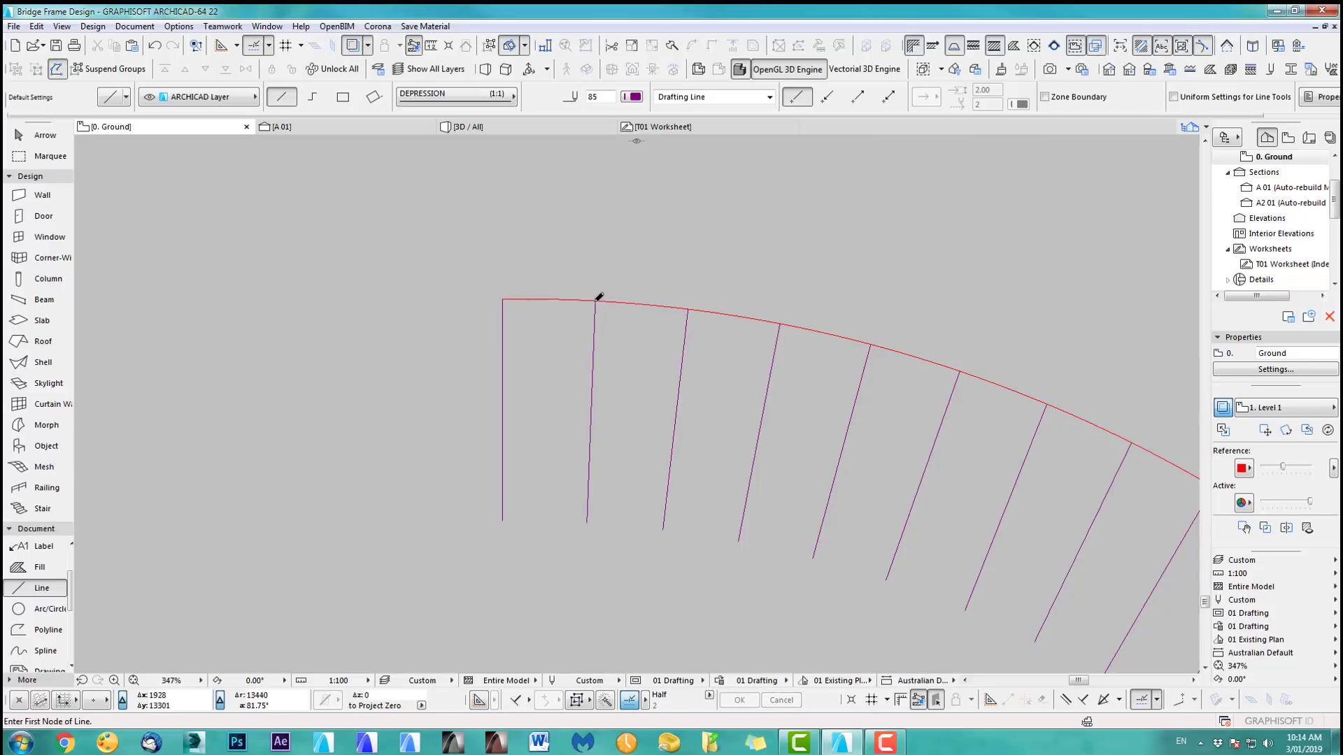
# Step: Undo the line multiplication and the vertical line drawn at the start of the curve
pyautogui.scroll(-7, 597, 296)
pyautogui.hotkey('ctrl', 'z')
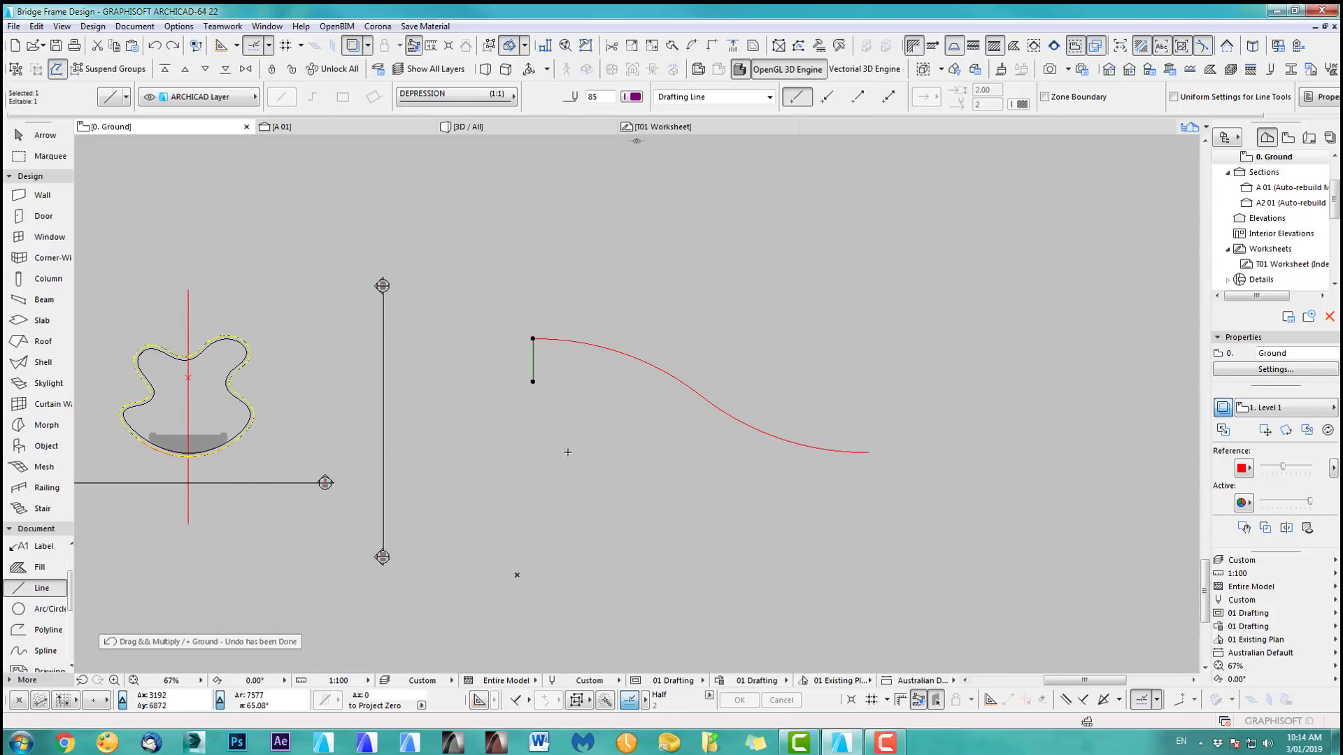
pyautogui.hotkey('ctrl', 'z')
# Step: Set up a distributed rotate multiplication of the shell with 10 copies, vertical displacement 1000, and no arc picked before input
pyautogui.moveTo(601, 428); pyautogui.dragTo(755, 420, button='middle')
pyautogui.scroll(6, 435, 380)
pyautogui.moveTo(436, 381); pyautogui.dragTo(690, 334, button='middle')
pyautogui.keyDown('shift'); pyautogui.click(689, 338); pyautogui.keyUp('shift')
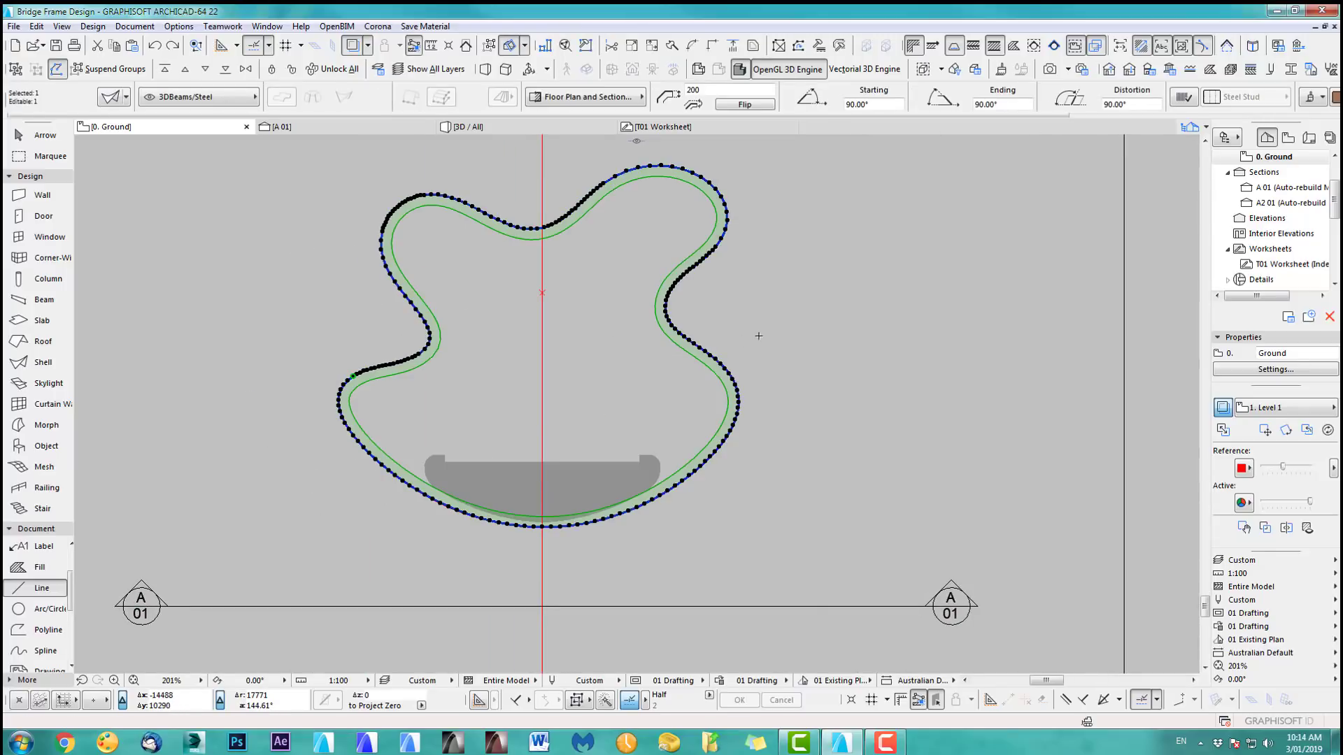
pyautogui.hotkey('ctrl', 'u')
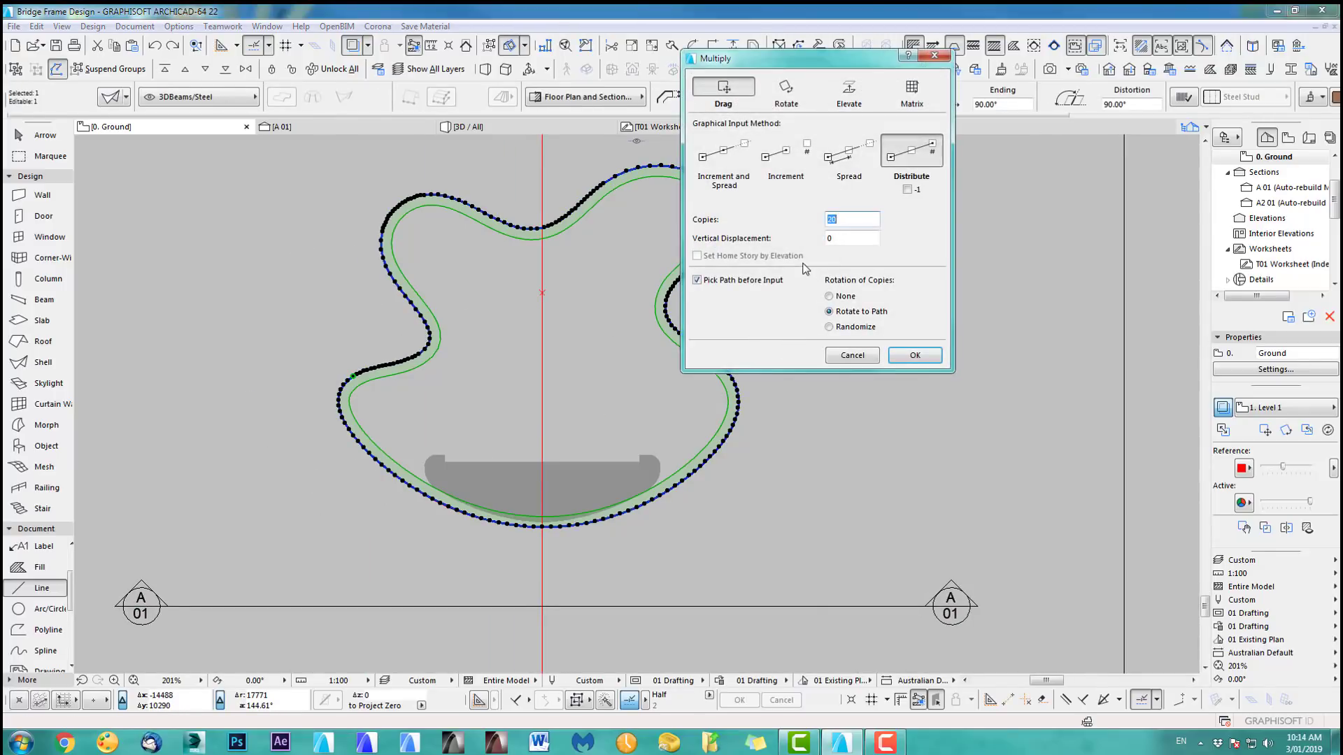
pyautogui.click(788, 93)
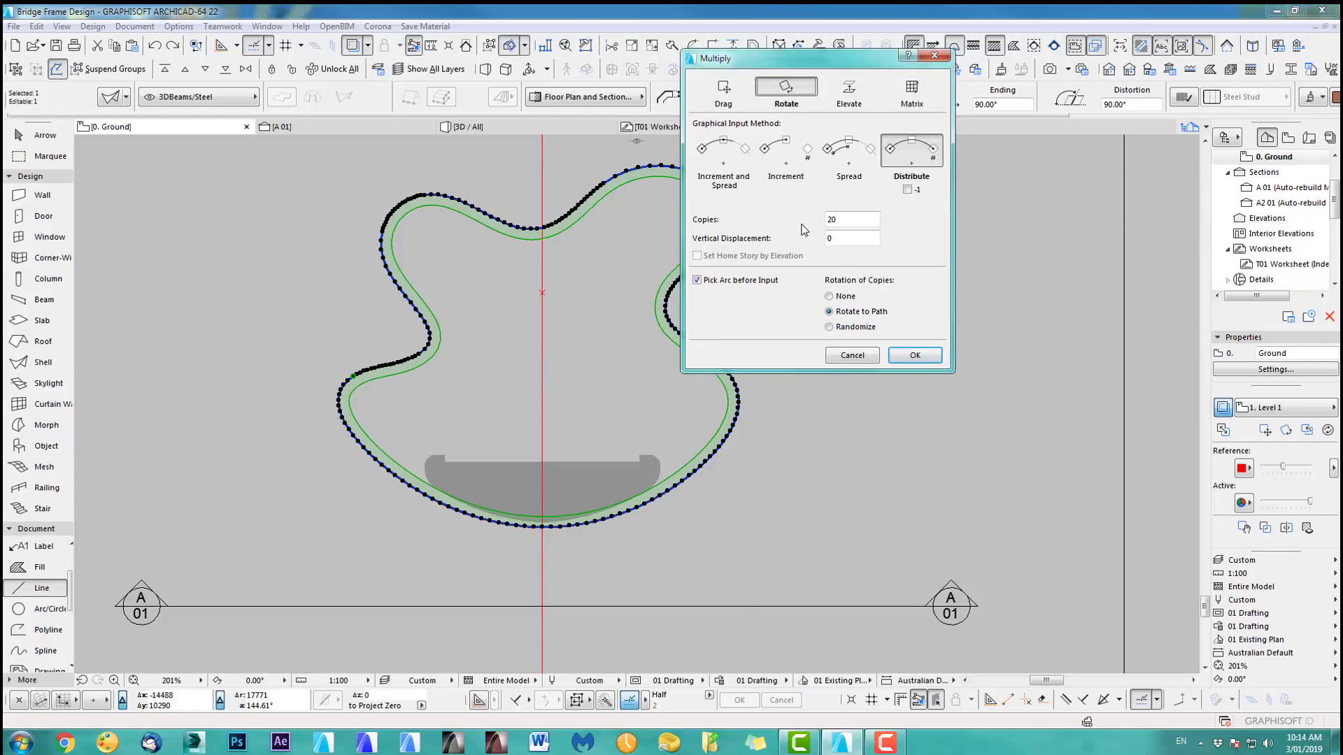
pyautogui.doubleClick(845, 219)
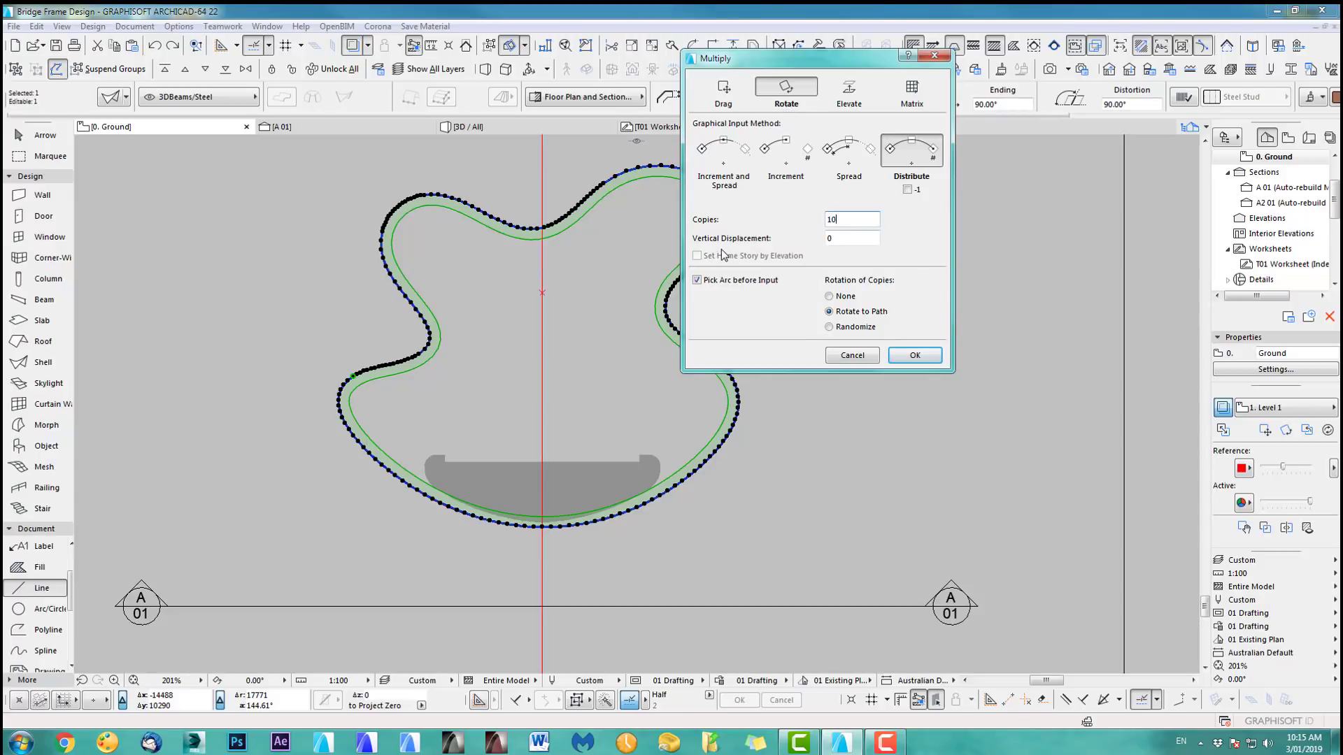
pyautogui.doubleClick(843, 242)
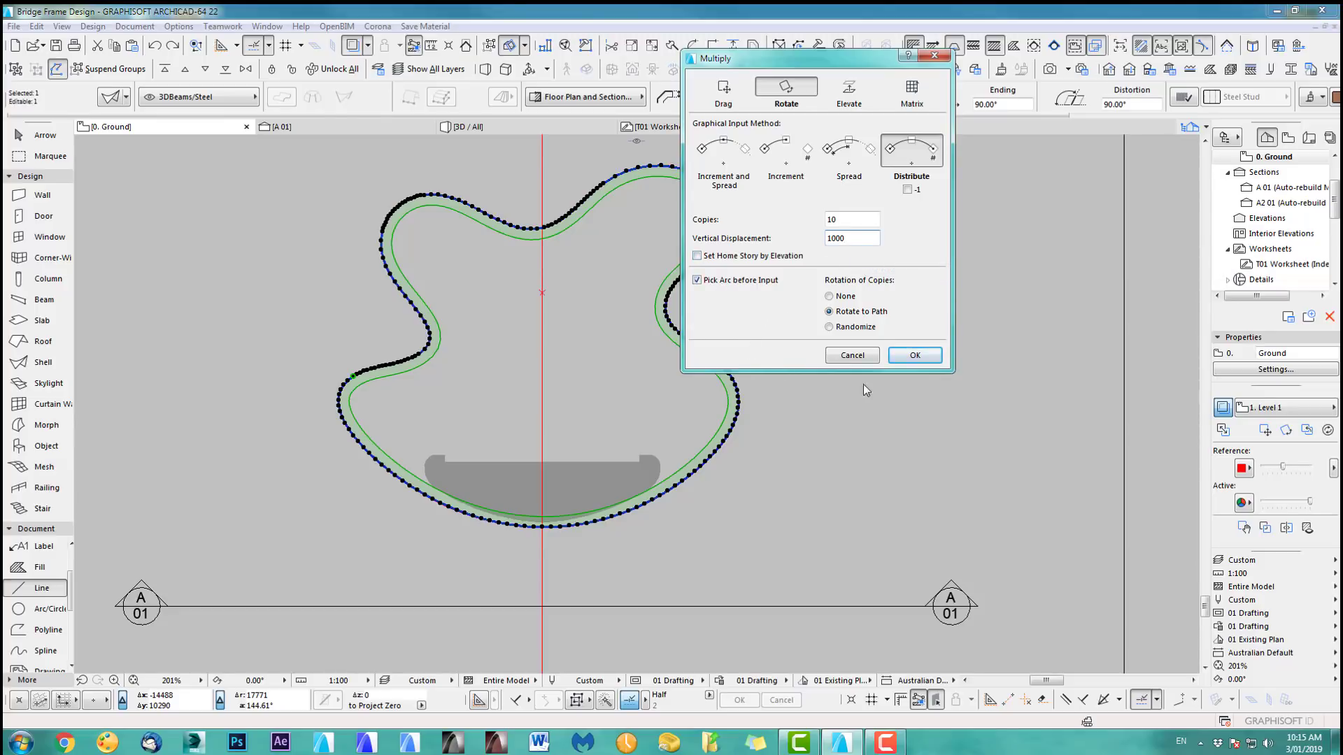
pyautogui.click(732, 281)
pyautogui.click(914, 357)
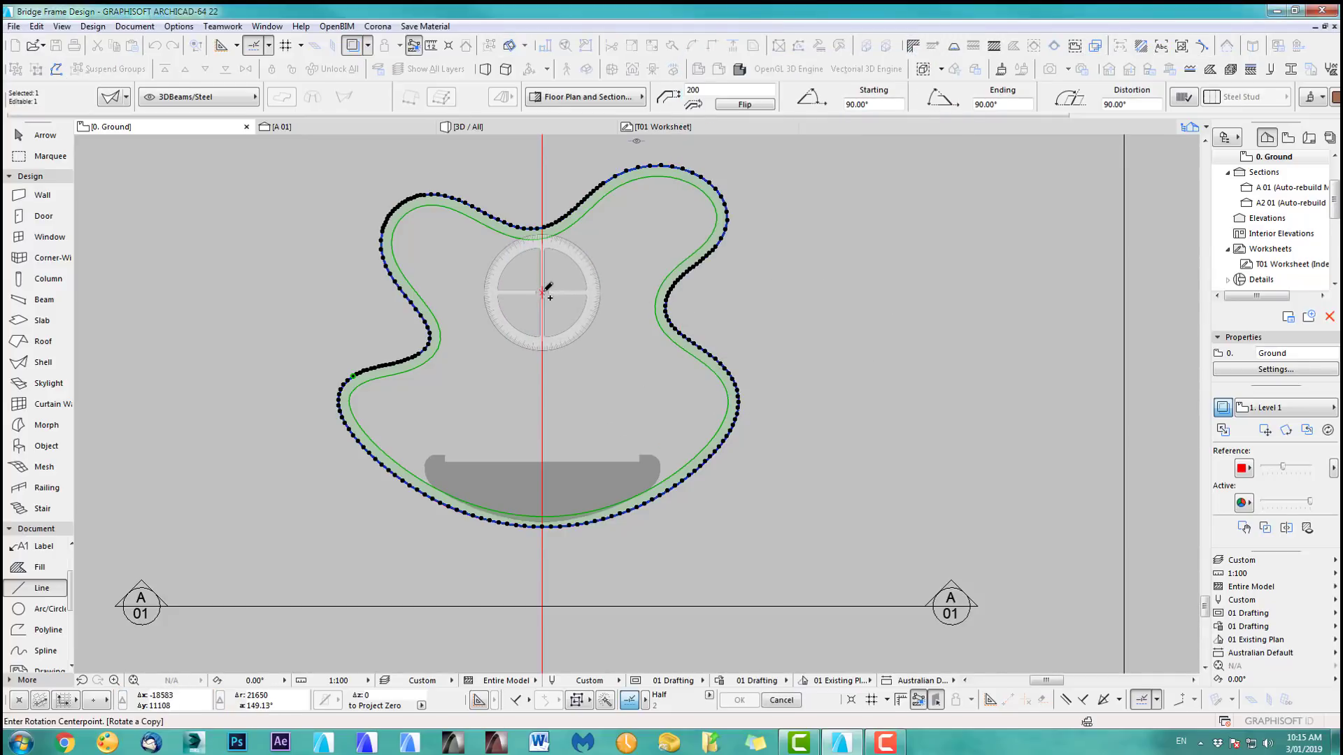
# Step: Distribute the shell copies through 30° about the hotspot on the centre line, starting the rotation arc straight below it
pyautogui.click(543, 292)
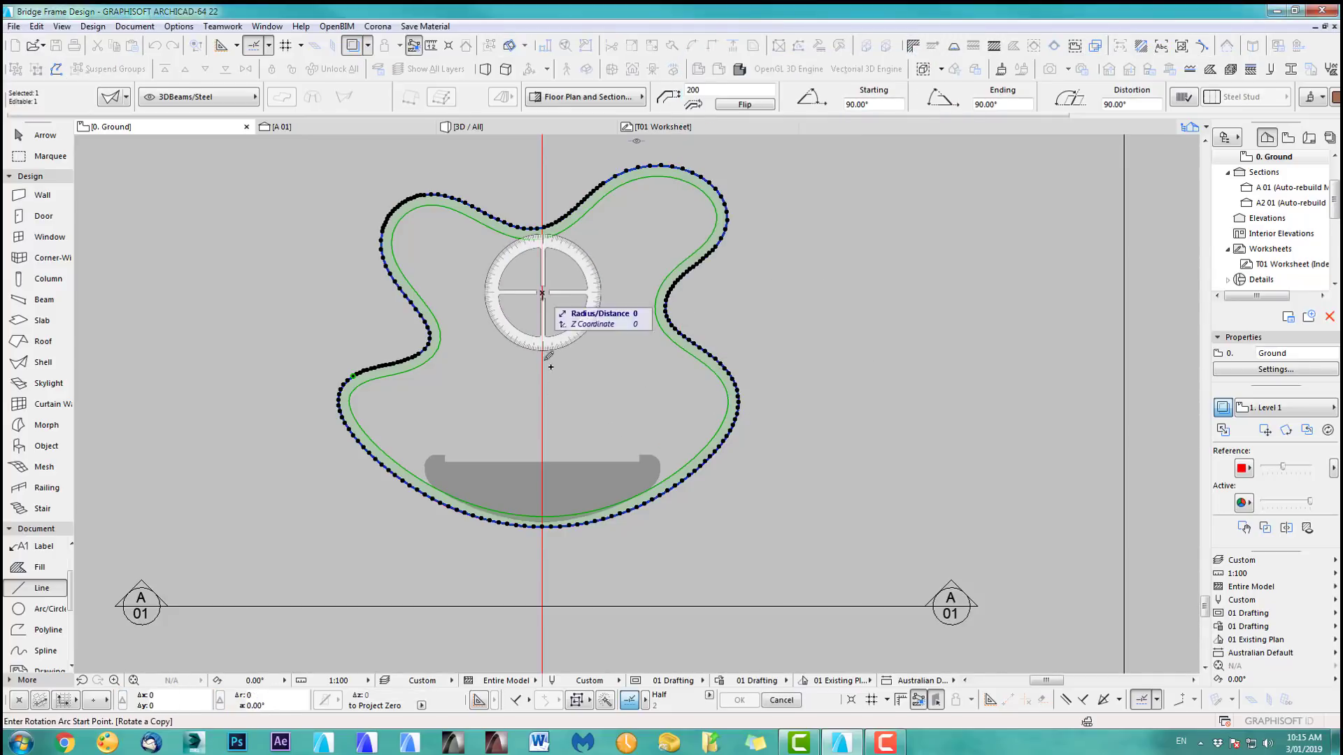
pyautogui.click(543, 563)
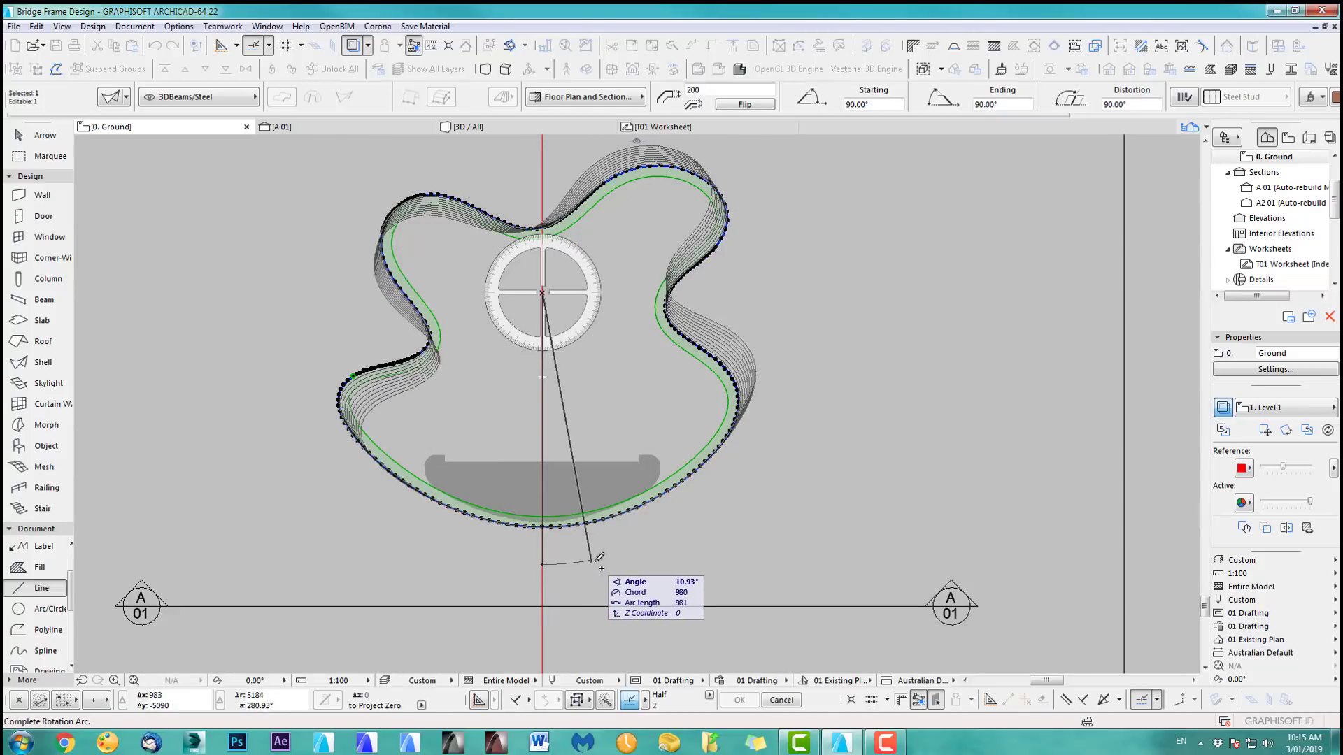
pyautogui.write('3')
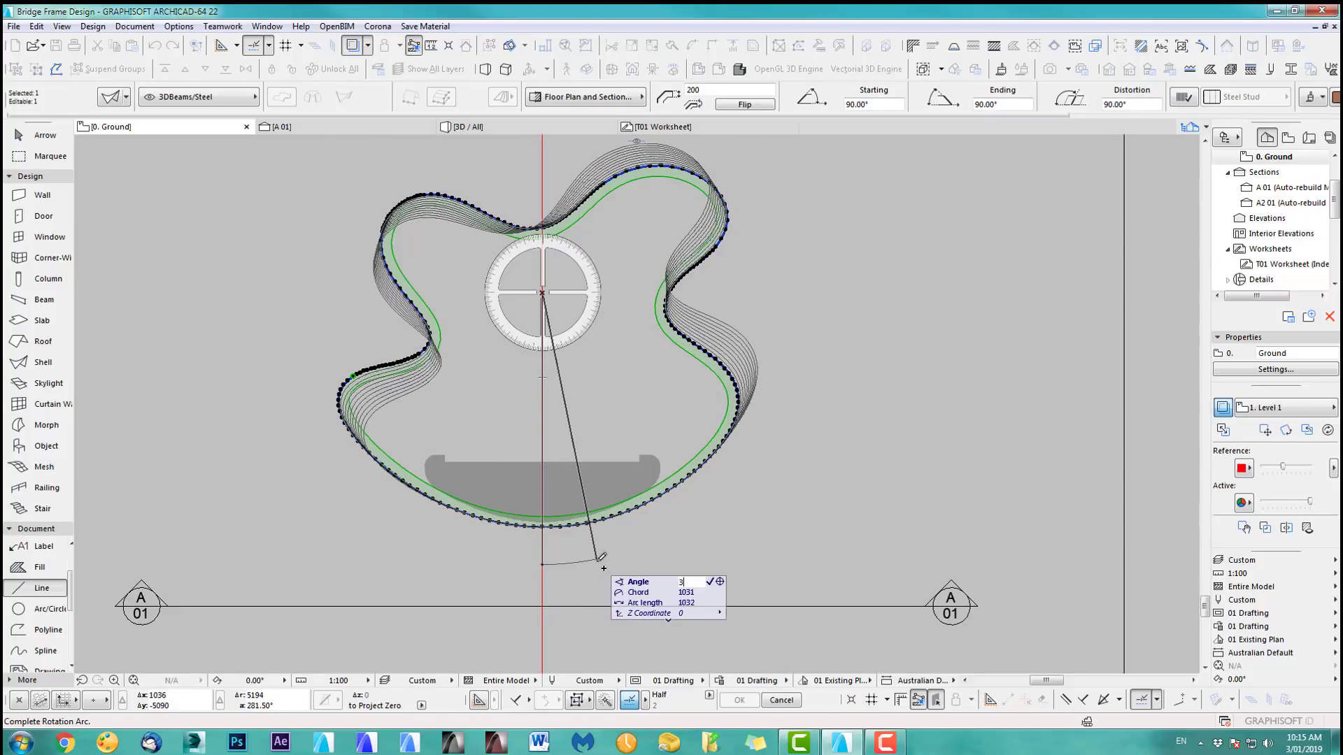
pyautogui.write('0')
pyautogui.press('Return')
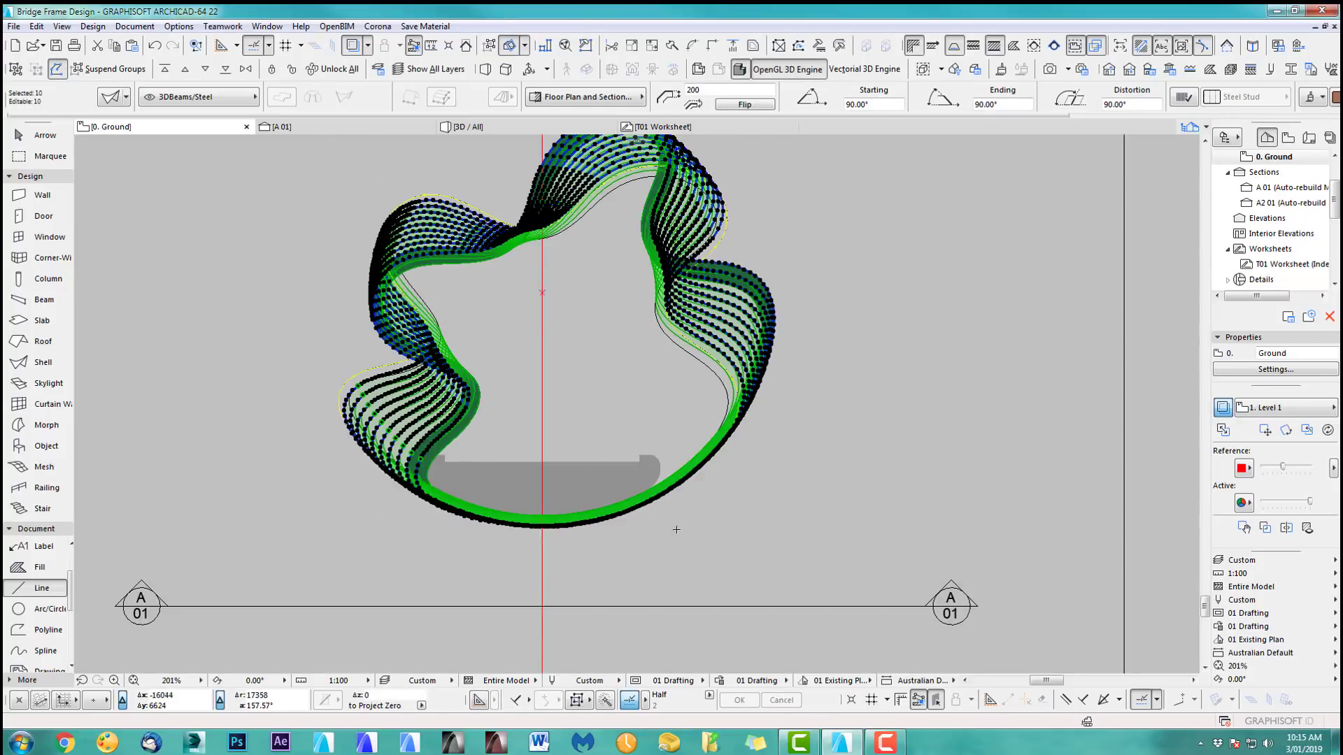
pyautogui.press('Escape')
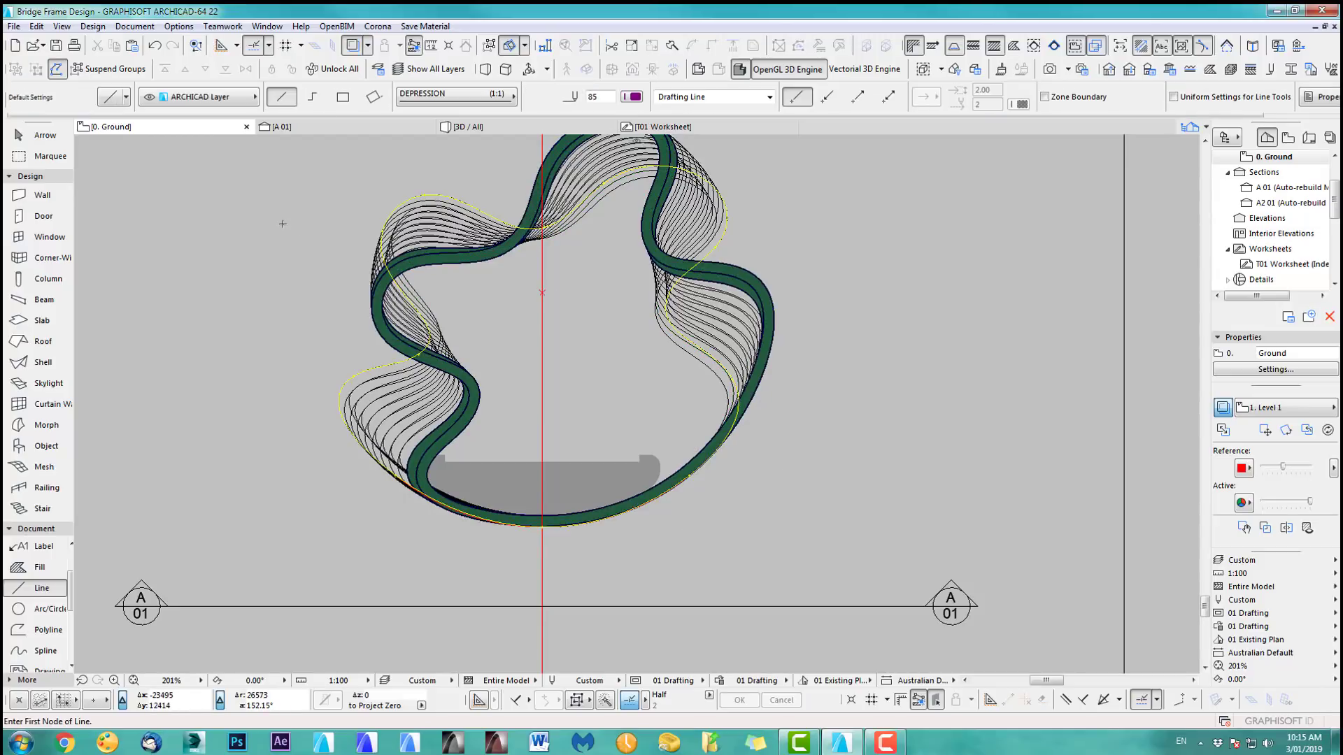
# Step: Inspect the stacked, rotated shell copies in the 3D view and undo the multiplication on the floor plan
pyautogui.press('F3')
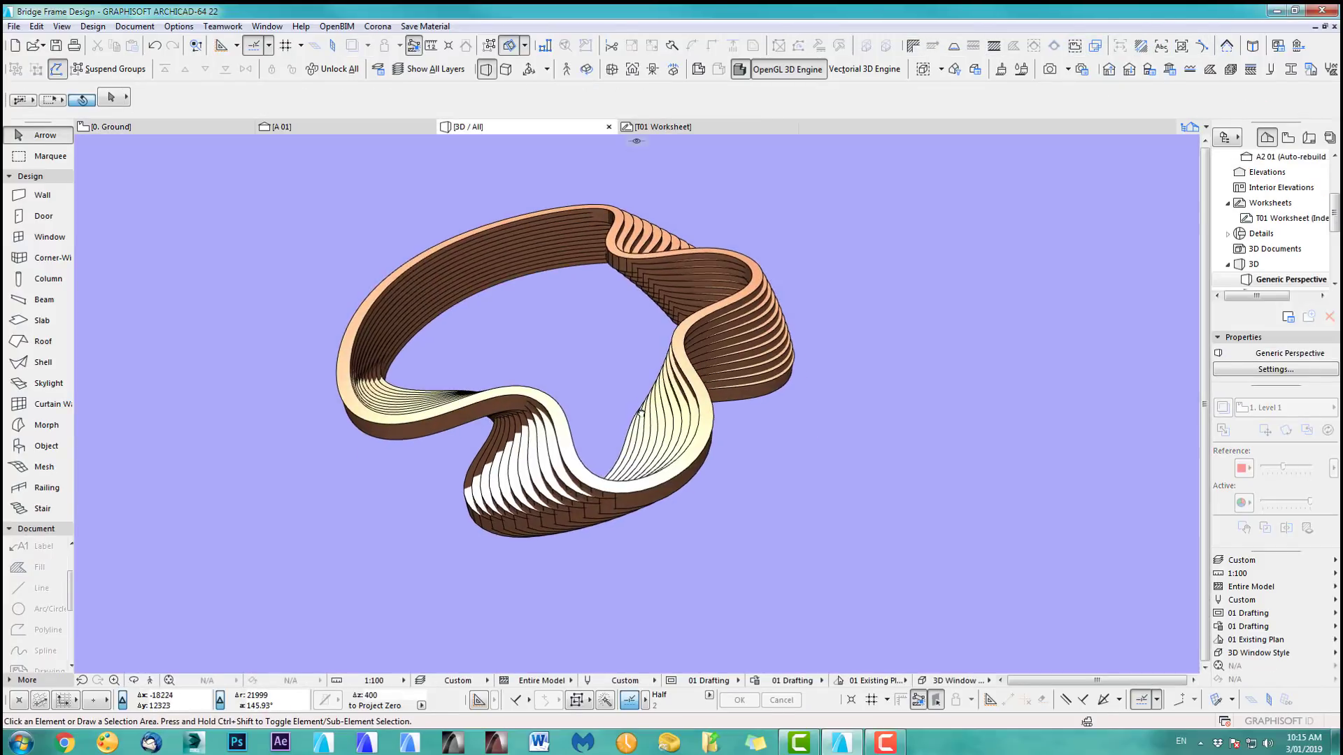
pyautogui.moveTo(501, 429)
pyautogui.keyDown('shift'); pyautogui.mouseDown(button='middle')
pyautogui.moveTo(629, 483)
pyautogui.moveTo(789, 363)
pyautogui.moveTo(788, 245)
pyautogui.moveTo(512, 424)
pyautogui.mouseUp(button='middle'); pyautogui.keyUp('shift')
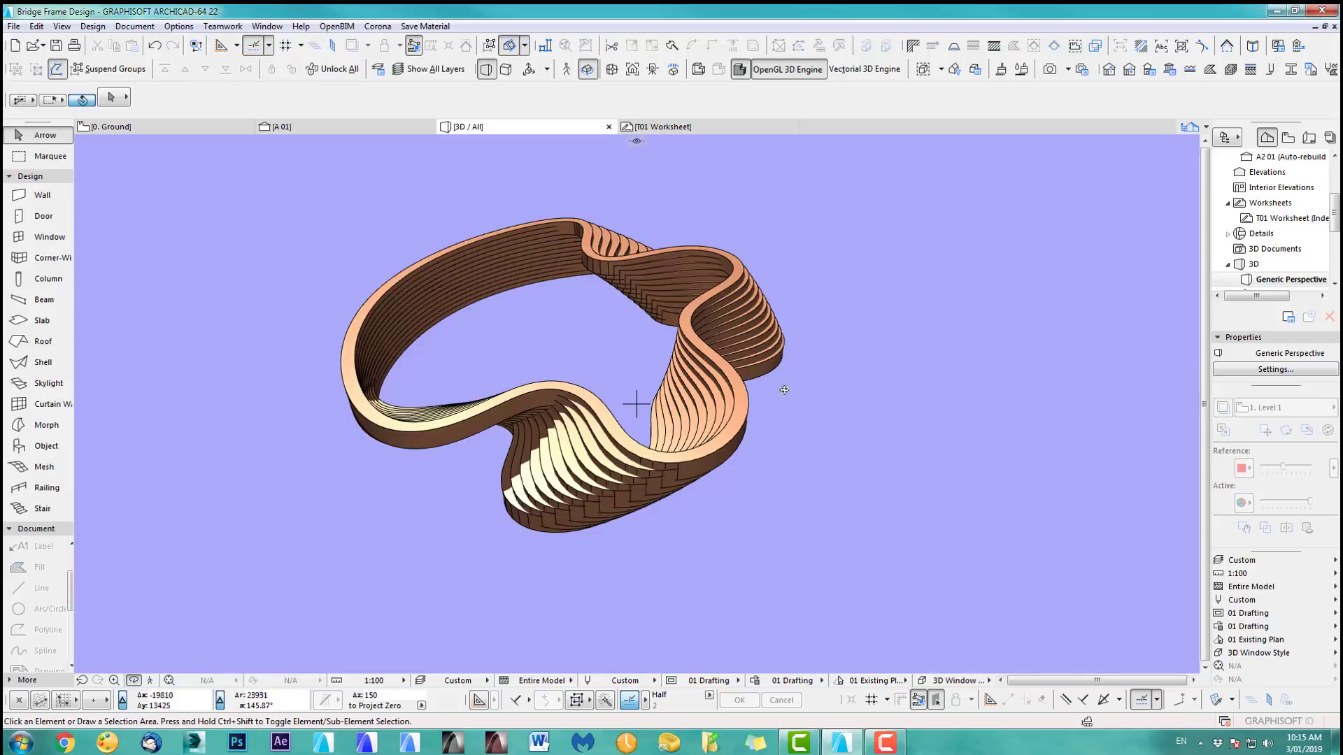
pyautogui.press('F2')
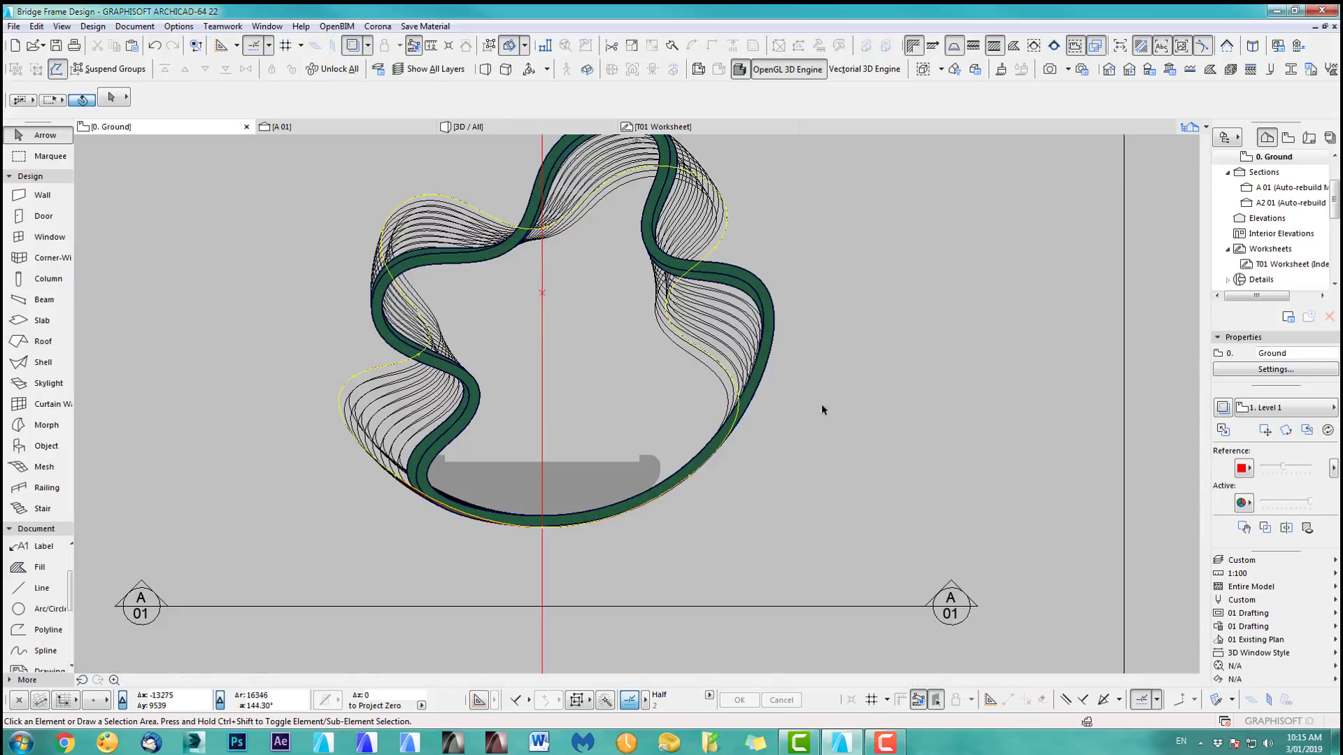
pyautogui.hotkey('ctrl', 'z')
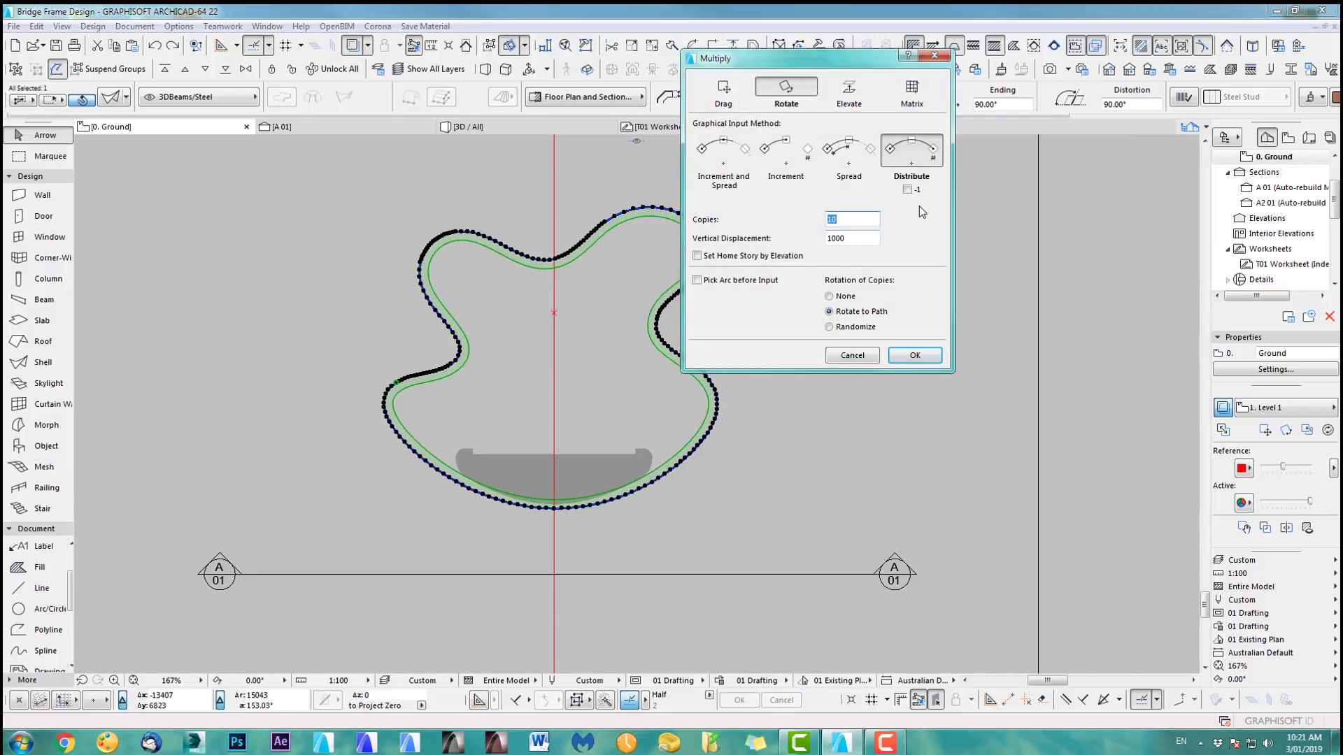
# Step: Change the vertical displacement and distribute 10 rotated shell copies through 30° about the hotspot, accepting elements on unseen stories
pyautogui.click(846, 239)
pyautogui.click(913, 355)
pyautogui.click(554, 313)
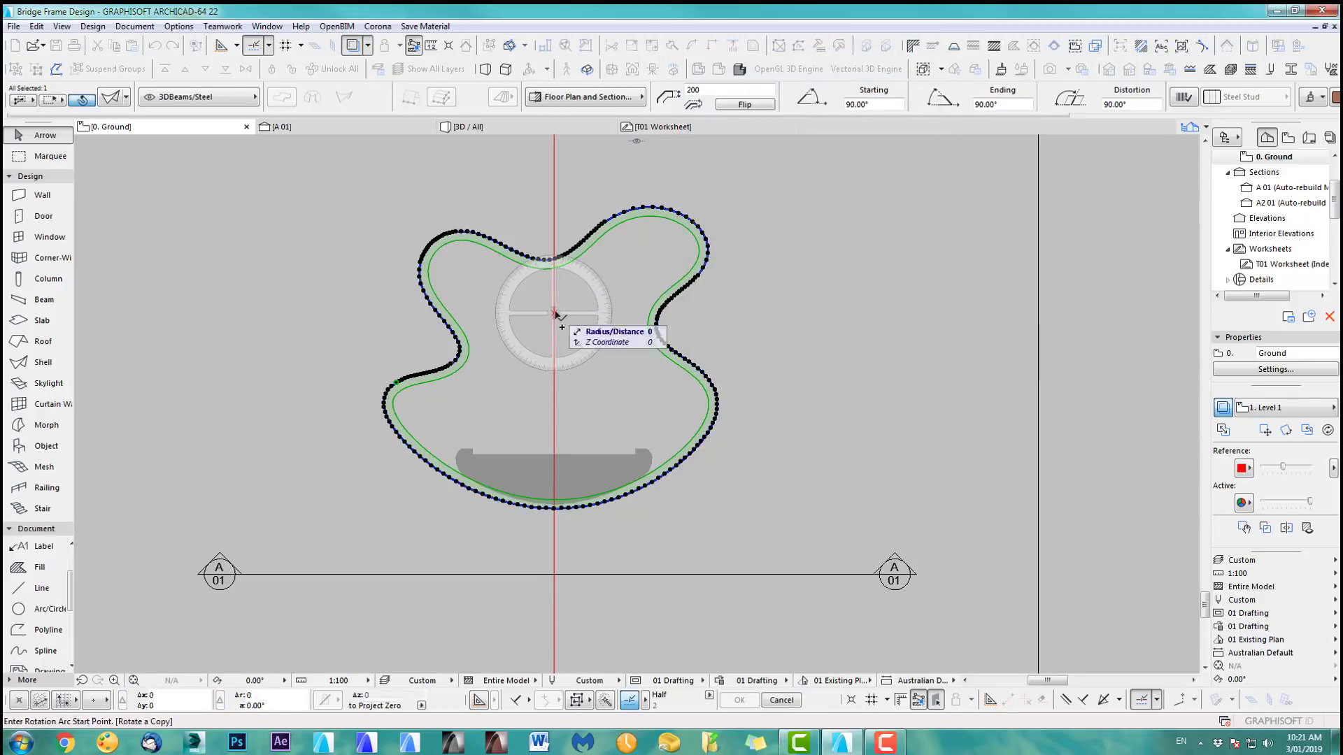
pyautogui.click(555, 546)
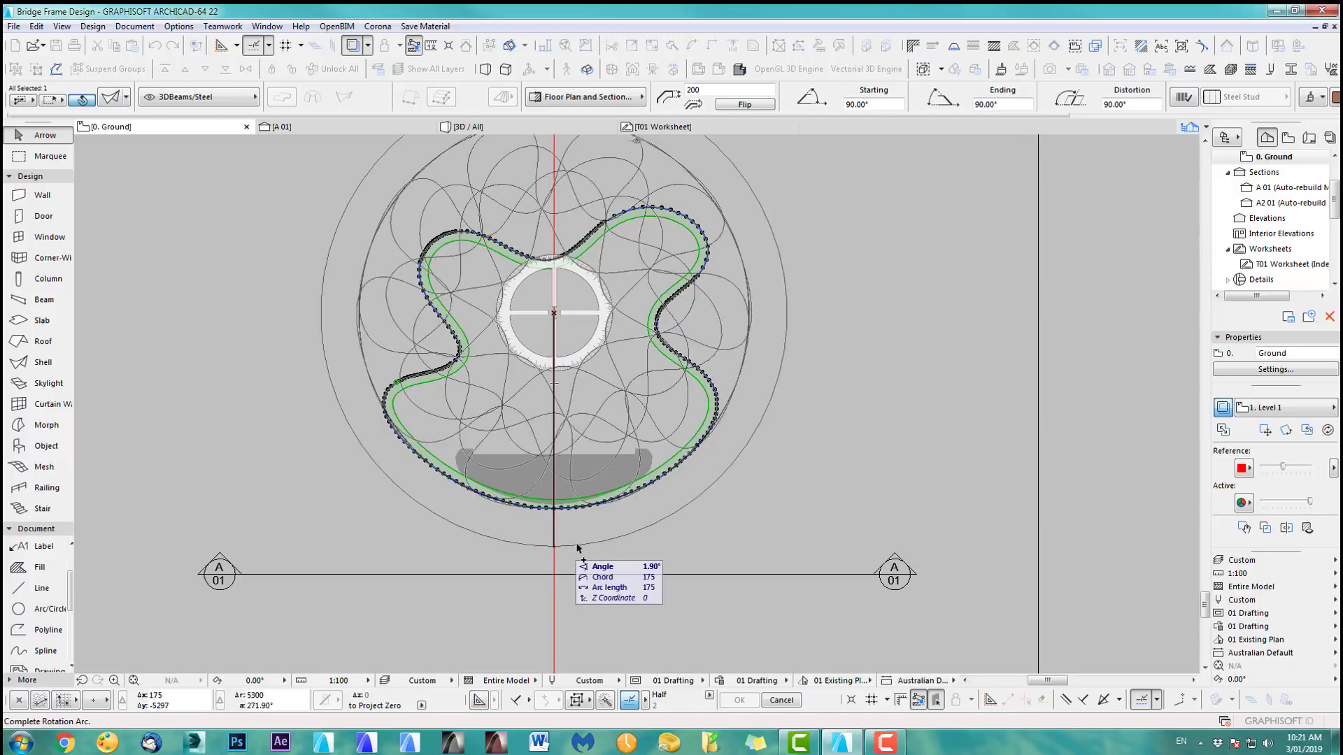
pyautogui.write('30')
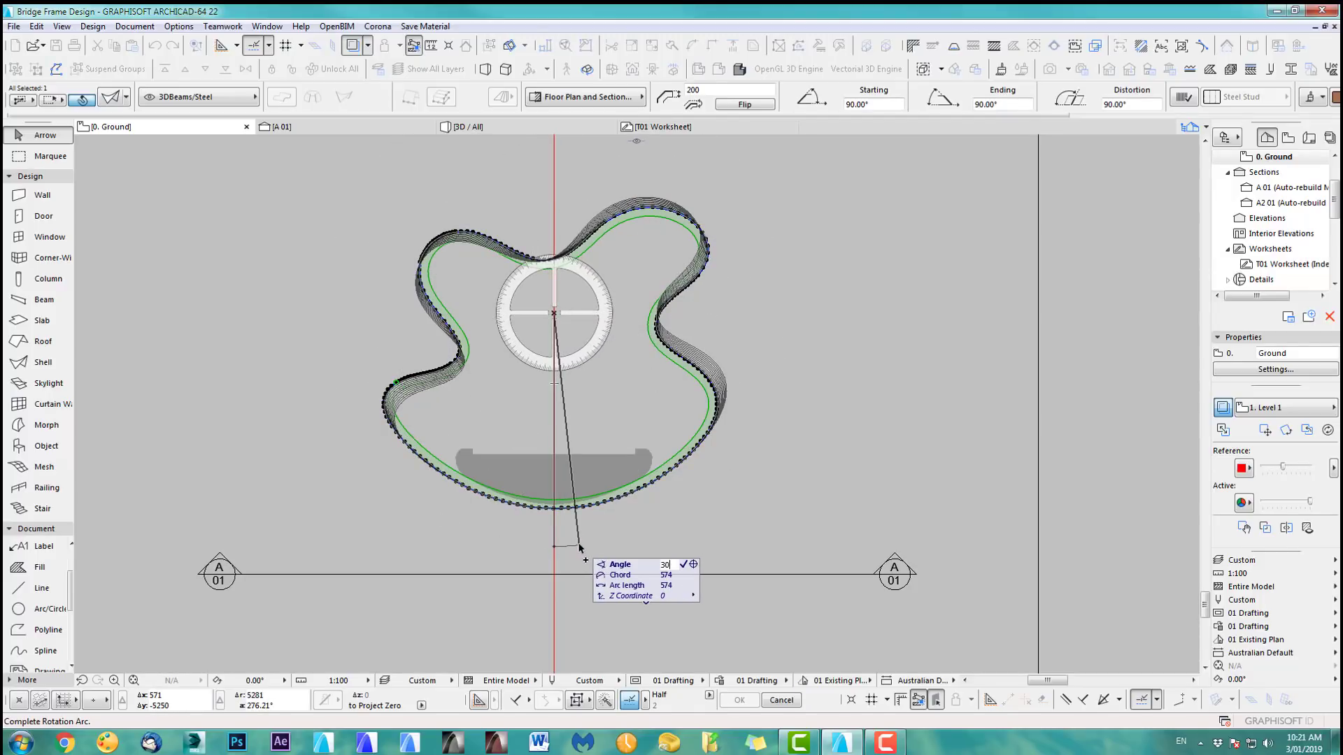
pyautogui.press('Return')
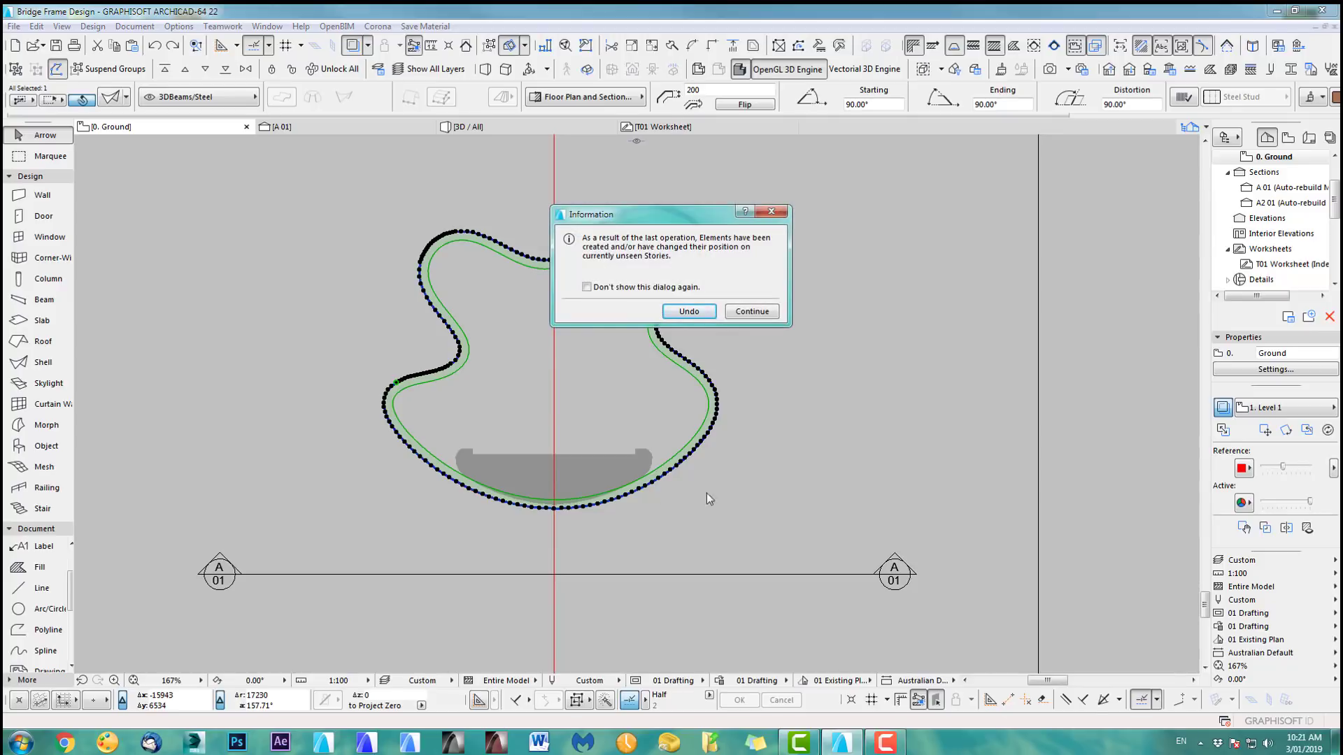
pyautogui.click(753, 312)
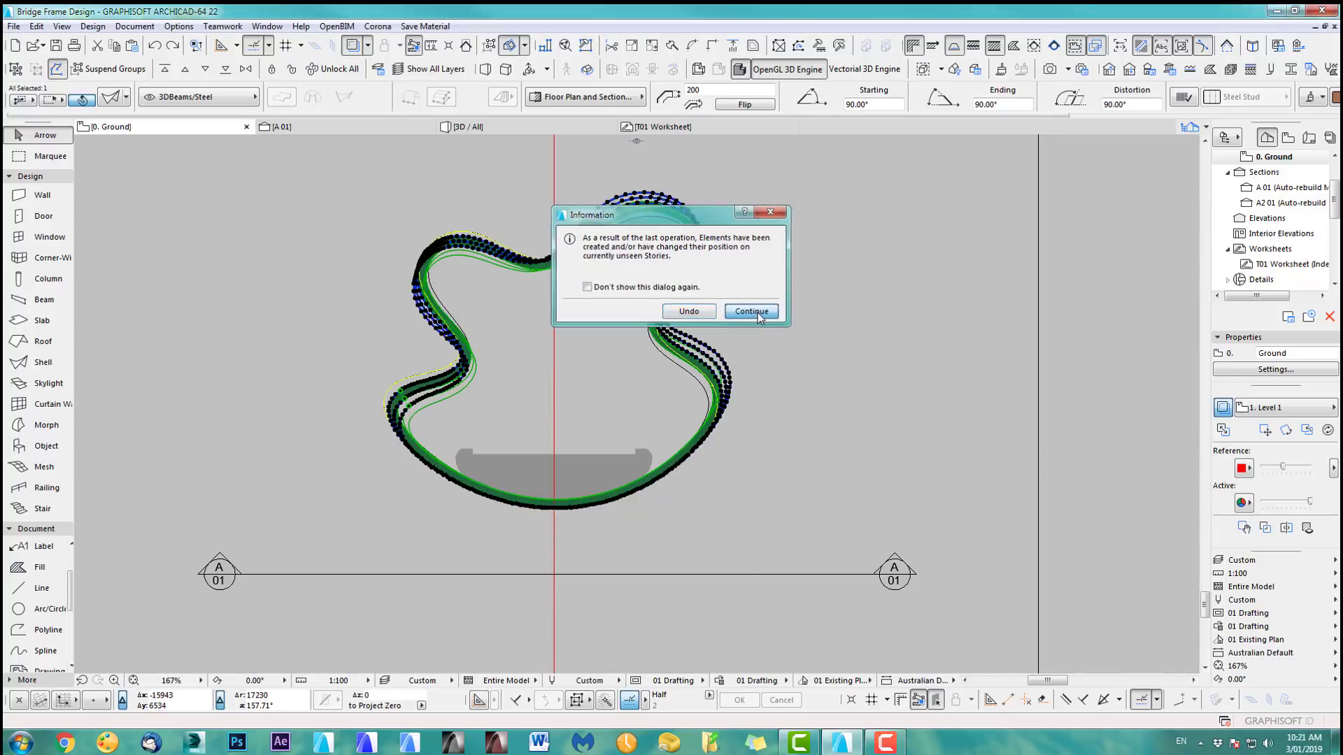
# Step: Deselect the shell copies and inspect the stacked, rotated rings in the 3D view against the floor plan
pyautogui.click(368, 220)
pyautogui.press('F3')
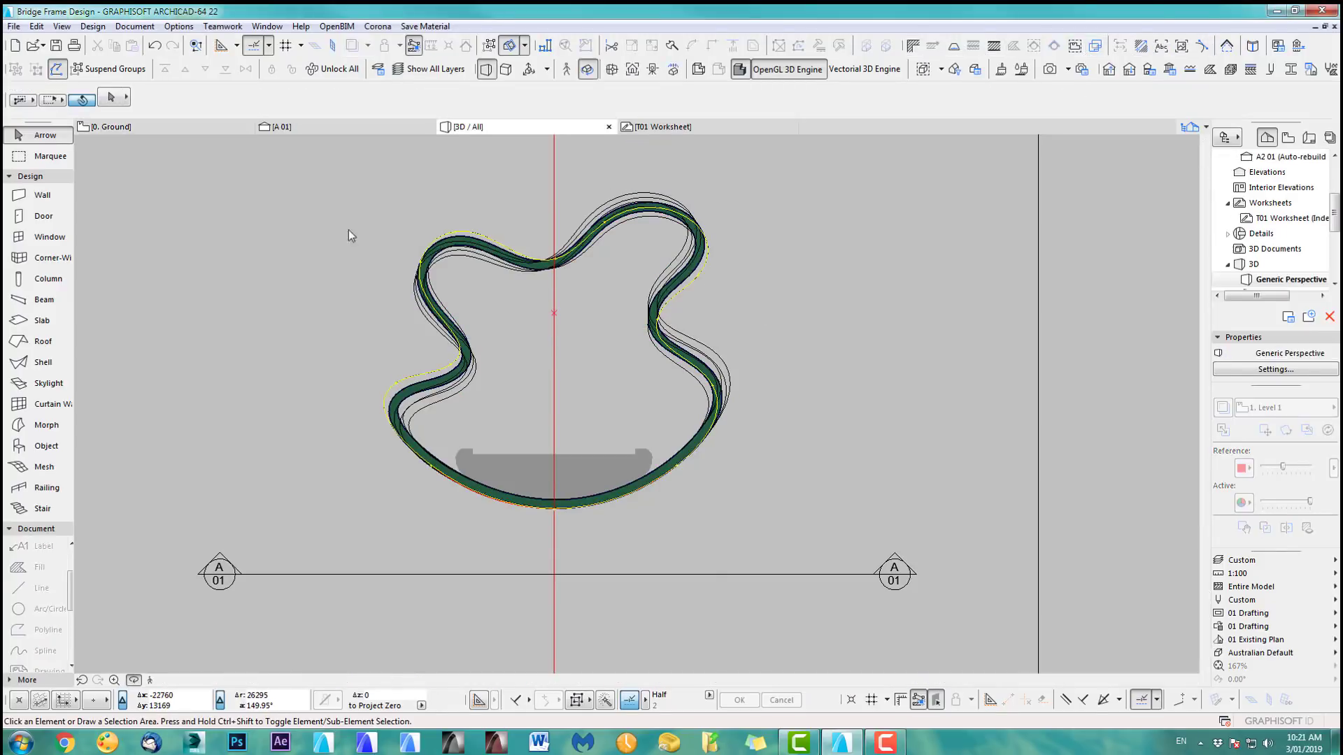
pyautogui.keyDown('shift'); pyautogui.moveTo(657, 348); pyautogui.dragTo(629, 299, button='middle'); pyautogui.keyUp('shift')
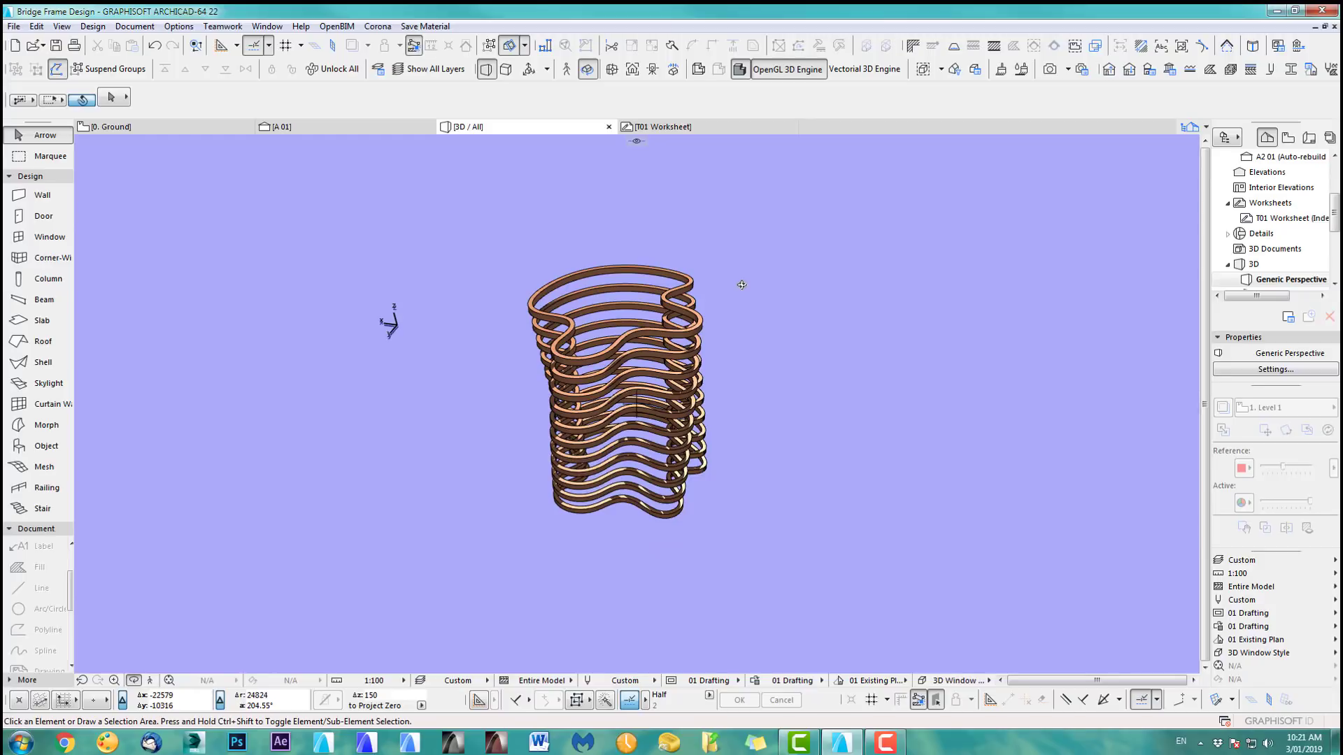
pyautogui.press('F2')
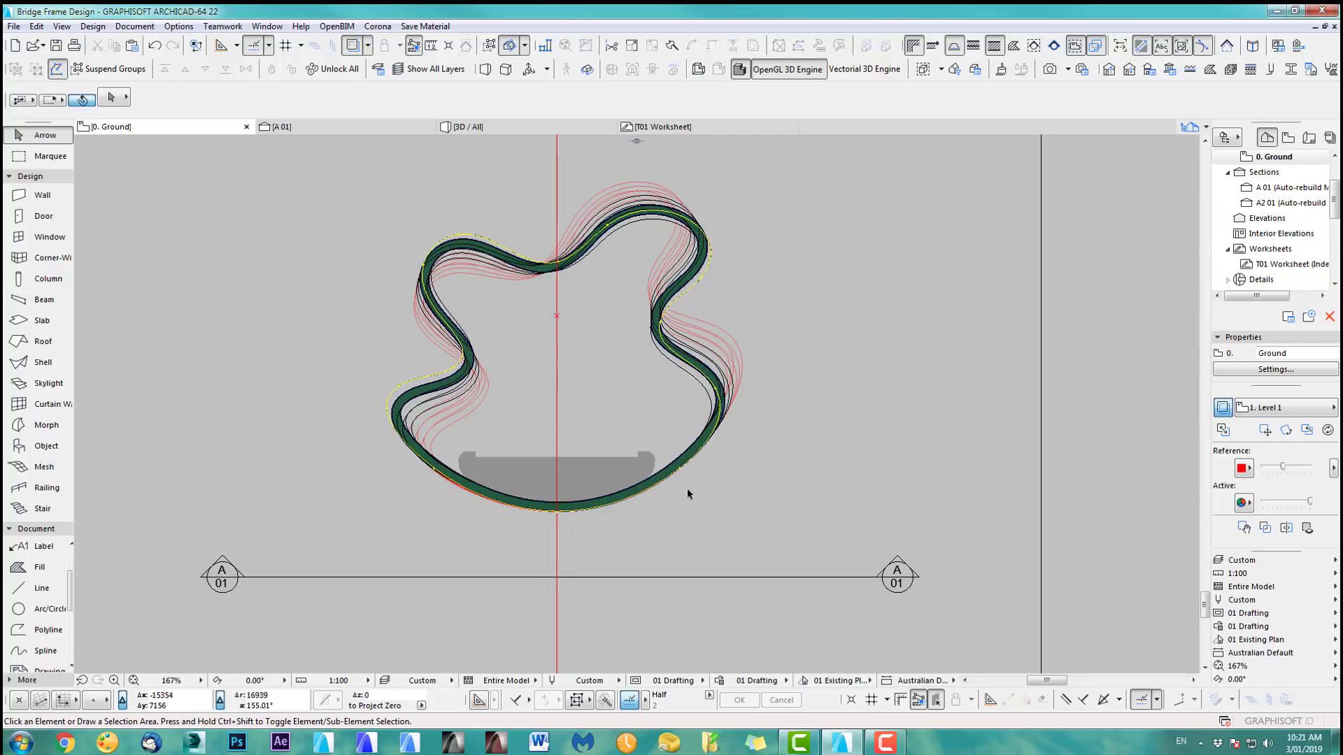
pyautogui.press('F3')
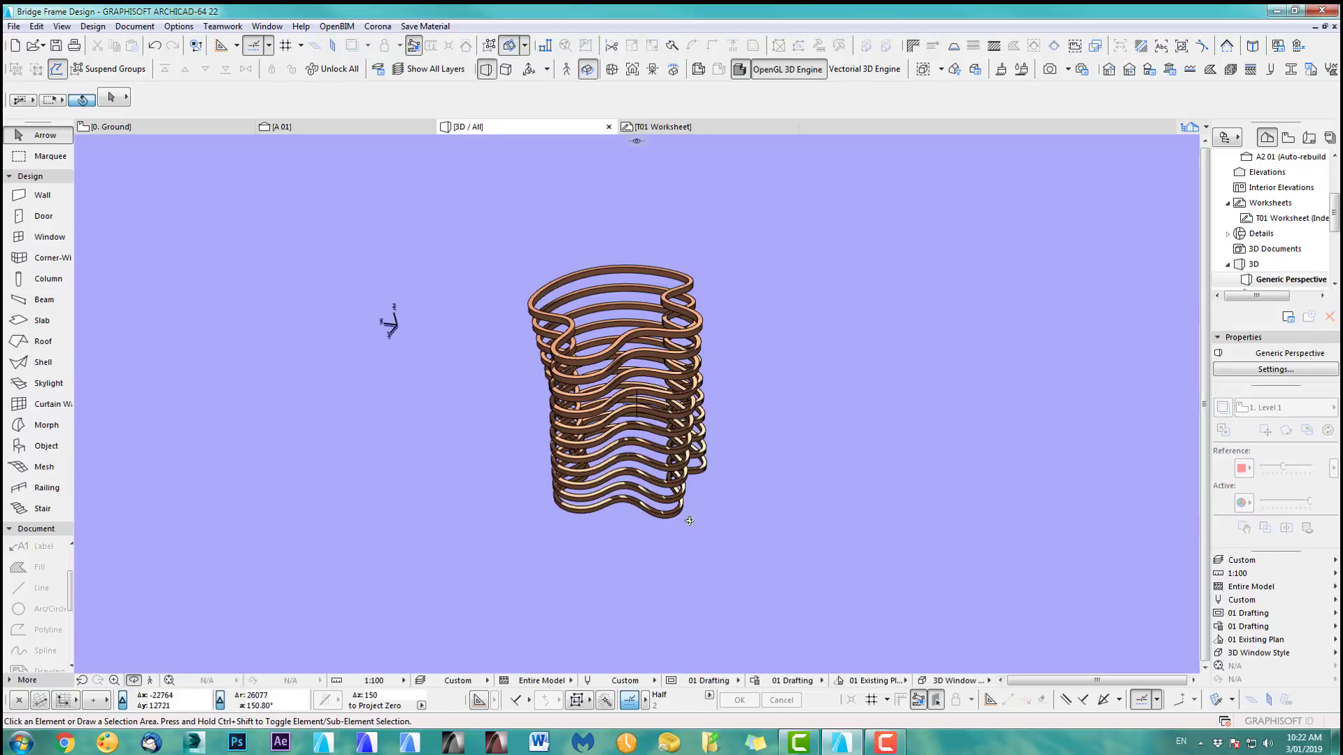
# Step: Check the elevations of the lowest shell and the one above it through their selection settings in the 3D view
pyautogui.click(50, 156)
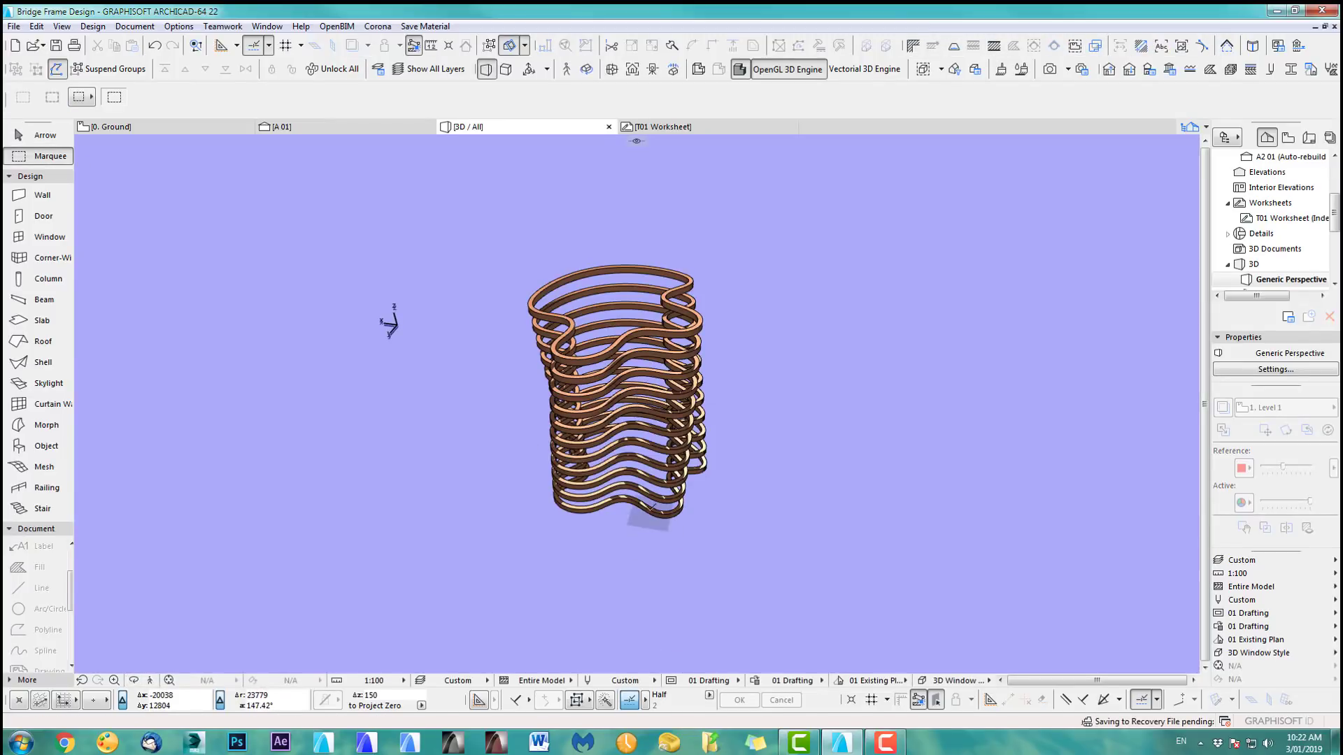
pyautogui.click(43, 142)
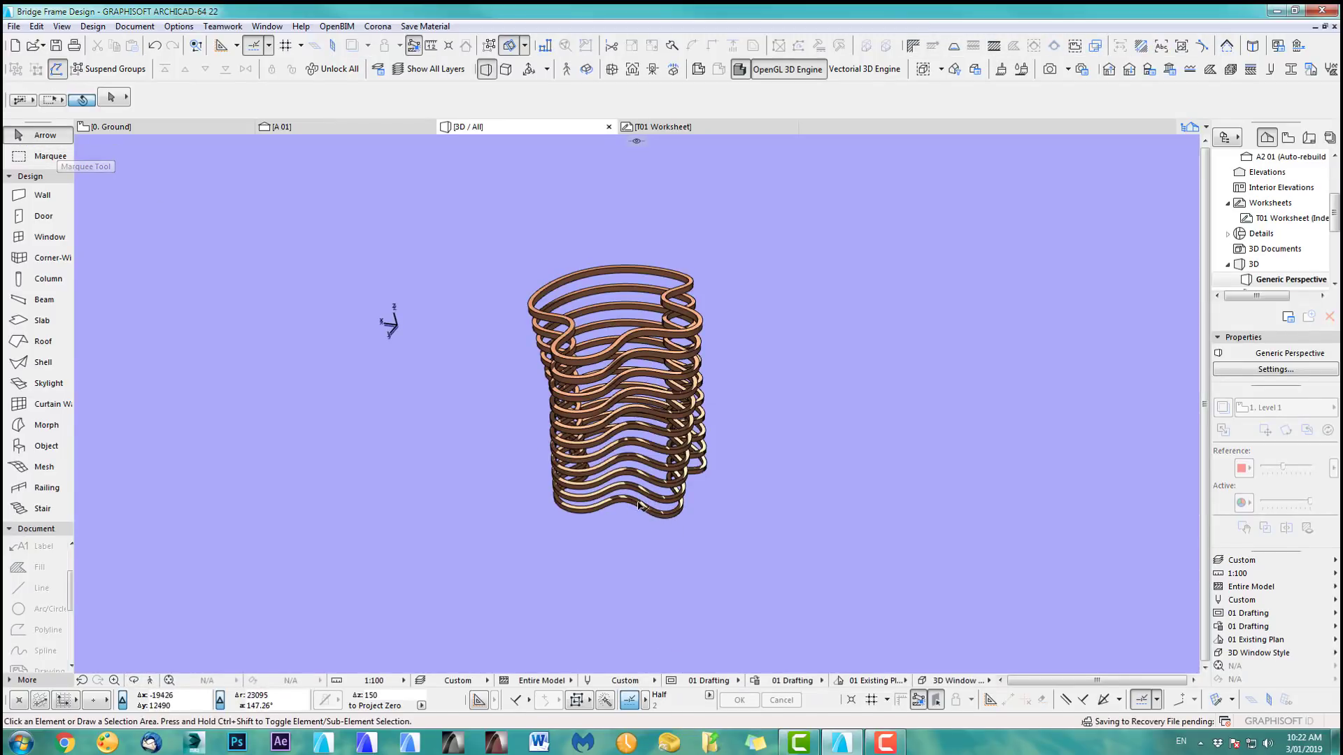
pyautogui.click(642, 505)
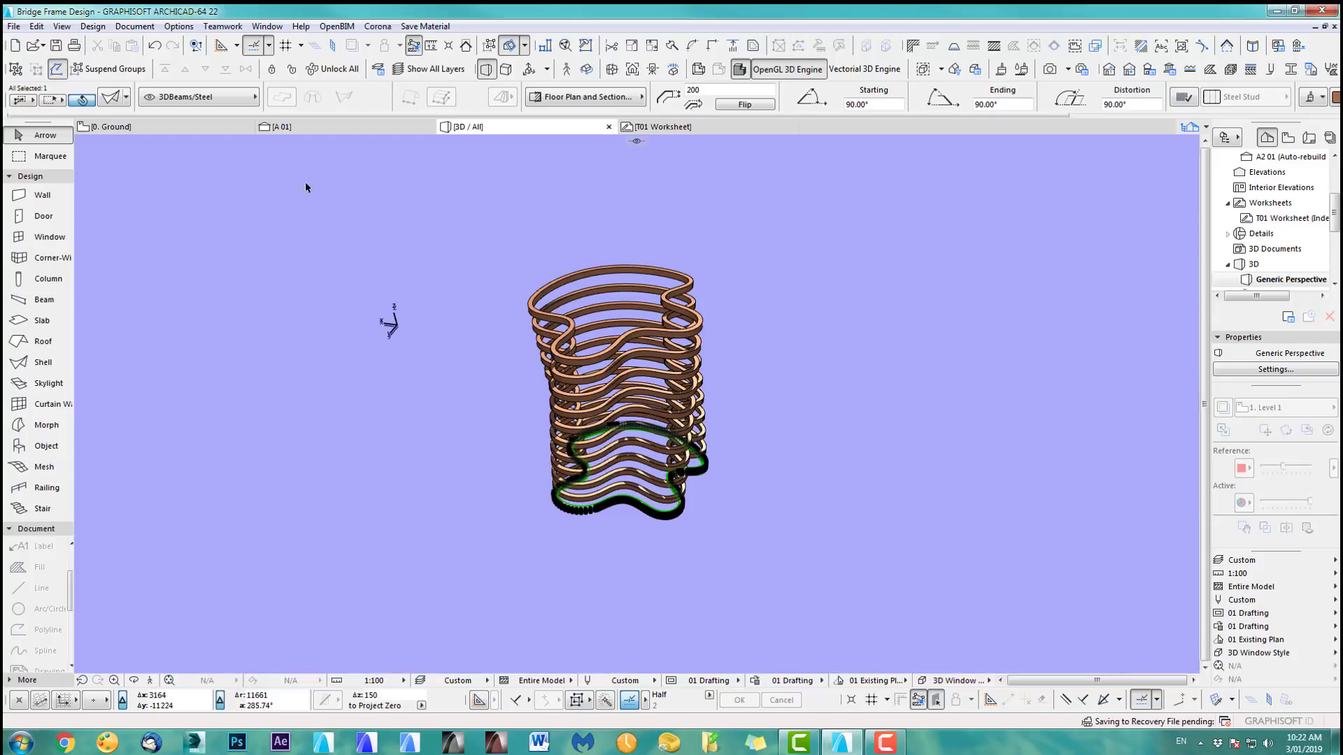
pyautogui.hotkey('ctrl', 't')
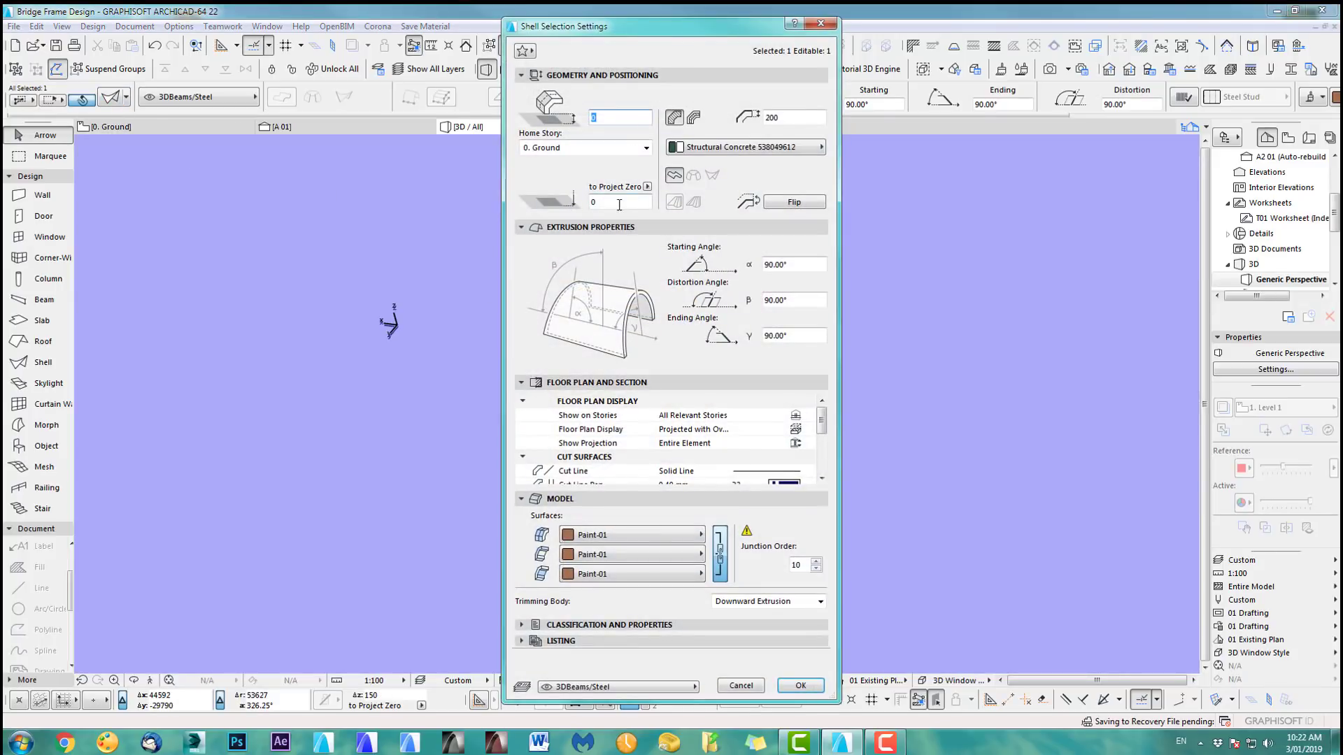
pyautogui.click(759, 685)
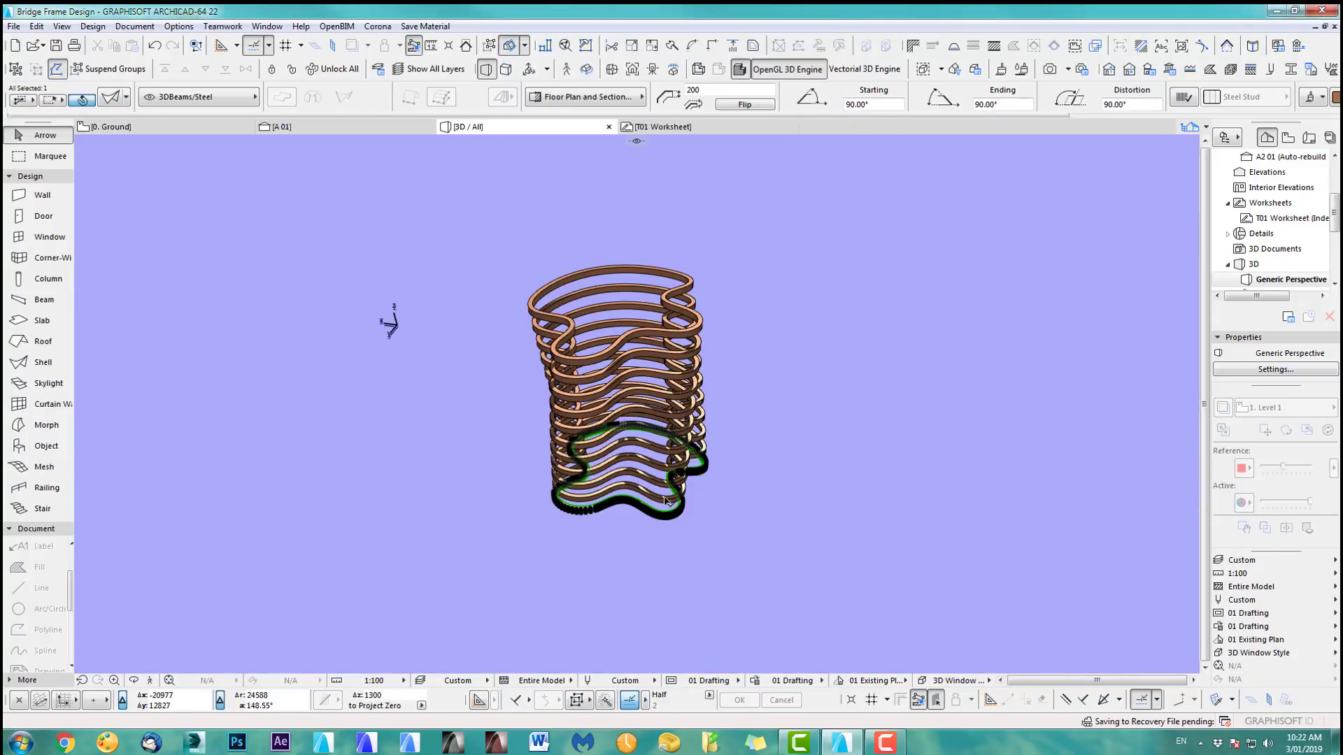
pyautogui.moveTo(665, 499); pyautogui.dragTo(532, 384)
pyautogui.click(109, 102)
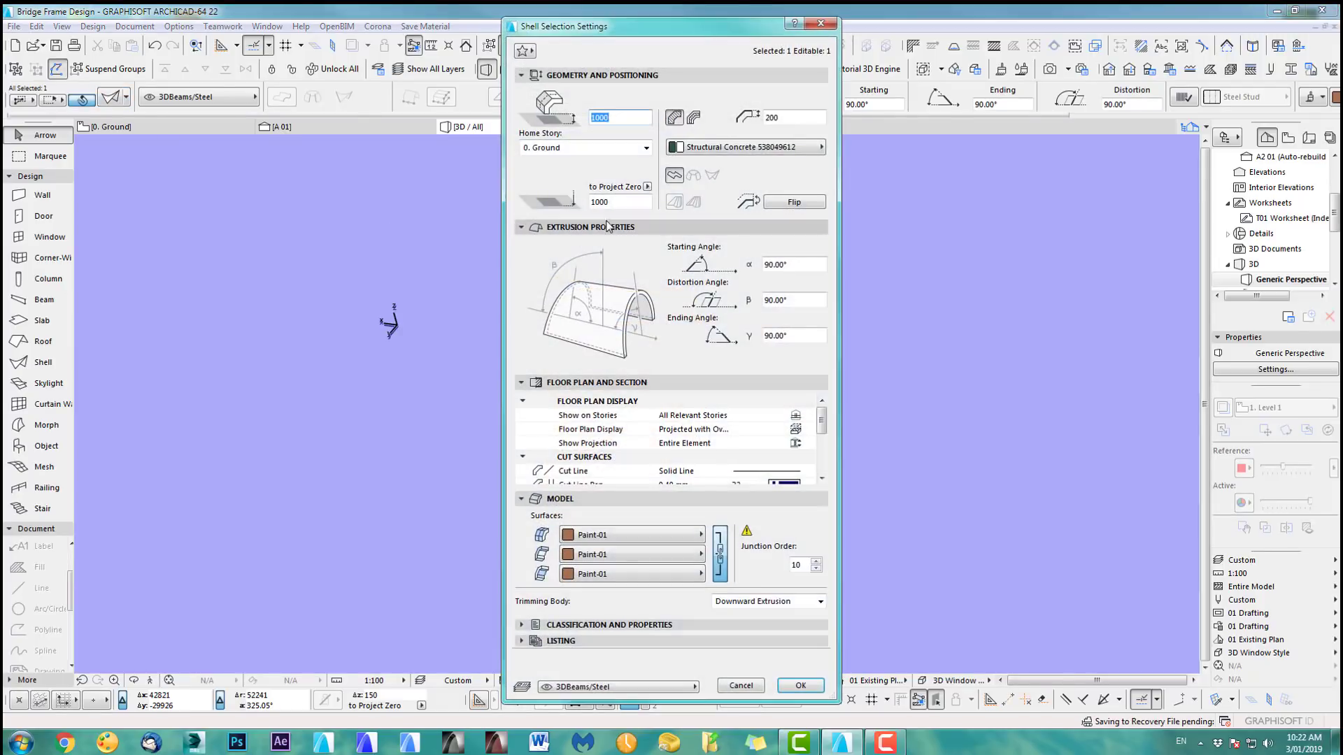
pyautogui.click(741, 685)
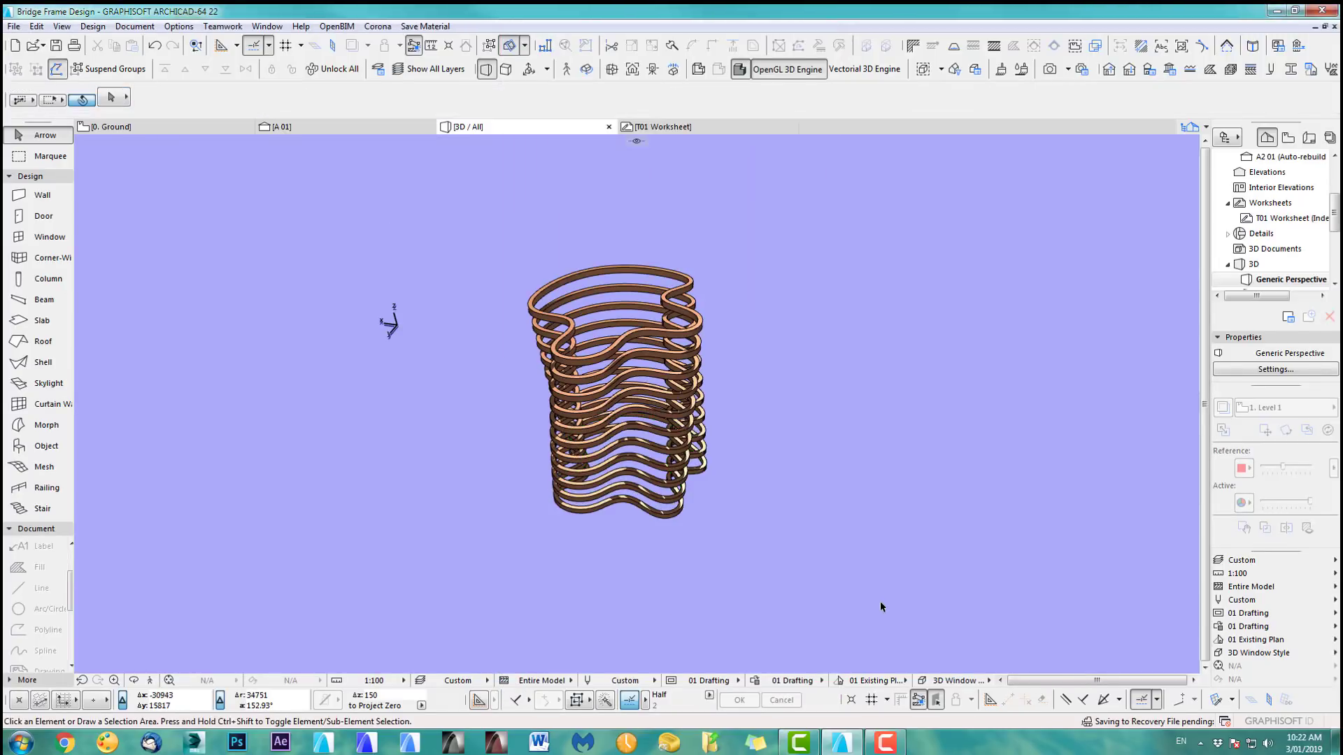
# Step: Select one of the overlapping shells on the floor plan with the Shell tool, check its elevation, and deselect it
pyautogui.press('F2')
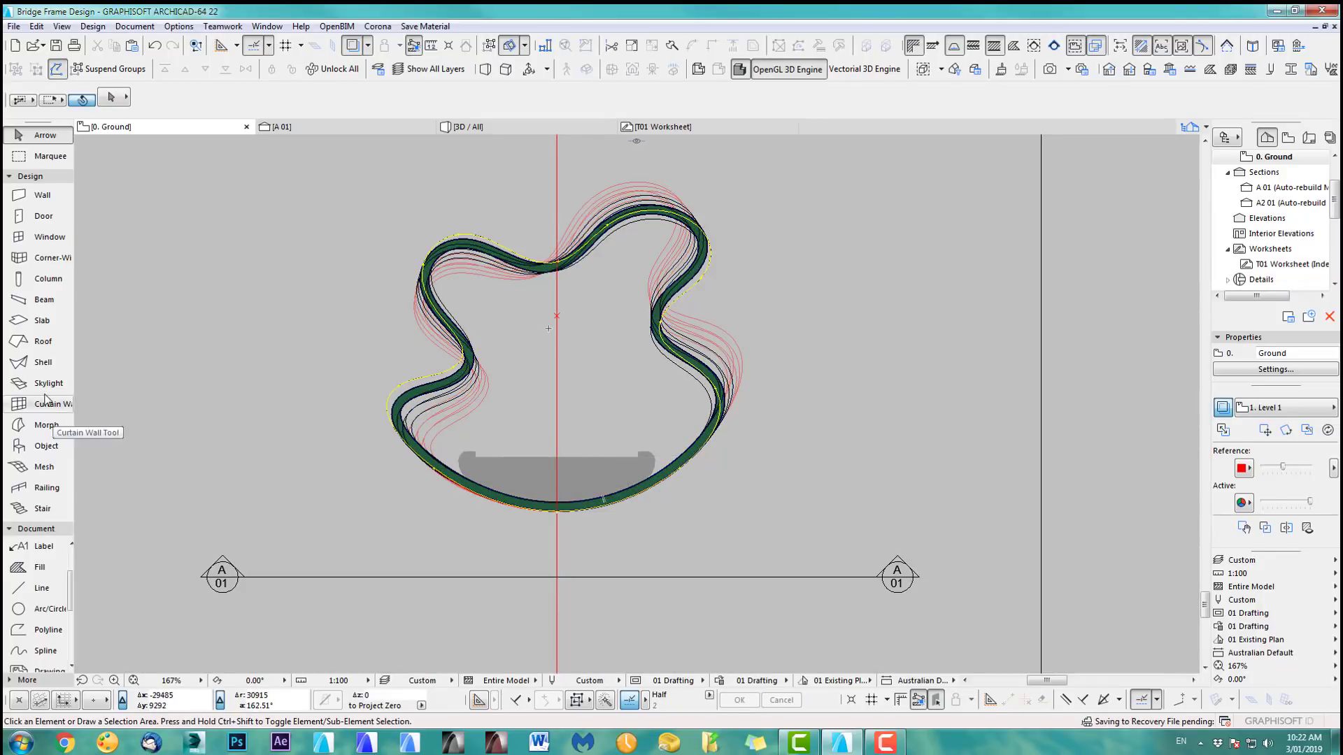
pyautogui.click(42, 362)
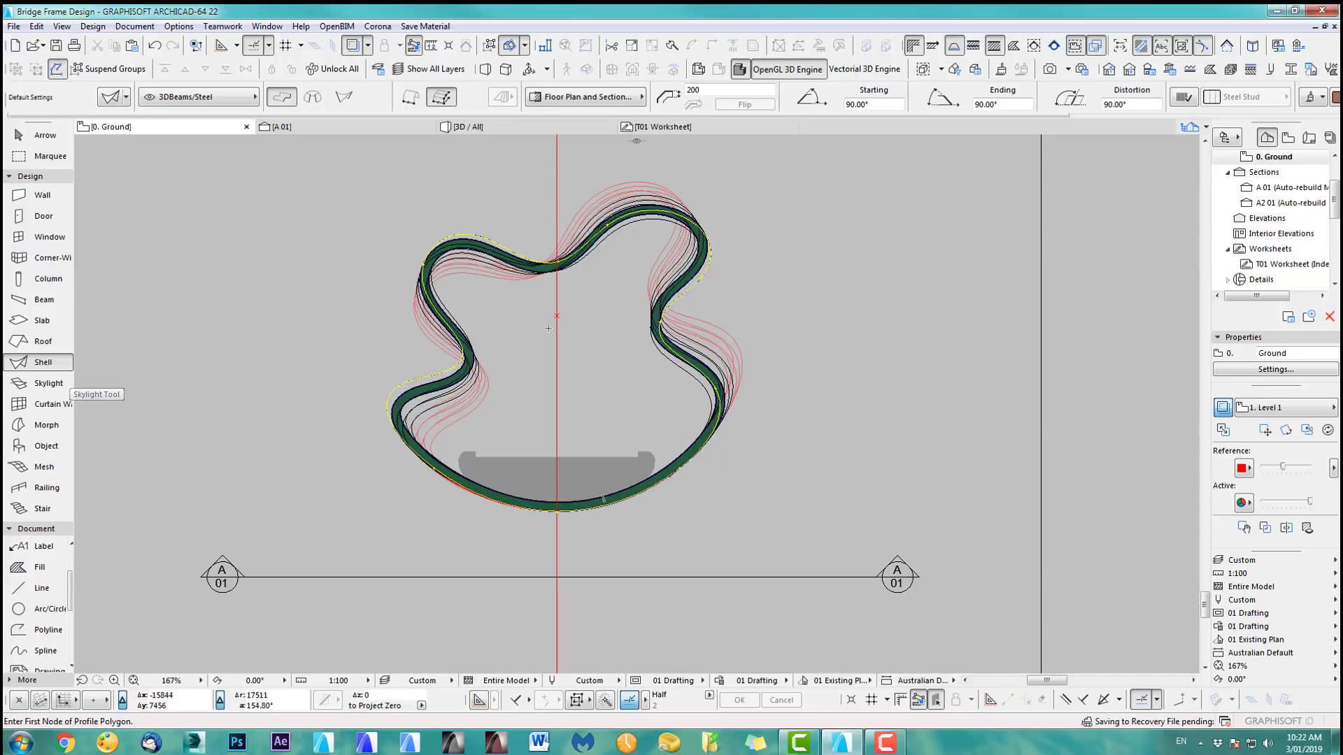
pyautogui.keyDown('shift'); pyautogui.click(669, 478); pyautogui.keyUp('shift')
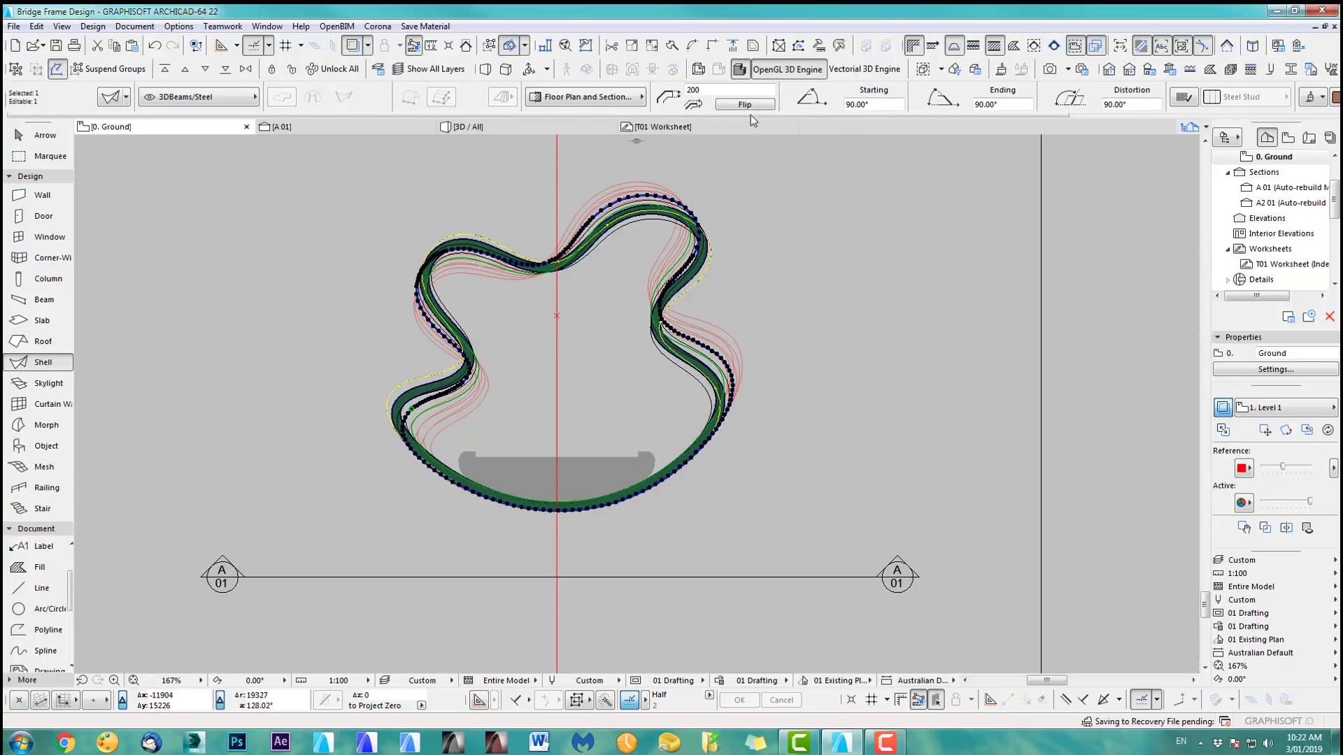
pyautogui.click(111, 98)
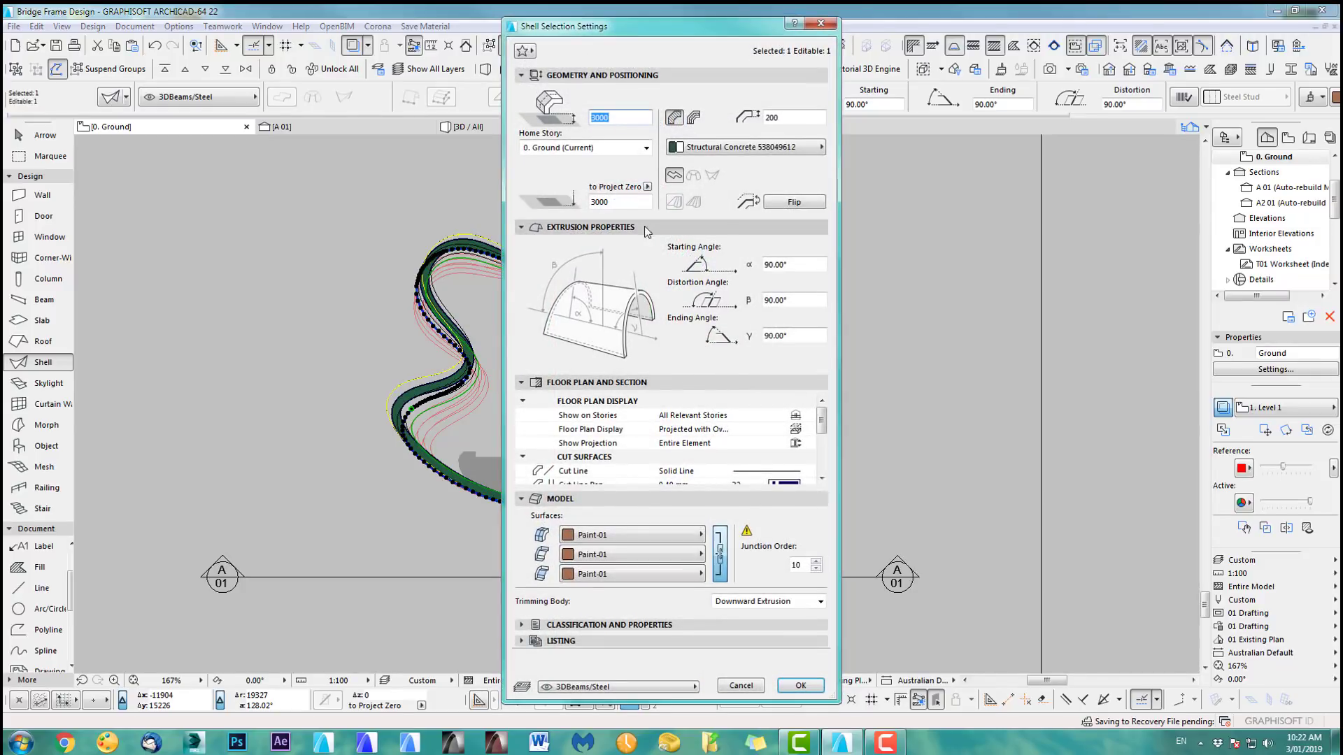
pyautogui.click(750, 688)
pyautogui.scroll(4, 699, 545)
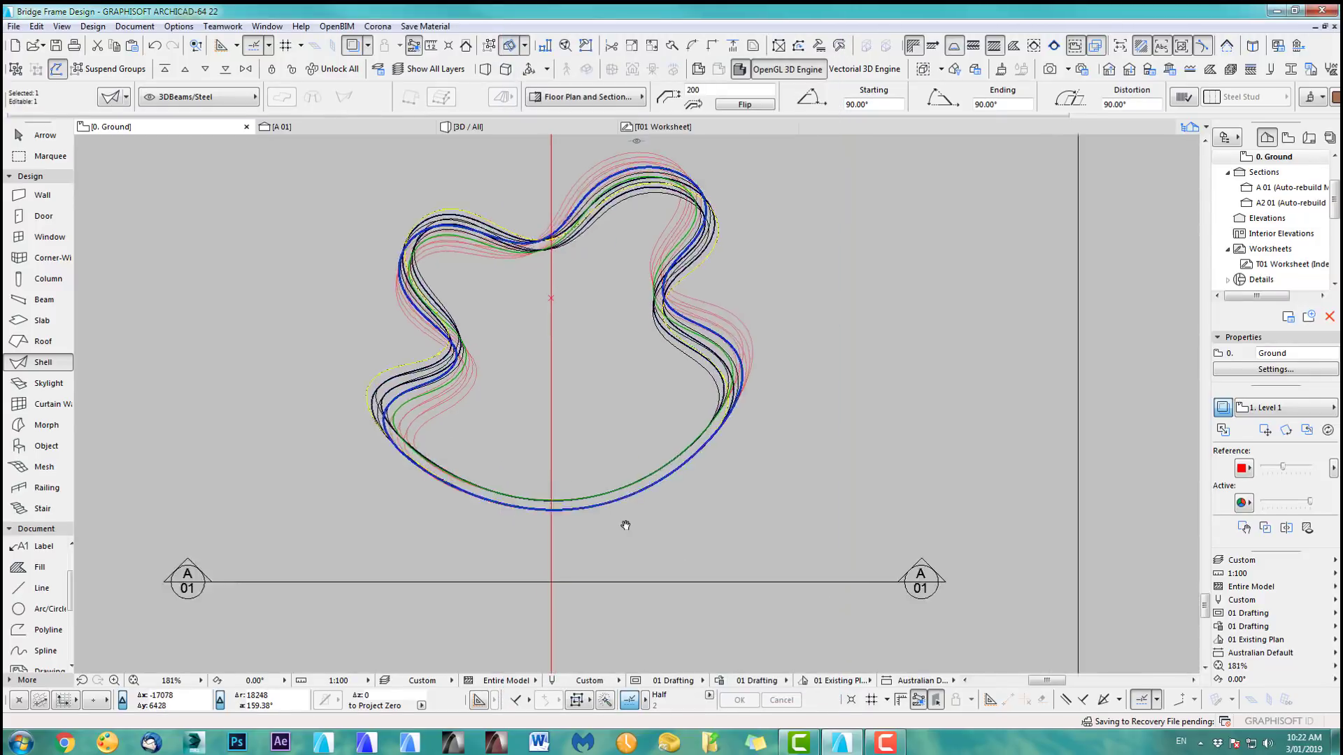
pyautogui.moveTo(717, 558); pyautogui.dragTo(794, 580, button='middle')
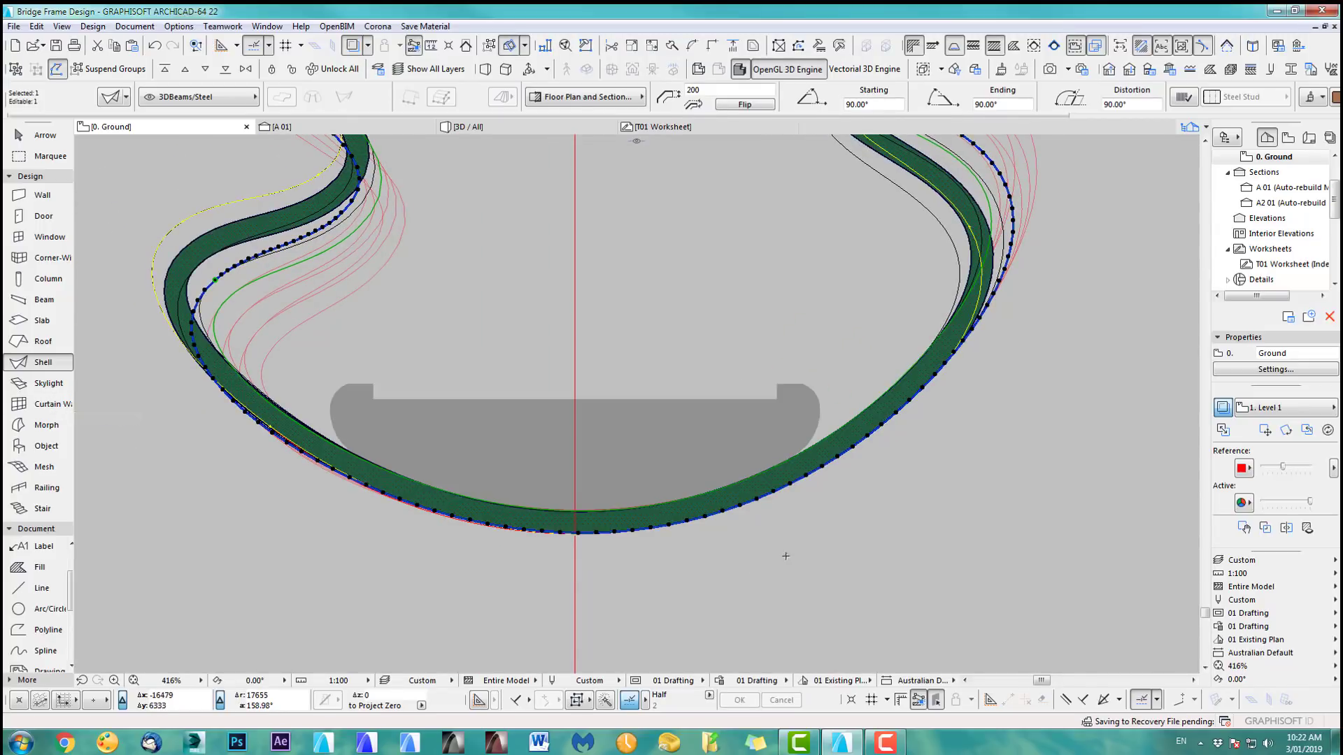
pyautogui.press('Escape')
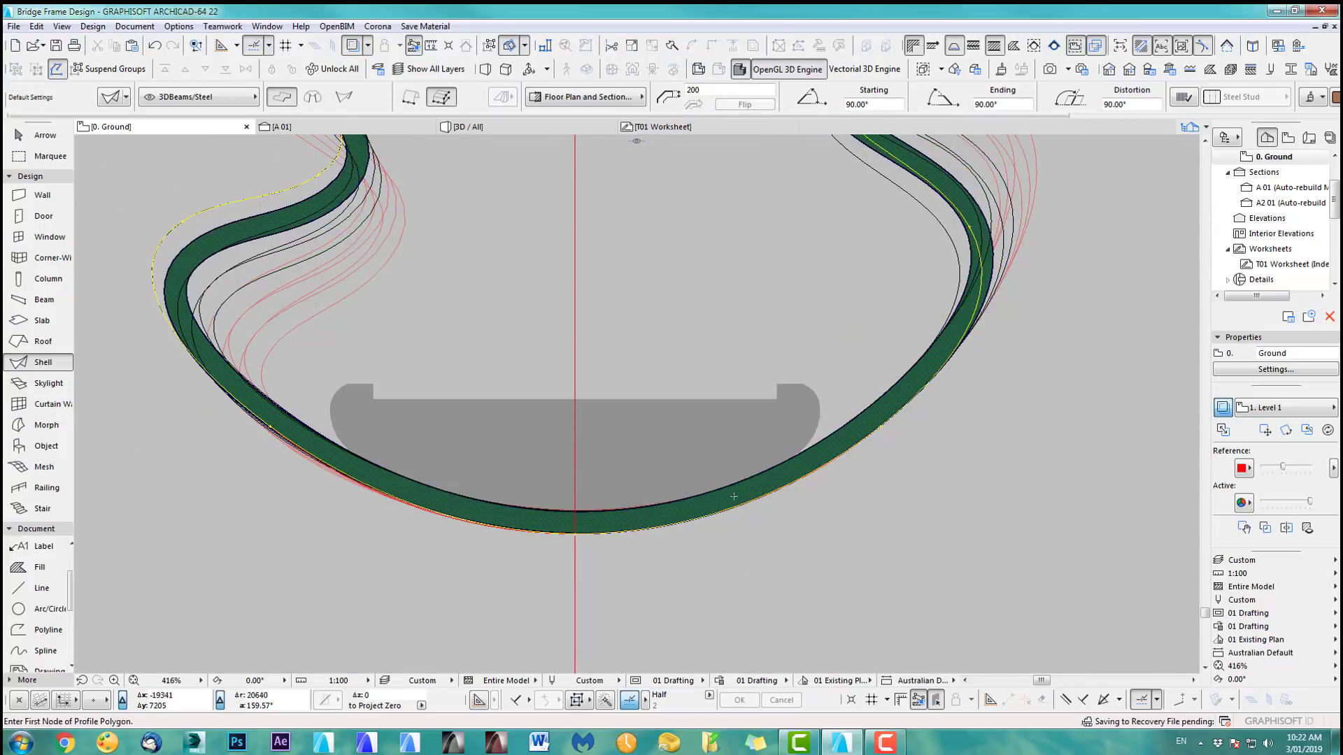
# Step: Cycle through the overlapping shells on the floor plan, select the original one at elevation 0, and check its settings
pyautogui.press('shift')
pyautogui.hotkey('shift', 'Tab')
pyautogui.hotkey('shift', 'Tab')
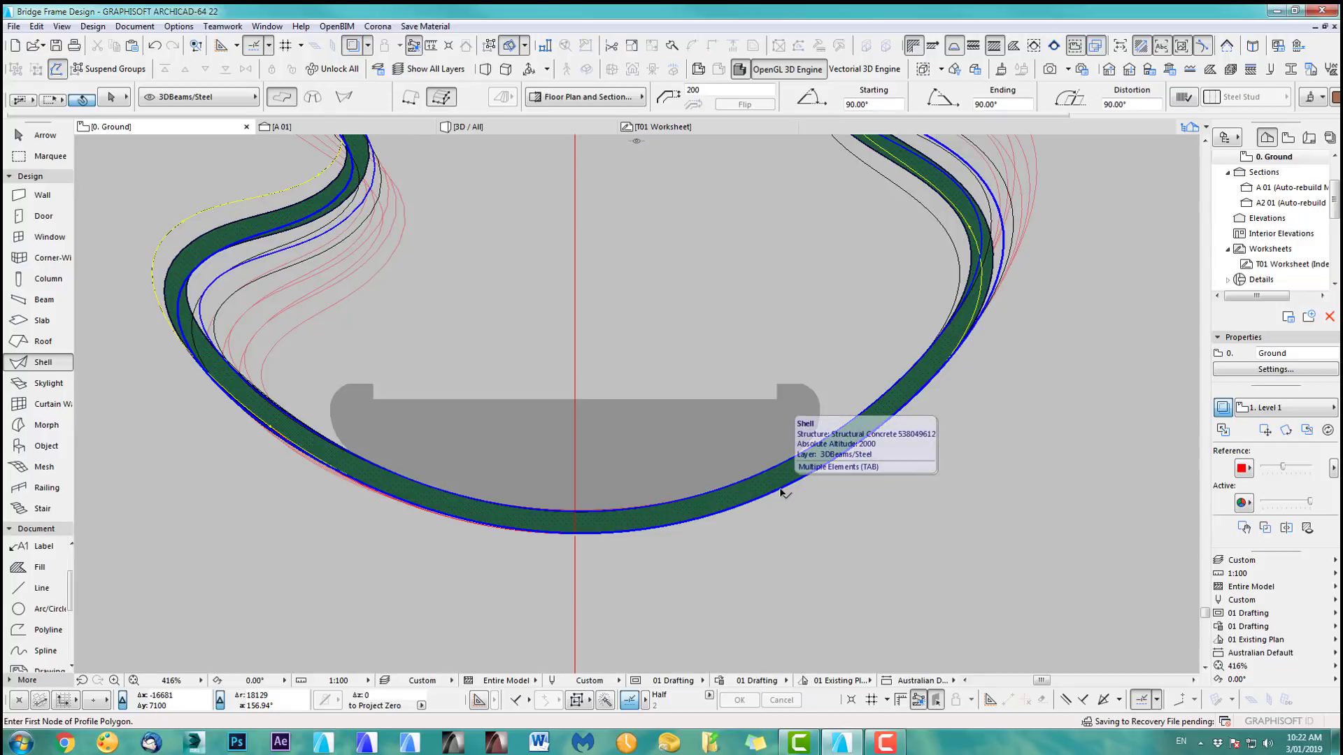
pyautogui.press('Tab')
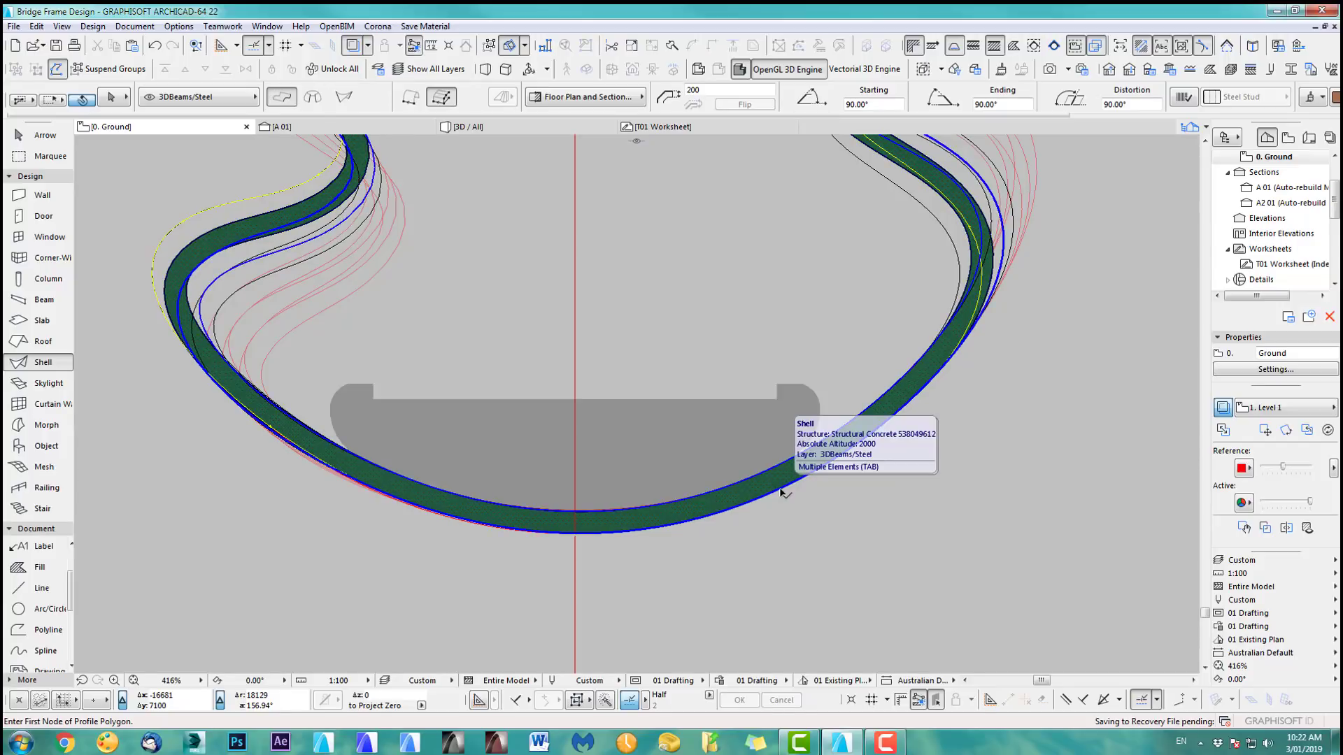
pyautogui.press('Tab')
pyautogui.press('Tab')
pyautogui.press('Tab')
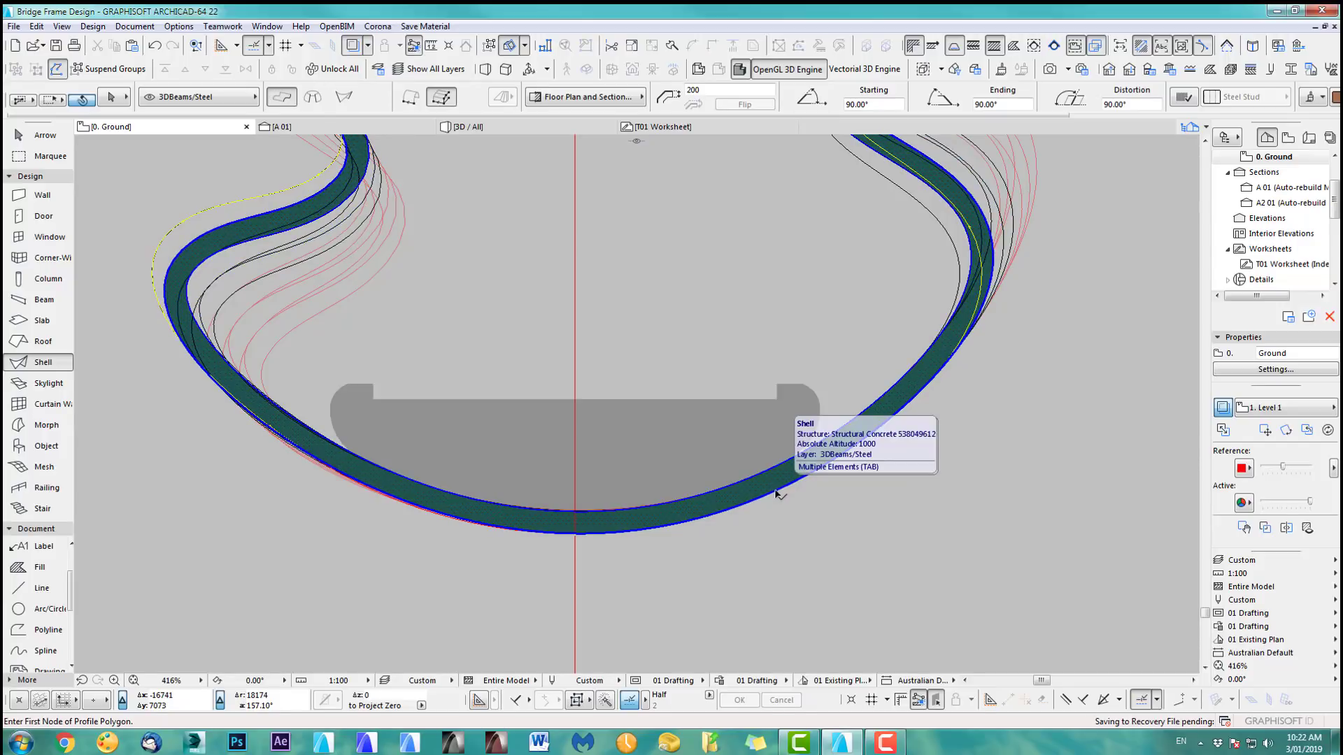
pyautogui.press('Tab')
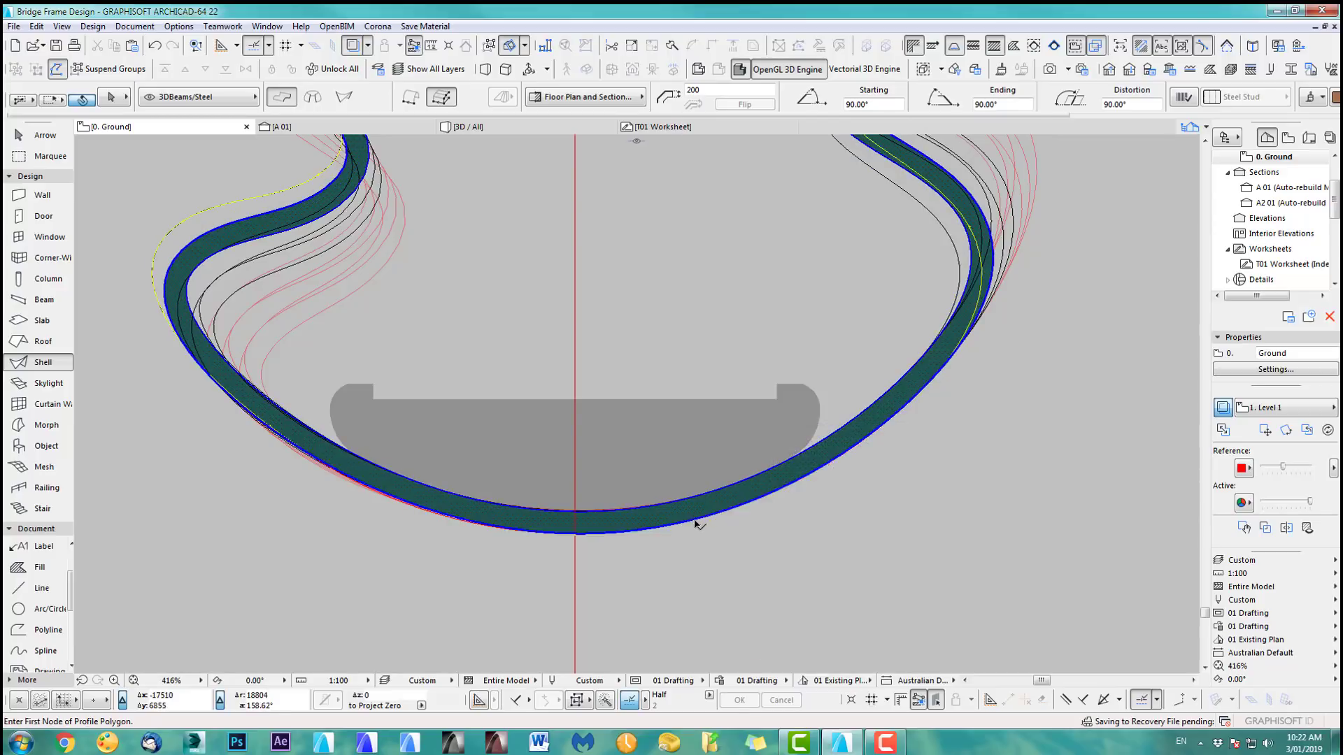
pyautogui.keyDown('shift'); pyautogui.click(953, 355); pyautogui.keyUp('shift')
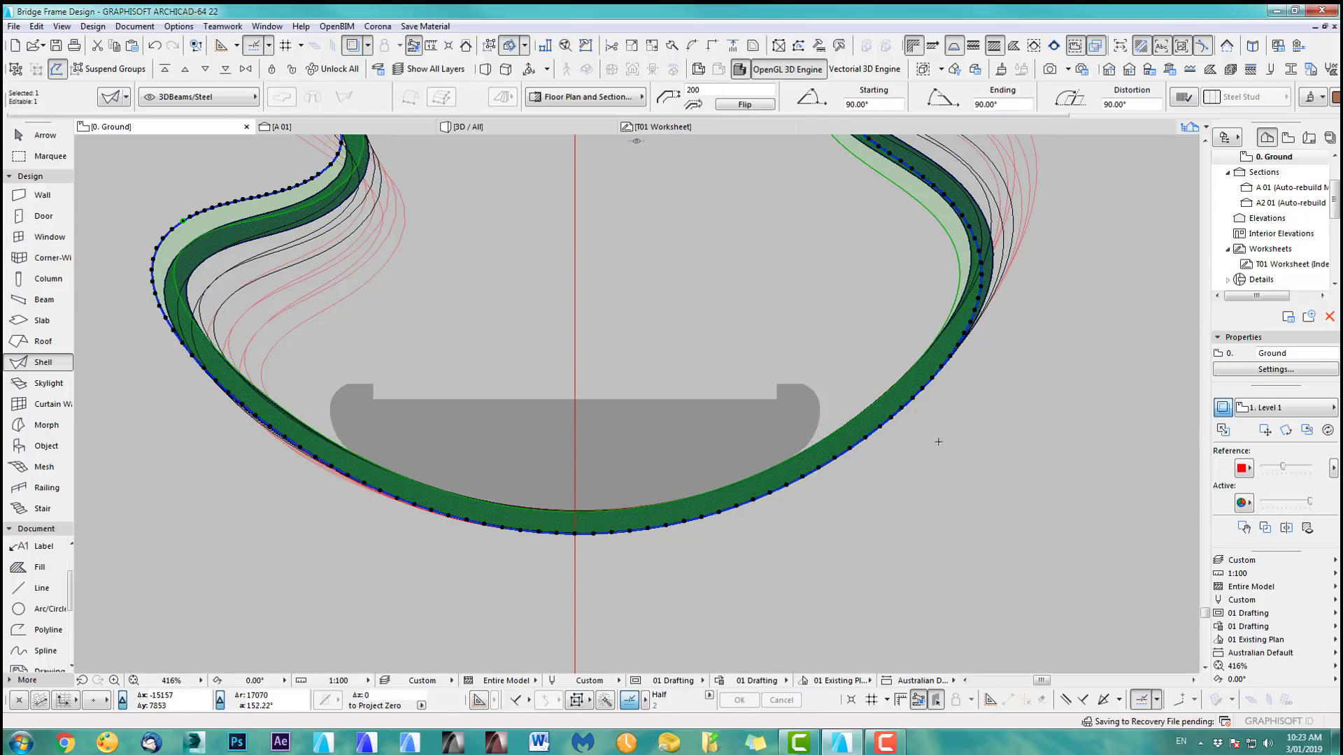
pyautogui.scroll(-2, 935, 452)
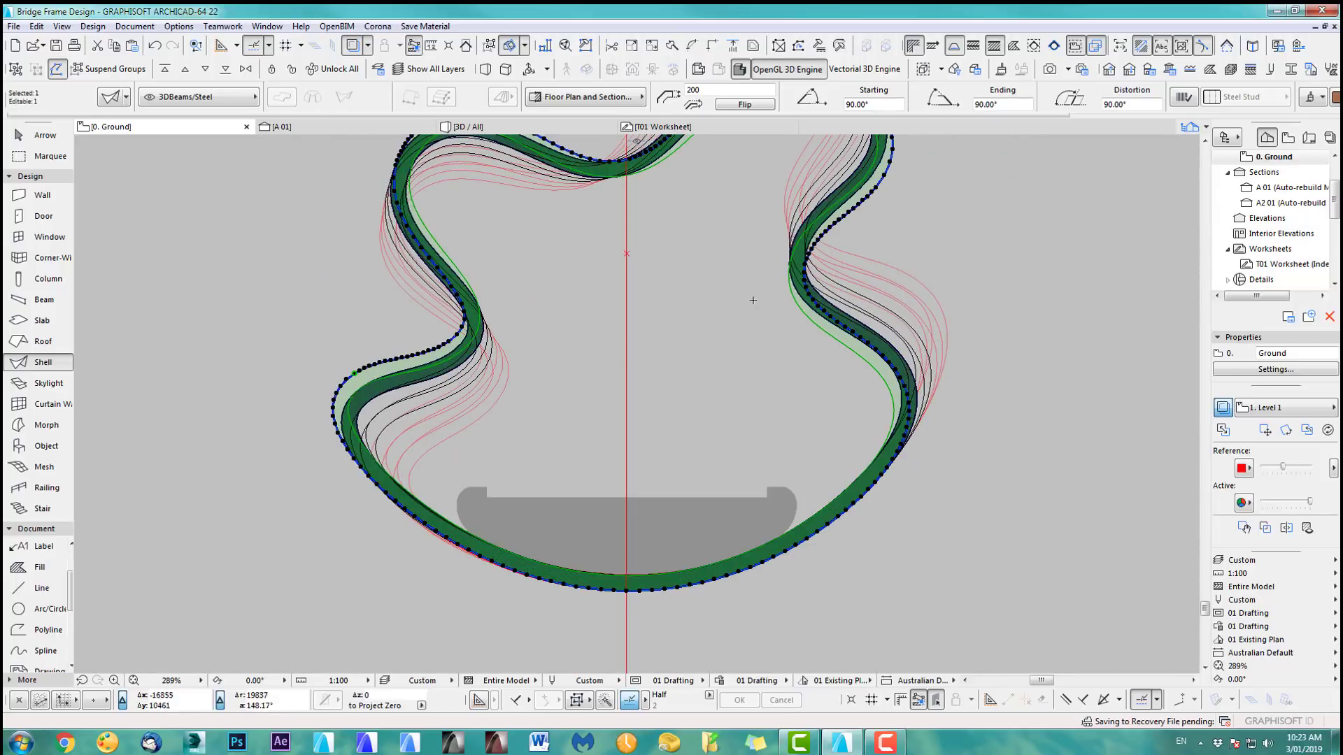
pyautogui.click(123, 98)
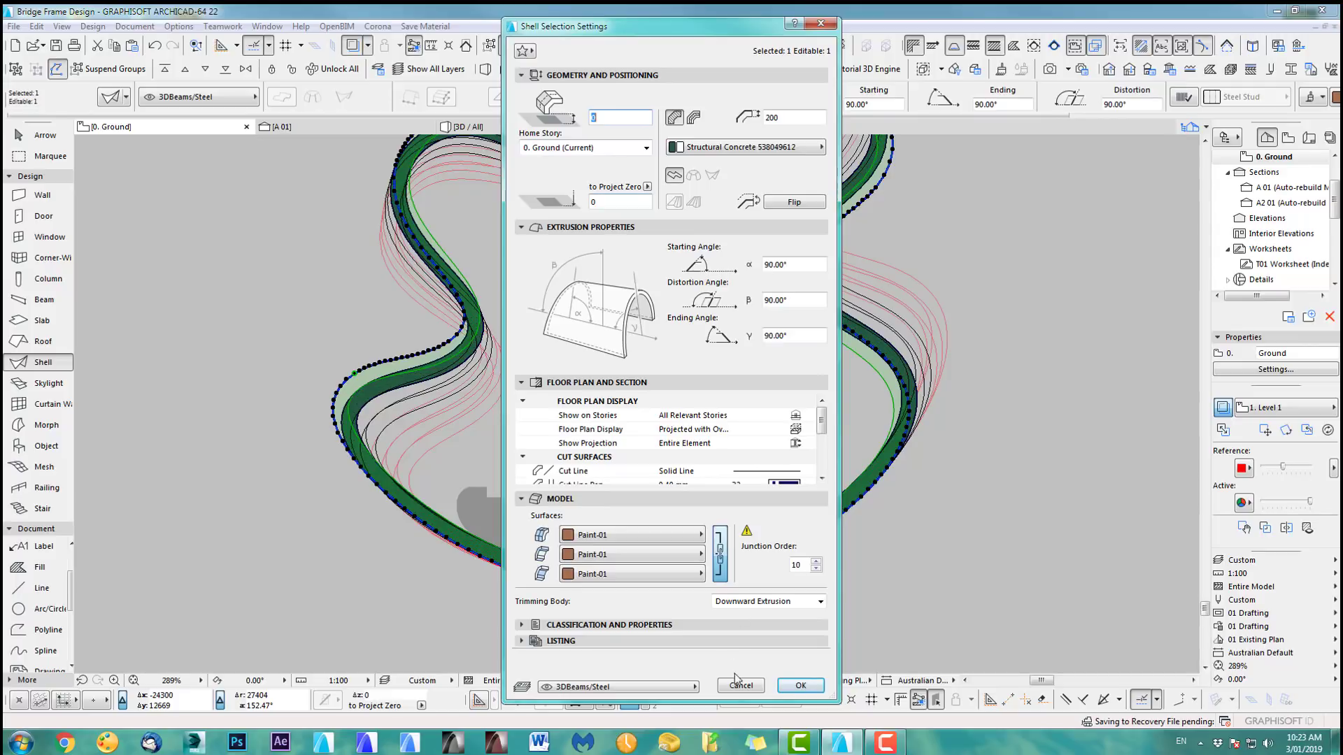
pyautogui.click(741, 685)
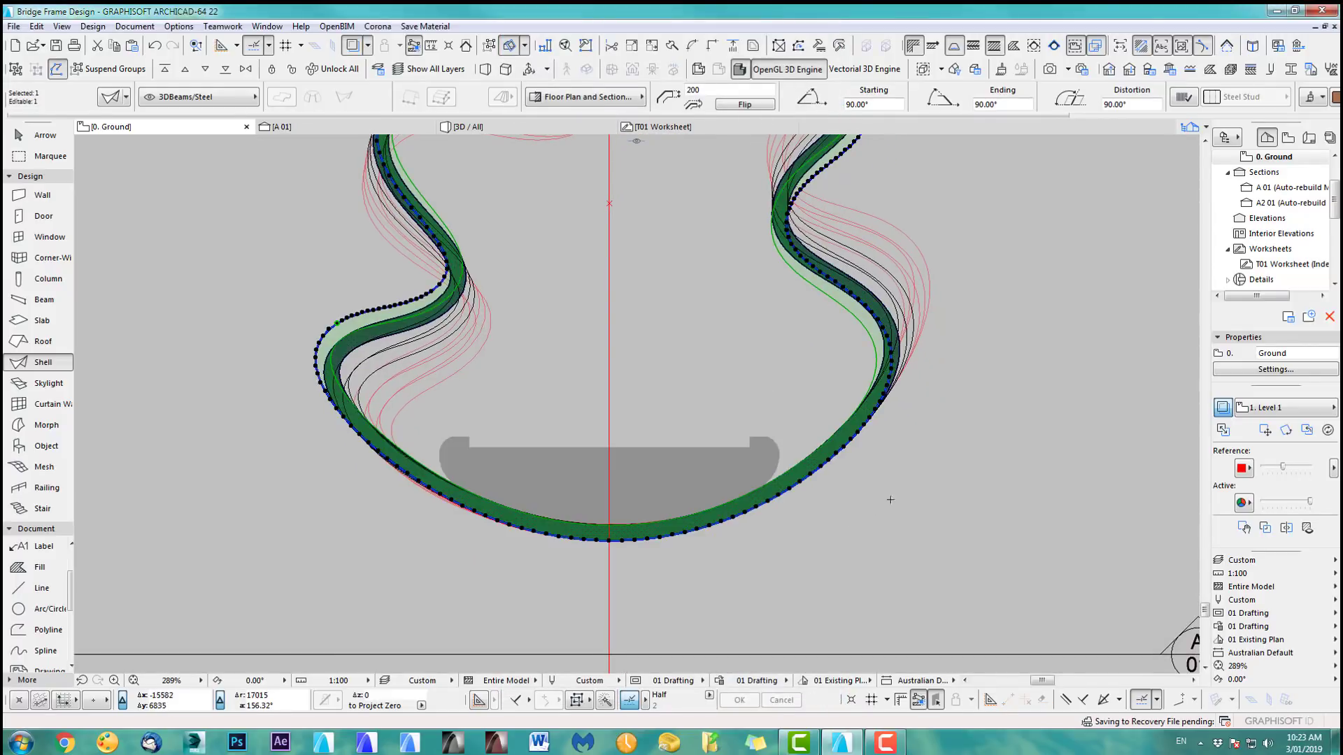
# Step: Distribute 10 rotated shell copies through -30° about the centre-line hotspot with vertical displacement -10000, starting the arc straight below it
pyautogui.hotkey('ctrl', 'u')
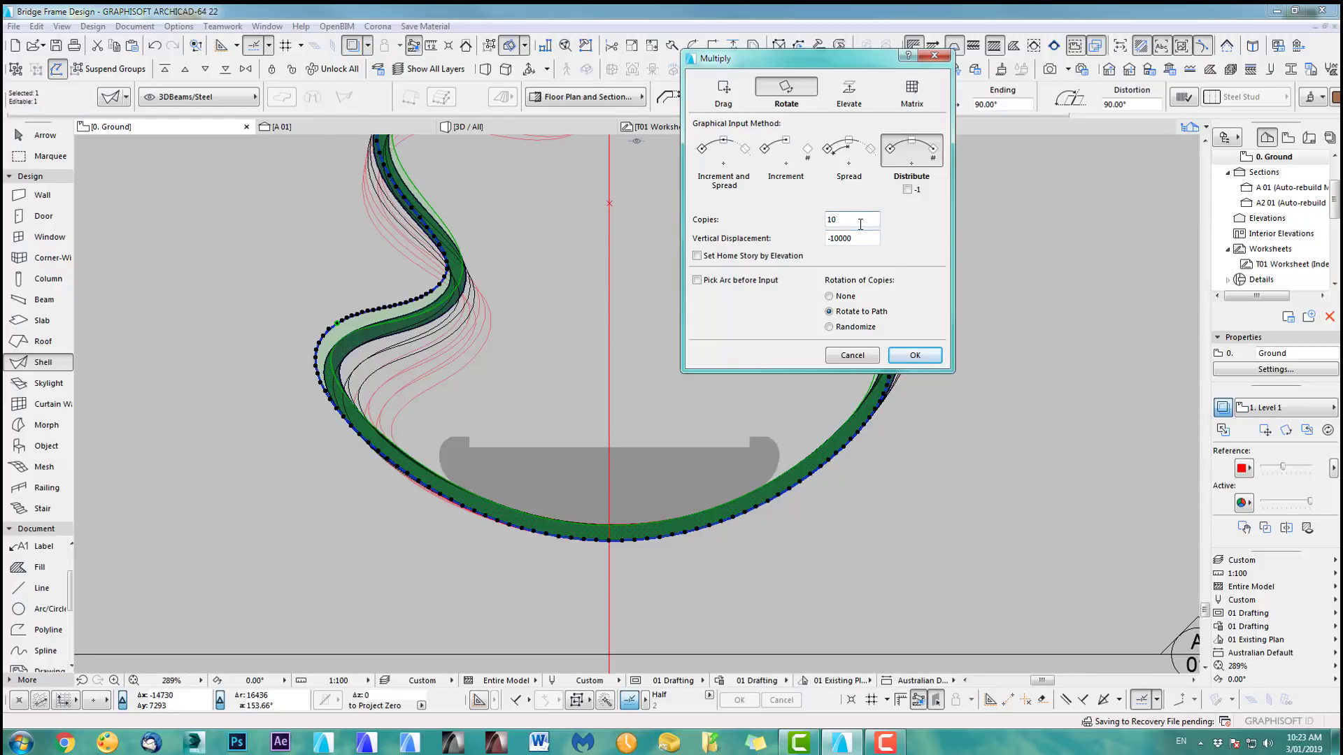
pyautogui.click(915, 355)
pyautogui.scroll(-5, 622, 392)
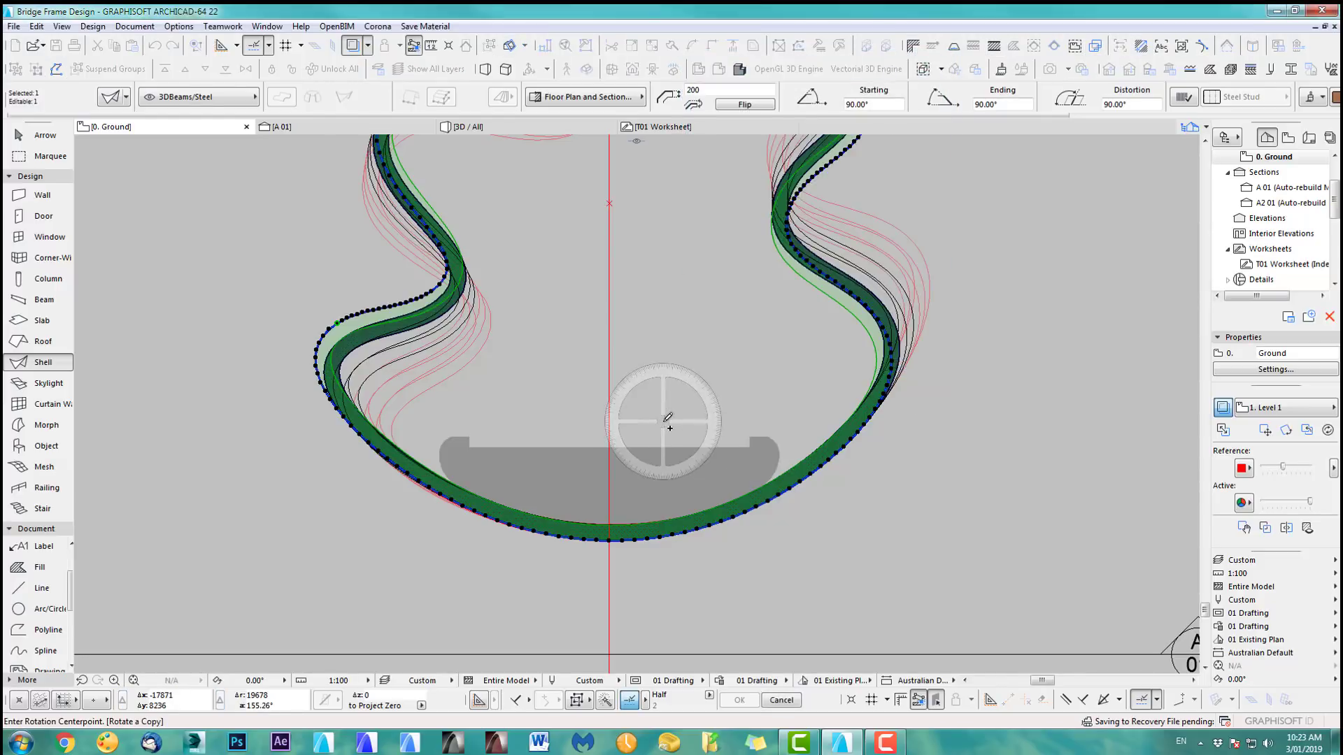
pyautogui.click(637, 317)
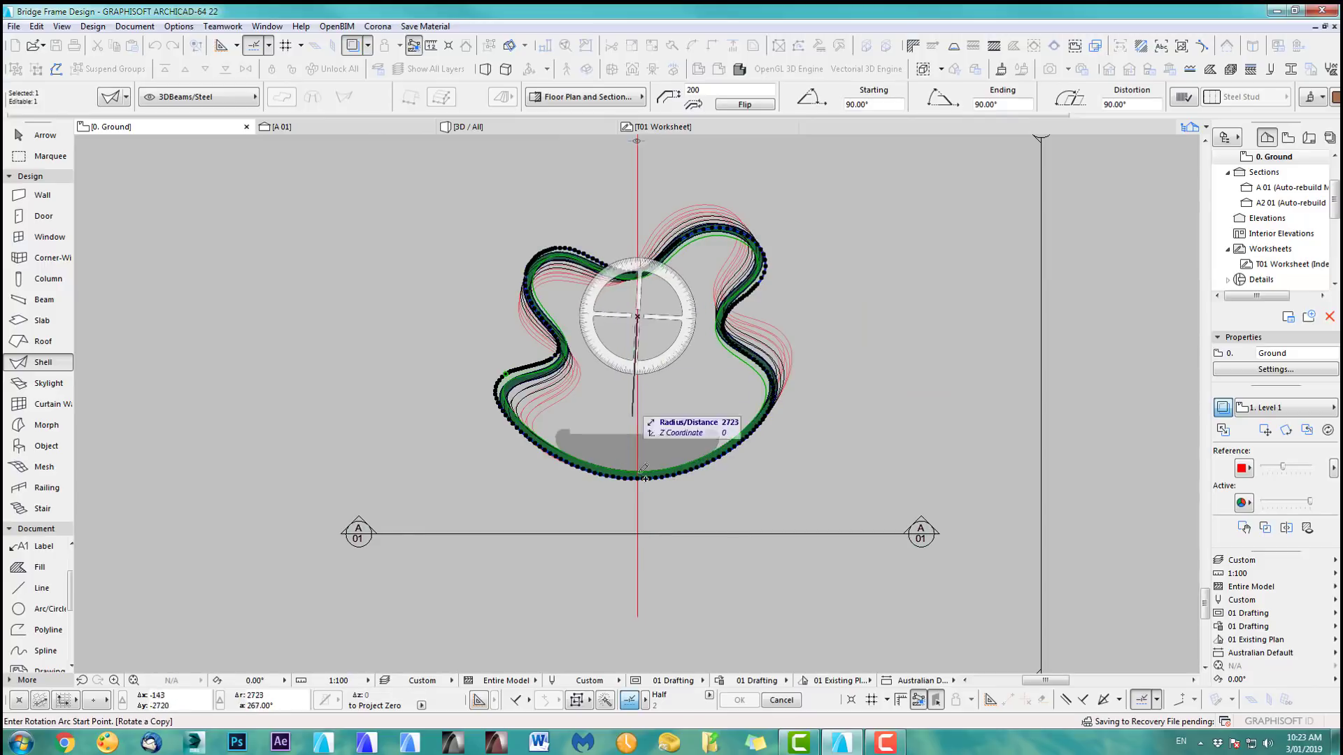
pyautogui.click(638, 524)
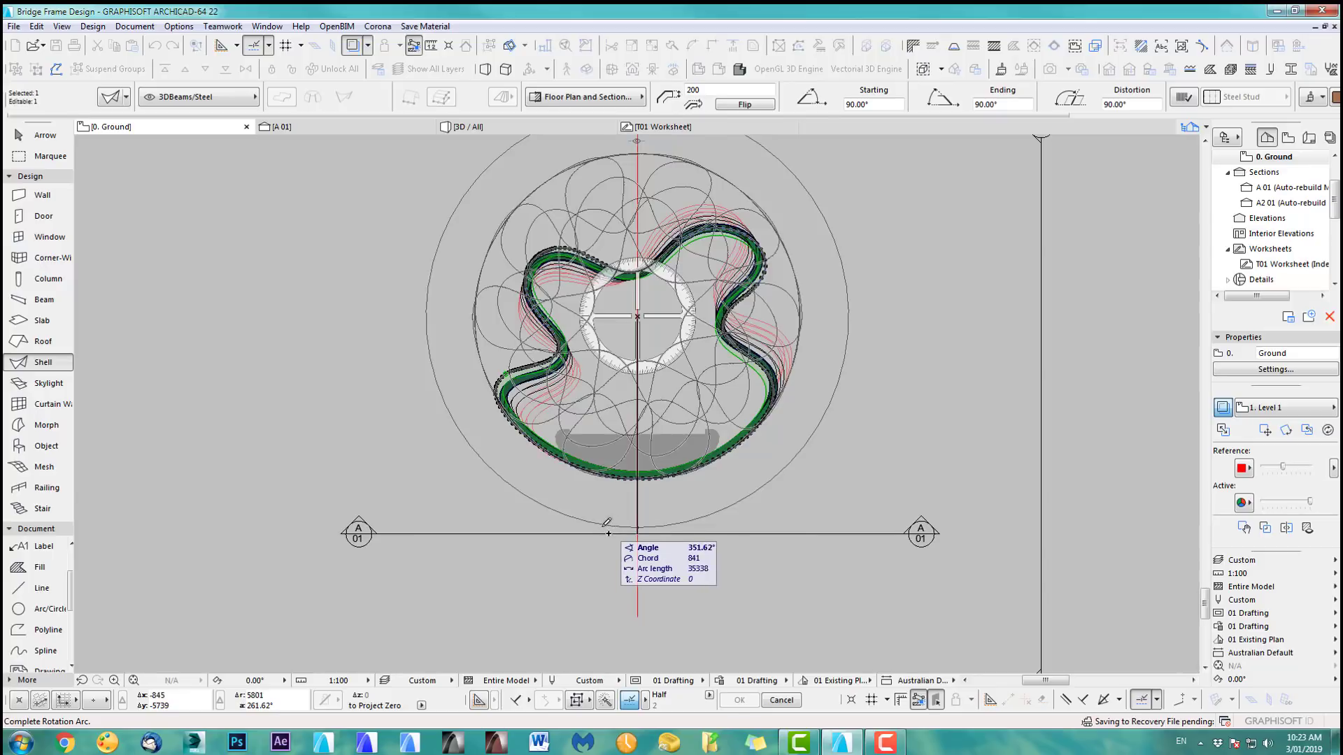
pyautogui.write('-30')
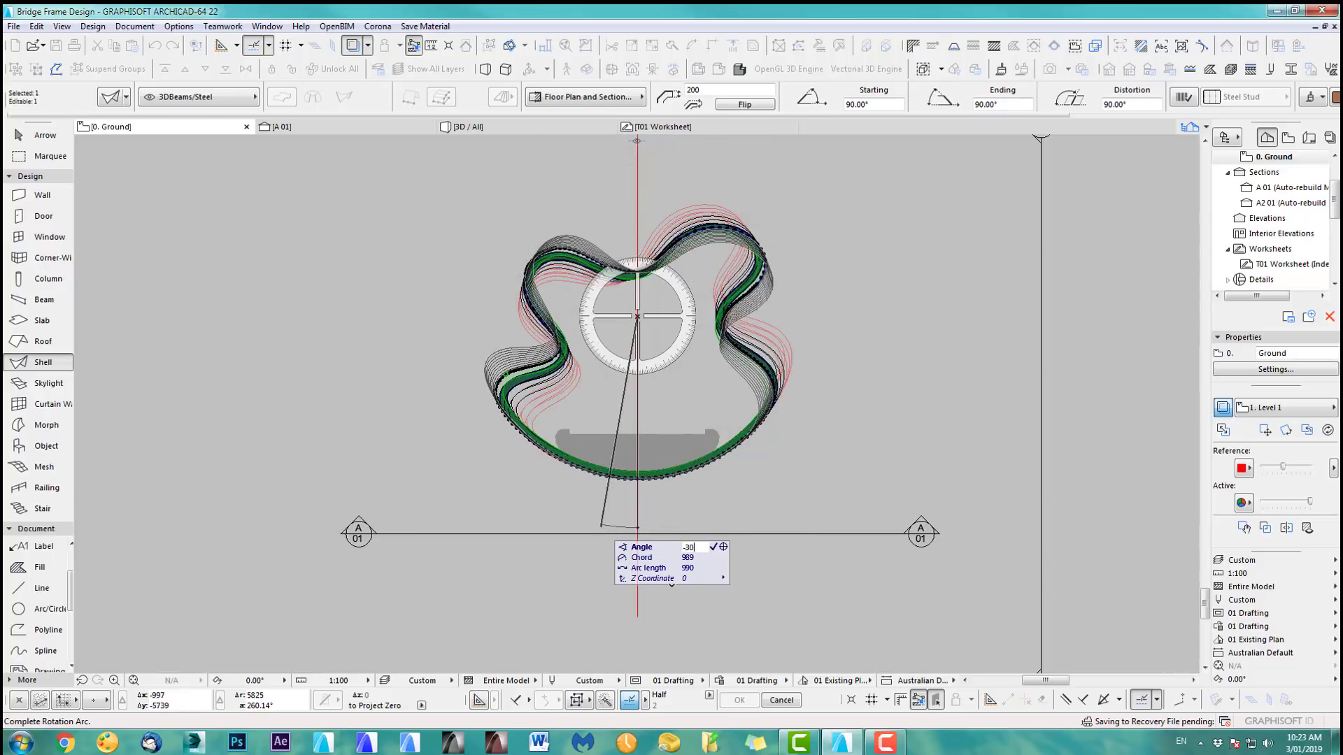
pyautogui.press('Return')
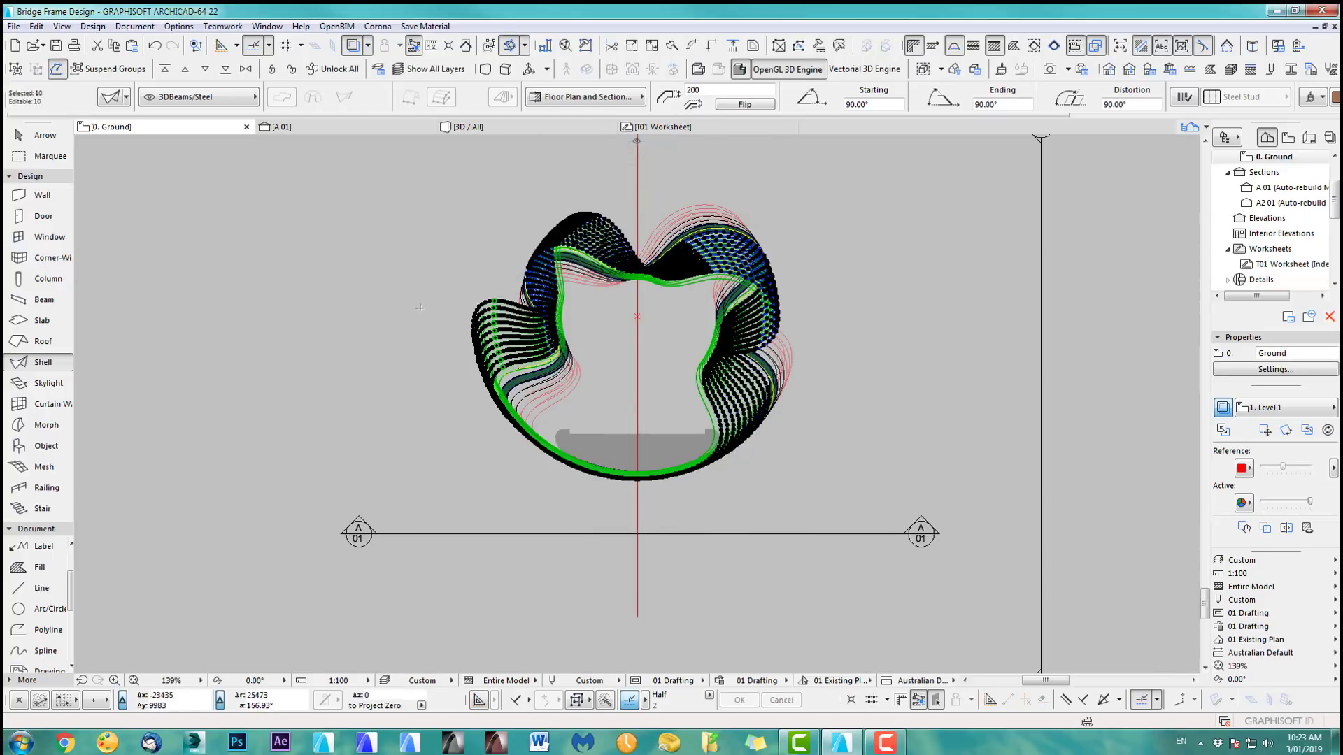
# Step: Deselect the new shell copies and inspect the extended ring stack in the 3D view
pyautogui.press('Escape')
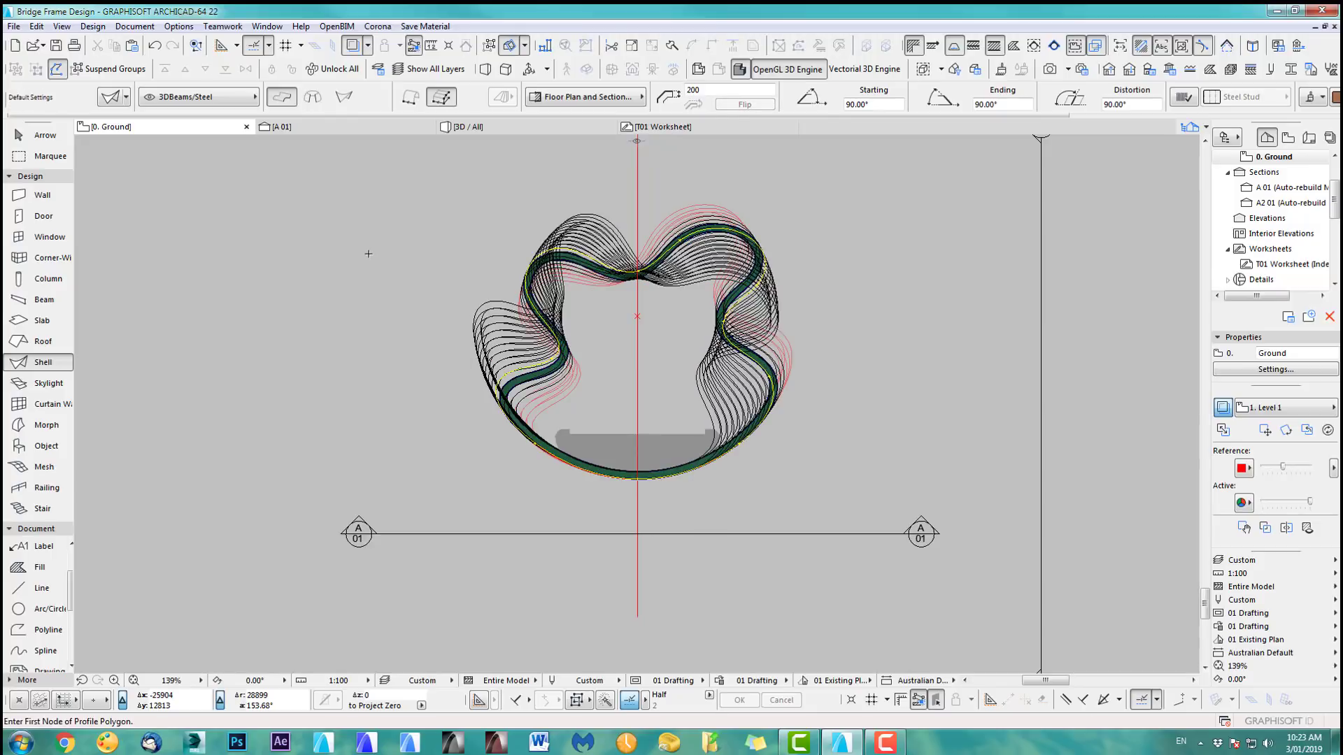
pyautogui.press('F3')
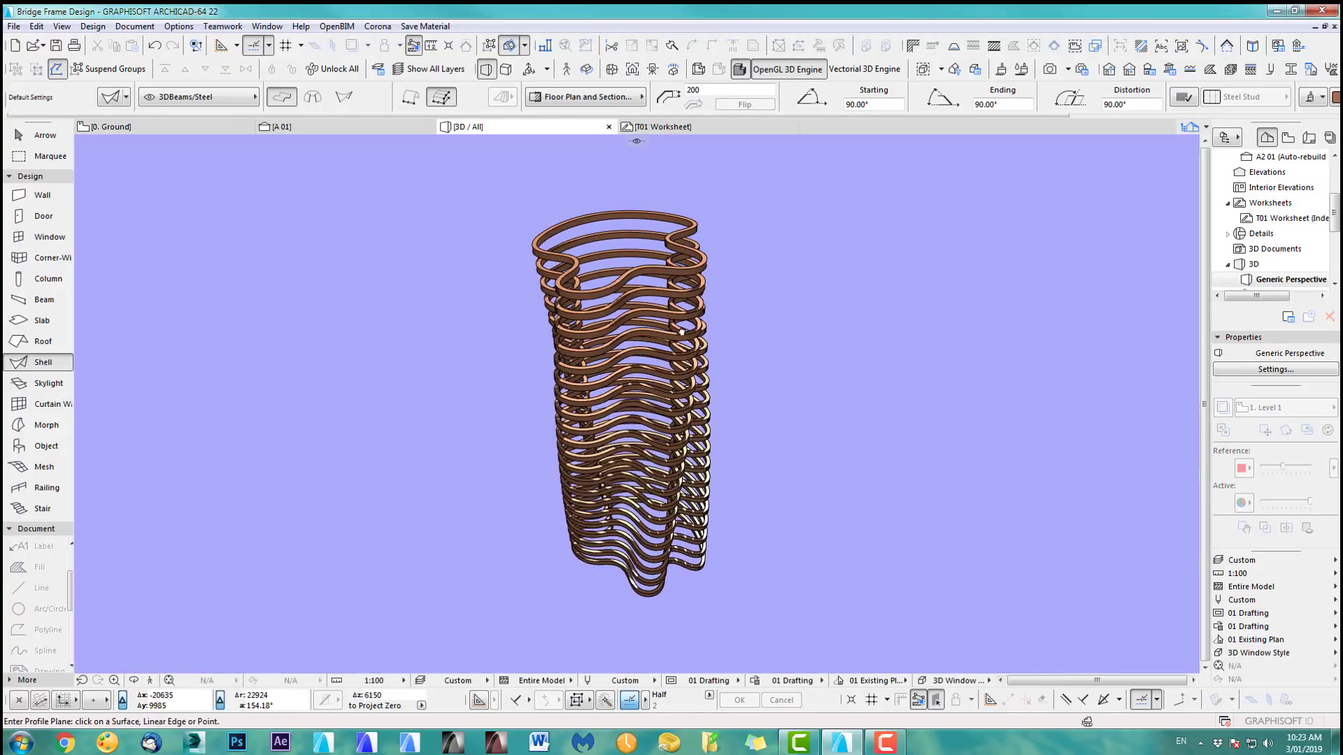
pyautogui.keyDown('shift'); pyautogui.moveTo(390, 284); pyautogui.dragTo(751, 428, button='middle'); pyautogui.keyUp('shift')
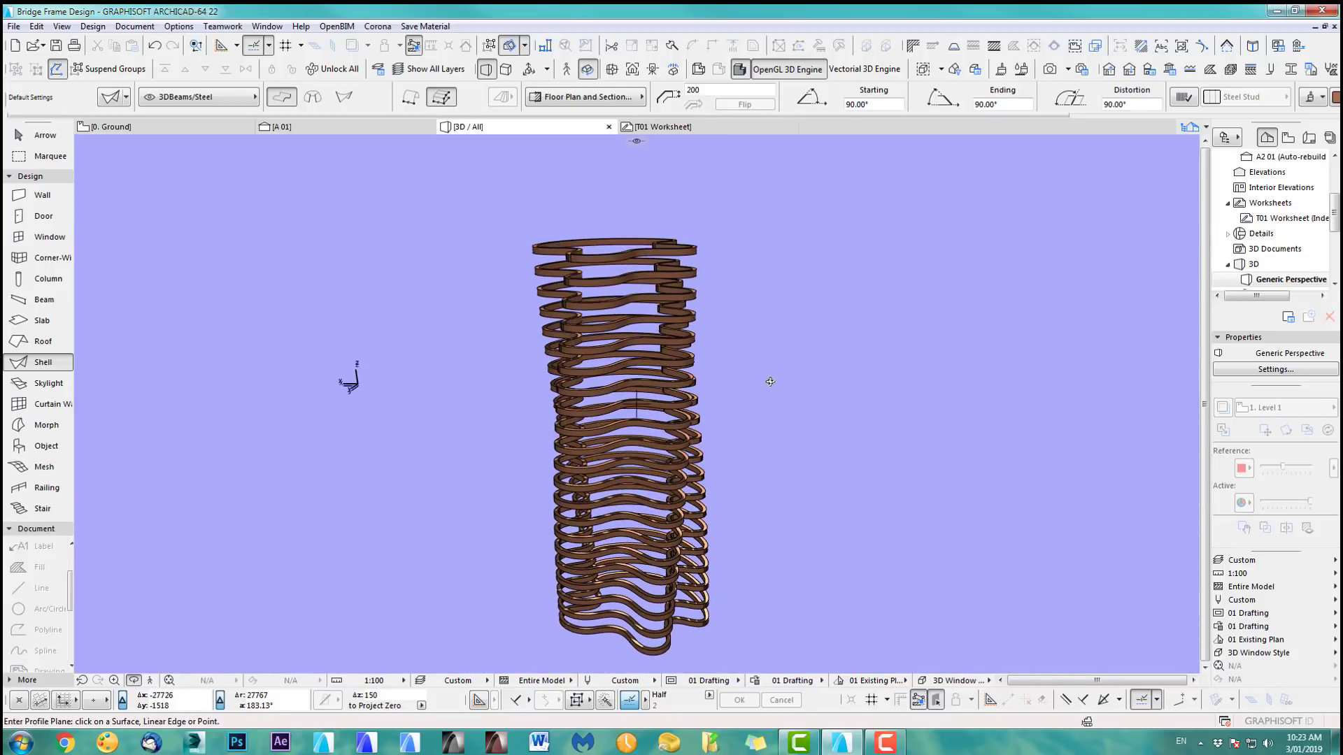
# Step: Return to the ground floor plan, select the vertical A2 section line, and open its section with current view settings
pyautogui.press('F2')
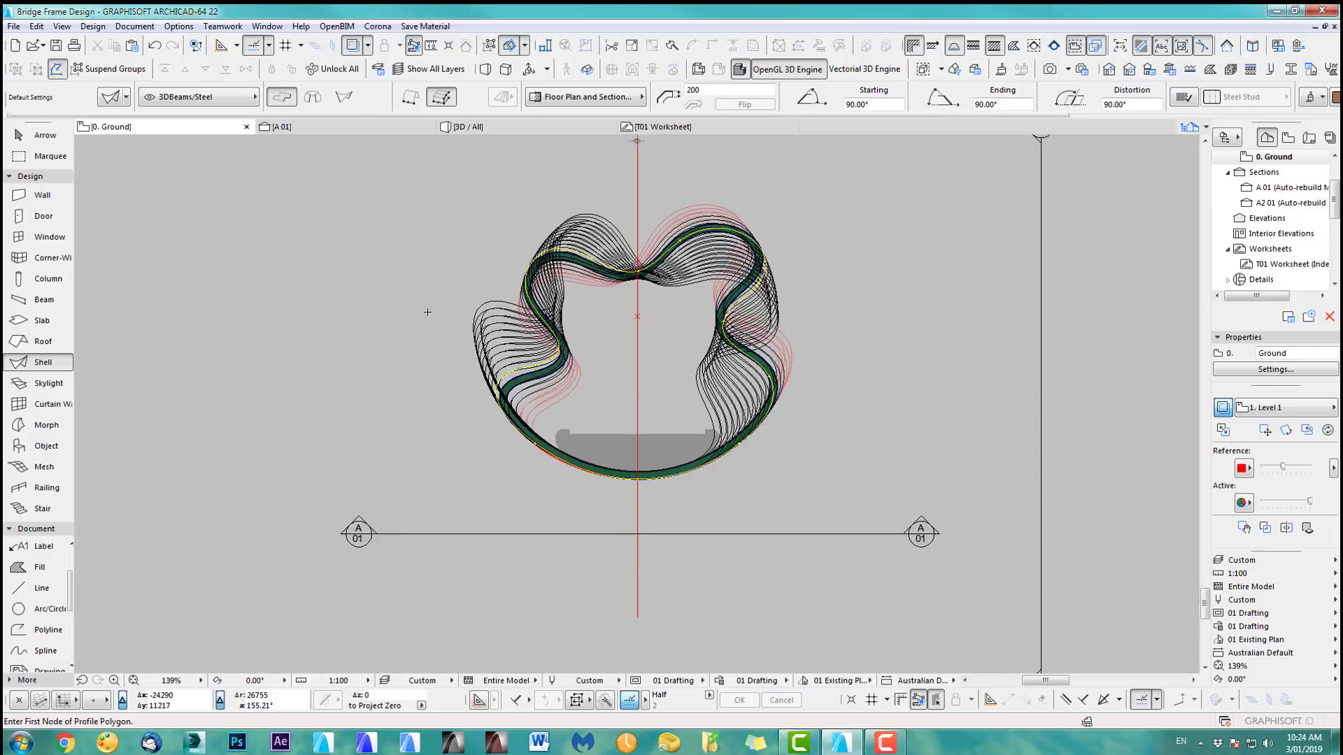
pyautogui.press('Escape')
pyautogui.moveTo(637, 500); pyautogui.dragTo(605, 504, button='middle')
pyautogui.scroll(-1, 606, 503)
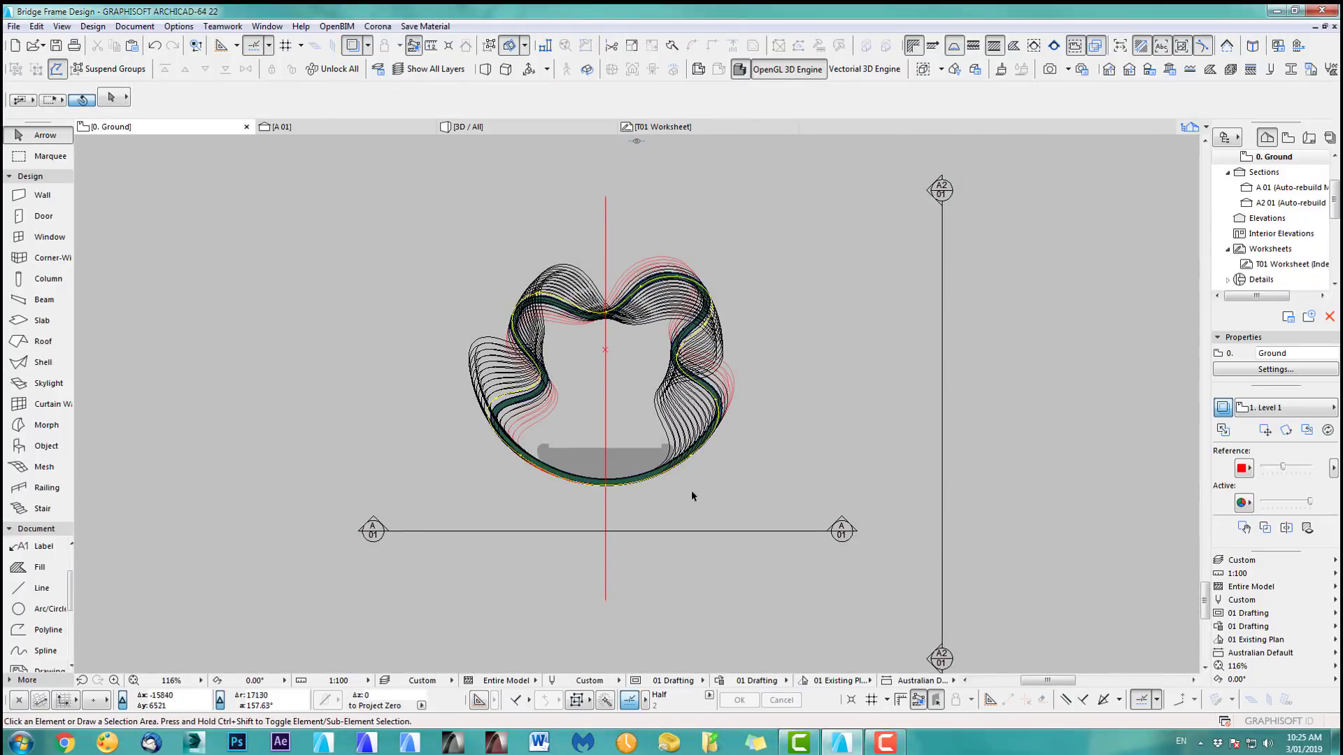
pyautogui.moveTo(699, 495); pyautogui.dragTo(716, 493, button='middle')
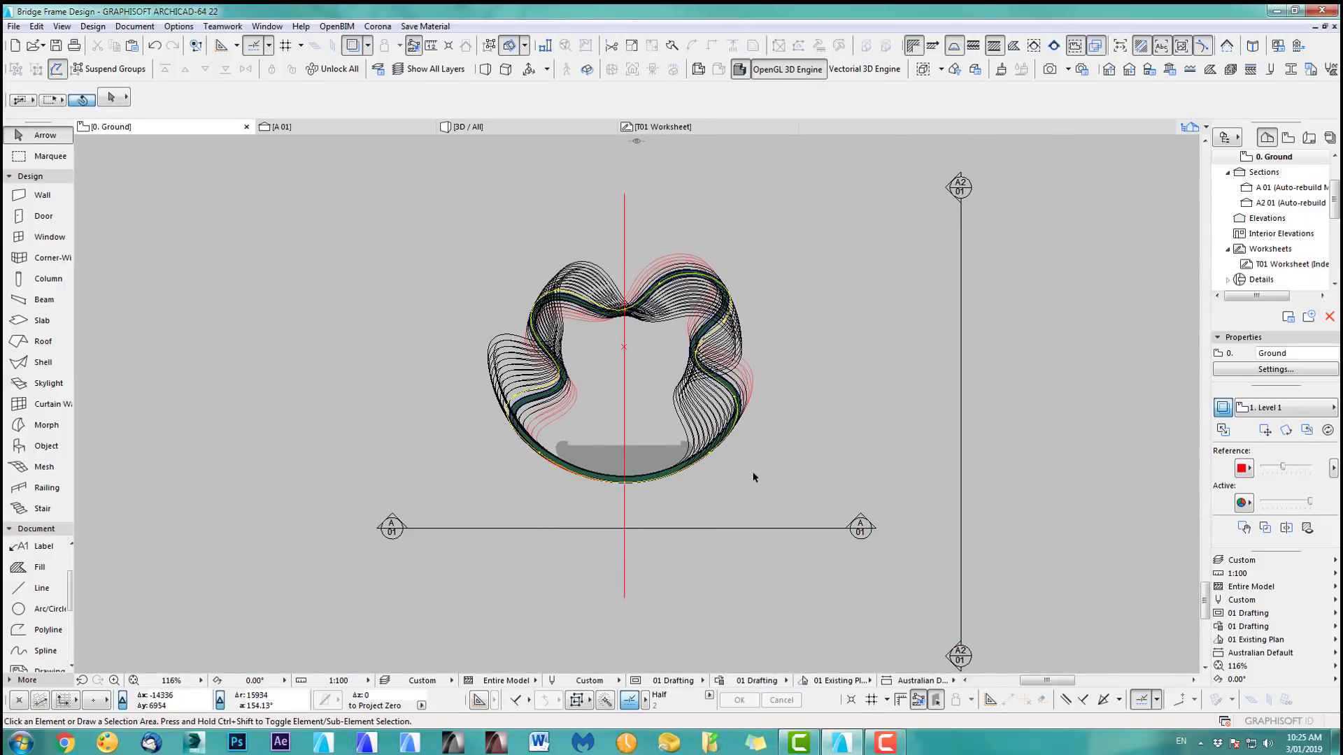
pyautogui.click(960, 285)
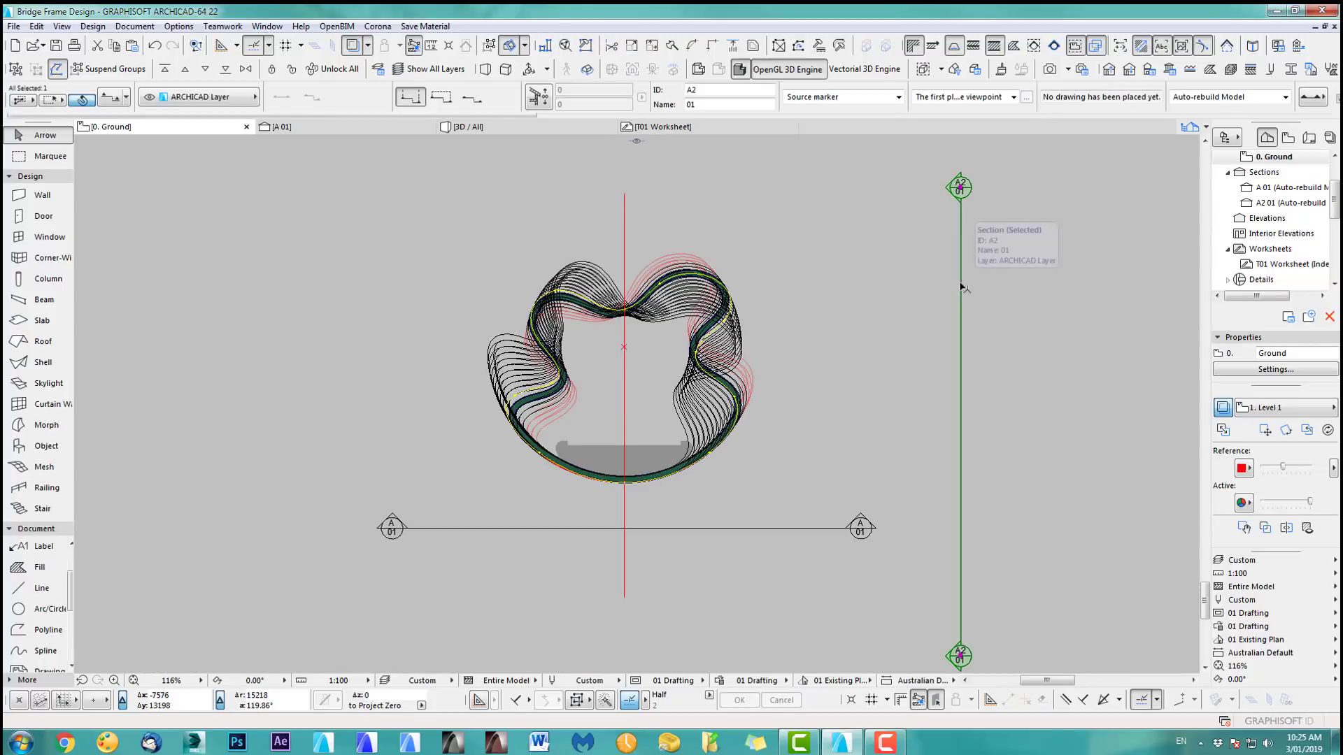
pyautogui.scroll(-3, 1012, 388)
pyautogui.moveTo(1016, 417); pyautogui.dragTo(876, 425, button='middle')
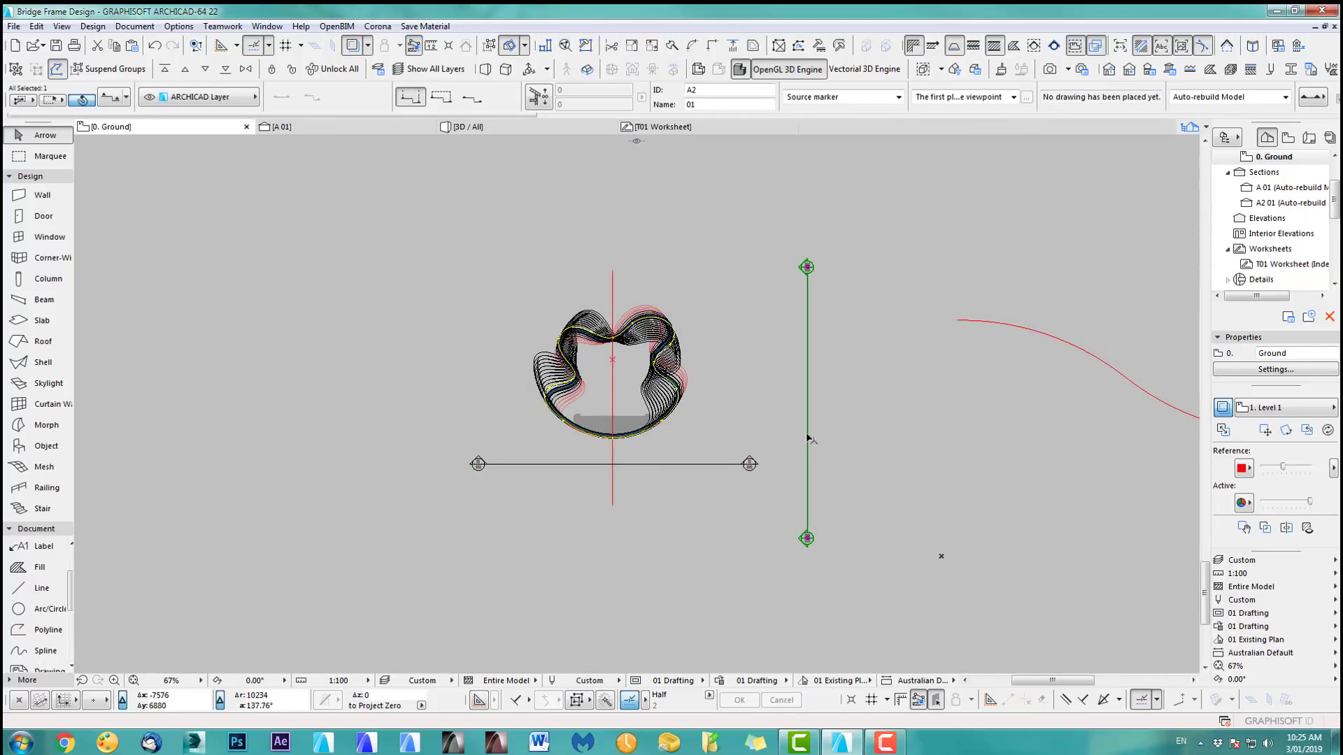
pyautogui.rightClick(735, 279)
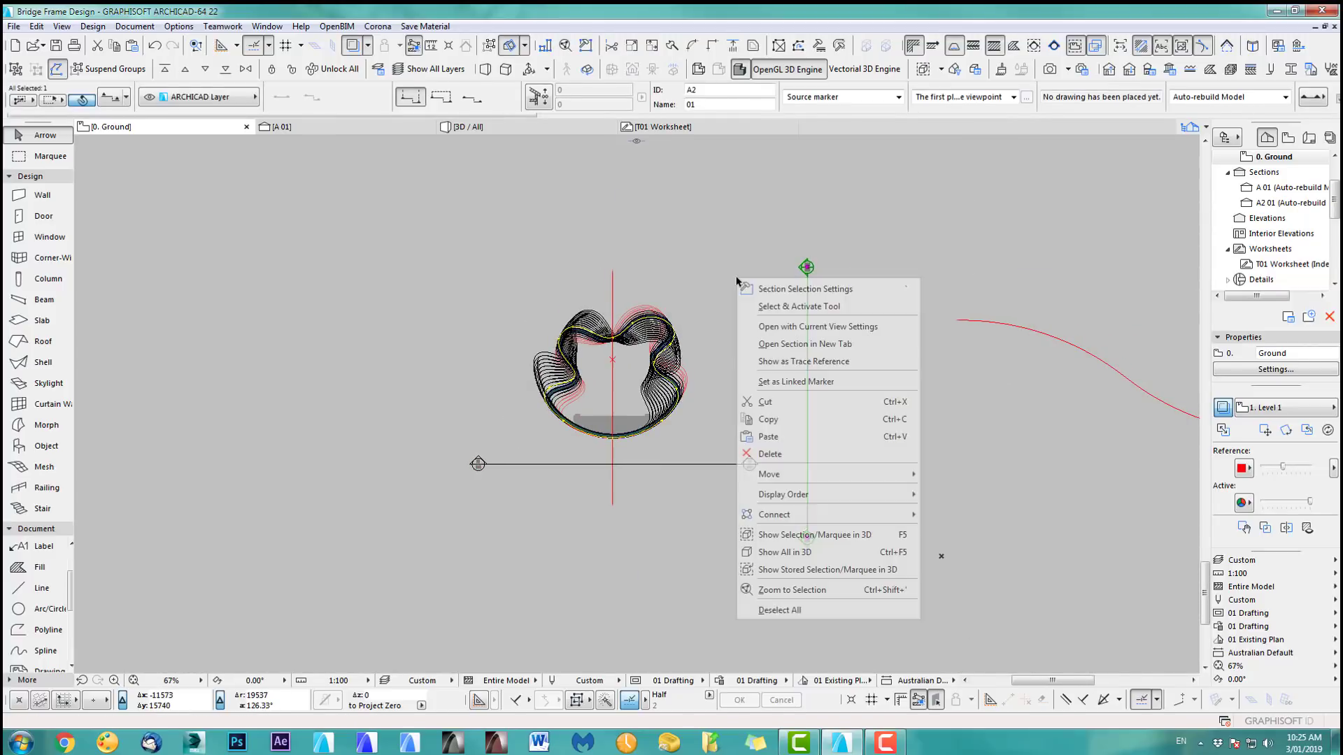
pyautogui.click(815, 328)
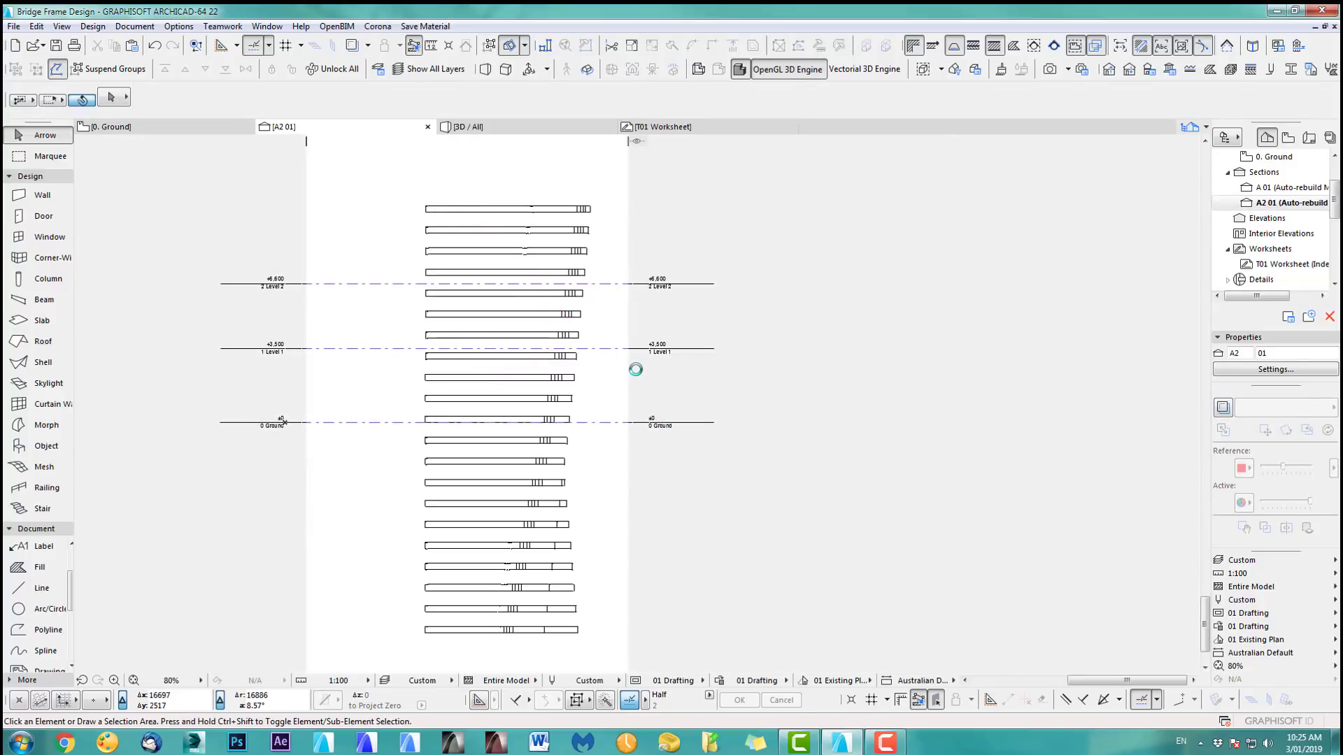
# Step: Select every shell in the A2 section and rotate the stack about 90° counterclockwise around its lower outer corner to lie flat
pyautogui.scroll(-3, 590, 493)
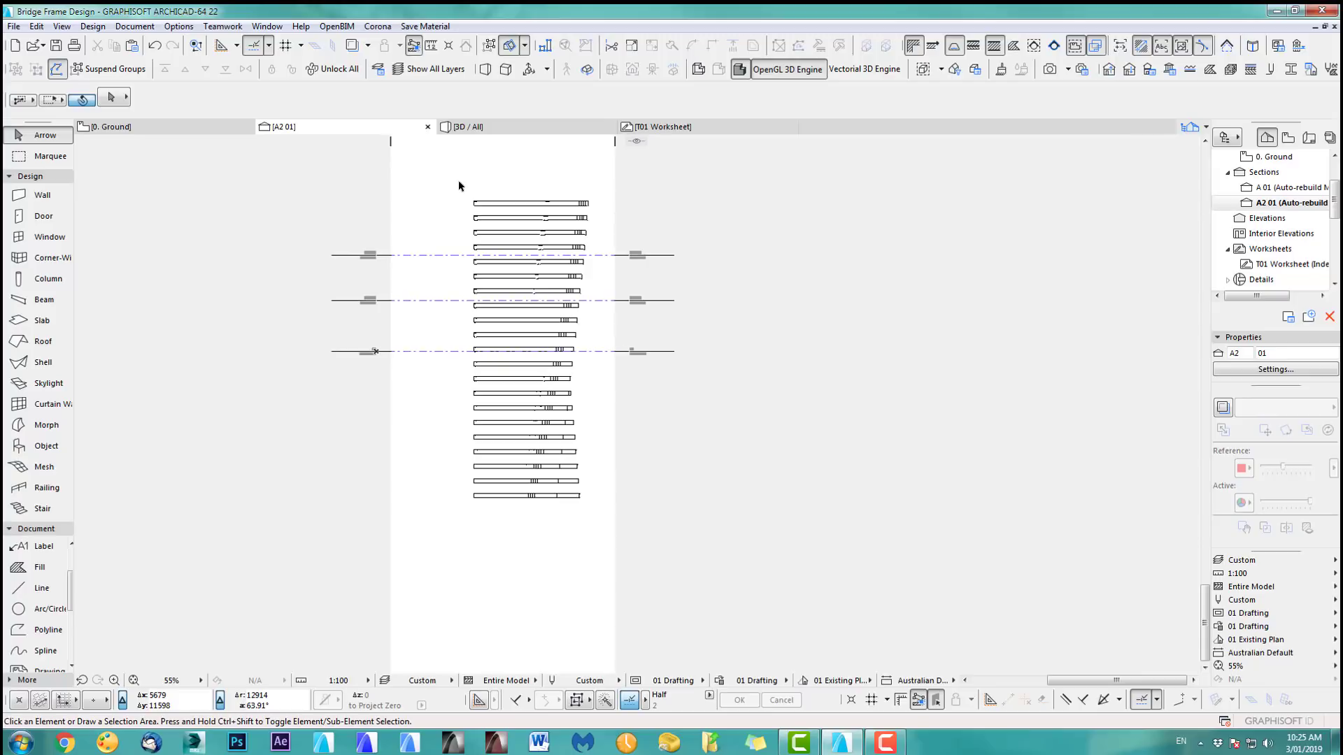
pyautogui.moveTo(459, 182); pyautogui.dragTo(552, 526)
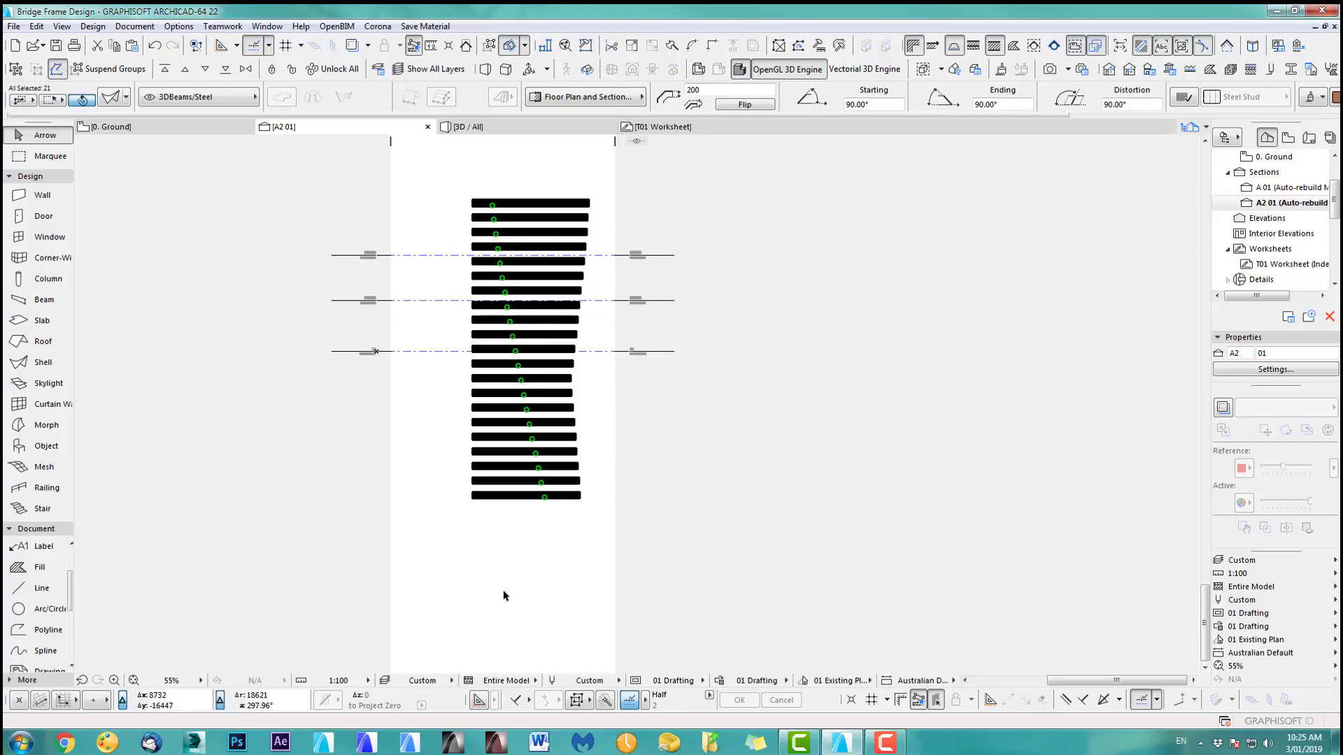
pyautogui.hotkey('ctrl', 'e')
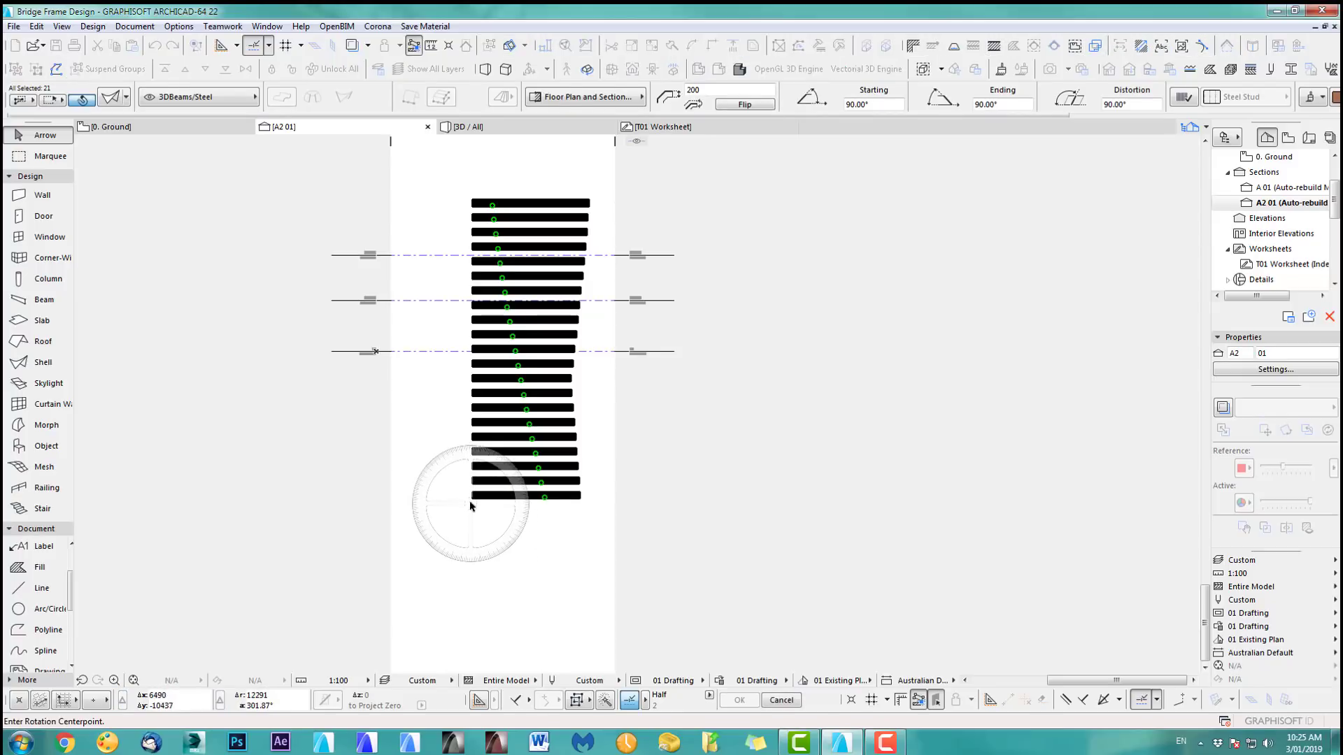
pyautogui.click(474, 498)
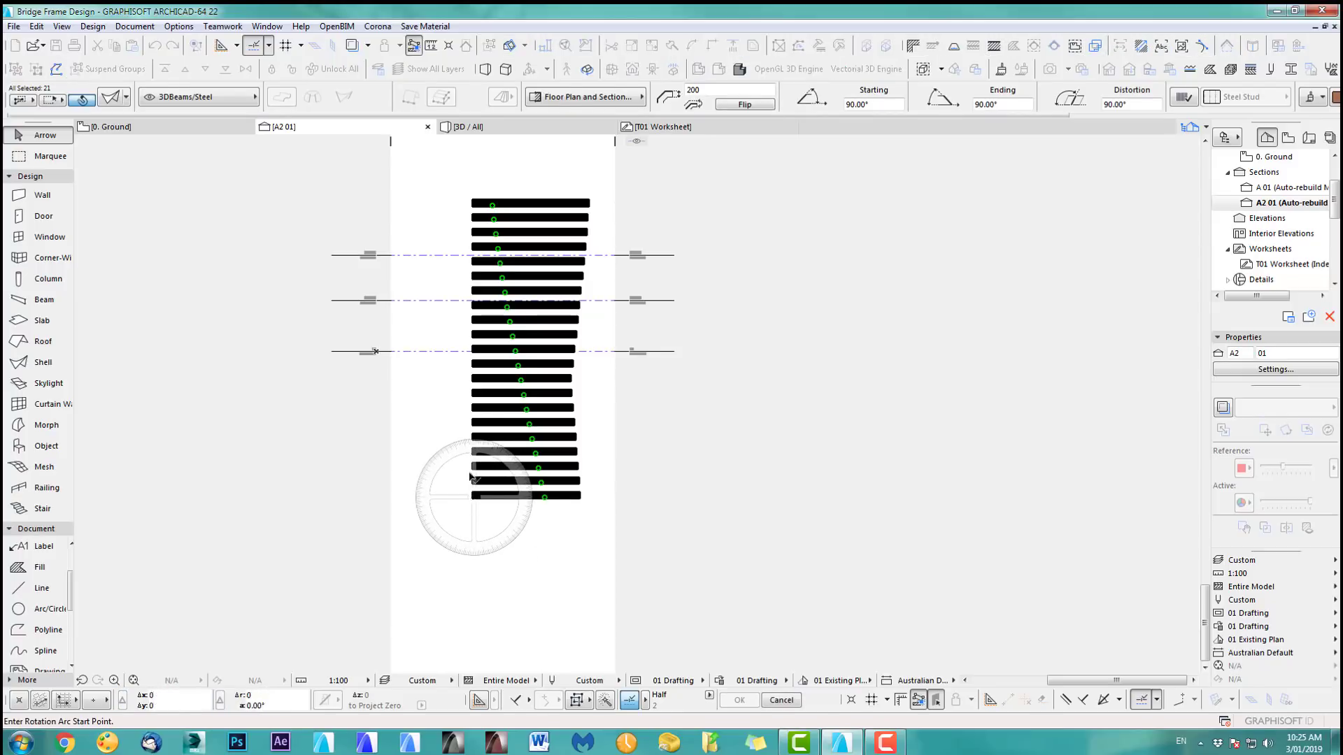
pyautogui.click(481, 170)
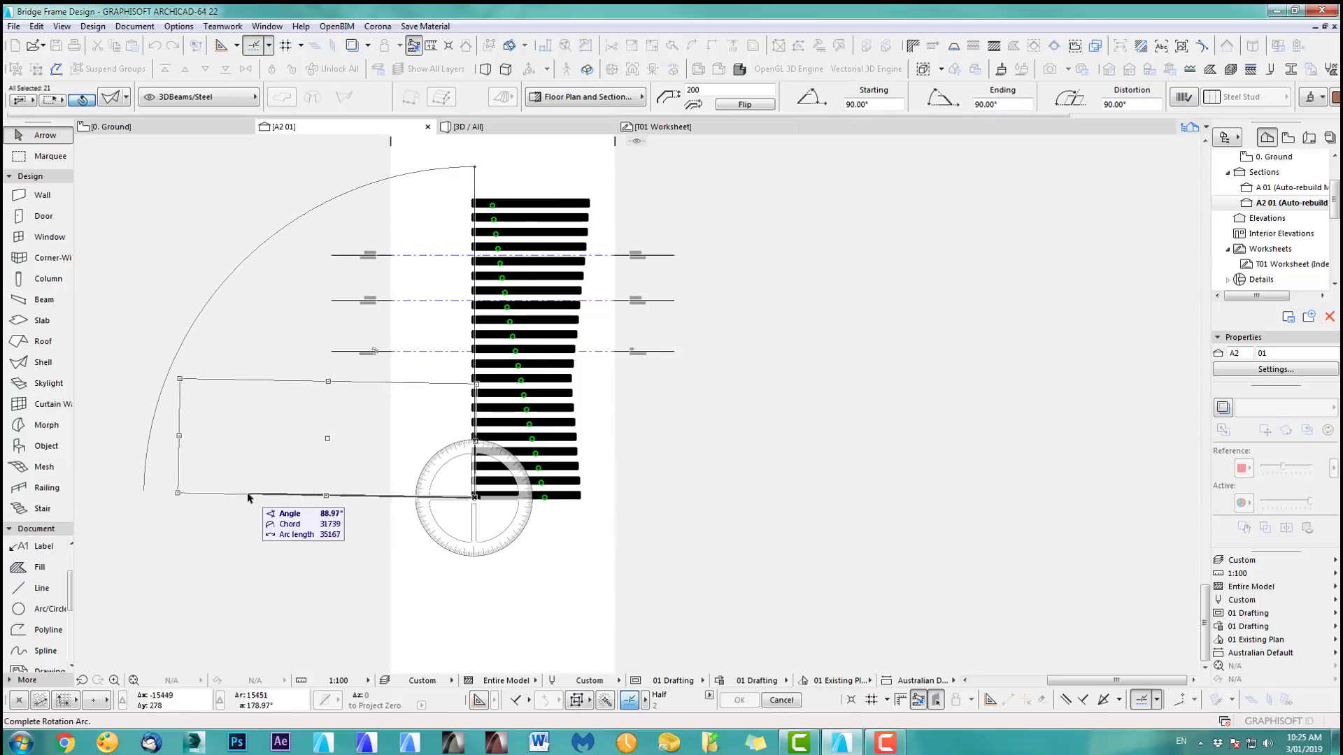
pyautogui.click(242, 502)
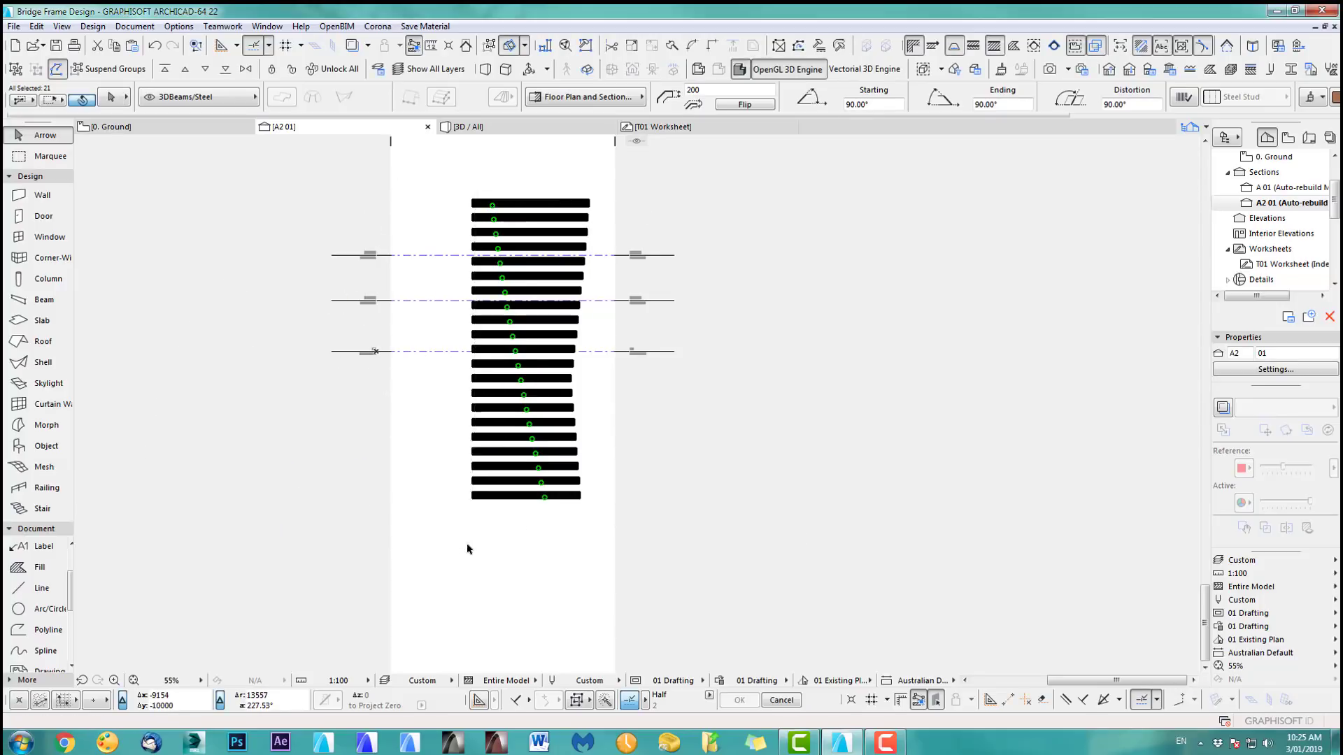
pyautogui.press('Escape')
# Step: Inspect the laid-down ring stack on the floor plan and from another angle in the 3D view
pyautogui.press('F2')
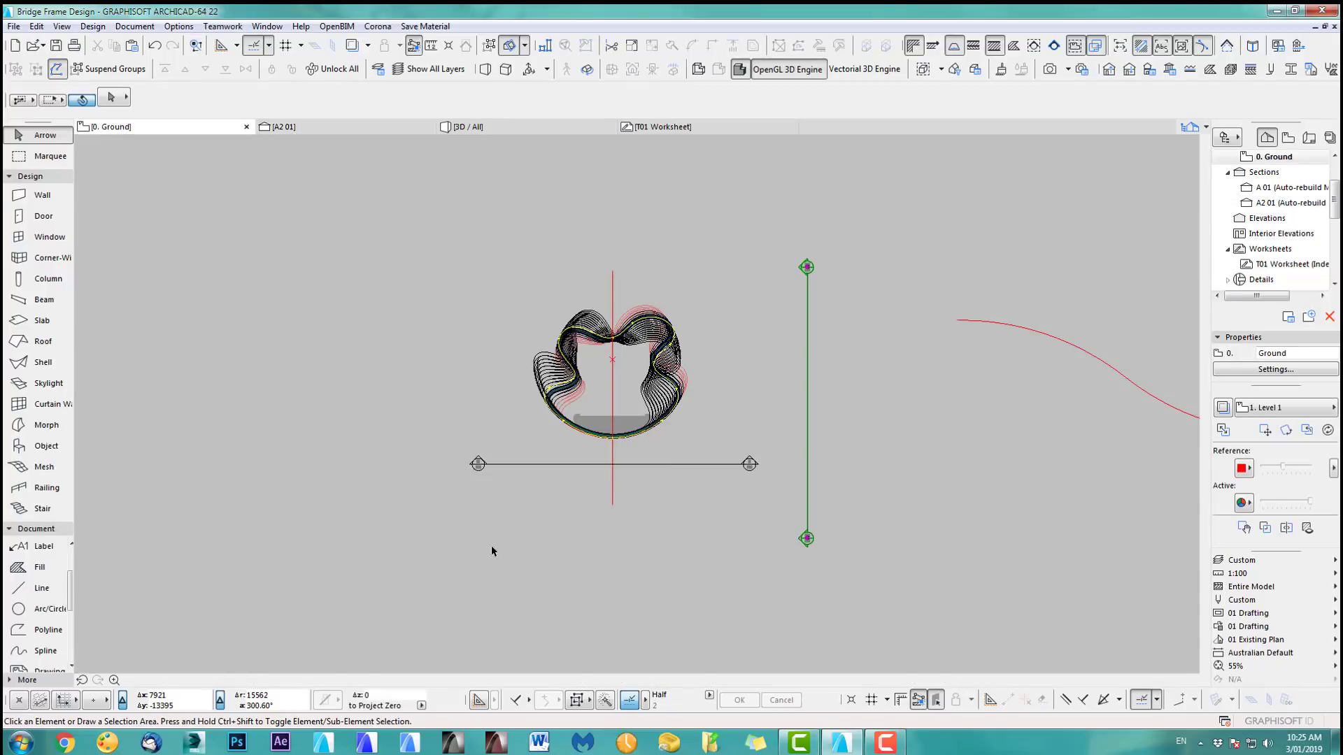
pyautogui.click(642, 461)
pyautogui.scroll(-3, 681, 519)
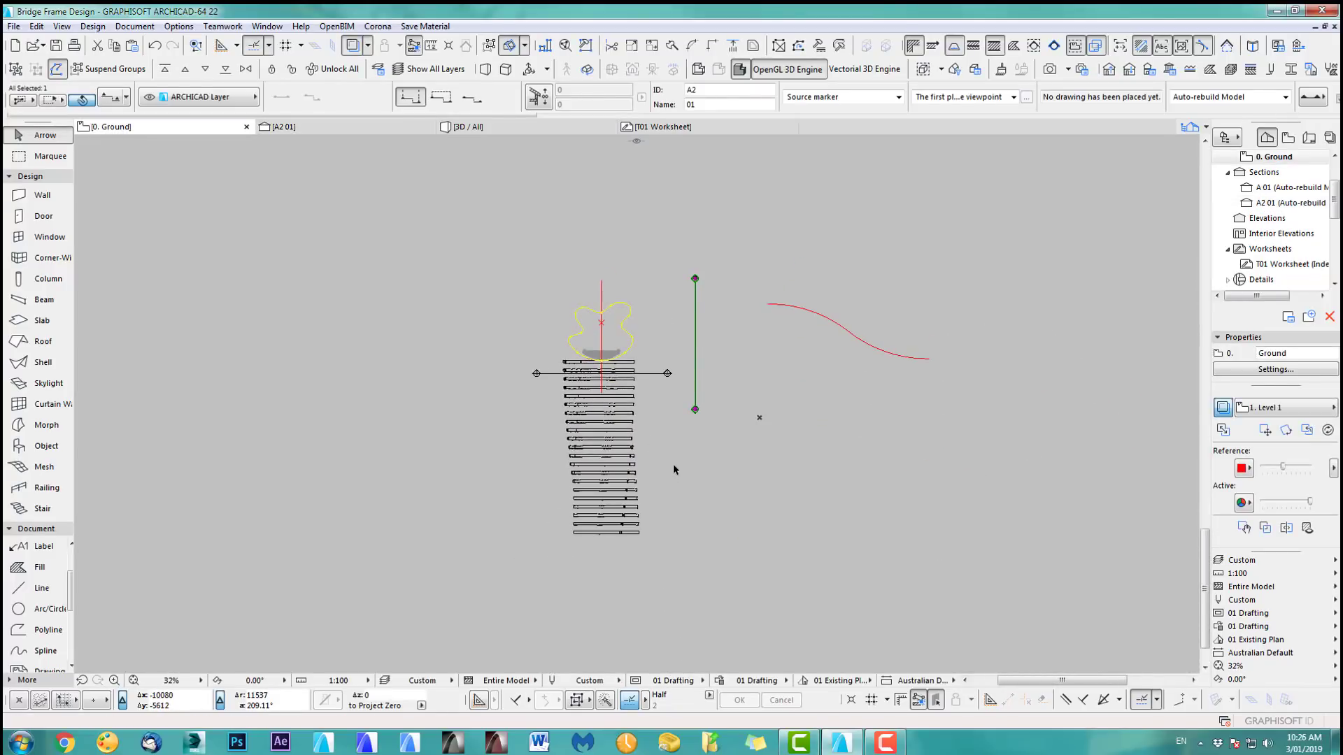
pyautogui.press('F3')
pyautogui.moveTo(627, 481); pyautogui.dragTo(459, 496)
pyautogui.press('F2')
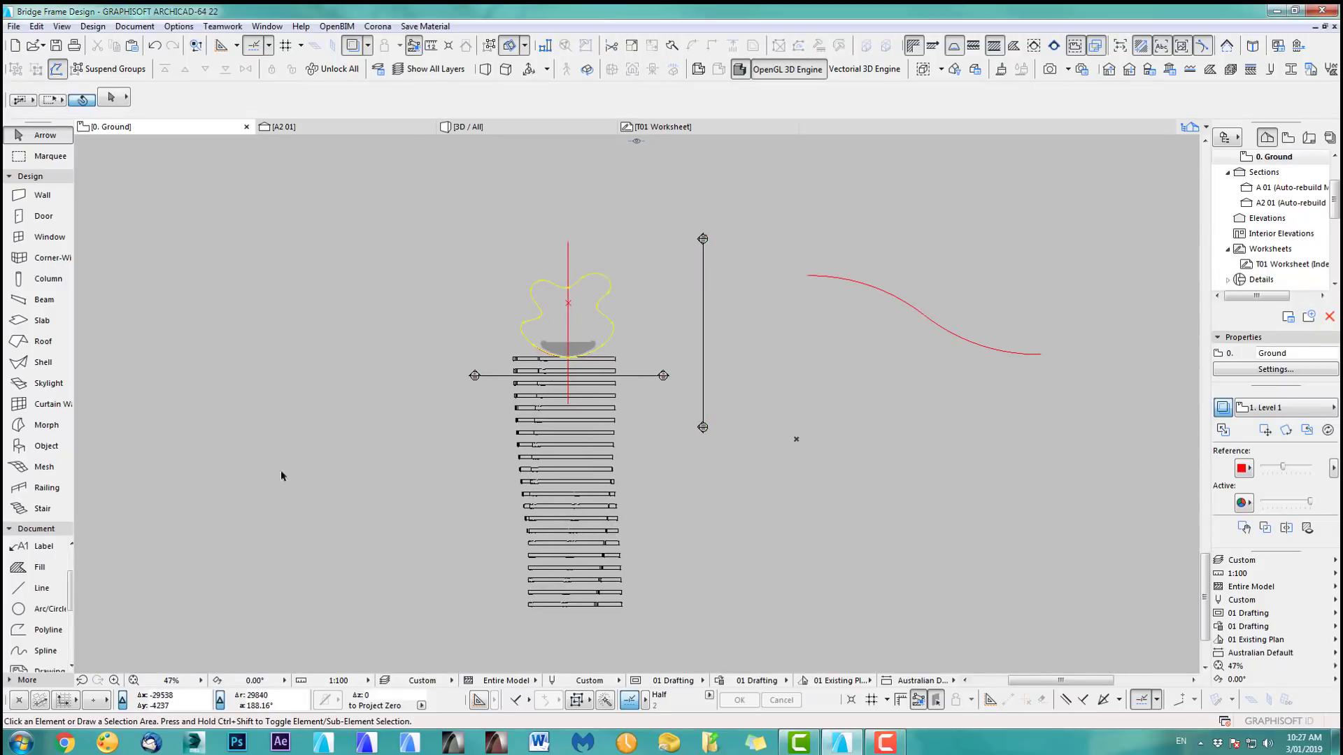
# Step: Select all shells on the floor plan and move the stack clear of the profile, above the start of the red curve
pyautogui.click(42, 363)
pyautogui.hotkey('ctrl', 'a')
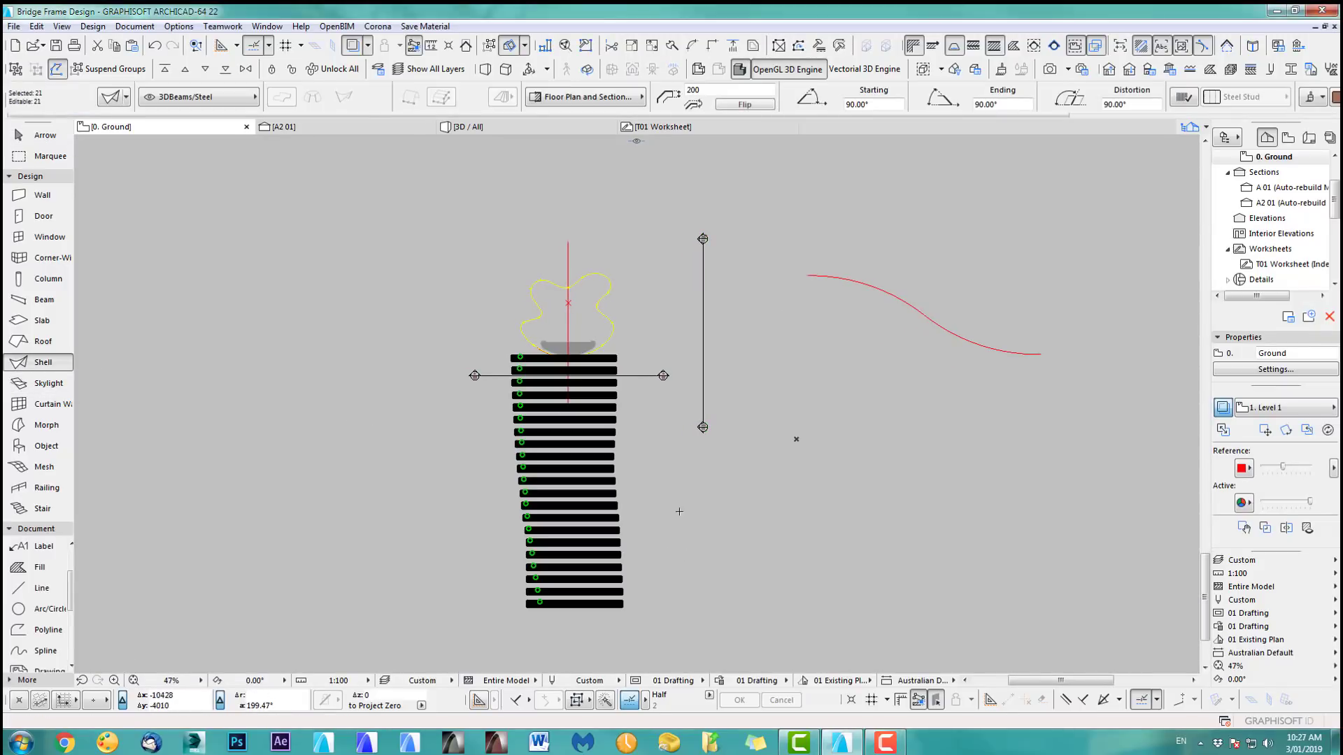
pyautogui.hotkey('ctrl', 'd')
pyautogui.click(574, 550)
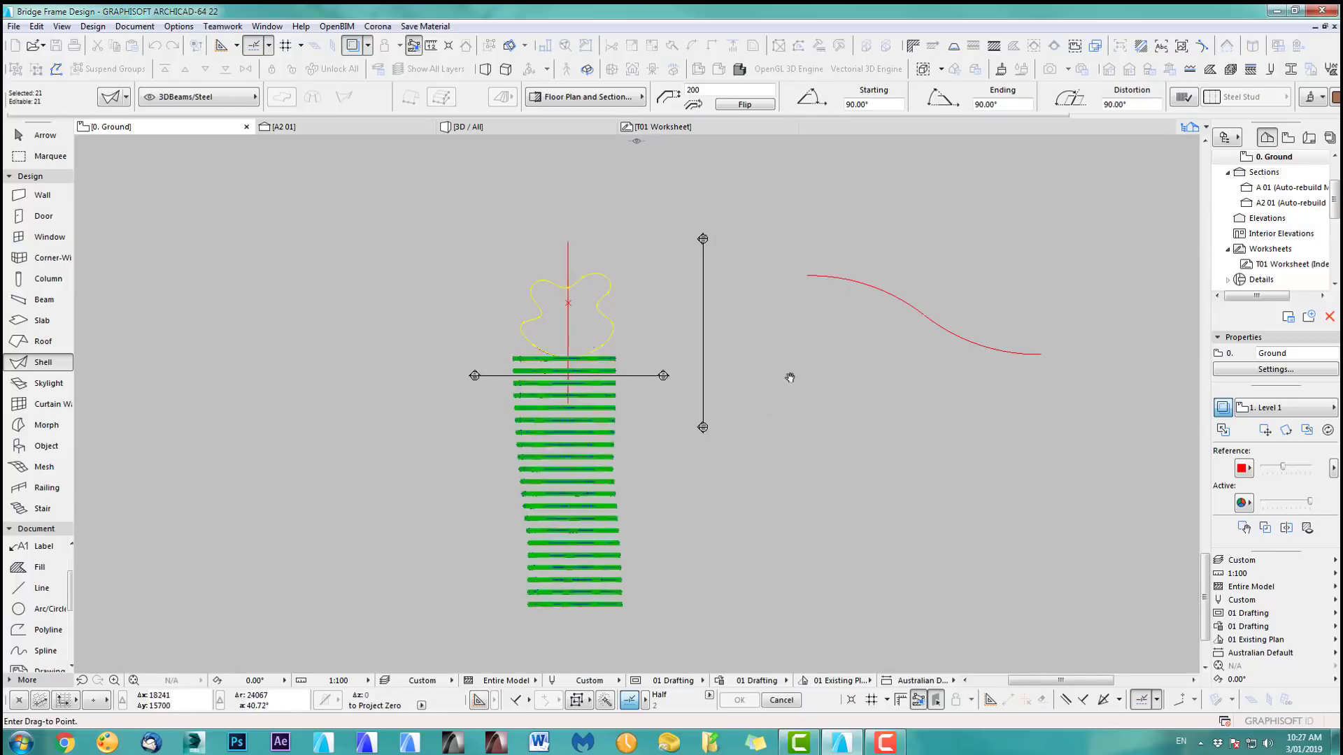
pyautogui.moveTo(791, 375); pyautogui.dragTo(682, 628, button='middle')
pyautogui.click(724, 435)
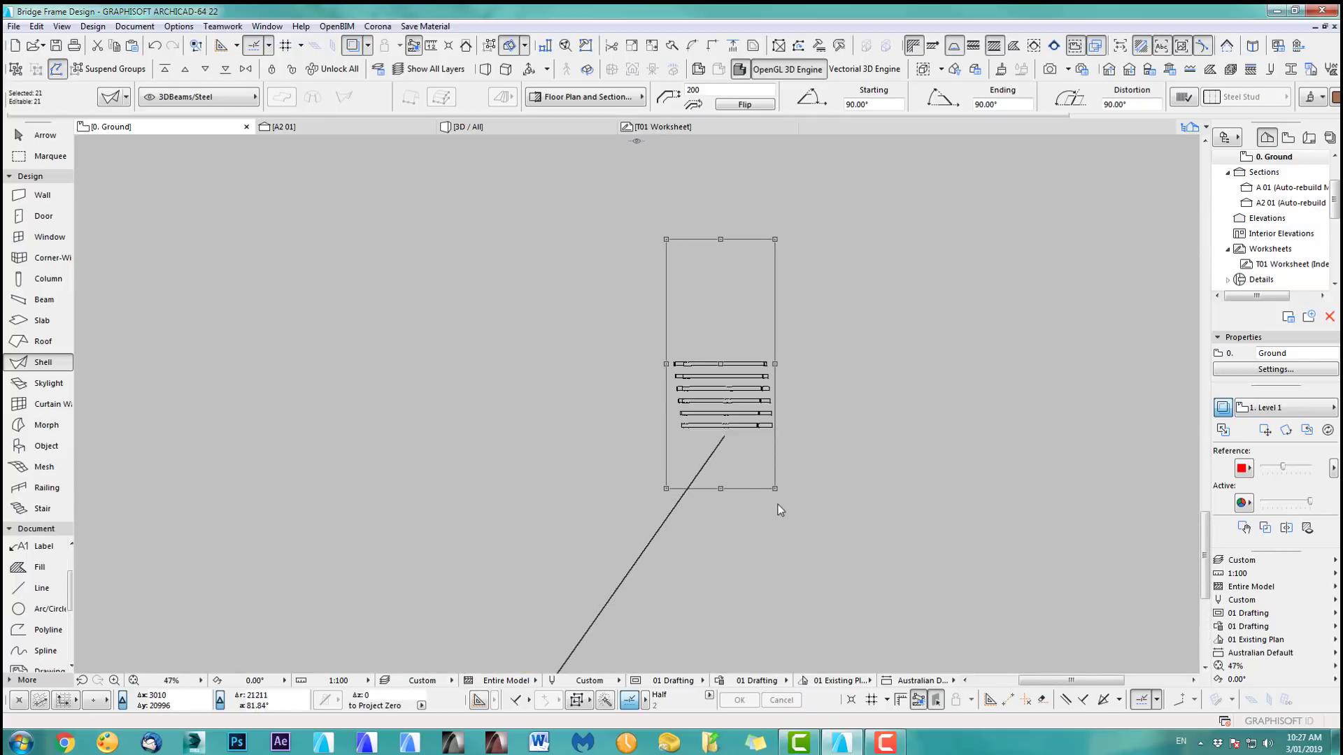
# Step: Rotate the selected shell stack -90° on the floor plan around a point just below its lower end
pyautogui.hotkey('ctrl', 'e')
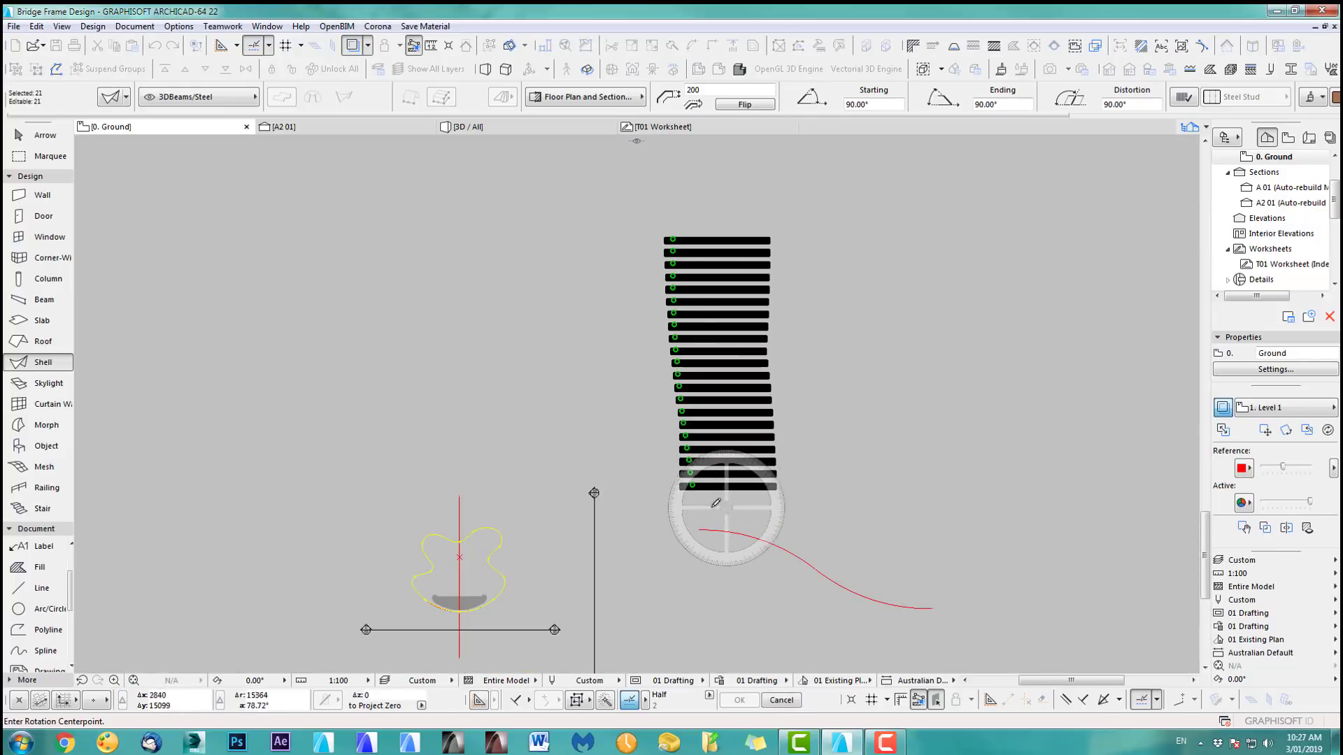
pyautogui.click(709, 506)
pyautogui.click(710, 389)
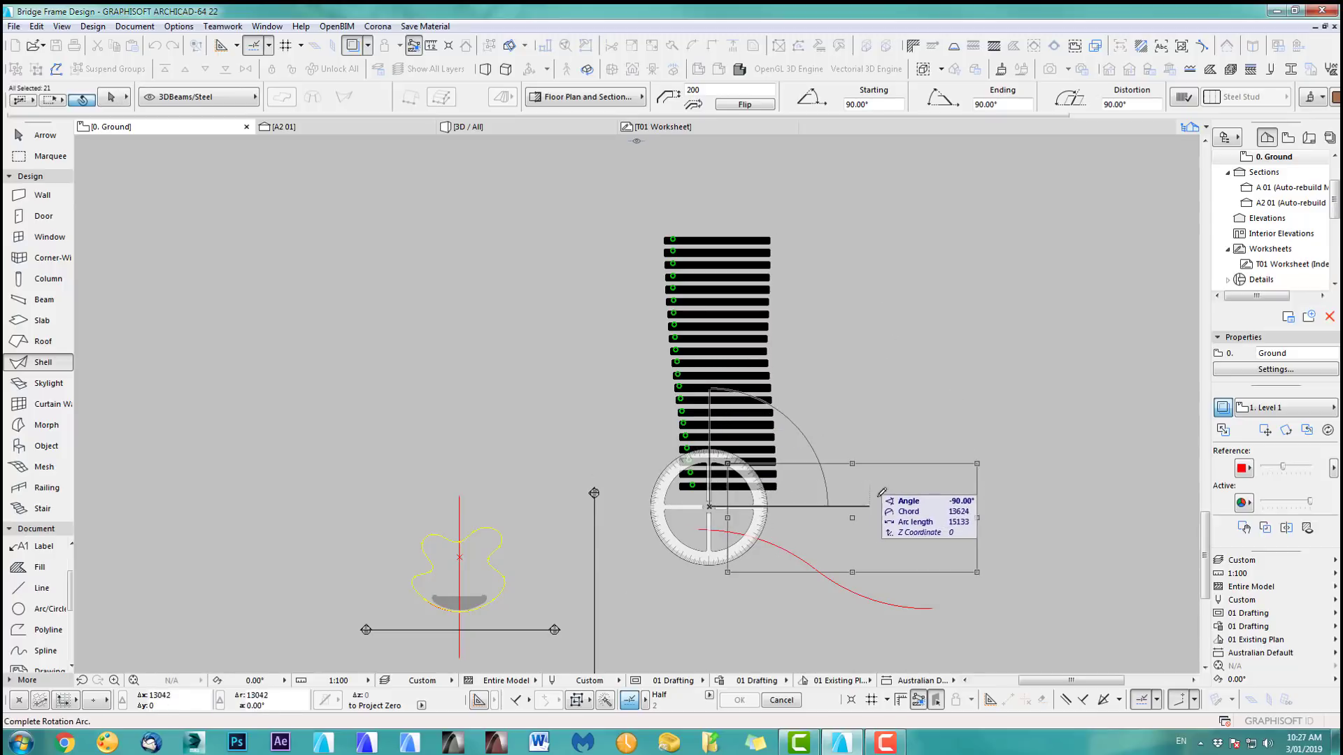
pyautogui.click(879, 506)
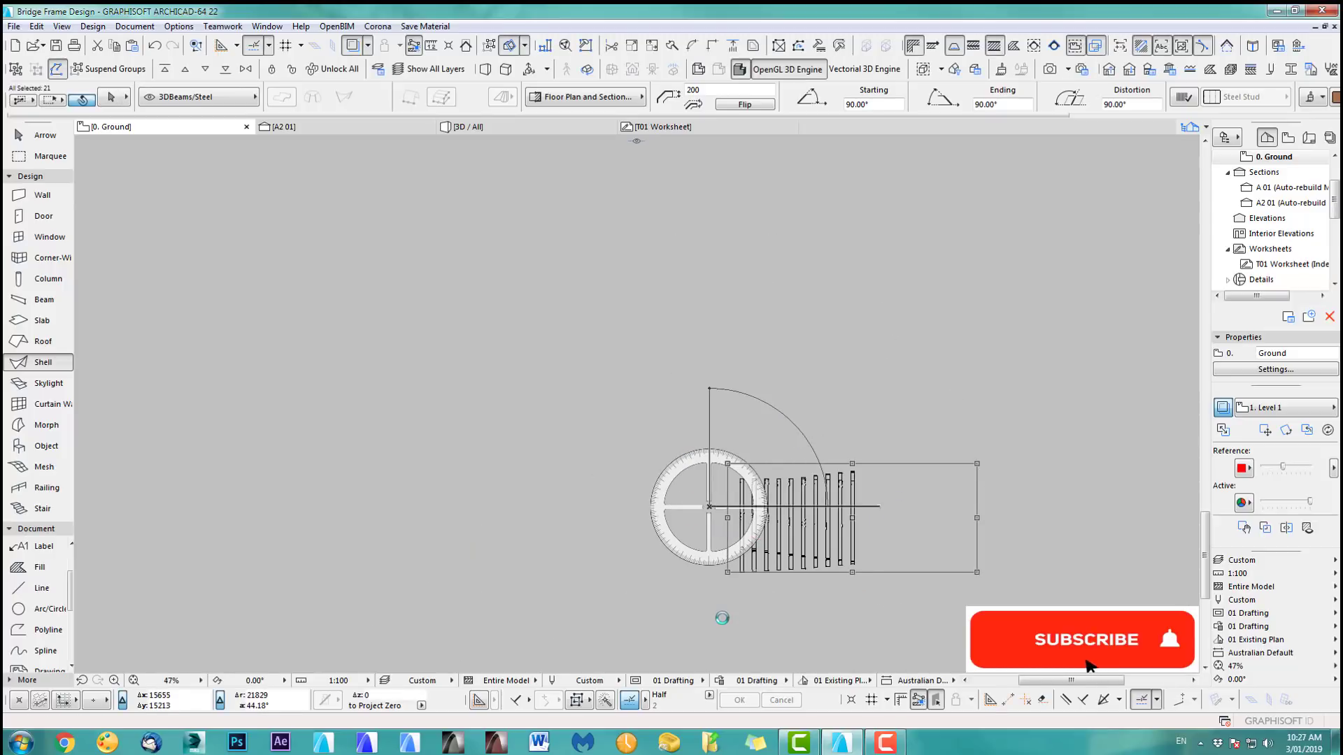
# Step: Move the rotated shell row above the red curve, near its starting end, and deselect the shells
pyautogui.hotkey('ctrl', 'd')
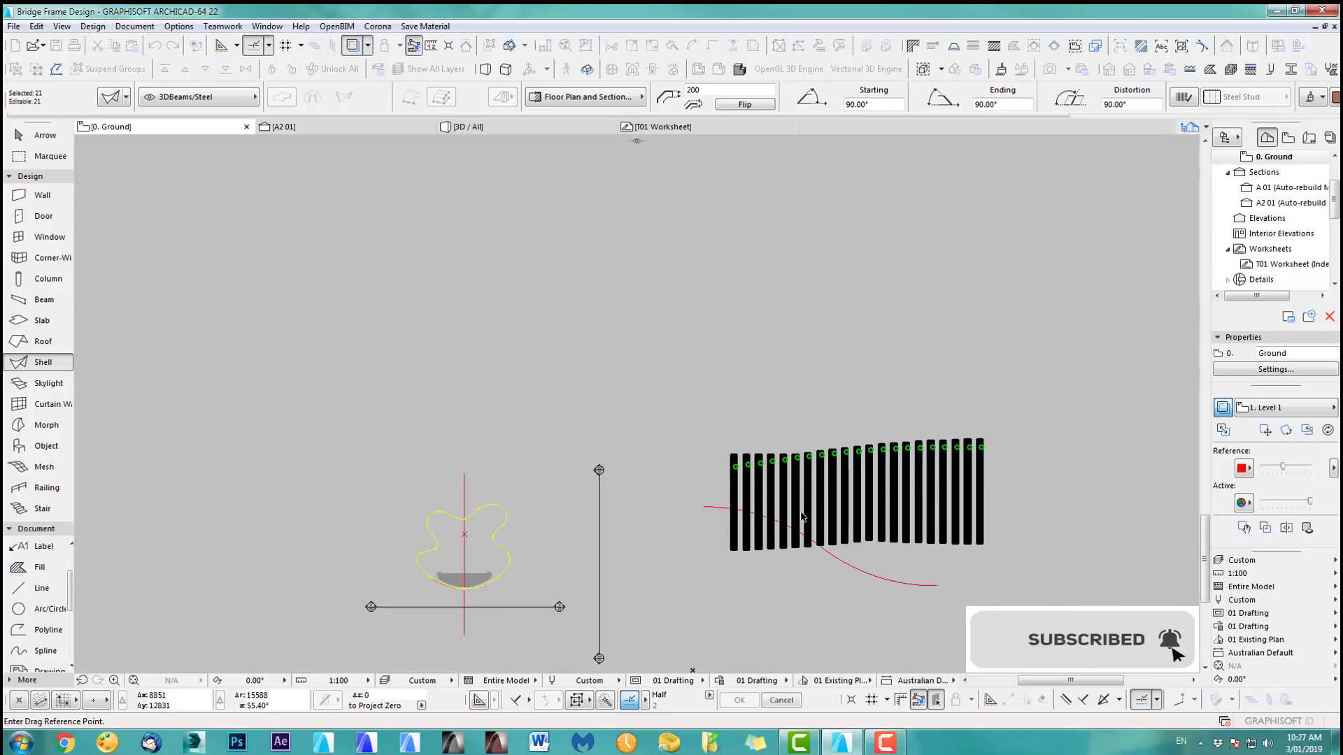
pyautogui.click(801, 513)
pyautogui.click(777, 420)
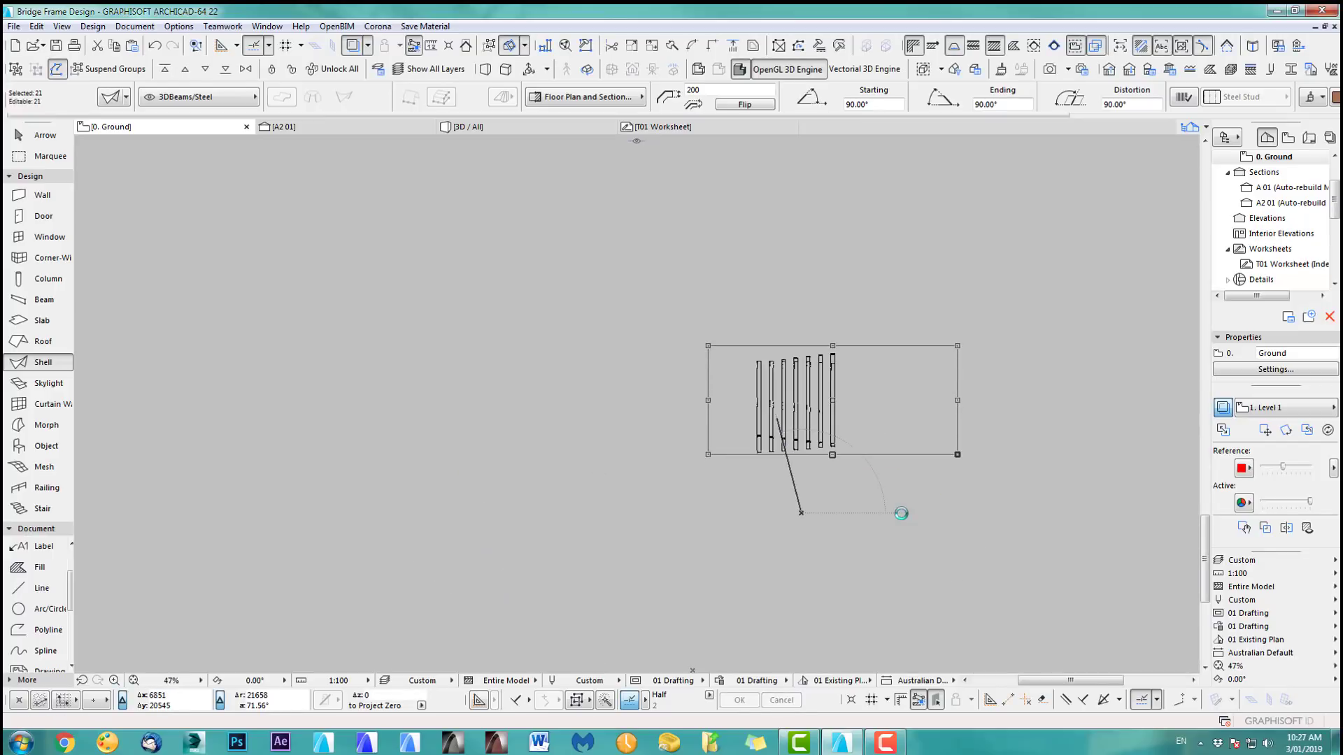
pyautogui.press('Escape')
# Step: Draw a vertical line straight down from the starting end of the red curve with the Line tool
pyautogui.scroll(5, 791, 542)
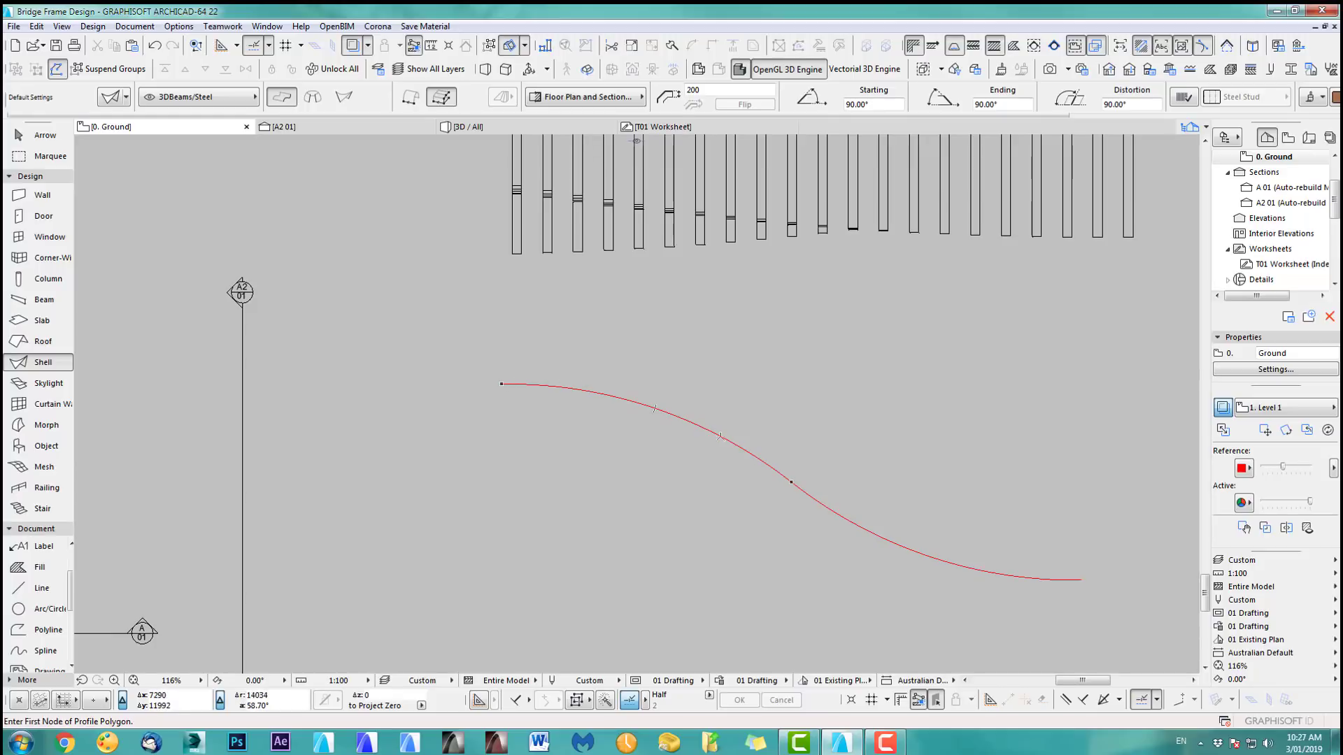
pyautogui.scroll(-3, 855, 507)
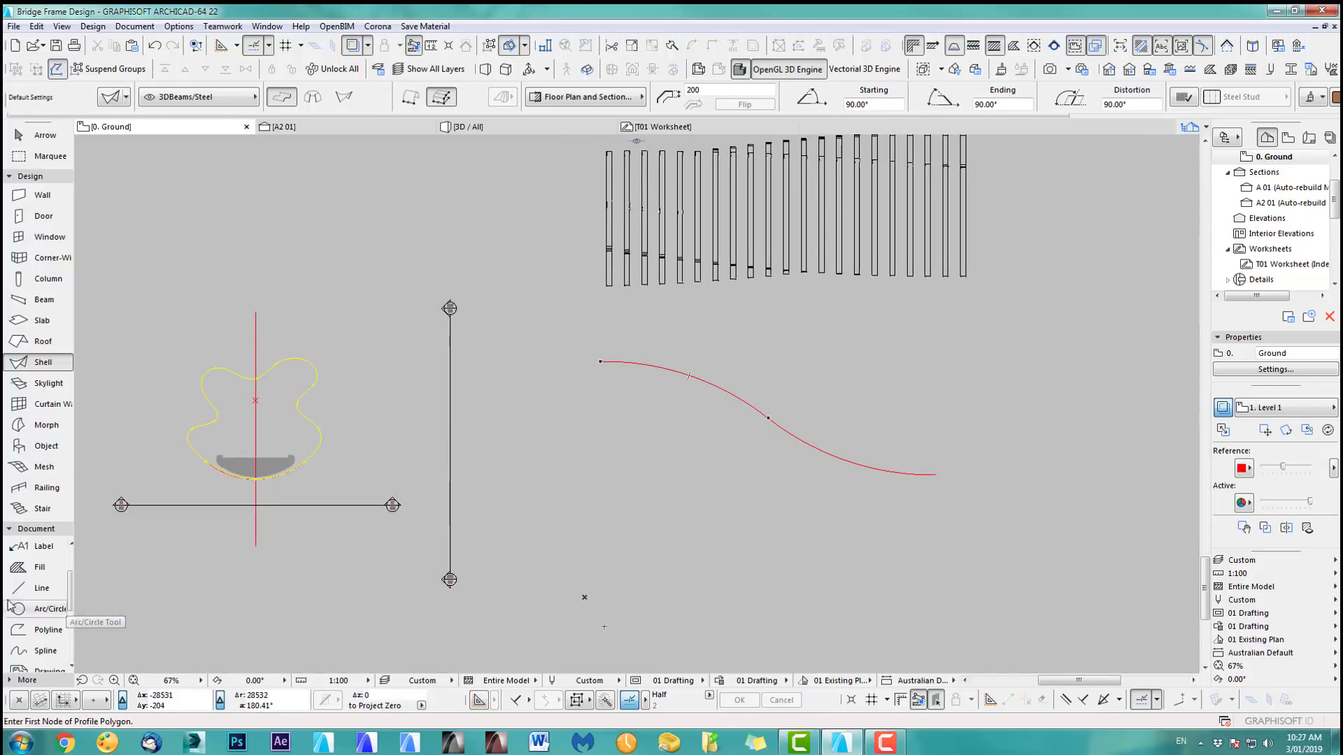
pyautogui.click(42, 588)
pyautogui.scroll(4, 605, 374)
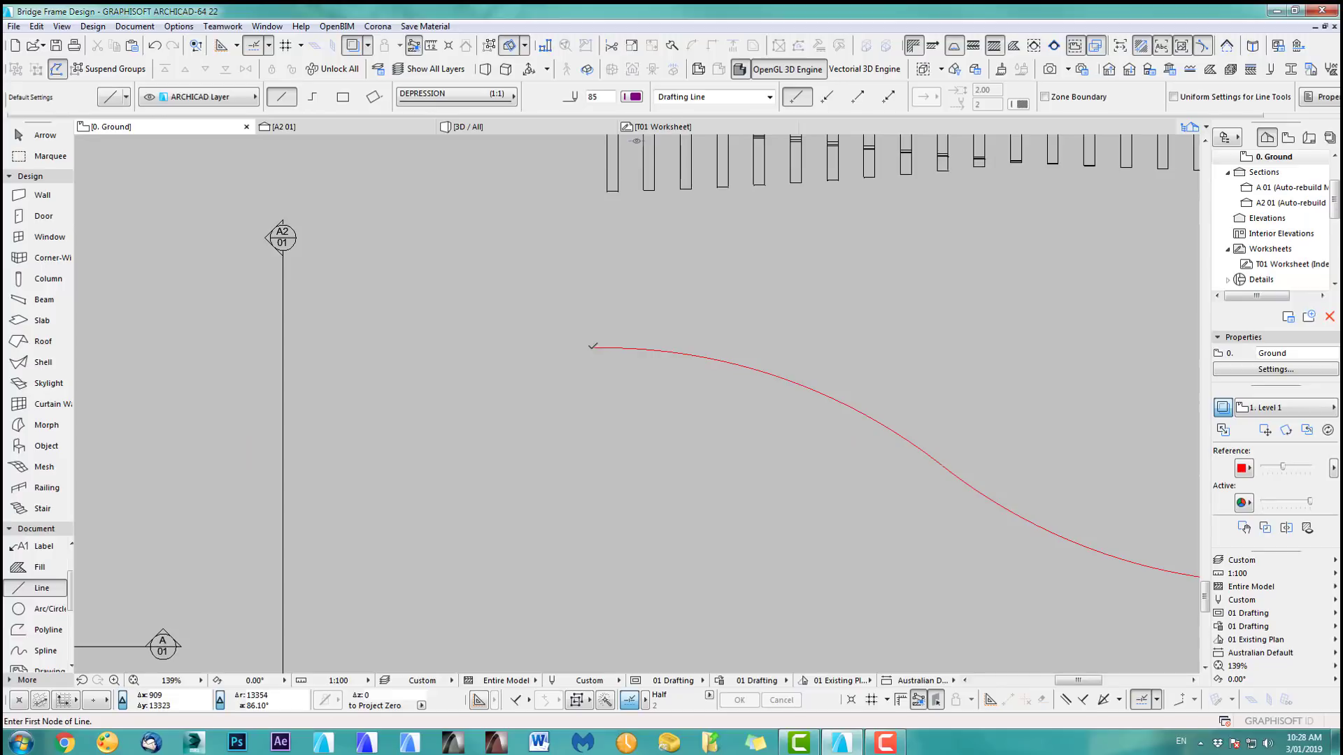
pyautogui.click(595, 347)
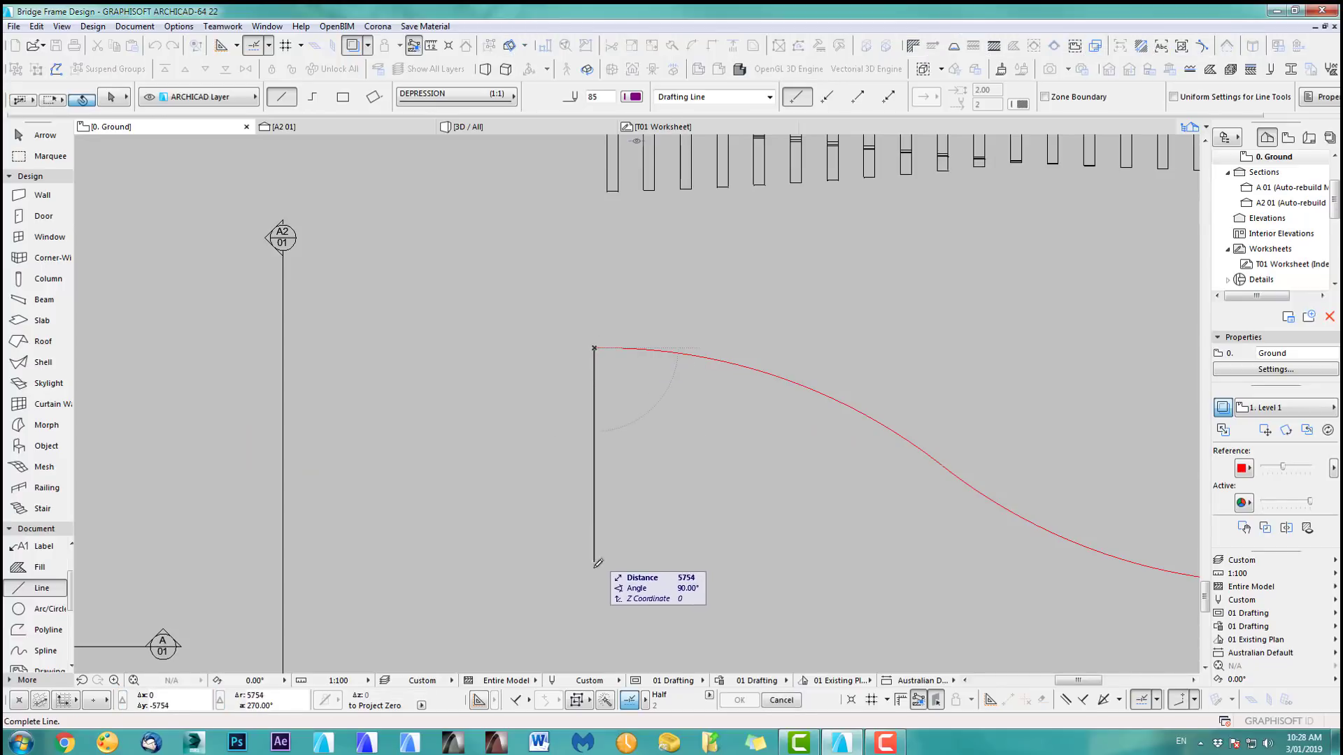
pyautogui.click(597, 616)
pyautogui.scroll(-4, 599, 594)
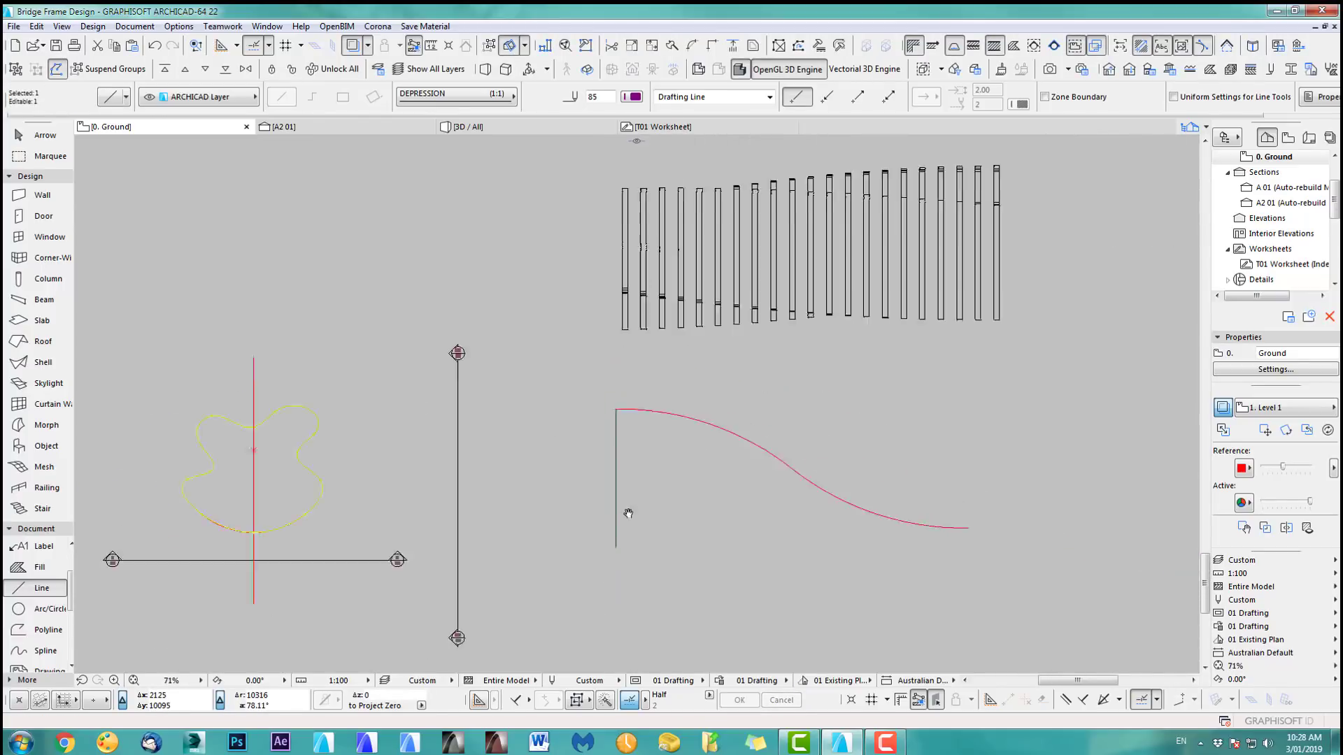
# Step: Stretch the vertical line's upper end about 7560 upward past the curve's starting point
pyautogui.click(597, 472)
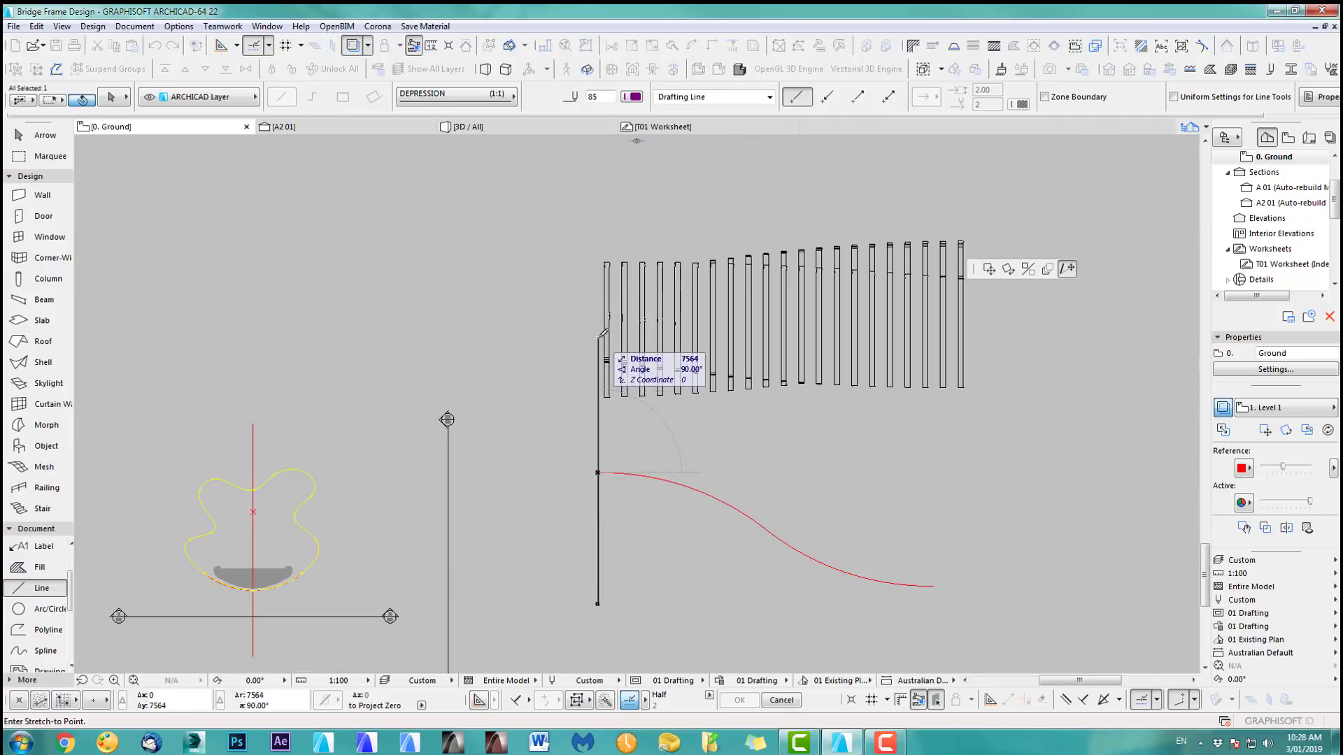
pyautogui.click(598, 337)
pyautogui.moveTo(621, 503); pyautogui.dragTo(598, 502, button='middle')
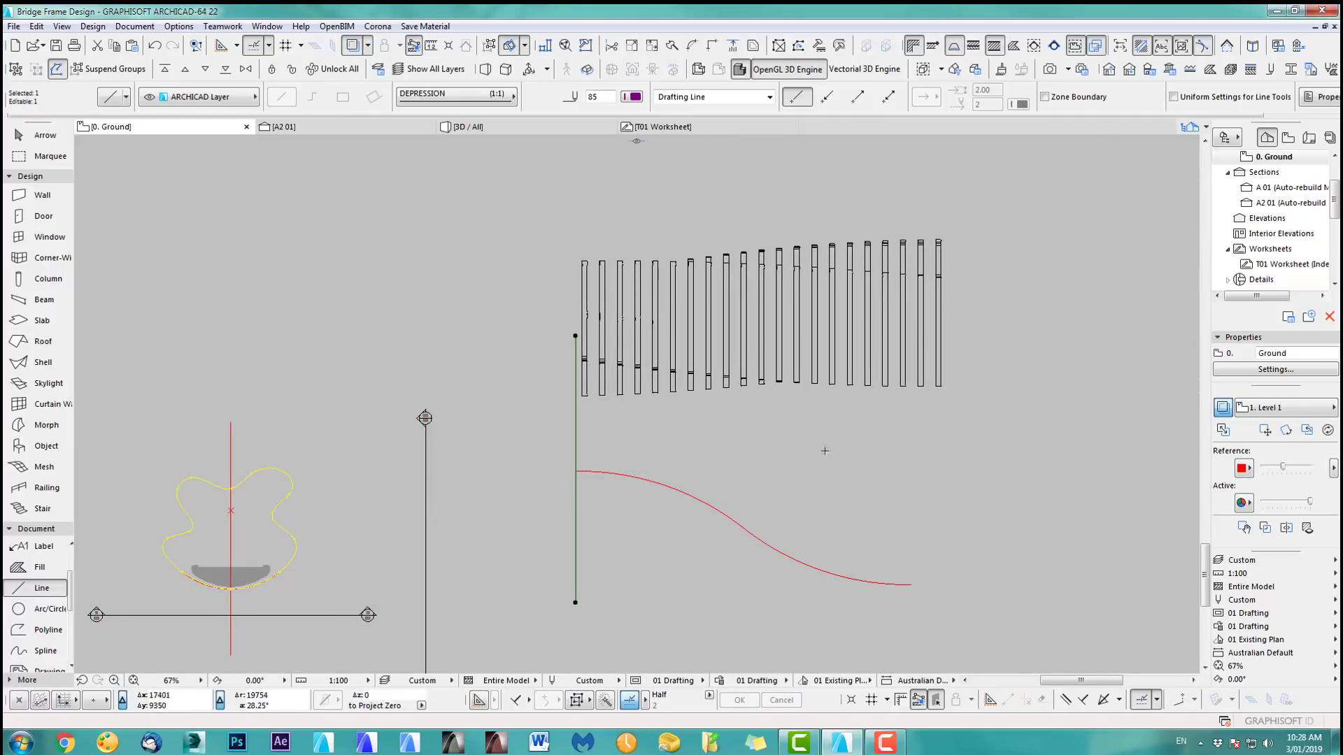
# Step: Set up a Multiply of the vertical line using Drag with Distribute, 20 copies, picking the path before input and rotating copies to the path
pyautogui.hotkey('ctrl', 'u')
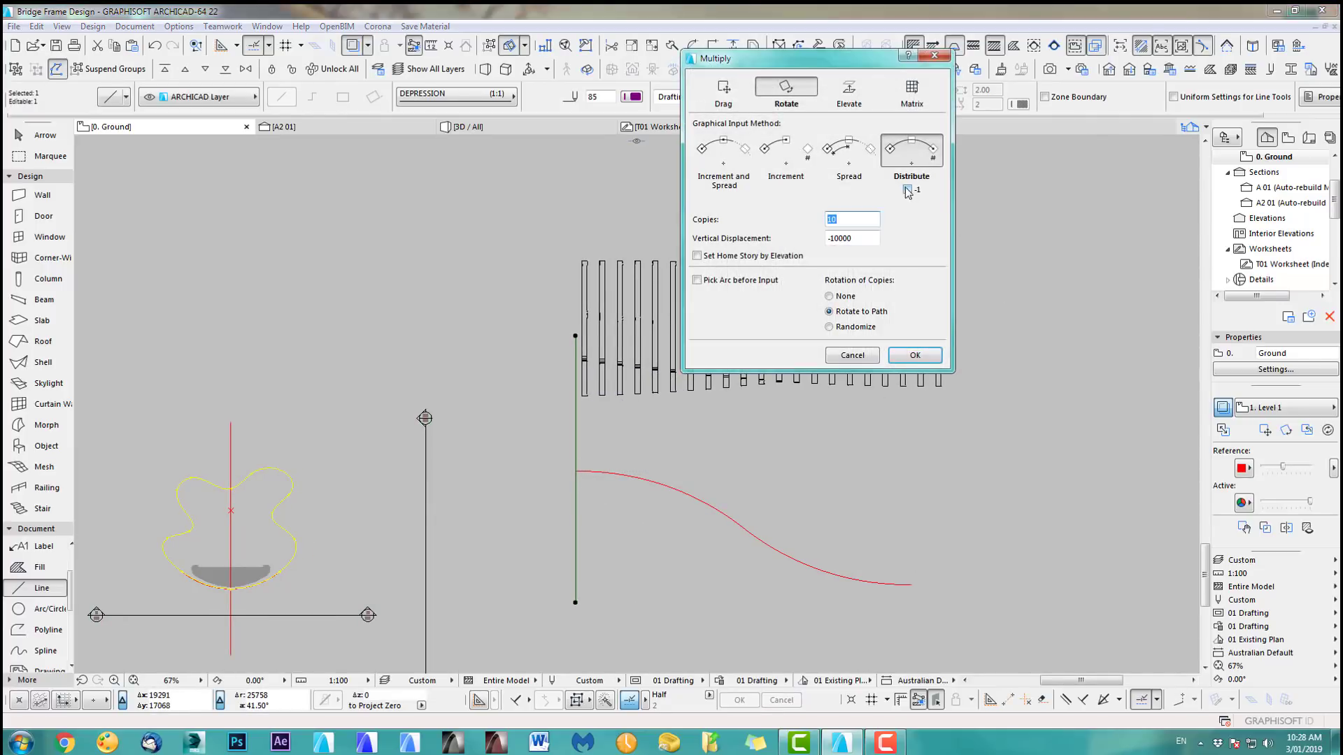
pyautogui.click(735, 94)
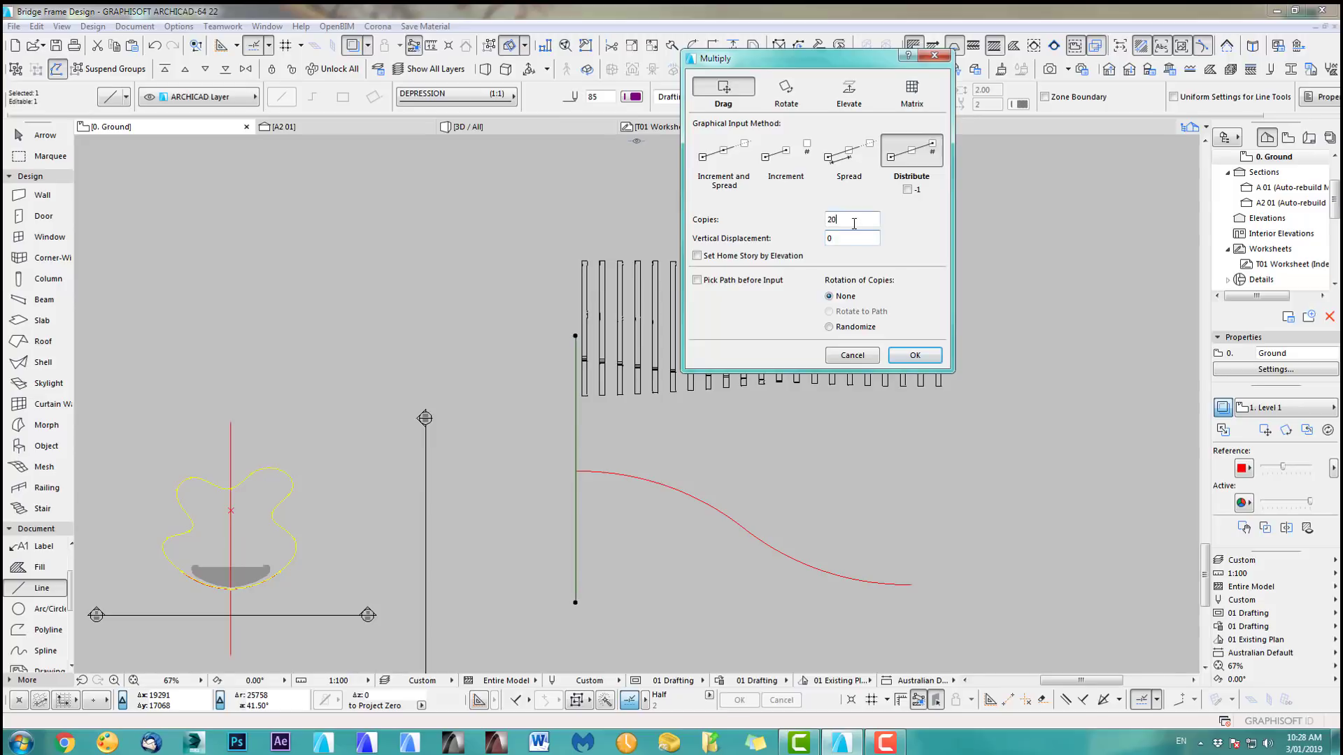
pyautogui.click(720, 282)
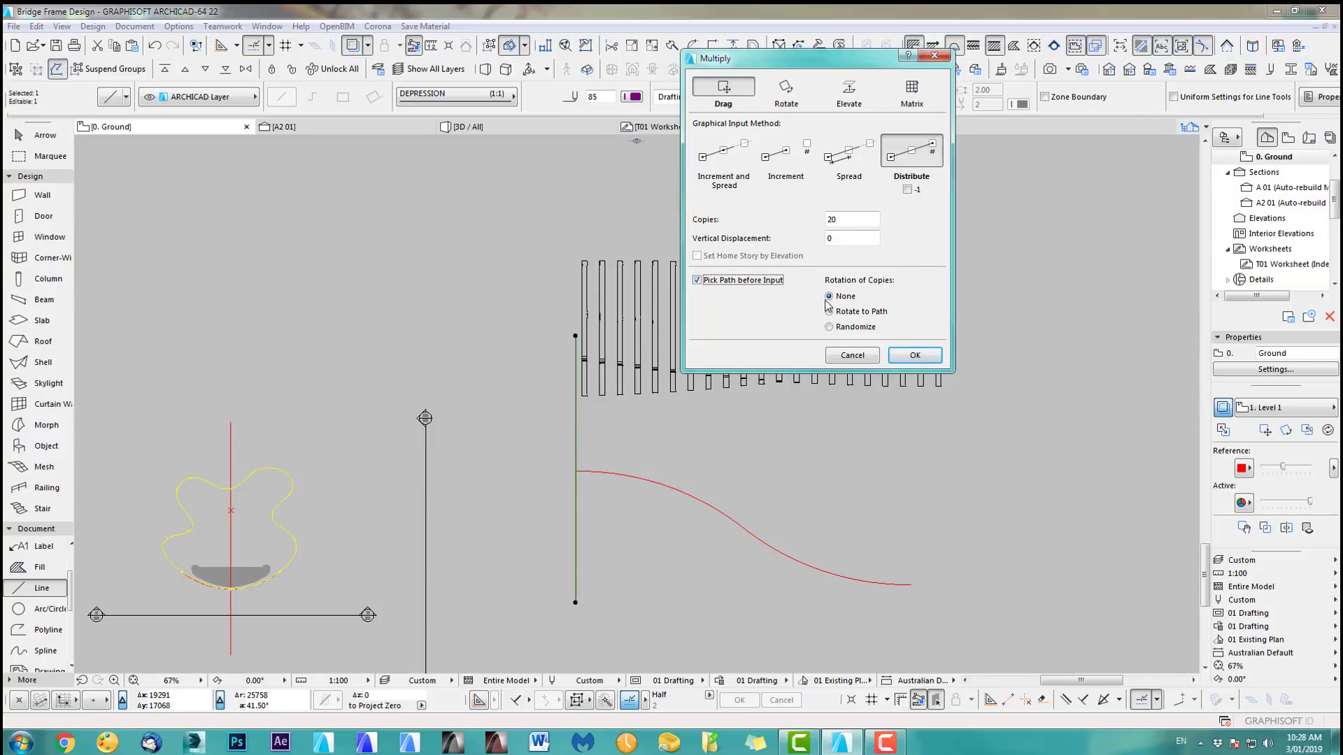
pyautogui.click(856, 315)
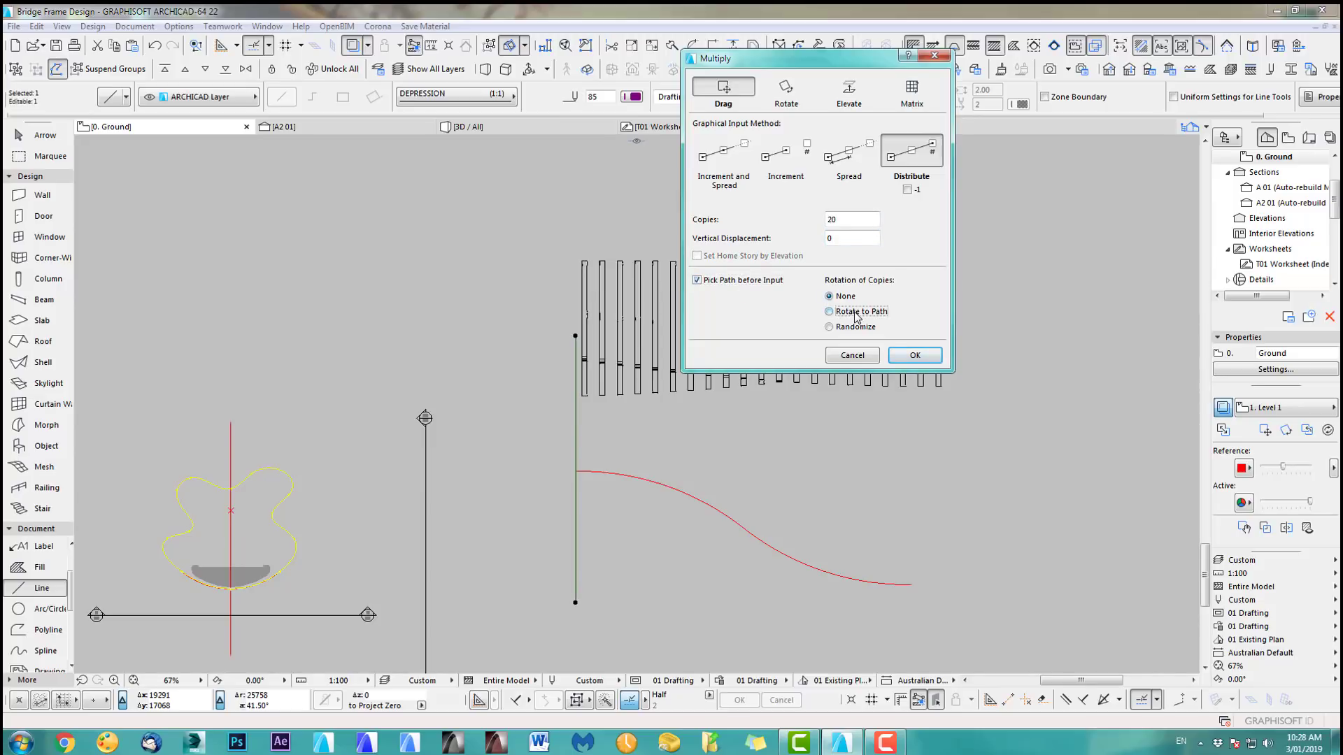
pyautogui.click(916, 353)
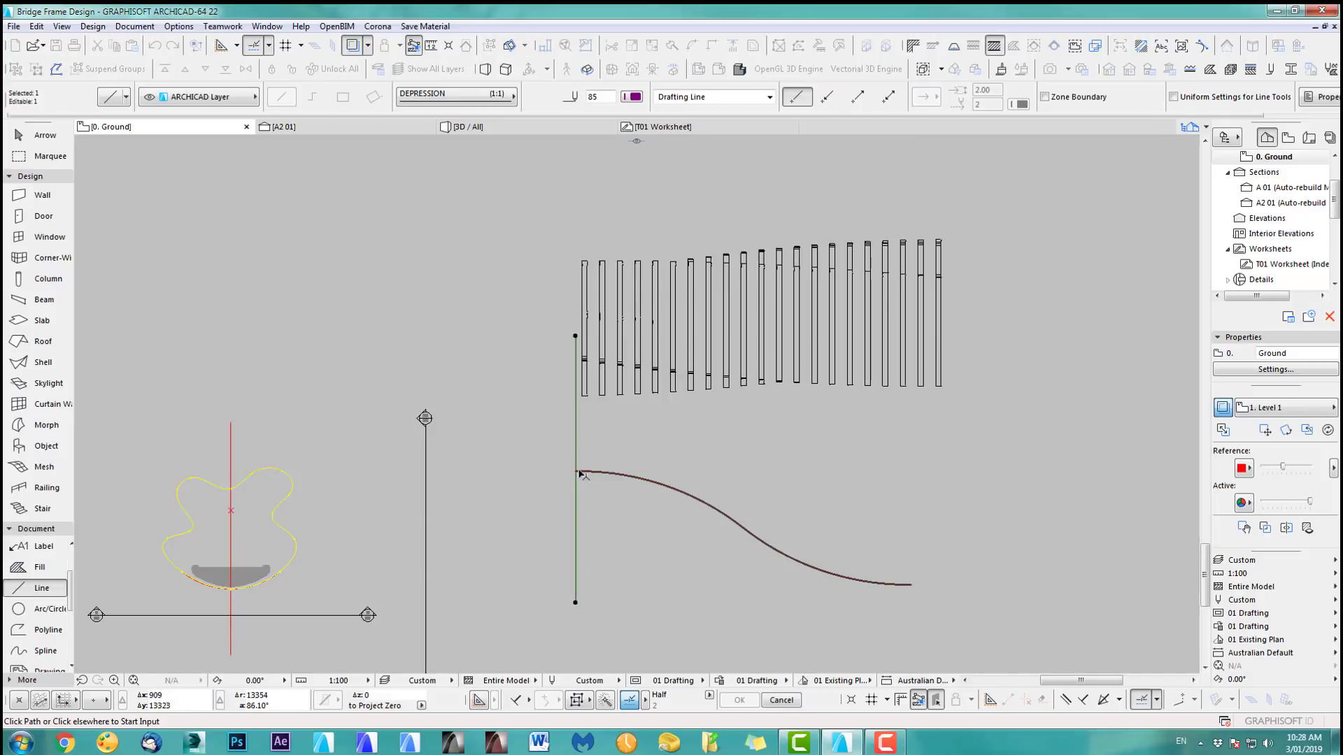
# Step: Distribute the line copies along the red curve from its starting end to its far endpoint, and deselect the line
pyautogui.click(581, 473)
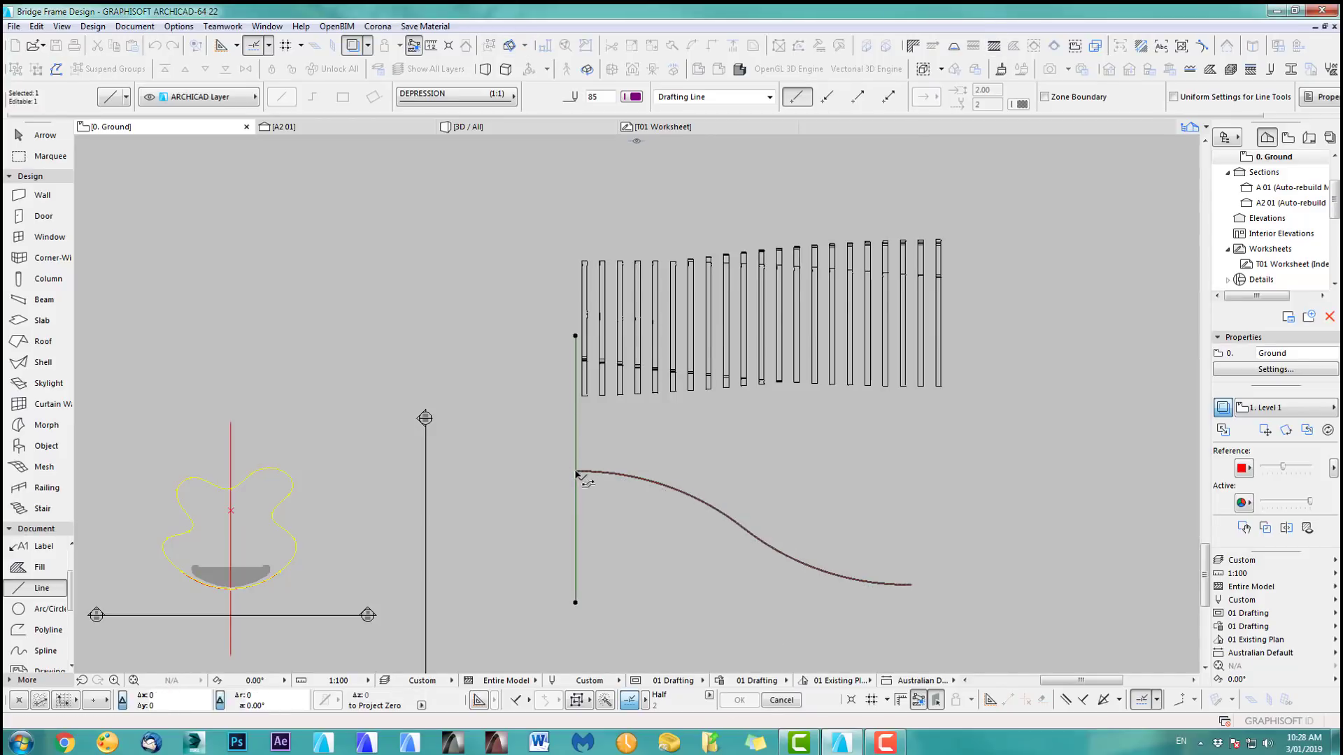
pyautogui.click(576, 472)
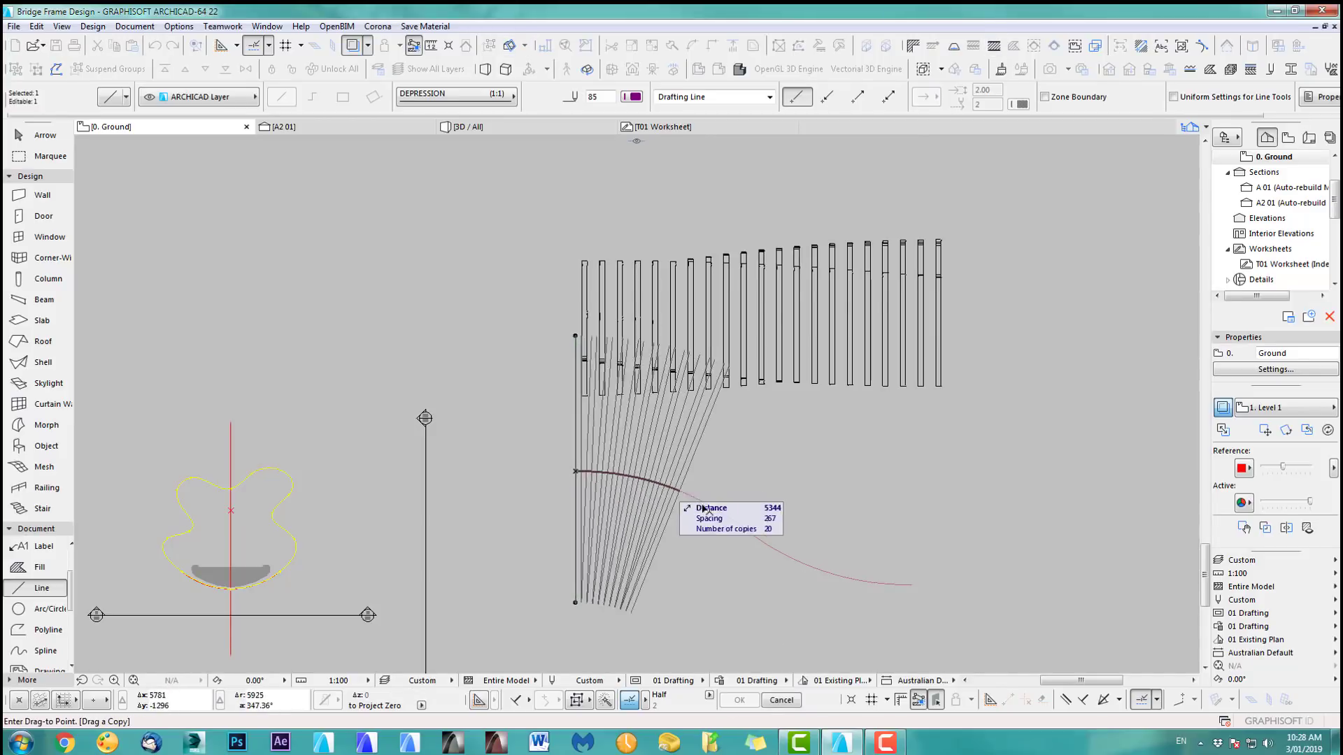
pyautogui.click(910, 585)
pyautogui.moveTo(959, 522); pyautogui.dragTo(911, 490, button='middle')
pyautogui.press('Escape')
pyautogui.scroll(2, 592, 381)
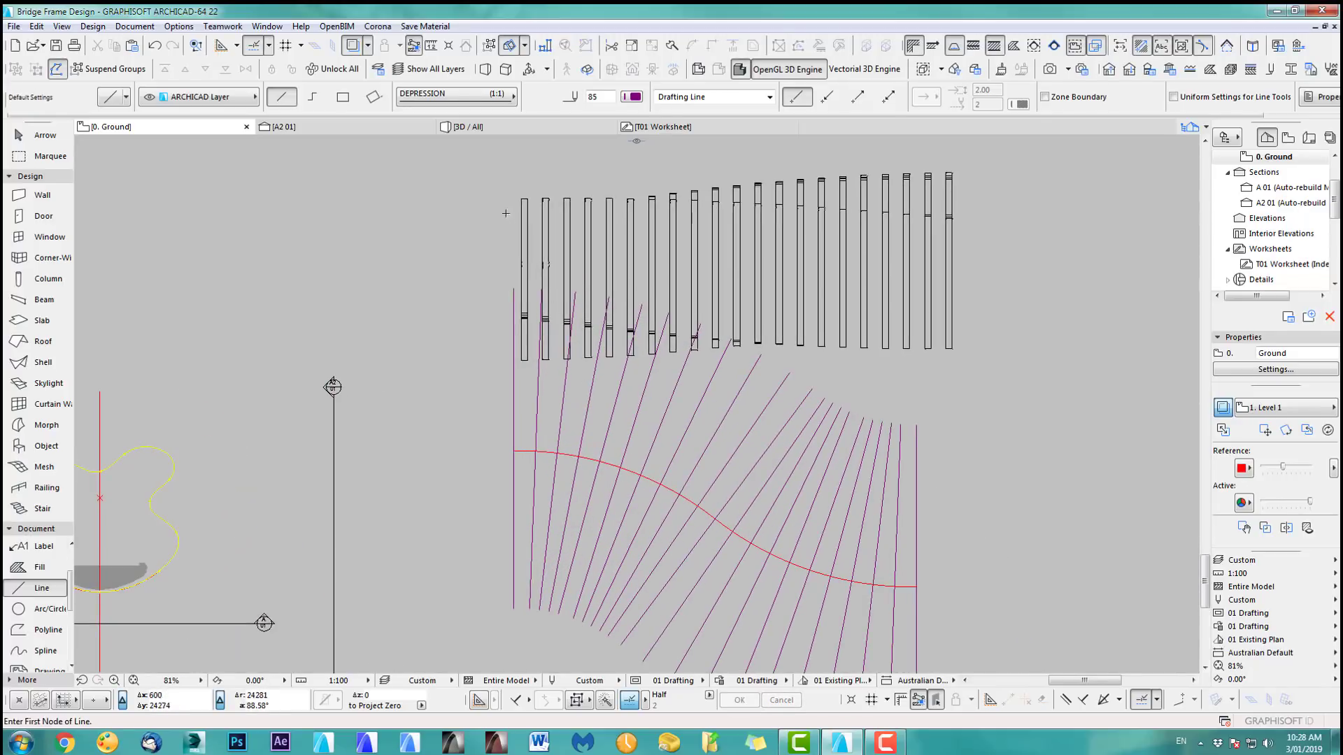
pyautogui.click(42, 135)
pyautogui.click(526, 205)
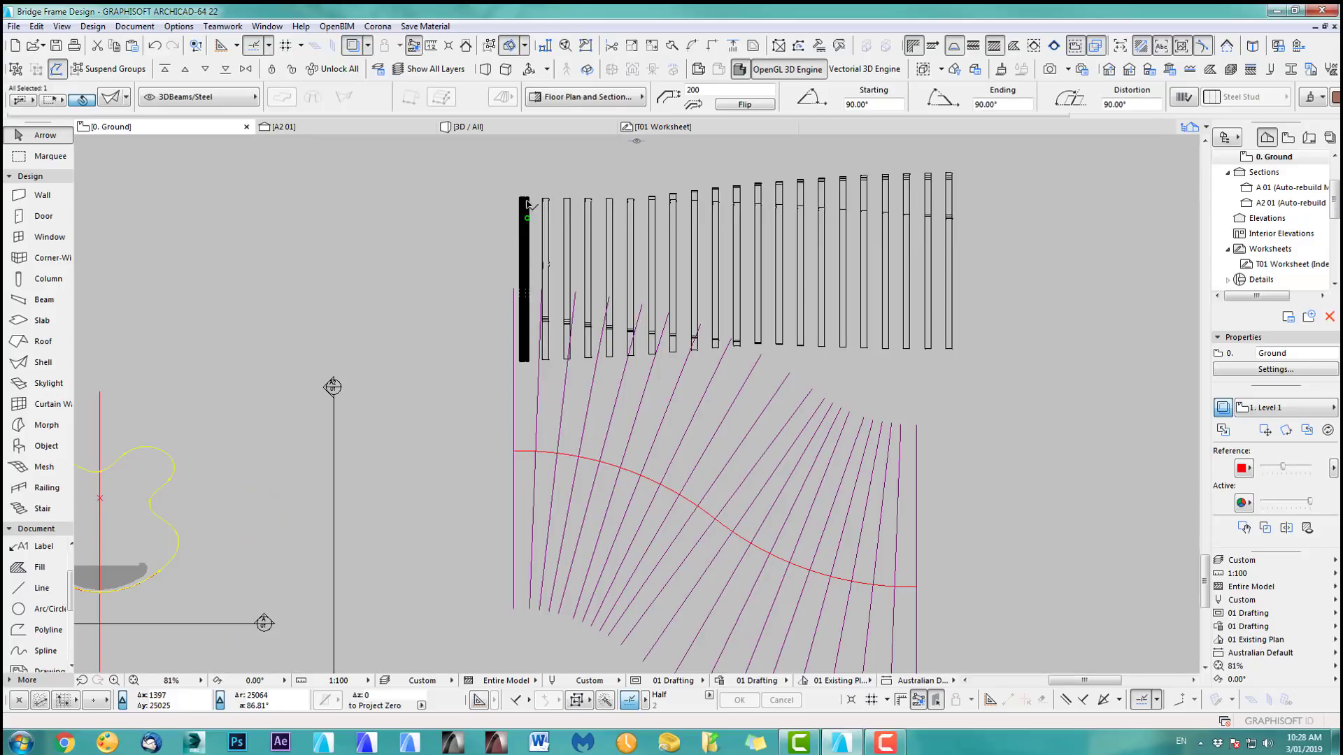
pyautogui.scroll(3, 533, 285)
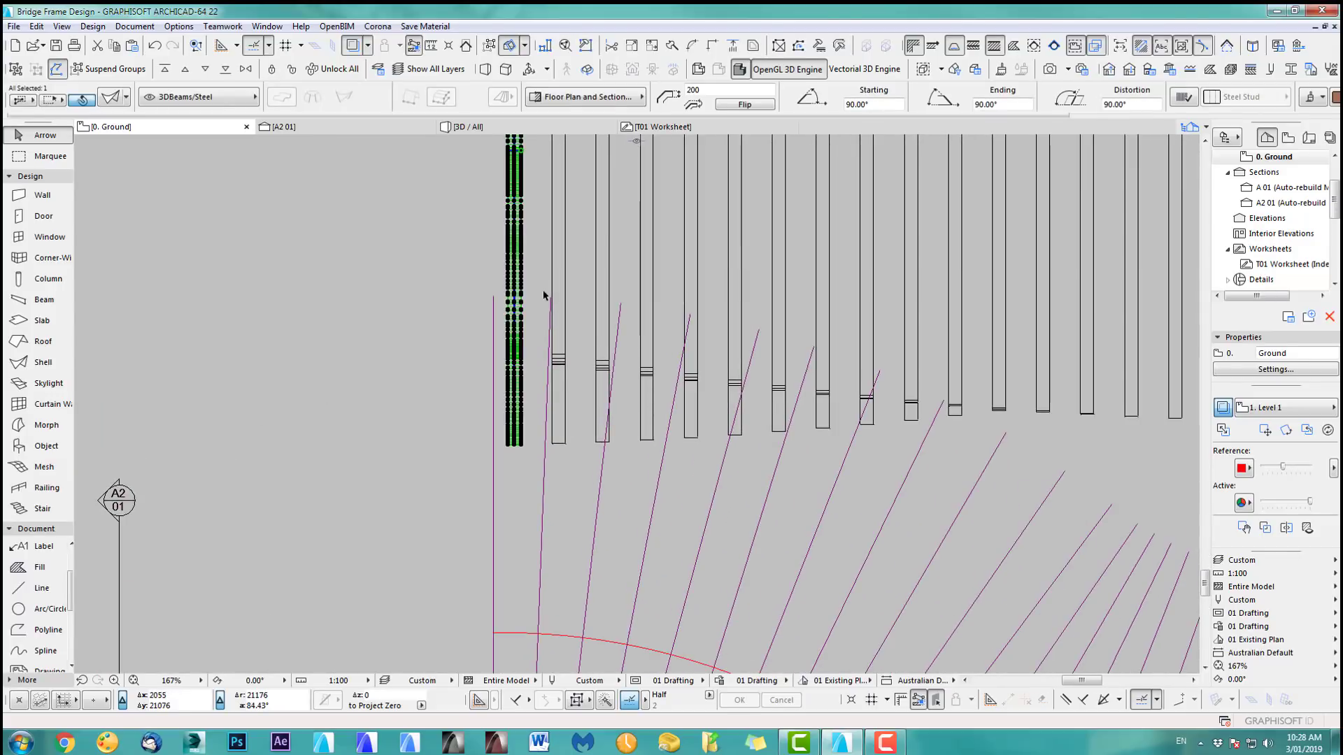
pyautogui.scroll(-3, 543, 292)
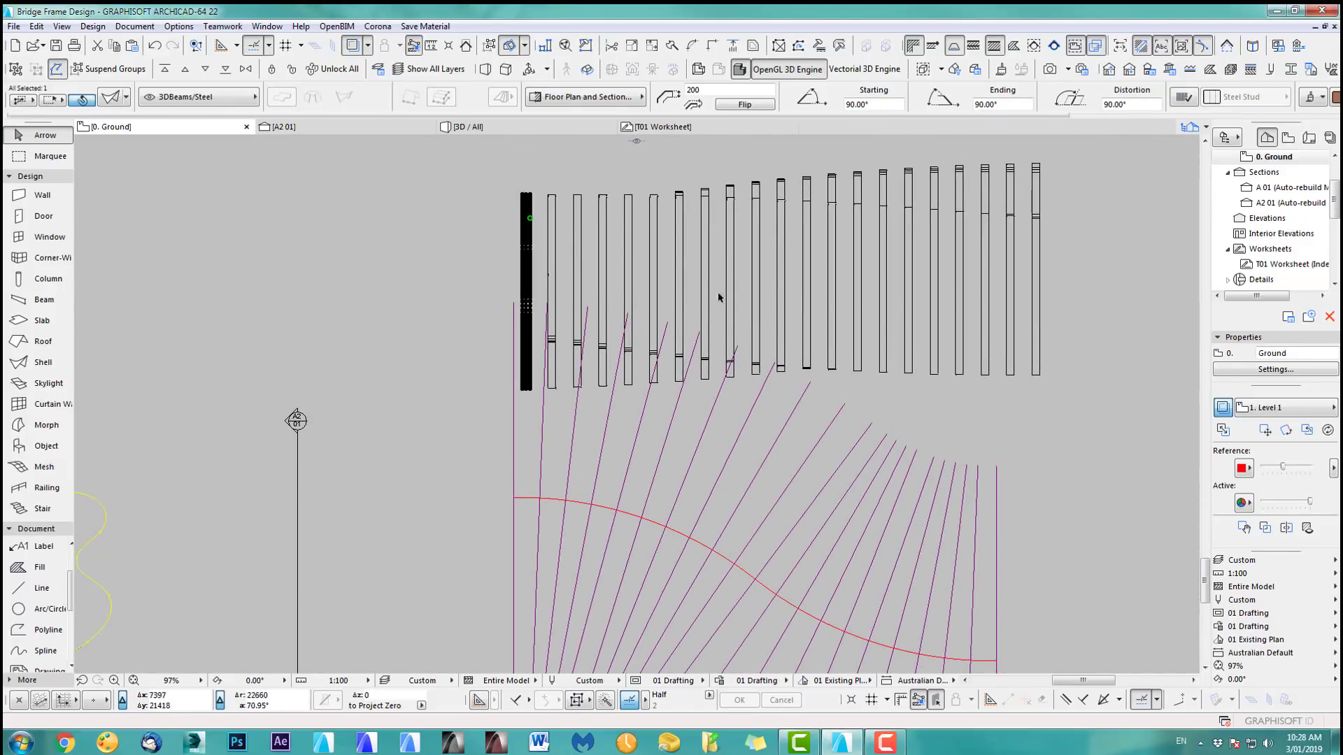
pyautogui.moveTo(613, 439); pyautogui.dragTo(620, 406, button='middle')
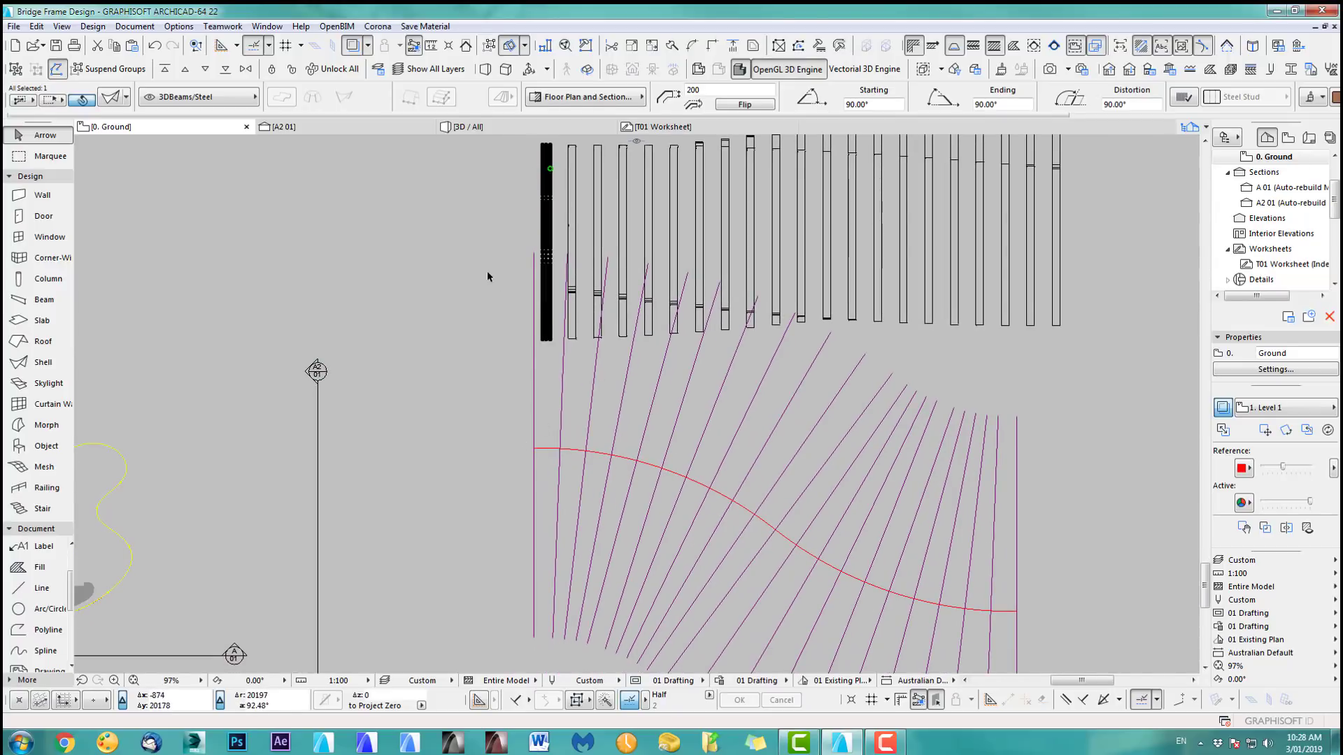
pyautogui.press('Escape')
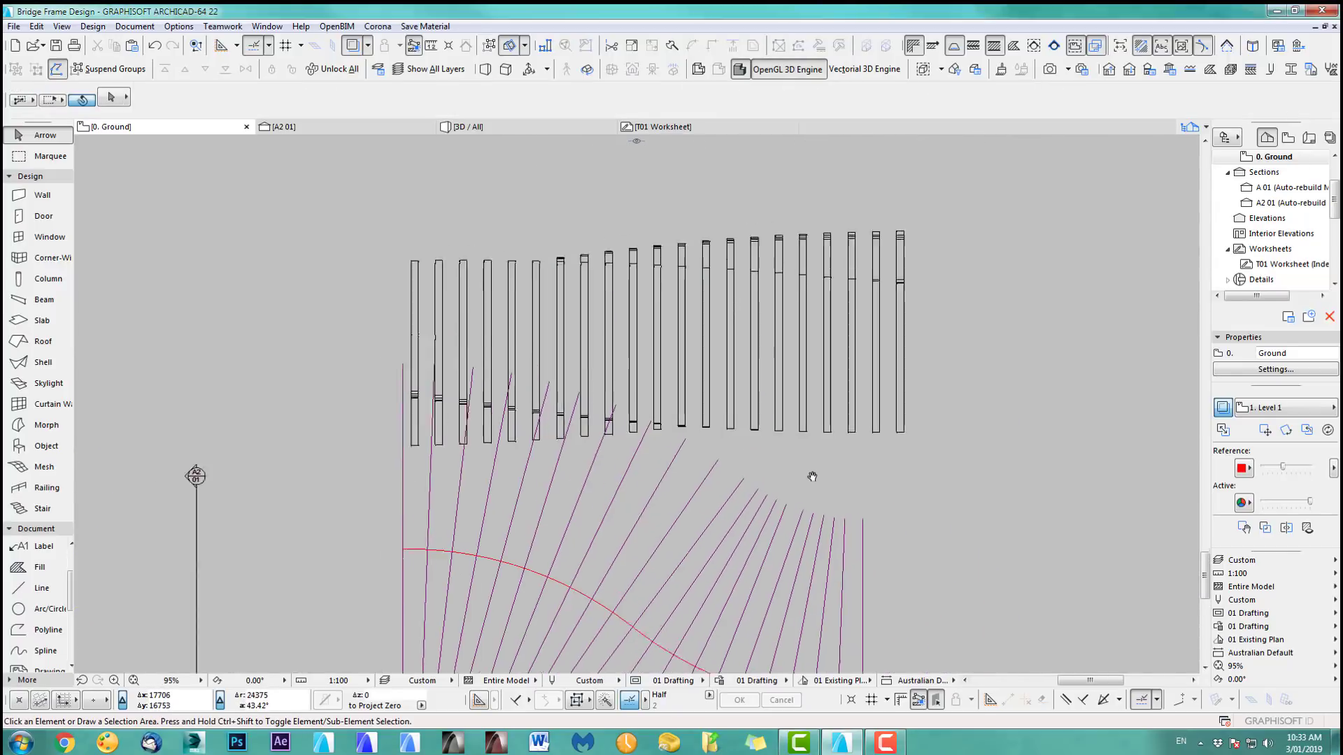
# Step: Select all shells in the row and move them straight up until they clear the distributed guide lines, and deselect them
pyautogui.moveTo(810, 470); pyautogui.dragTo(810, 437, button='middle')
pyautogui.scroll(-2, 777, 456)
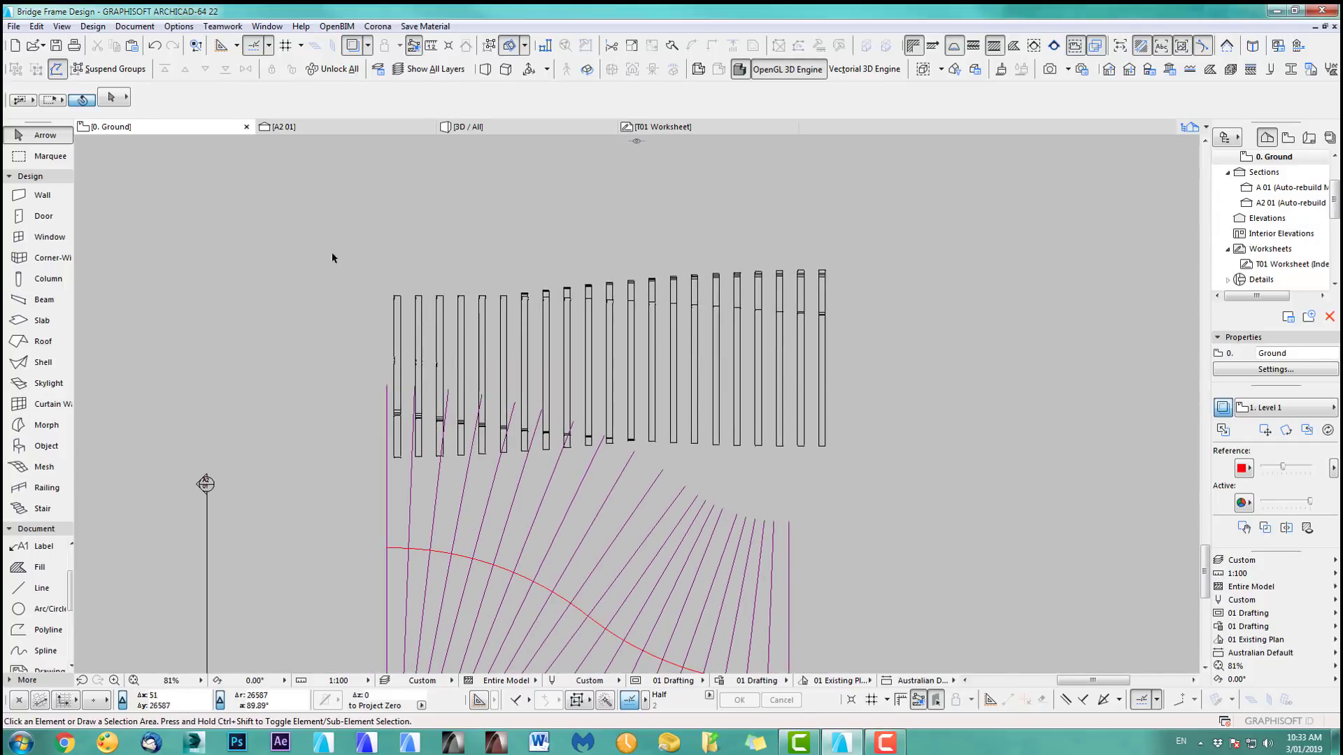
pyautogui.moveTo(329, 250); pyautogui.dragTo(877, 311)
pyautogui.moveTo(711, 373); pyautogui.dragTo(713, 263)
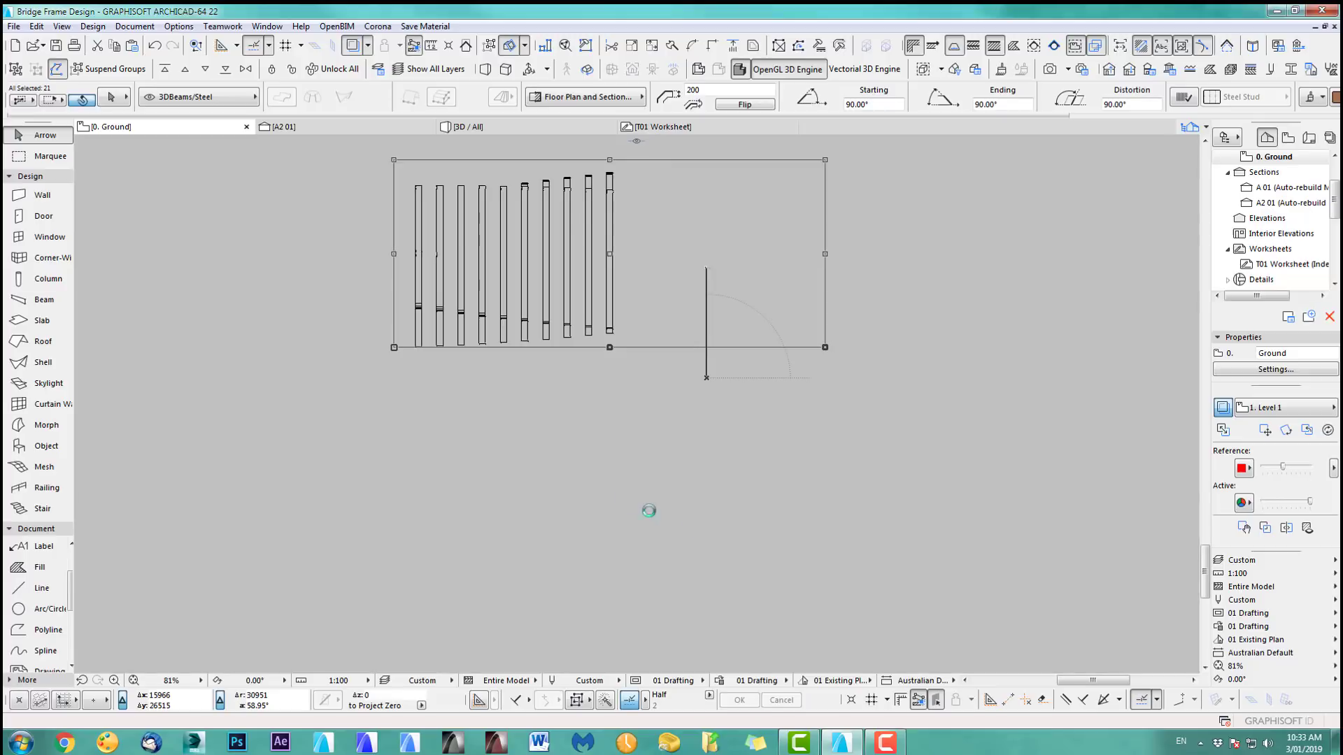
pyautogui.click(640, 399)
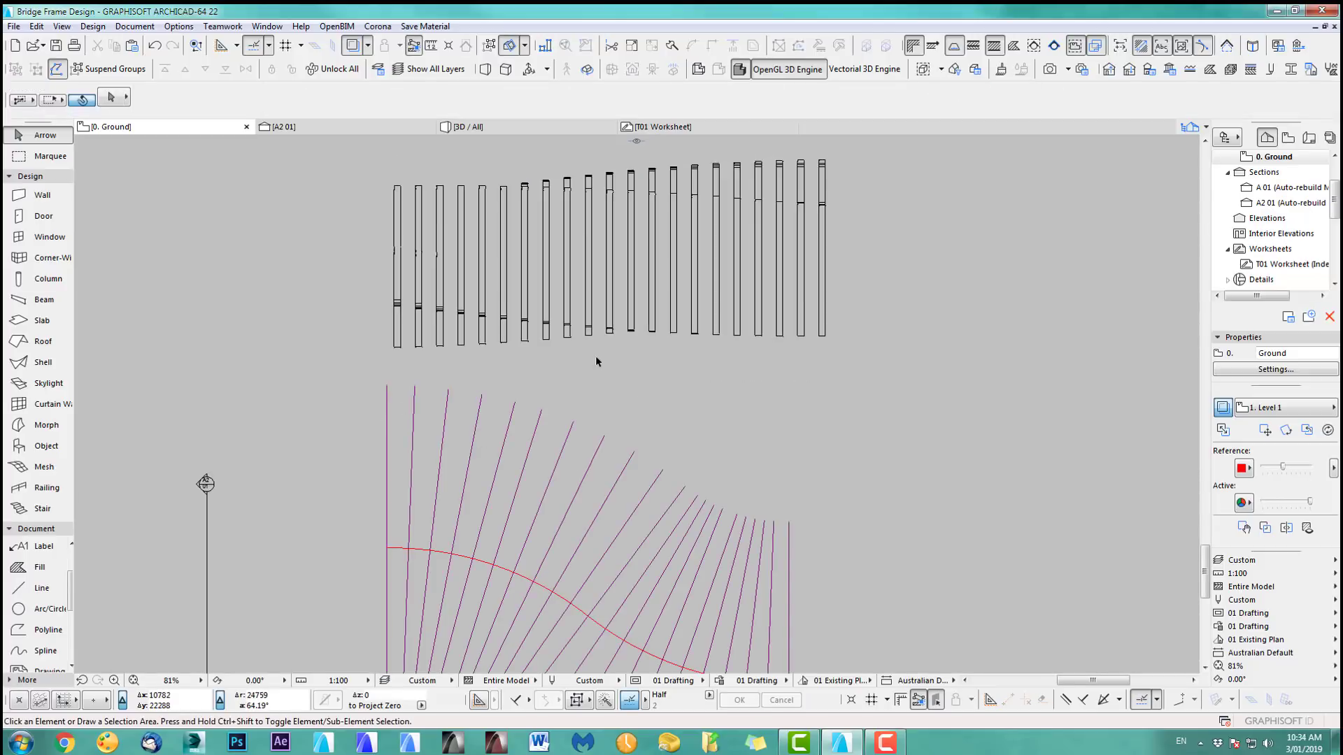
# Step: Draw a short horizontal line outward from the upper right corner of the row's middle shell with the Line tool
pyautogui.scroll(2, 595, 355)
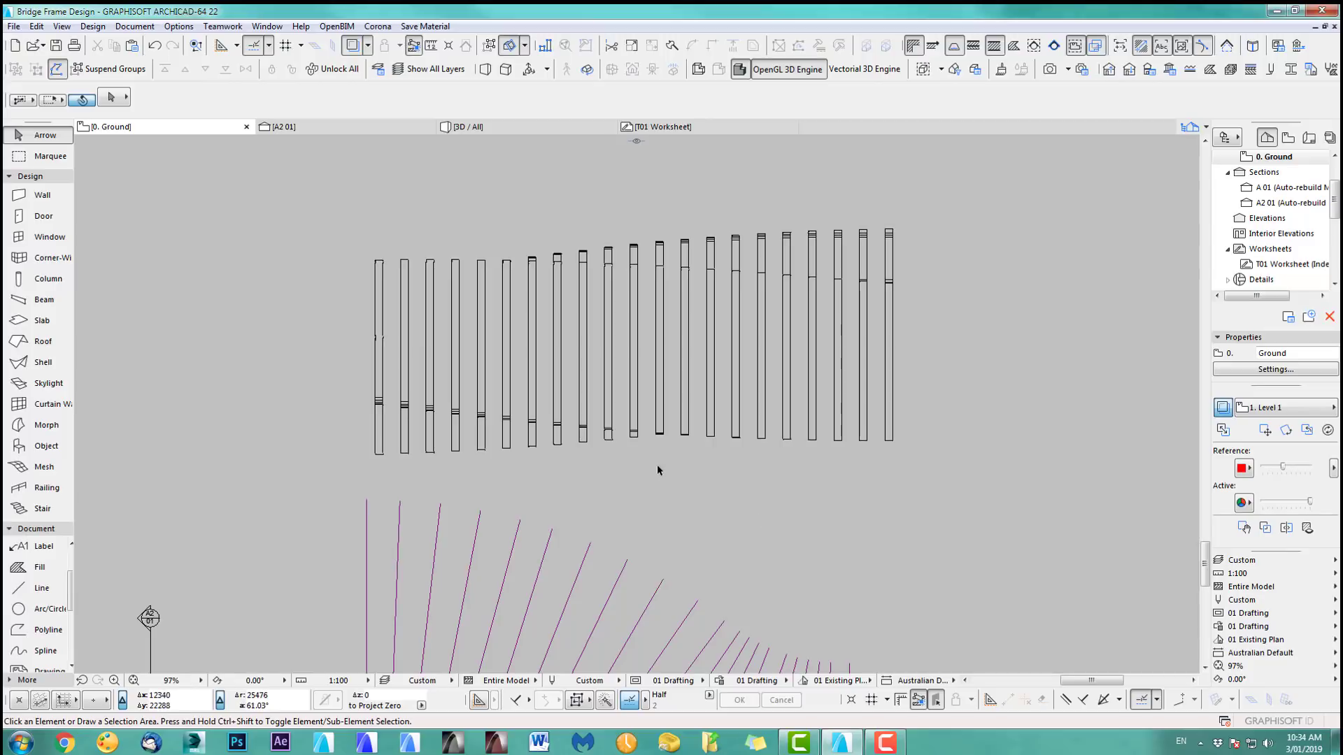
pyautogui.moveTo(638, 363)
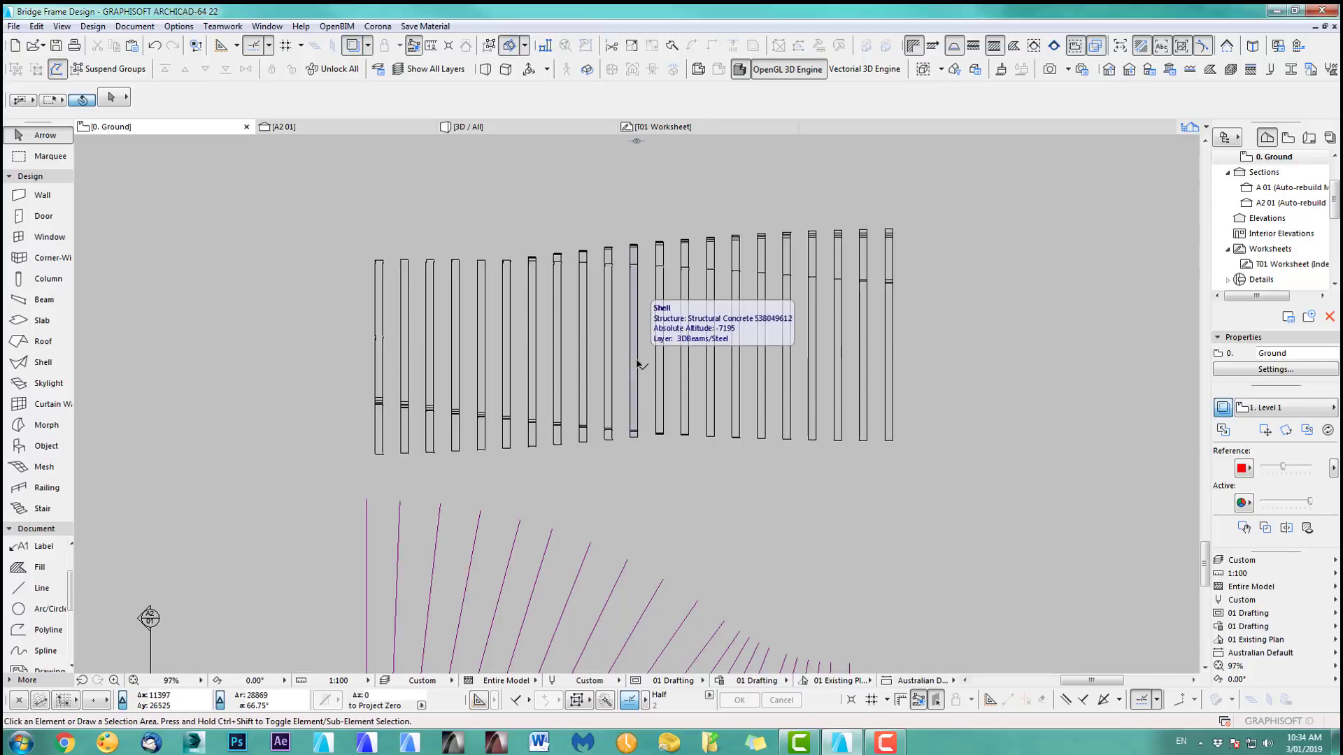
pyautogui.click(36, 589)
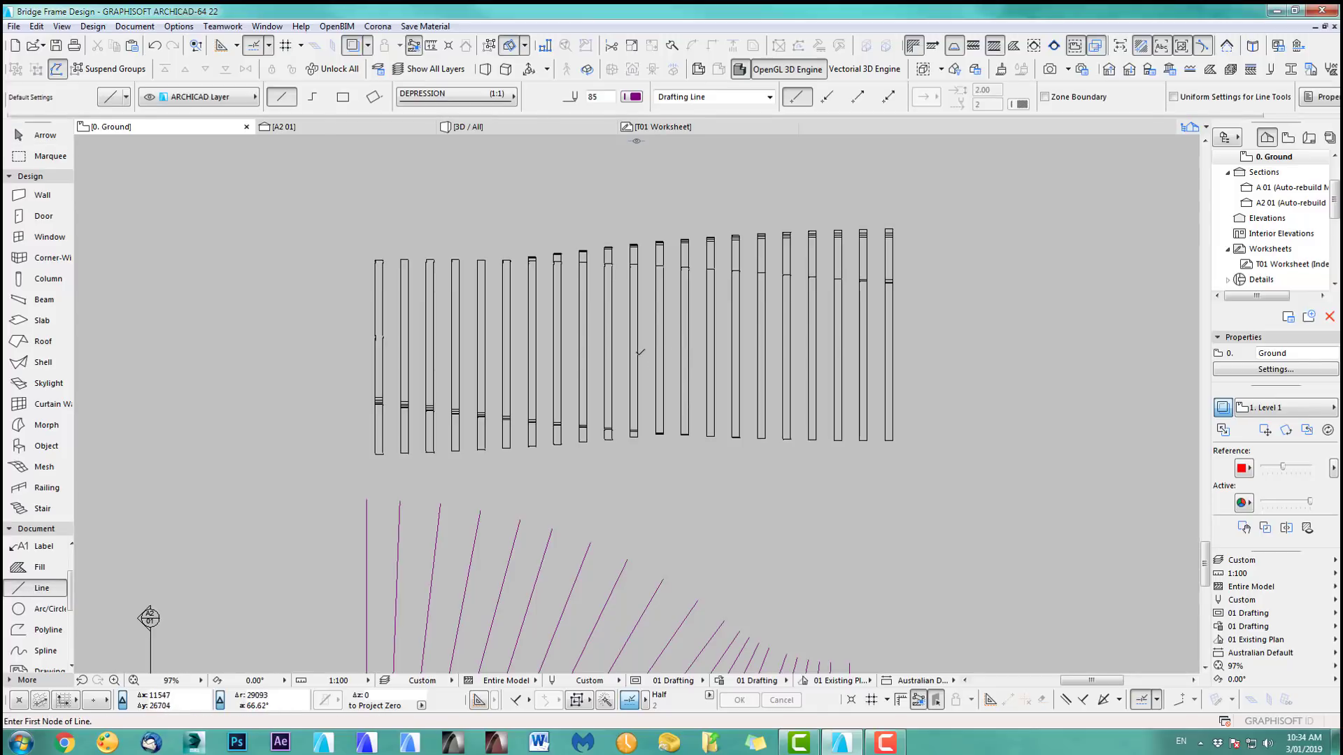
pyautogui.scroll(4, 642, 337)
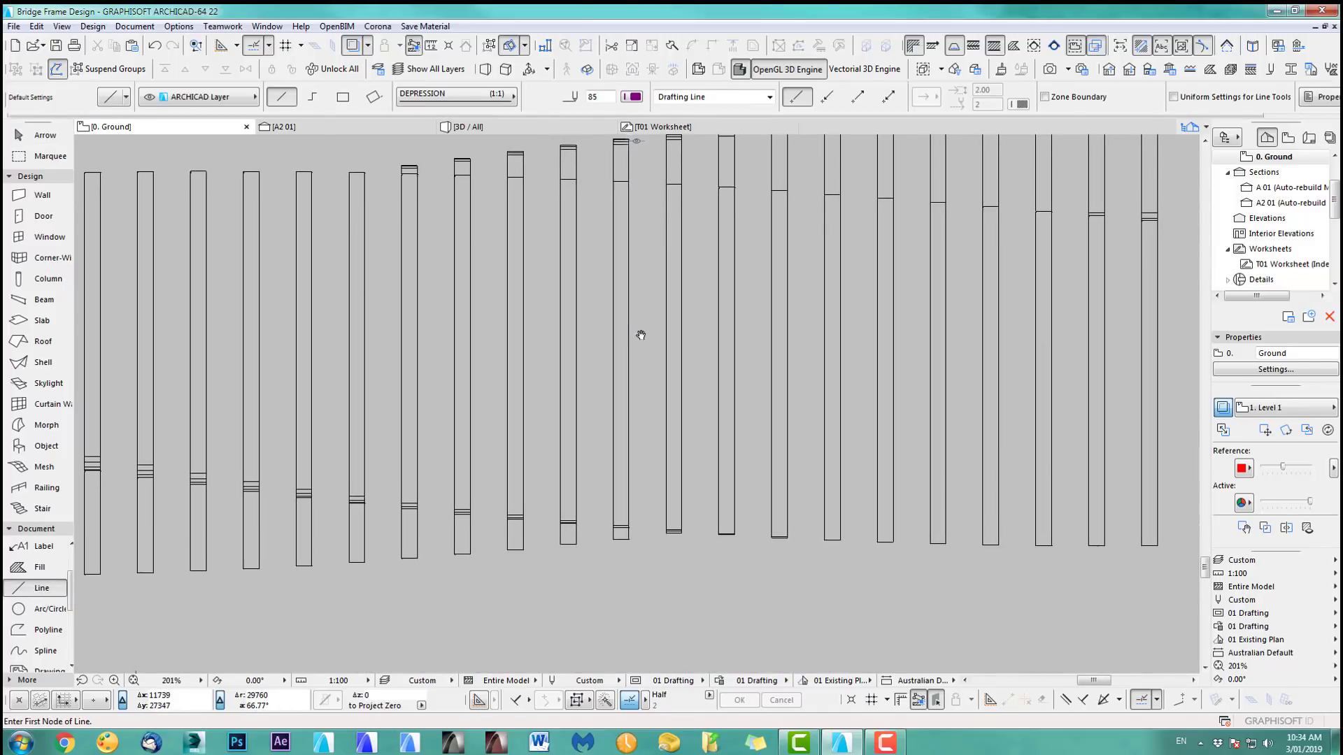
pyautogui.keyDown('shift'); pyautogui.click(628, 344); pyautogui.keyUp('shift')
pyautogui.press('Escape')
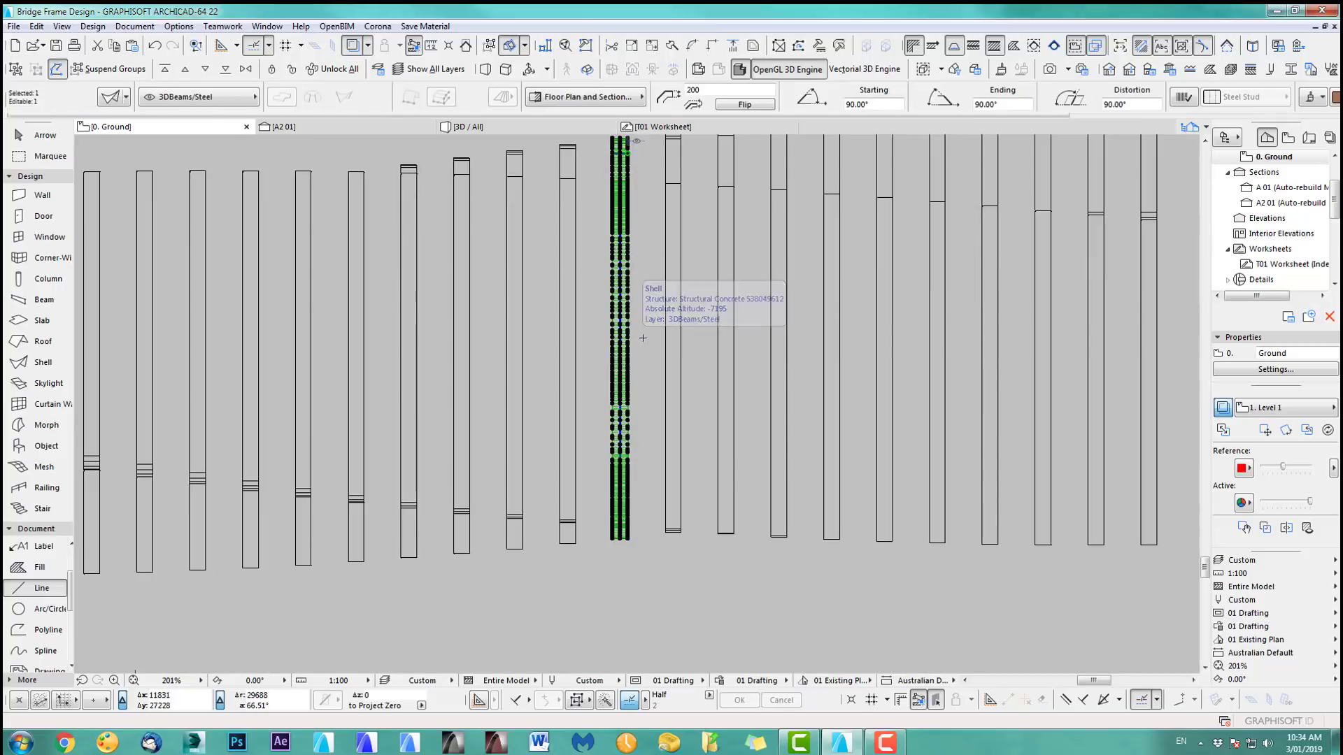
pyautogui.scroll(-1, 643, 335)
pyautogui.scroll(7, 626, 176)
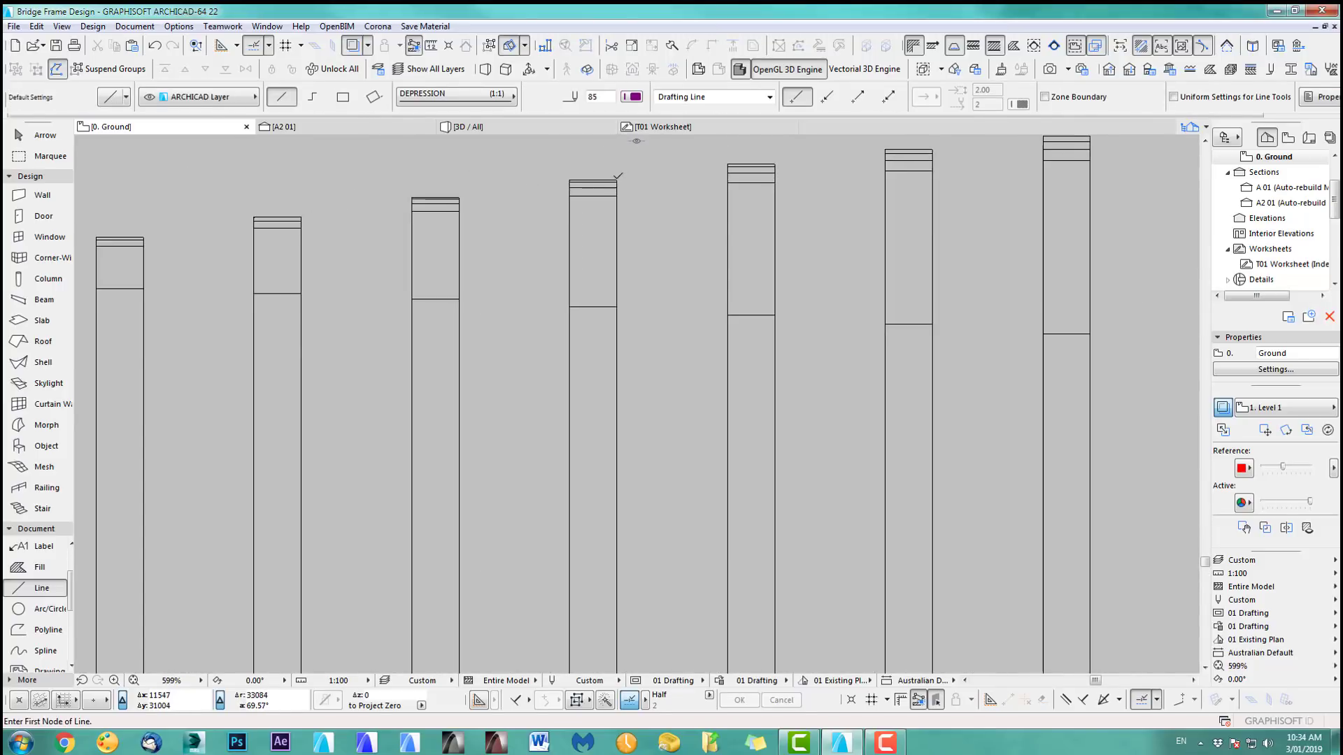
pyautogui.click(617, 179)
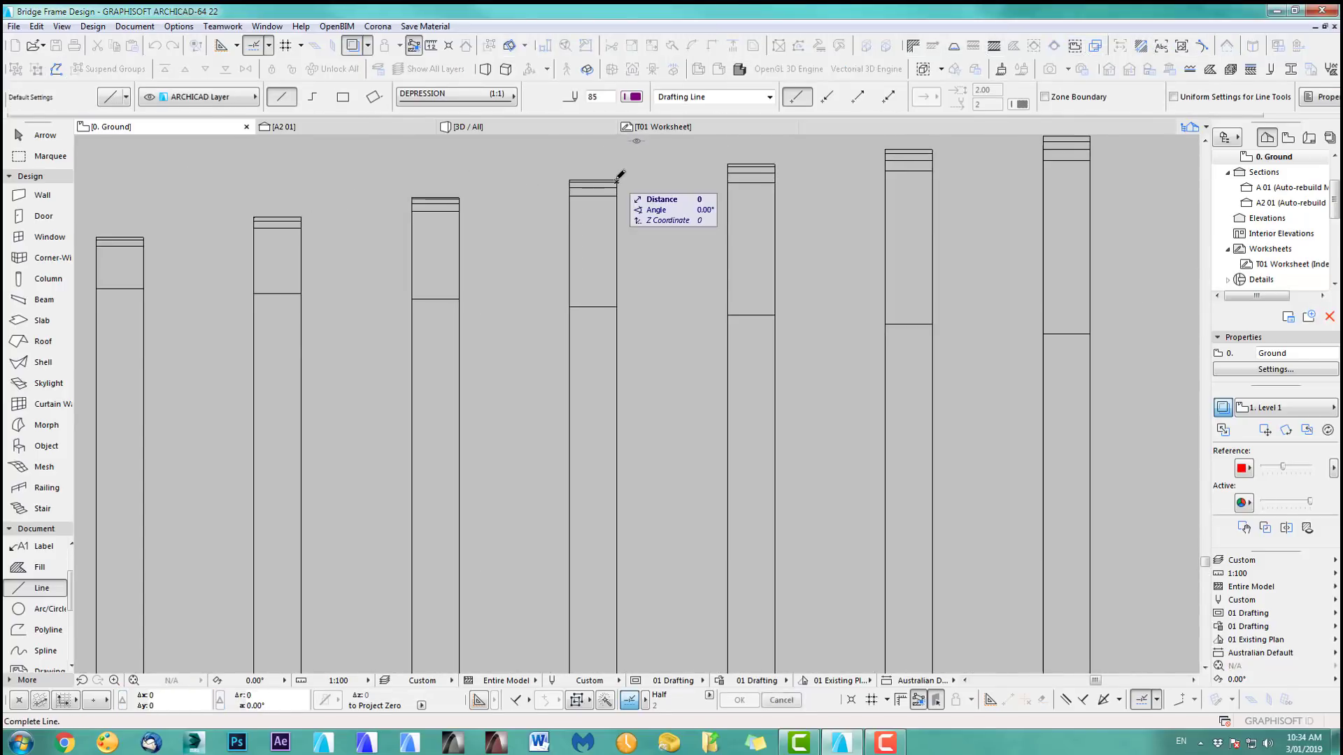
pyautogui.click(654, 181)
# Step: Draw a vertical line from the short line's outer end down to the level of the middle shell's lower end
pyautogui.click(654, 181)
pyautogui.scroll(-4, 663, 274)
pyautogui.moveTo(678, 396); pyautogui.dragTo(678, 234, button='middle')
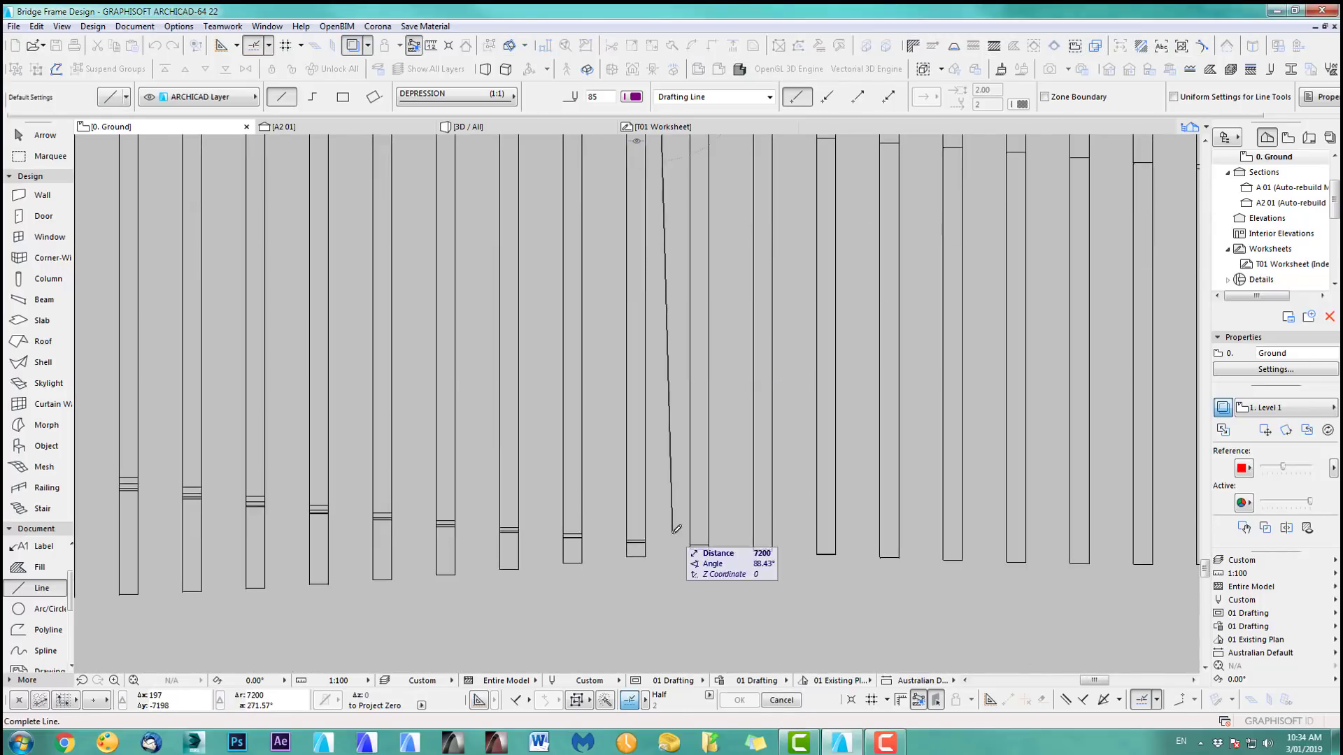
pyautogui.scroll(5, 677, 529)
pyautogui.click(579, 598)
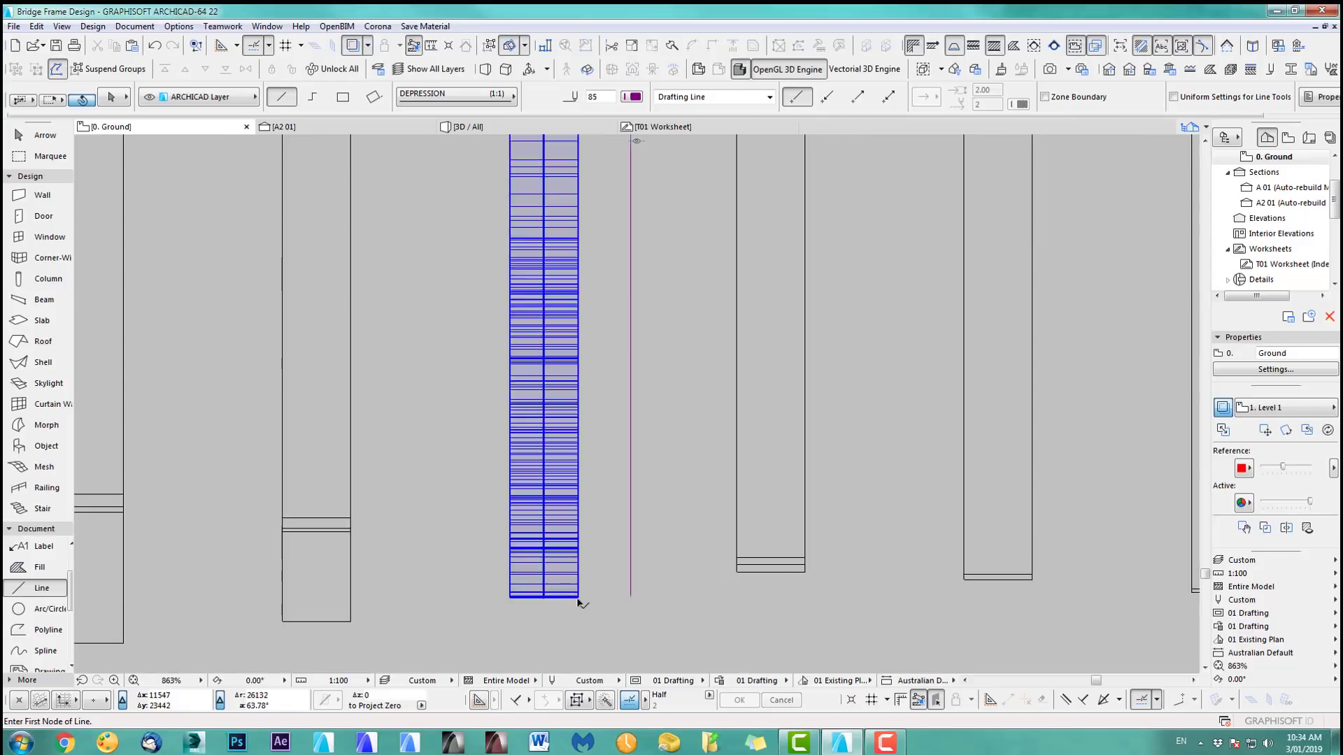
# Step: Draw a horizontal line from the vertical line's midpoint leftward past the first shell in the row
pyautogui.scroll(-5, 644, 558)
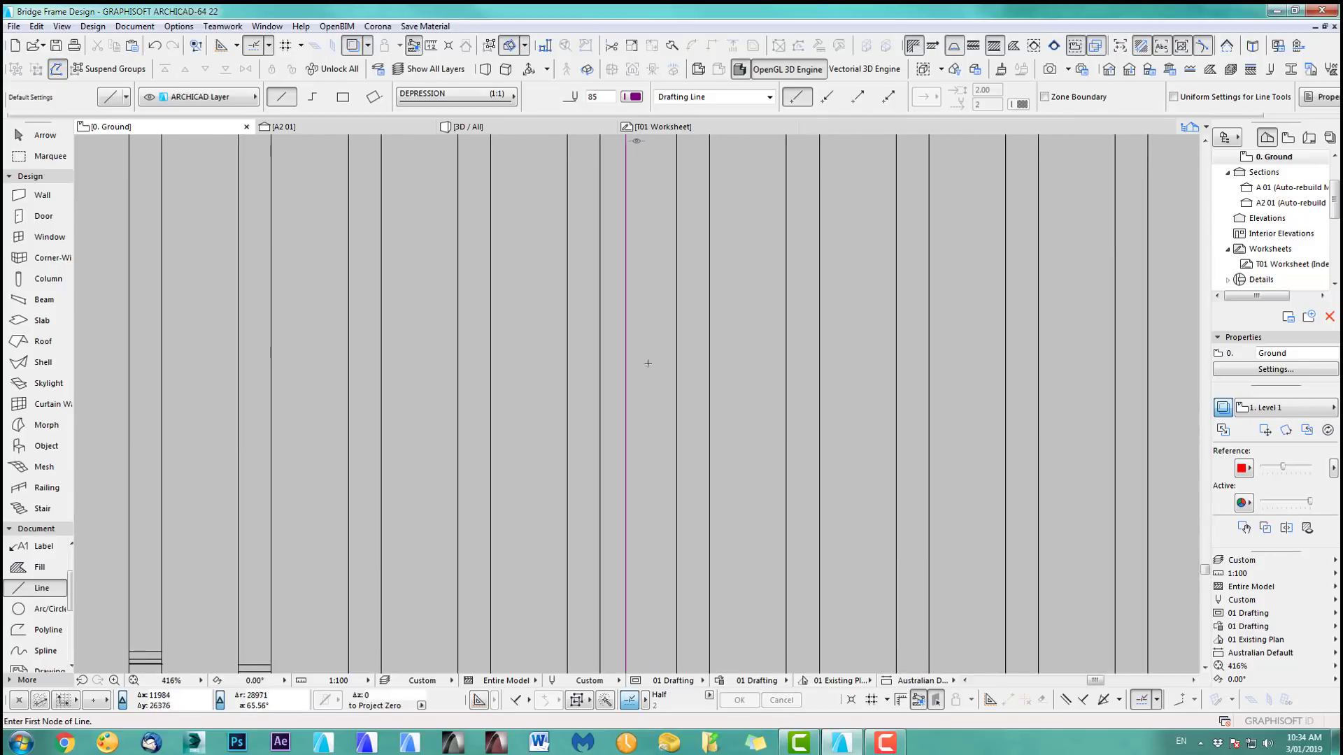
pyautogui.scroll(-1, 641, 414)
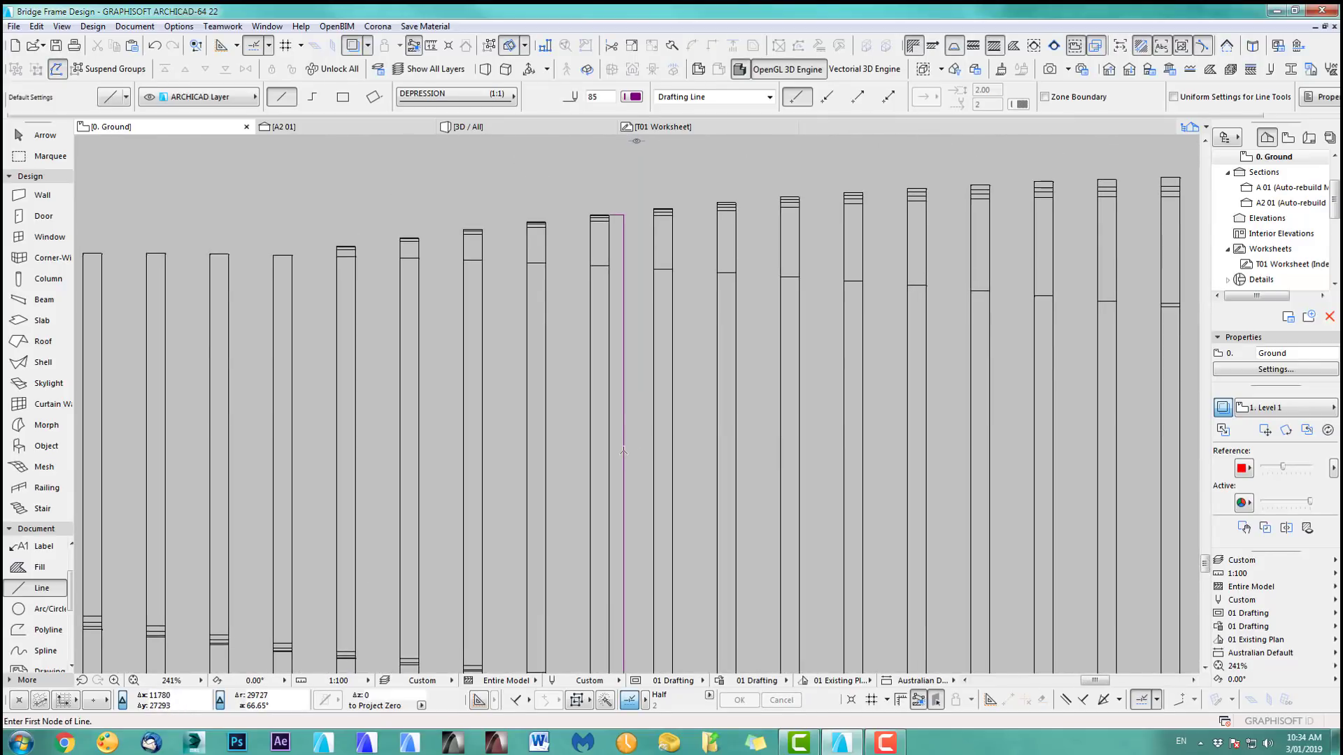
pyautogui.click(623, 454)
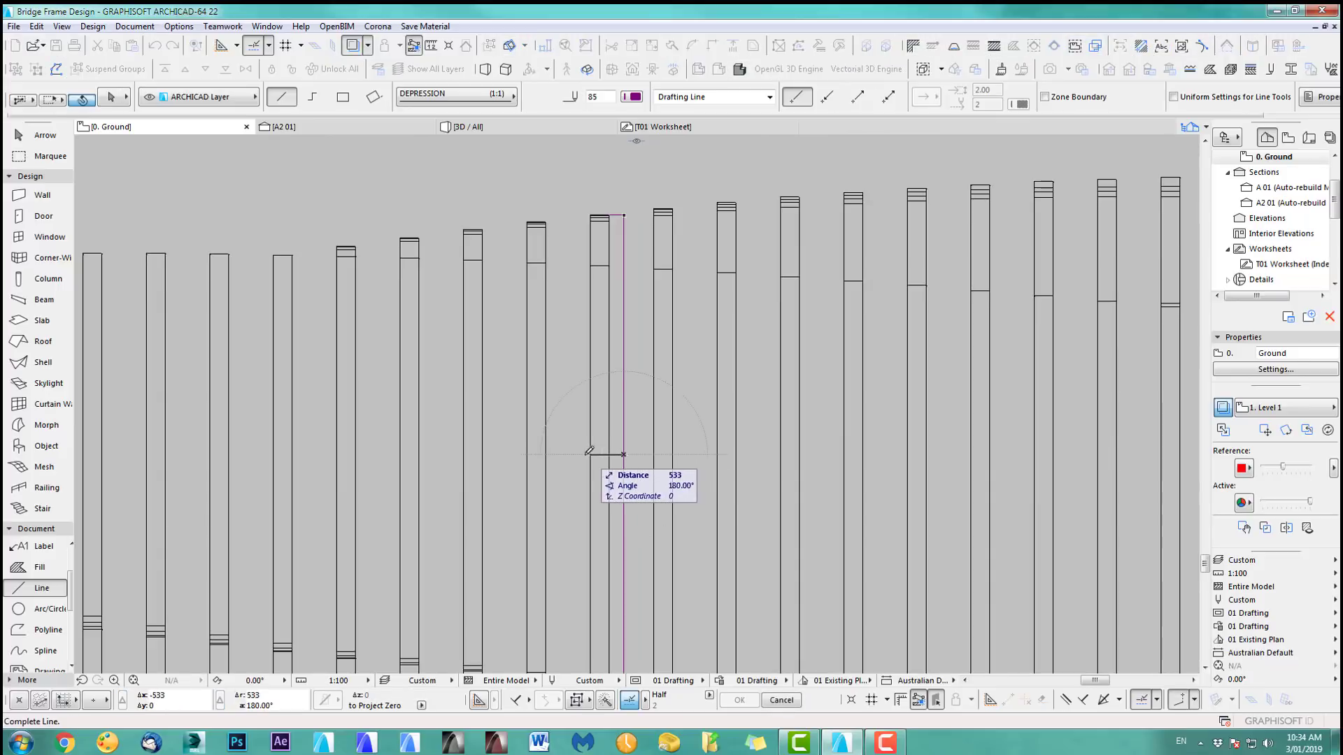
pyautogui.scroll(-4, 307, 454)
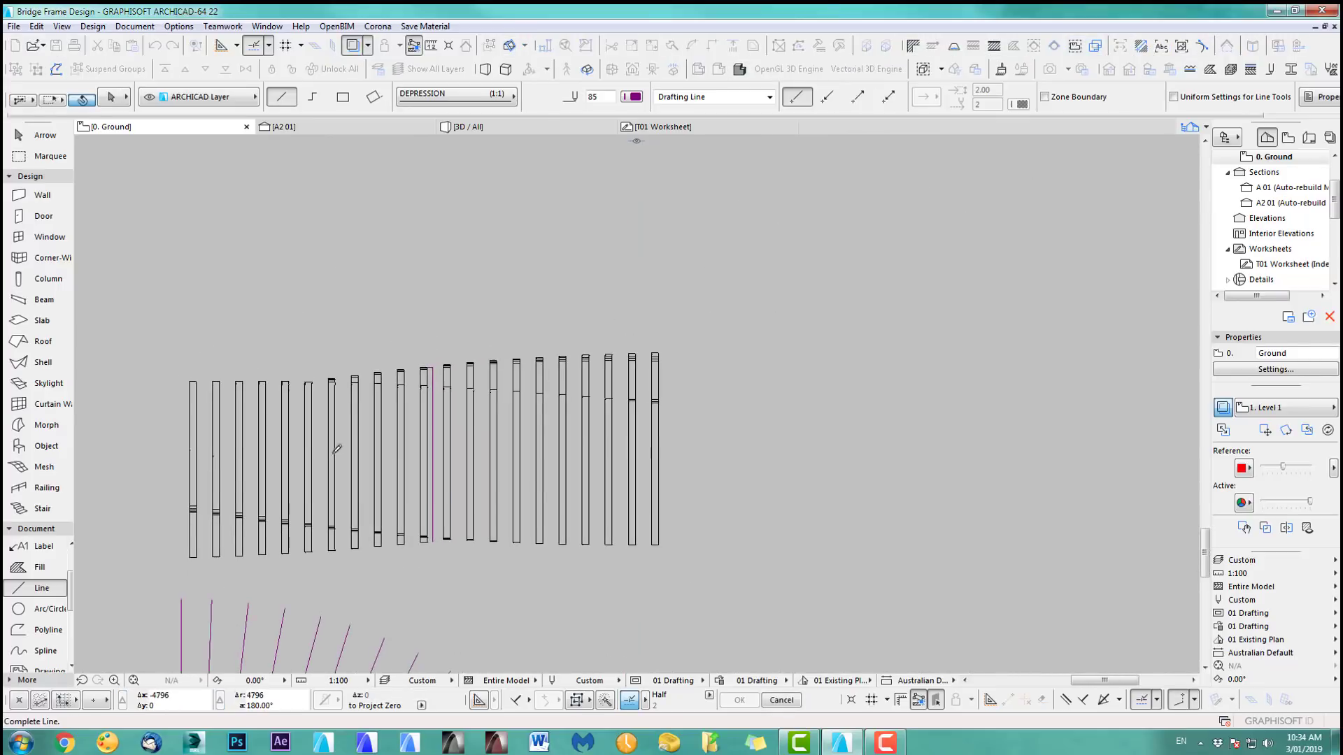
pyautogui.click(133, 455)
pyautogui.scroll(3, 246, 444)
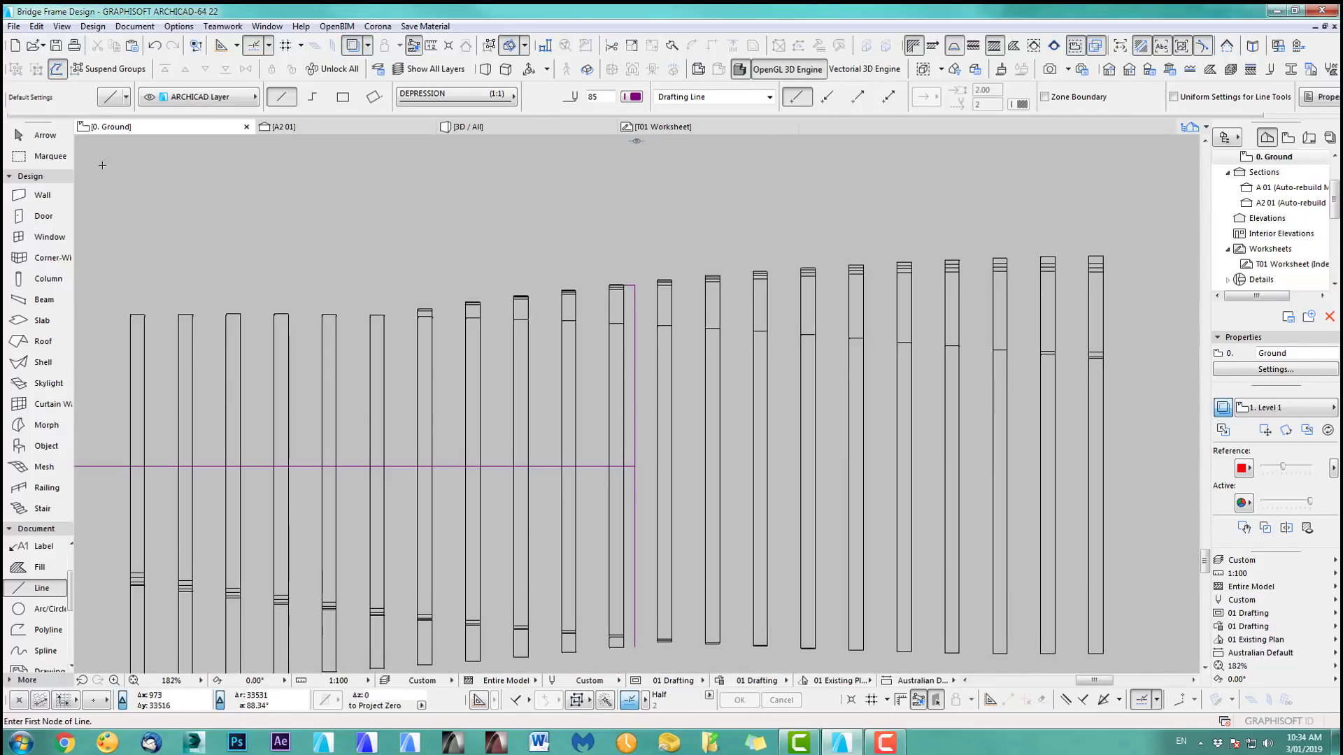
# Step: Delete the two helper lines at the middle shell and stretch the horizontal centreline's inner end past the row's last shell
pyautogui.click(43, 137)
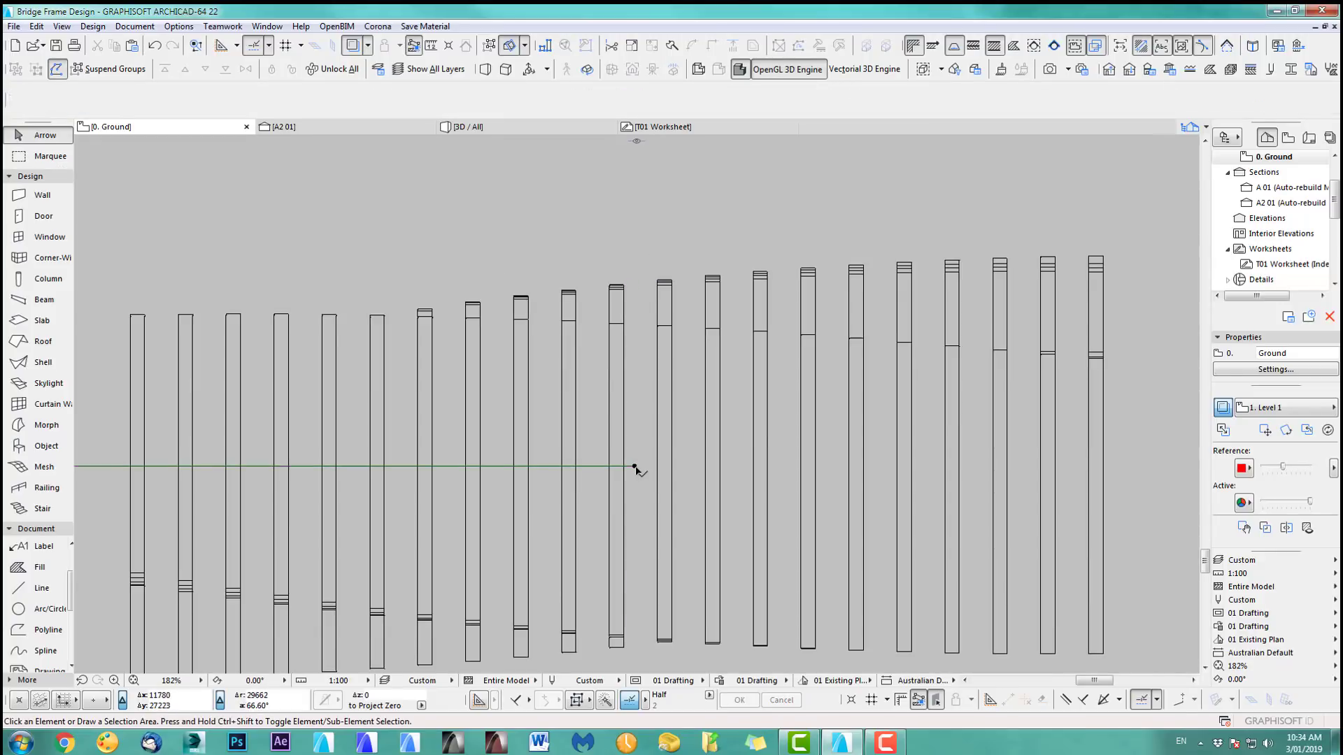
pyautogui.click(635, 467)
pyautogui.click(634, 467)
pyautogui.click(1143, 466)
pyautogui.scroll(-3, 949, 475)
pyautogui.moveTo(843, 505); pyautogui.dragTo(789, 381, button='middle')
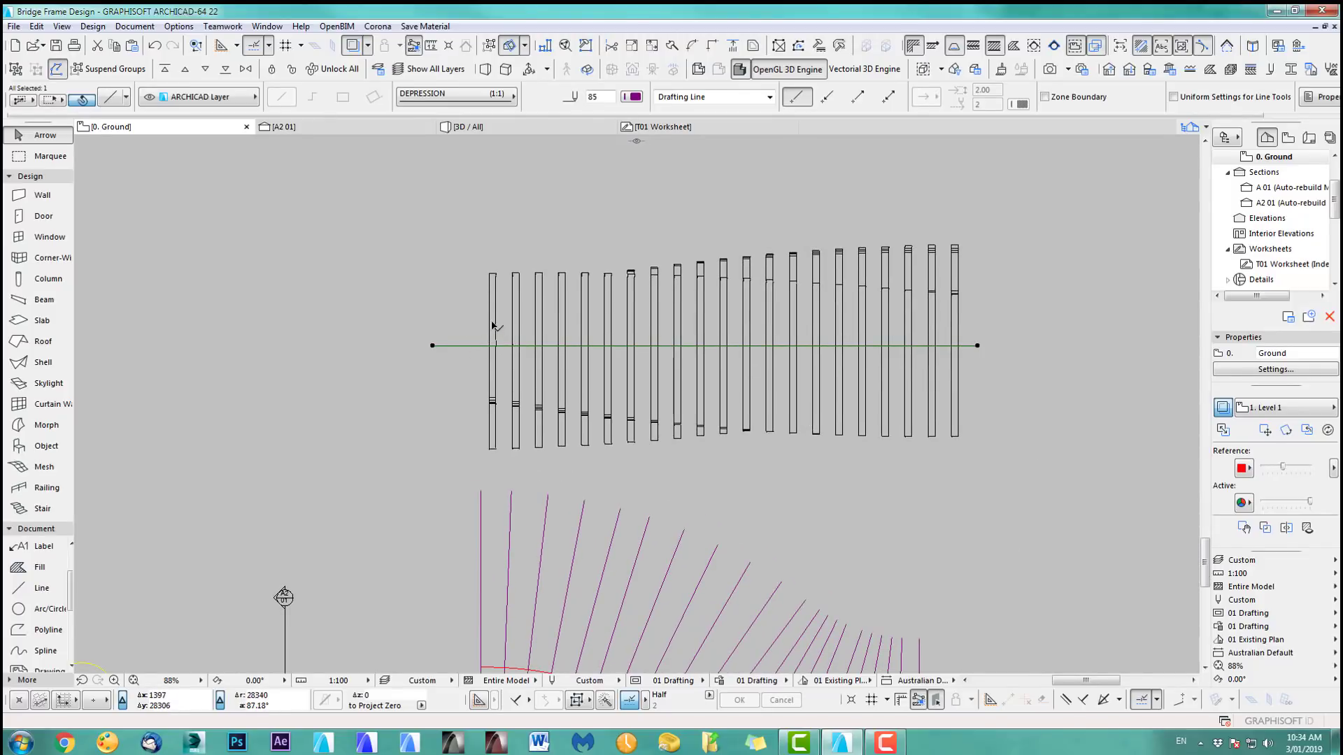
pyautogui.press('Escape')
# Step: Select the first shell in the straight row above the guide lines
pyautogui.moveTo(645, 480); pyautogui.dragTo(656, 420, button='middle')
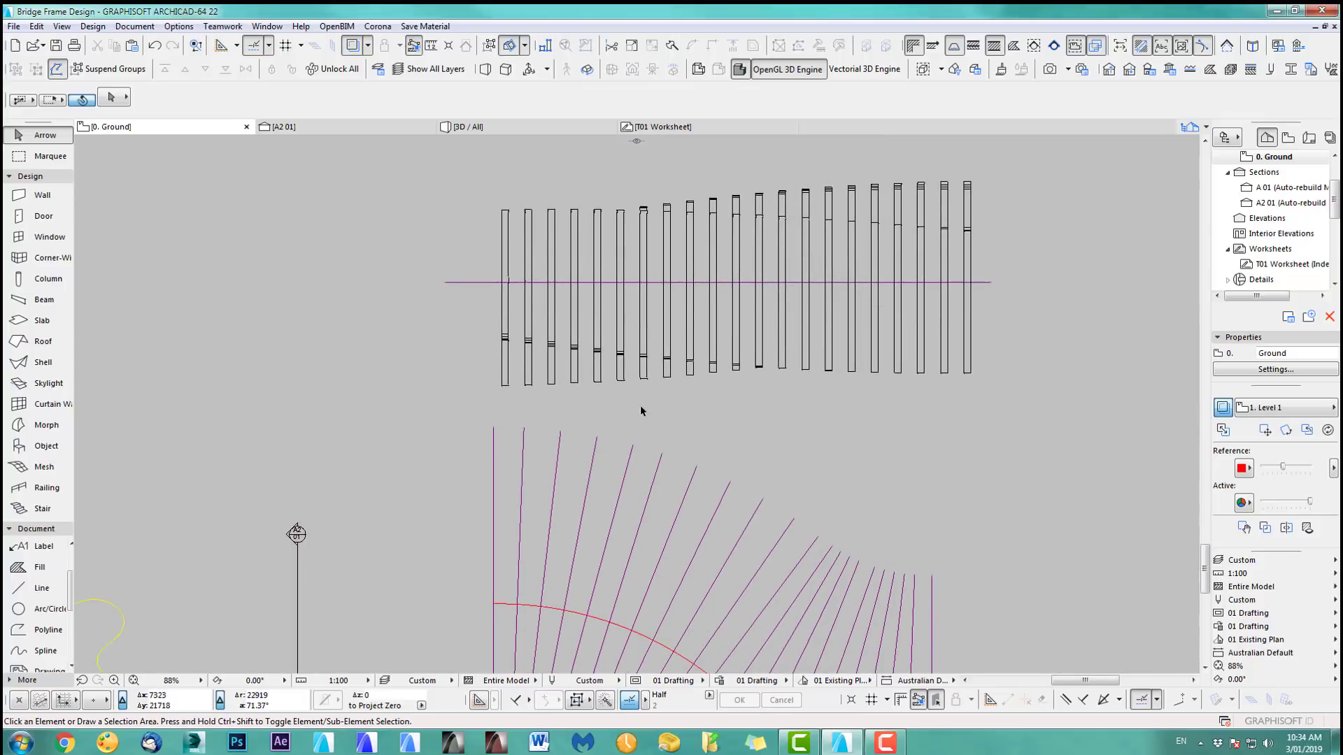
pyautogui.scroll(-2, 645, 402)
pyautogui.click(543, 390)
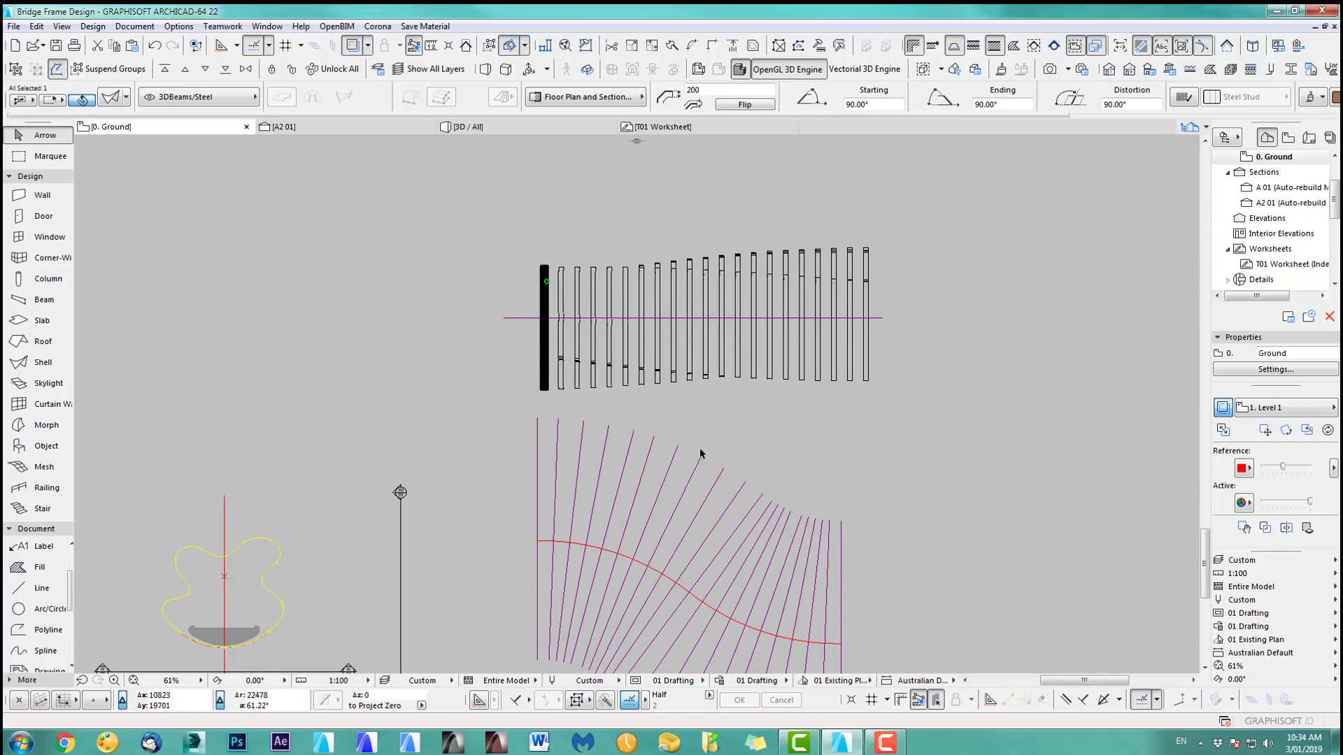
pyautogui.hotkey('ctrl', 'd')
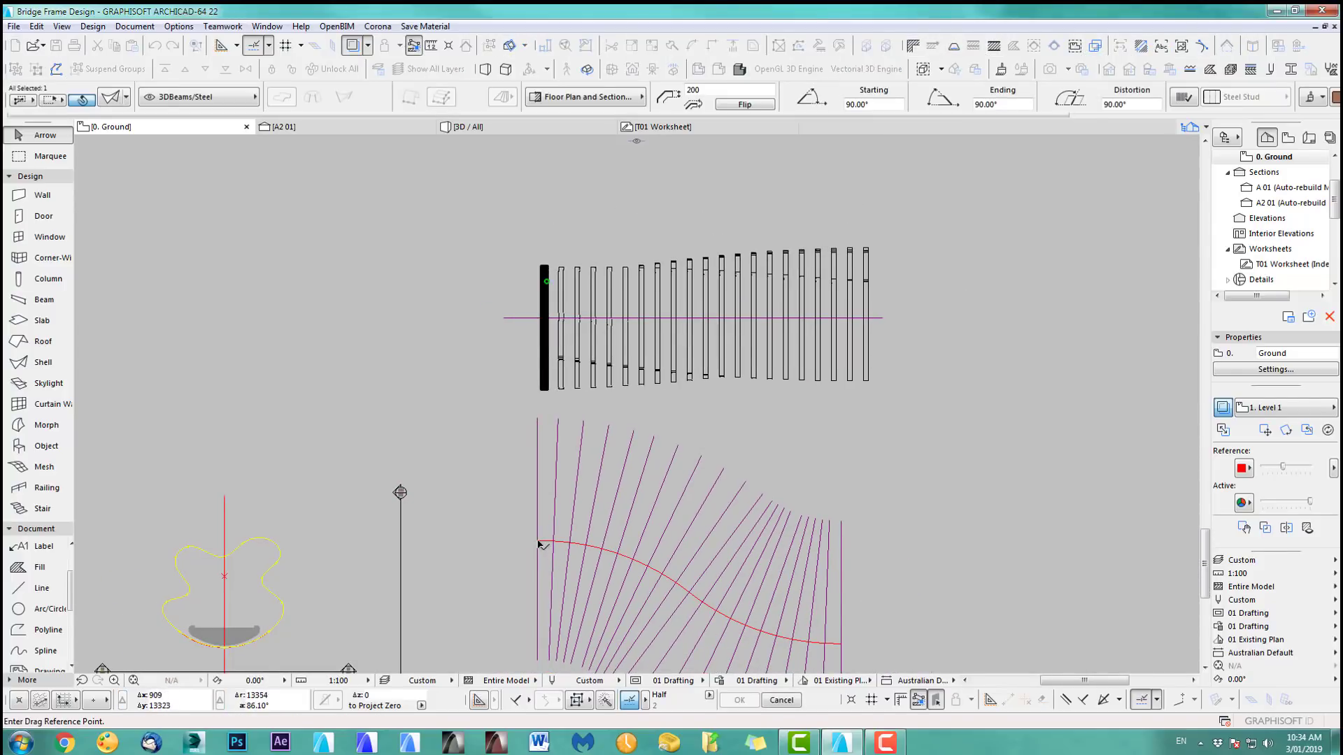
pyautogui.scroll(8, 557, 291)
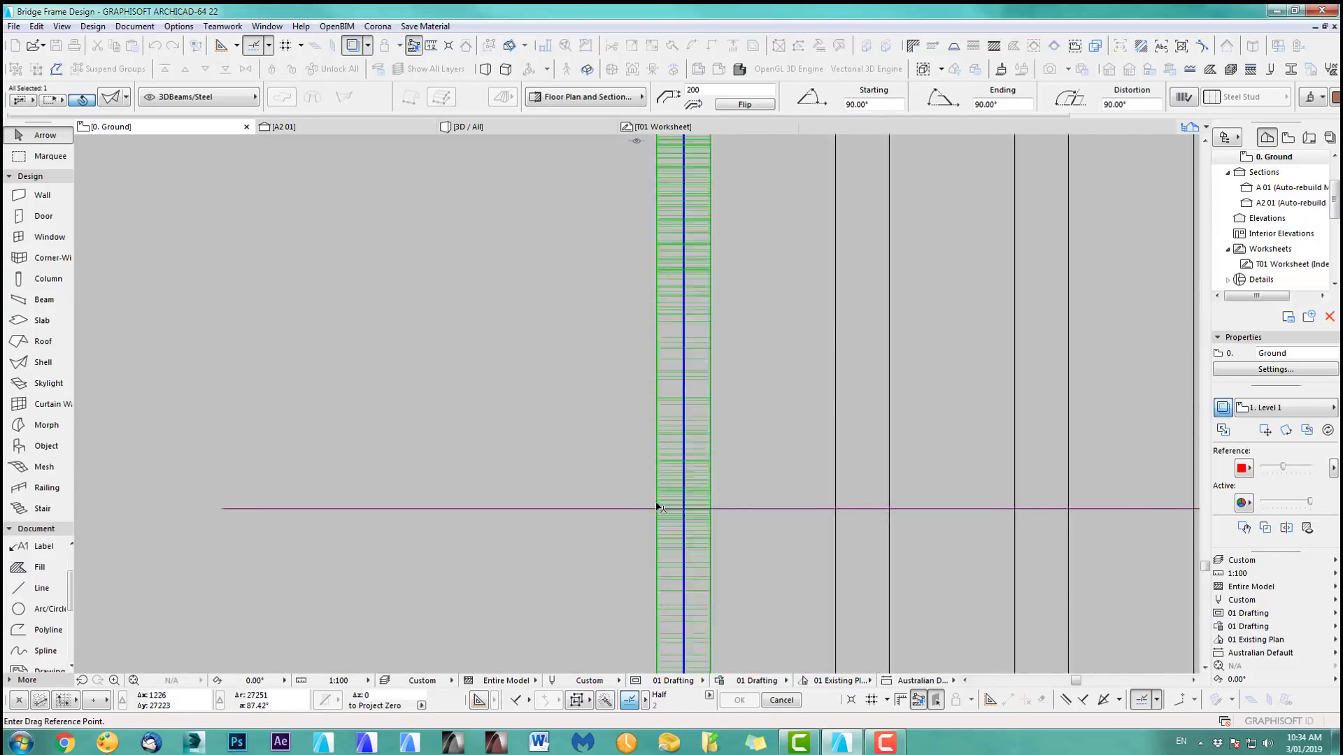
pyautogui.scroll(3, 668, 517)
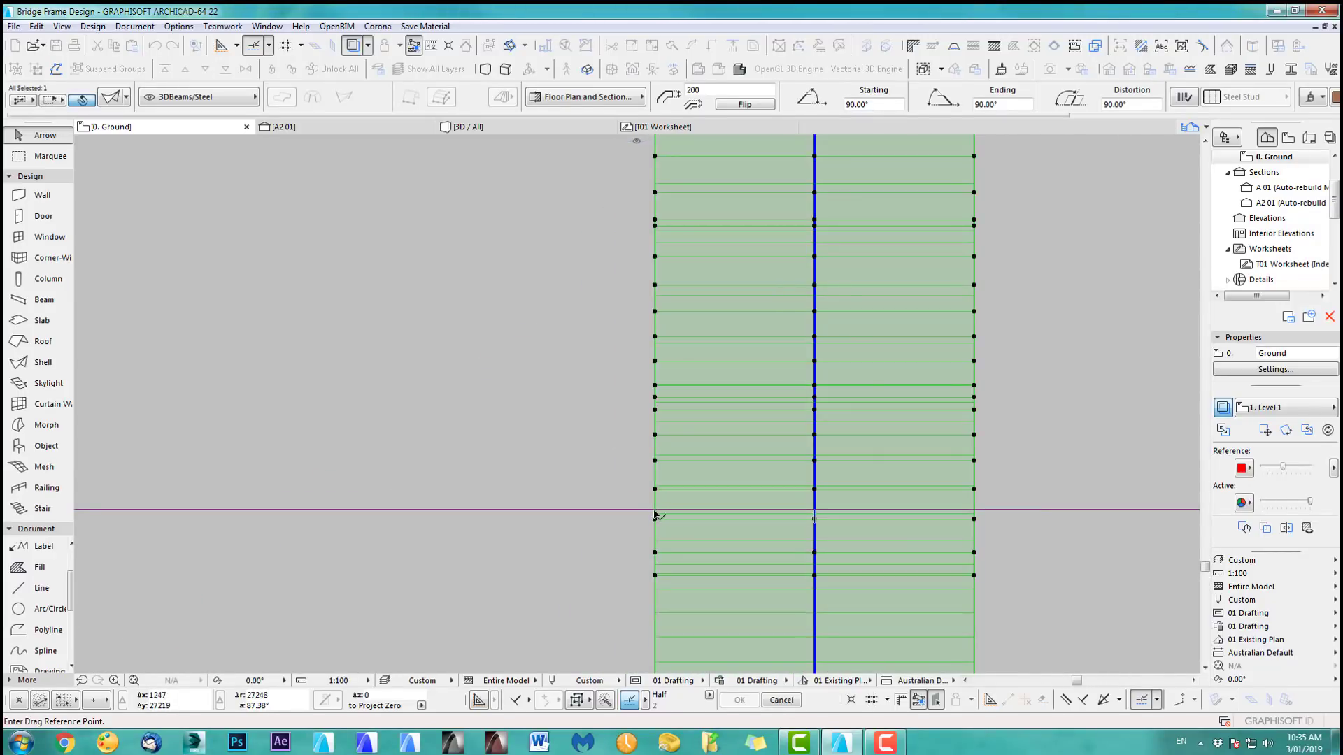
pyautogui.click(655, 516)
pyautogui.scroll(-9, 574, 389)
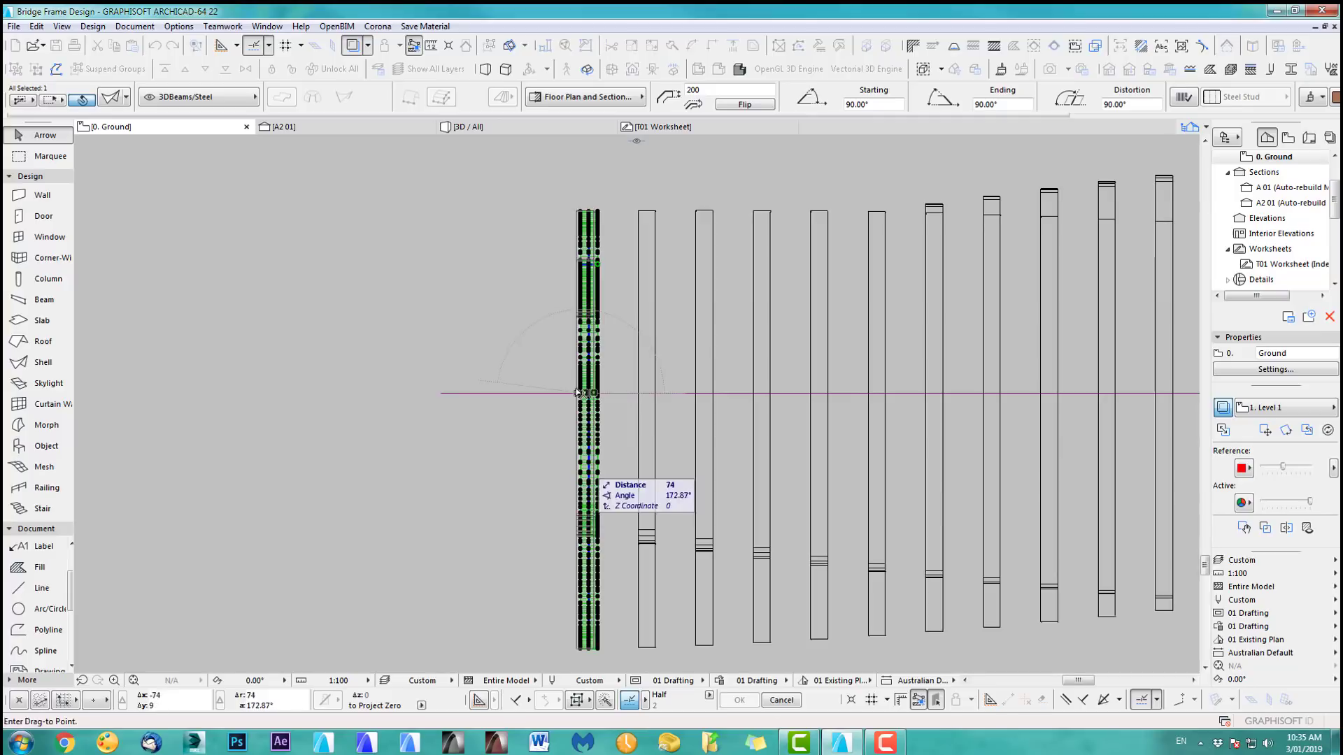
# Step: Drag the first shell from where its reference line crosses the centreline to the start of the curve on the first guide line
pyautogui.scroll(8, 564, 375)
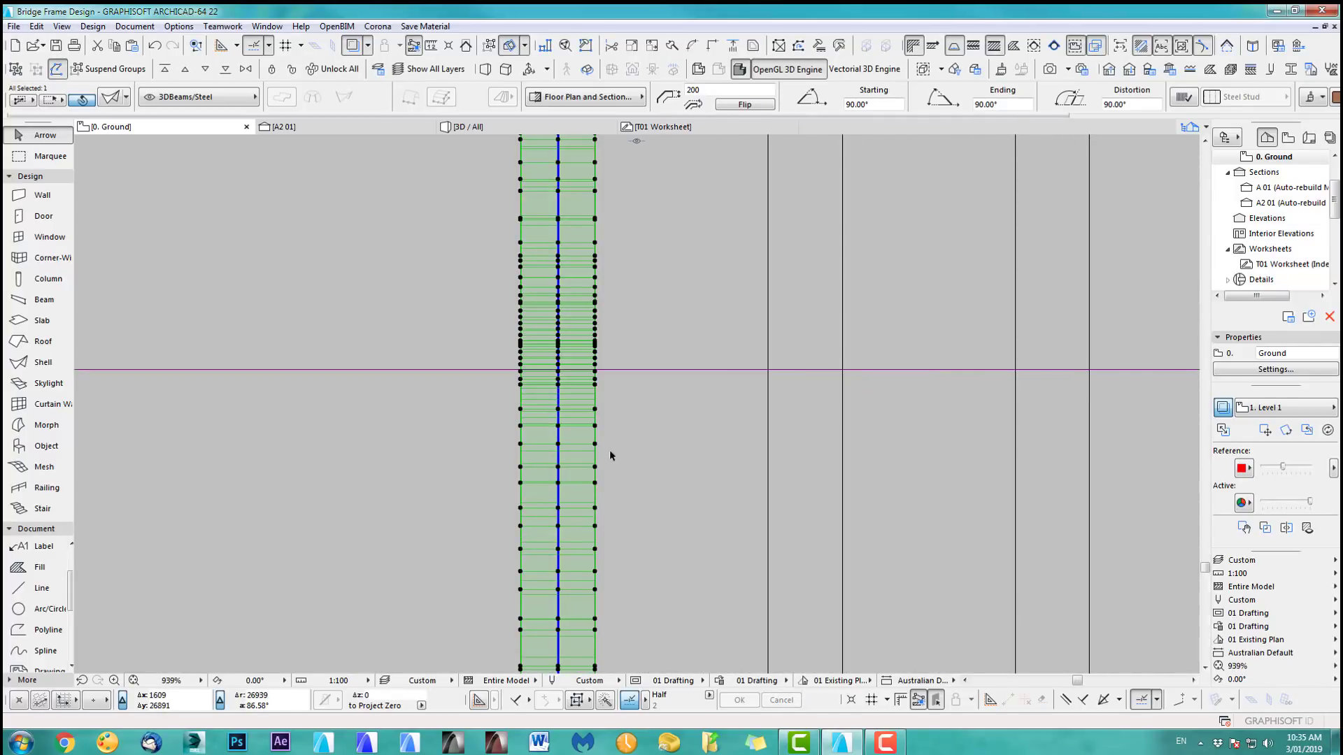
pyautogui.hotkey('ctrl', 'd')
pyautogui.scroll(5, 580, 387)
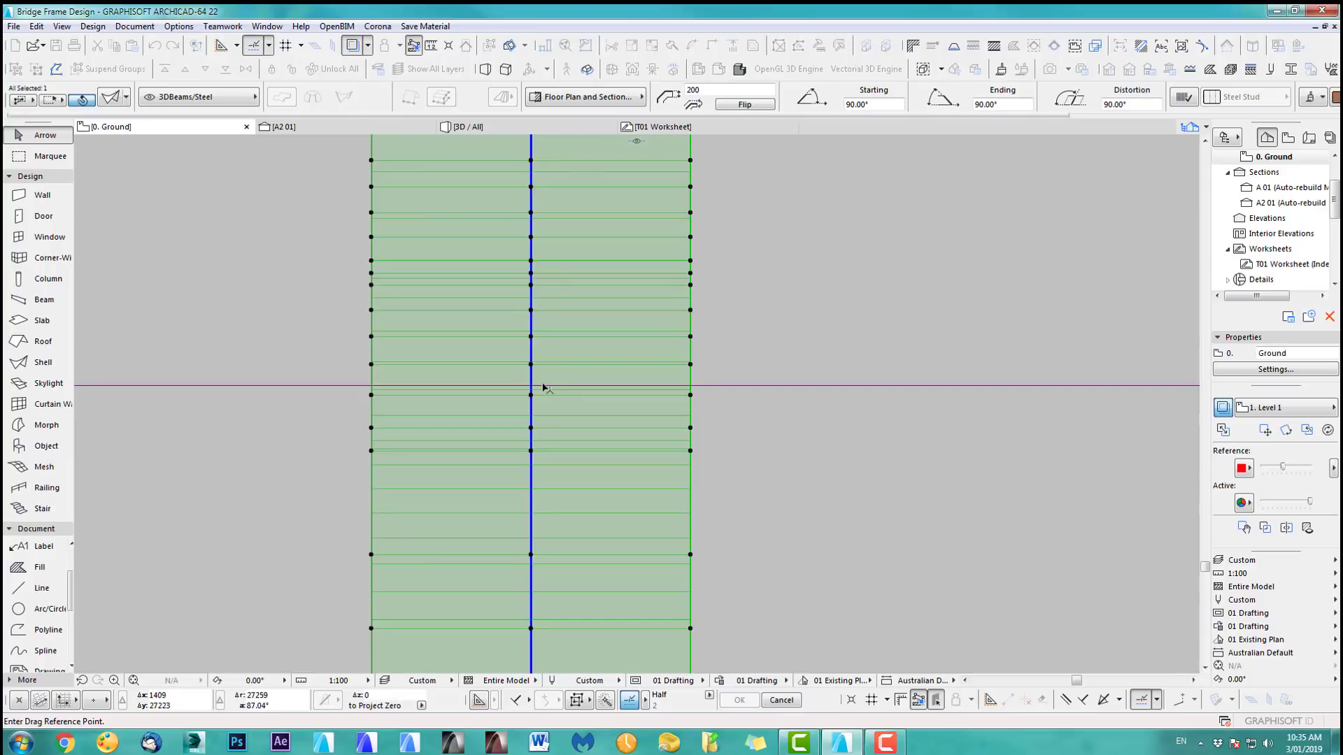
pyautogui.click(533, 391)
pyautogui.scroll(-8, 630, 378)
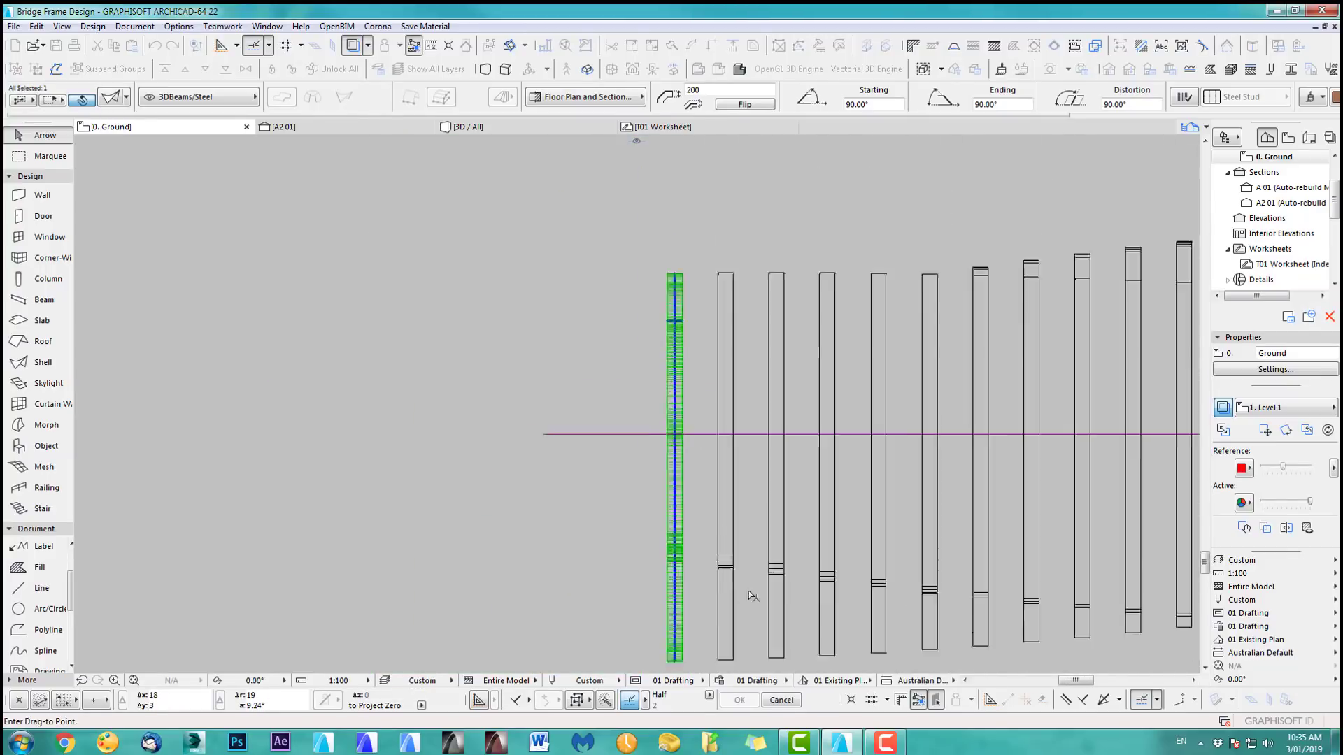
pyautogui.scroll(5, 542, 531)
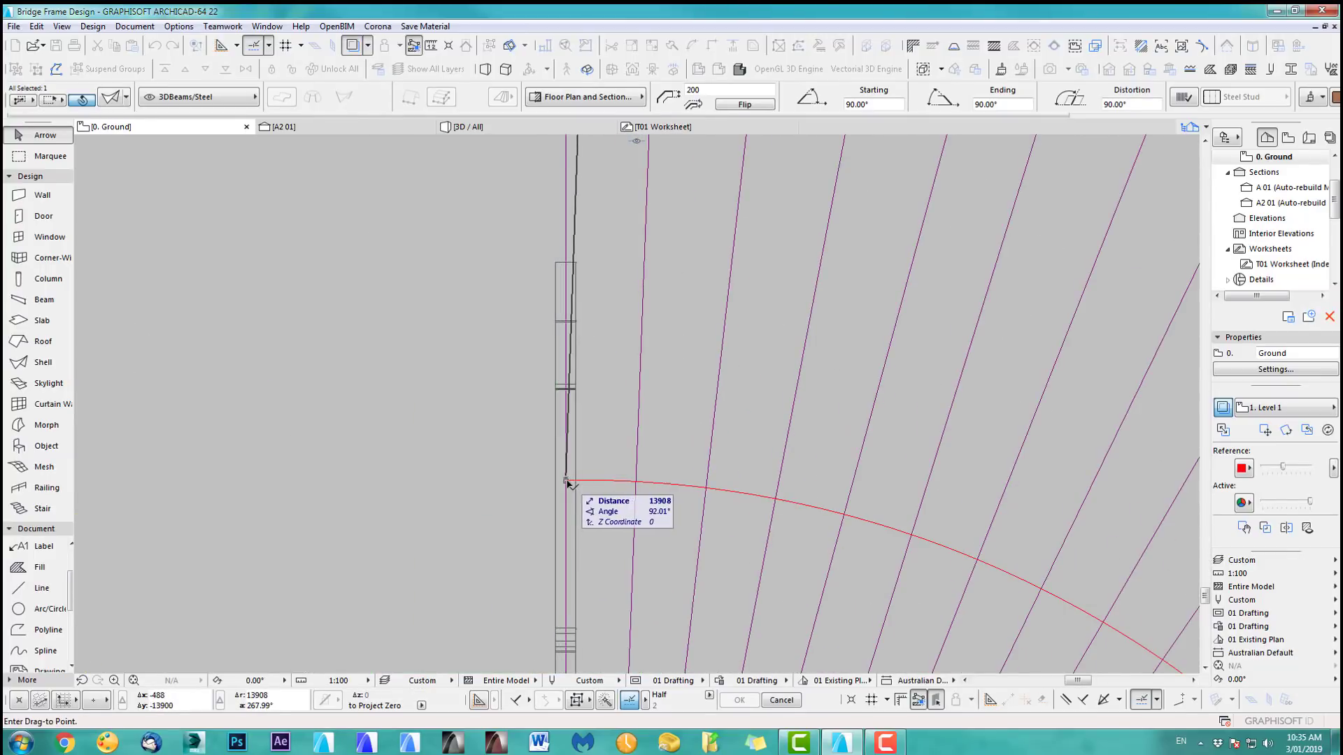
pyautogui.click(565, 481)
# Step: Drag the second shell from its reference line's crossing with the centreline to the intersection of the curve and the second guide line
pyautogui.scroll(-5, 594, 465)
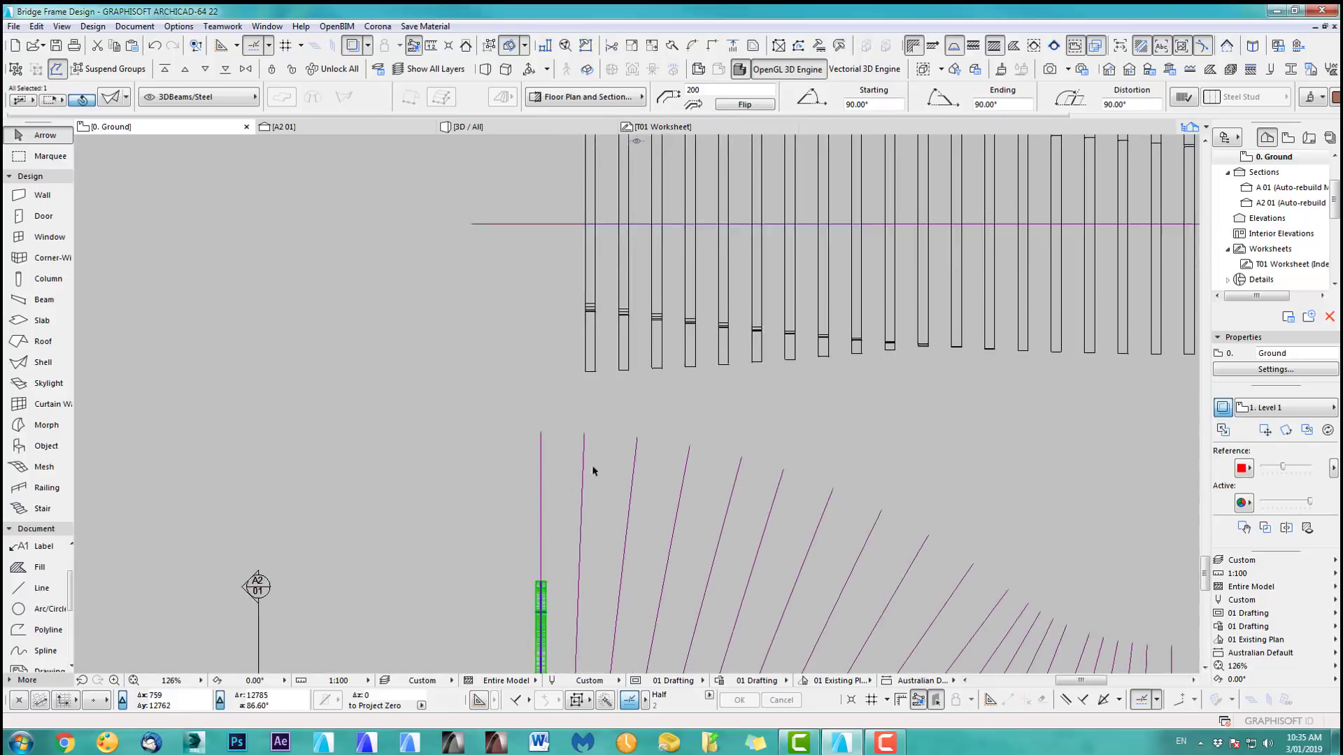
pyautogui.click(598, 412)
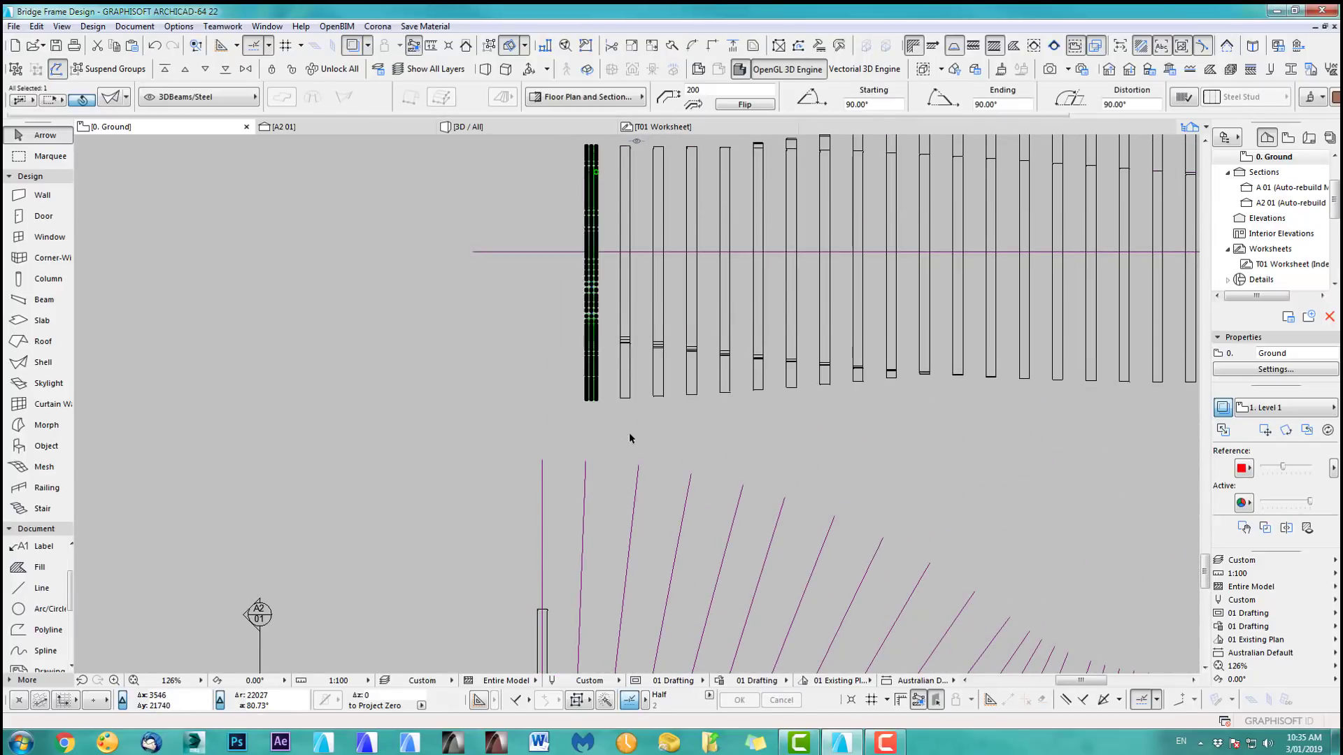
pyautogui.hotkey('ctrl', 'd')
pyautogui.scroll(10, 594, 285)
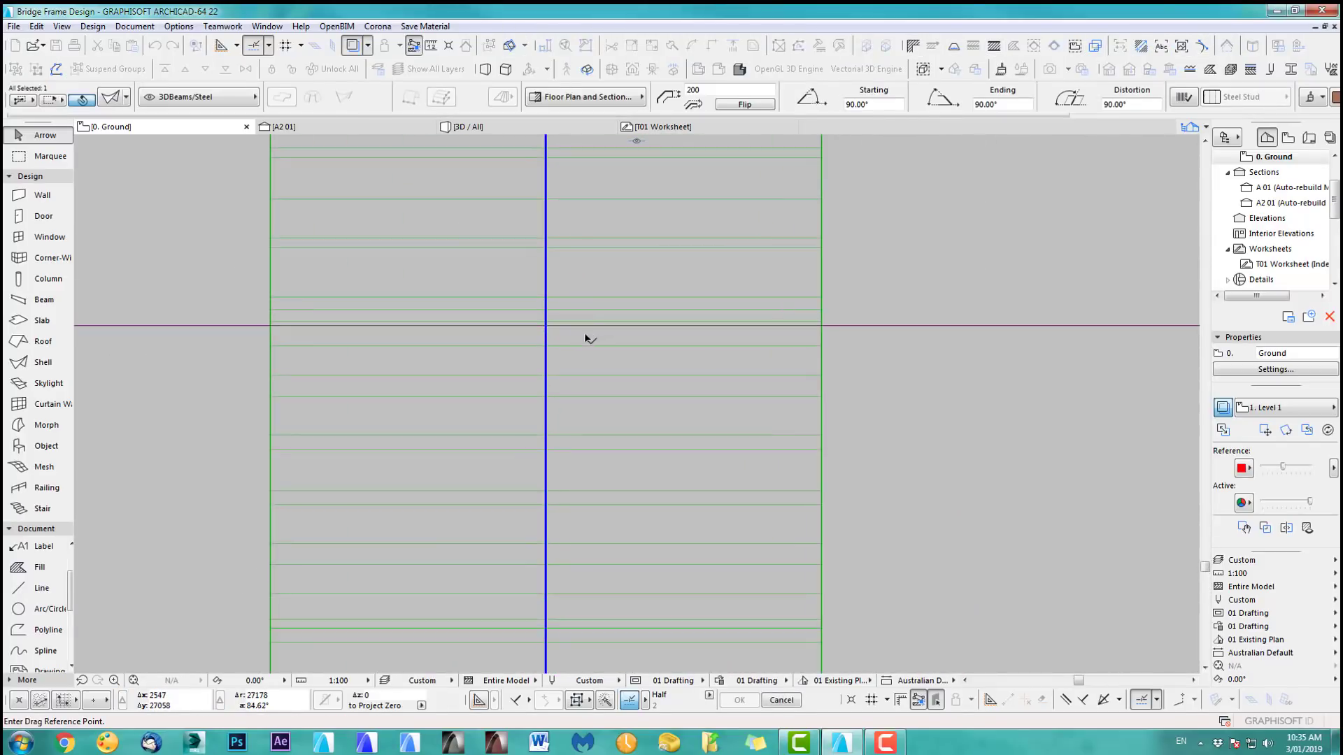
pyautogui.click(546, 324)
pyautogui.scroll(-10, 698, 458)
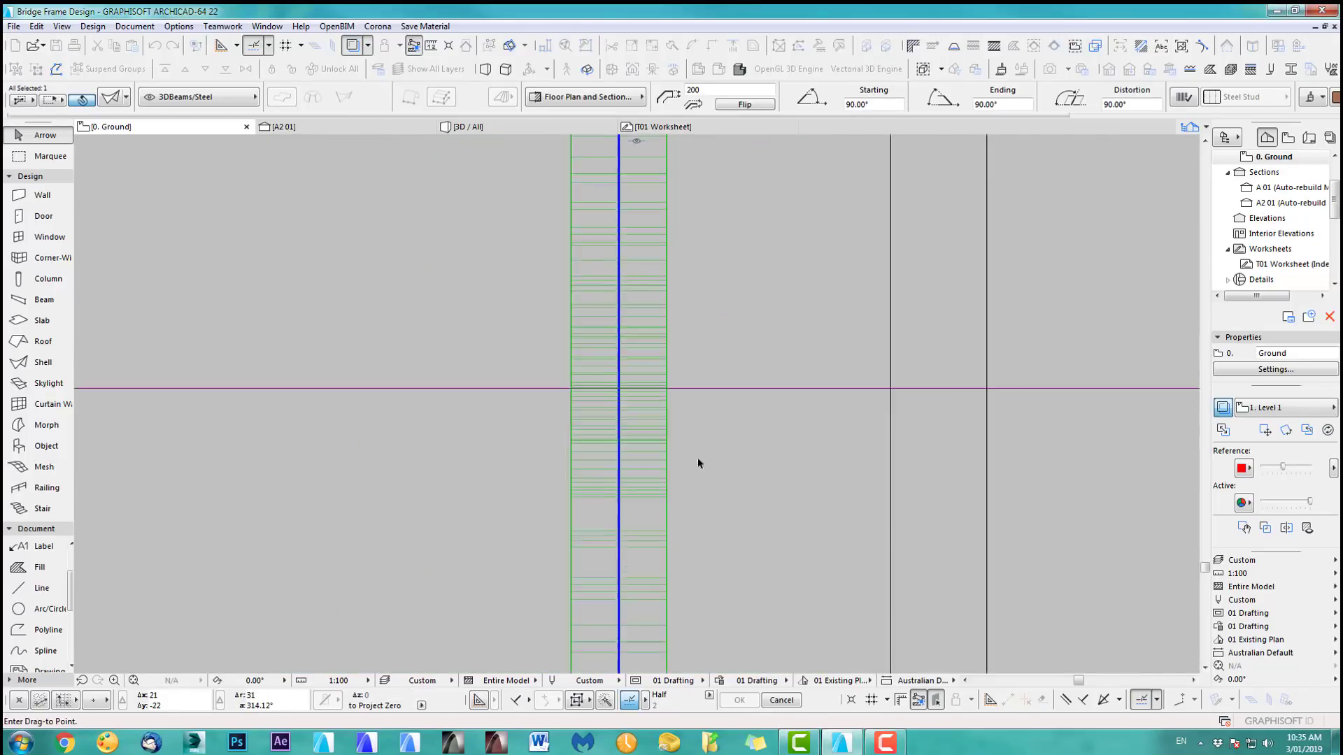
pyautogui.moveTo(623, 582); pyautogui.dragTo(595, 323, button='middle')
pyautogui.scroll(-1, 596, 323)
pyautogui.moveTo(579, 606); pyautogui.dragTo(631, 440, button='middle')
pyautogui.click(604, 467)
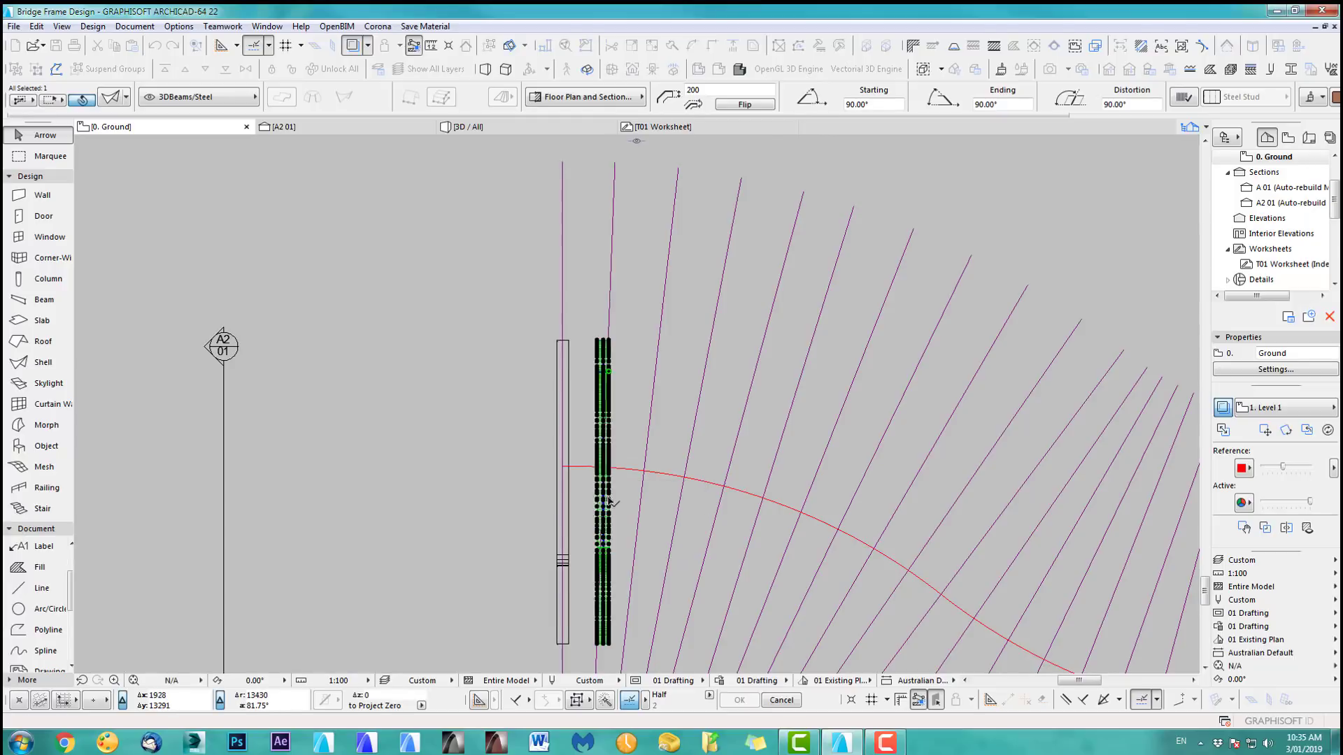
pyautogui.scroll(3, 621, 450)
pyautogui.scroll(-3, 632, 428)
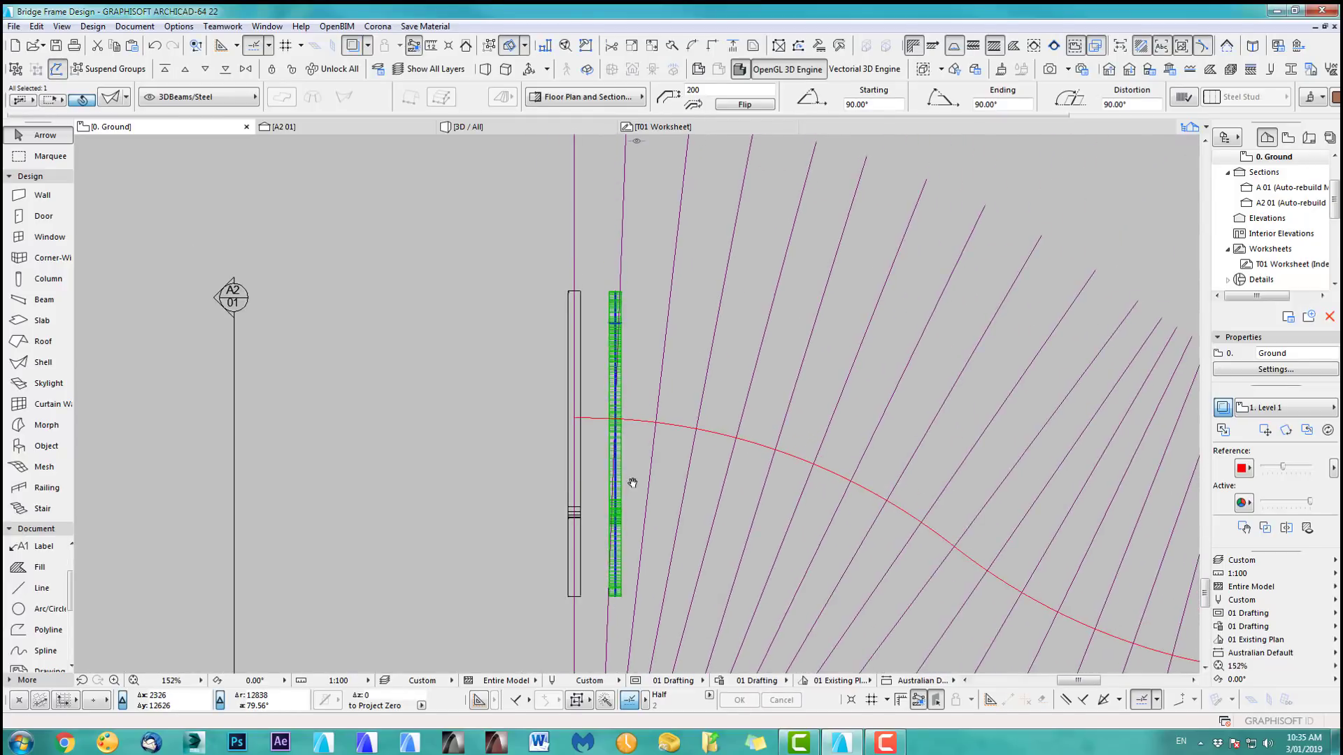
# Step: Rotate the second shell about its intersection with the curve until its reference line aligns with the second guide line
pyautogui.hotkey('ctrl', 'e')
pyautogui.scroll(10, 624, 418)
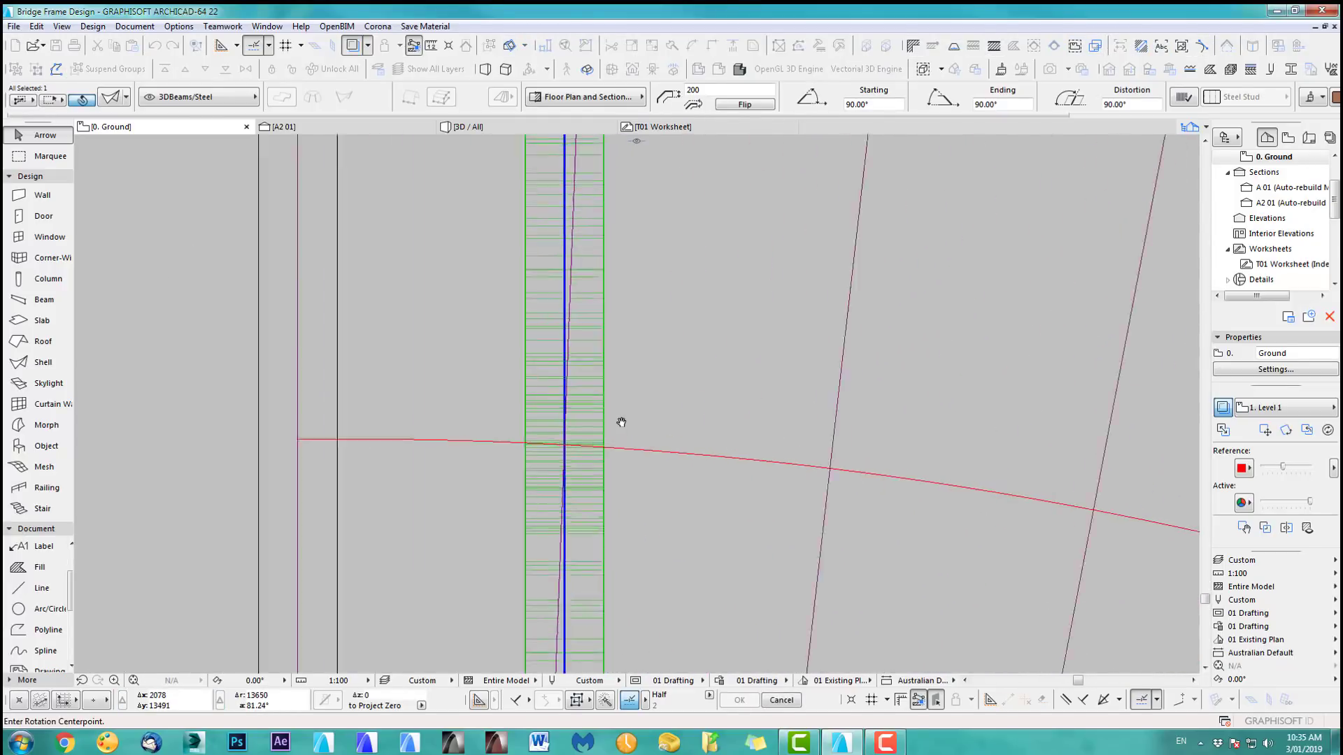
pyautogui.scroll(1, 482, 482)
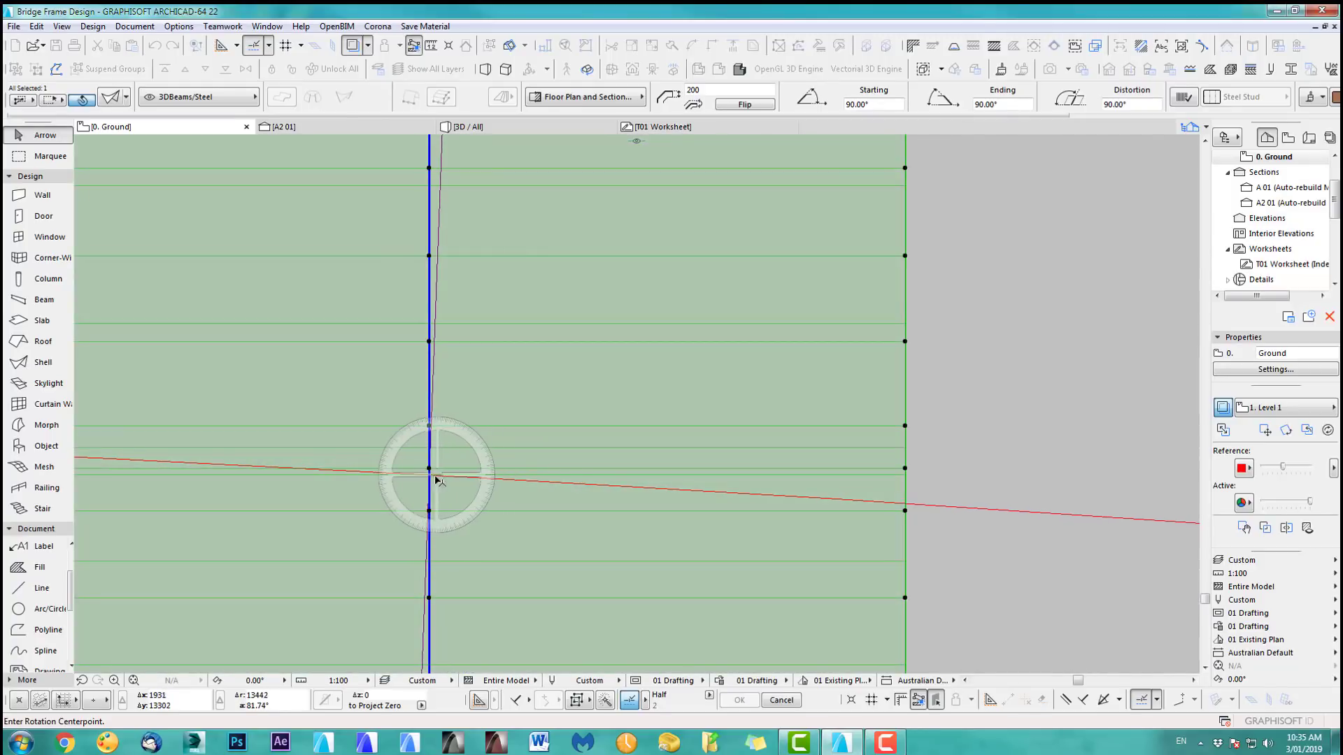
pyautogui.click(431, 476)
pyautogui.scroll(-6, 513, 422)
pyautogui.scroll(-10, 542, 403)
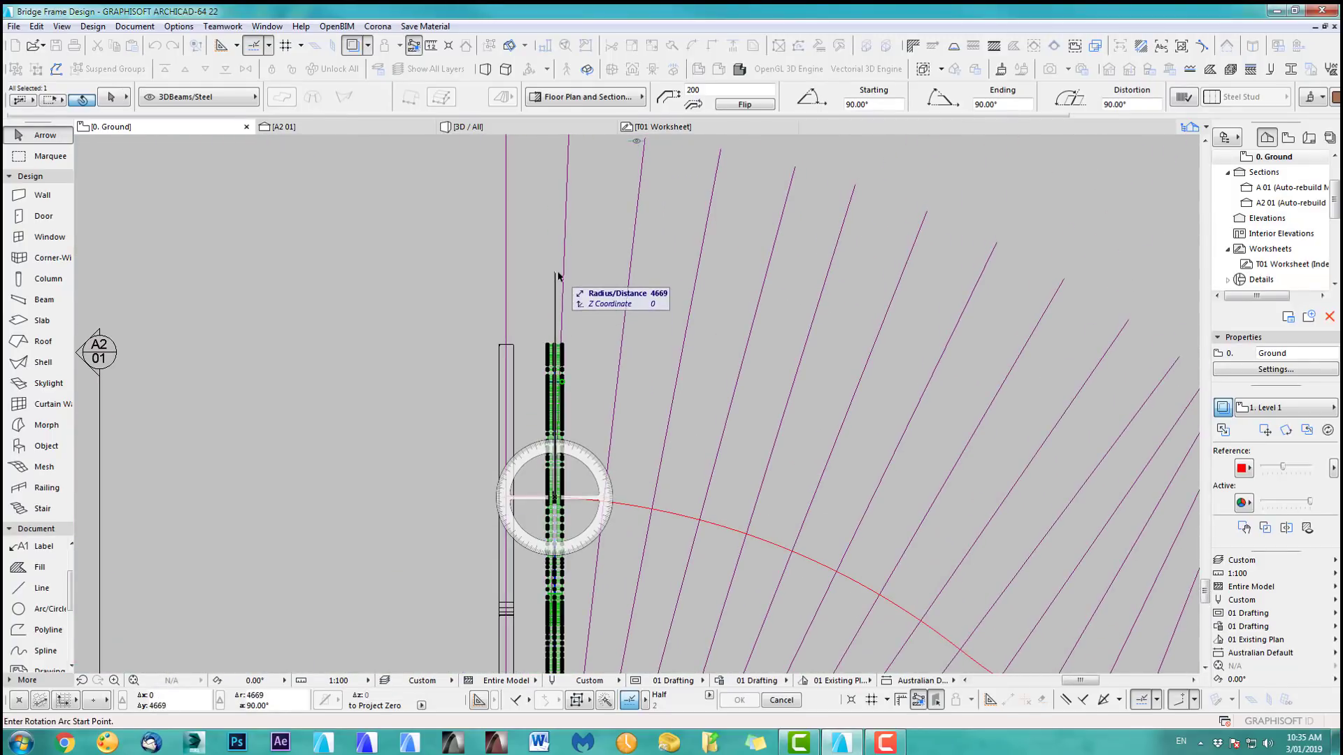
pyautogui.click(556, 266)
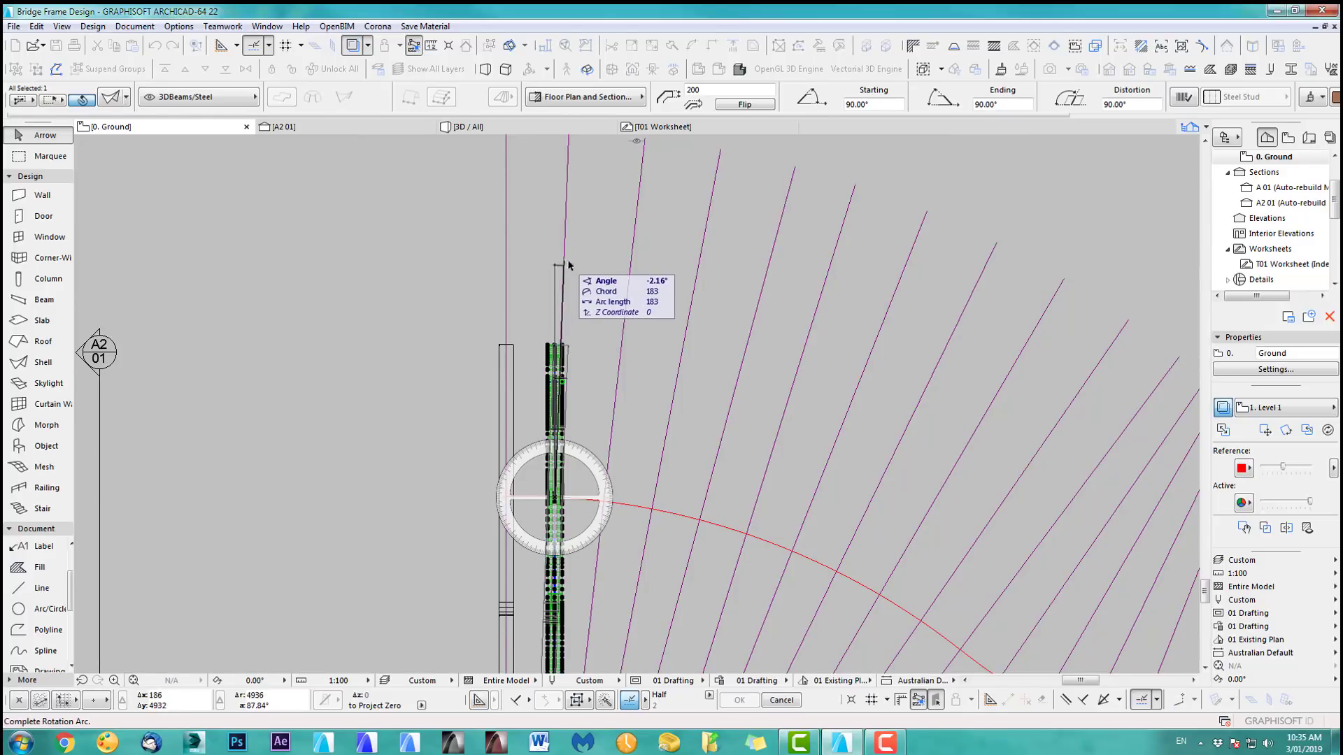
pyautogui.click(563, 266)
pyautogui.click(593, 303)
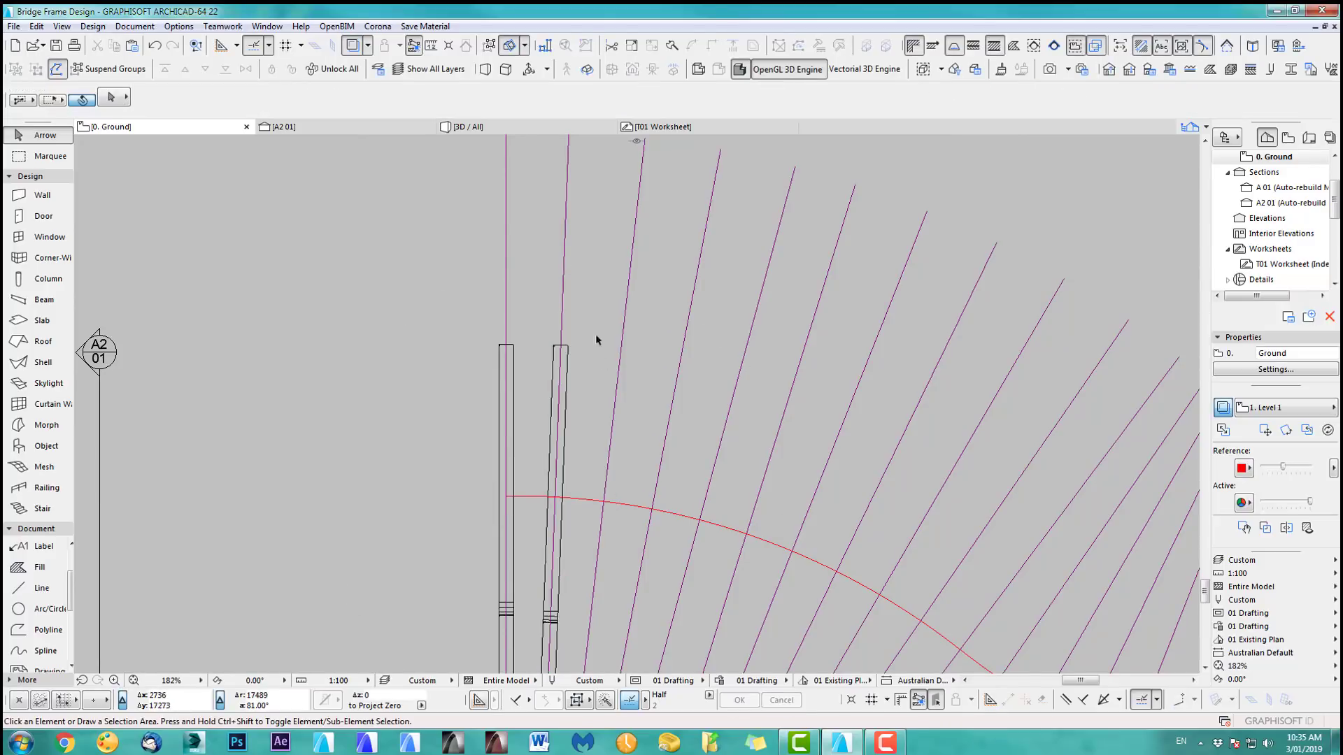
# Step: Move the following shells one by one to the next guide lines' curve intersections and rotate each to match its line
pyautogui.scroll(-5, 612, 412)
pyautogui.moveTo(656, 477); pyautogui.dragTo(565, 424, button='middle')
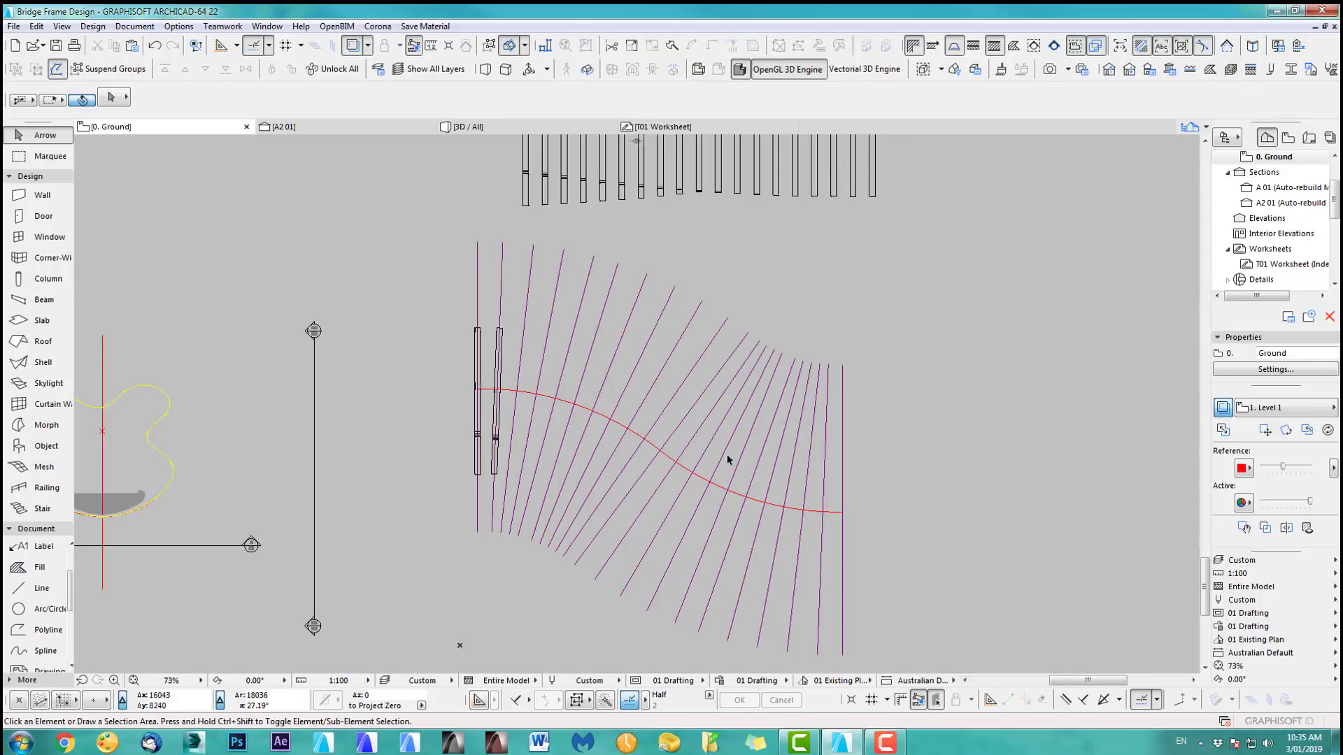
pyautogui.moveTo(727, 459); pyautogui.dragTo(711, 530, button='middle')
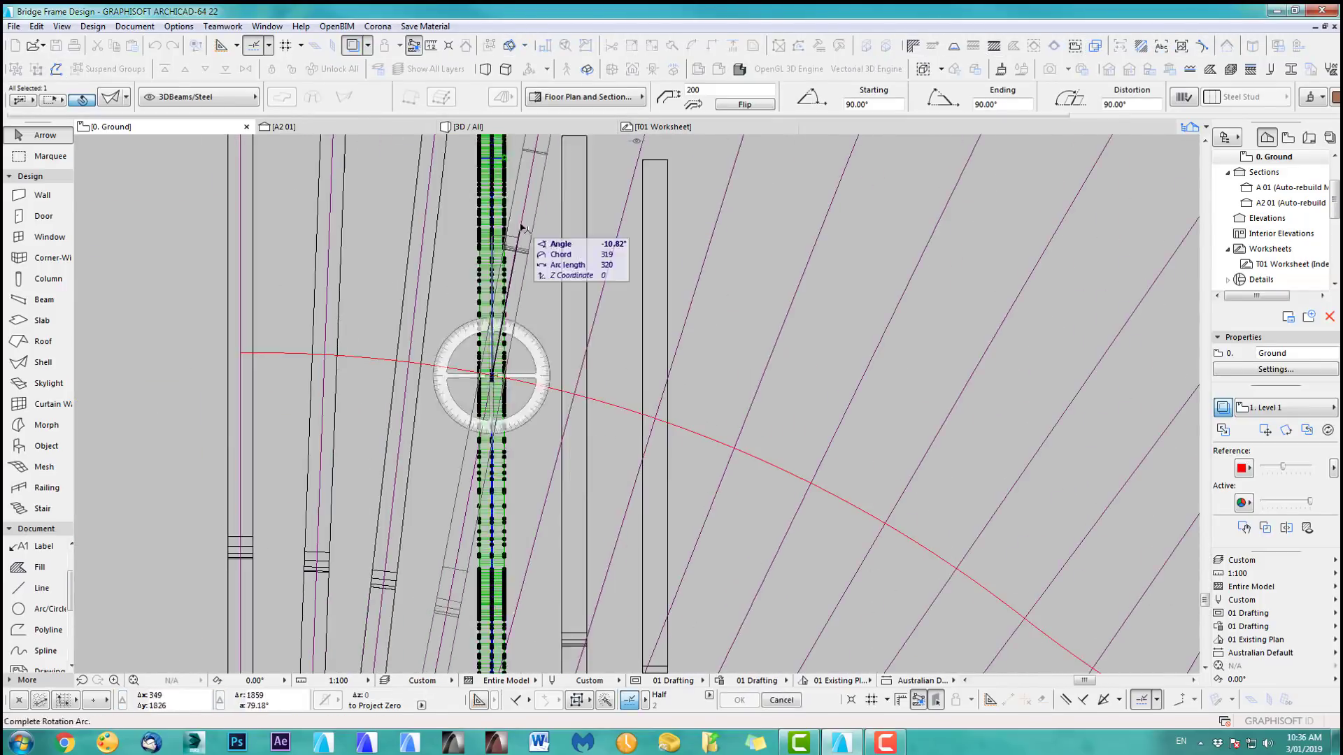
pyautogui.scroll(-3, 479, 375)
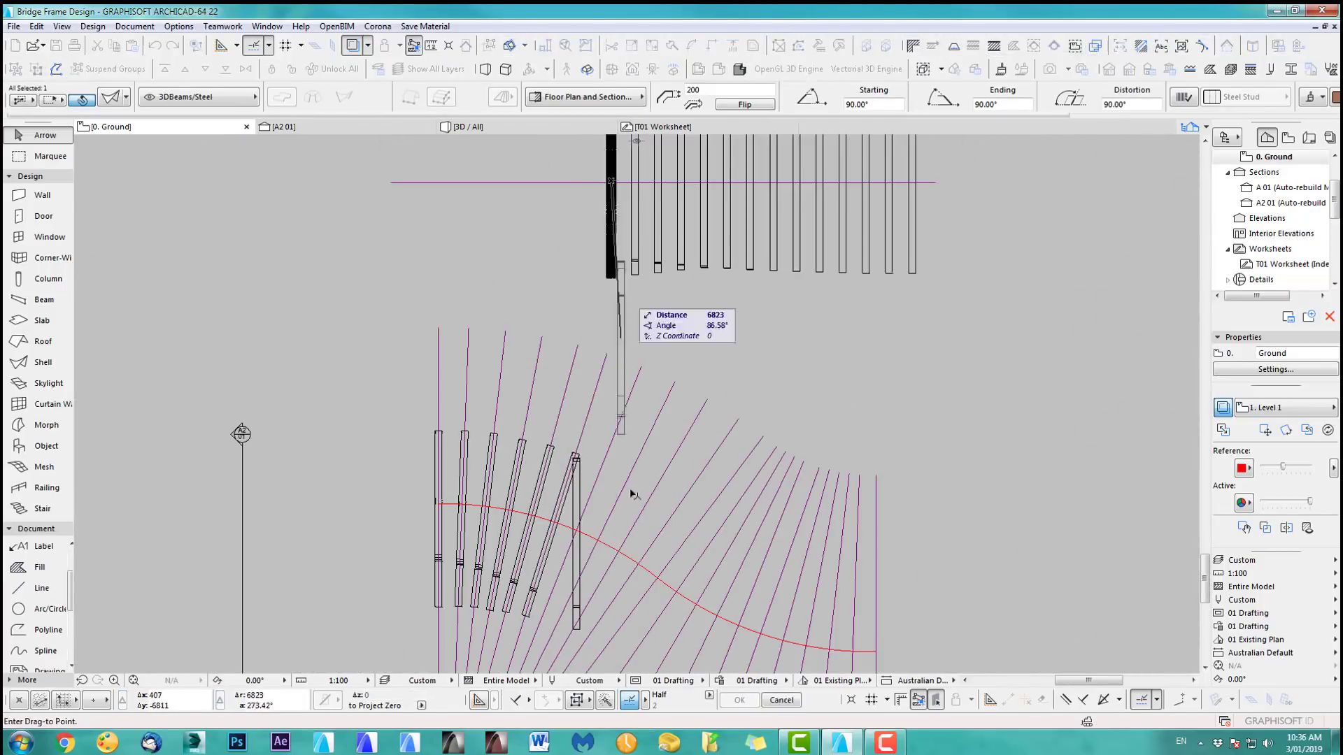
# Step: Rotate the second-last shell about its intersection with the curve so it aligns with its guide line
pyautogui.scroll(3, 732, 451)
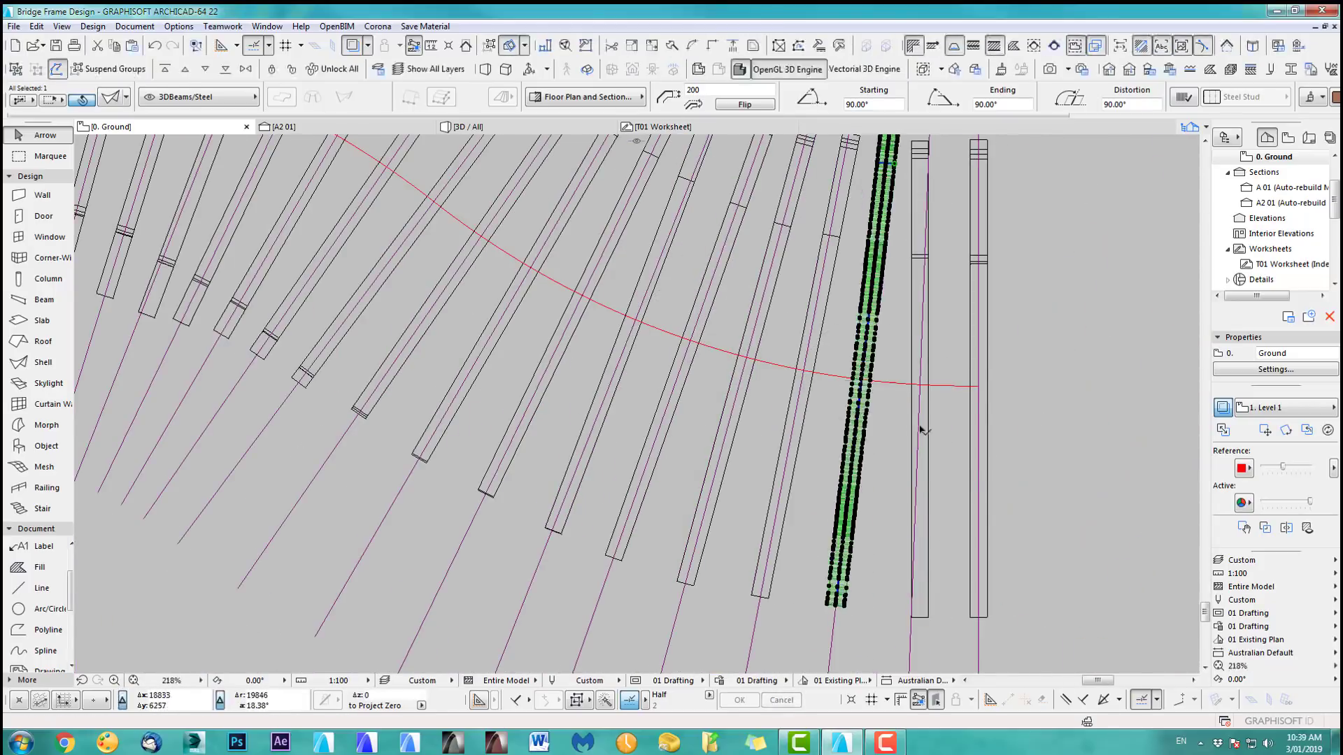
pyautogui.click(916, 384)
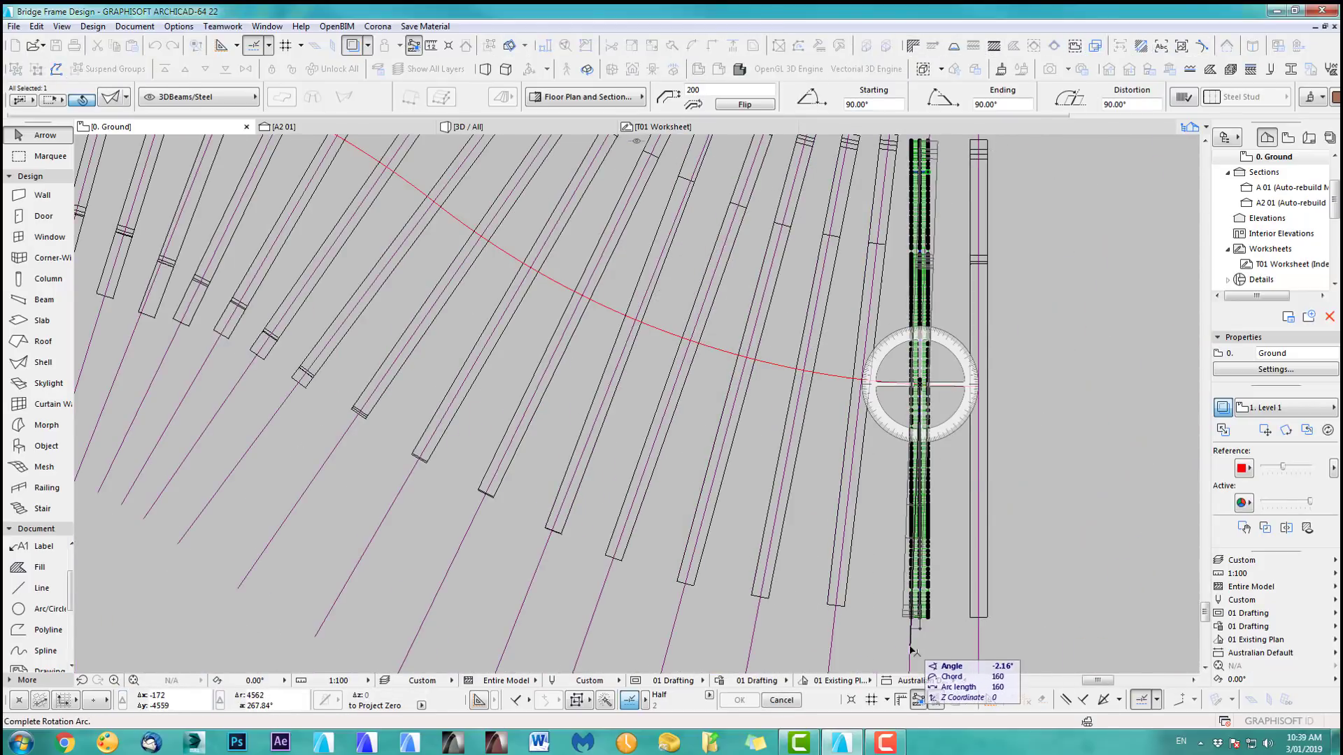
pyautogui.scroll(-5, 843, 546)
pyautogui.click(891, 440)
# Step: Open the 3D view and orbit around the curved ring frame to check its shape
pyautogui.moveTo(823, 476); pyautogui.dragTo(858, 435, button='middle')
pyautogui.scroll(2, 852, 420)
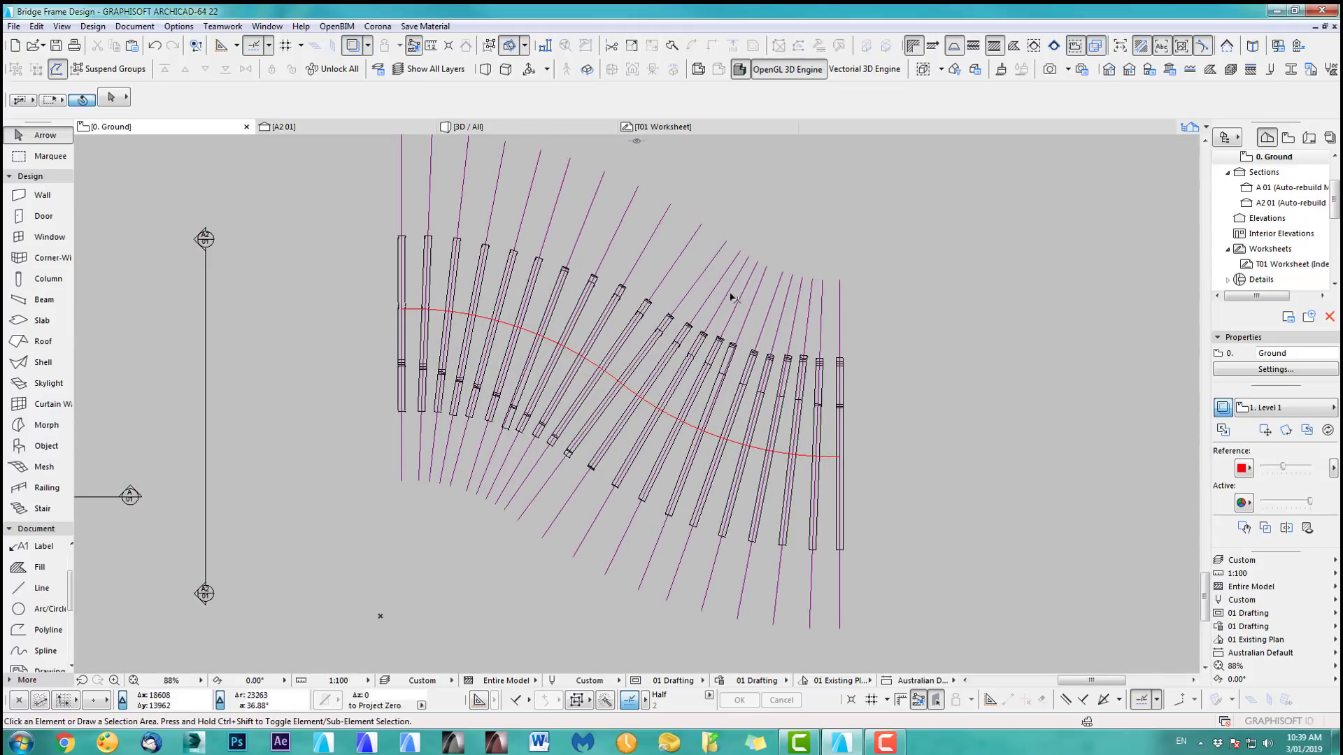
pyautogui.press('F3')
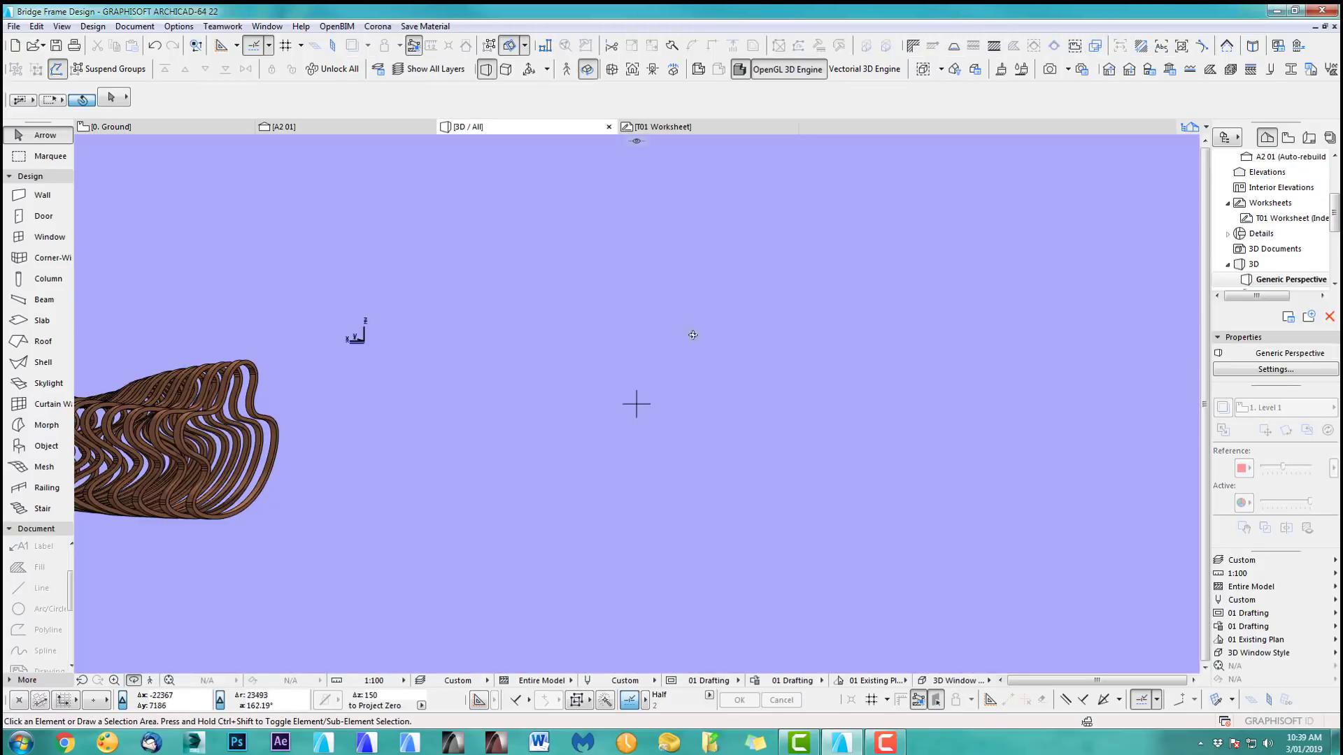
pyautogui.keyDown('shift'); pyautogui.moveTo(241, 405); pyautogui.dragTo(431, 497, button='middle'); pyautogui.keyUp('shift')
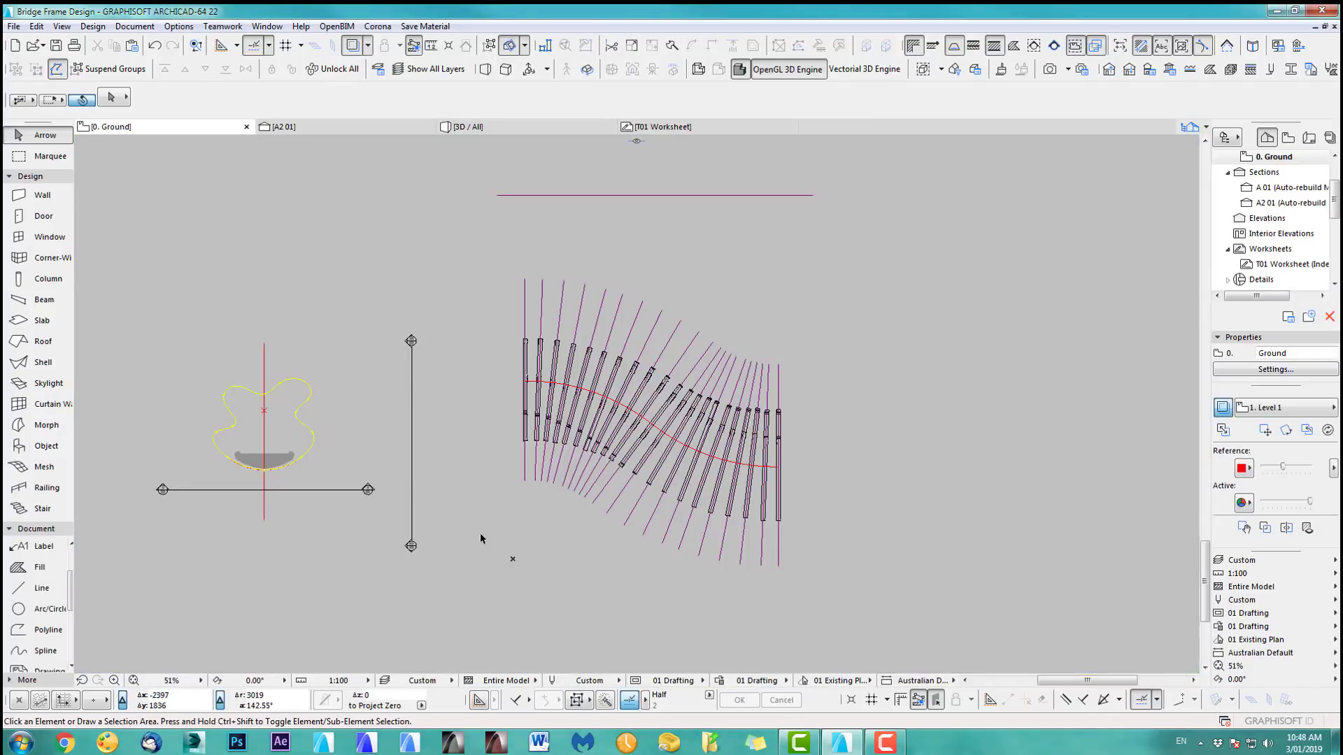
# Step: Open the Profile Manager and choose the ABridgeWalk profile
pyautogui.scroll(5, 488, 473)
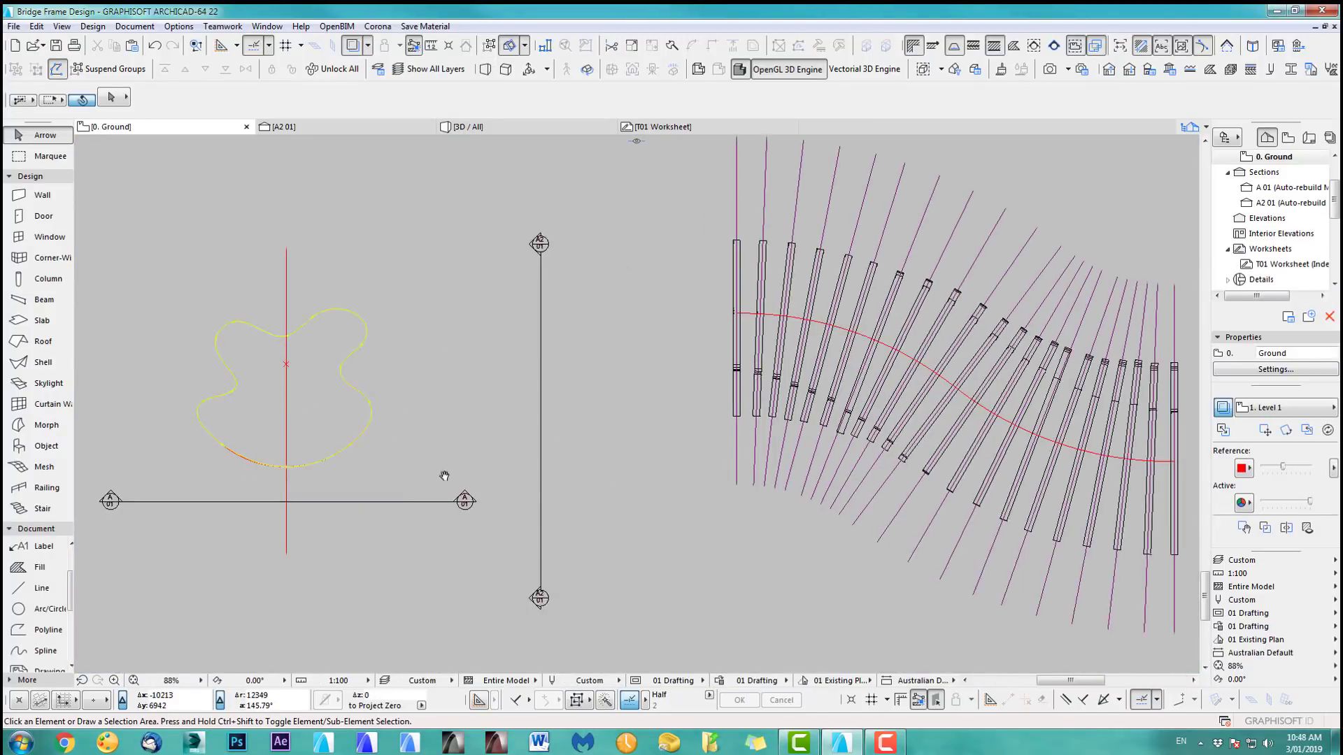
pyautogui.scroll(3, 428, 457)
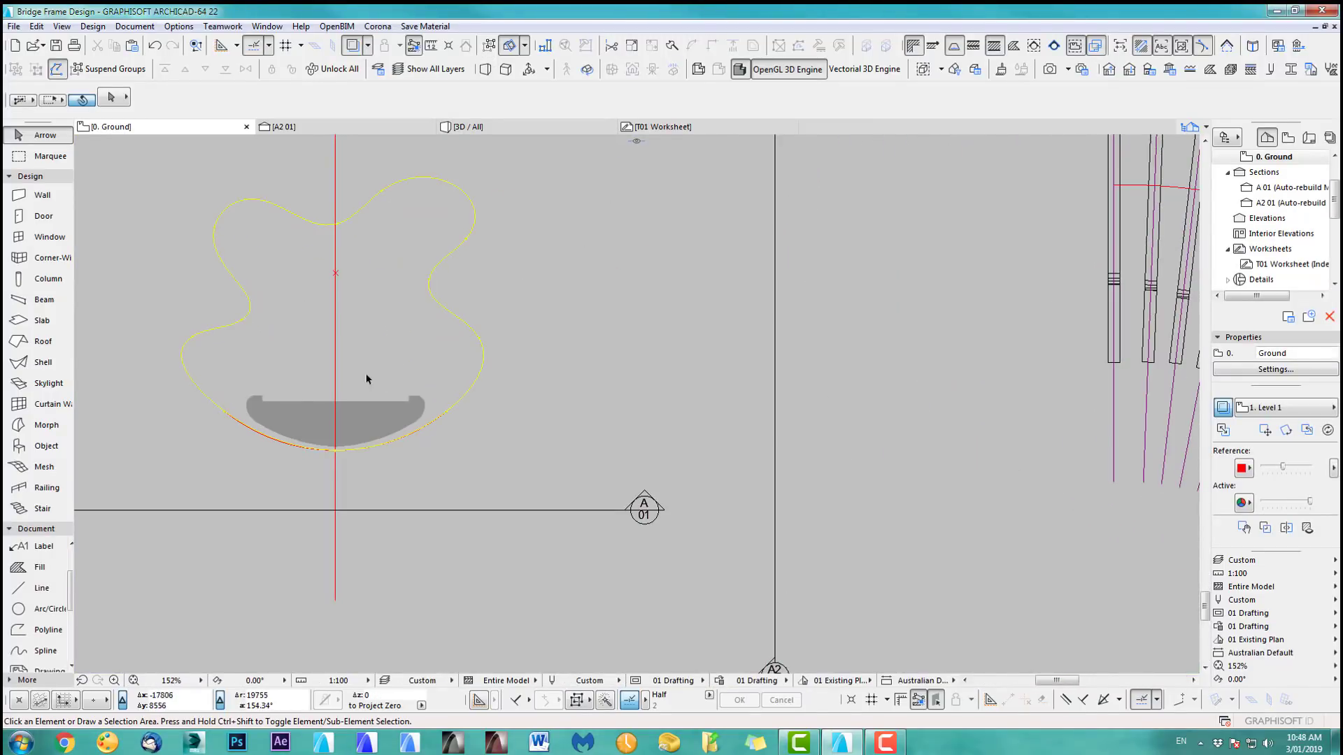
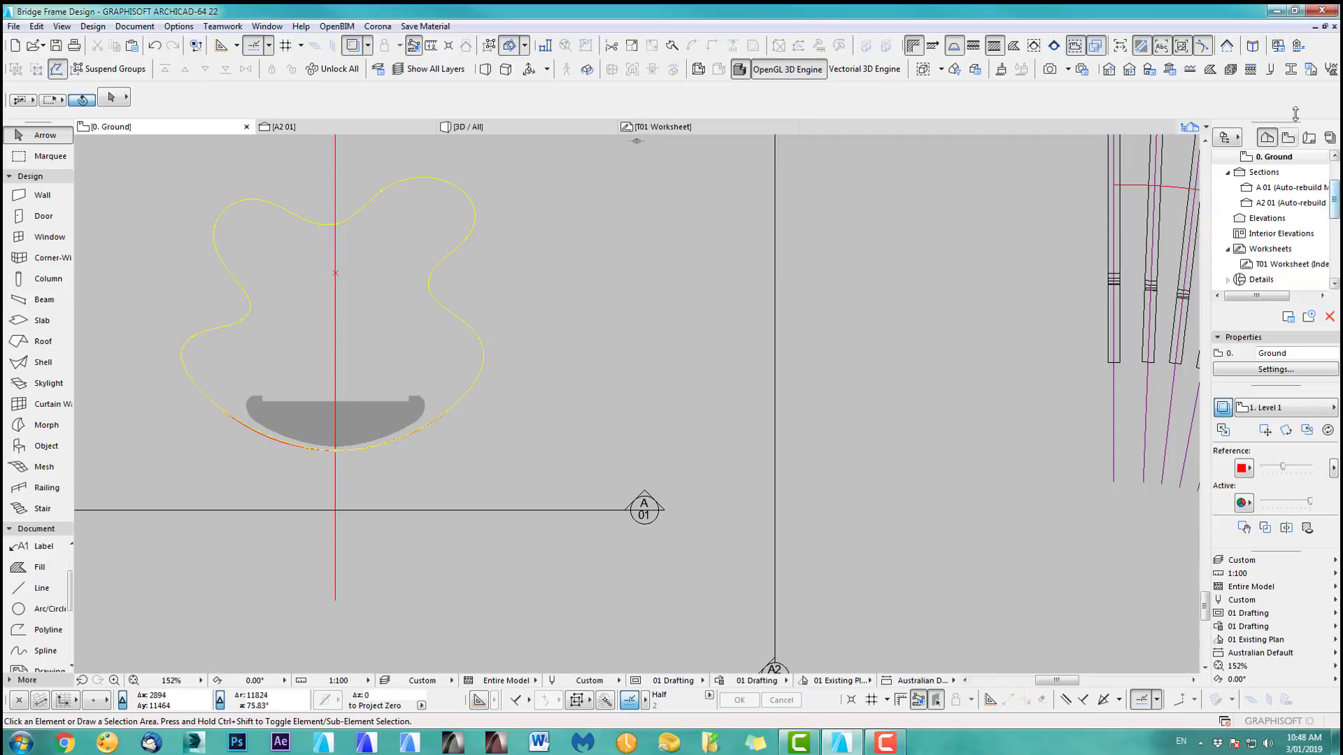
pyautogui.click(1292, 71)
pyautogui.click(1054, 144)
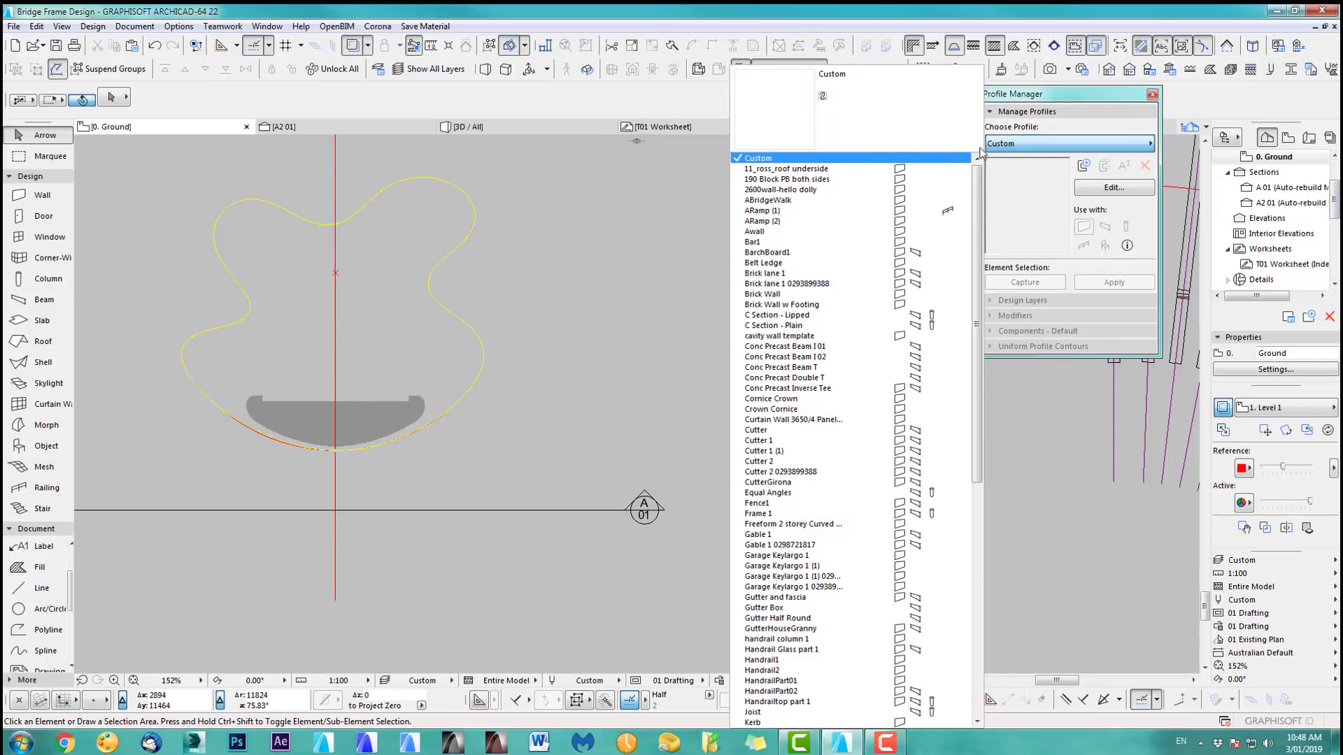
pyautogui.click(791, 201)
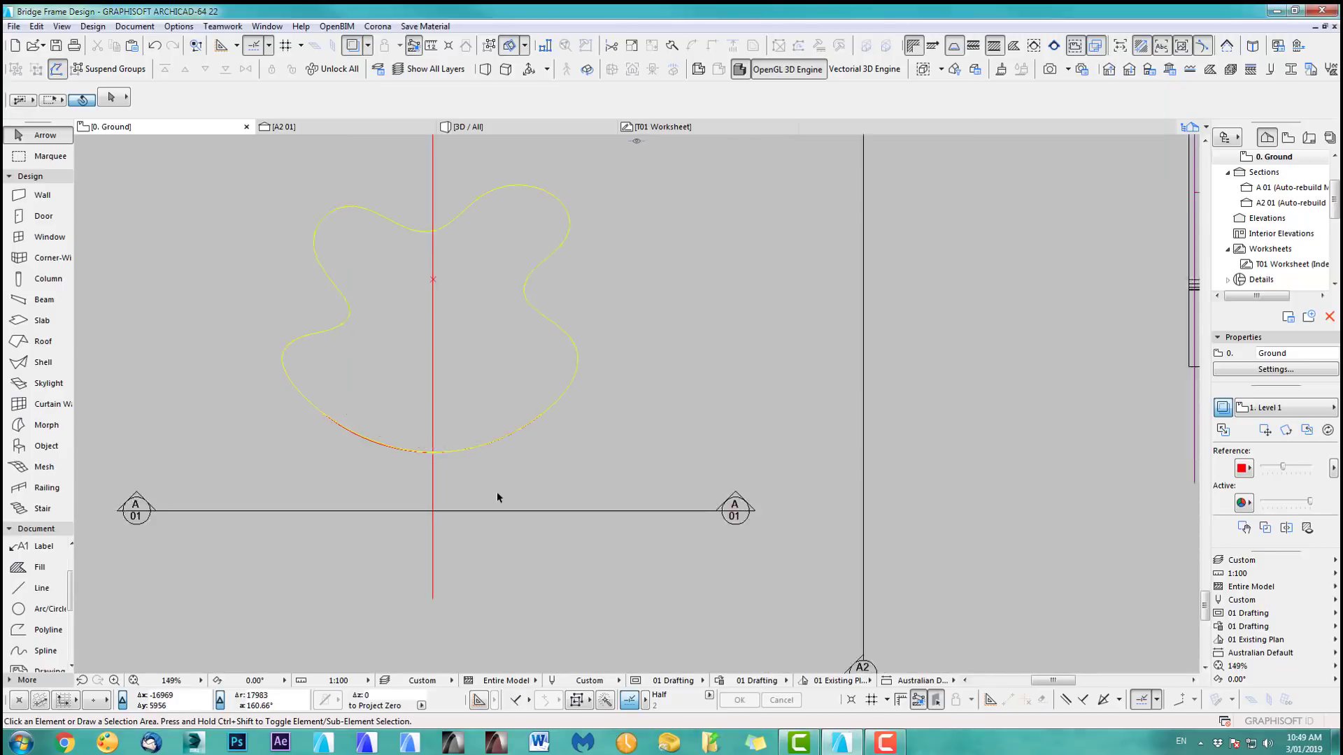
pyautogui.scroll(-2, 497, 493)
pyautogui.scroll(4, 501, 461)
pyautogui.moveTo(481, 433); pyautogui.dragTo(479, 499, button='middle')
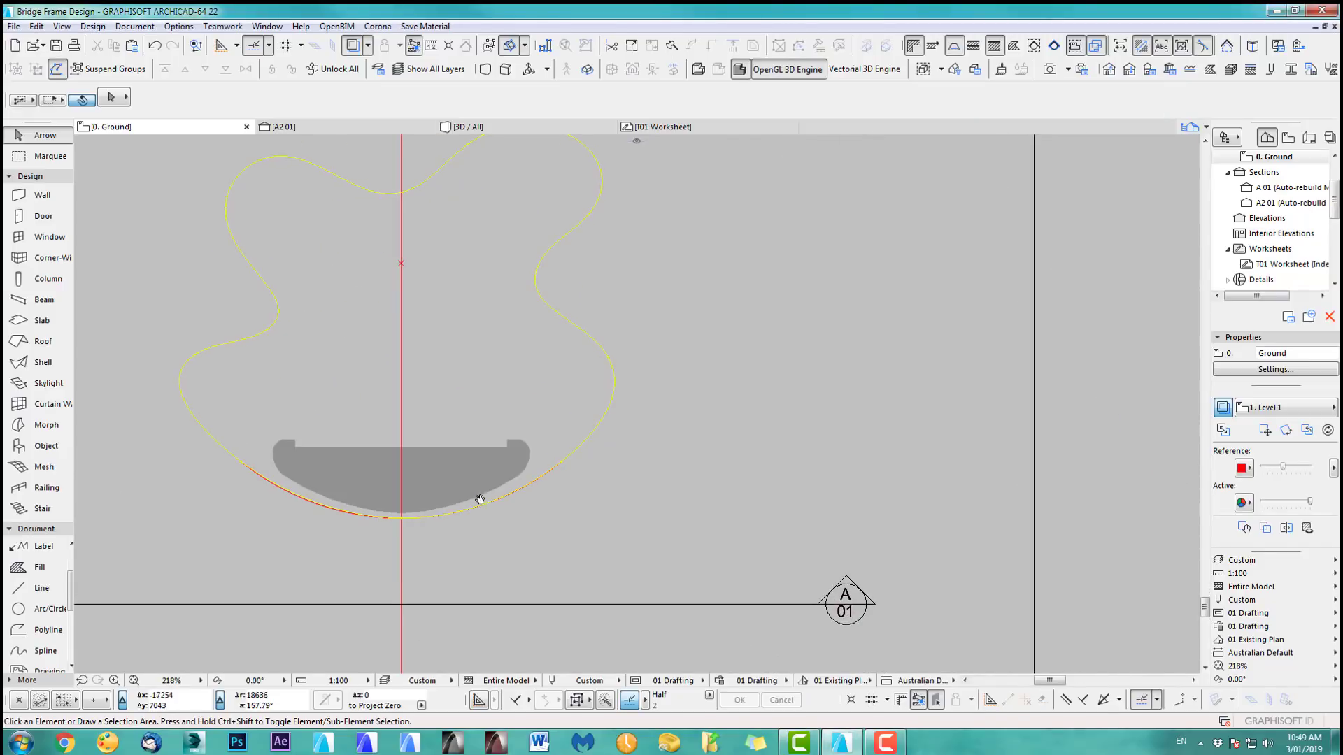
# Step: Select and copy the closed ring outline spline, the red arc along its base and the half deck fill on the arc side of the centreline
pyautogui.click(581, 448)
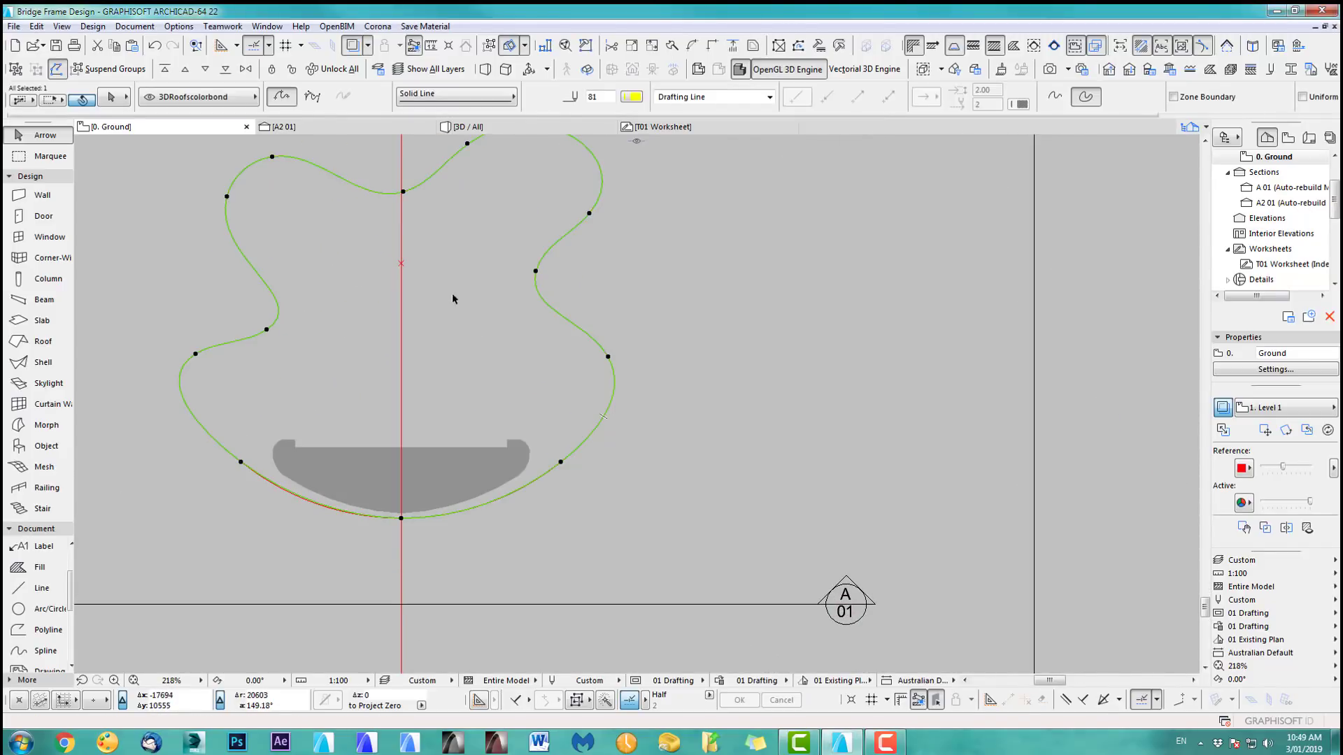
pyautogui.scroll(10, 514, 502)
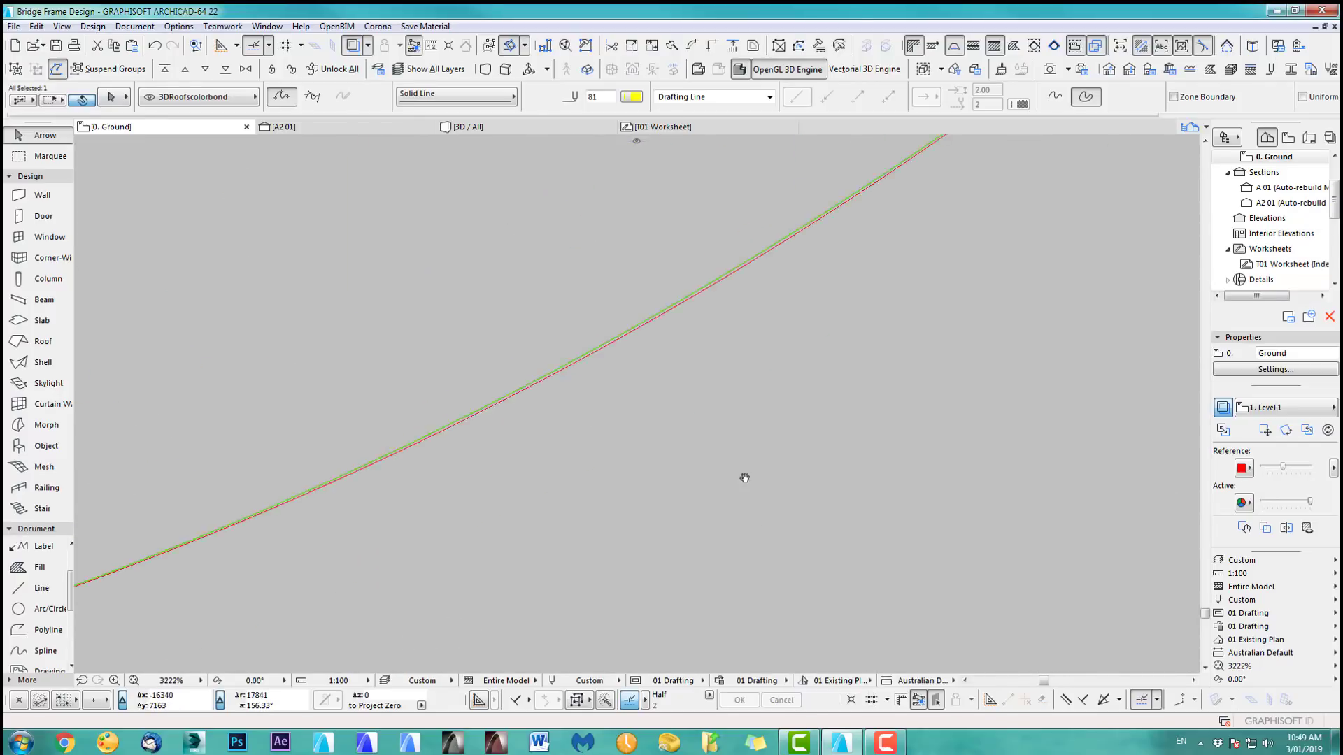
pyautogui.keyDown('shift'); pyautogui.click(686, 436); pyautogui.keyUp('shift')
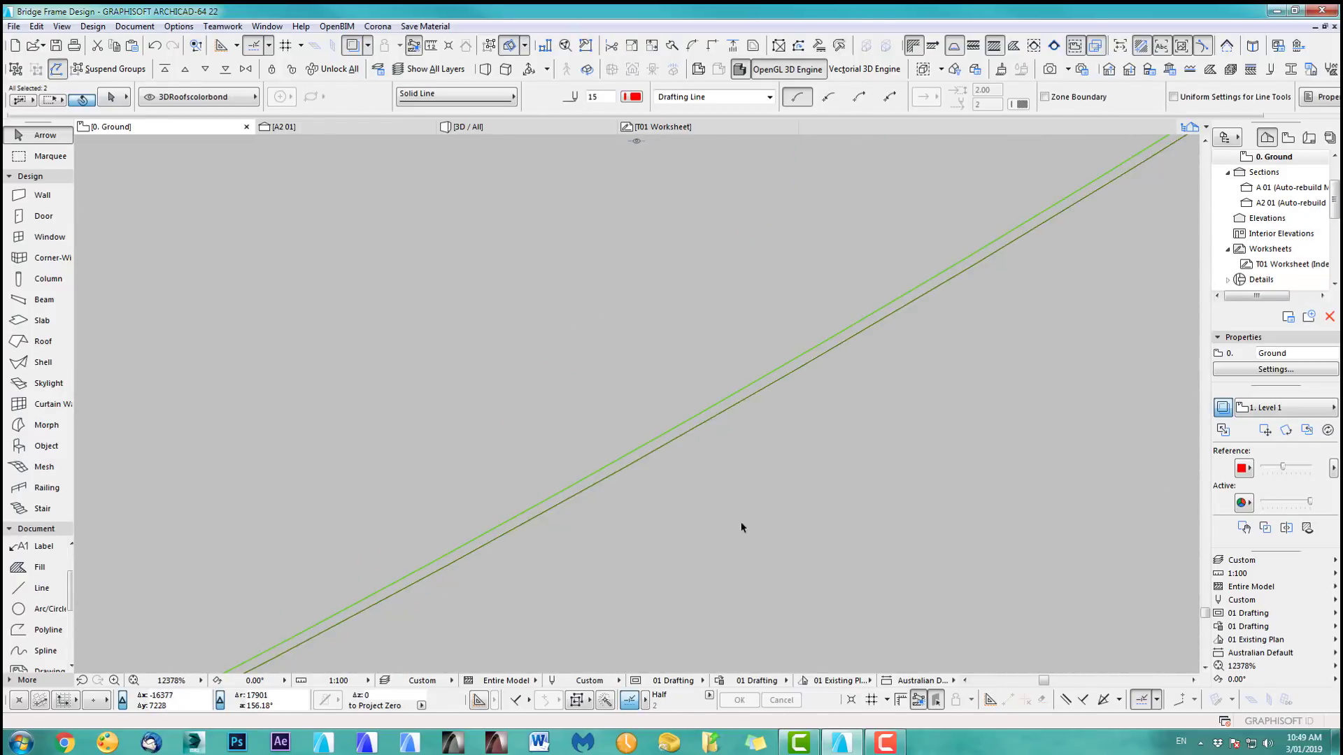
pyautogui.scroll(-4, 680, 568)
pyautogui.scroll(-8, 681, 568)
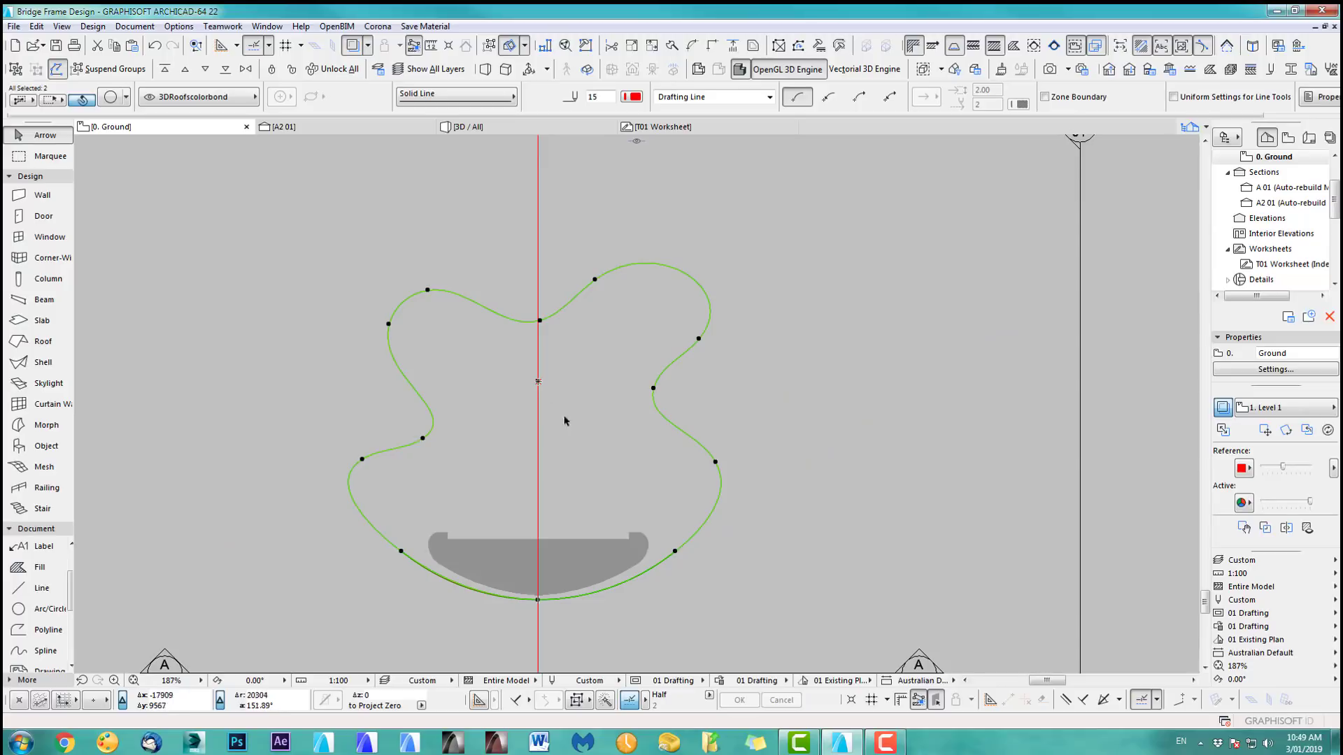
pyautogui.click(620, 570)
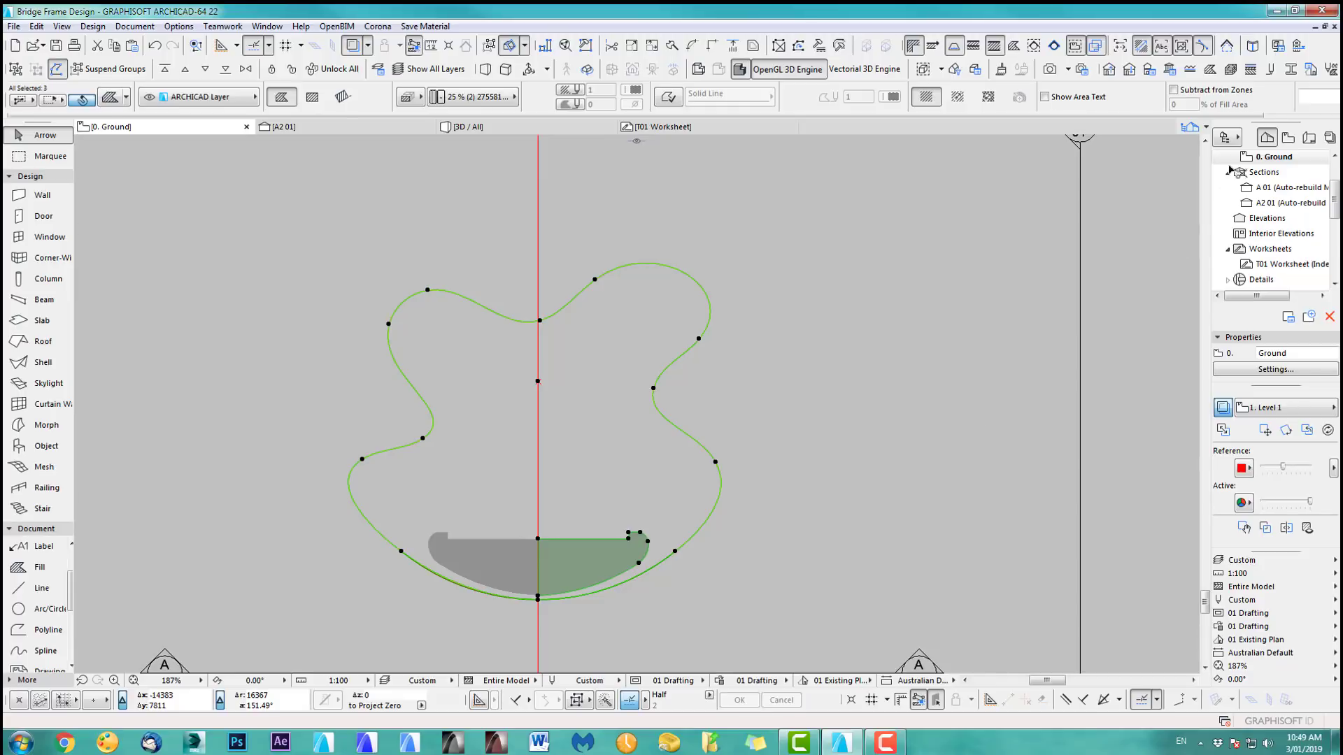
# Step: Choose the ABridgeWalk profile in the Profile Manager and open it for editing
pyautogui.click(1298, 75)
pyautogui.click(1049, 144)
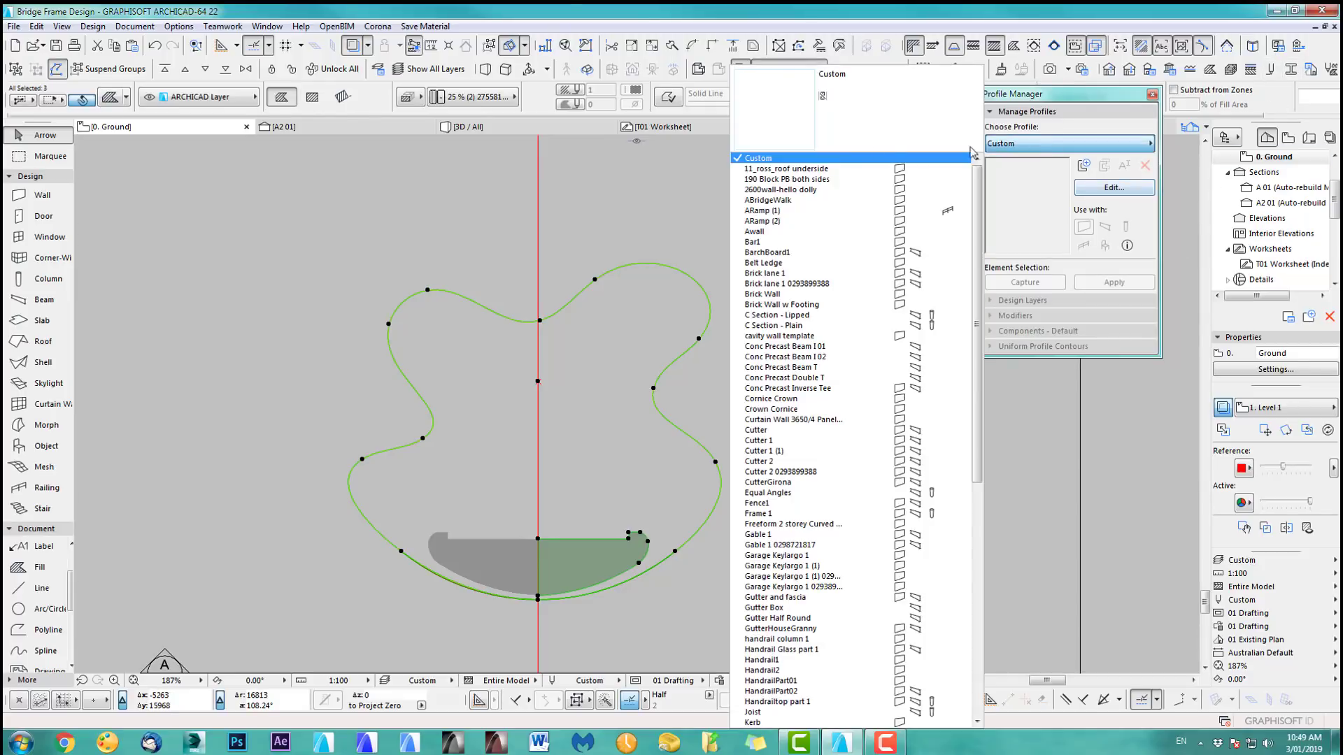
pyautogui.click(827, 203)
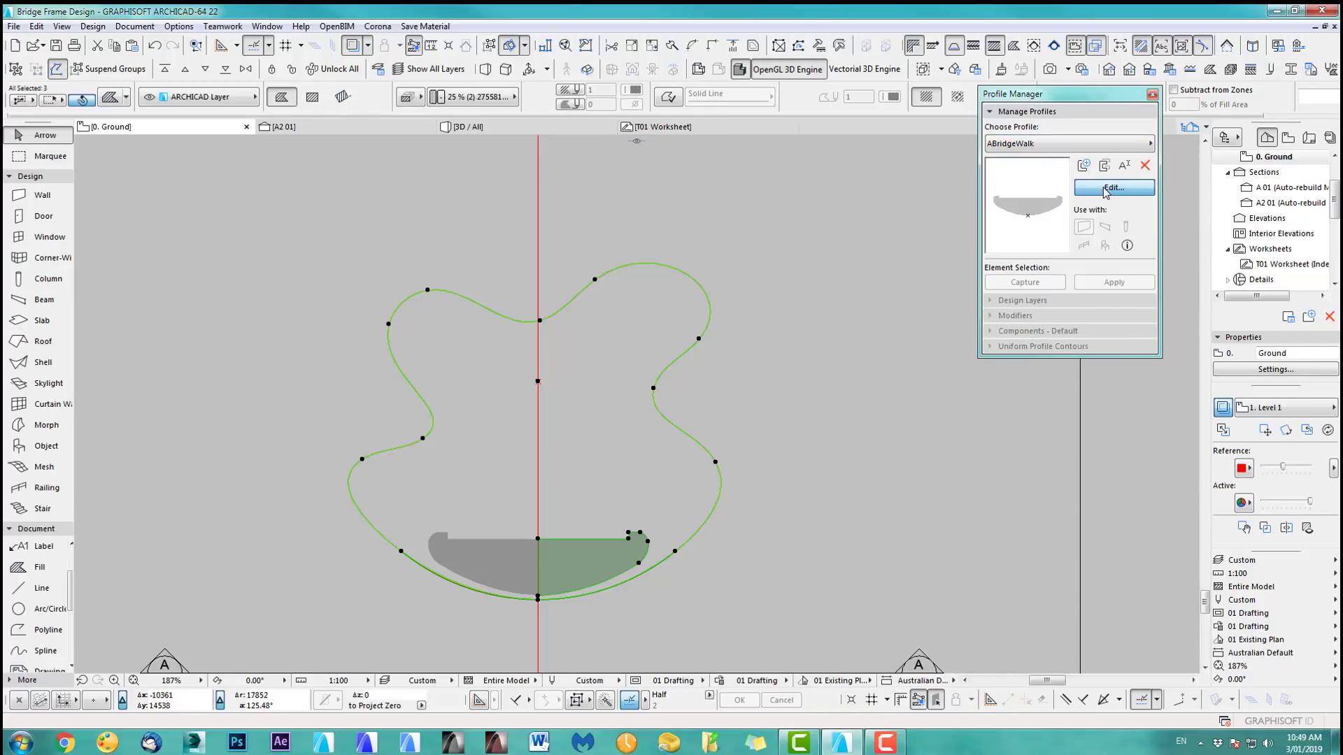
pyautogui.click(1112, 187)
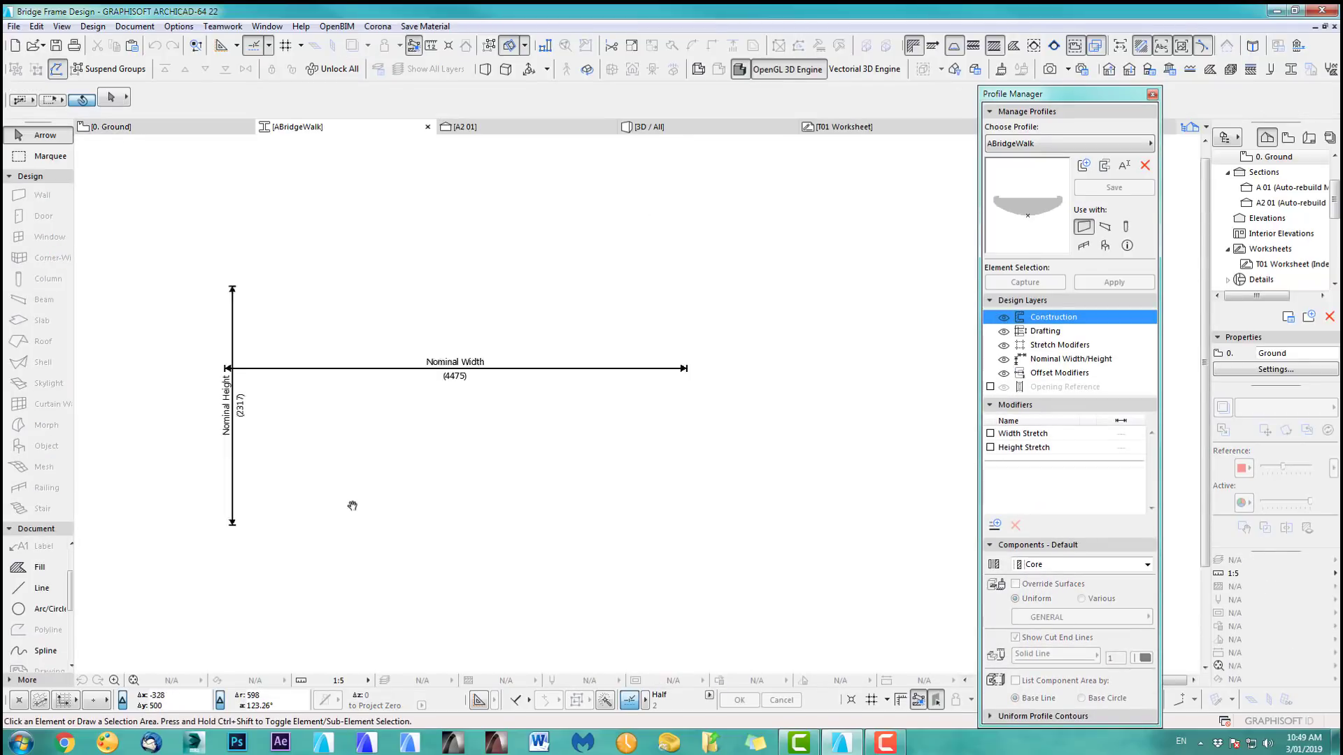
# Step: Paste the copied elements at the centre of the current view, keeping the current zoom
pyautogui.scroll(-5, 391, 498)
pyautogui.hotkey('ctrl', 'v')
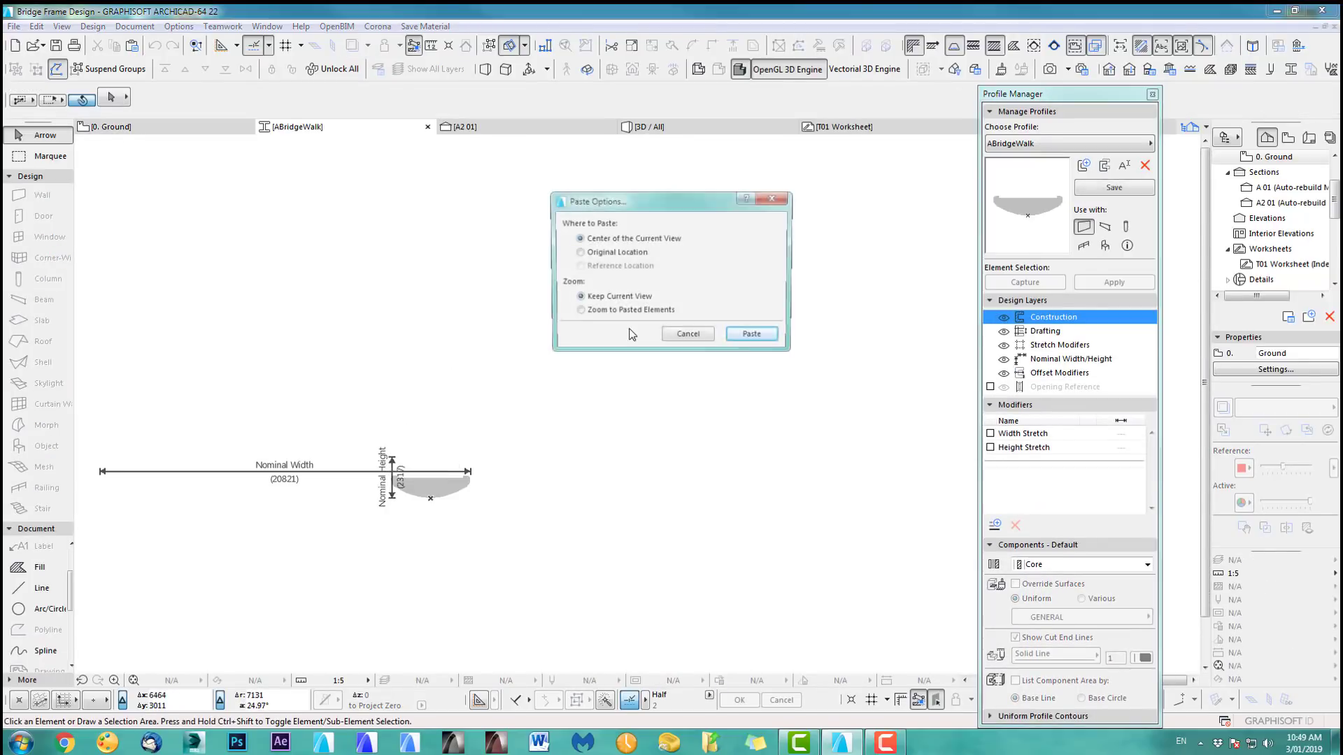
pyautogui.click(758, 339)
pyautogui.scroll(3, 633, 464)
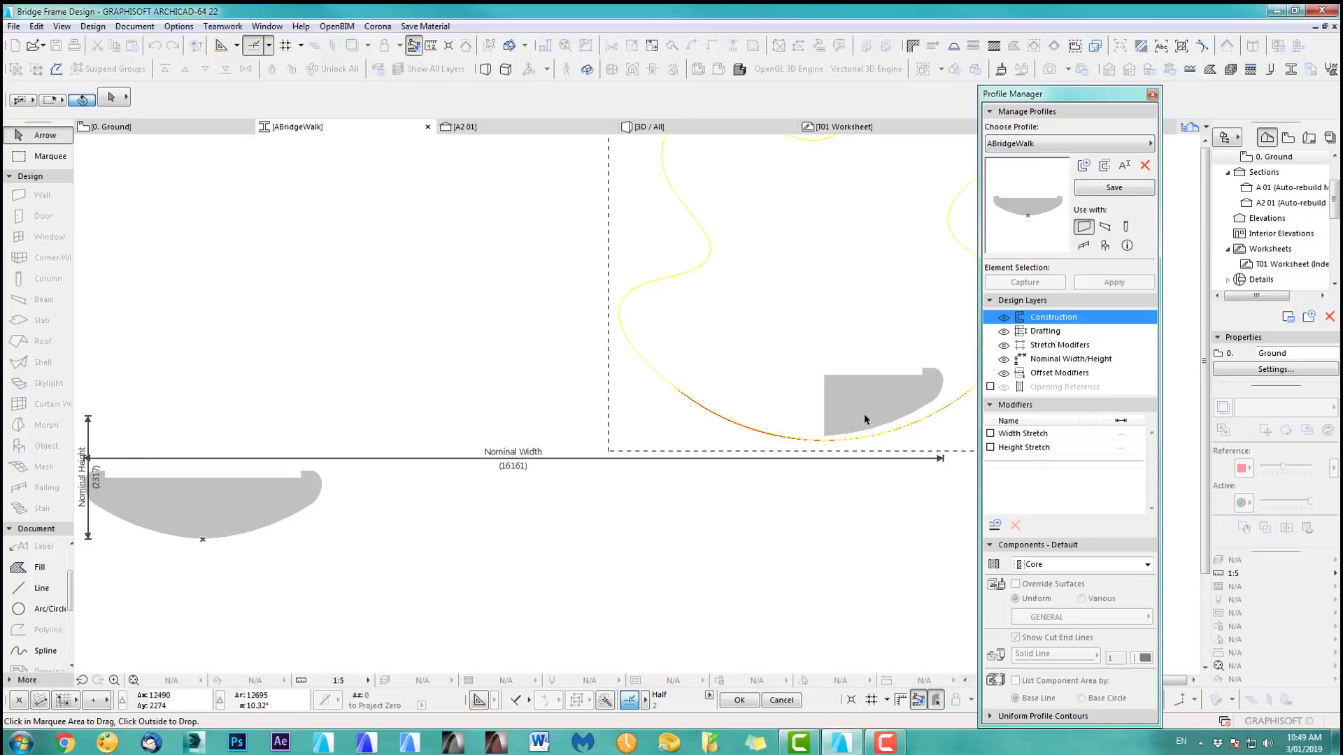
# Step: Move the pasted elements so their kerb corner meets the matching corner of the deck profile, and delete the duplicate half fill
pyautogui.click(934, 377)
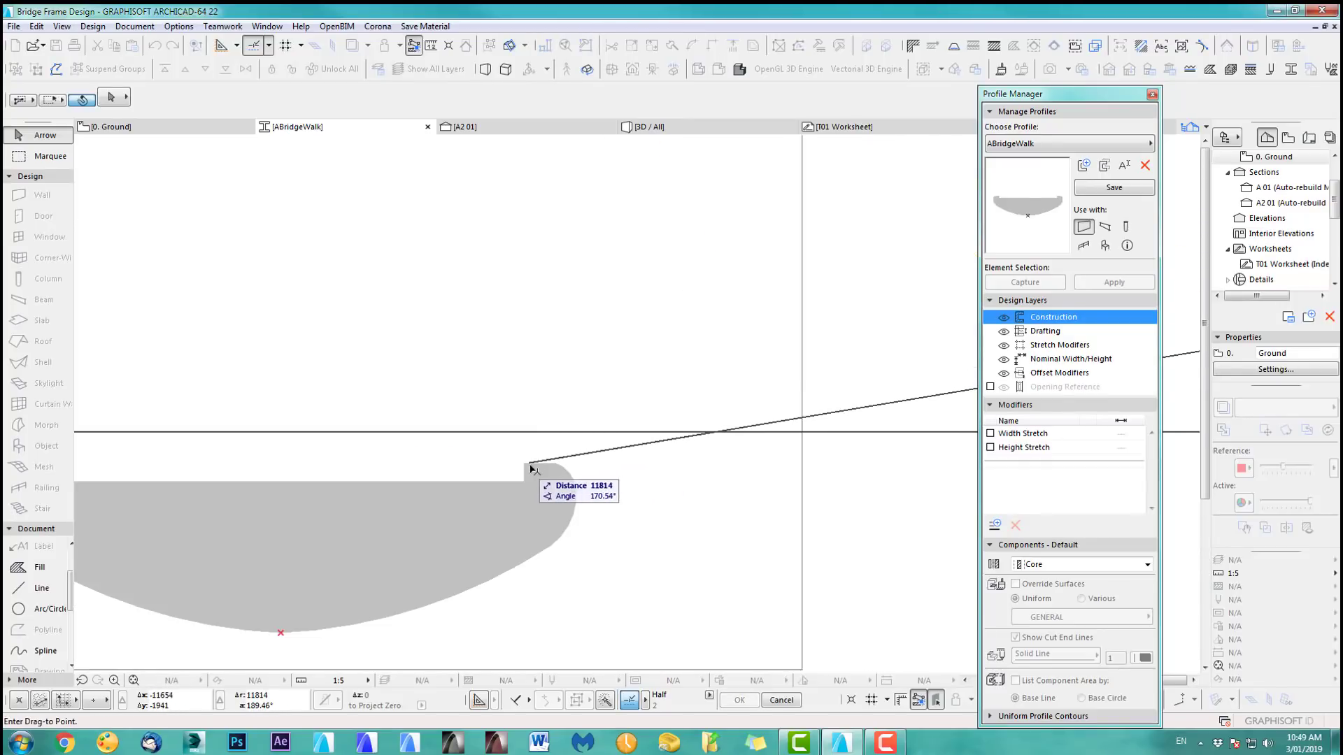
pyautogui.click(525, 465)
pyautogui.scroll(-4, 546, 459)
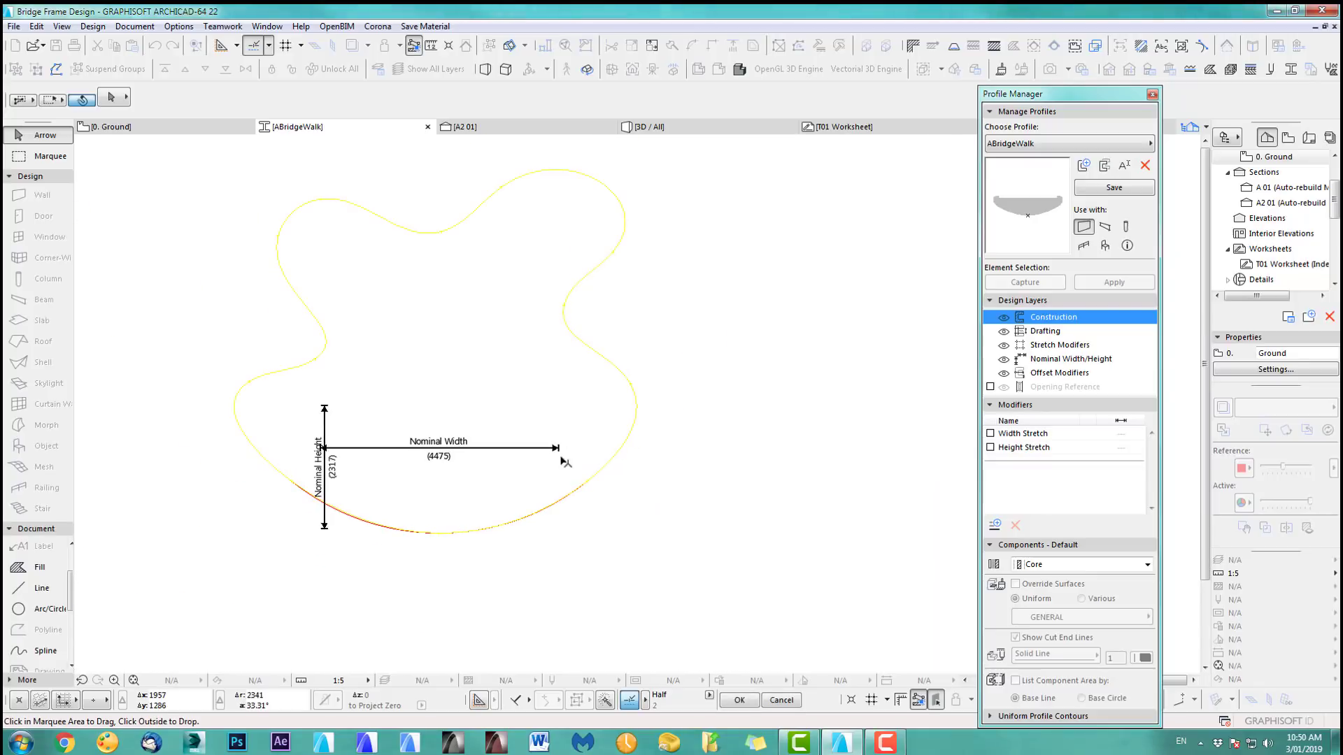
pyautogui.click(728, 528)
pyautogui.click(439, 511)
pyautogui.press('Delete')
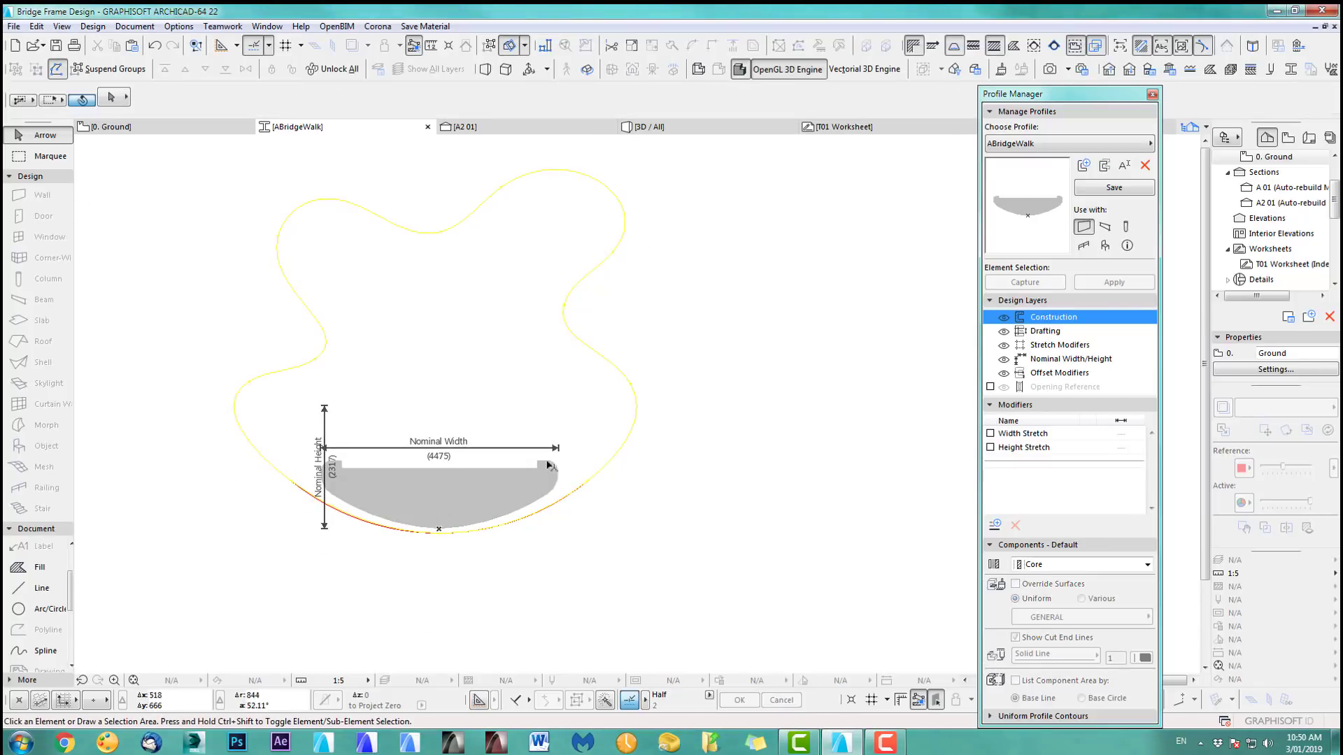
# Step: Set the pen of the pasted ring outline spline to red pen 15
pyautogui.scroll(2, 638, 406)
pyautogui.moveTo(638, 406); pyautogui.dragTo(773, 441, button='middle')
pyautogui.click(765, 400)
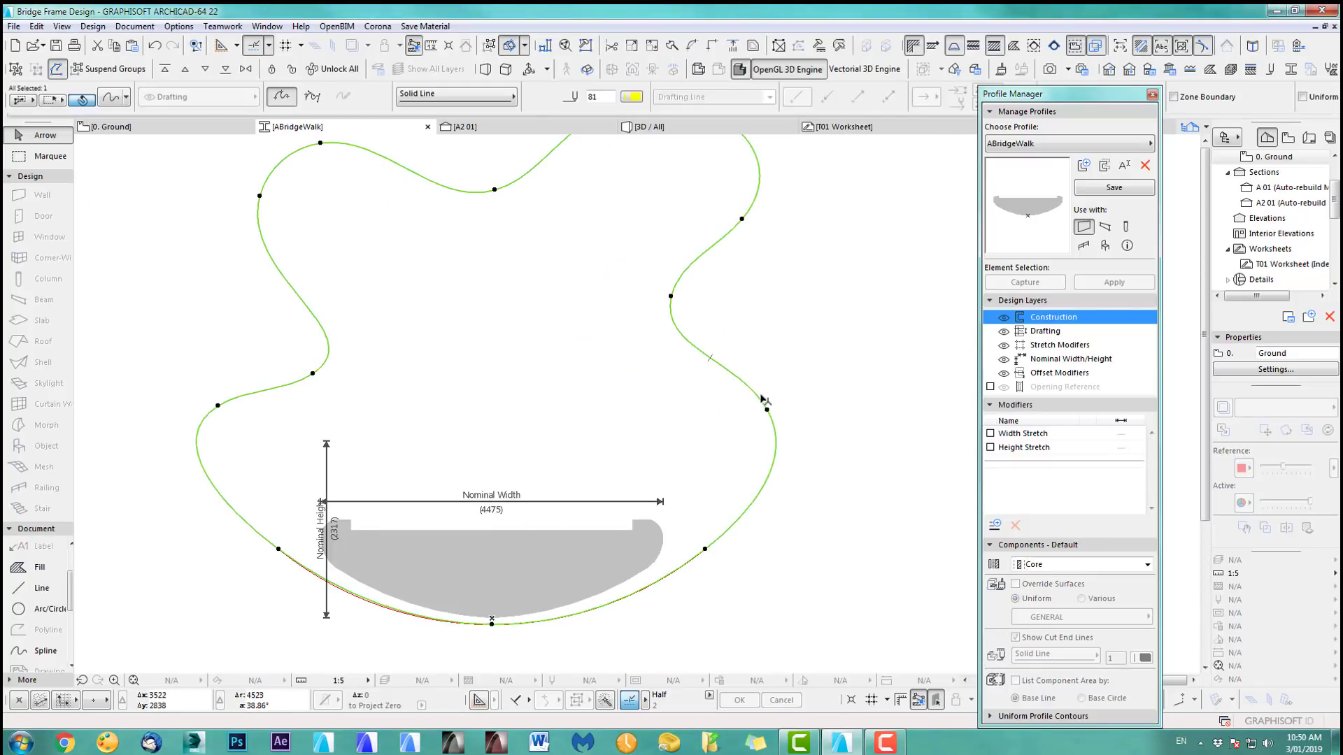
pyautogui.click(641, 97)
pyautogui.click(826, 98)
pyautogui.click(828, 270)
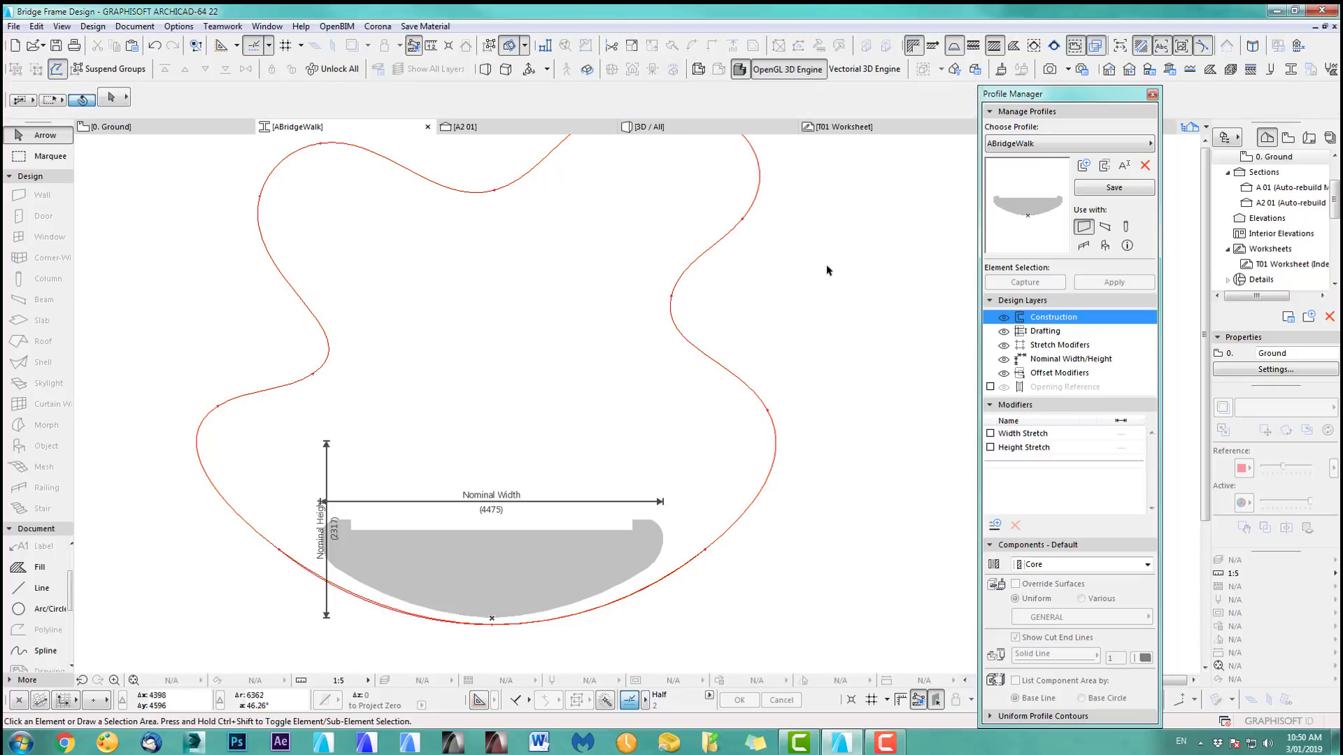
# Step: Hide the Nominal Width/Height design layer of the profile
pyautogui.moveTo(677, 621); pyautogui.dragTo(667, 604, button='middle')
pyautogui.click(1011, 359)
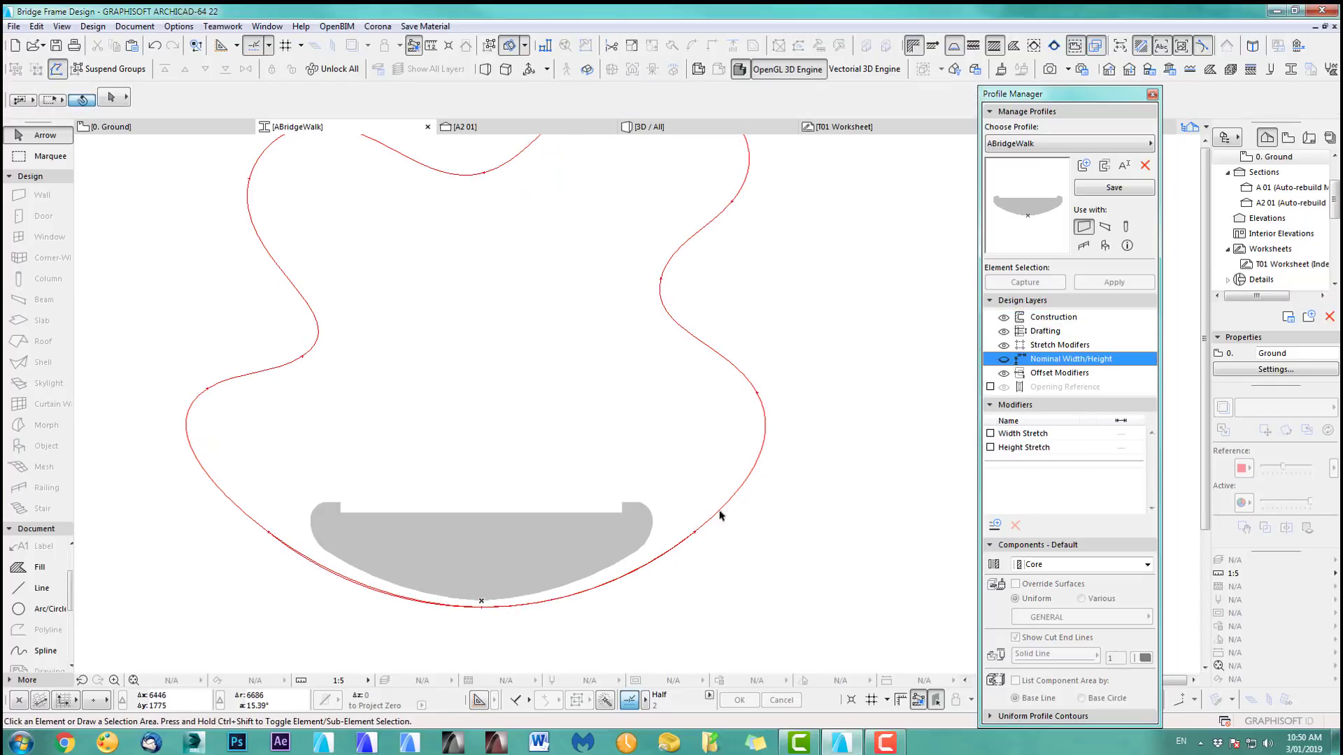
pyautogui.moveTo(505, 523); pyautogui.dragTo(540, 517, button='middle')
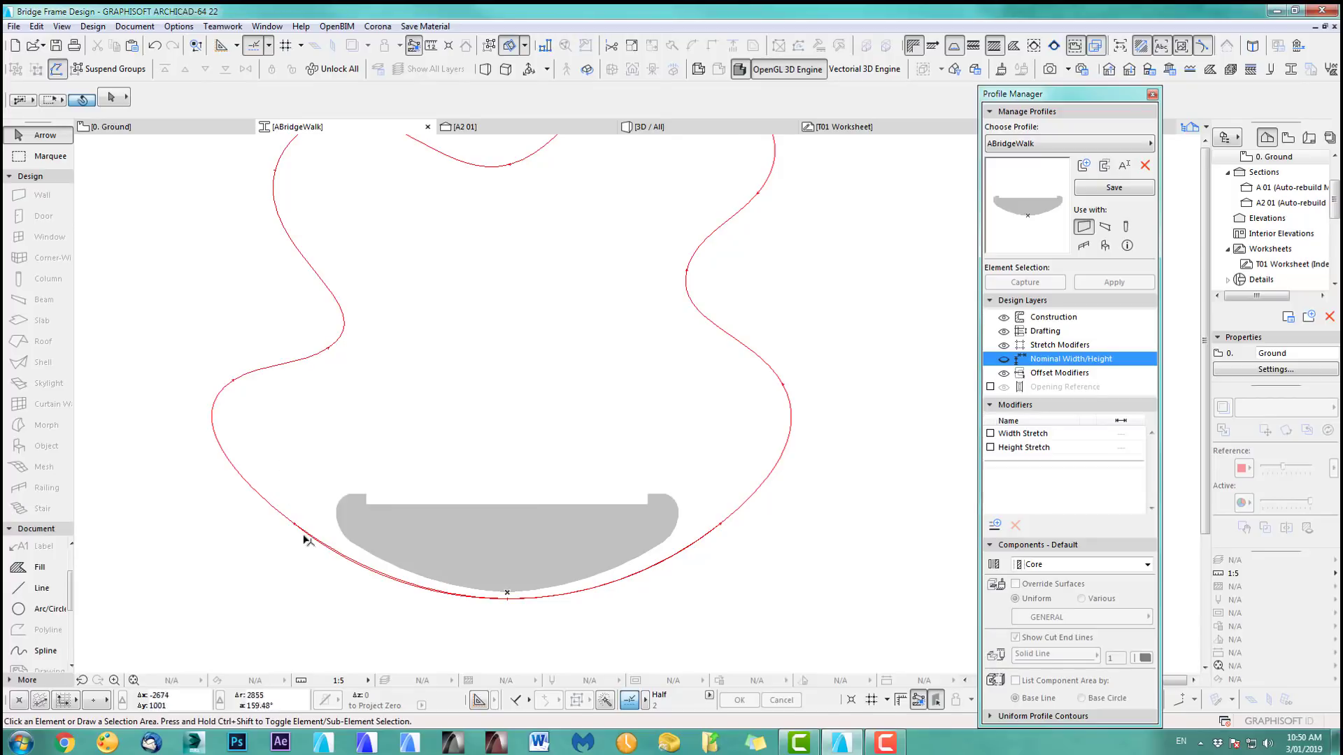
pyautogui.scroll(3, 312, 585)
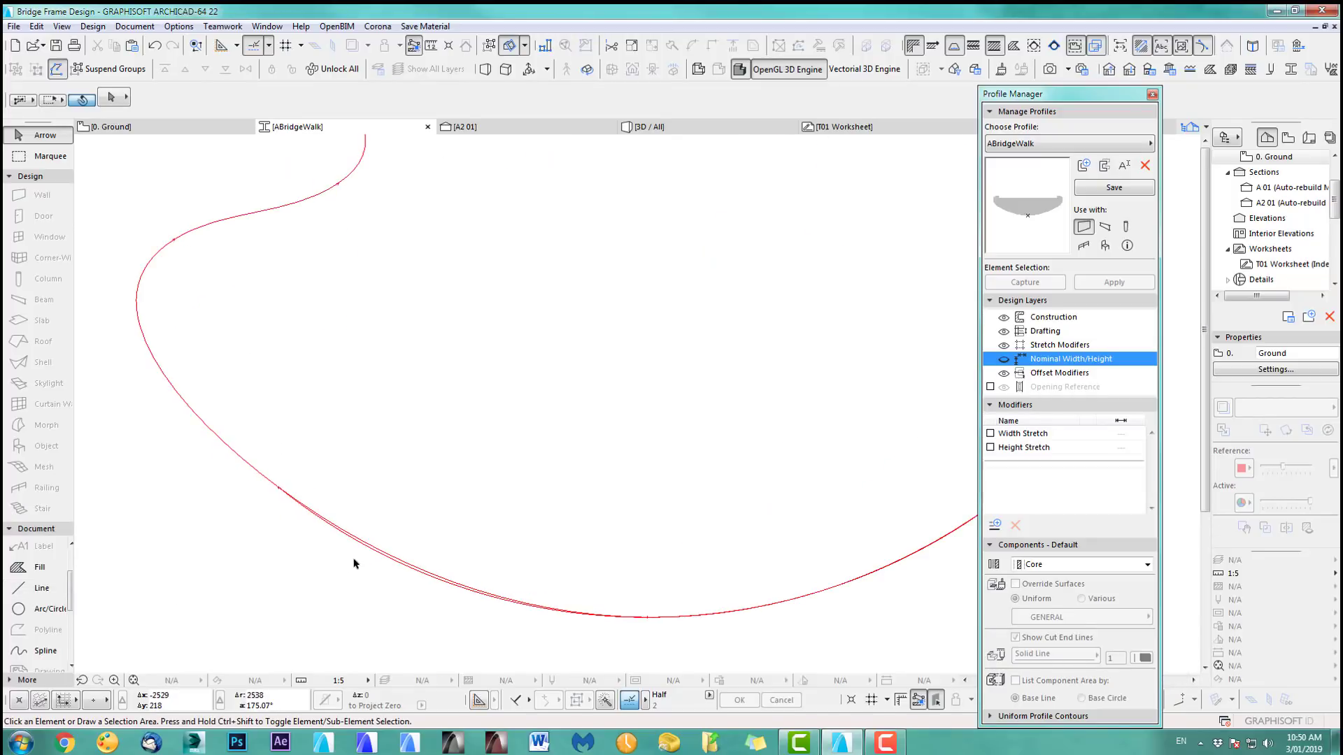
# Step: Select the red arc below the deck and draw a short line from its centre point to mark the centre
pyautogui.click(371, 554)
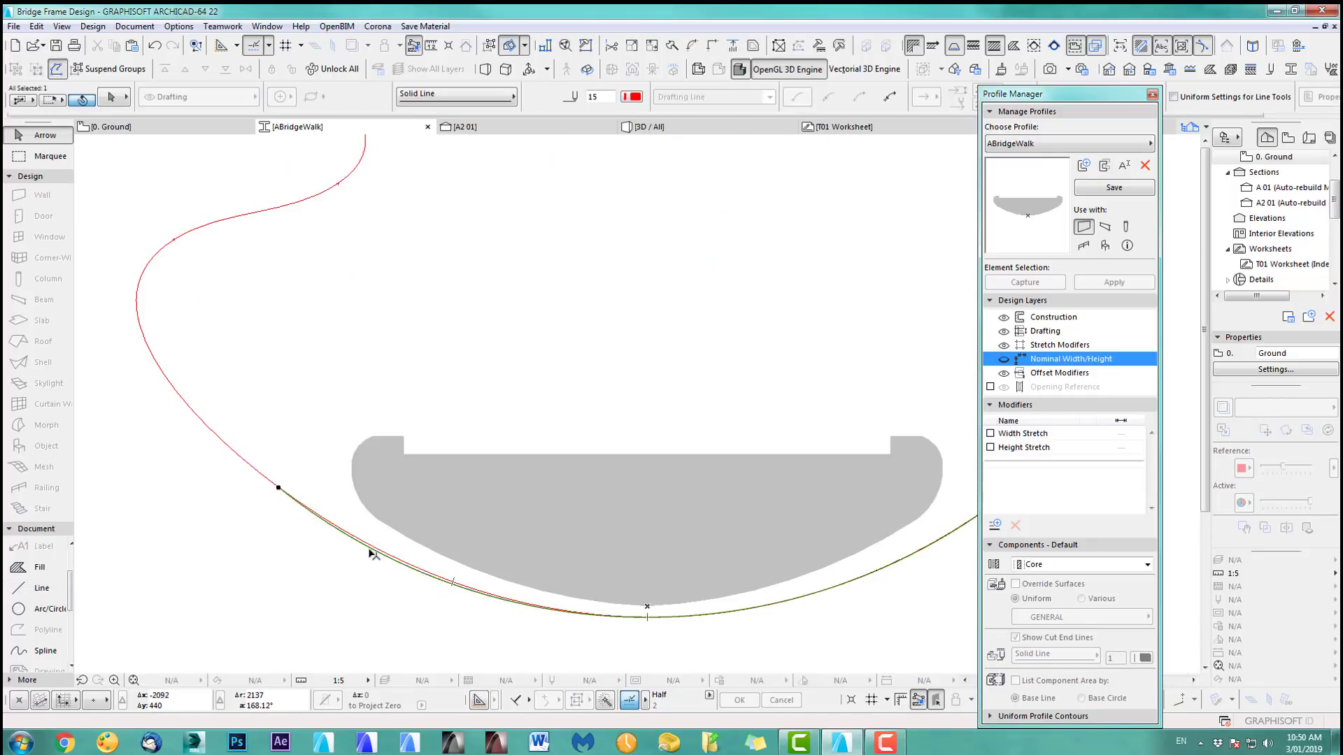
pyautogui.scroll(-4, 585, 339)
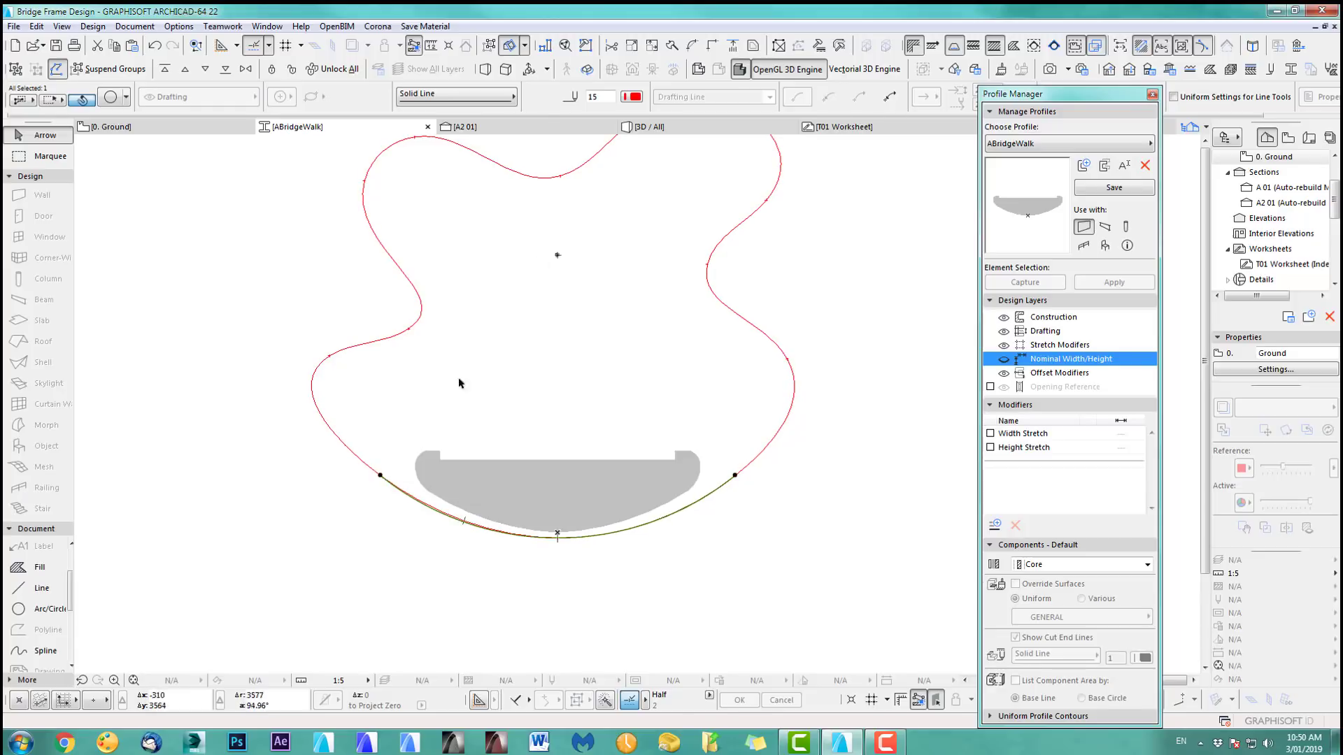
pyautogui.click(32, 590)
pyautogui.press('Escape')
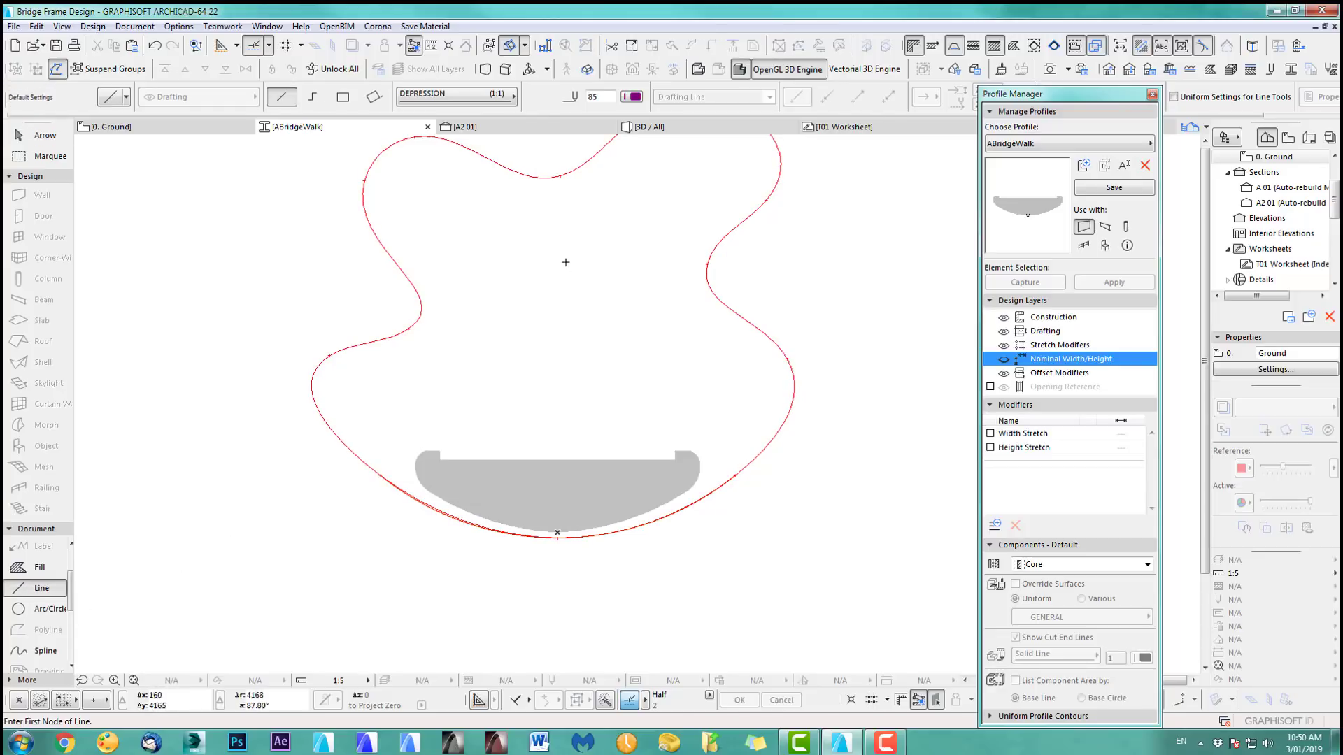
pyautogui.click(558, 255)
pyautogui.keyDown('shift'); pyautogui.click(713, 293); pyautogui.keyUp('shift')
pyautogui.scroll(-2, 697, 342)
pyautogui.moveTo(688, 362); pyautogui.dragTo(669, 438, button='middle')
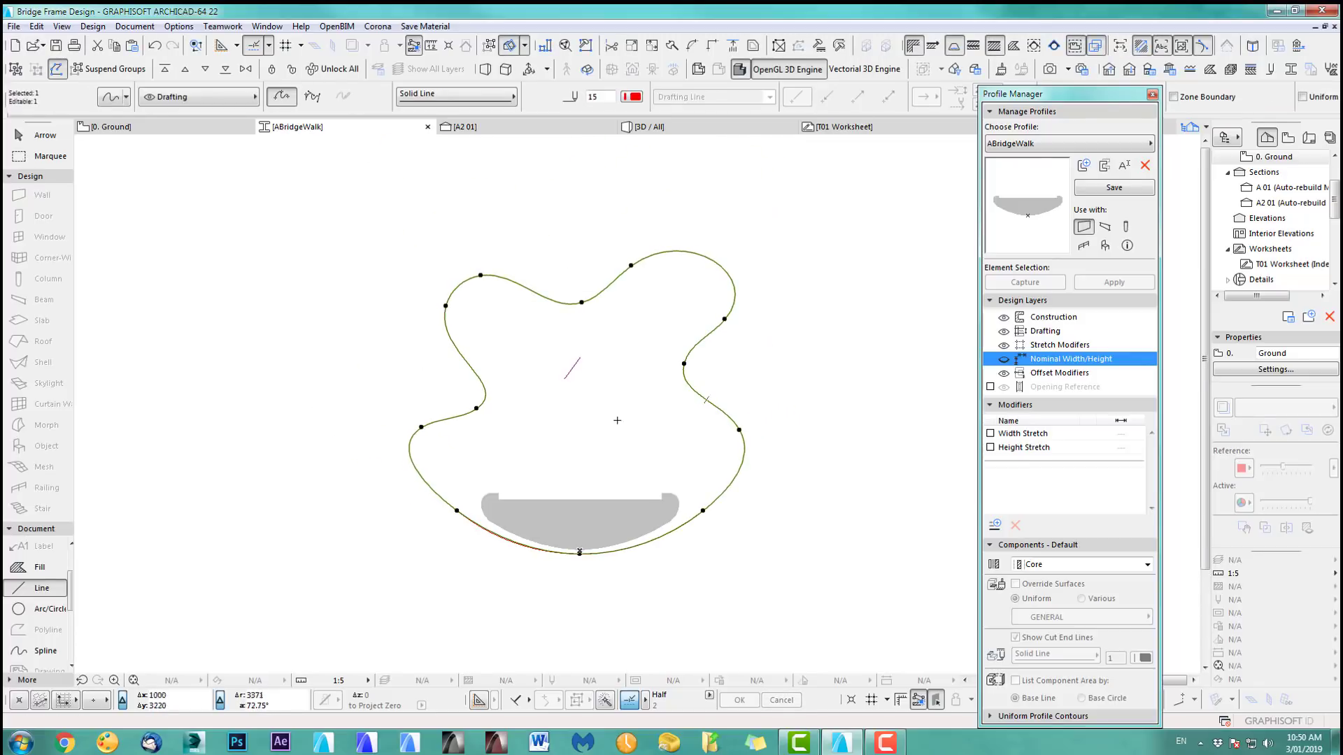
pyautogui.hotkey('ctrl', 'e')
pyautogui.click(580, 358)
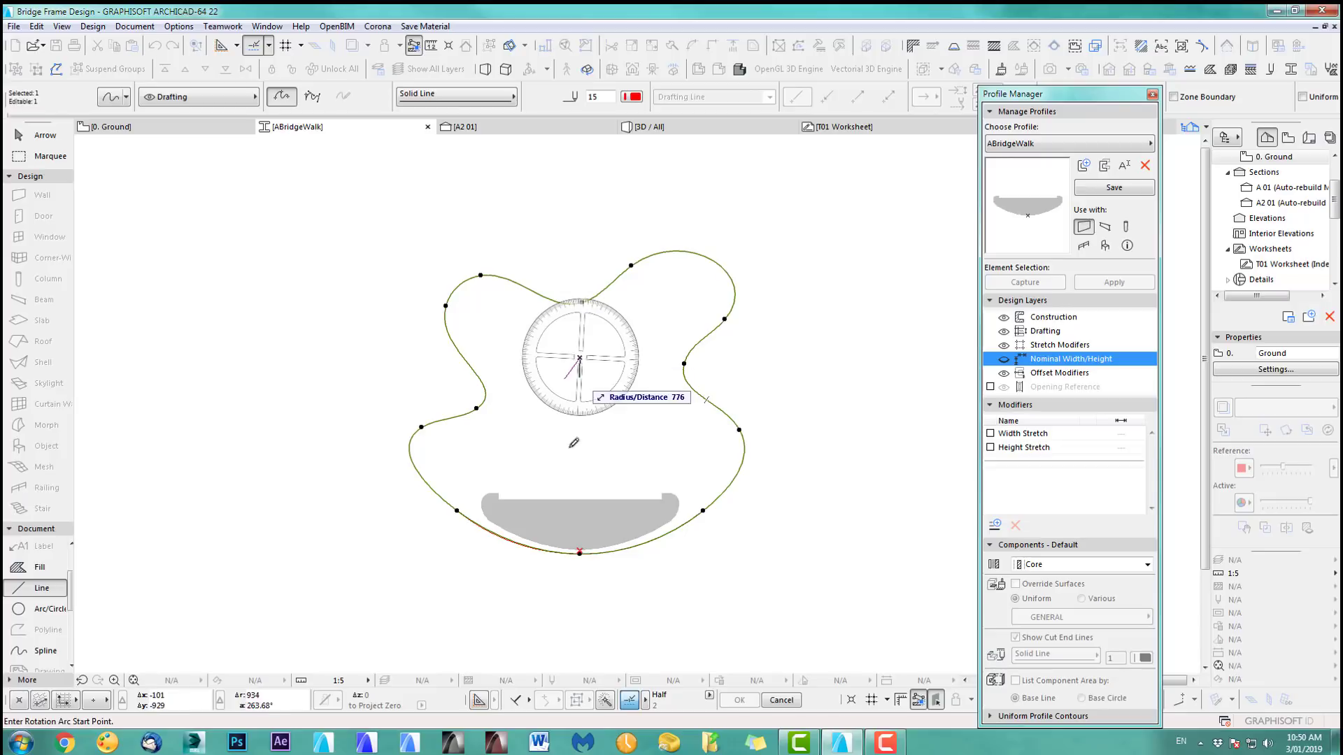
pyautogui.click(580, 588)
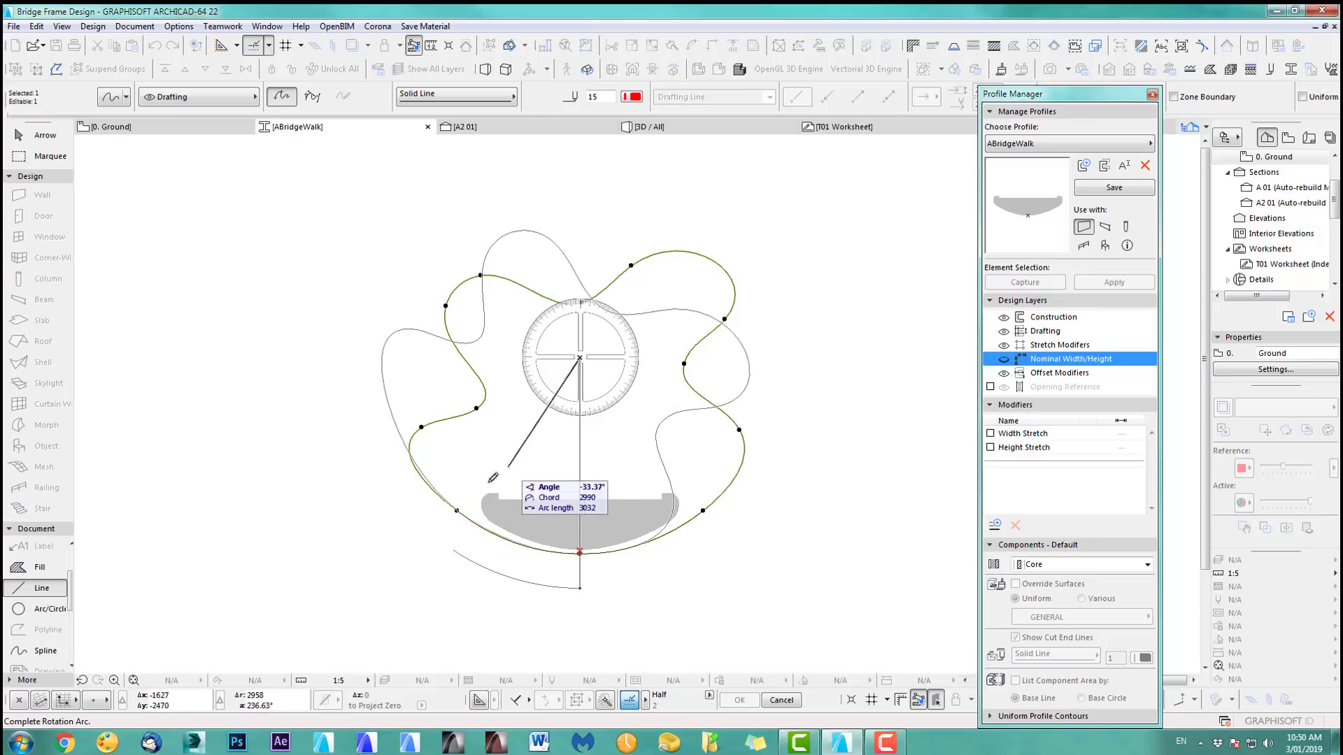
pyautogui.press('Escape')
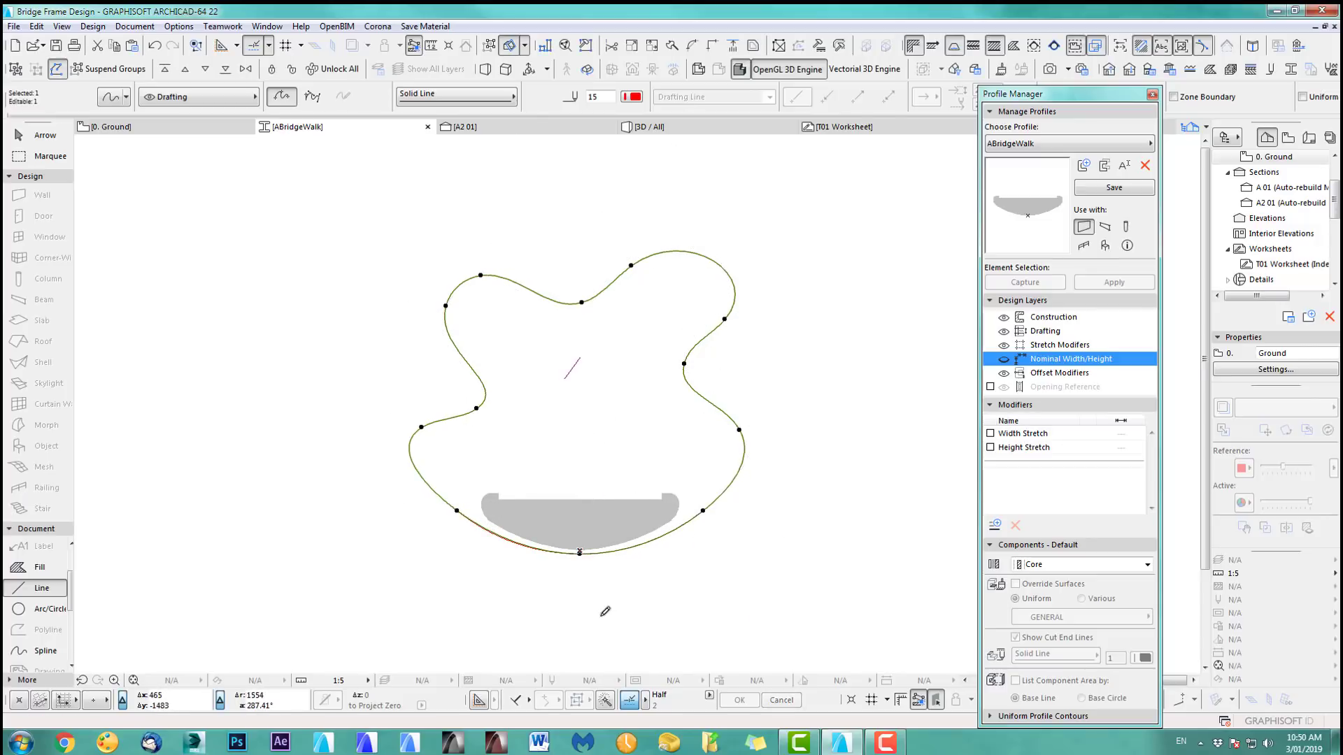
pyautogui.press('Escape')
# Step: Rotate the ring outline spline counterclockwise about the marked arc centre so its base swings along the deck's underside
pyautogui.scroll(2, 546, 495)
pyautogui.click(588, 217)
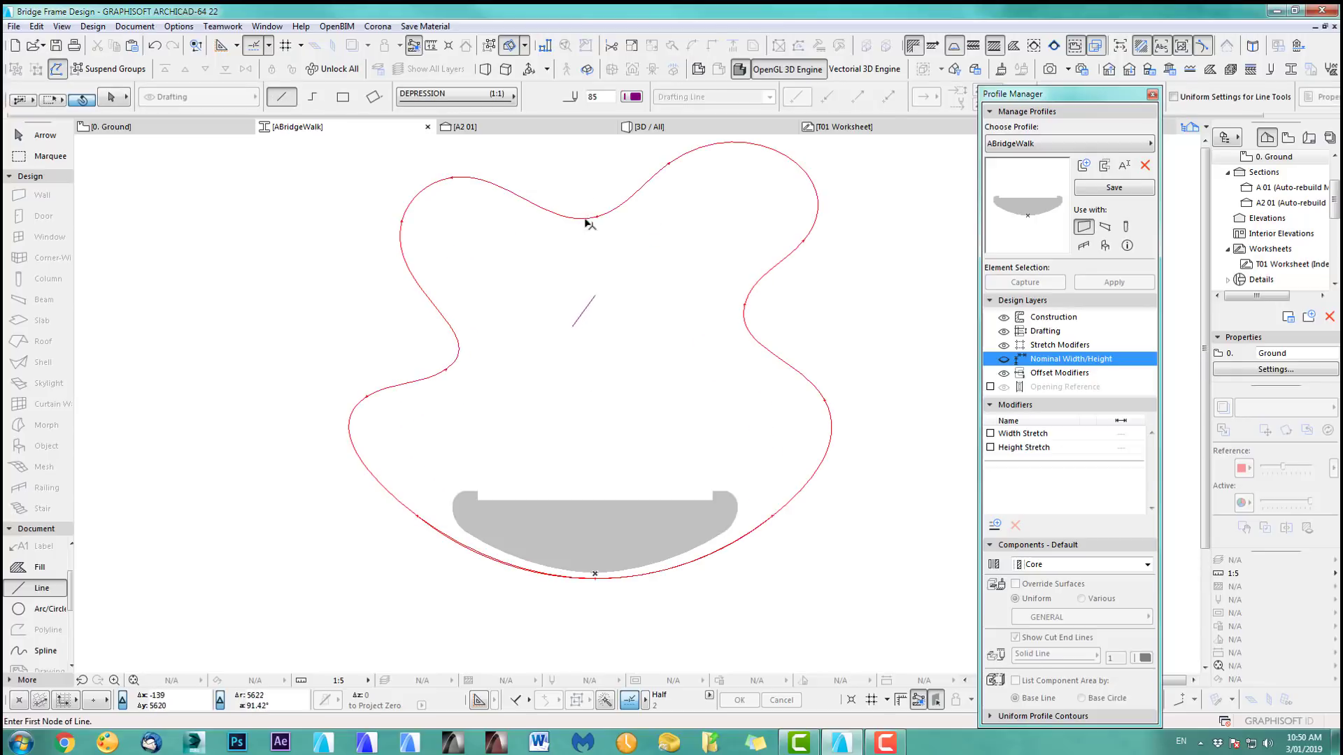
pyautogui.hotkey('ctrl', 'e')
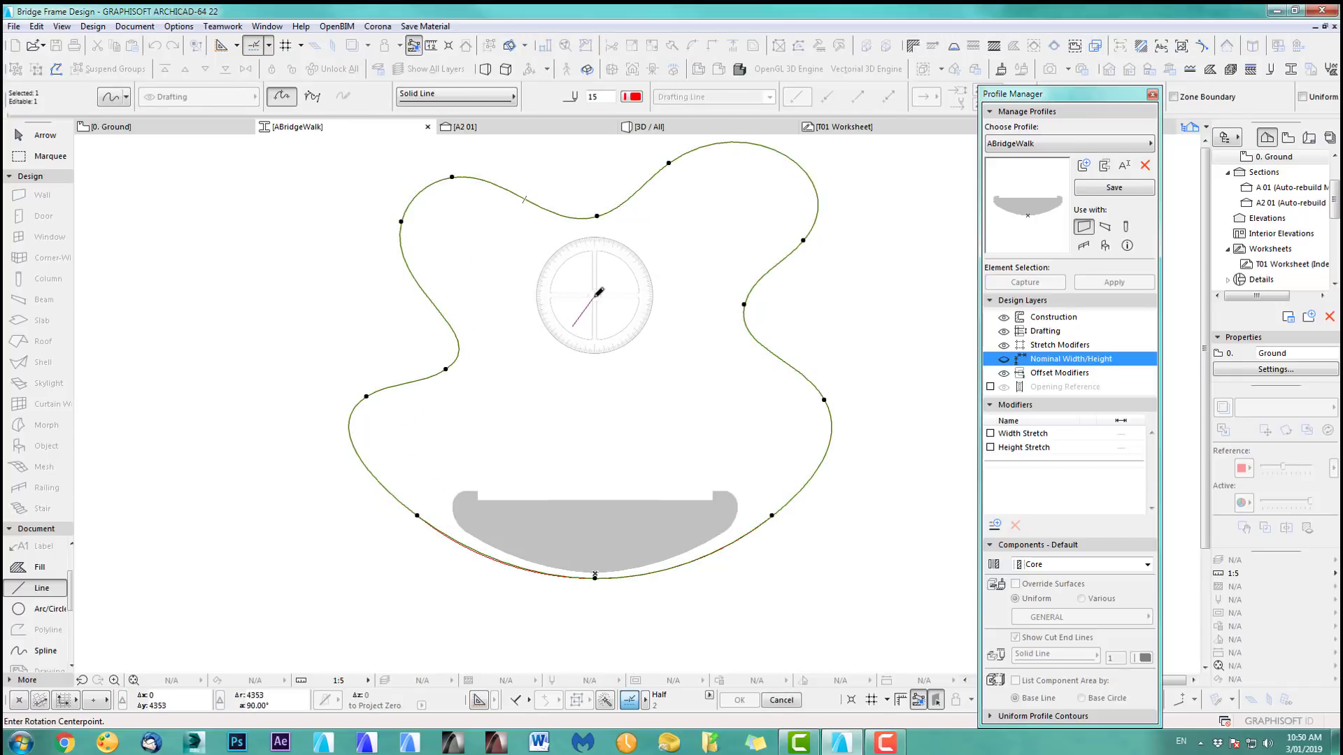
pyautogui.click(595, 295)
pyautogui.click(606, 609)
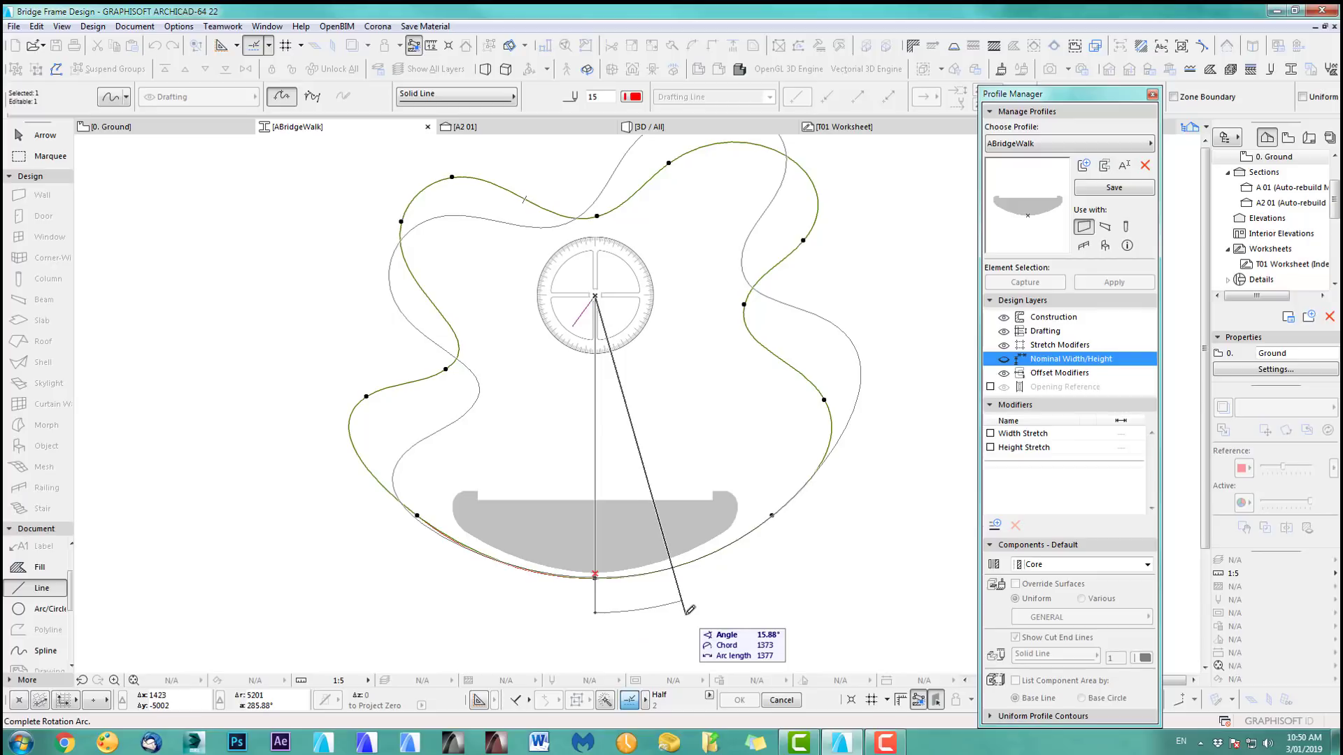
pyautogui.click(765, 579)
pyautogui.press('Escape')
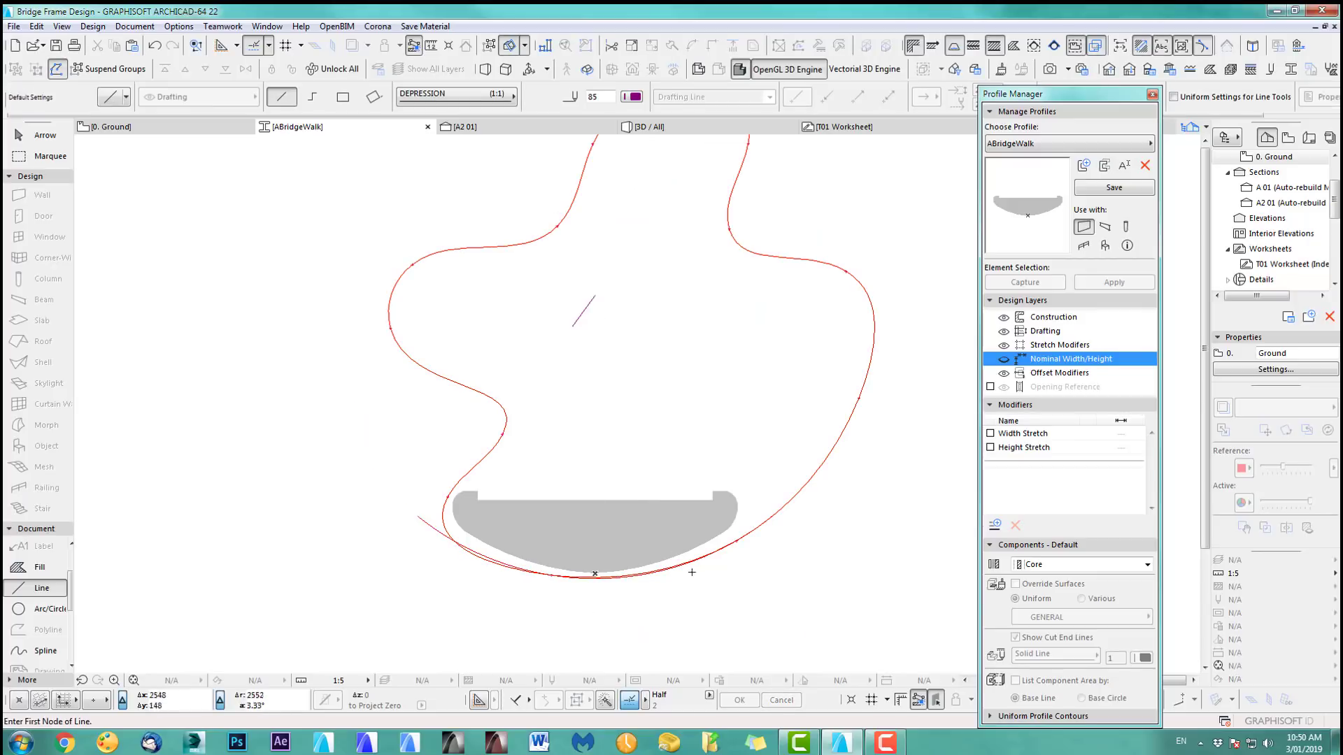
# Step: Draw a vertical line 1100 mm high from the midpoint of the top edge of the deck's left kerb
pyautogui.scroll(3, 481, 511)
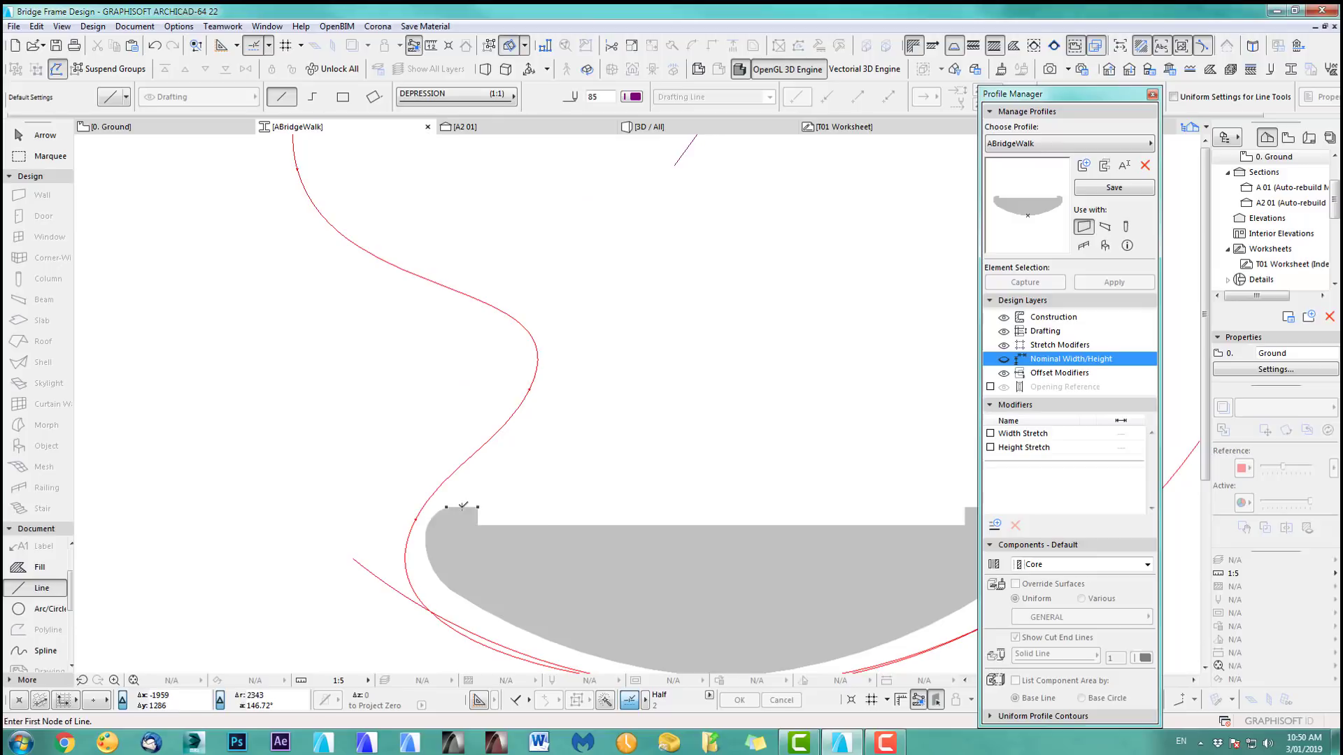
pyautogui.click(463, 506)
pyautogui.press('y')
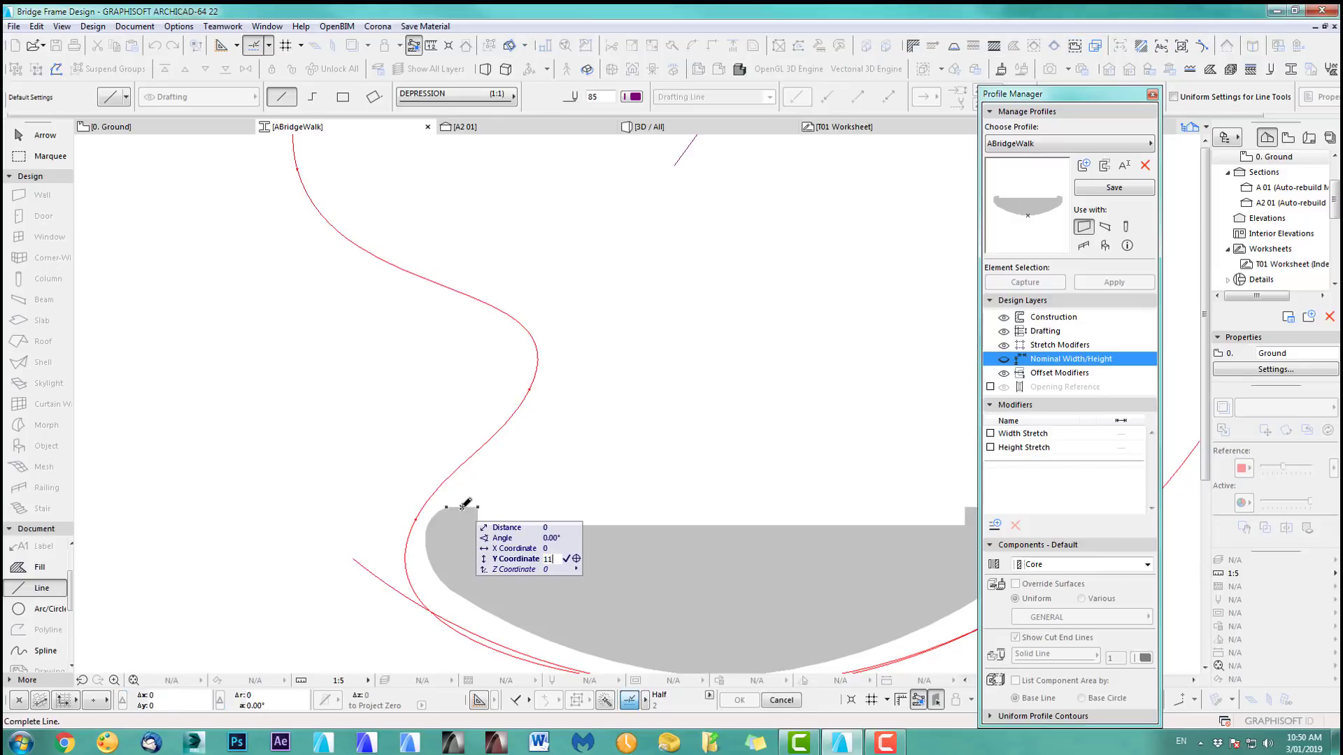
pyautogui.press('Return')
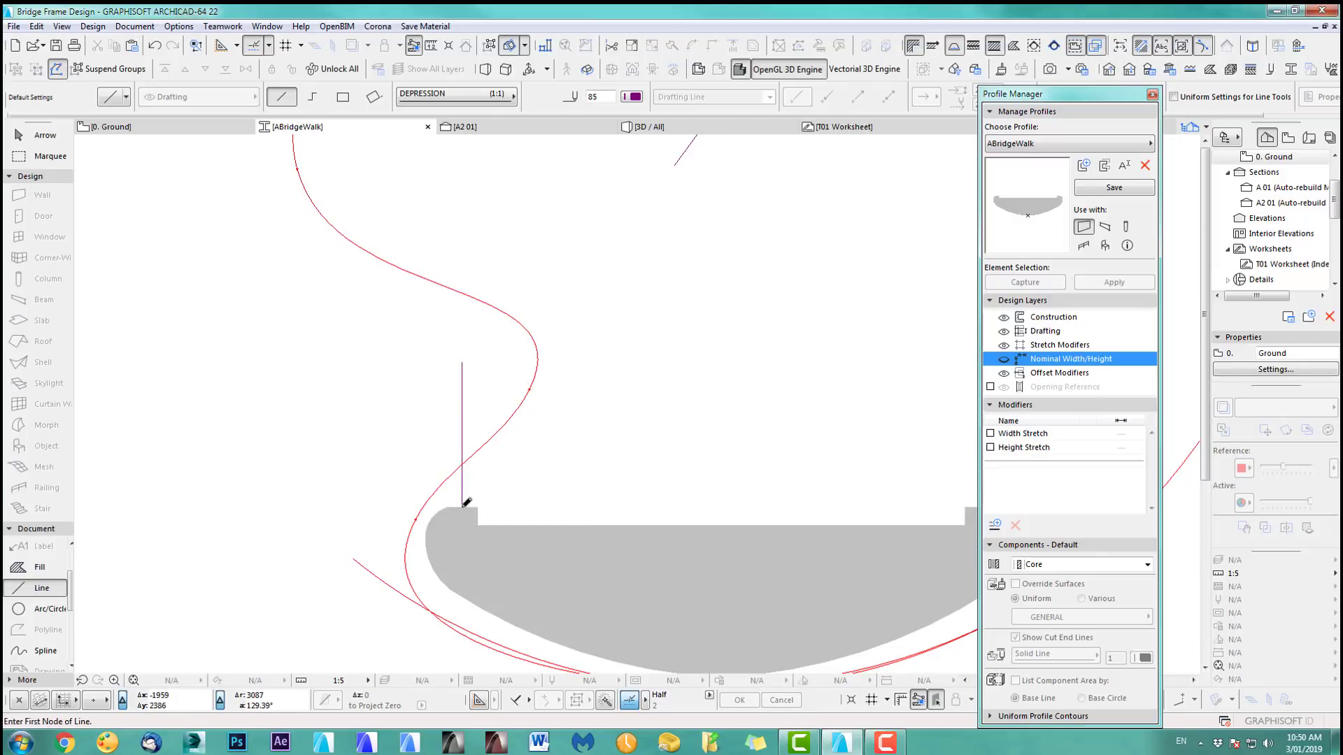
# Step: Curve the vertical line on the left kerb into an arc bulging inward toward the middle of the deck
pyautogui.press('shift')
pyautogui.keyDown('shift'); pyautogui.click(461, 365); pyautogui.keyUp('shift')
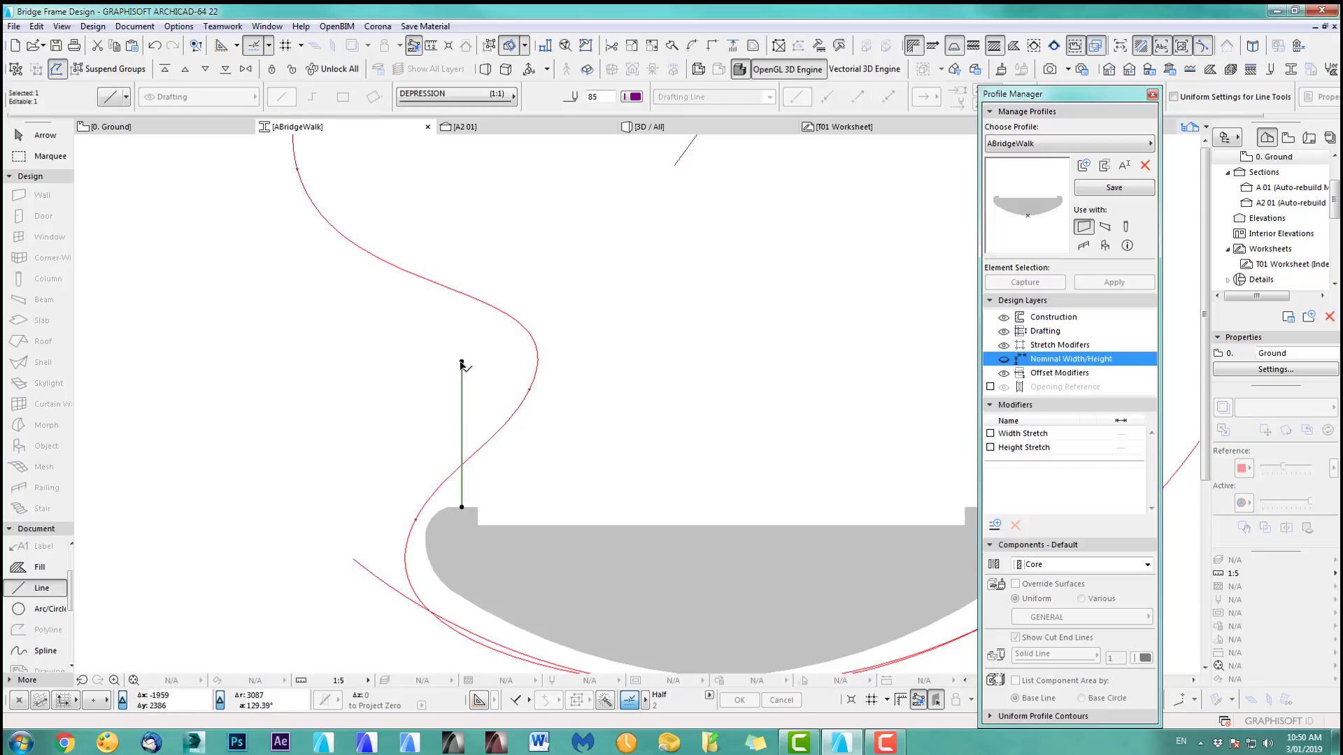
pyautogui.click(460, 412)
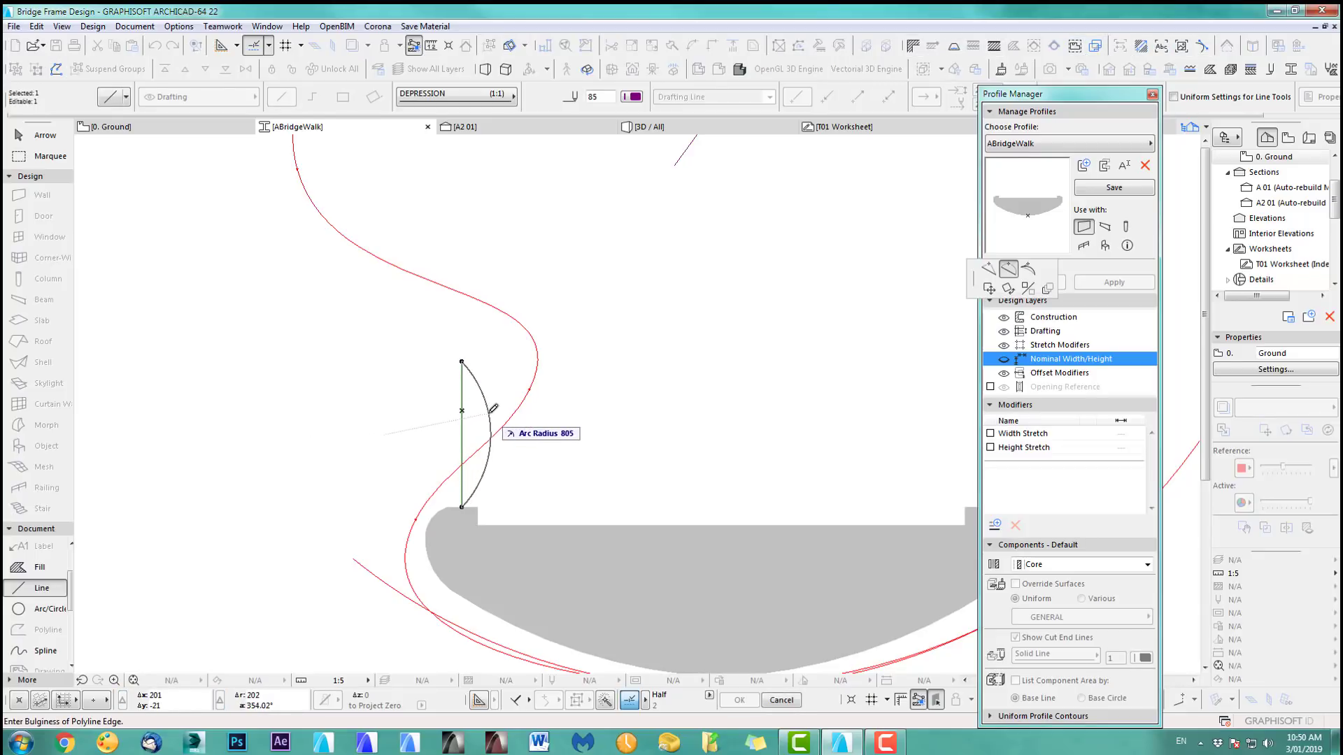
pyautogui.click(481, 414)
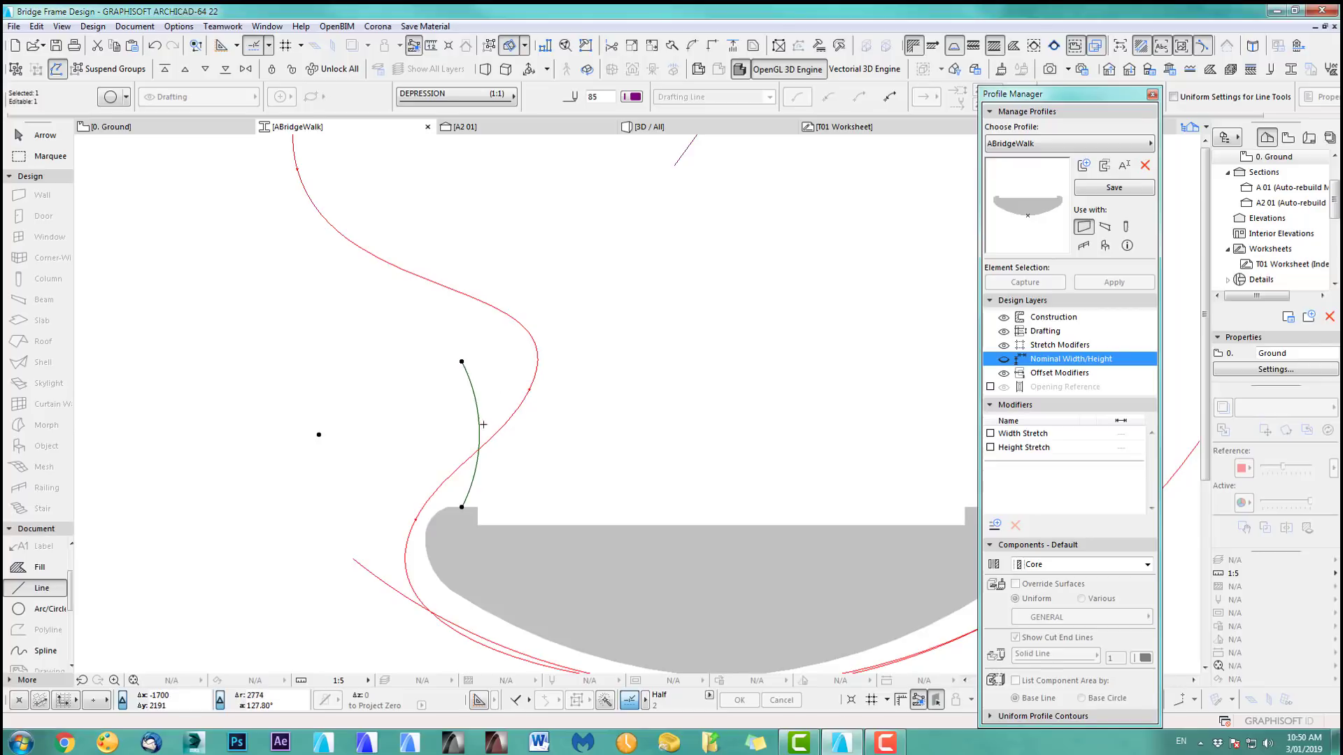
# Step: Rotate the arc clockwise about its base on the left kerb so its upper end leans toward the deck's middle
pyautogui.hotkey('ctrl', 'e')
pyautogui.click(462, 506)
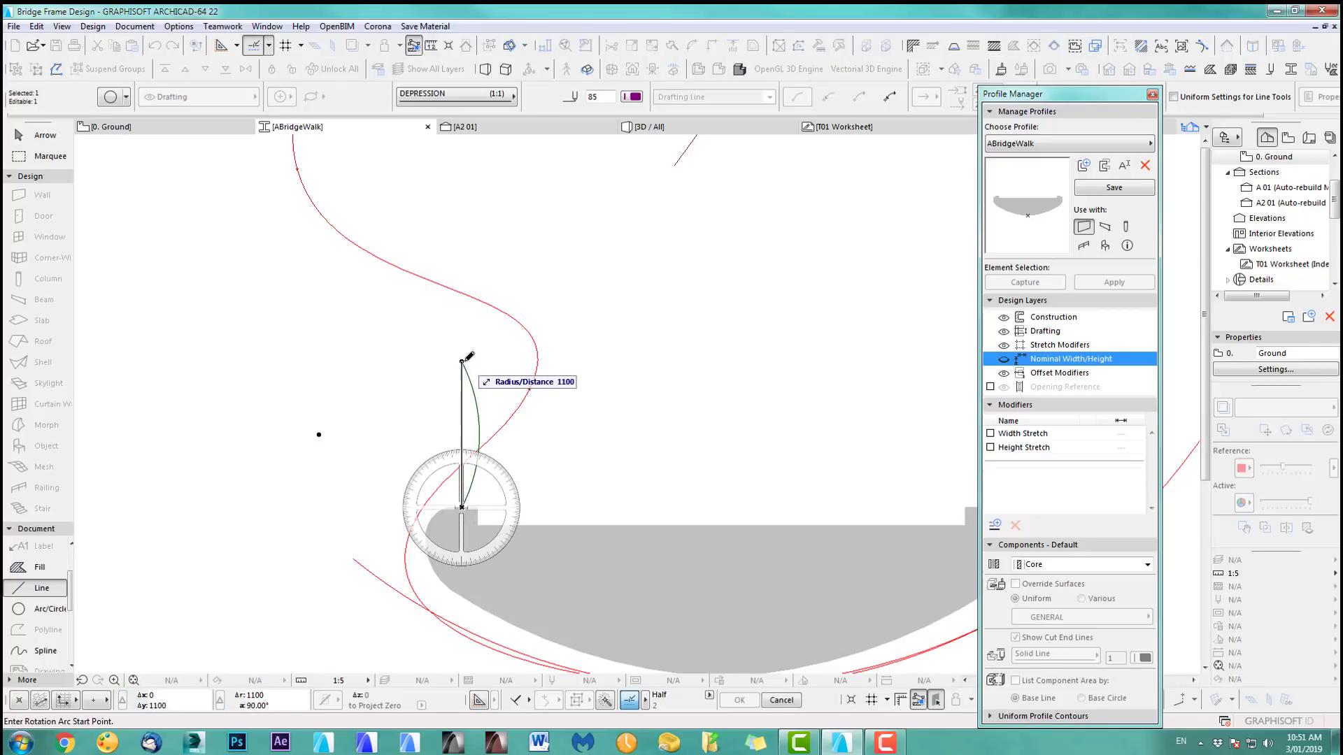
pyautogui.click(461, 361)
pyautogui.click(529, 400)
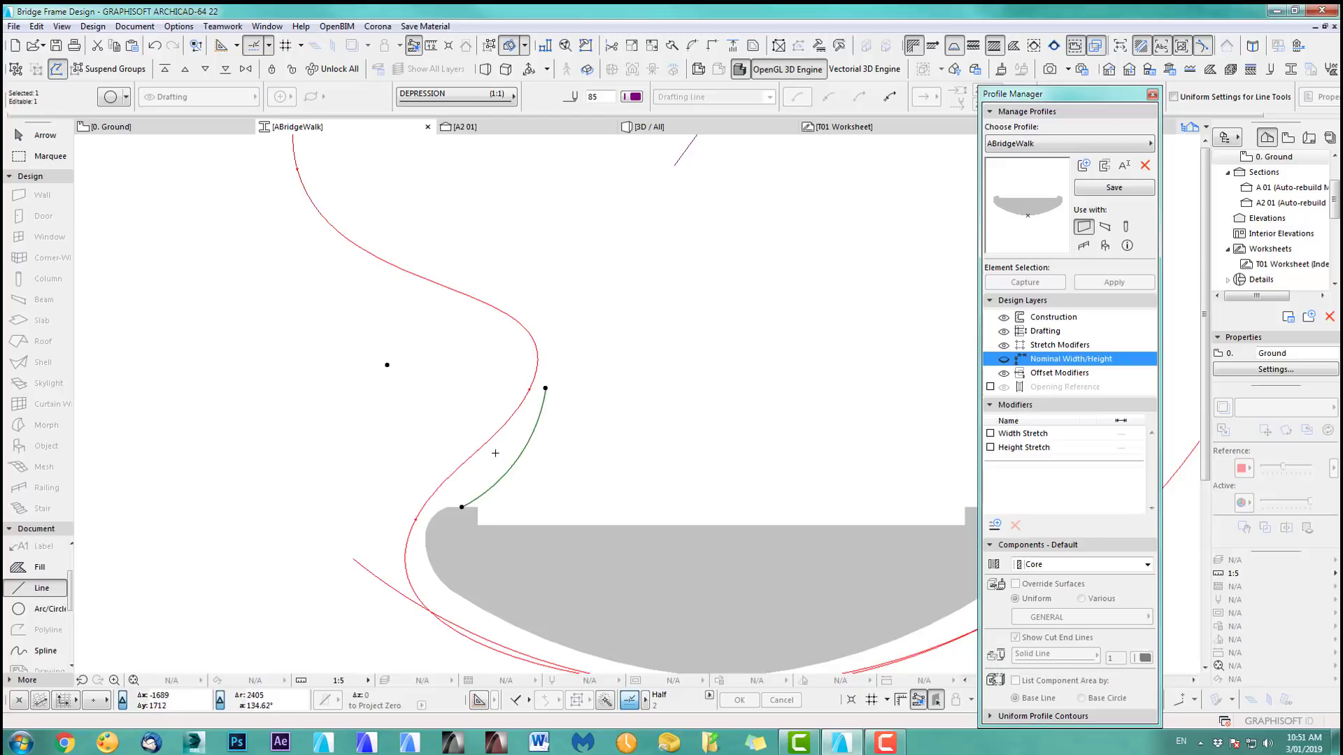
pyautogui.scroll(2, 484, 483)
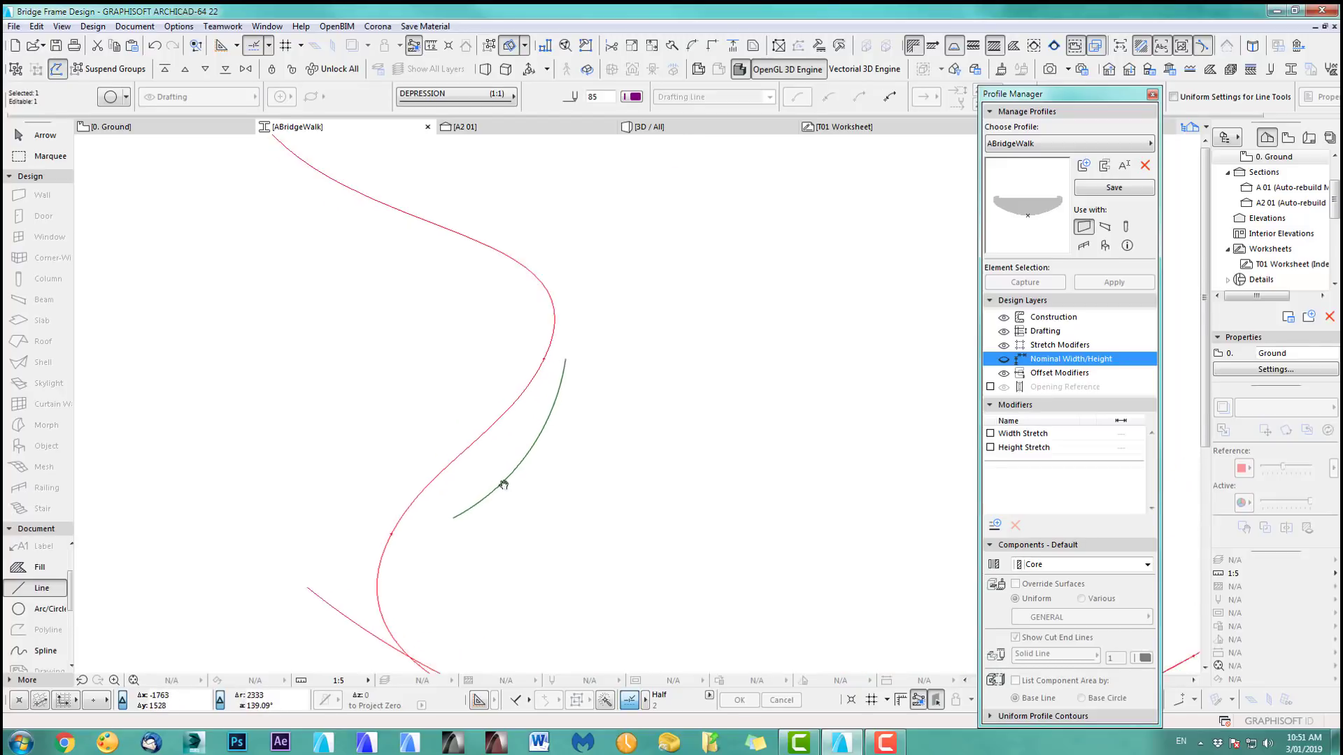
# Step: Move the arc slightly outward along the top of the left kerb
pyautogui.hotkey('ctrl', 'd')
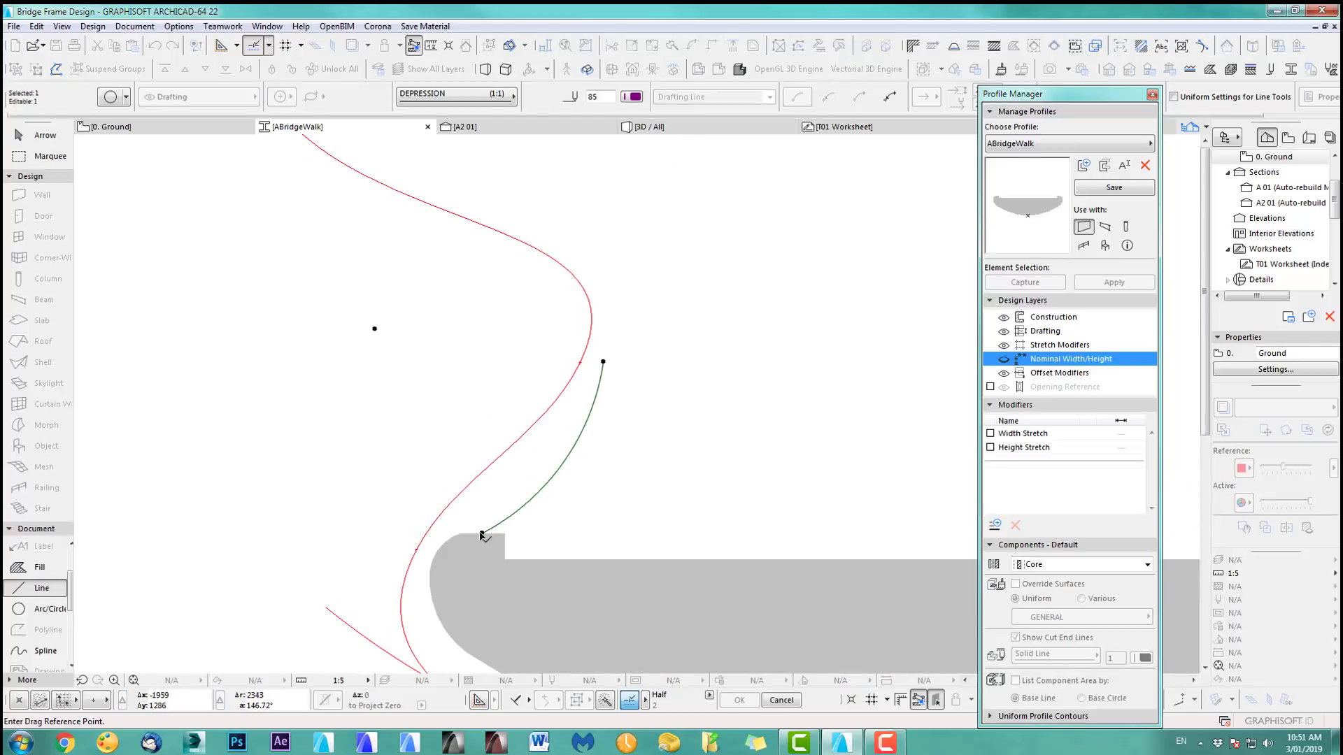
pyautogui.click(481, 535)
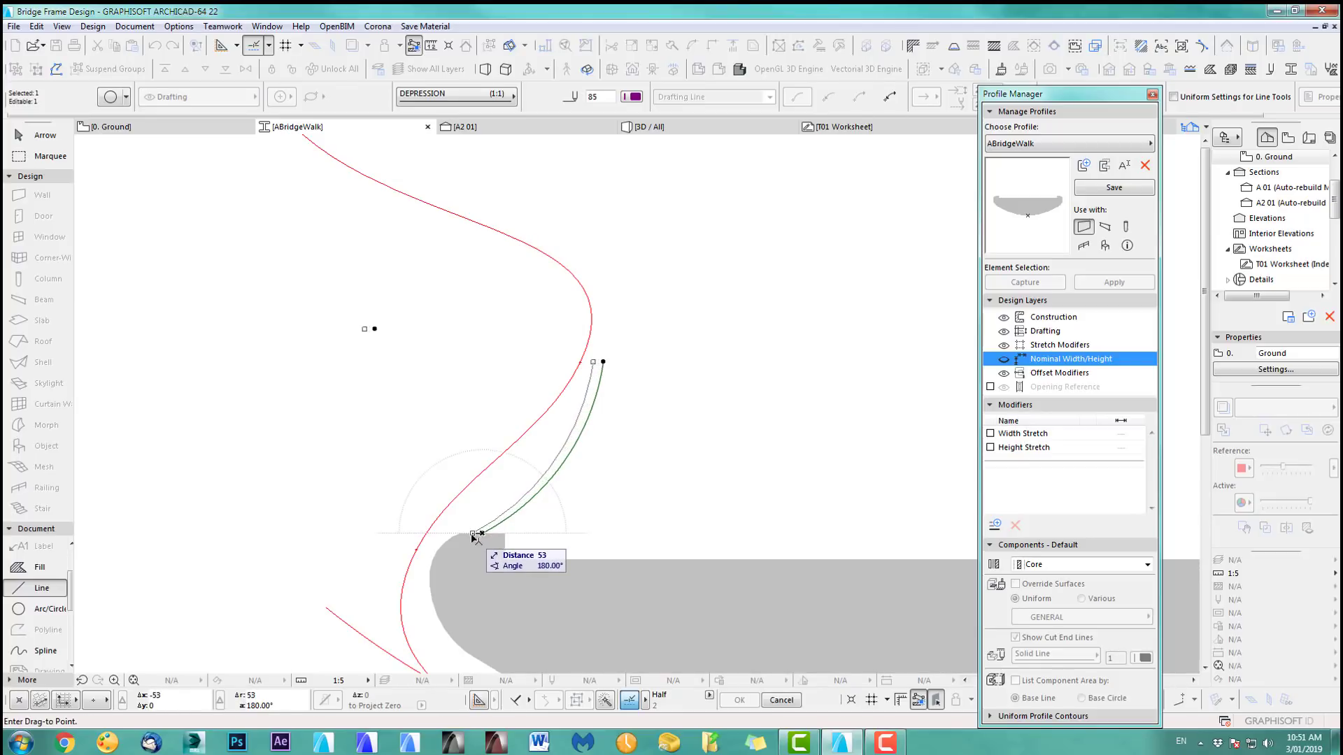
pyautogui.click(470, 533)
# Step: Rotate the arc a few degrees further clockwise about its base on the kerb and deselect it
pyautogui.hotkey('ctrl', 'e')
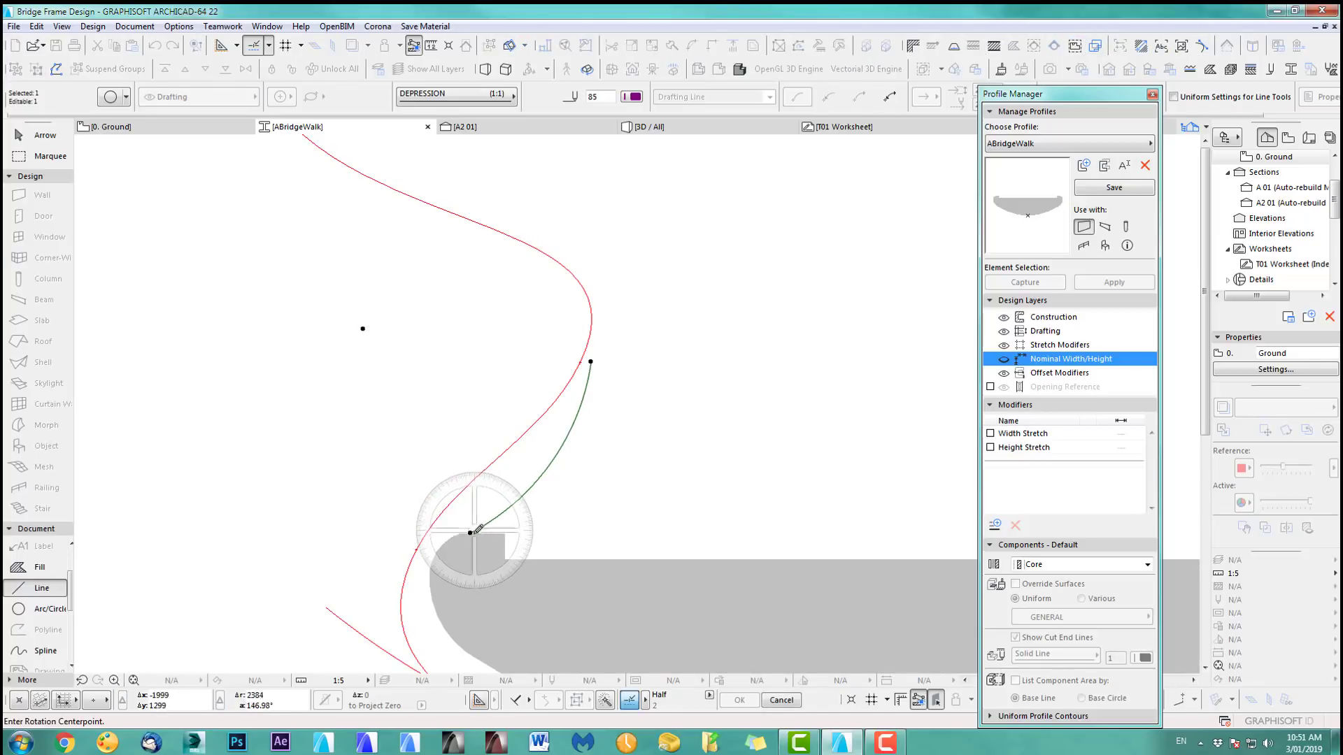
pyautogui.click(470, 533)
pyautogui.click(591, 361)
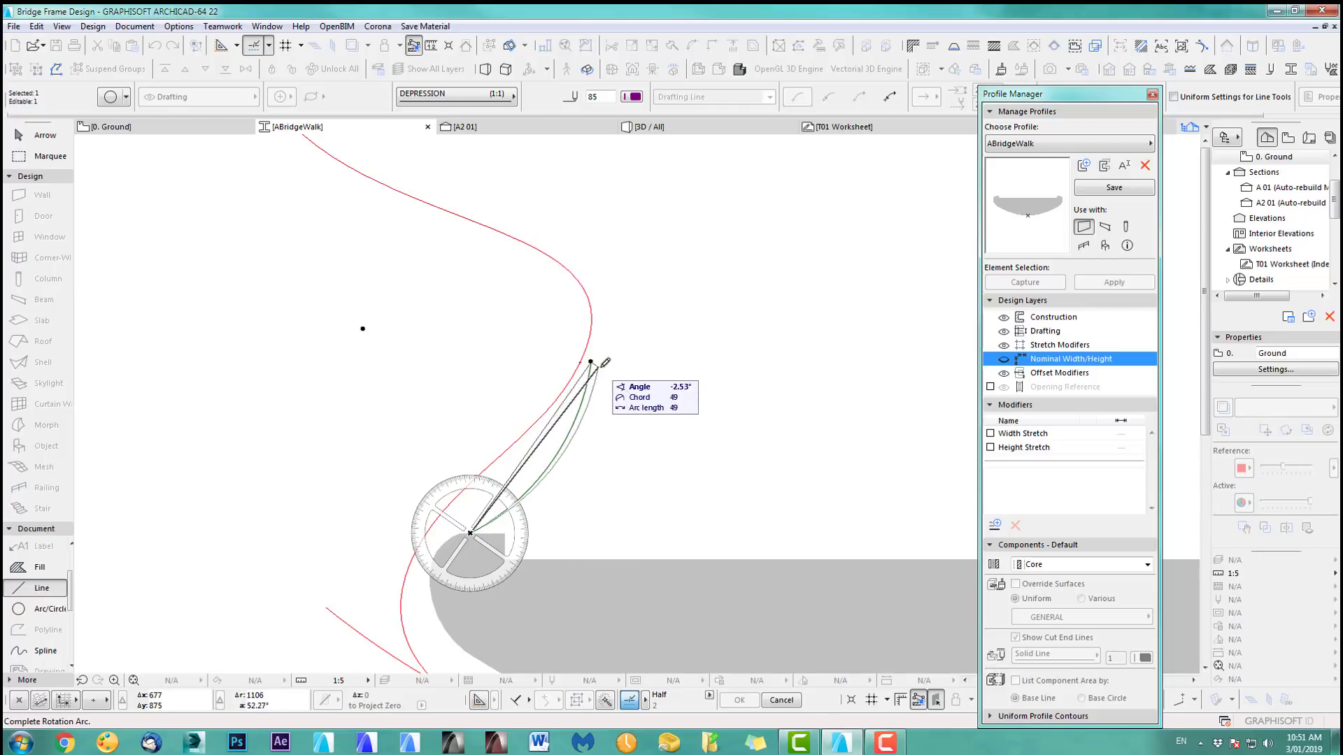
pyautogui.click(603, 369)
pyautogui.scroll(-2, 626, 408)
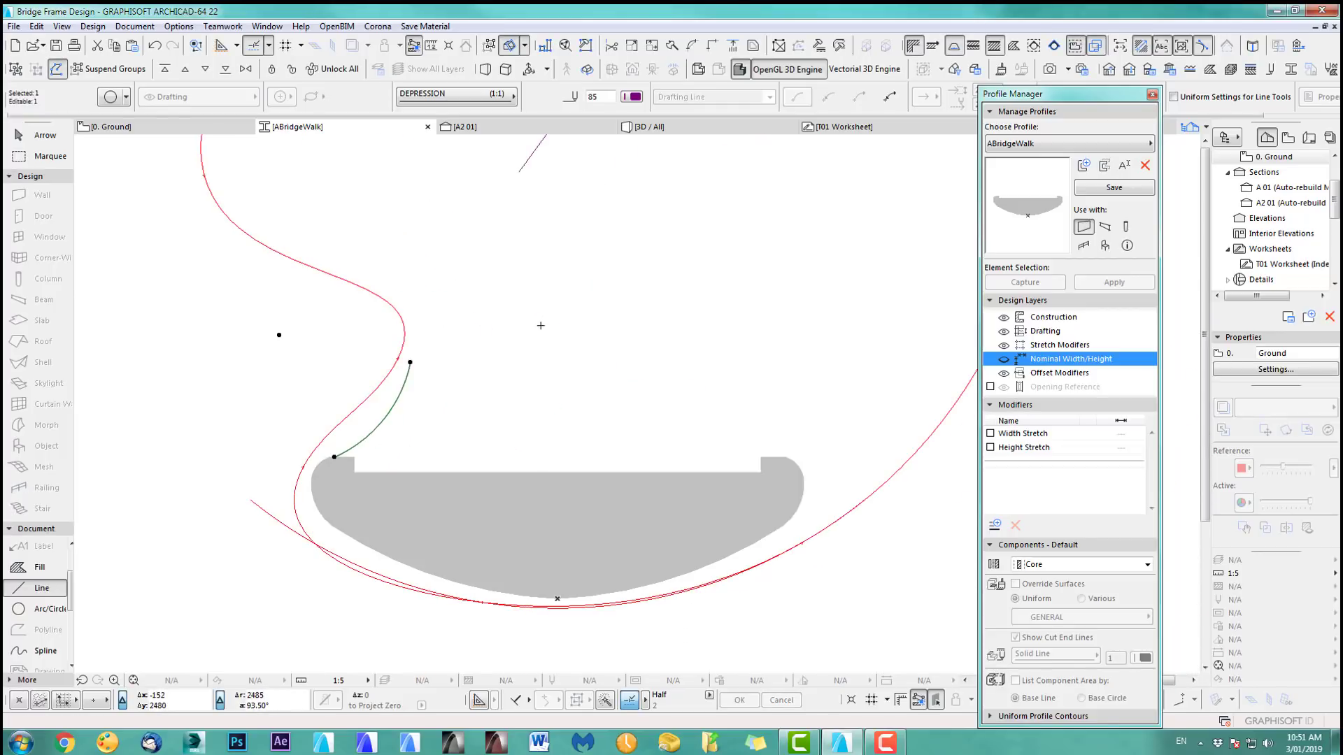
pyautogui.press('Escape')
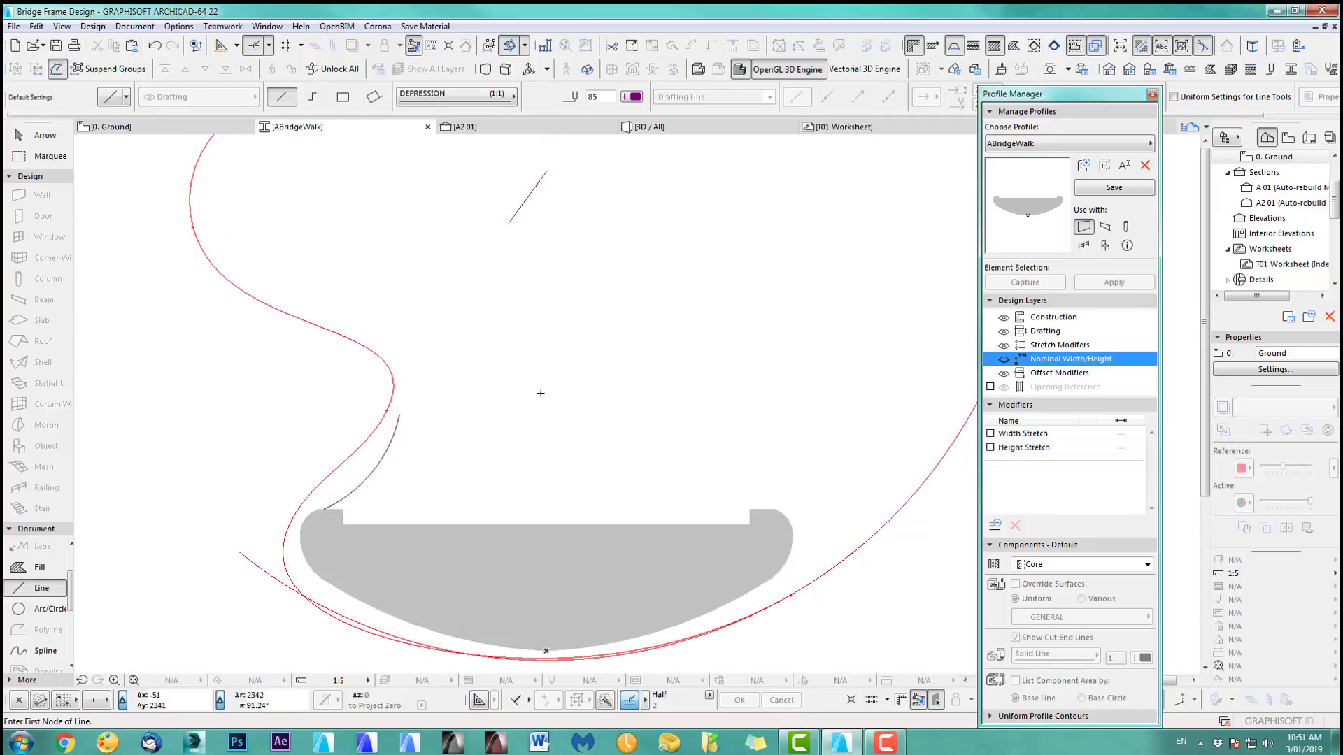
# Step: Mirror a copy of the left kerb arc about the deck's vertical centreline onto the right kerb
pyautogui.scroll(-2, 434, 381)
pyautogui.click(427, 379)
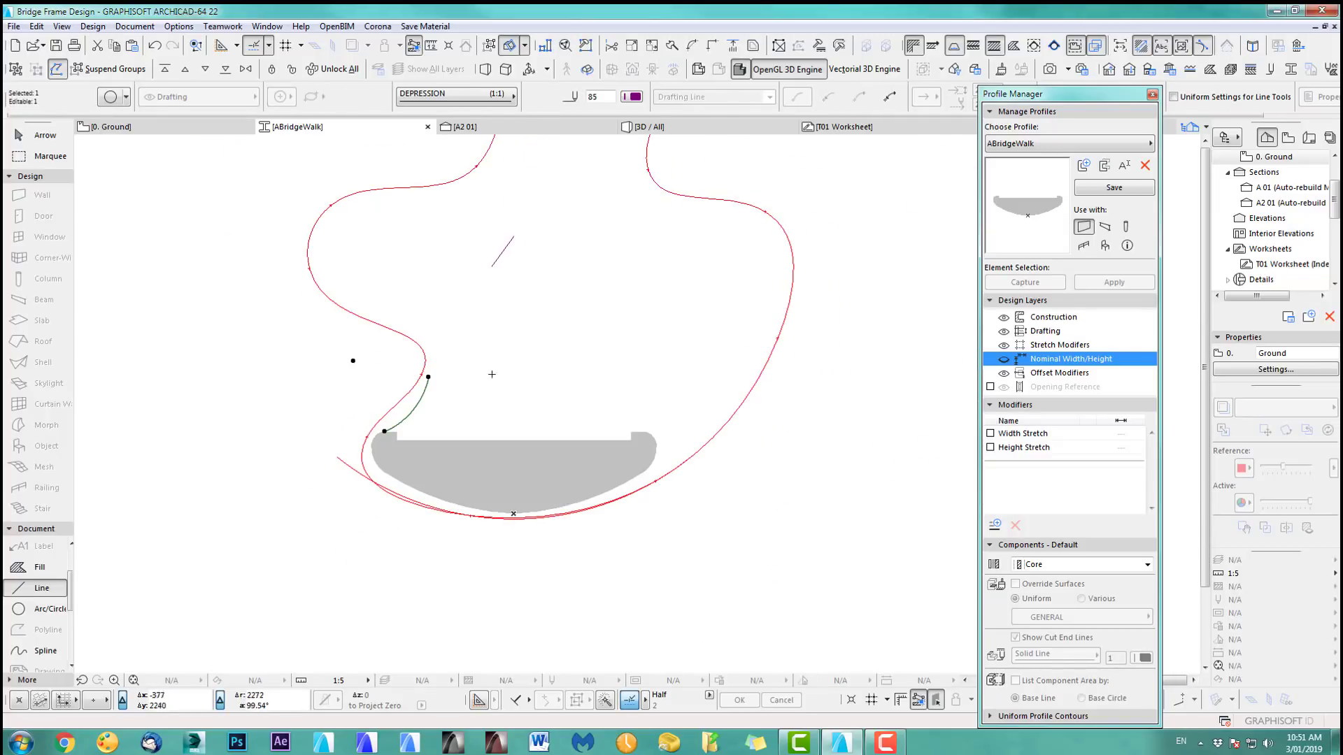
pyautogui.click(37, 26)
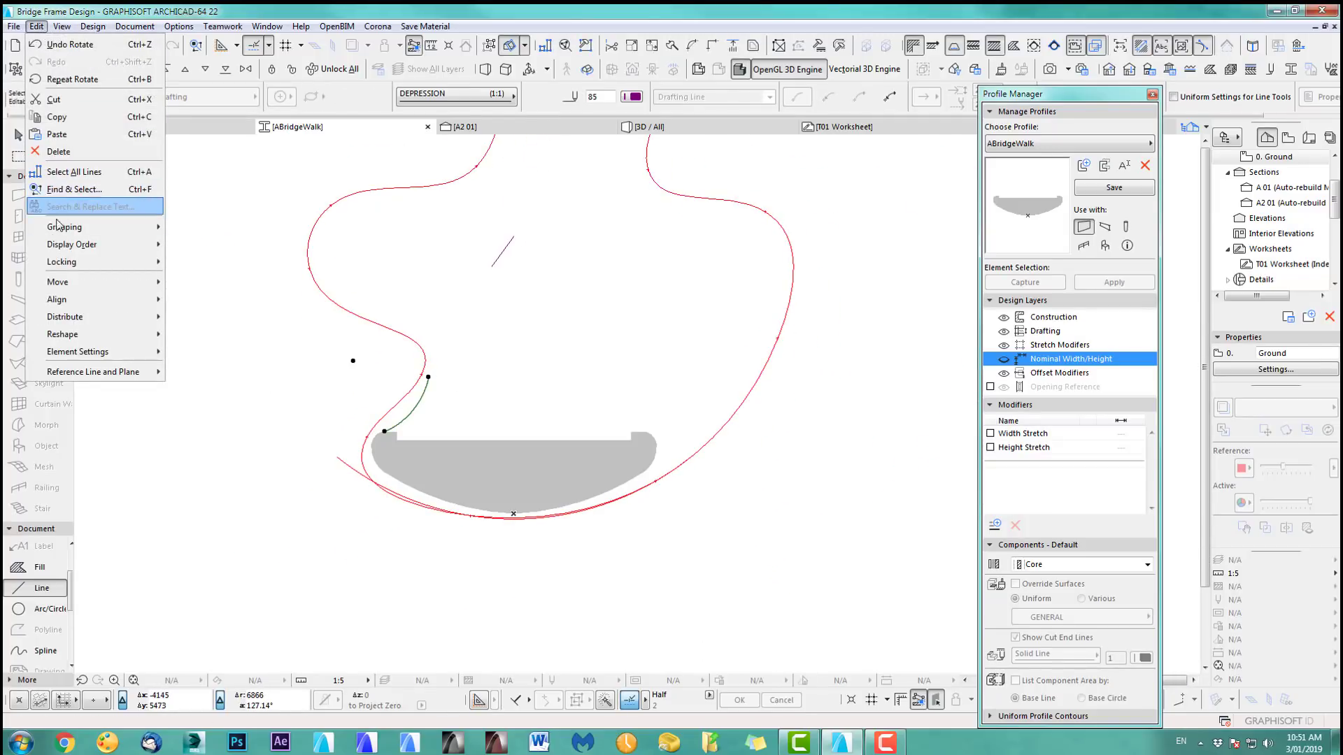
pyautogui.moveTo(70, 267)
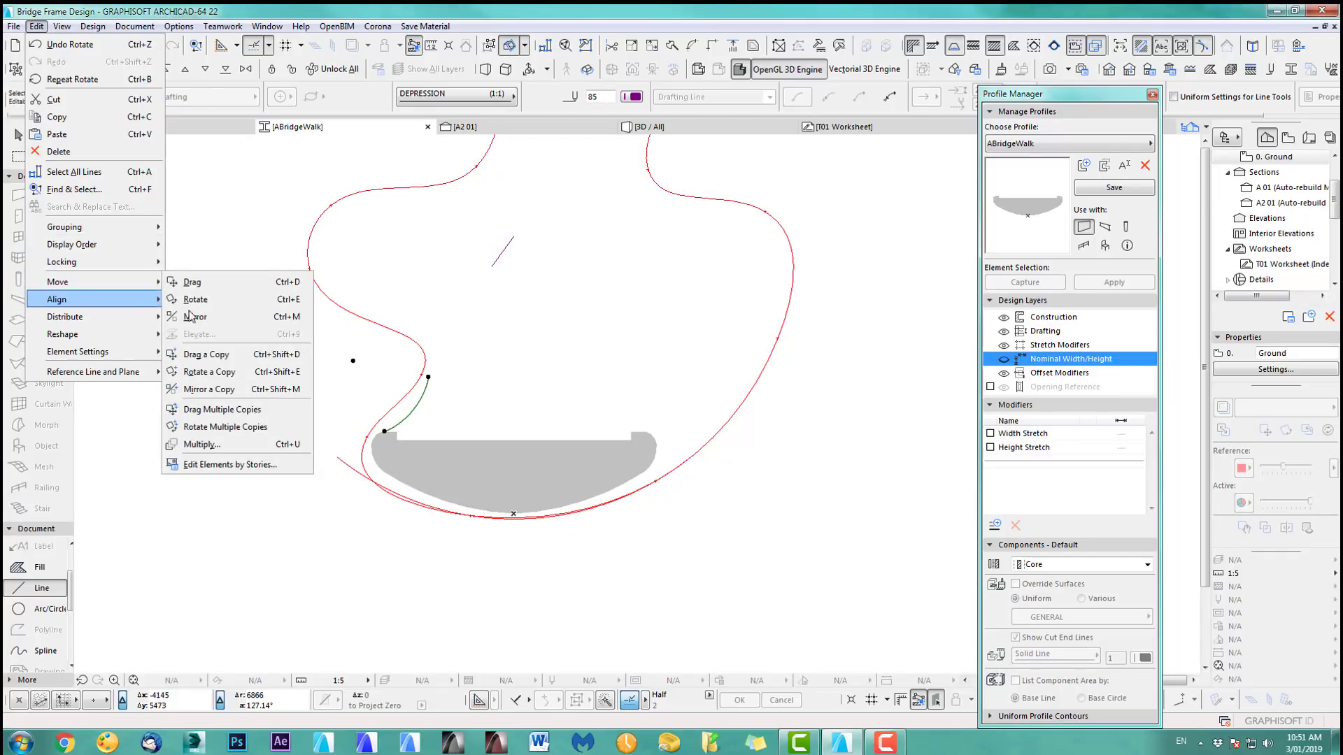
pyautogui.click(208, 389)
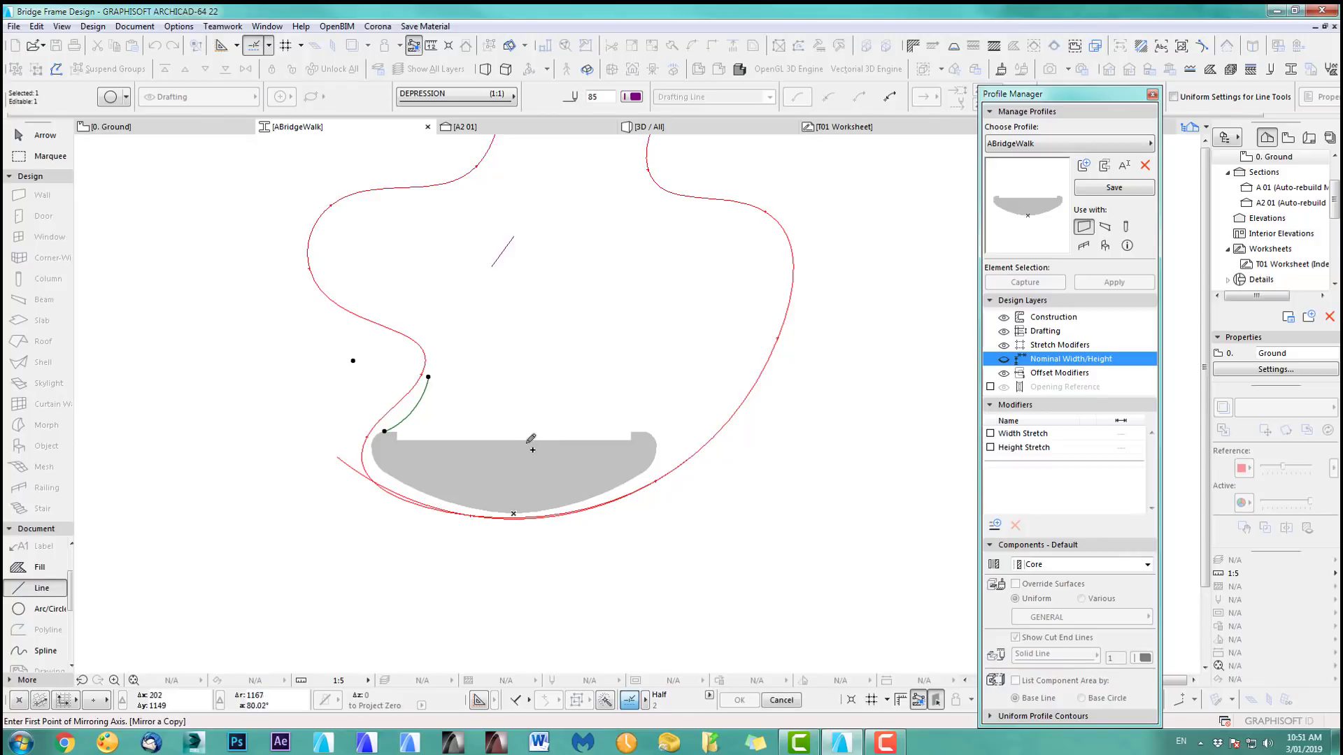
pyautogui.click(513, 514)
pyautogui.click(514, 378)
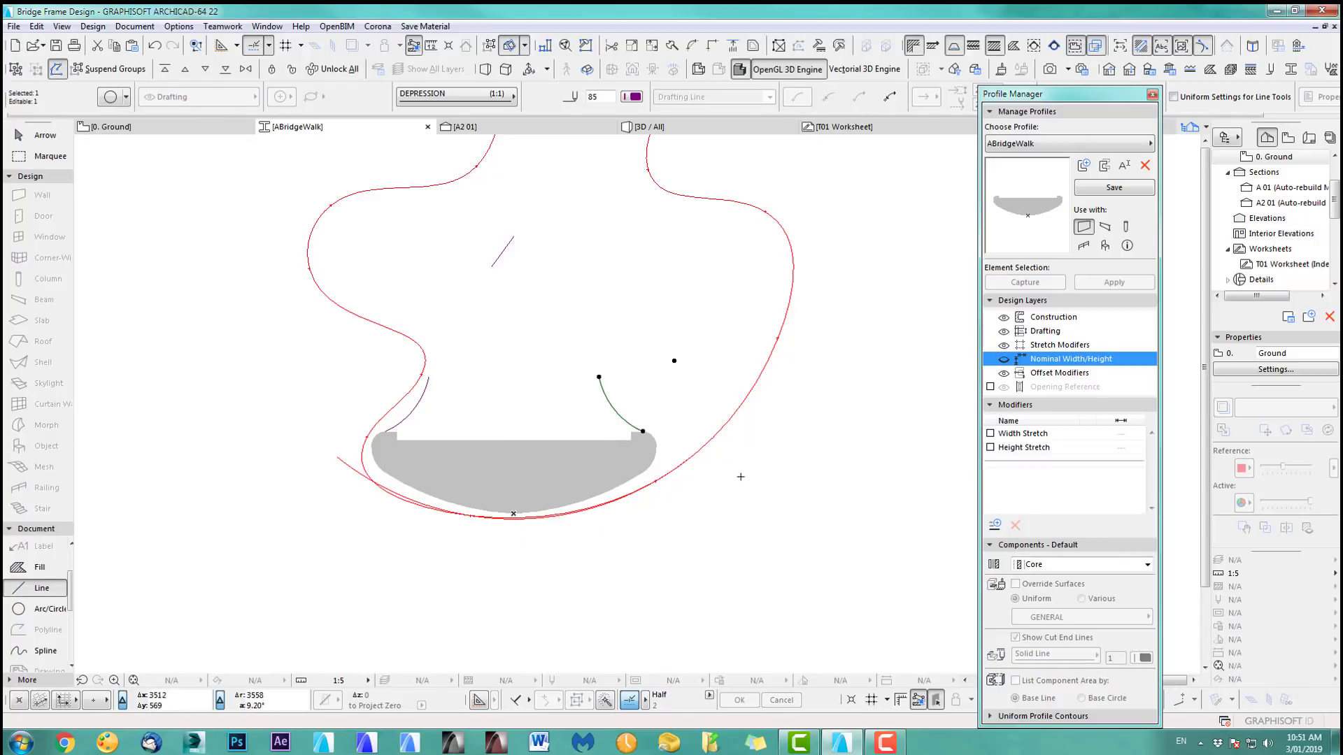
# Step: Rotate the ring outline spline by -60° about the marked arc centre above the deck
pyautogui.keyDown('shift'); pyautogui.click(703, 427); pyautogui.keyUp('shift')
pyautogui.hotkey('ctrl', 'e')
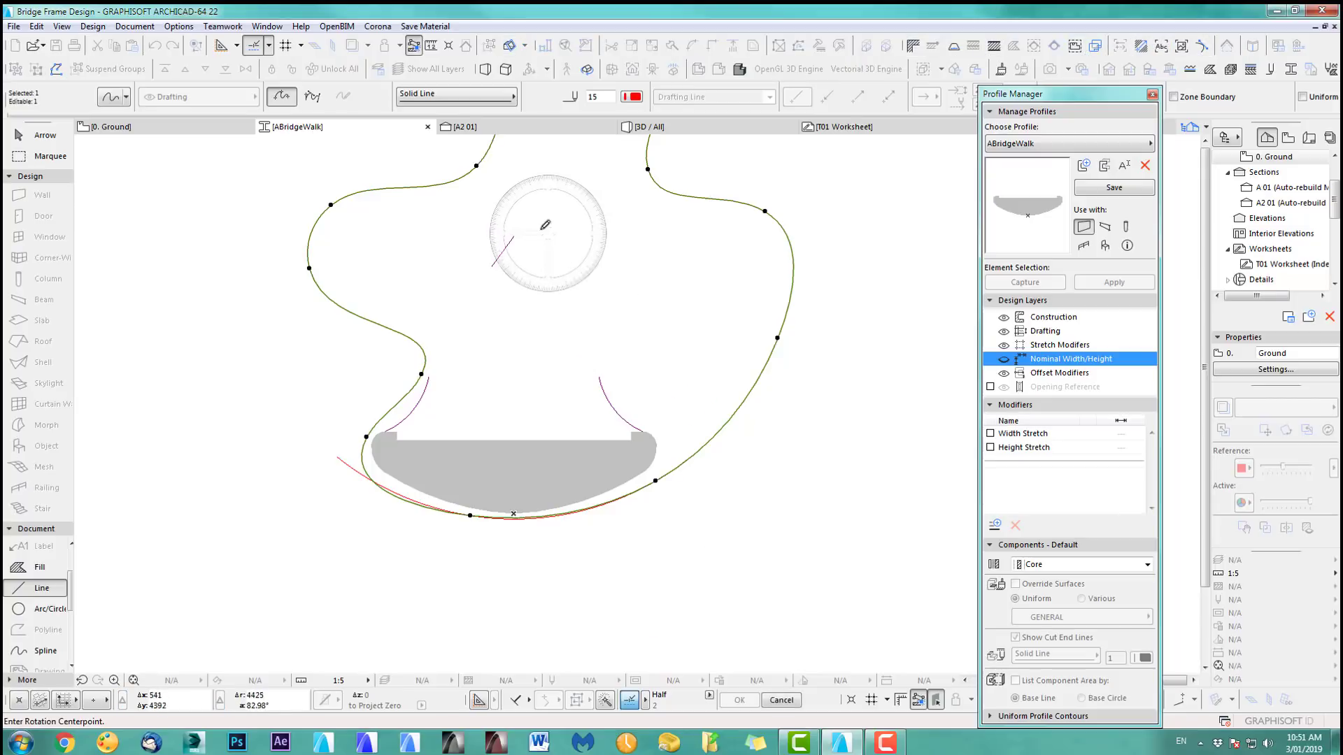
pyautogui.click(514, 236)
pyautogui.click(514, 578)
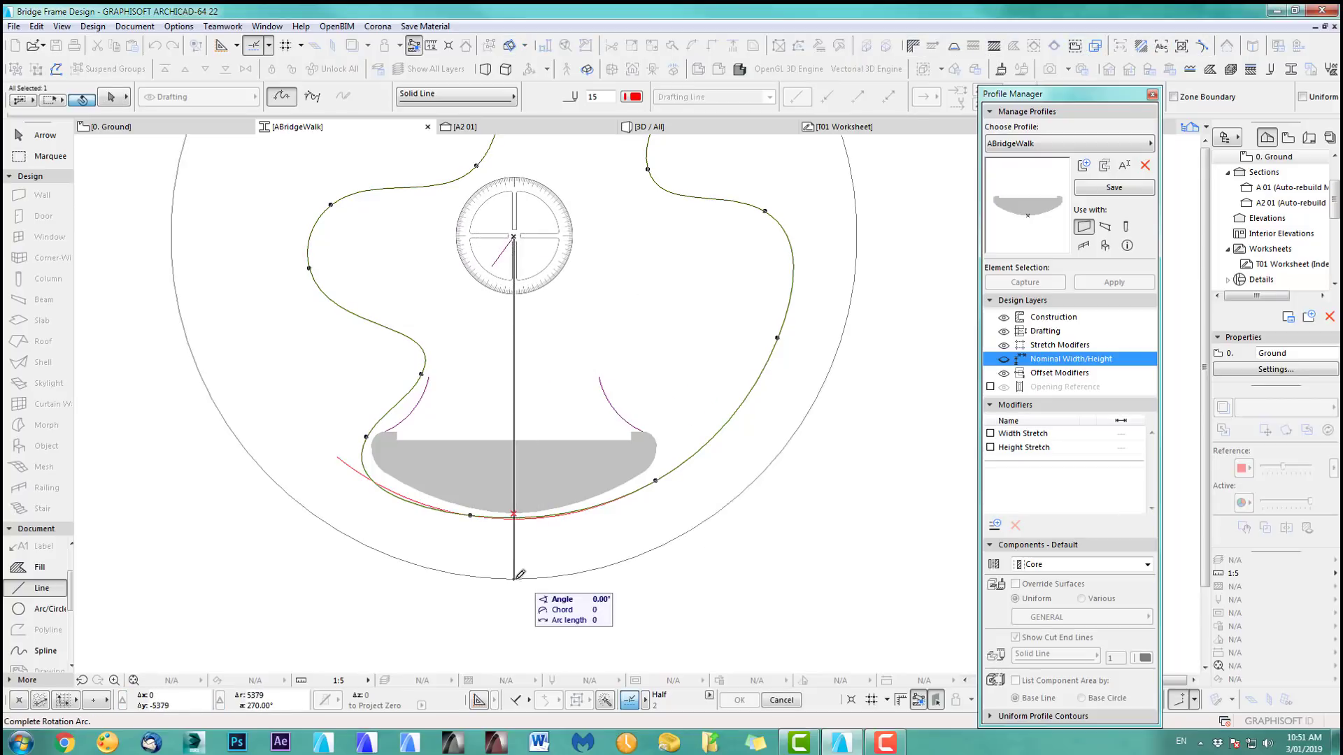
pyautogui.write('-')
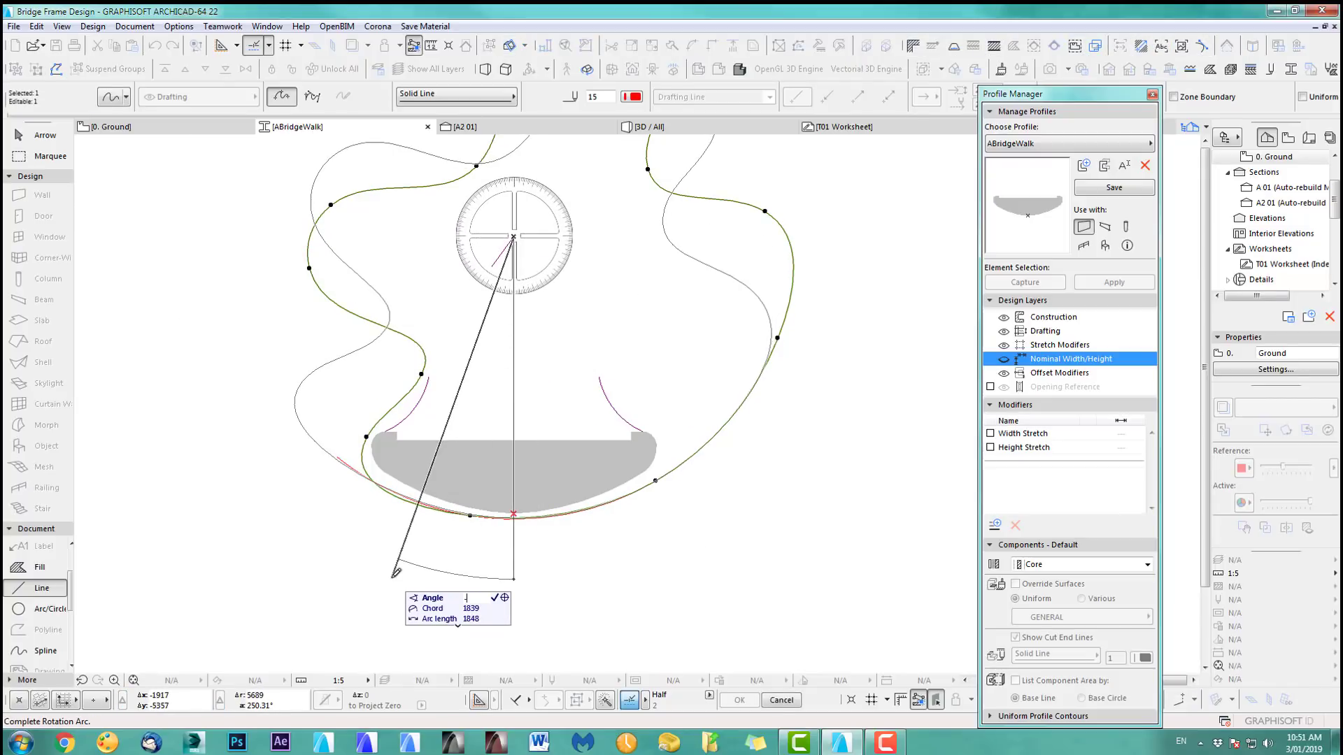
pyautogui.write('60')
pyautogui.press('Return')
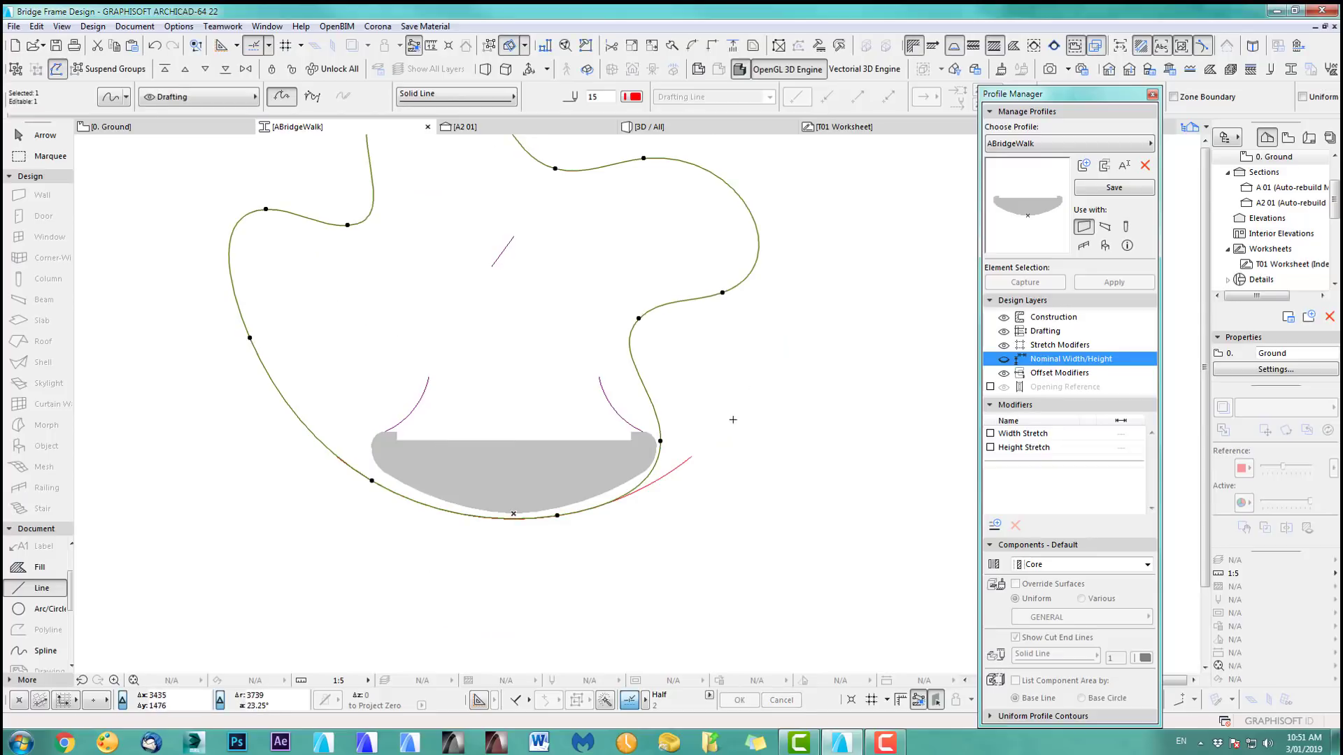
pyautogui.press('Escape')
# Step: Draw a flat ellipse about 250 by 80 mm around the upper end of the left arc
pyautogui.scroll(3, 651, 399)
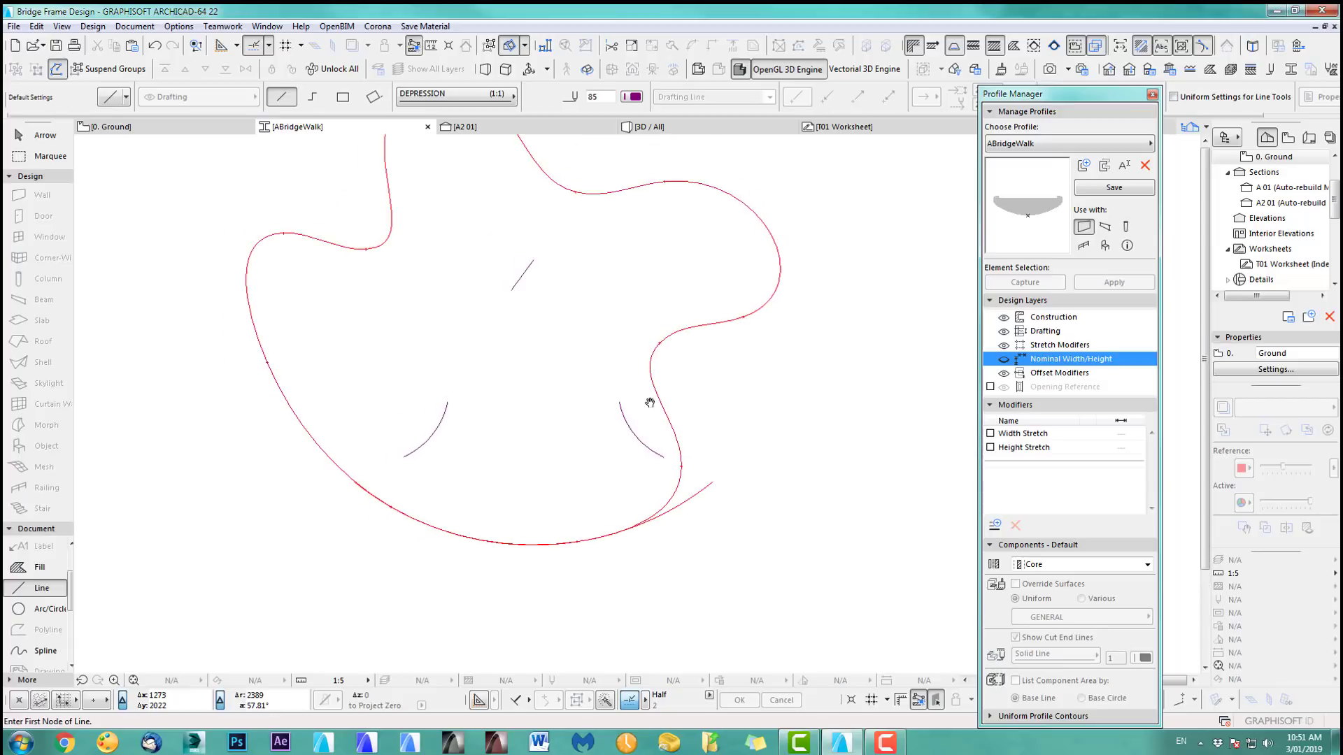
pyautogui.click(48, 609)
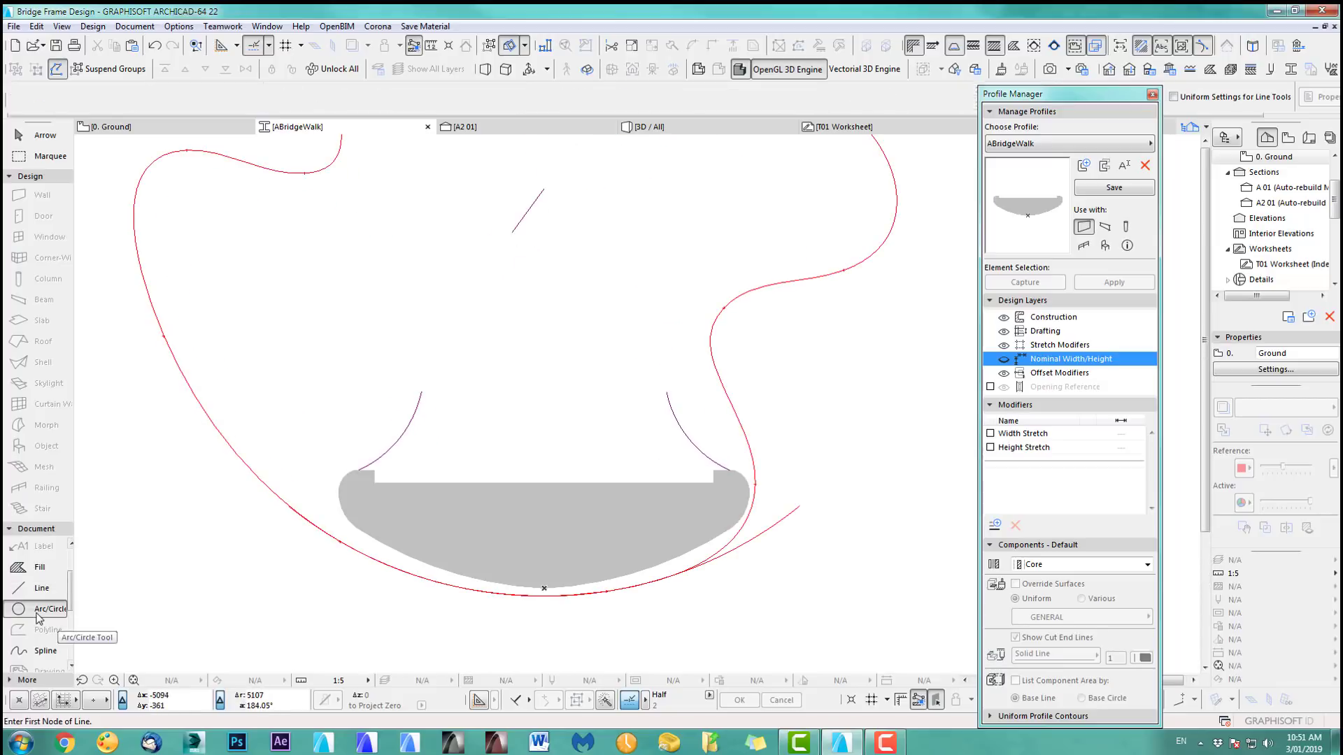
pyautogui.scroll(4, 391, 402)
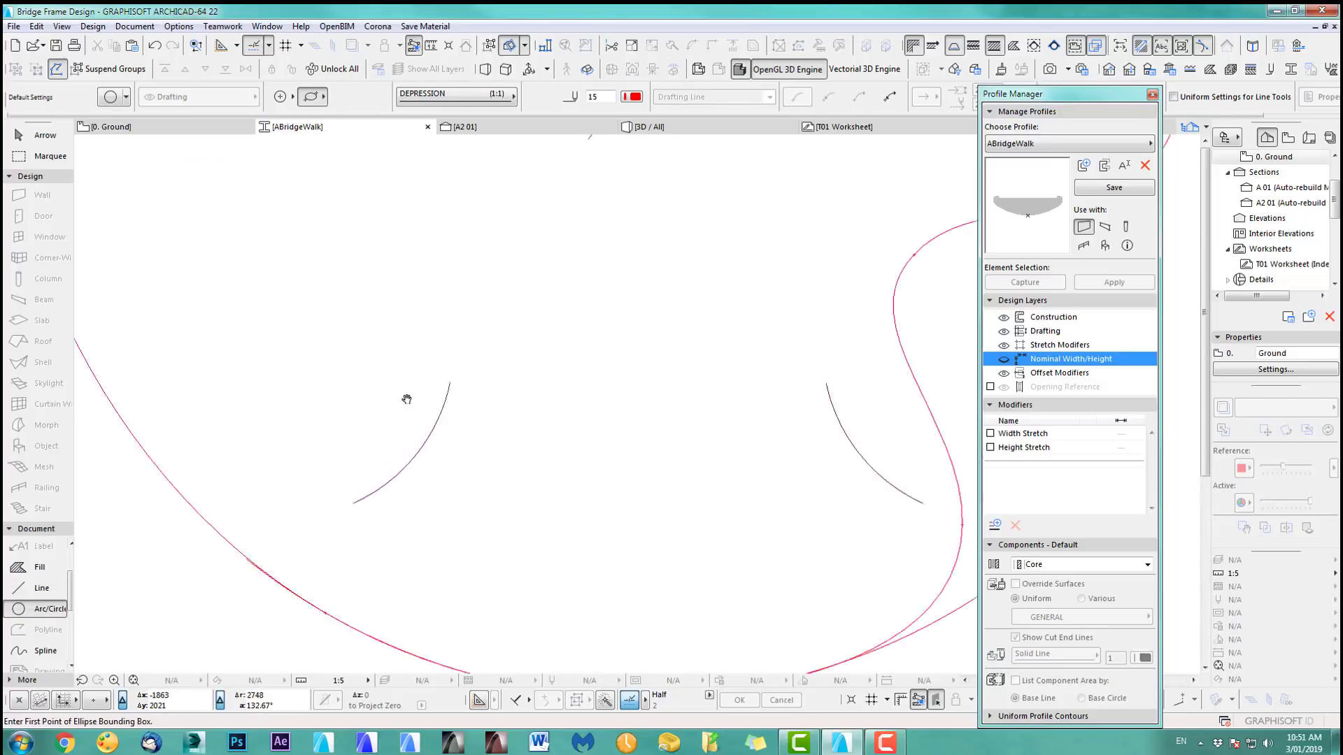
pyautogui.click(466, 361)
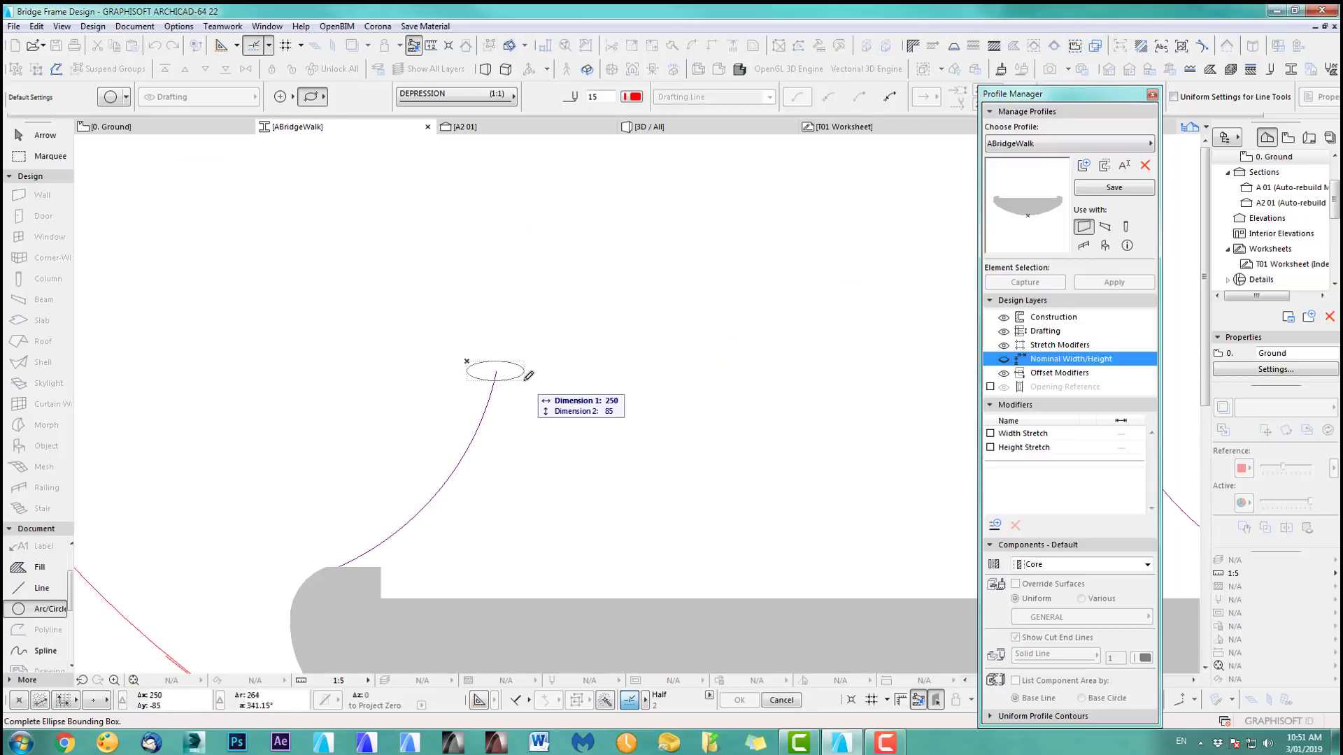
pyautogui.click(523, 379)
# Step: Create a flatter copy of the ellipse with the same centre and width inside the original
pyautogui.scroll(2, 523, 364)
pyautogui.moveTo(524, 364); pyautogui.dragTo(590, 247, button='middle')
pyautogui.keyDown('shift'); pyautogui.click(548, 275); pyautogui.keyUp('shift')
pyautogui.scroll(1, 560, 324)
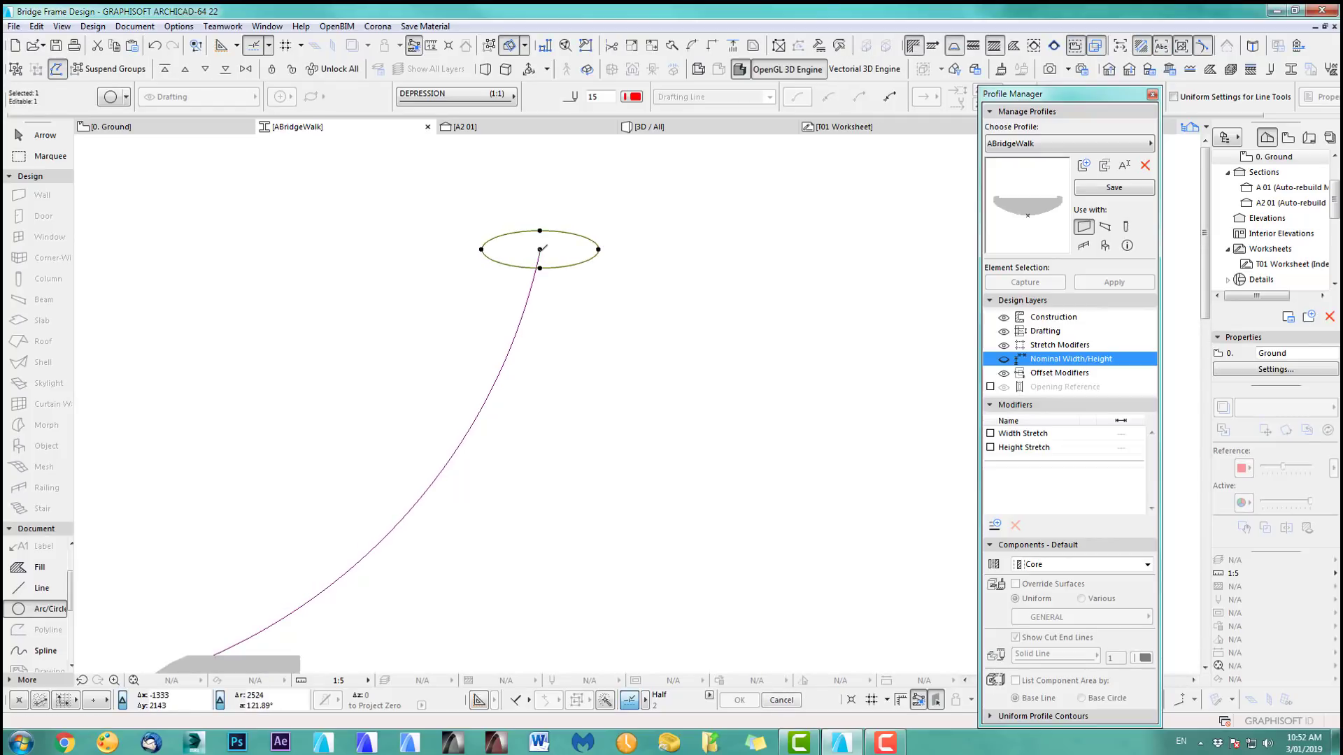
pyautogui.moveTo(602, 348); pyautogui.dragTo(586, 396, button='middle')
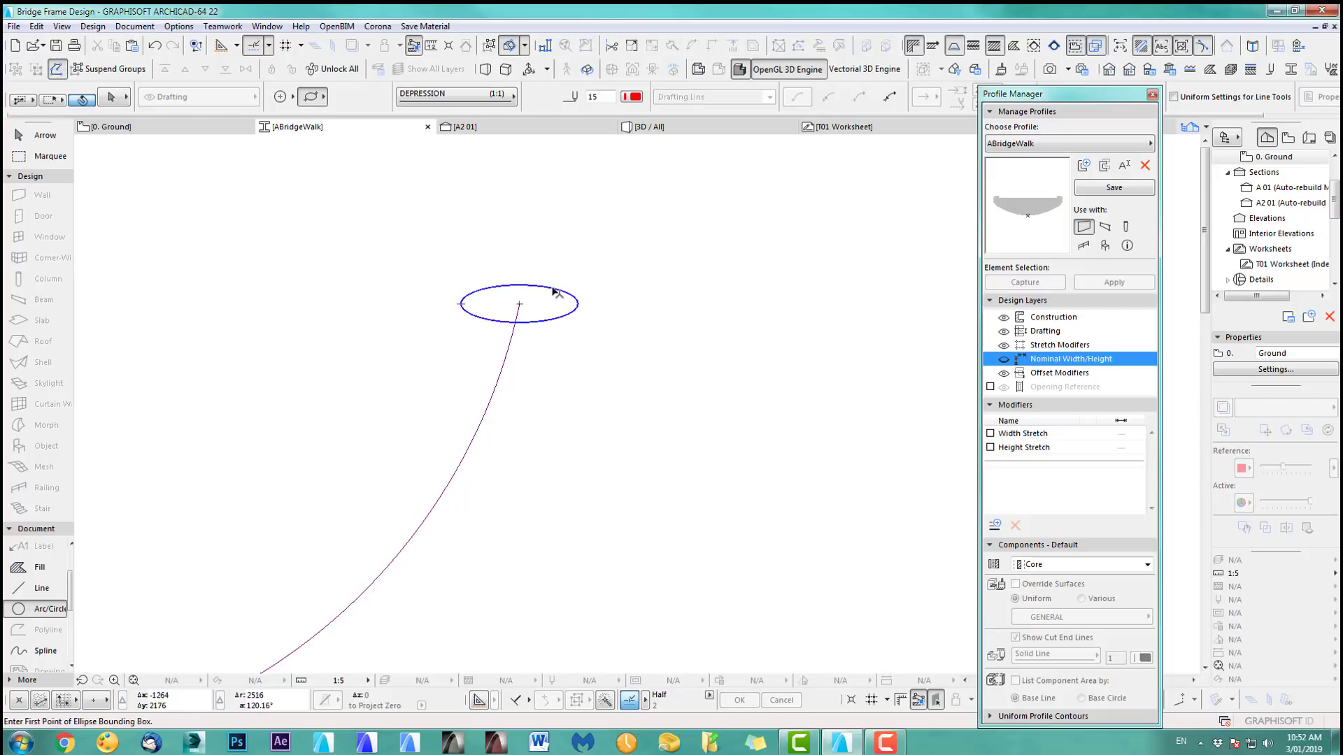
pyautogui.scroll(1, 540, 302)
pyautogui.scroll(1, 540, 302)
pyautogui.click(486, 259)
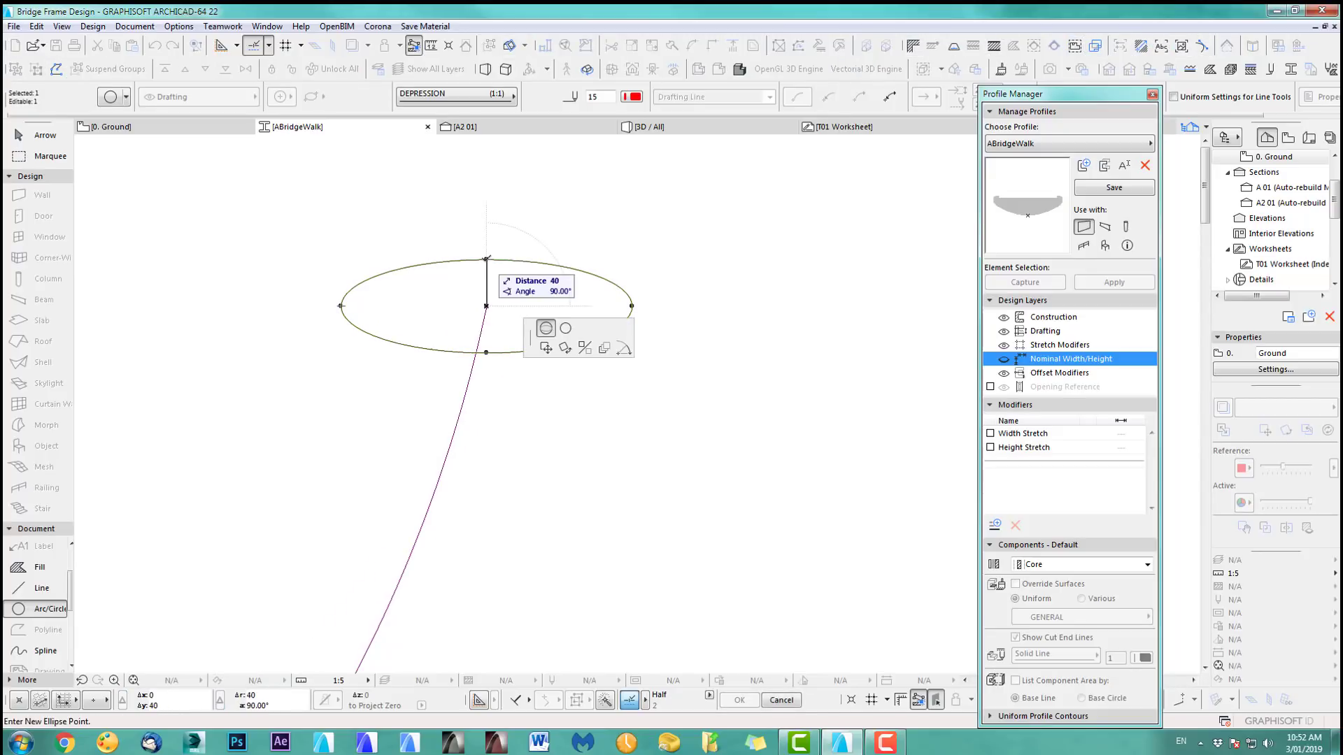
pyautogui.click(486, 276)
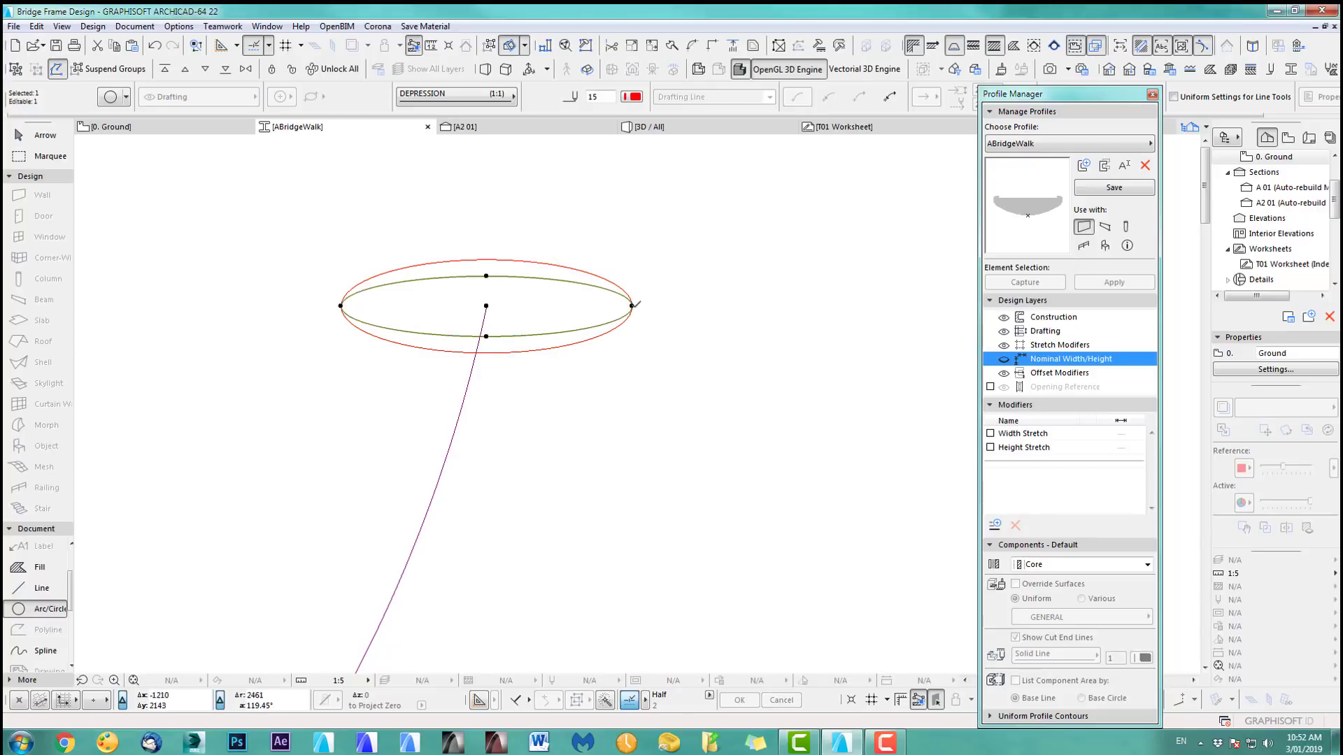
# Step: Narrow and shrink the inner ellipse about its centre so it sits well inside the outer ellipse
pyautogui.click(632, 306)
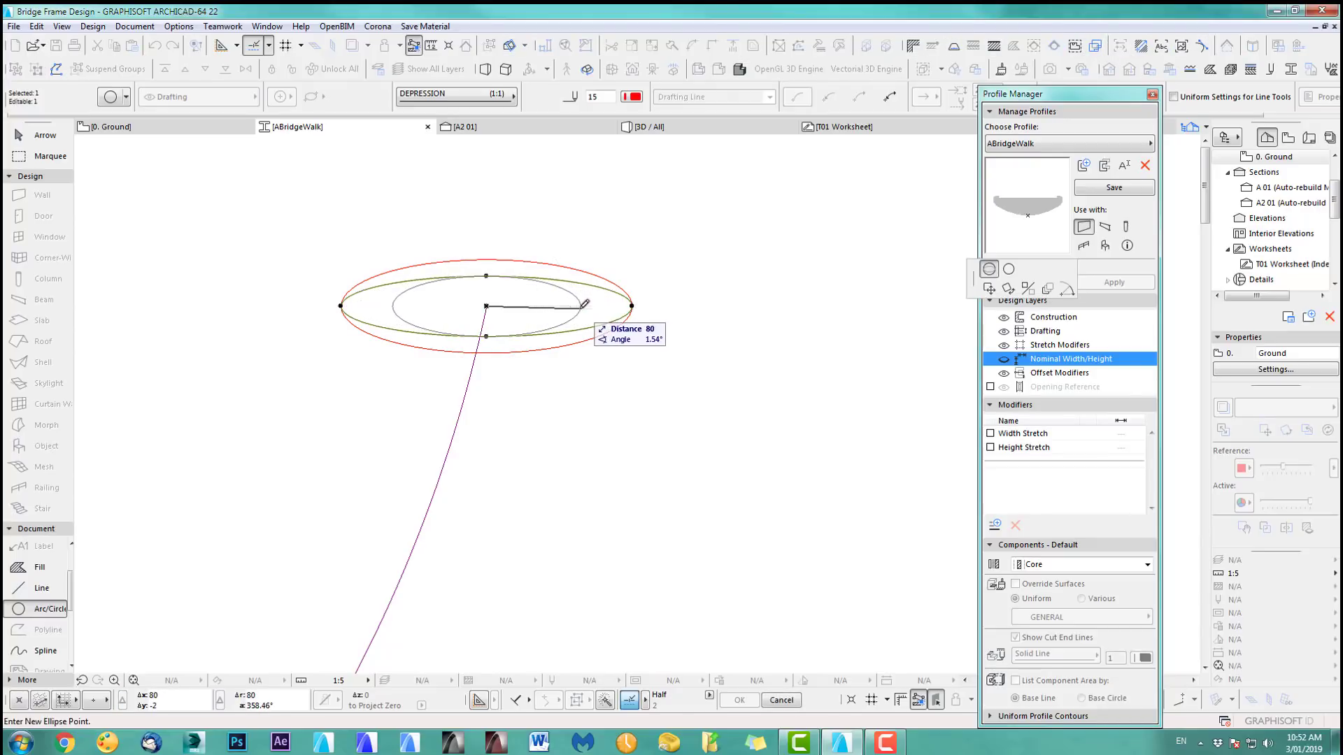
pyautogui.click(581, 306)
pyautogui.click(486, 275)
pyautogui.click(563, 294)
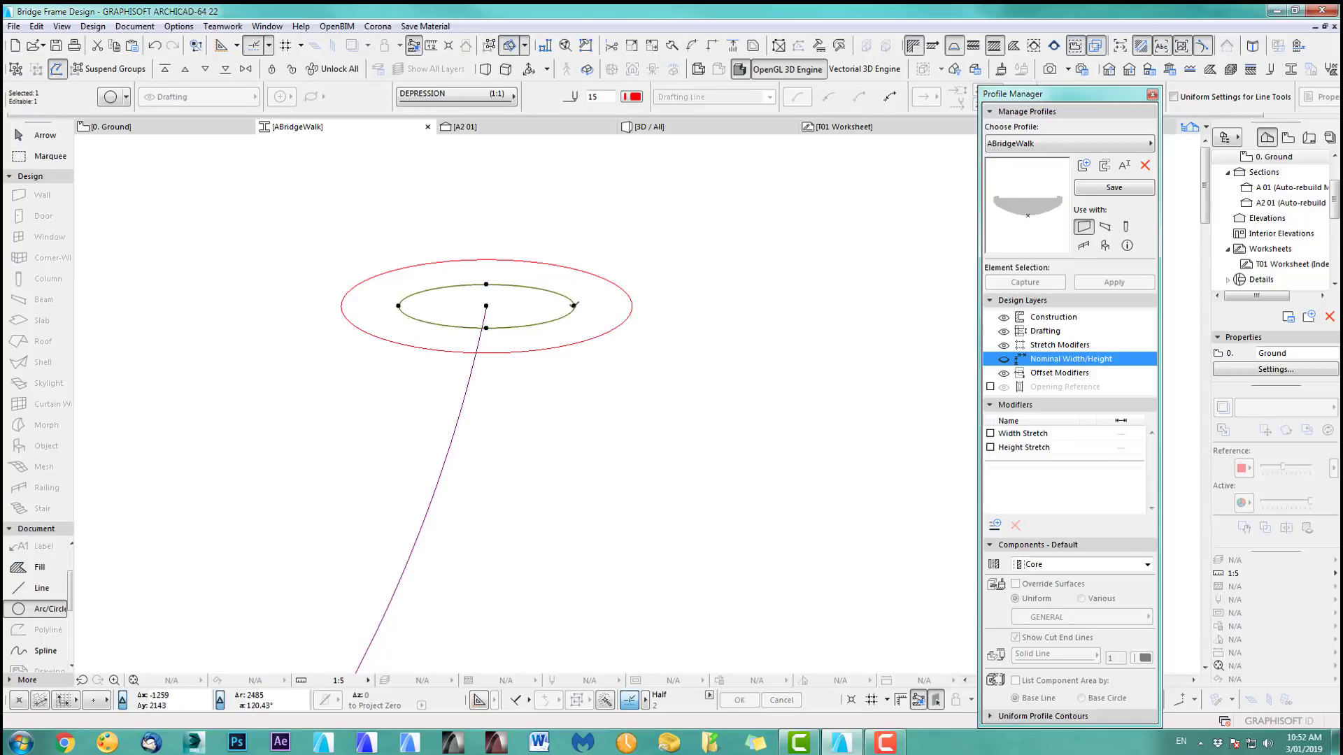
pyautogui.scroll(-3, 580, 419)
pyautogui.scroll(-2, 566, 364)
pyautogui.press('Escape')
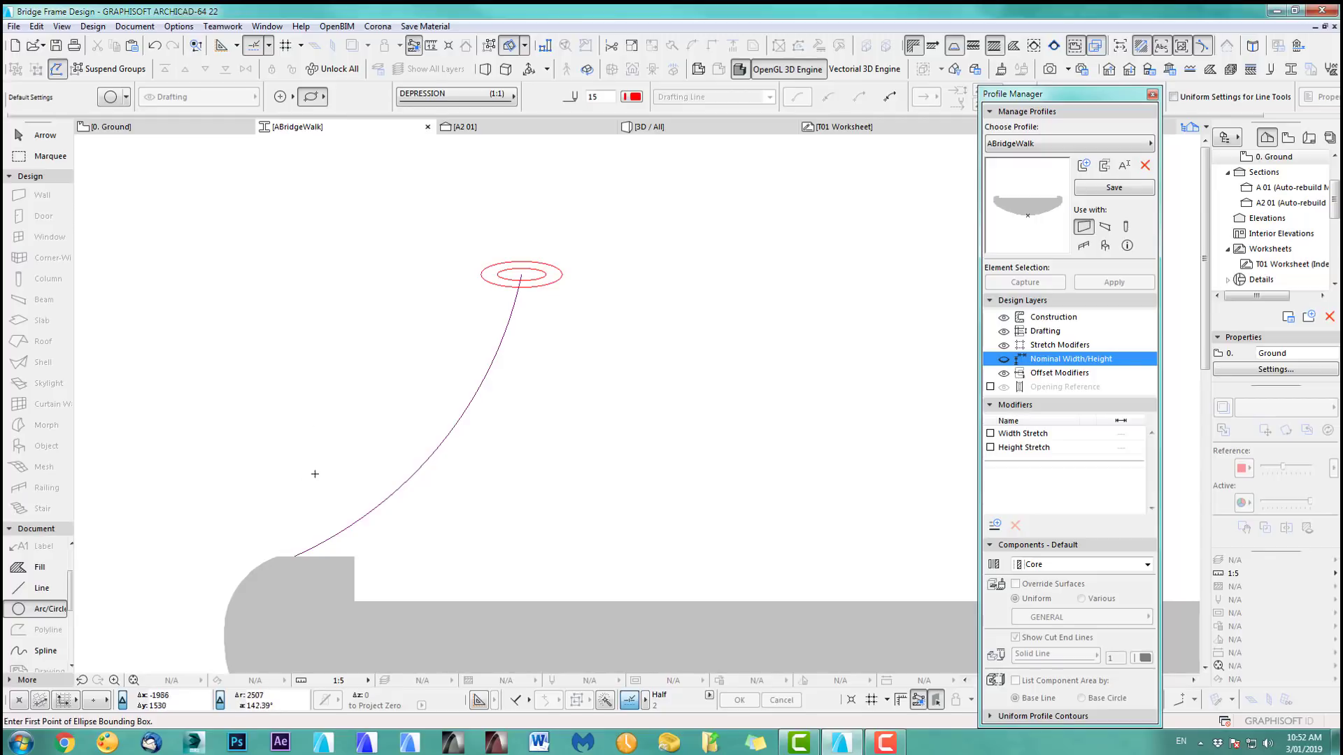
# Step: Fill the inner ellipse at the arc's upper end and override the fill's surface with R_PC3
pyautogui.click(41, 568)
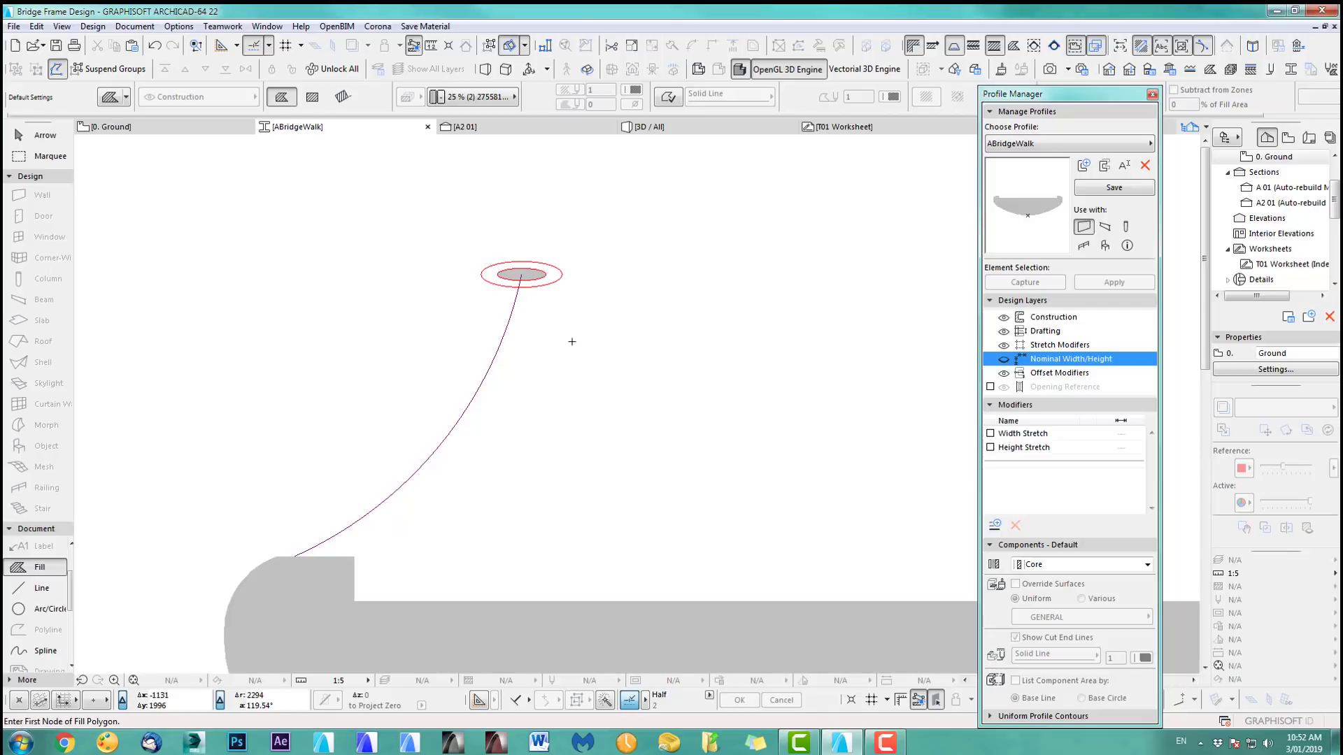
pyautogui.scroll(1, 513, 258)
pyautogui.keyDown('shift'); pyautogui.click(521, 274); pyautogui.keyUp('shift')
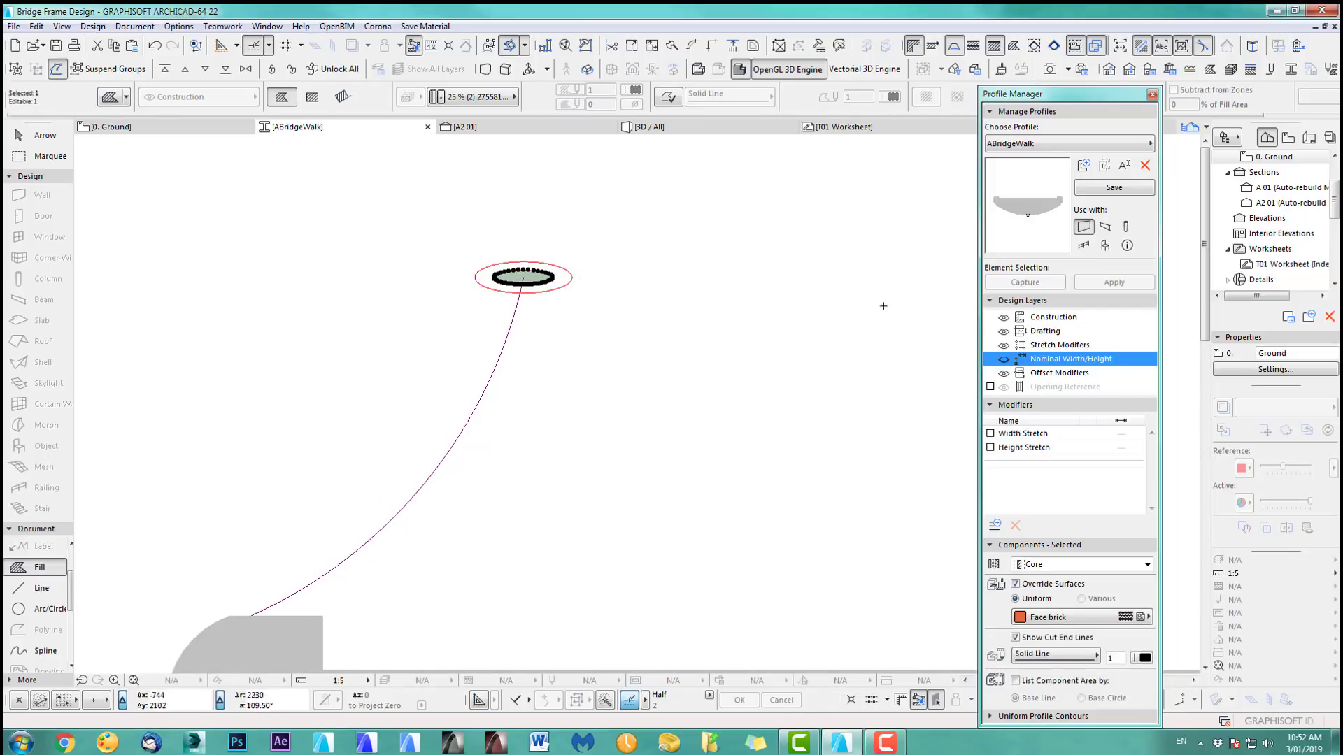
pyautogui.click(1059, 618)
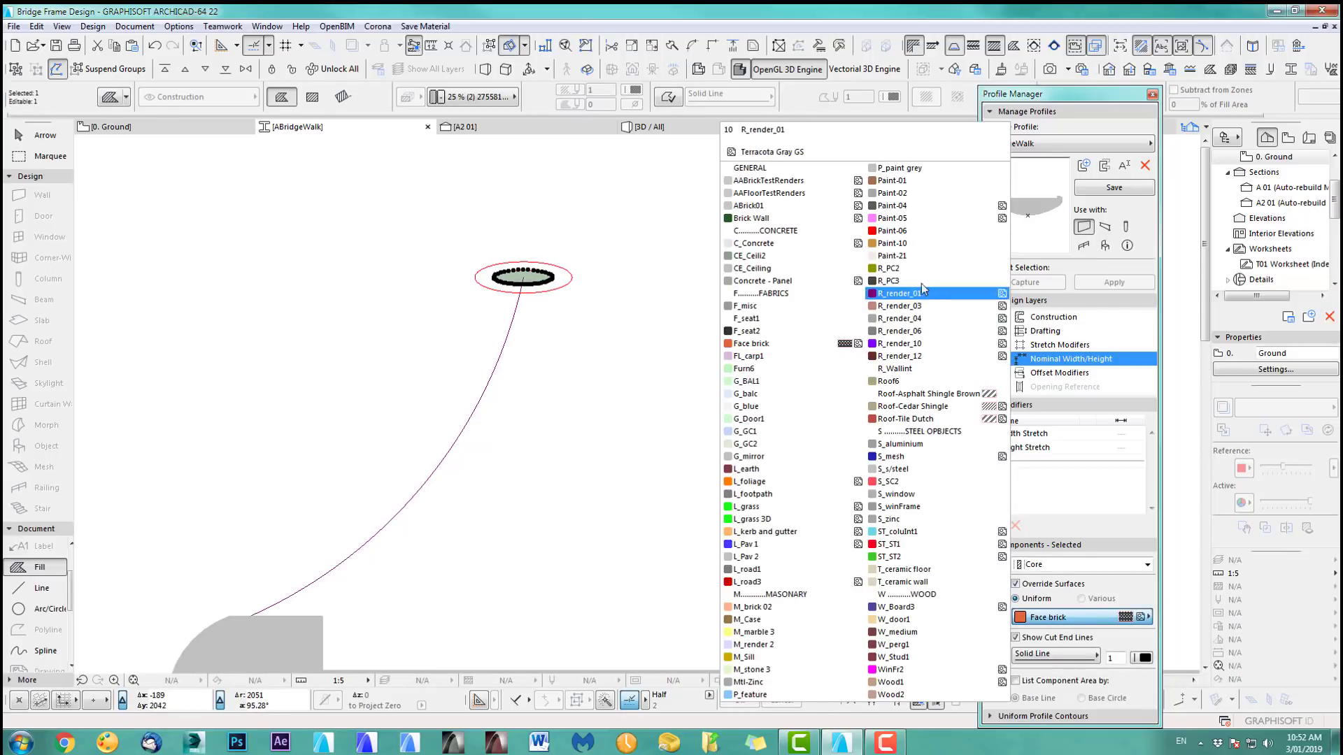
pyautogui.click(891, 281)
pyautogui.moveTo(525, 406); pyautogui.dragTo(549, 361, button='middle')
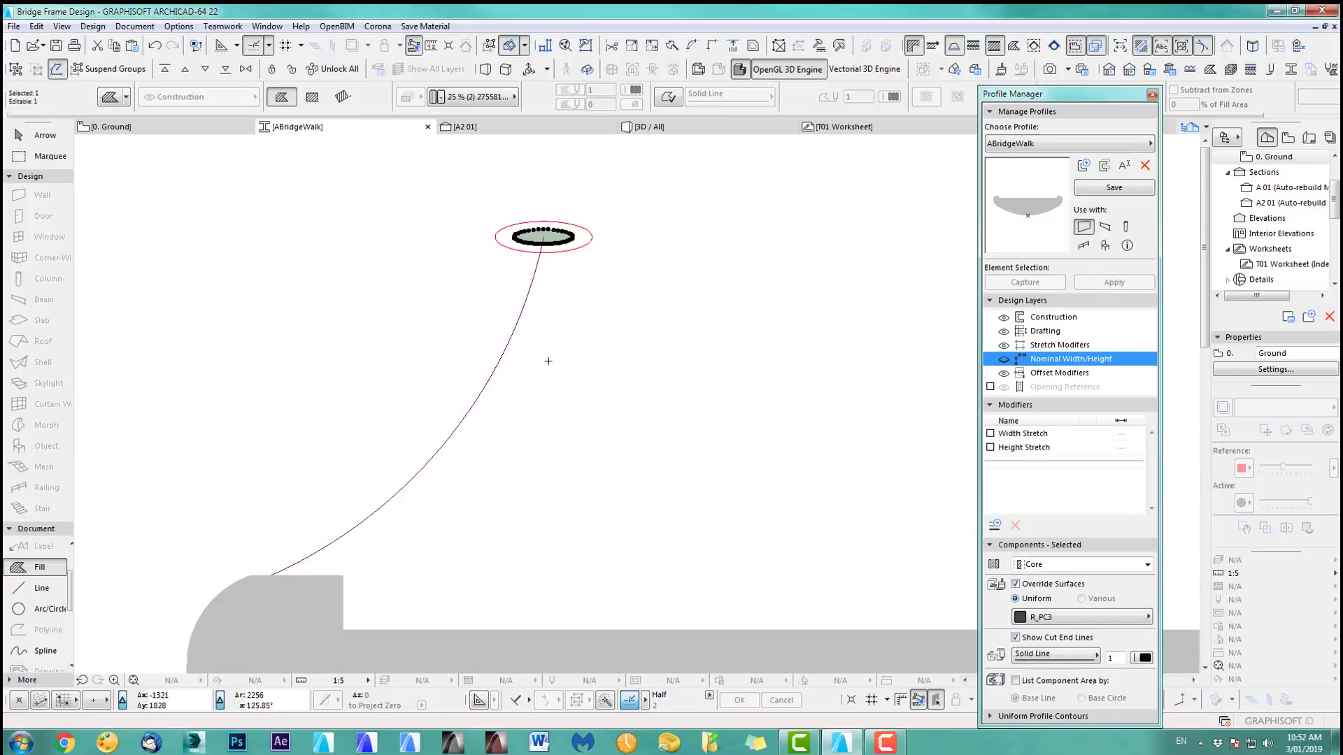
# Step: Multiply the filled ellipse as 10 unrotated copies distributed along the left arc
pyautogui.hotkey('ctrl', 'u')
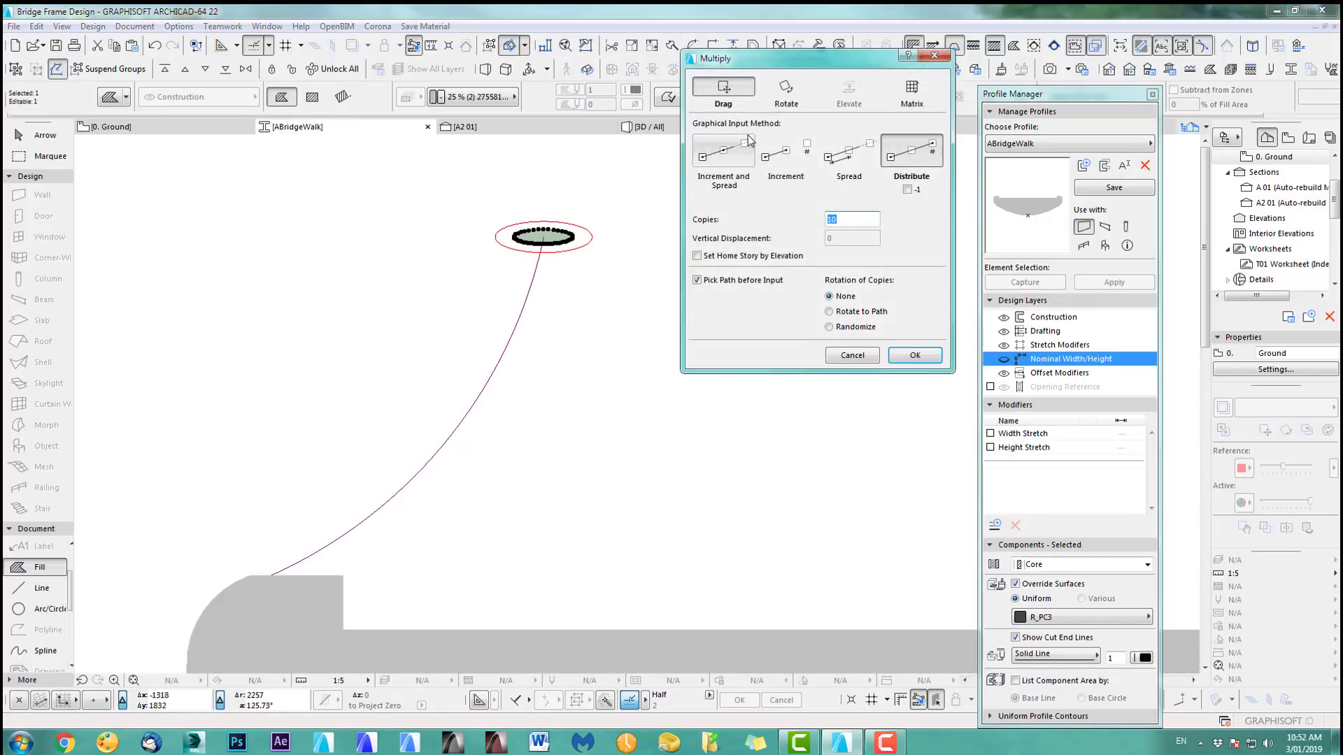
pyautogui.click(931, 153)
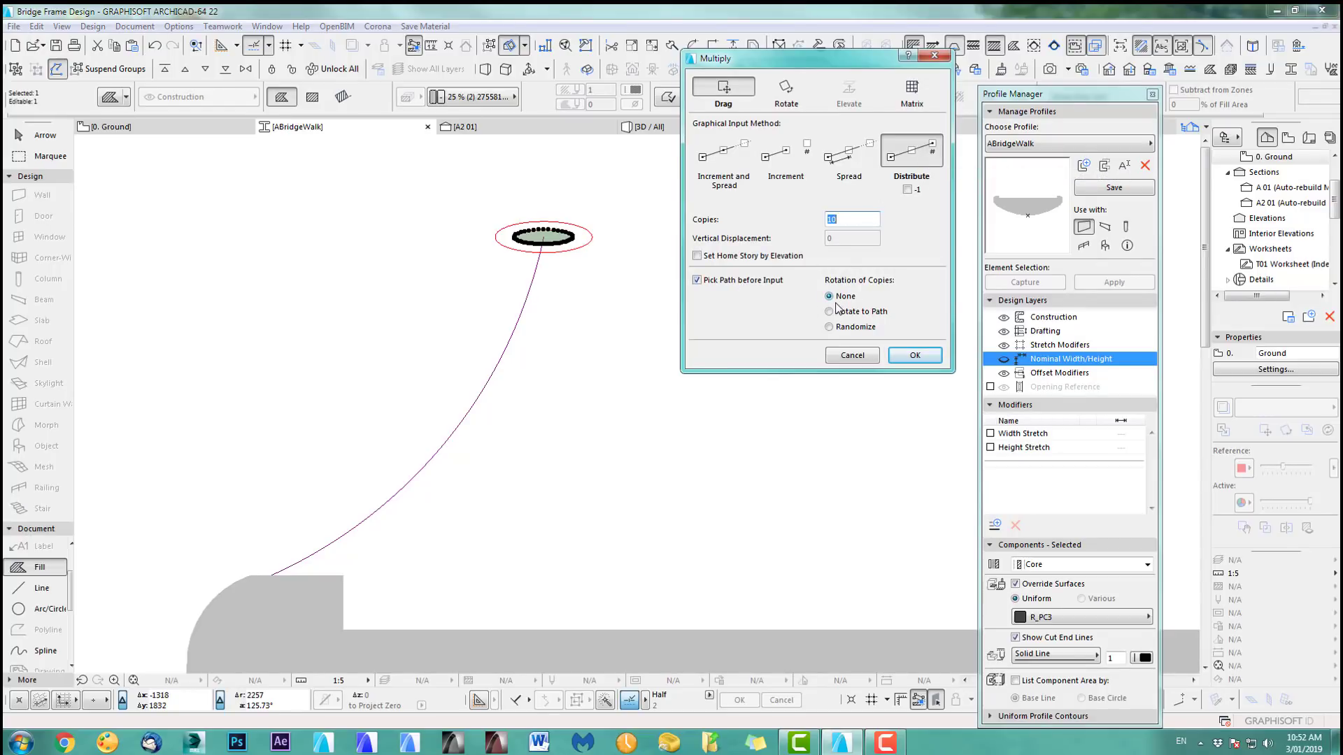
pyautogui.click(915, 356)
pyautogui.click(535, 280)
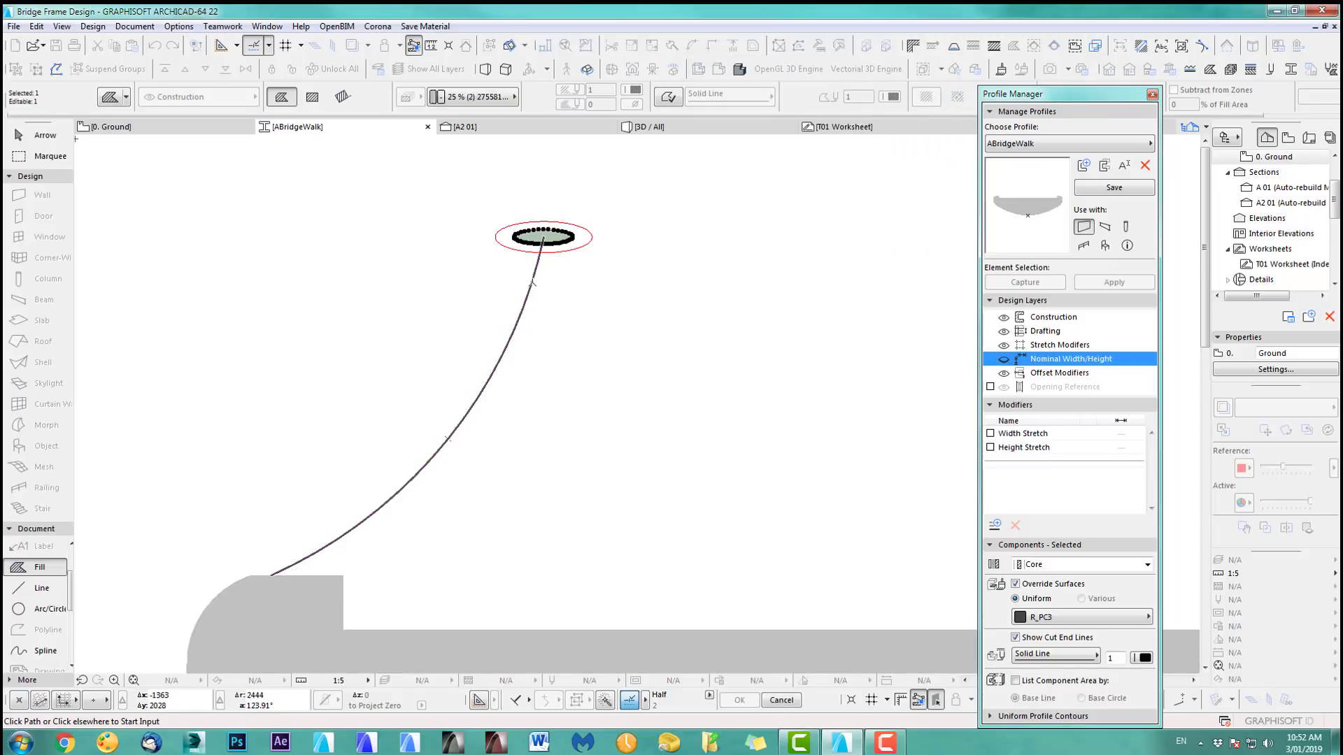
# Step: Try to distribute 10 copies of the small ellipse fill along the left curved guide down to the walkway edge
pyautogui.click(545, 240)
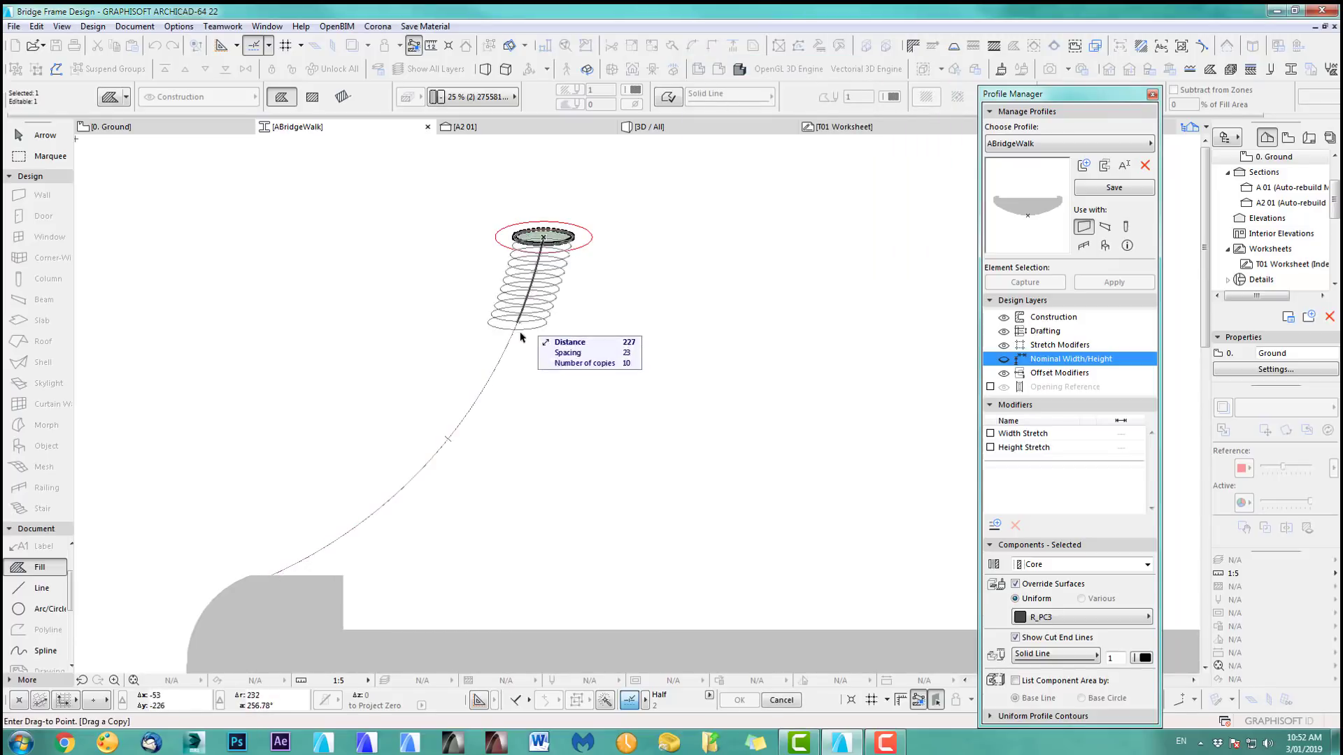
pyautogui.click(273, 578)
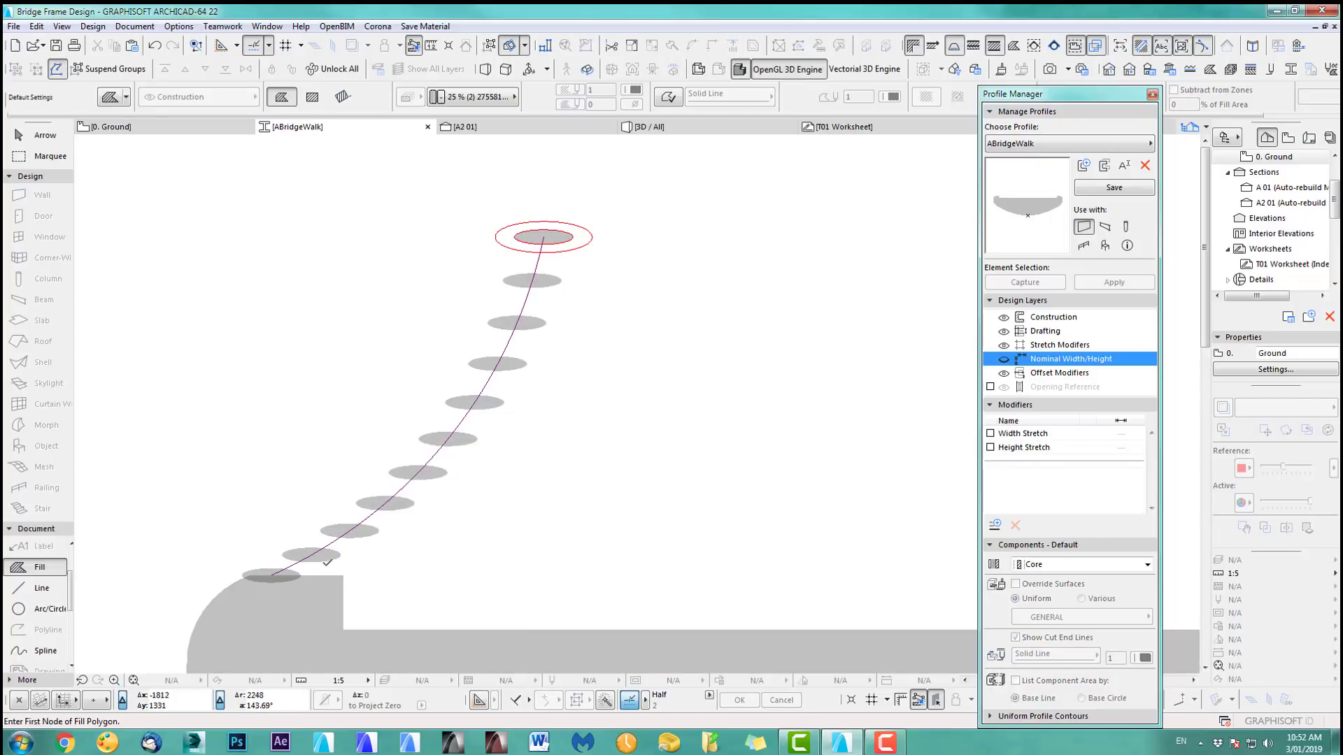
pyautogui.press('Escape')
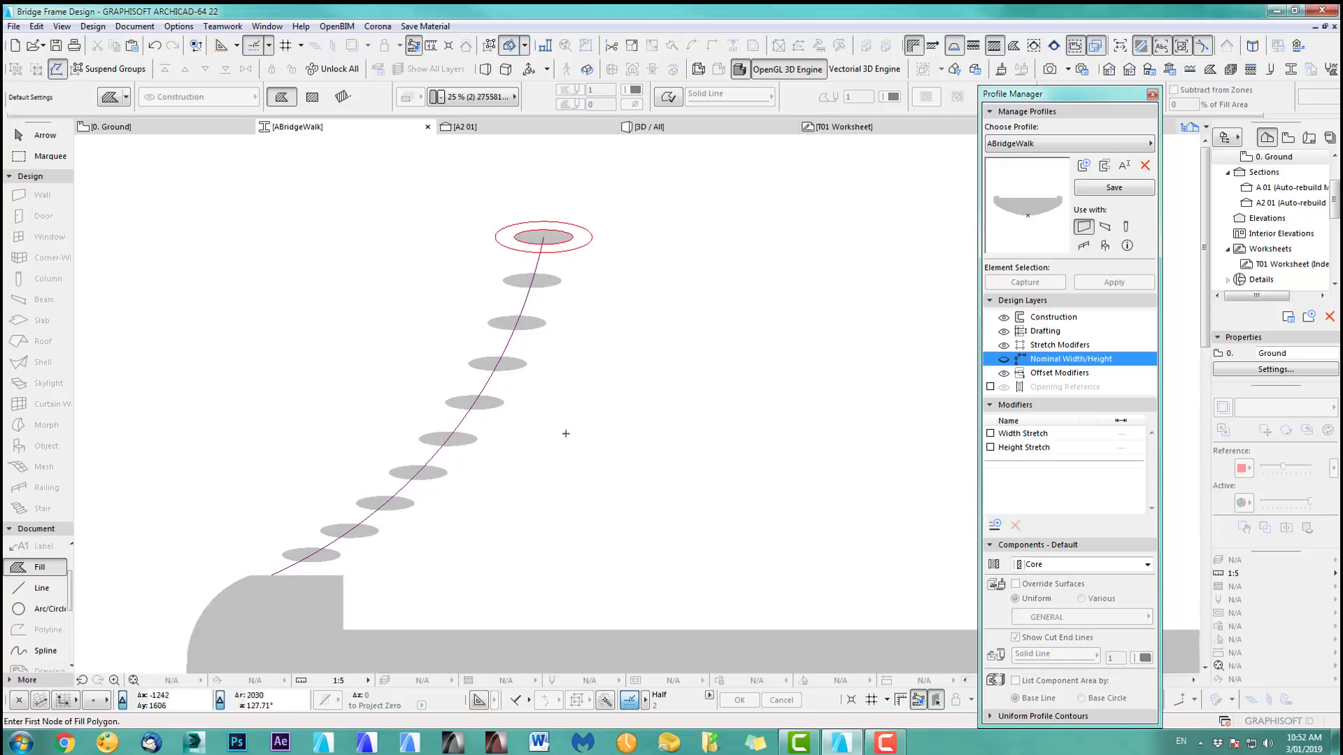
pyautogui.scroll(-2, 518, 455)
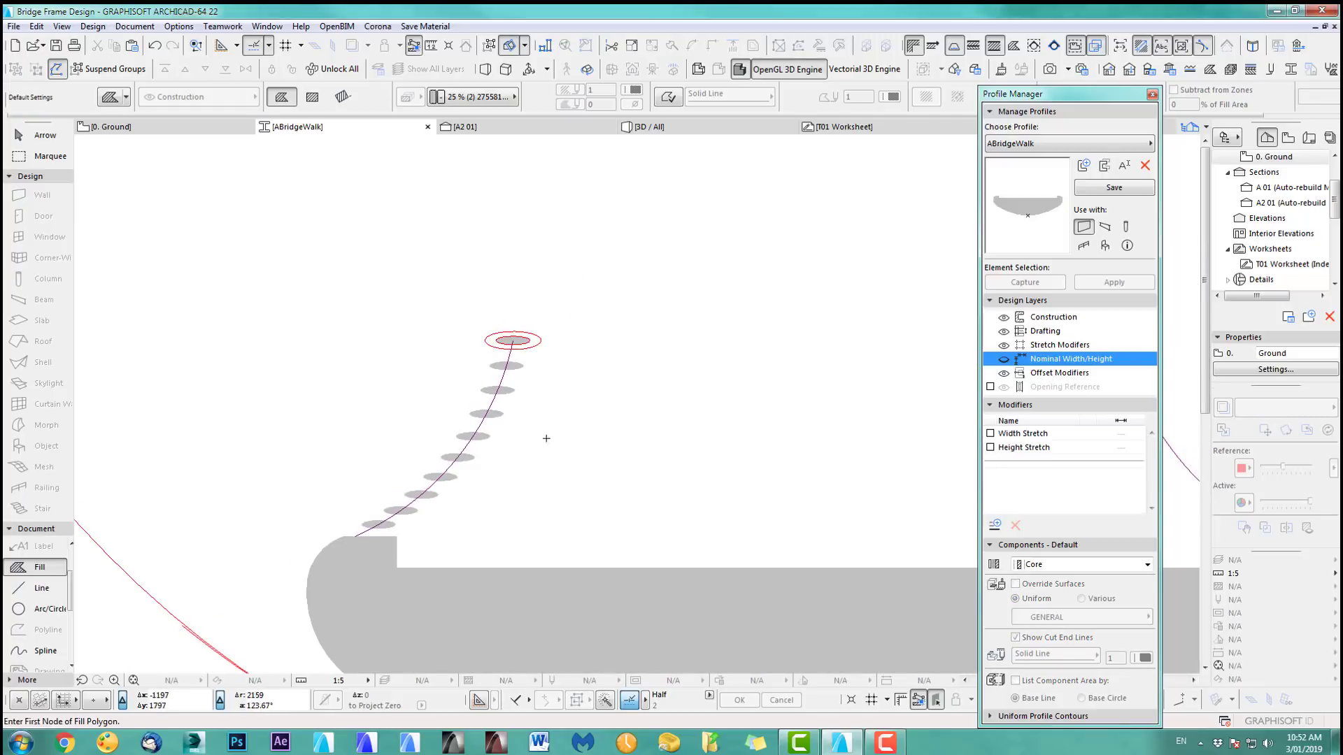
pyautogui.hotkey('ctrl', 'z')
pyautogui.hotkey('ctrl', 'z')
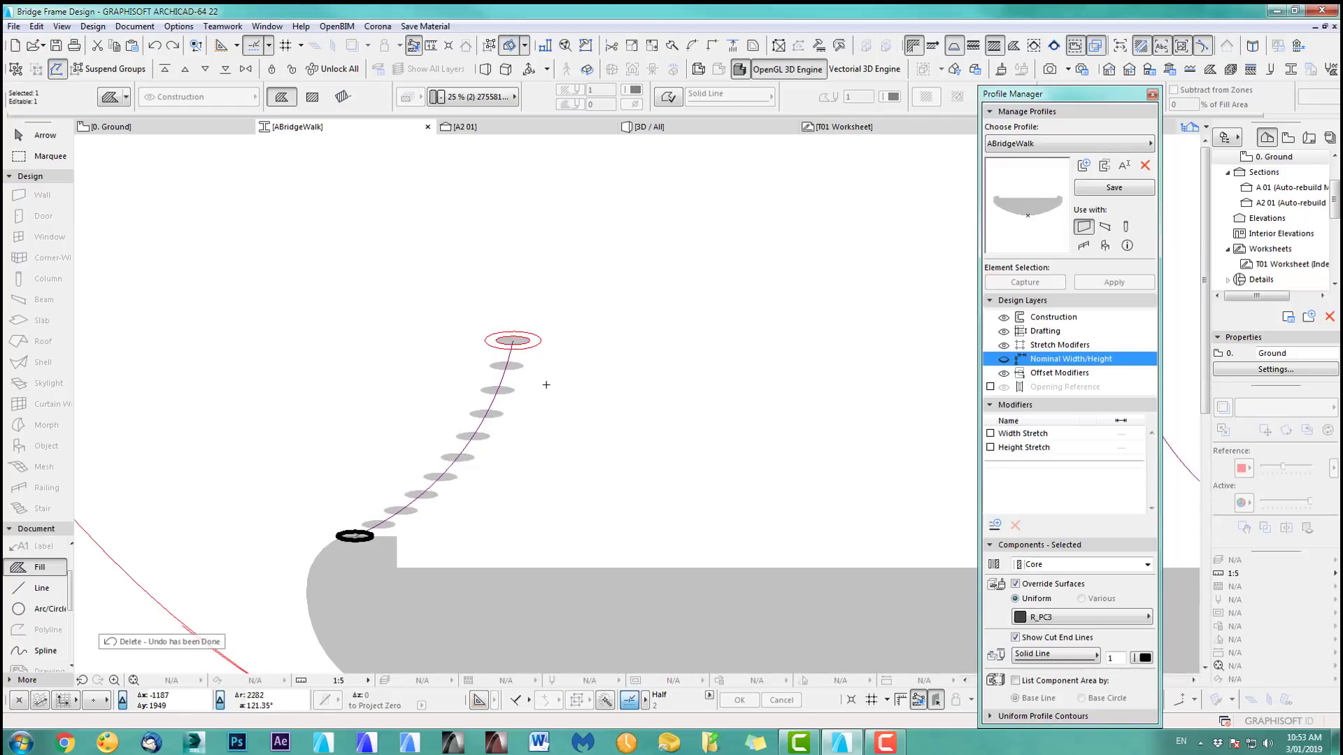
# Step: Multiply the small ellipse fill into 7 copies distributed along the left curved guide, without rotation, from its upper end to the walkway edge
pyautogui.hotkey('ctrl', 'u')
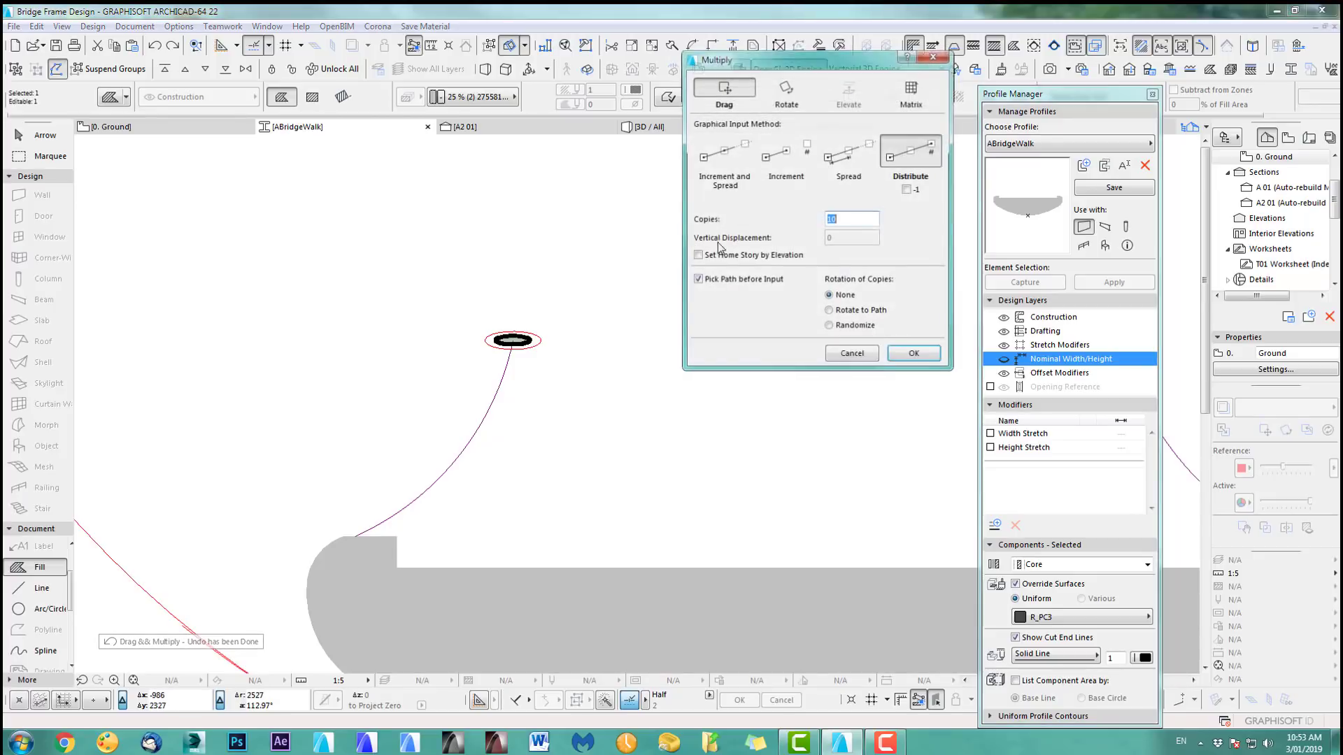
pyautogui.click(921, 362)
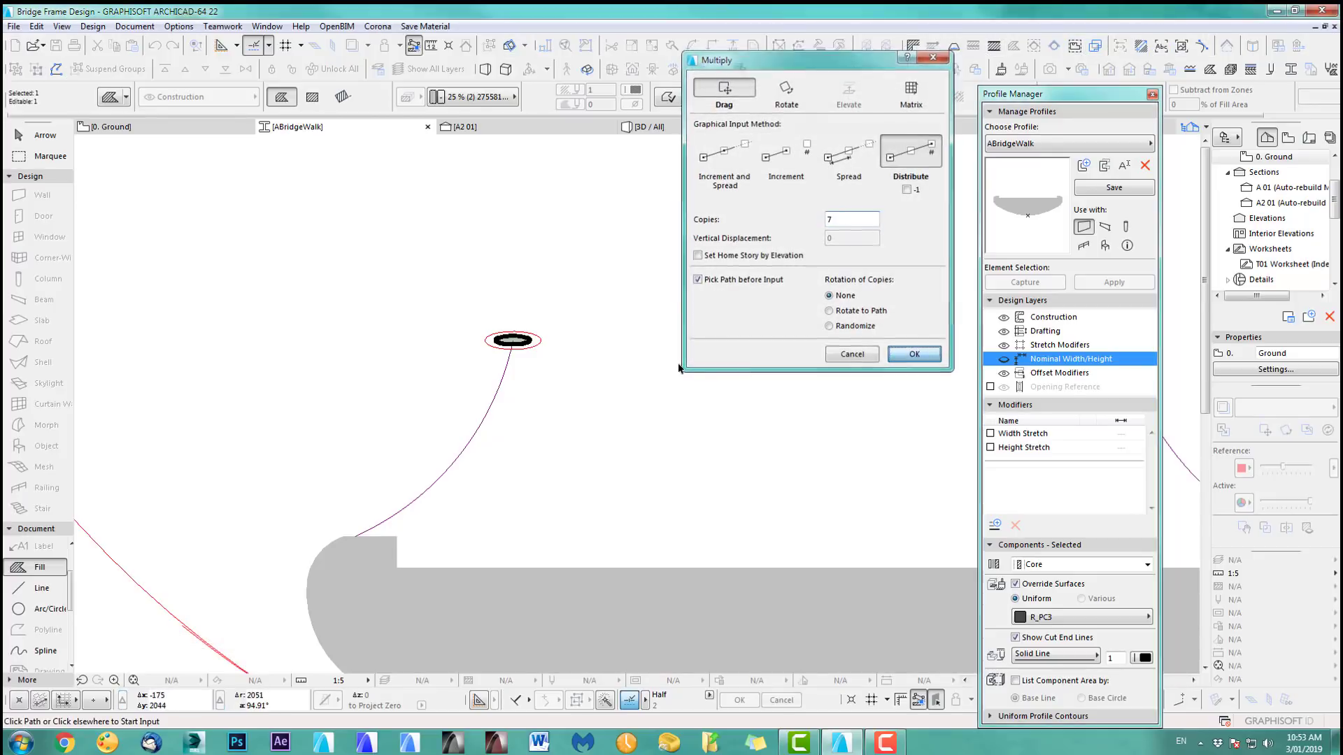
pyautogui.scroll(3, 510, 381)
pyautogui.click(537, 332)
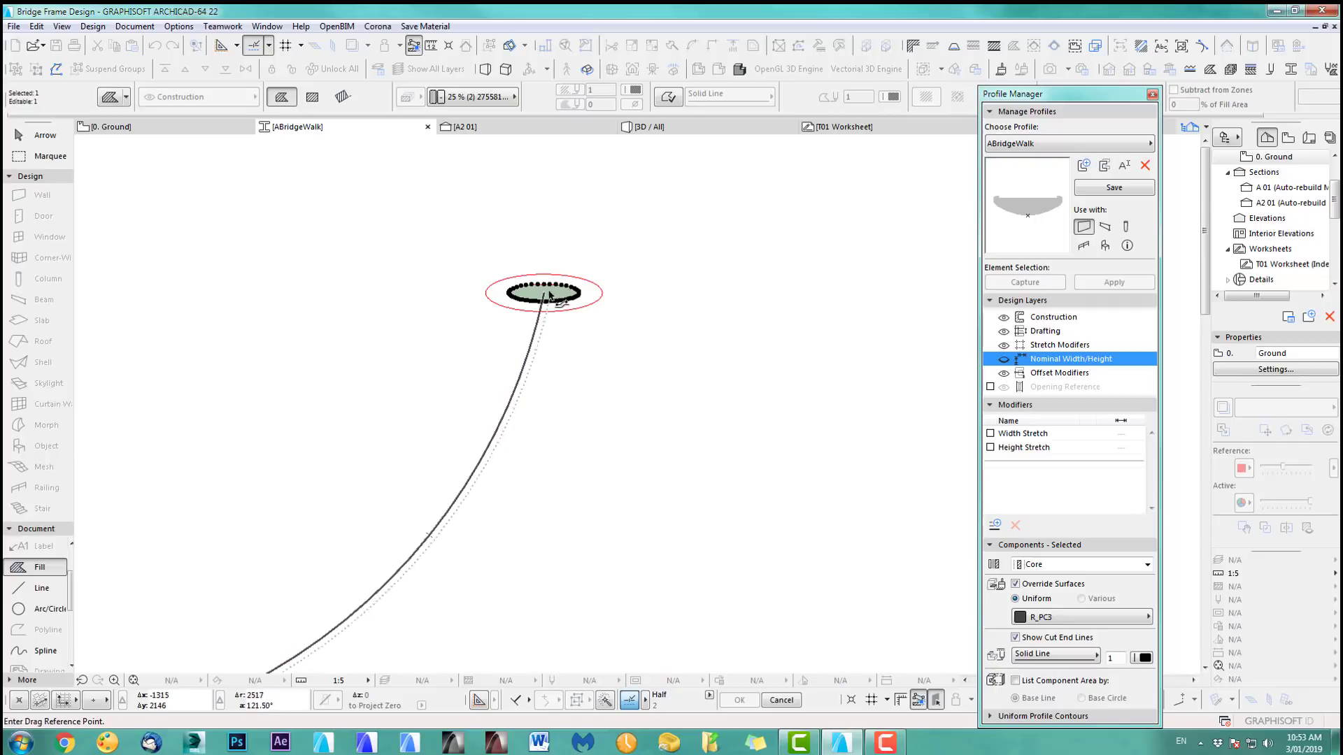
pyautogui.click(544, 294)
pyautogui.scroll(-3, 533, 388)
pyautogui.scroll(2, 379, 547)
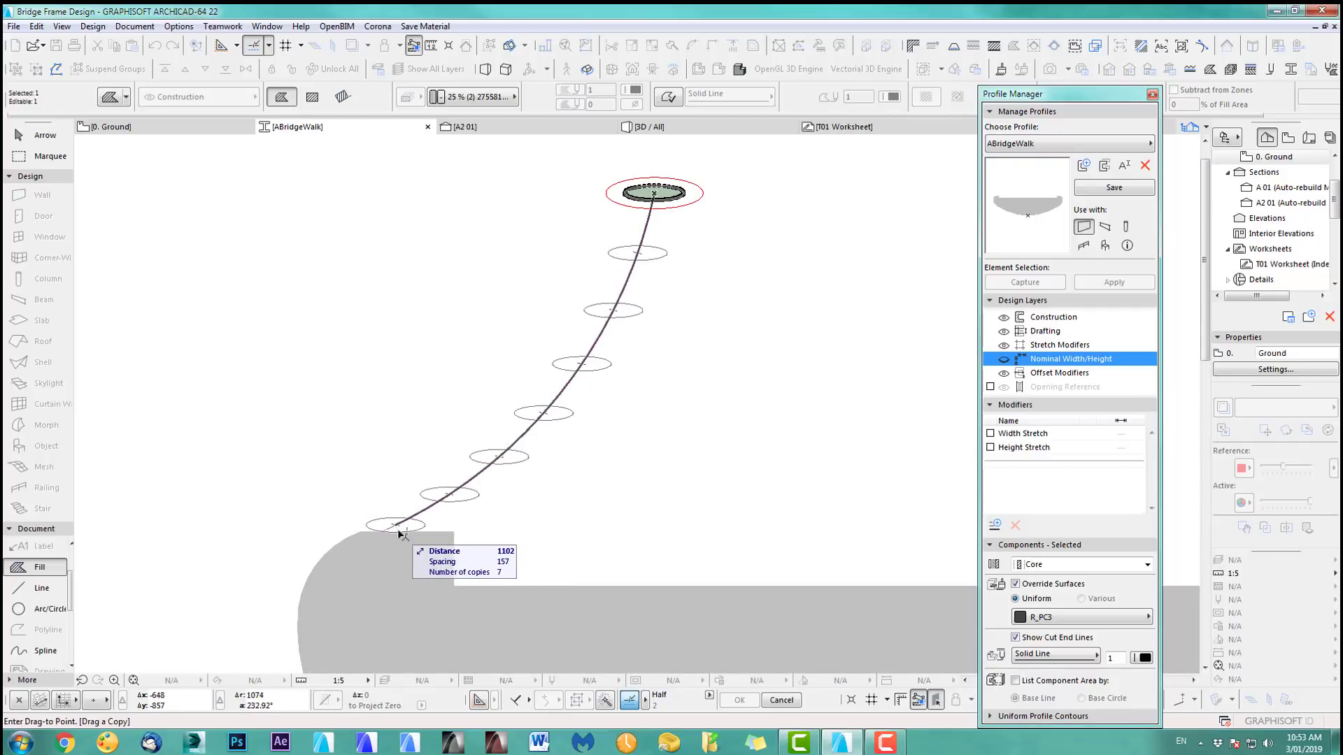
pyautogui.click(382, 536)
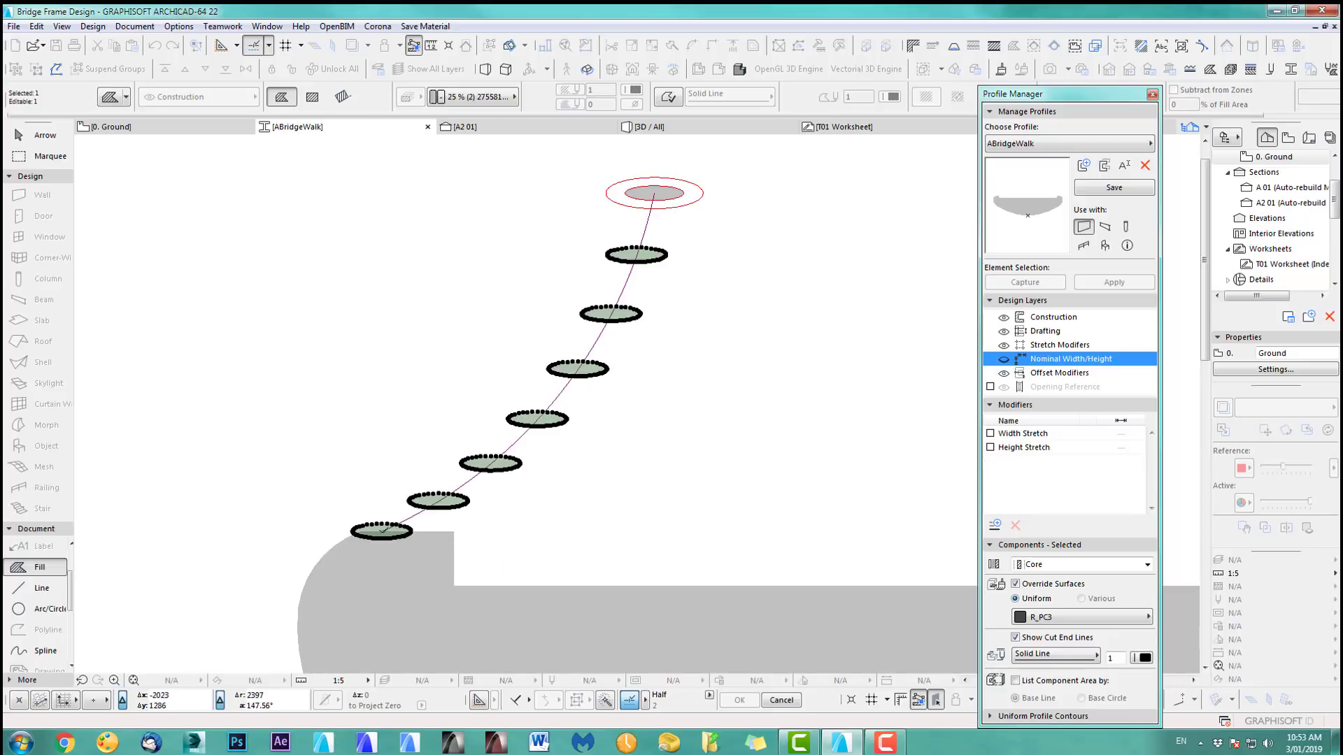
# Step: Delete the lowest ellipse copy that overlaps the walkway edge
pyautogui.press('Escape')
pyautogui.keyDown('shift'); pyautogui.click(413, 533); pyautogui.keyUp('shift')
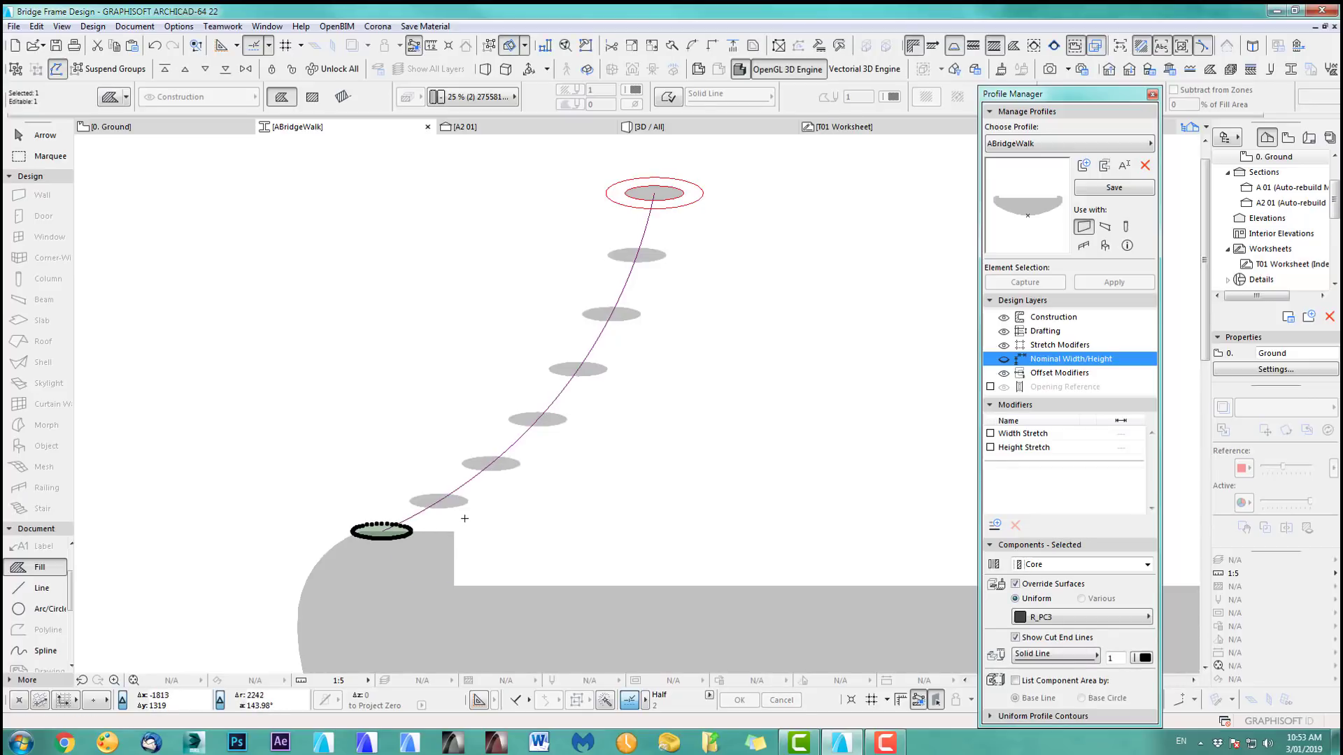
pyautogui.press('Escape')
# Step: Delete the small ellipse fill inside the larger handrail ellipse at the upper end of the left curve
pyautogui.scroll(-5, 363, 420)
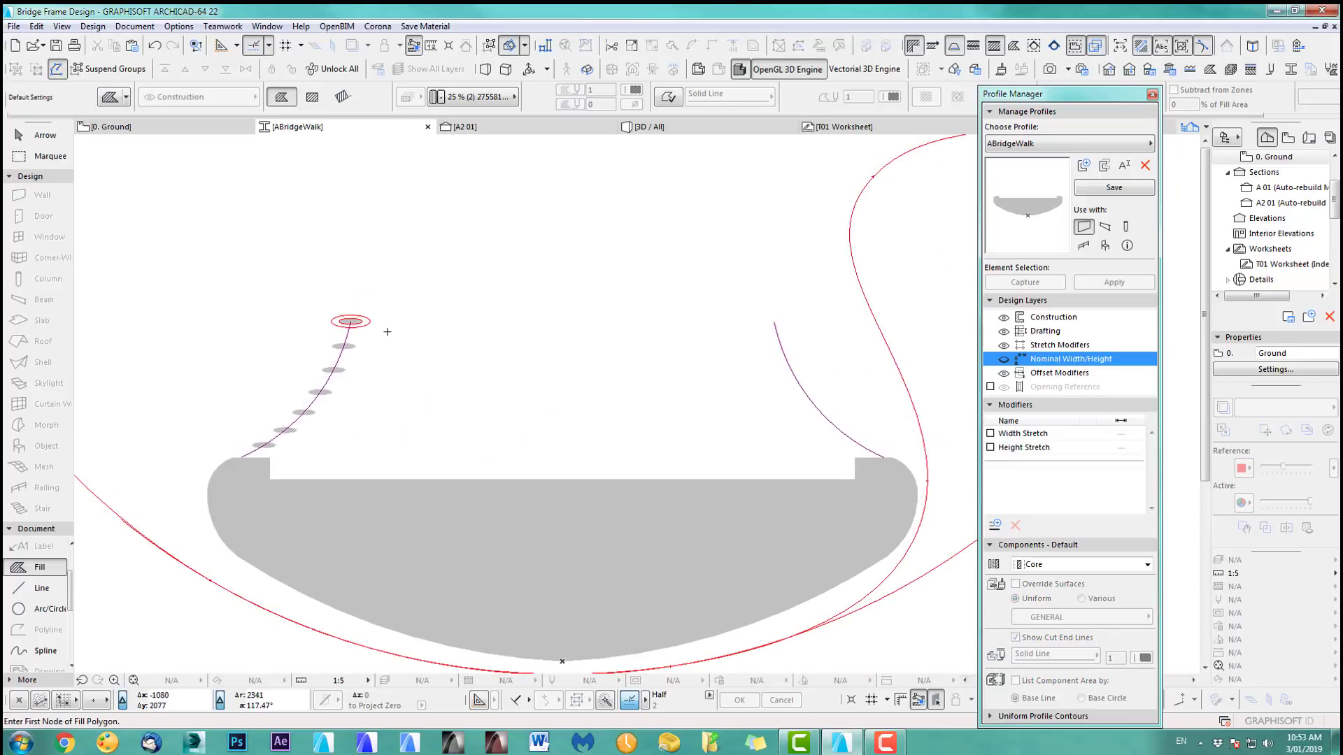
pyautogui.scroll(3, 370, 332)
pyautogui.keyDown('shift'); pyautogui.click(372, 302); pyautogui.keyUp('shift')
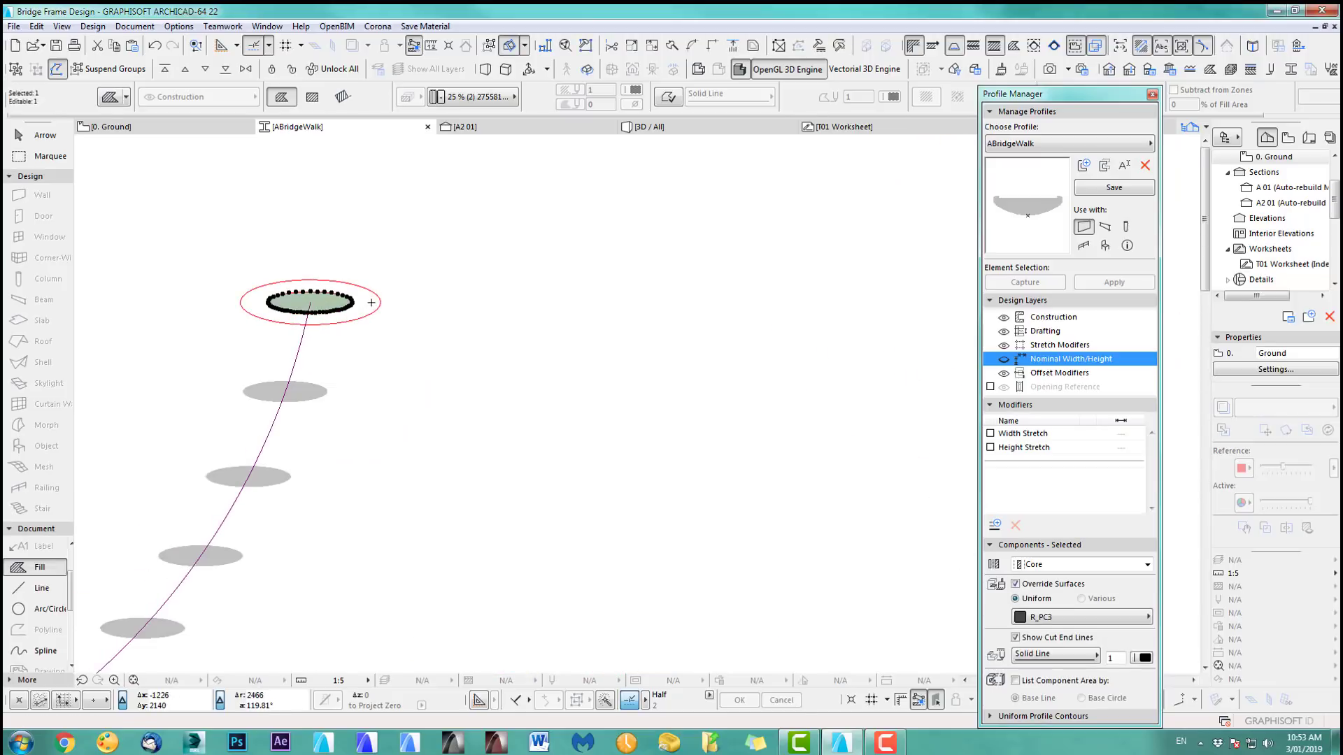
pyautogui.press('Delete')
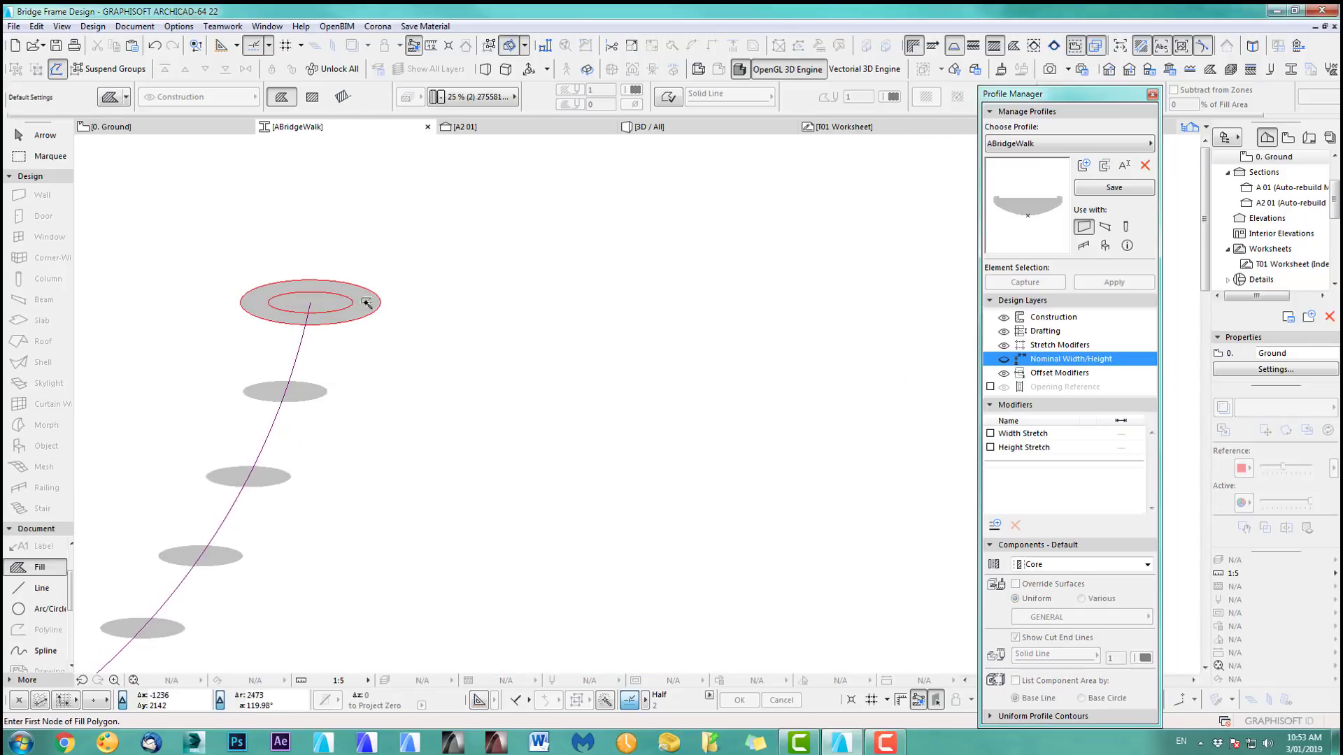
# Step: Override the surface of the larger handrail ellipse fill with R_PC3
pyautogui.click(366, 304)
pyautogui.click(1066, 618)
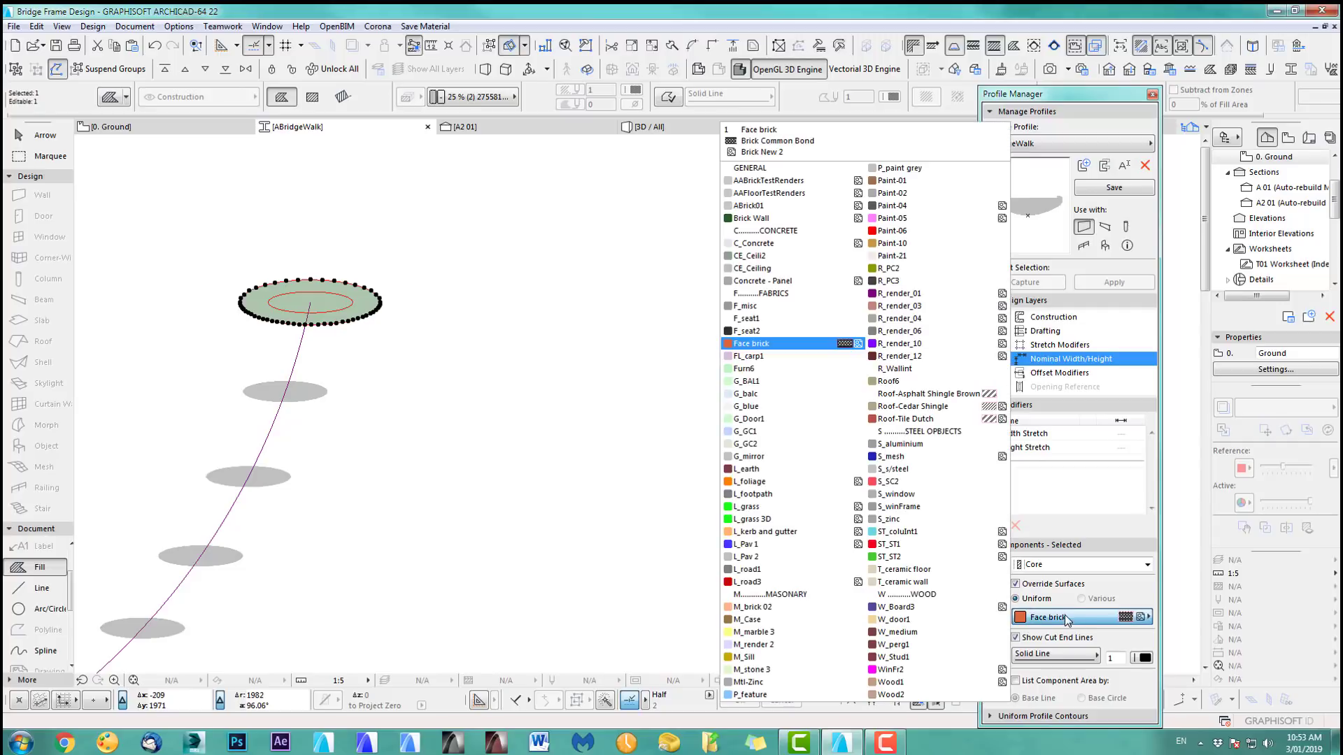
pyautogui.click(895, 281)
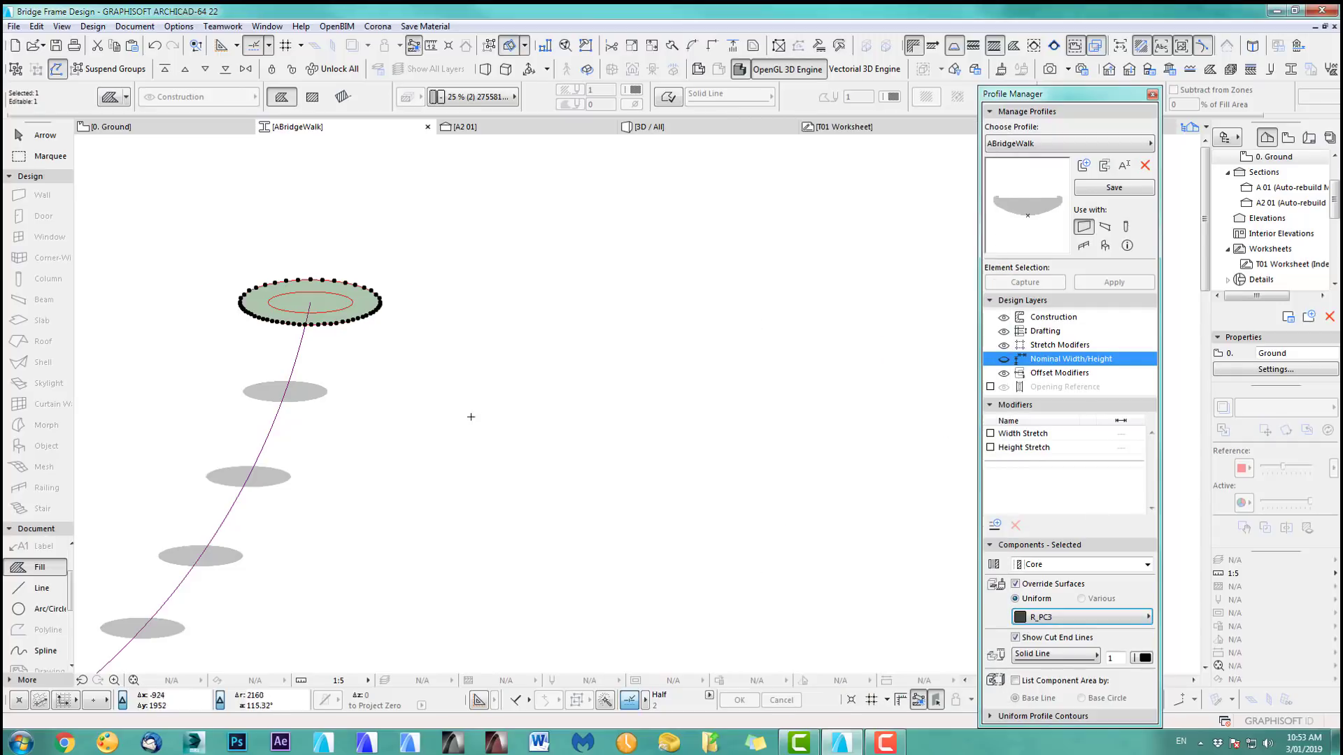
pyautogui.scroll(-5, 471, 417)
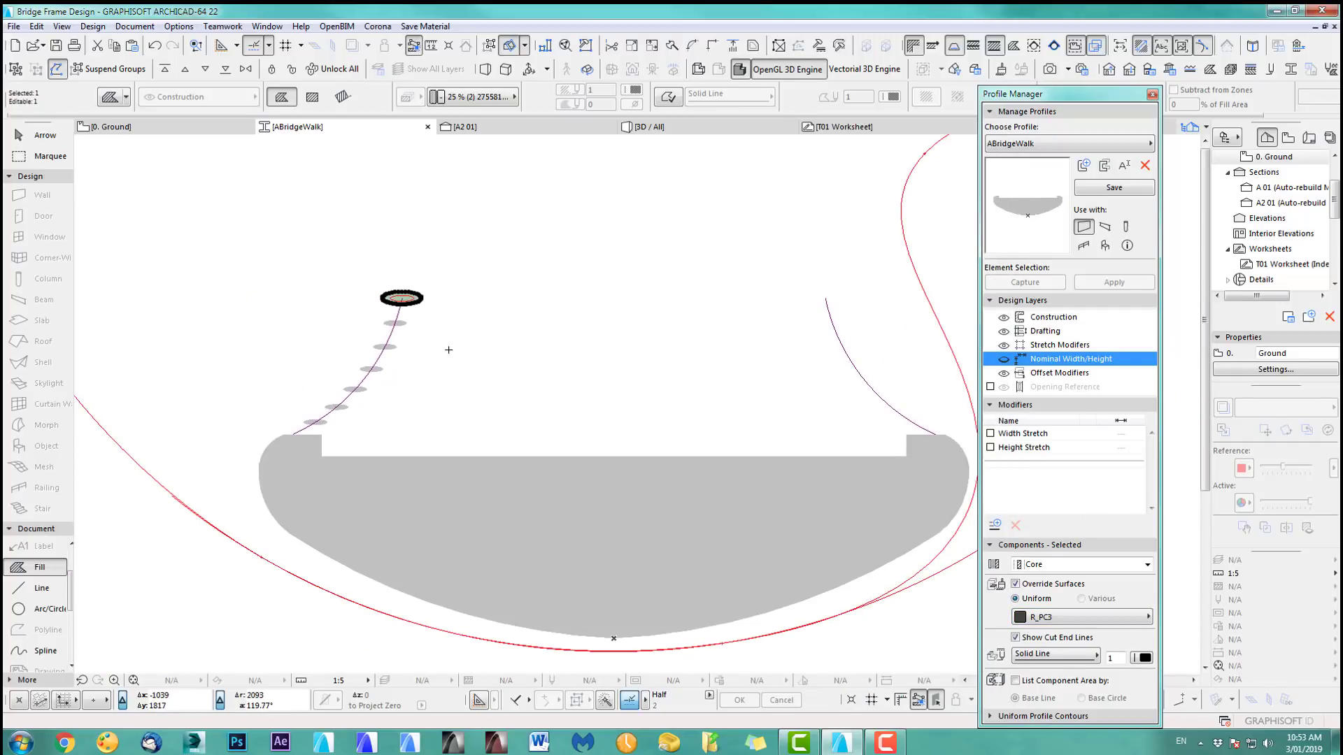
pyautogui.press('Escape')
pyautogui.scroll(-1, 456, 351)
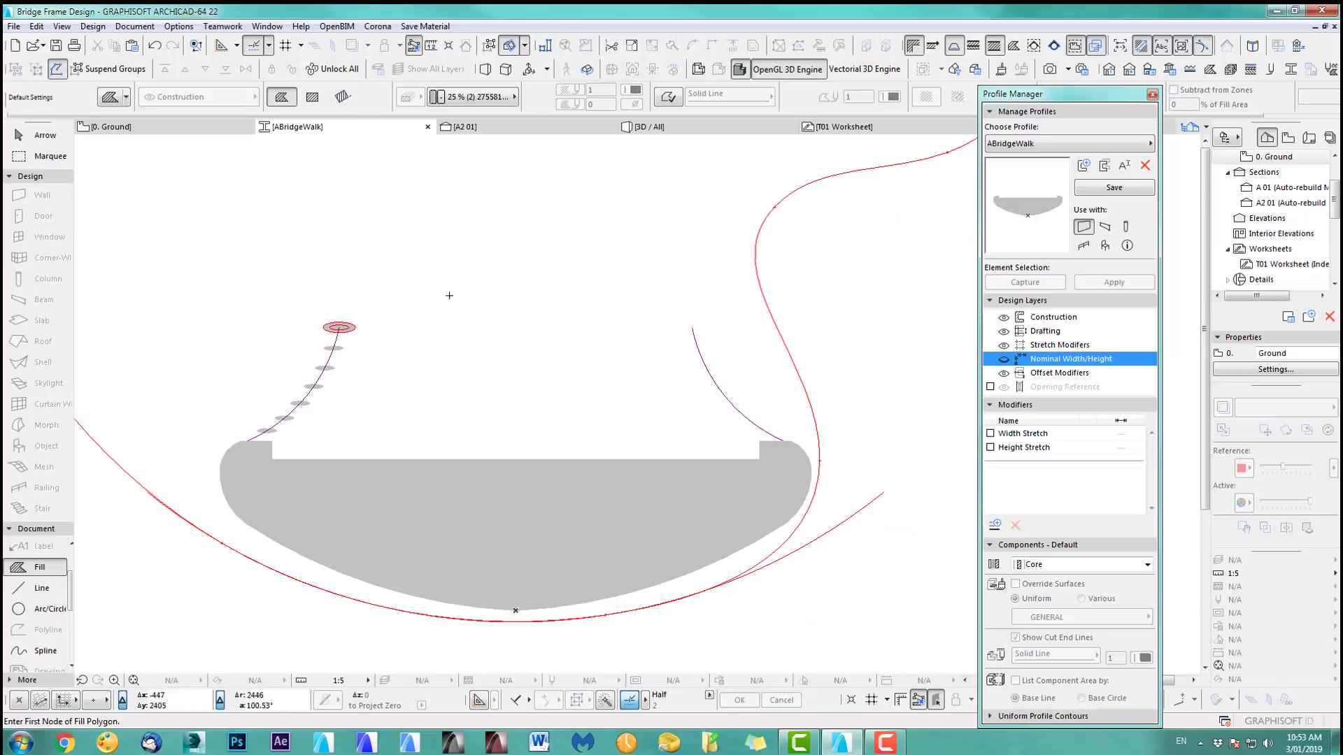
# Step: Isolate the seven left railing fills with a marquee and mirror a copy of them about the walkway's vertical centre line
pyautogui.click(29, 158)
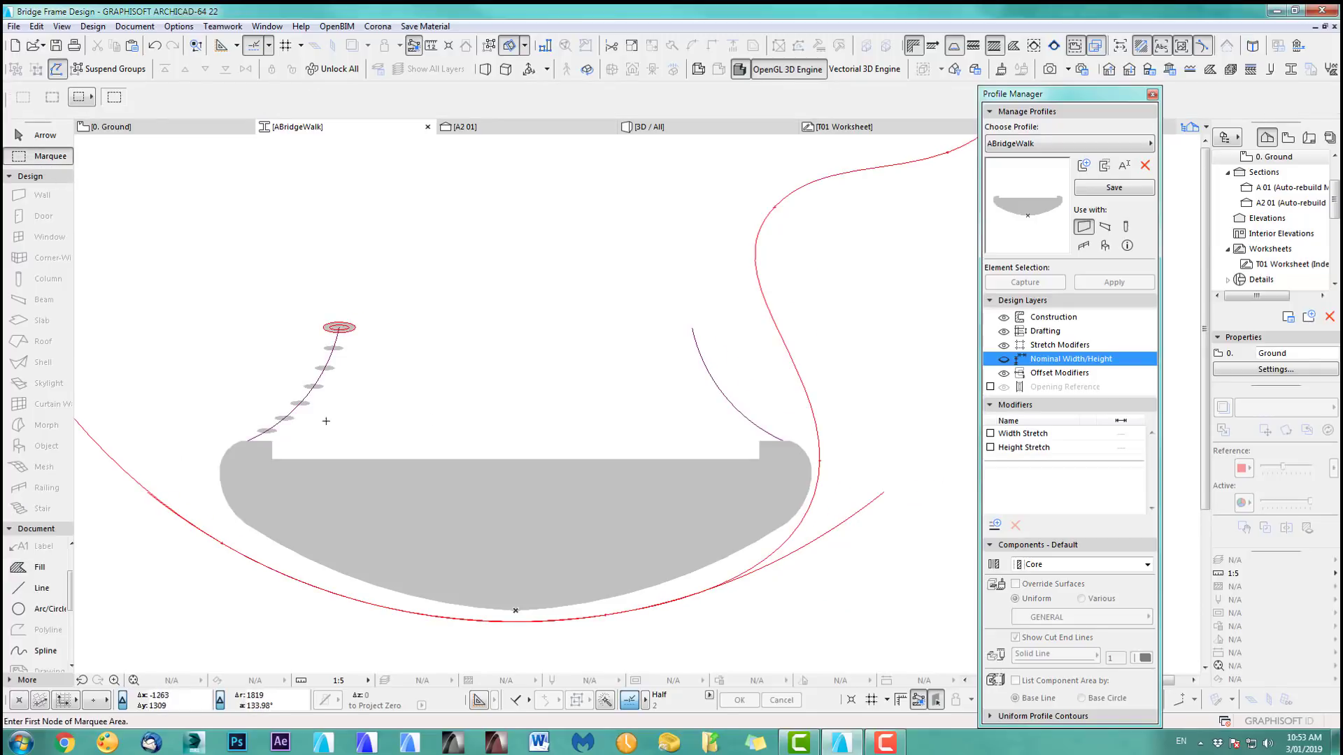
pyautogui.click(138, 288)
pyautogui.click(398, 434)
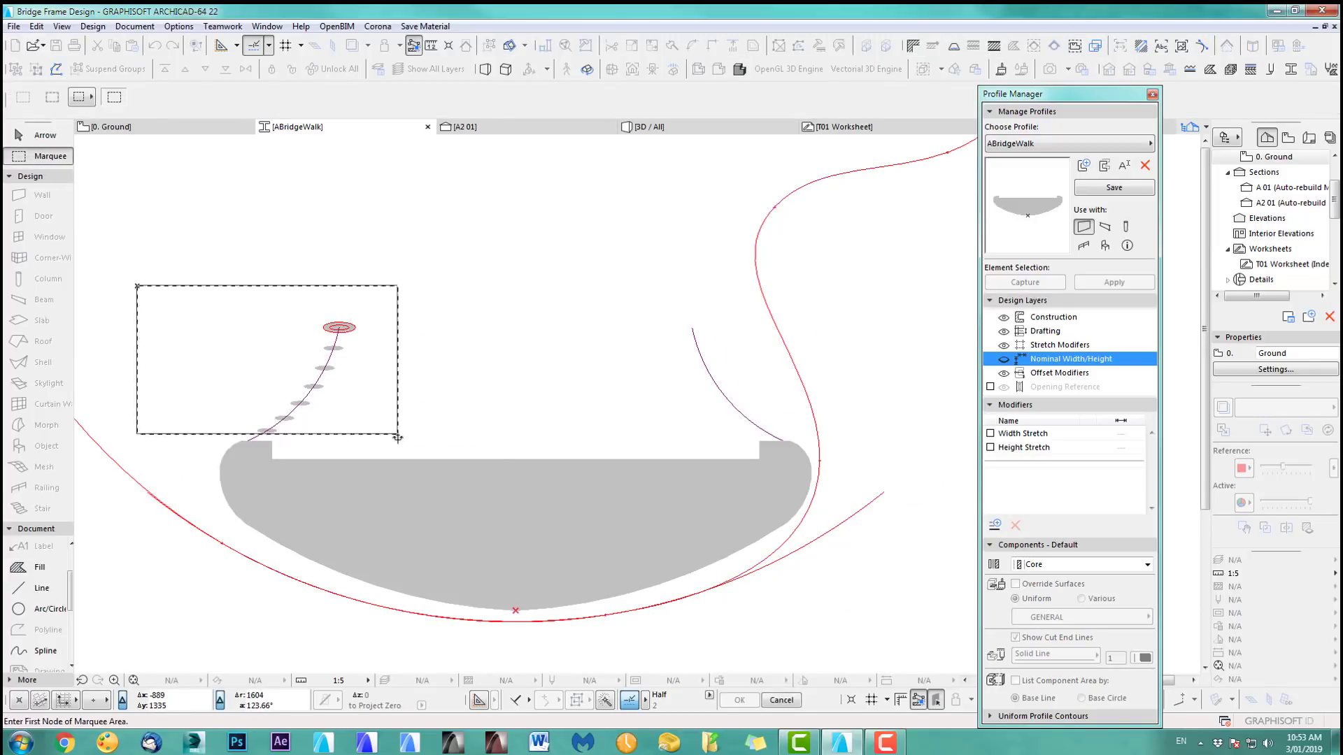
pyautogui.click(38, 567)
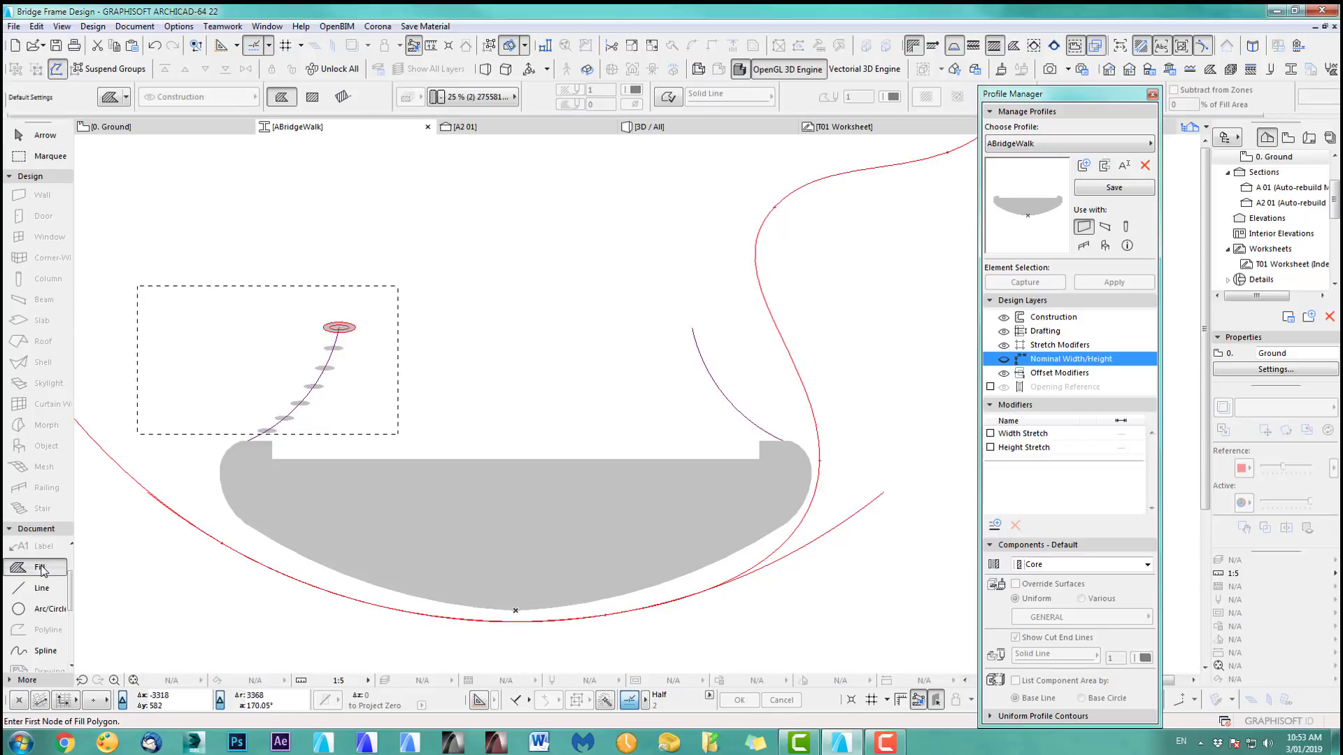
pyautogui.hotkey('ctrl', 'a')
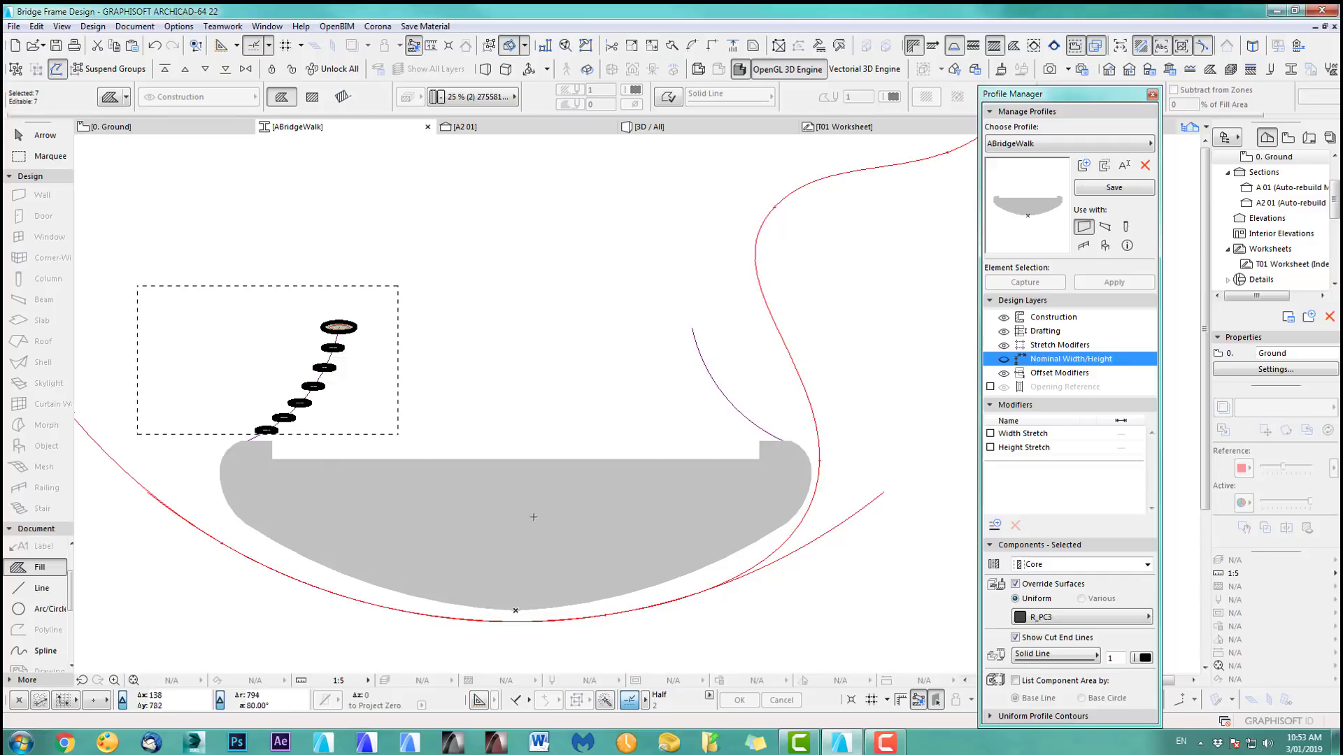
pyautogui.press('Escape')
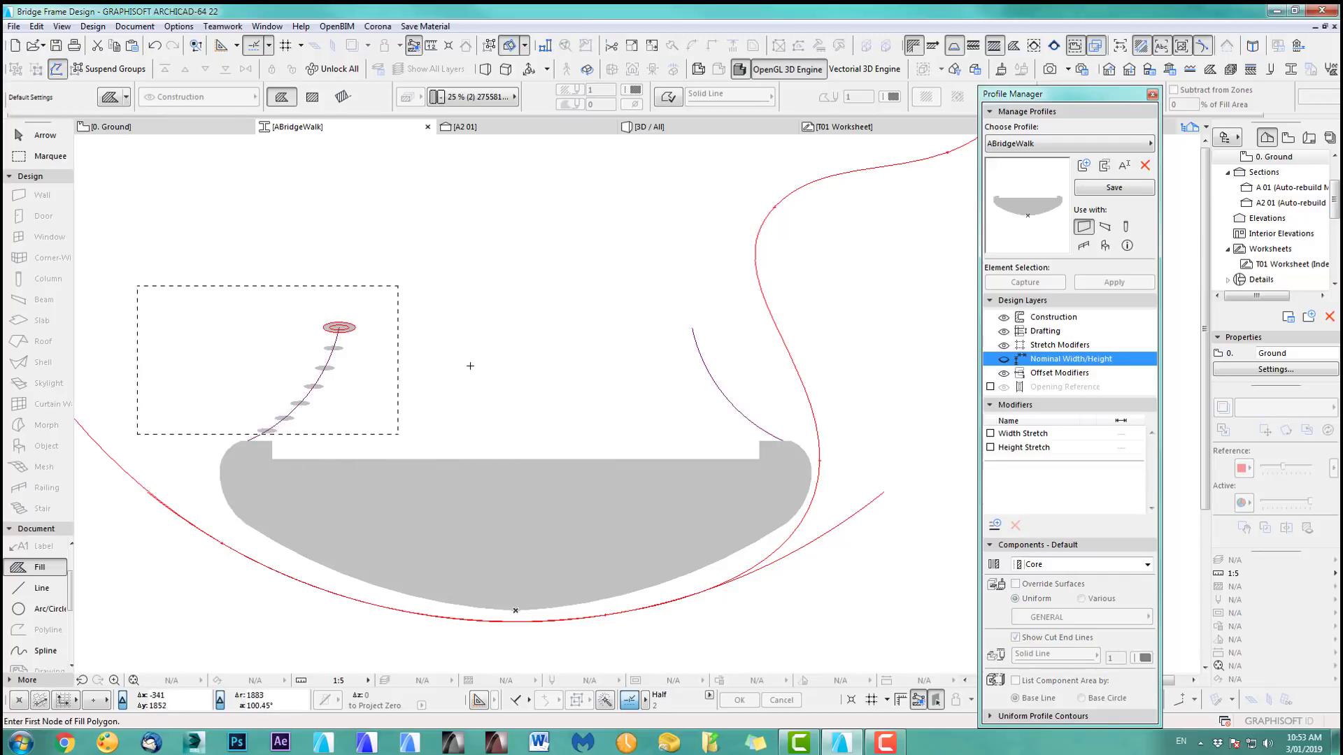
pyautogui.hotkey('ctrl', 'a')
pyautogui.click(37, 26)
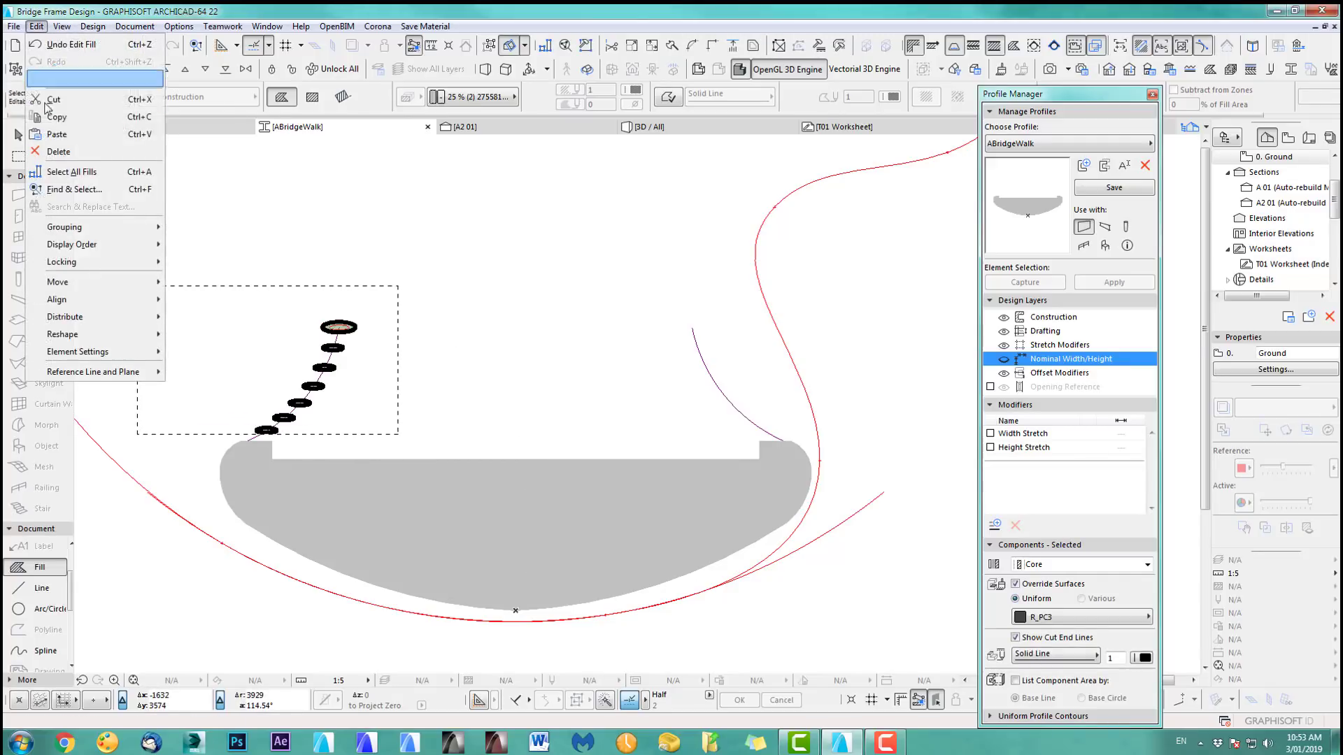
pyautogui.moveTo(70, 282)
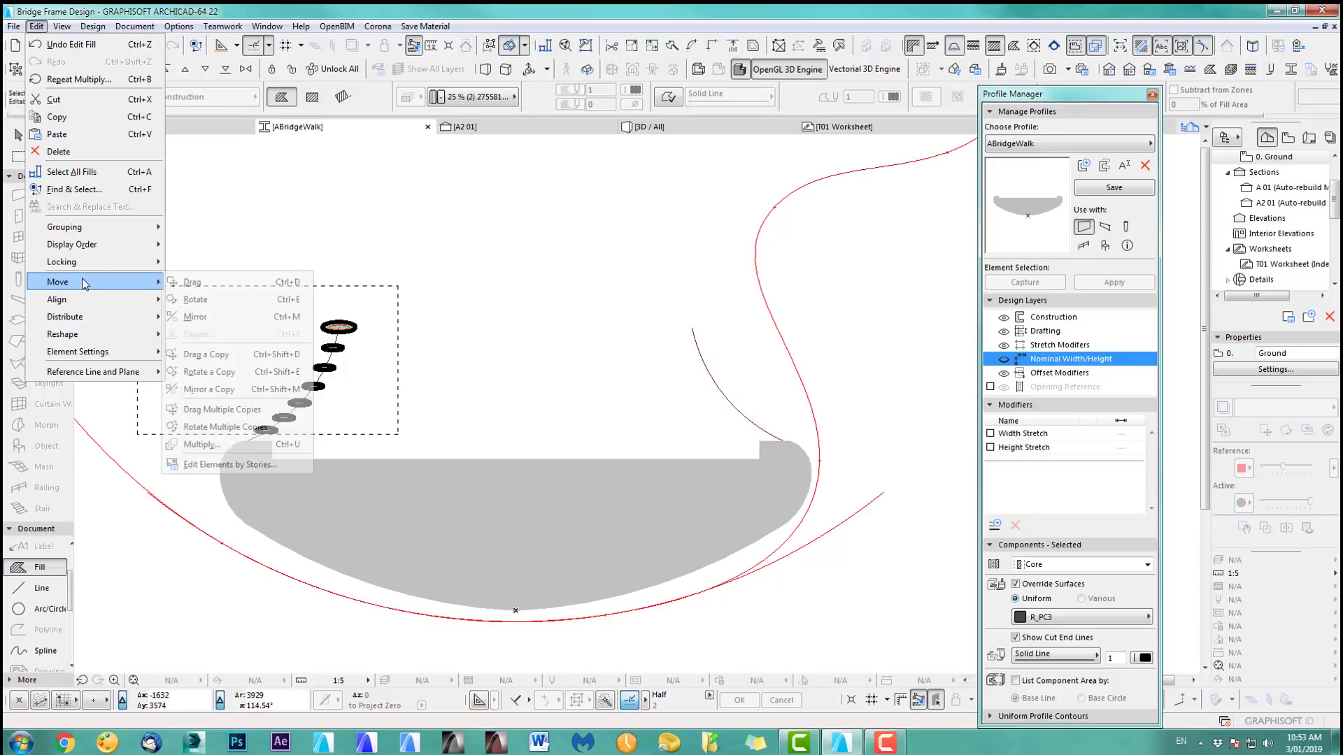
pyautogui.click(227, 389)
pyautogui.click(515, 611)
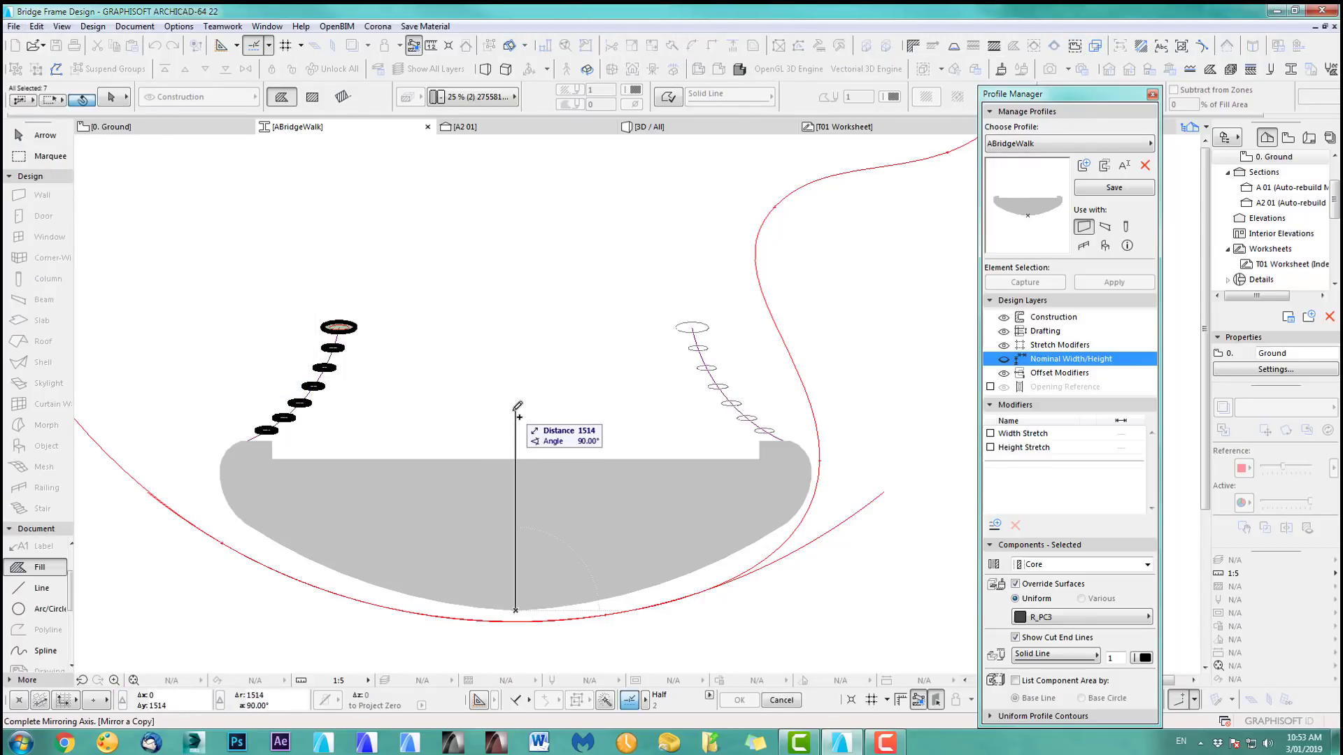
pyautogui.click(516, 428)
pyautogui.scroll(-3, 599, 267)
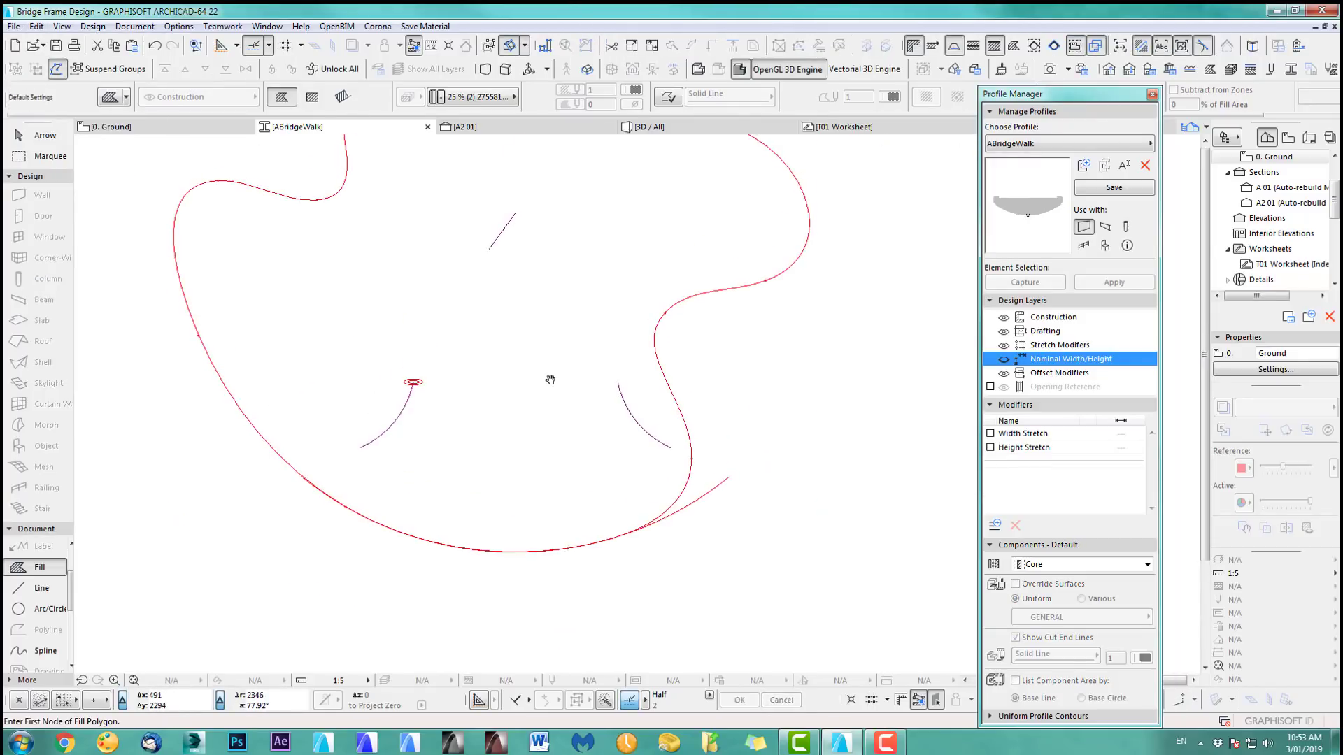
# Step: Move the grouped walkway beams in 3D straight down by 10028 mm to the lowest point of the first frame ring
pyautogui.click(50, 158)
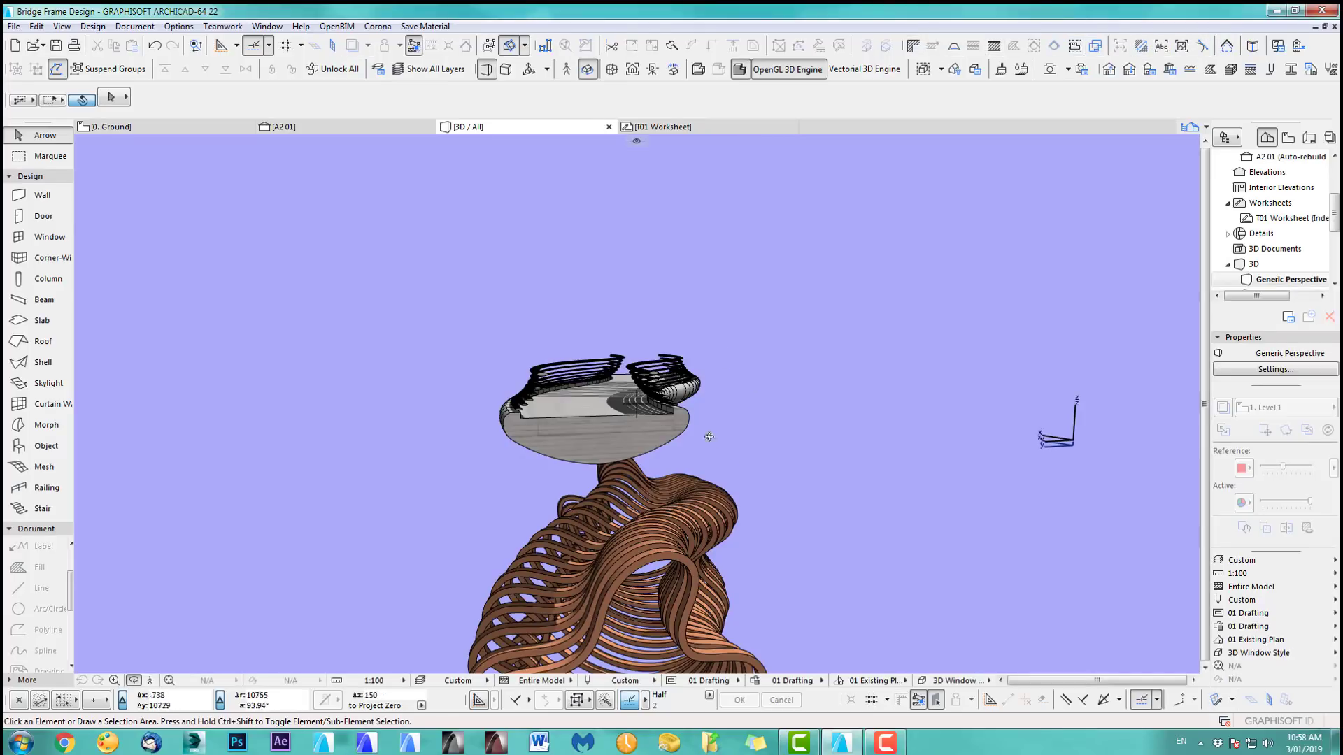
pyautogui.moveTo(711, 441); pyautogui.dragTo(610, 361)
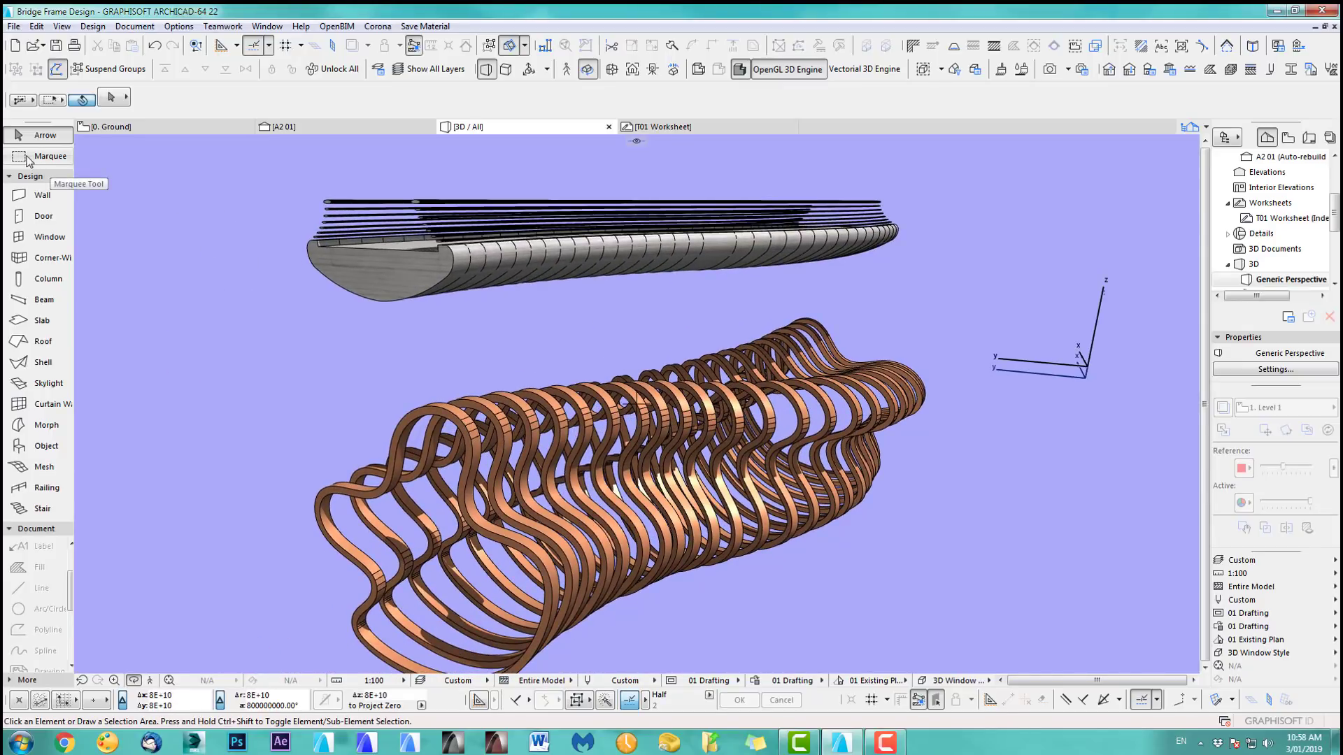
pyautogui.click(405, 270)
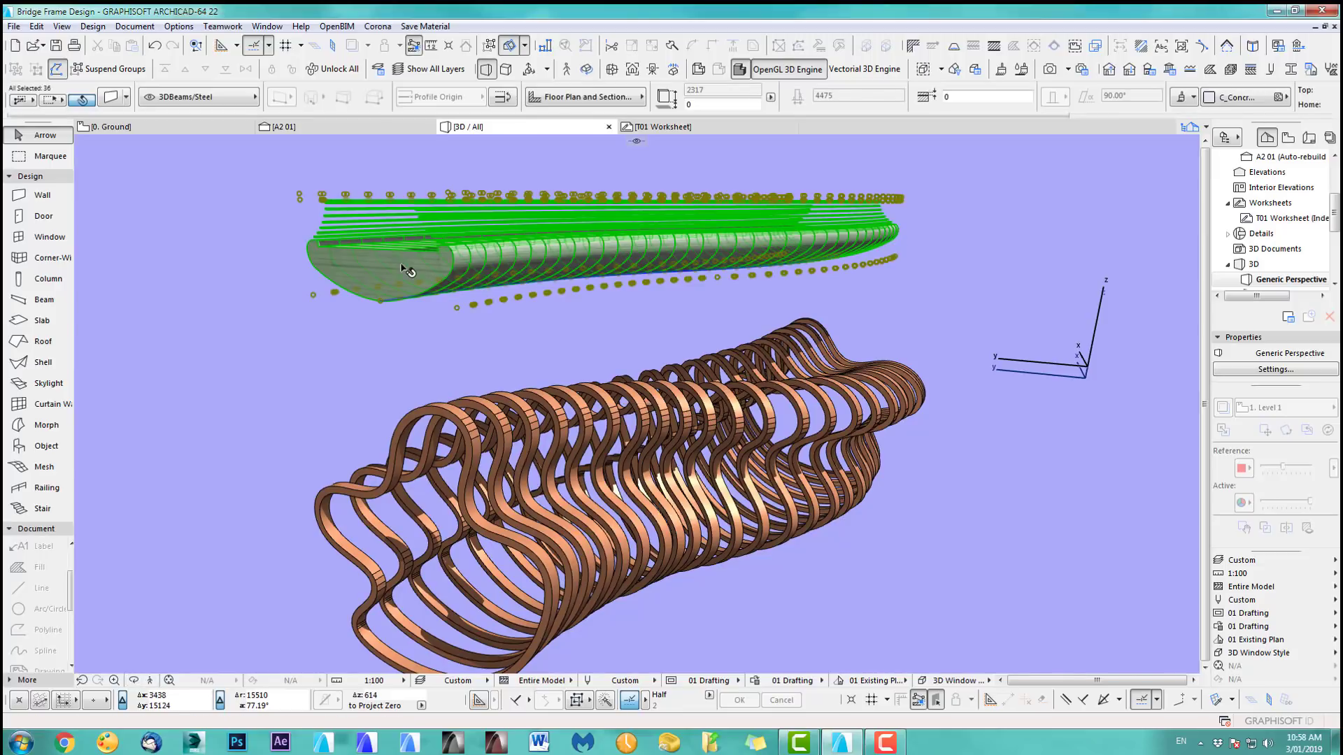
pyautogui.click(381, 302)
pyautogui.moveTo(399, 395); pyautogui.dragTo(376, 255, button='middle')
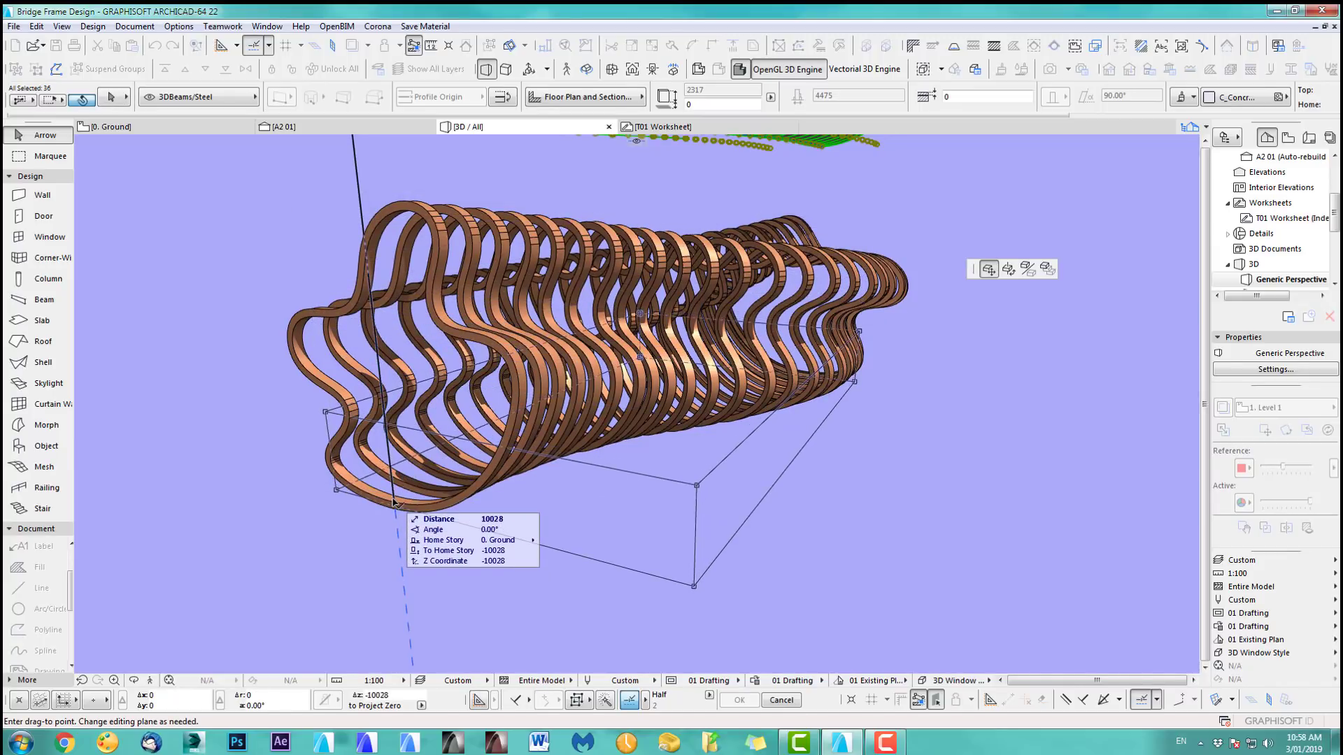
pyautogui.click(393, 502)
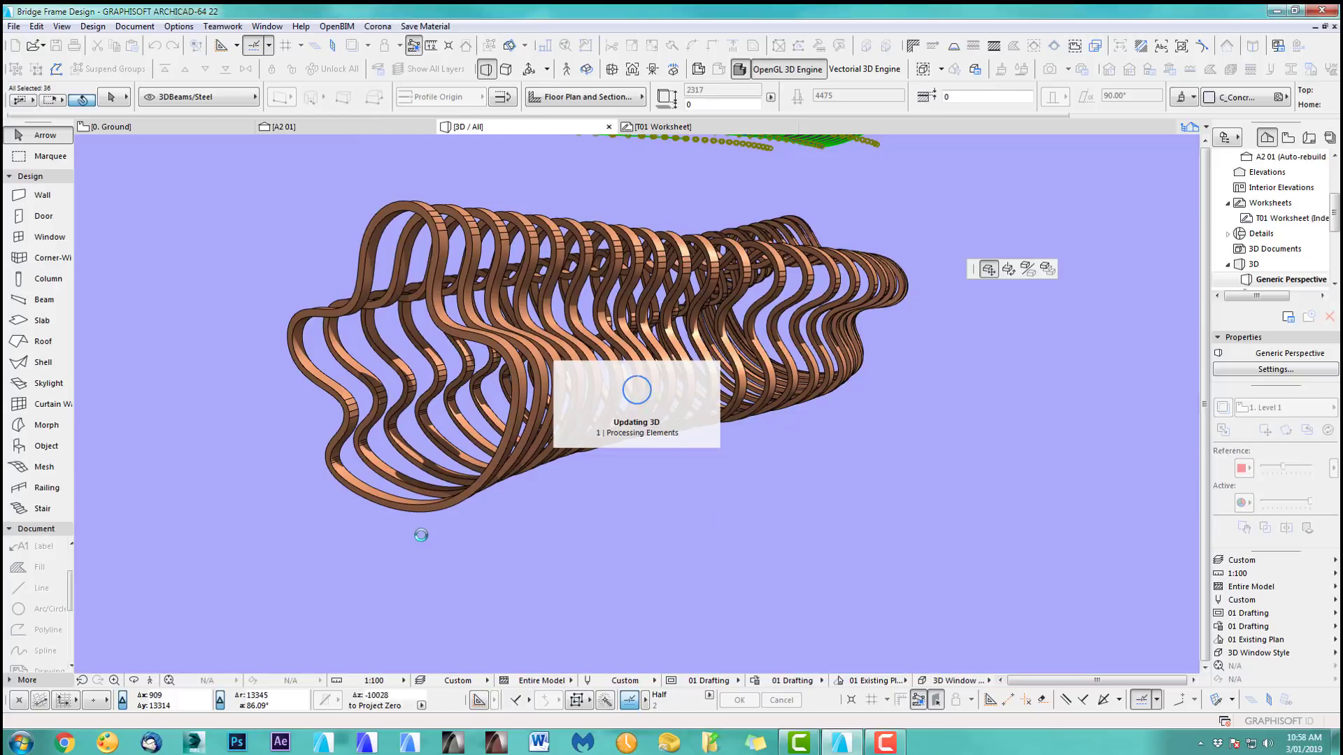
pyautogui.click(475, 546)
pyautogui.keyDown('shift'); pyautogui.moveTo(554, 548); pyautogui.dragTo(719, 576, button='middle'); pyautogui.keyUp('shift')
# Step: Move the vertical A2 section line on the ground floor plan closer to the start of the bridge
pyautogui.press('F2')
pyautogui.scroll(-4, 656, 445)
pyautogui.moveTo(552, 483); pyautogui.dragTo(623, 473, button='middle')
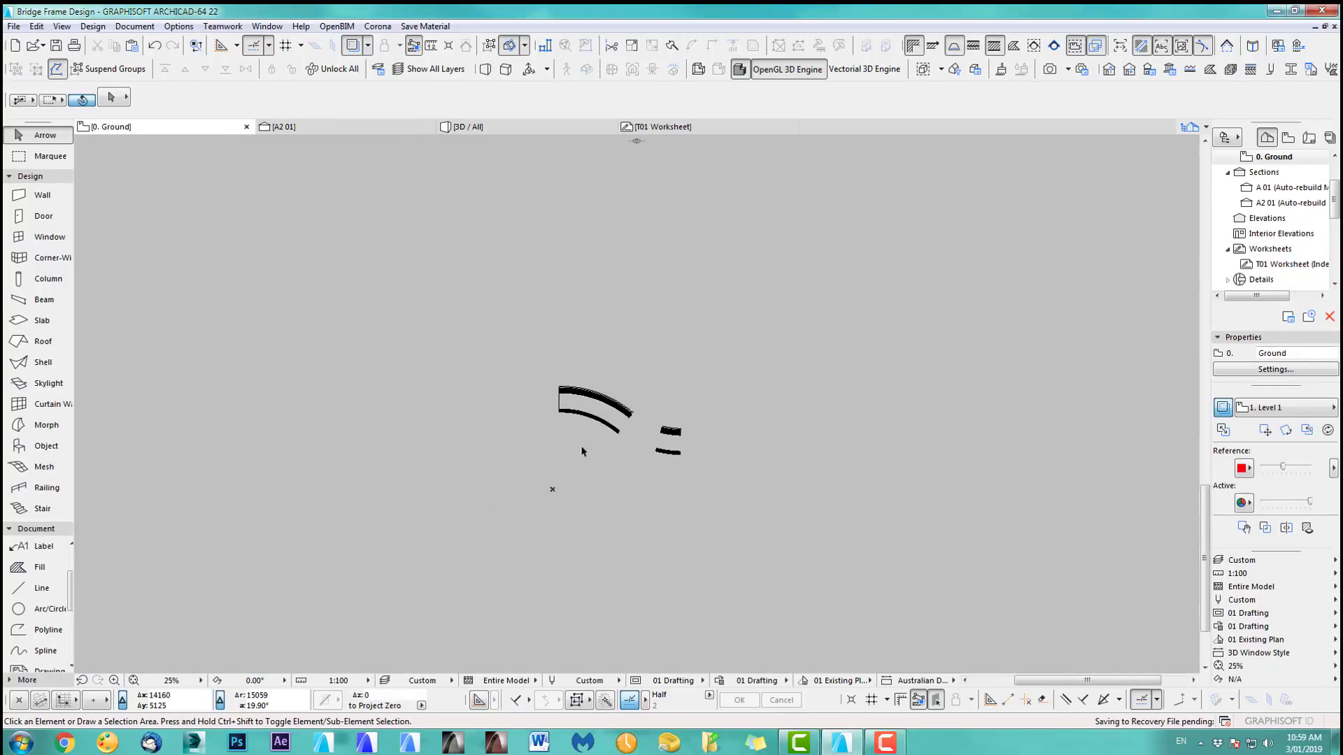
pyautogui.scroll(2, 526, 428)
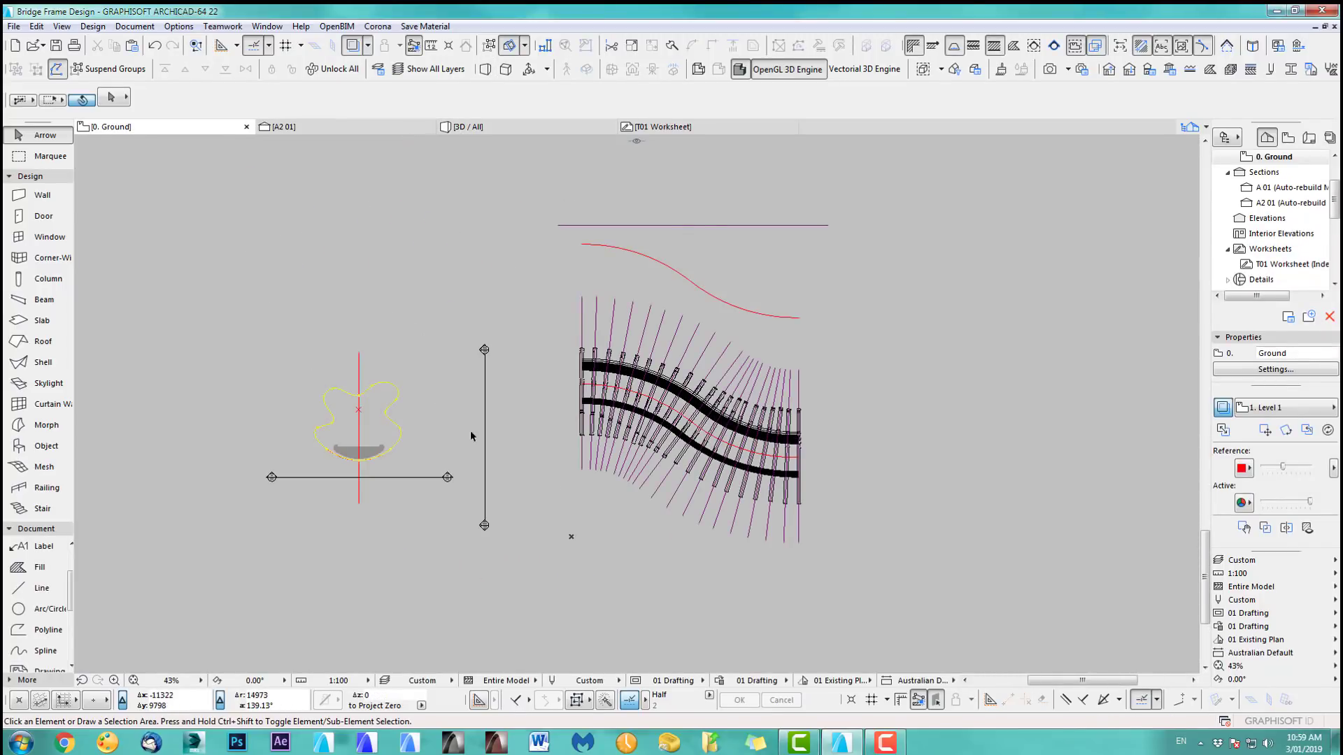
pyautogui.scroll(2, 470, 431)
pyautogui.click(498, 420)
pyautogui.moveTo(498, 423); pyautogui.dragTo(606, 353)
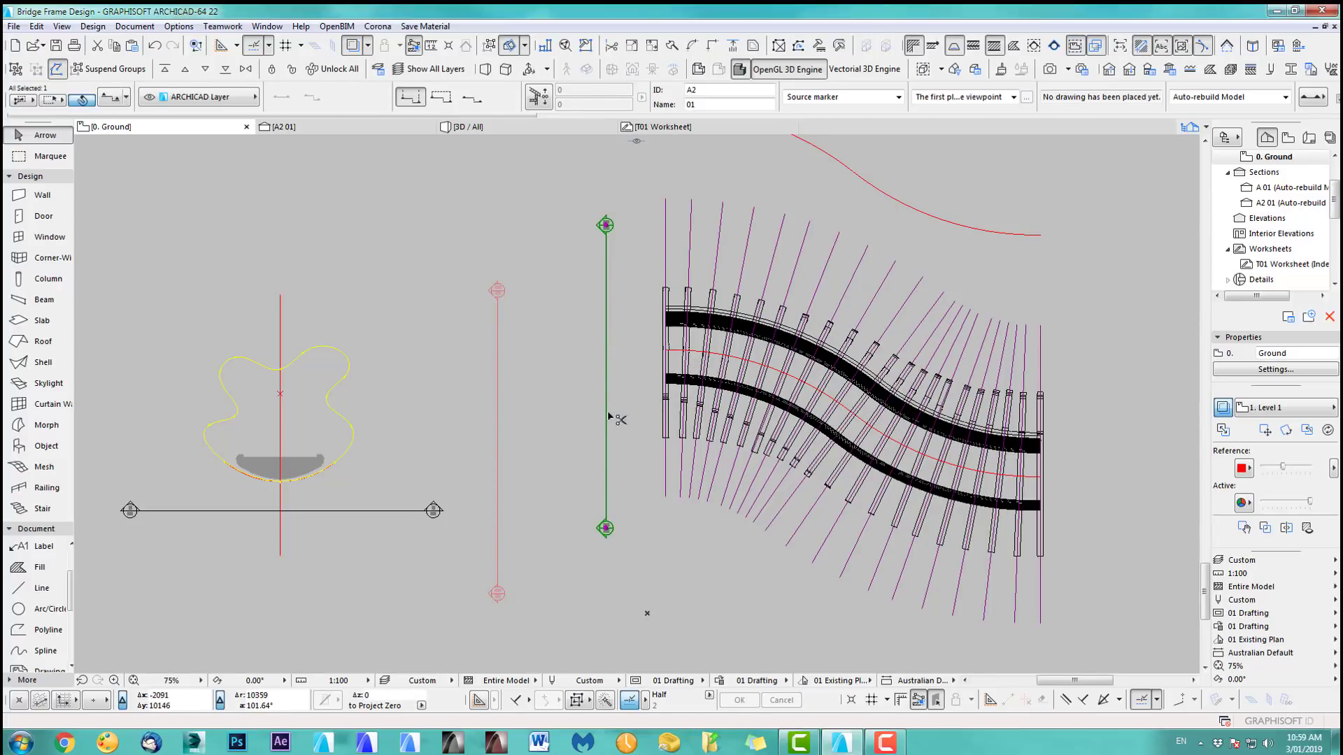
# Step: Rotate the A2 section line about 180 degrees around its midpoint to face the bridge and move it just before the first frame ring
pyautogui.hotkey('ctrl', 'e')
pyautogui.click(605, 389)
pyautogui.click(531, 387)
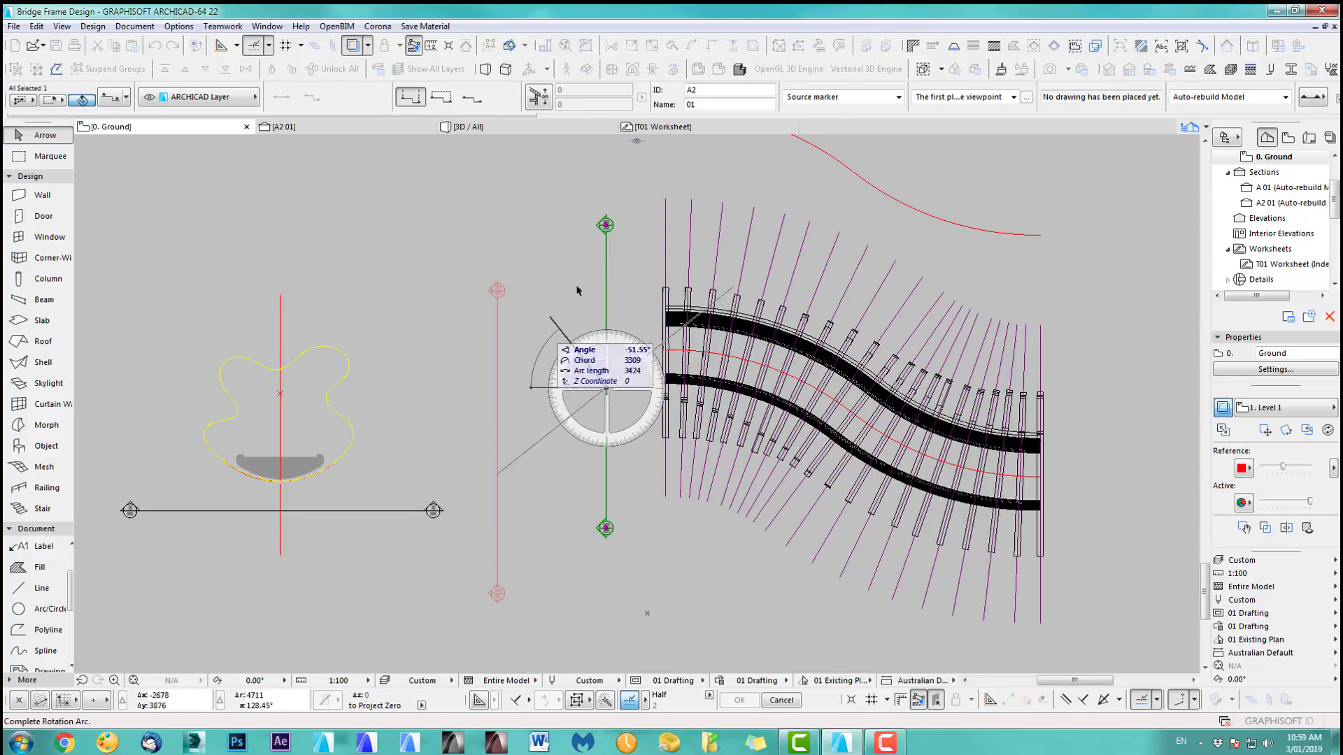
pyautogui.click(841, 383)
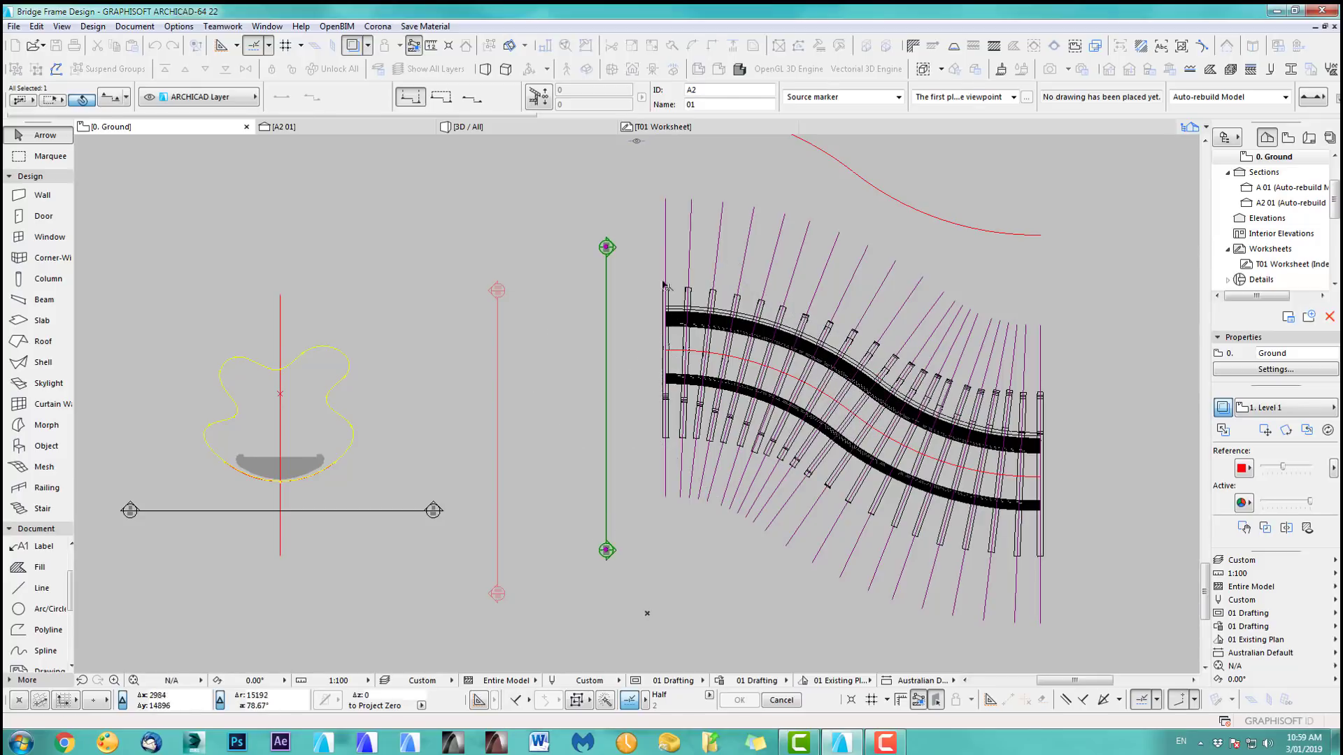
pyautogui.hotkey('ctrl', 'd')
pyautogui.click(614, 410)
pyautogui.click(644, 363)
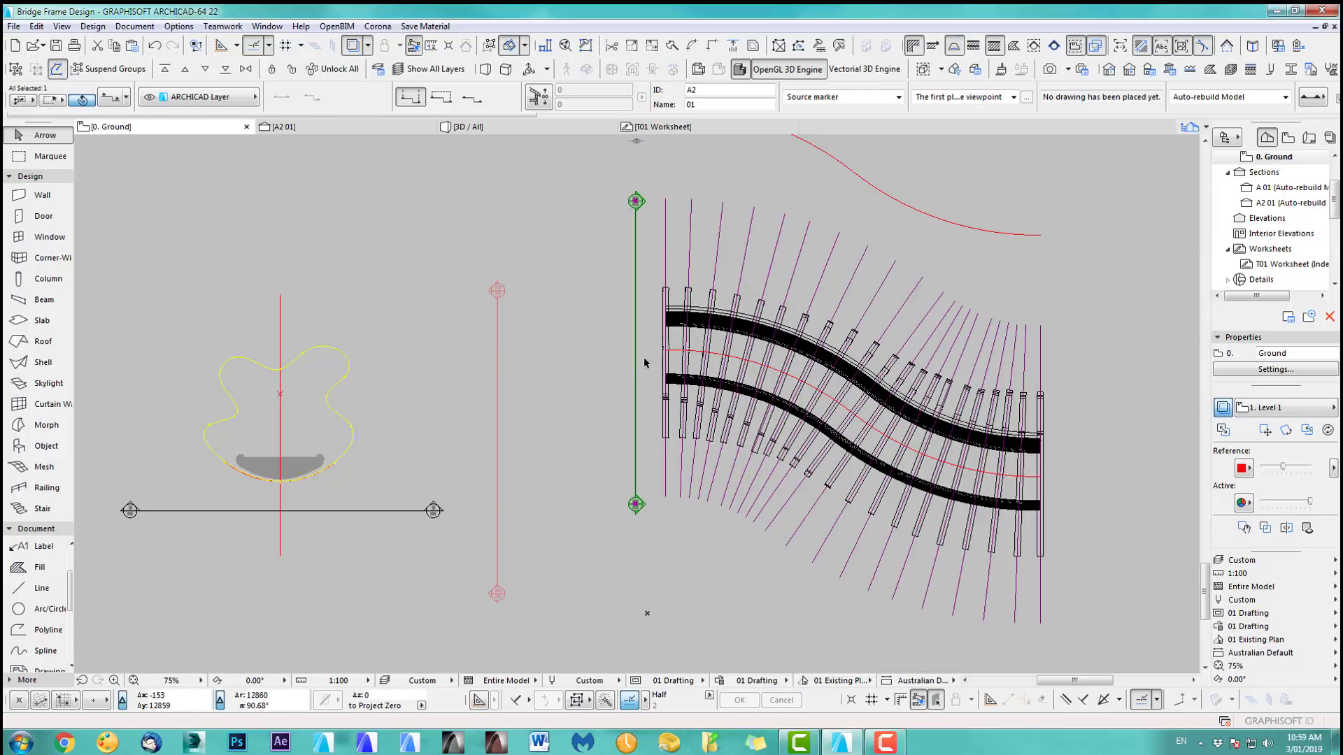
# Step: Open the A2 section view and examine how the walkway end sits inside the first frame ring
pyautogui.rightClick(547, 262)
pyautogui.click(617, 309)
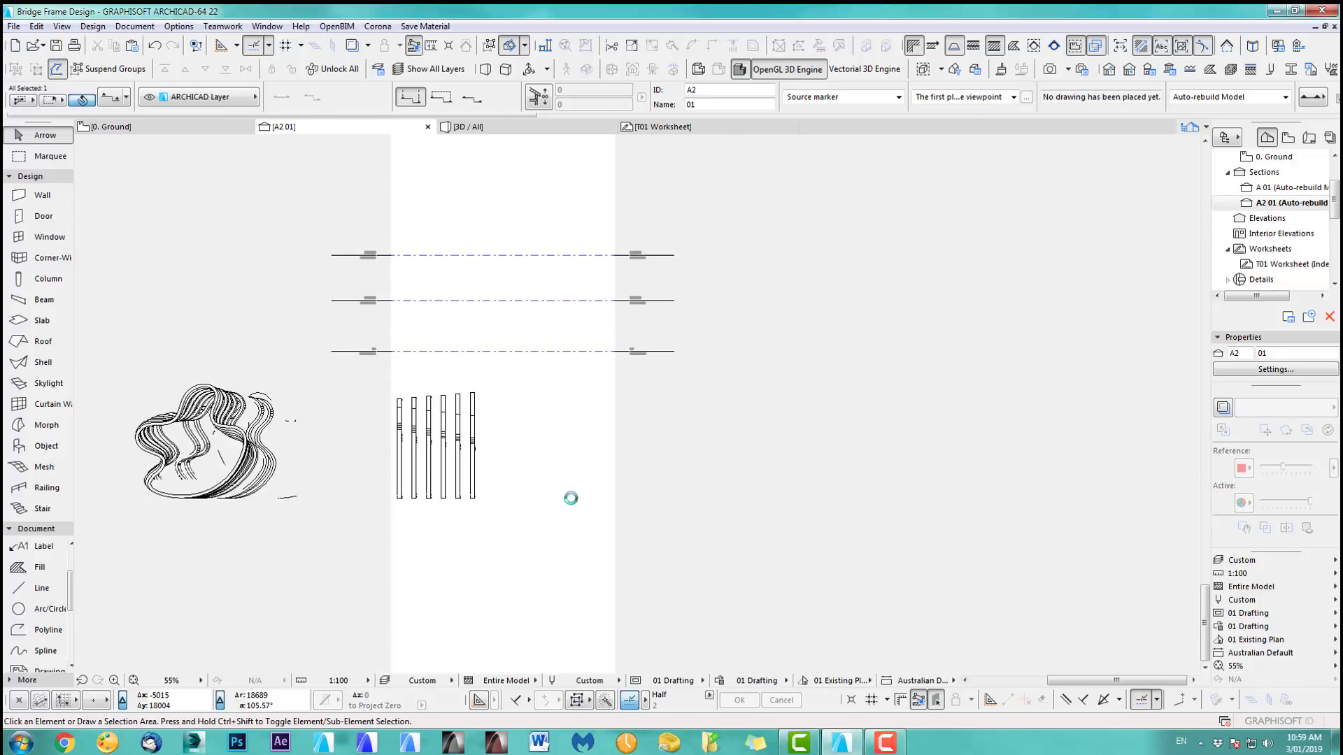
pyautogui.moveTo(224, 501); pyautogui.dragTo(572, 490, button='middle')
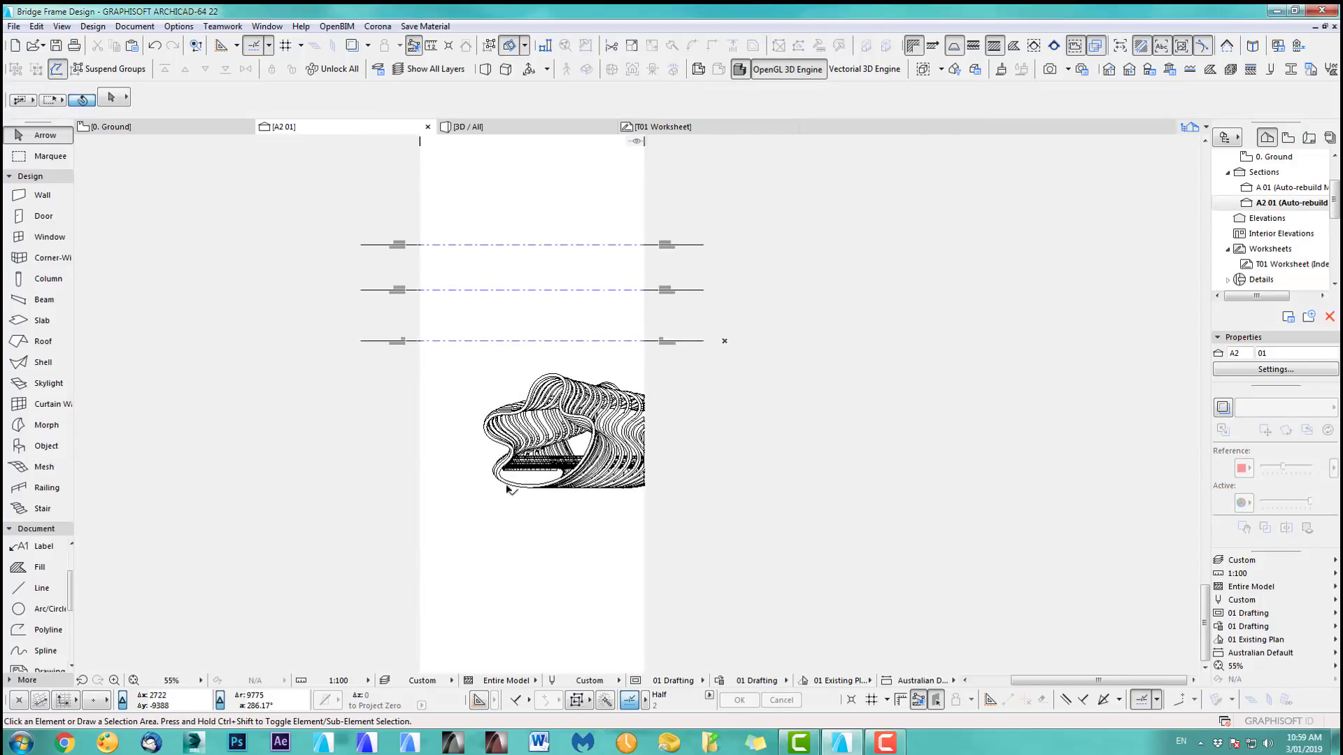
pyautogui.scroll(3, 558, 495)
pyautogui.scroll(3, 540, 461)
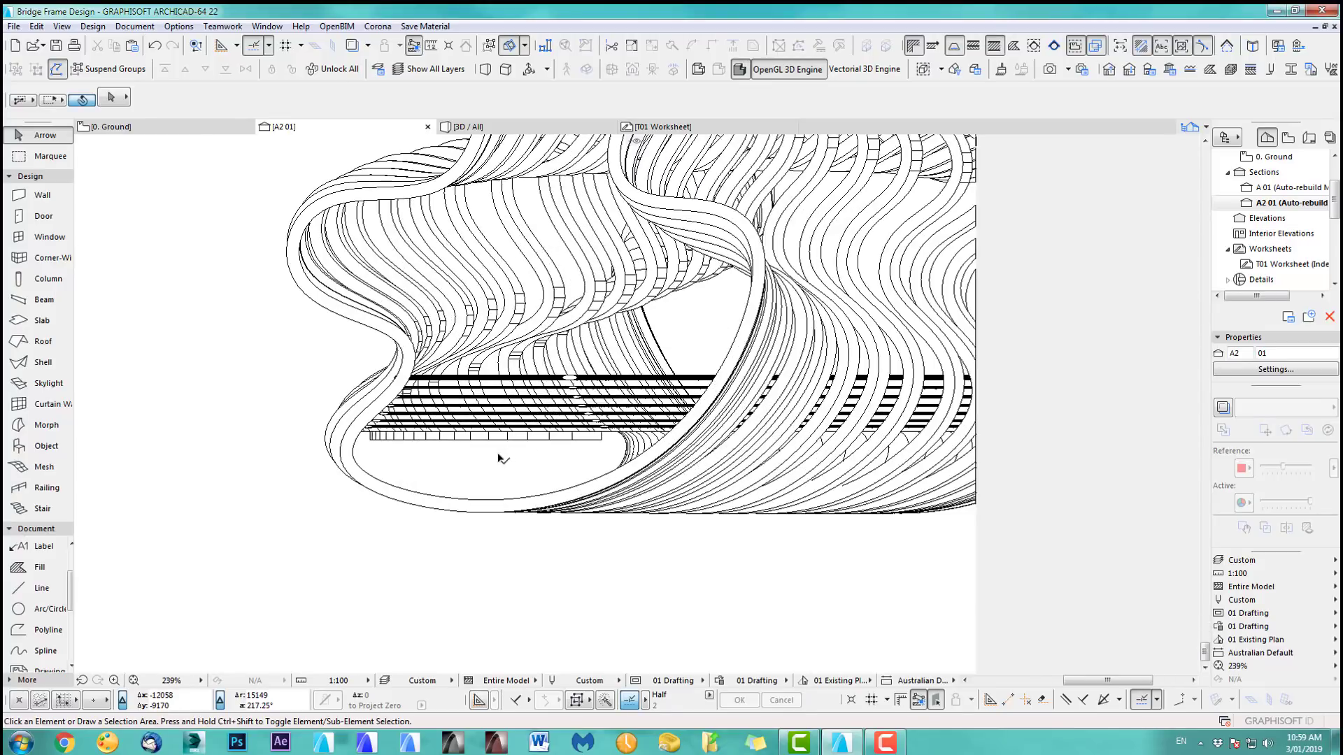
pyautogui.scroll(3, 497, 458)
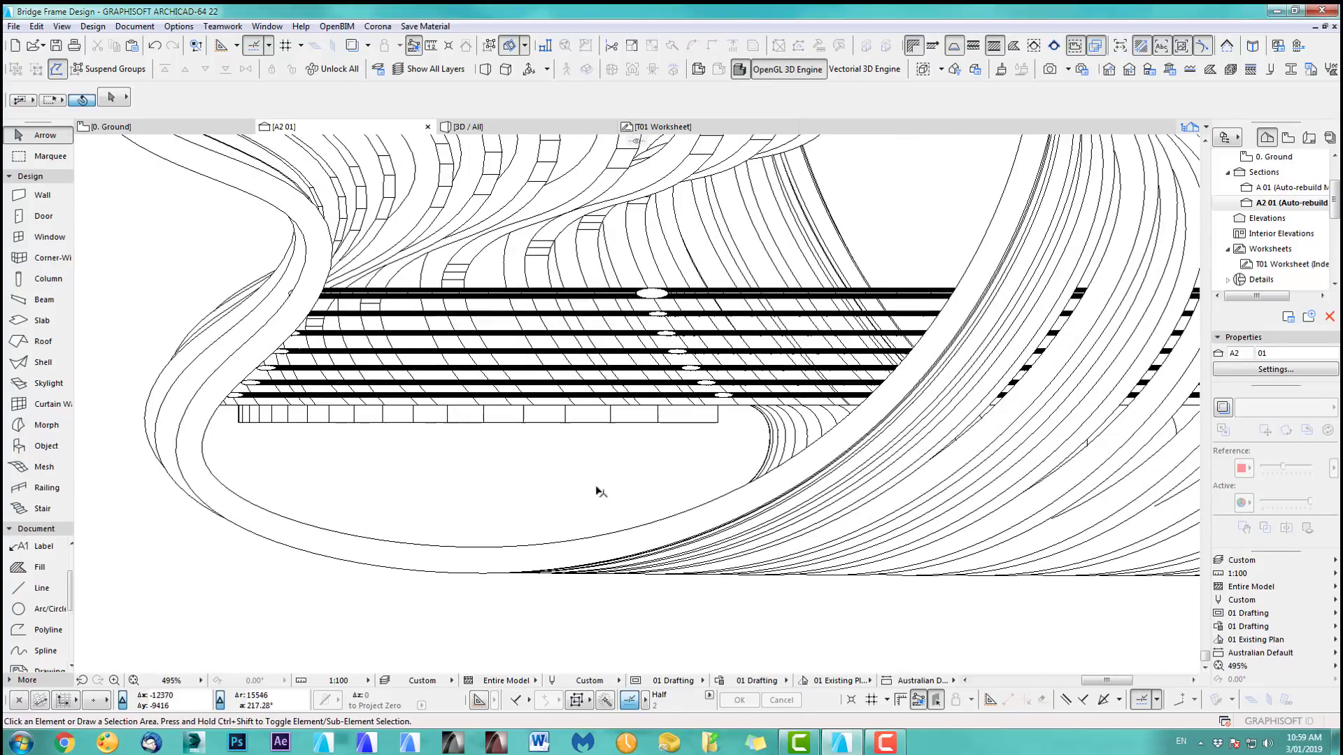
pyautogui.click(610, 427)
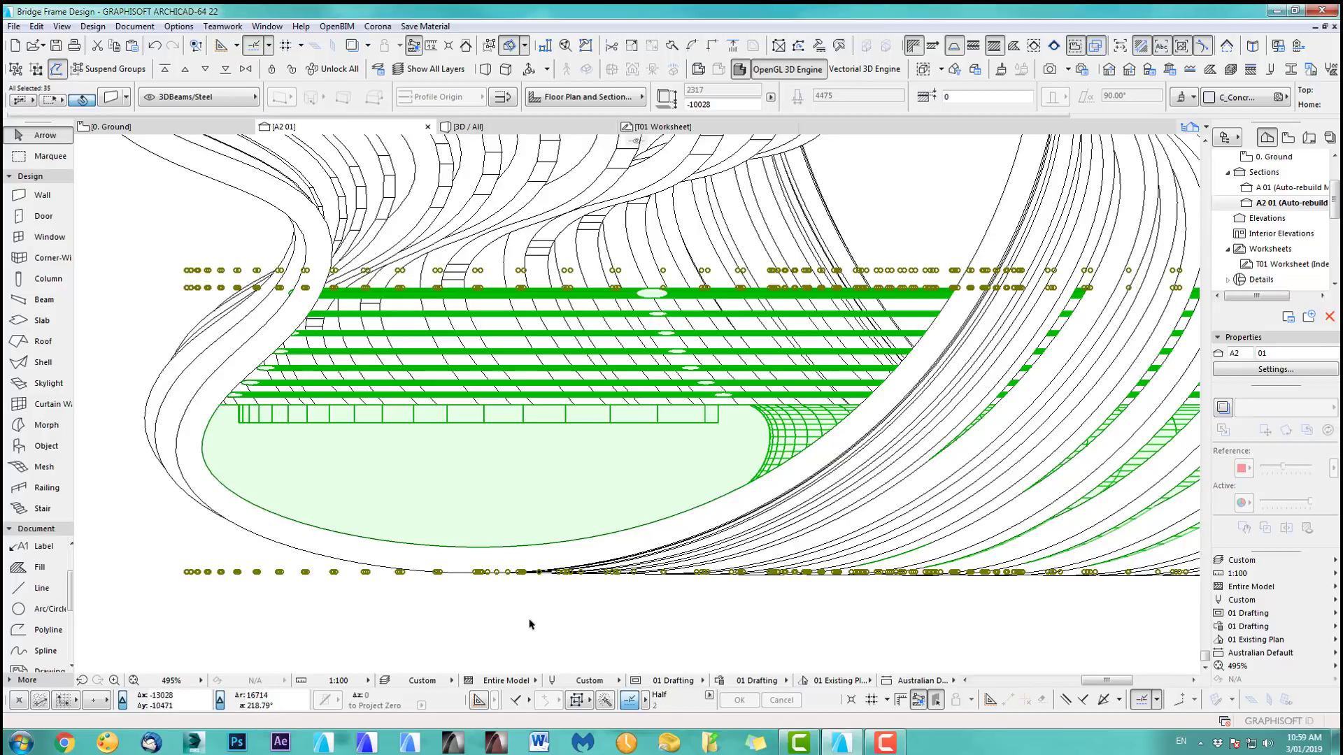
pyautogui.press('Escape')
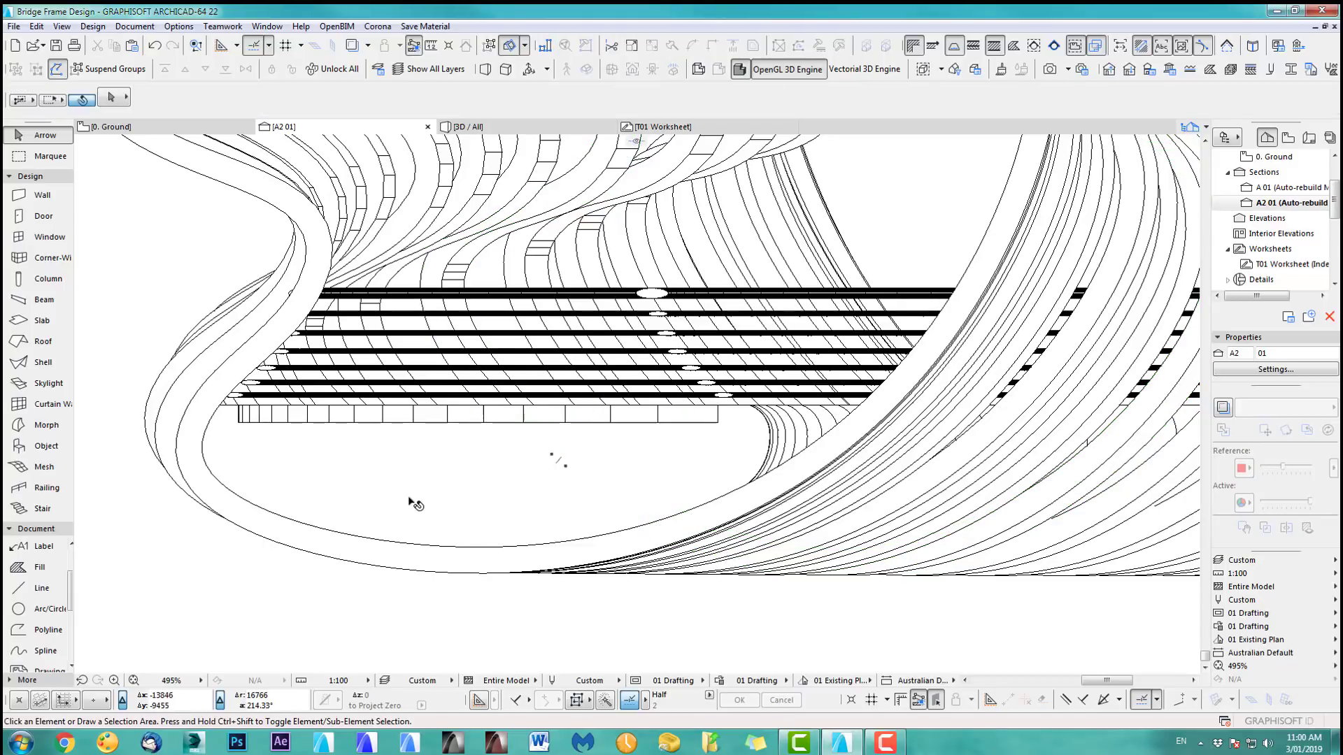
# Step: Inspect the walkway's start inside the first frame ring in the 3D view
pyautogui.press('F2')
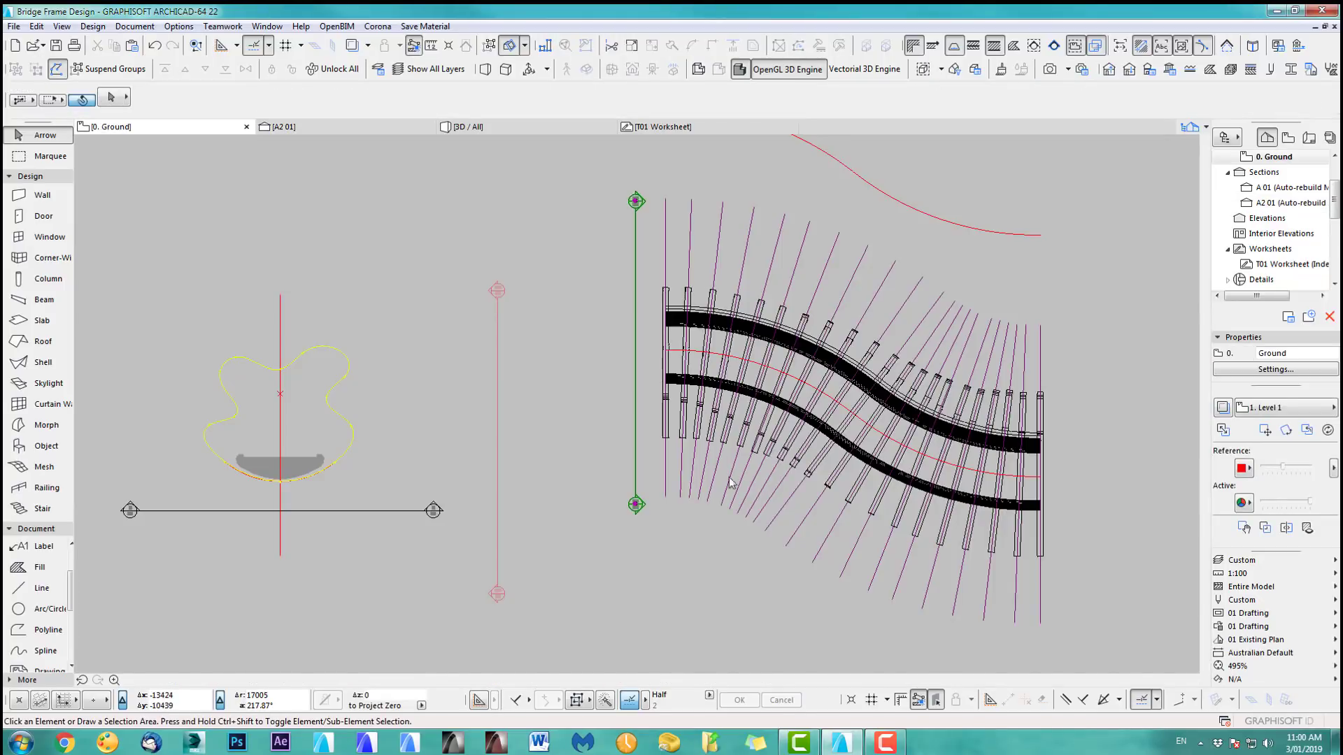
pyautogui.press('F3')
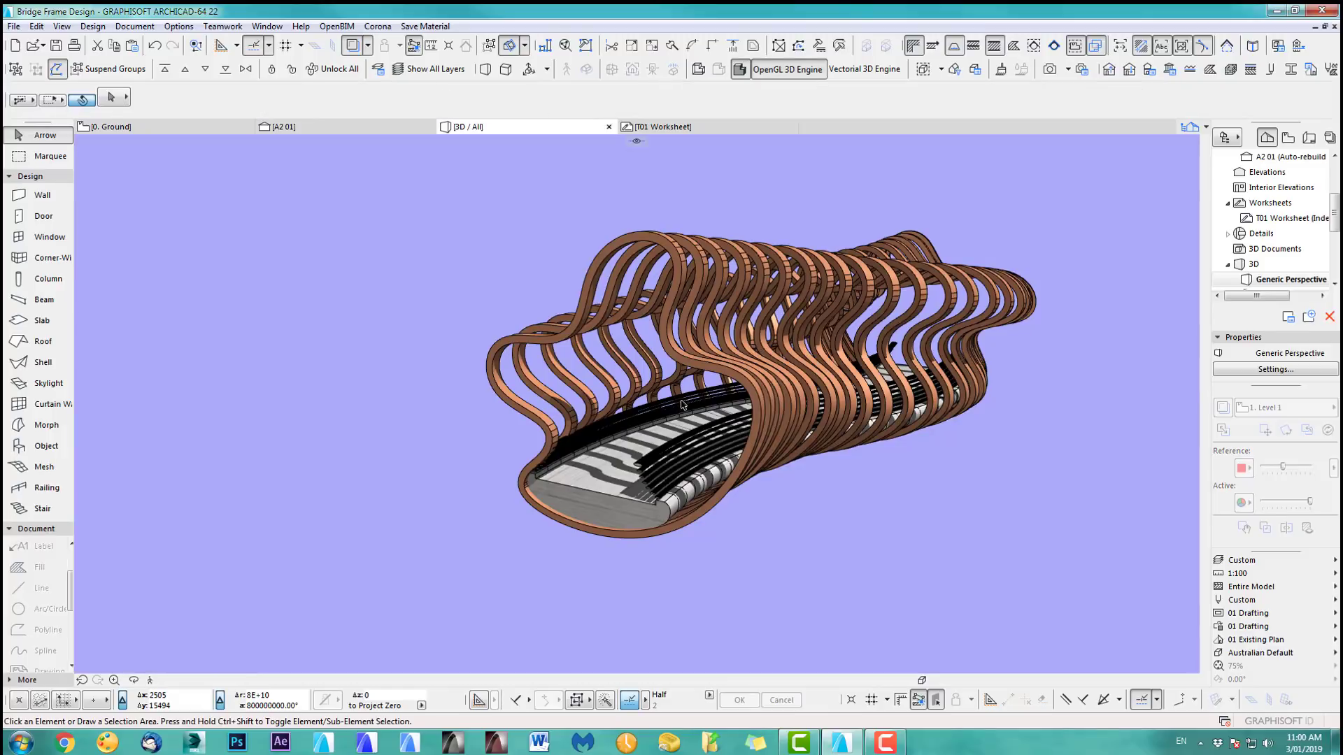
pyautogui.moveTo(646, 466)
pyautogui.keyDown('shift'); pyautogui.mouseDown(button='middle')
pyautogui.moveTo(775, 424)
pyautogui.moveTo(689, 360)
pyautogui.moveTo(636, 297)
pyautogui.moveTo(582, 294)
pyautogui.moveTo(559, 458)
pyautogui.moveTo(666, 563)
pyautogui.moveTo(712, 477)
pyautogui.moveTo(909, 465)
pyautogui.moveTo(972, 433)
pyautogui.moveTo(965, 411)
pyautogui.moveTo(671, 425)
pyautogui.moveTo(714, 396)
pyautogui.moveTo(498, 412)
pyautogui.mouseUp(button='middle'); pyautogui.keyUp('shift')
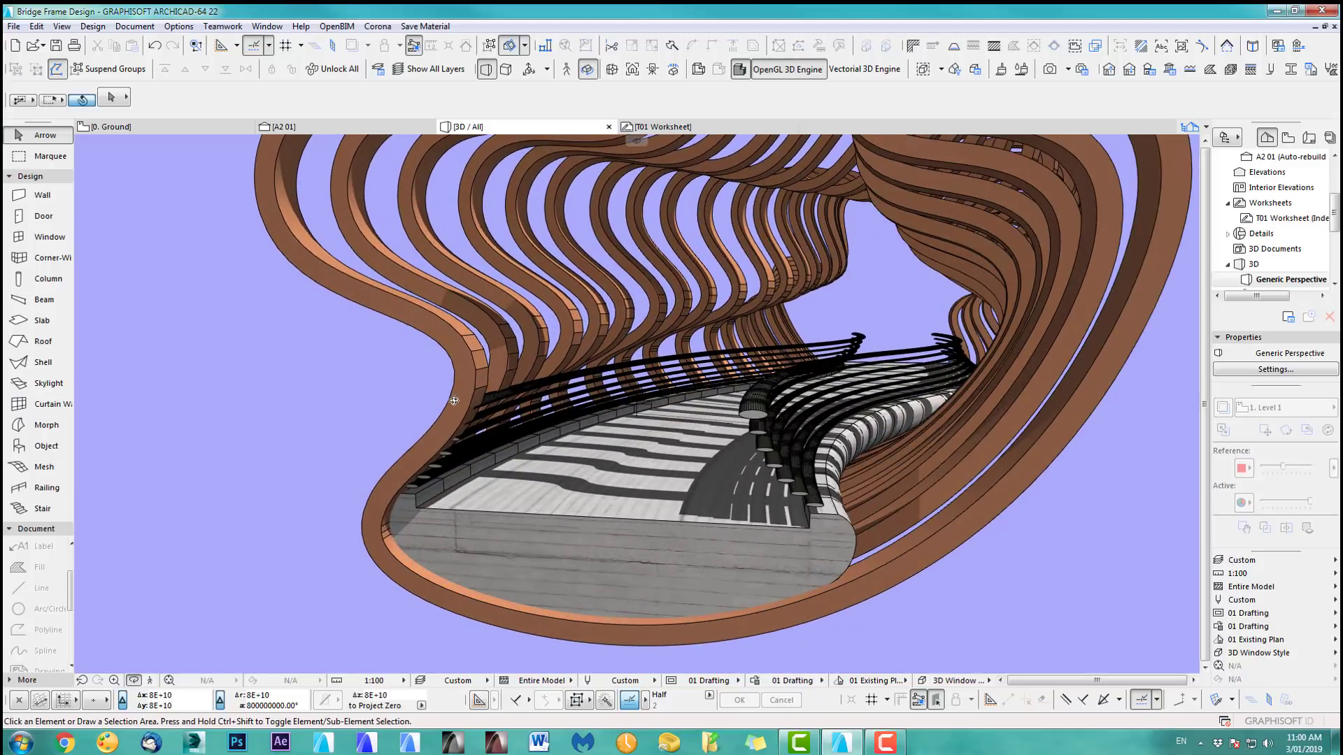
# Step: In the A2 section, move the grouped walkway slightly sideways, away from the narrower side of the first frame ring
pyautogui.click(335, 126)
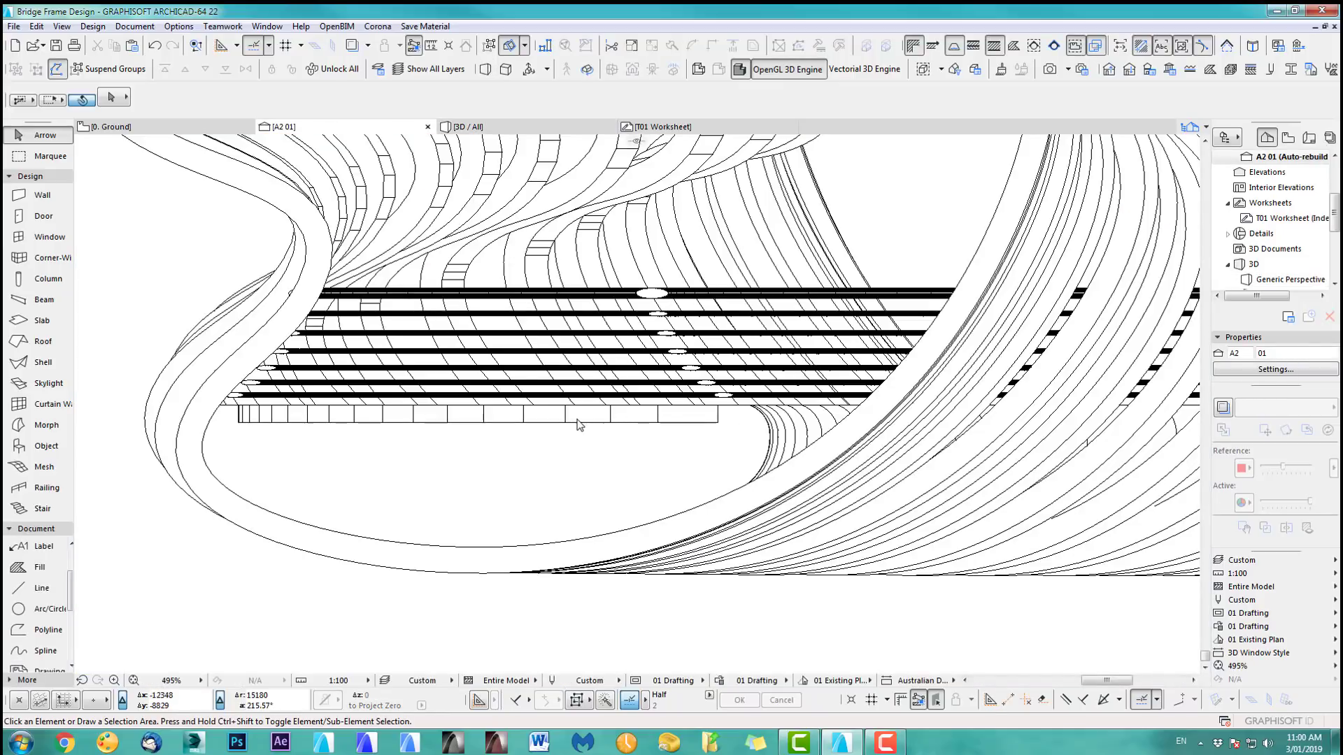
pyautogui.click(578, 424)
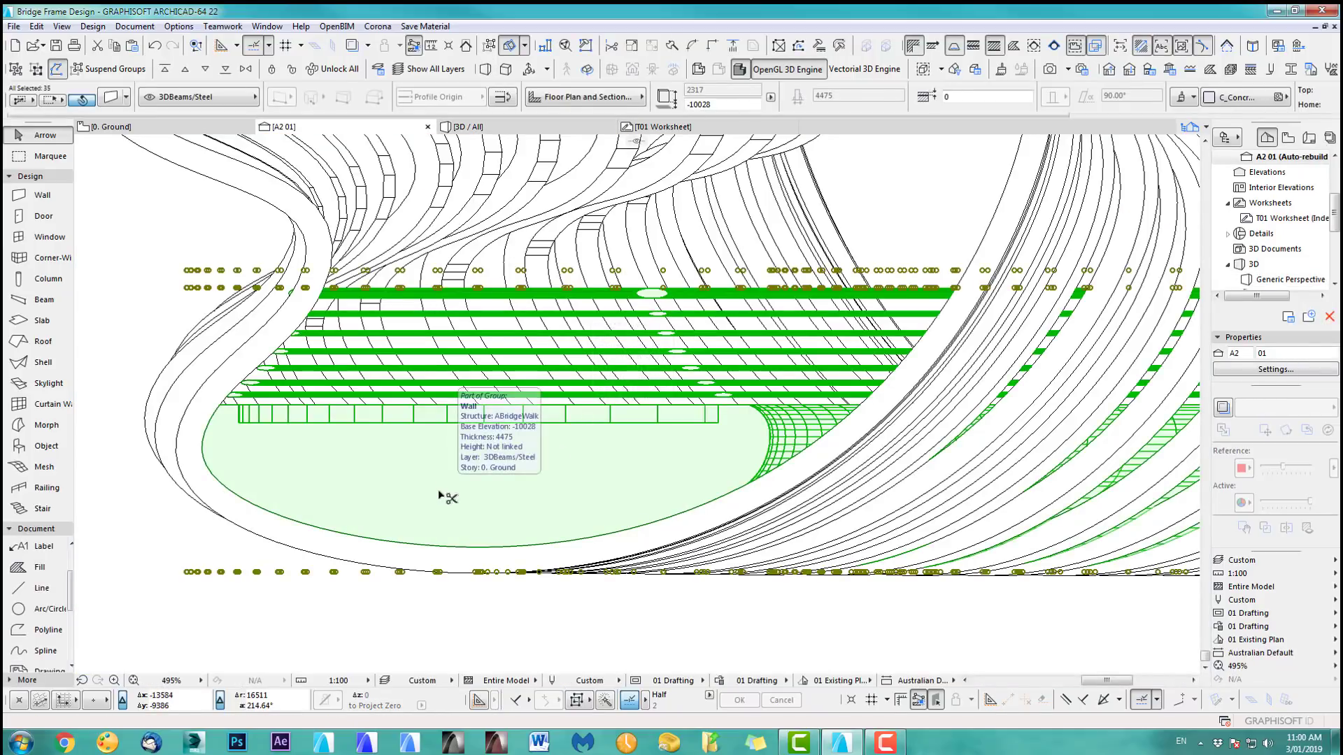
pyautogui.hotkey('ctrl', 'd')
pyautogui.click(464, 487)
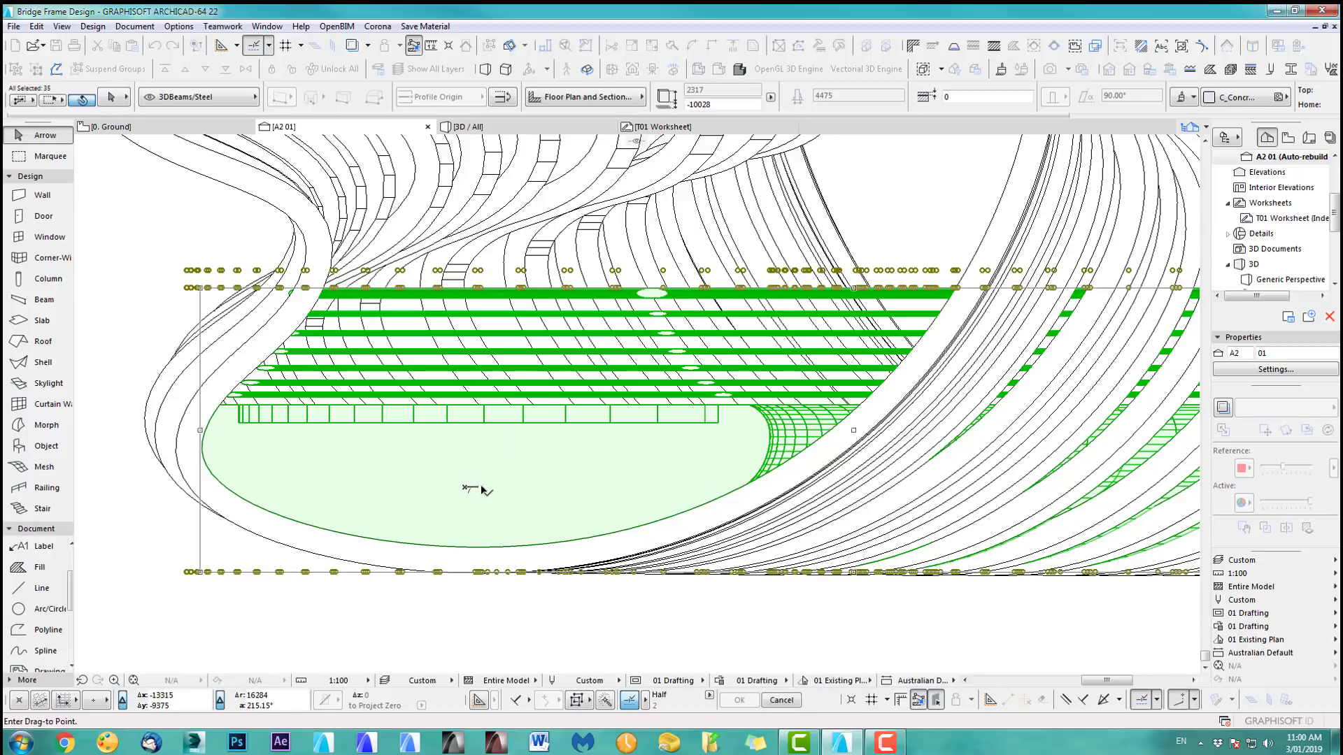
pyautogui.press('Escape')
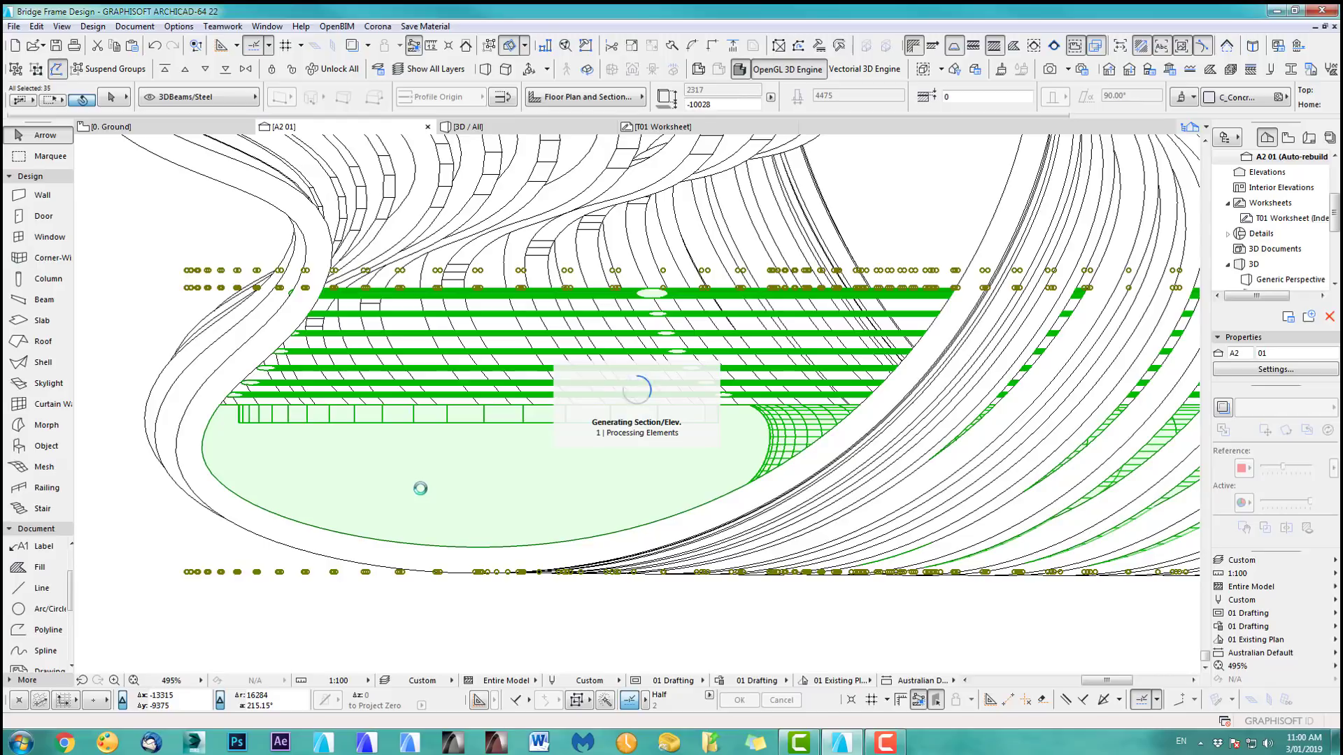
pyautogui.scroll(3, 404, 420)
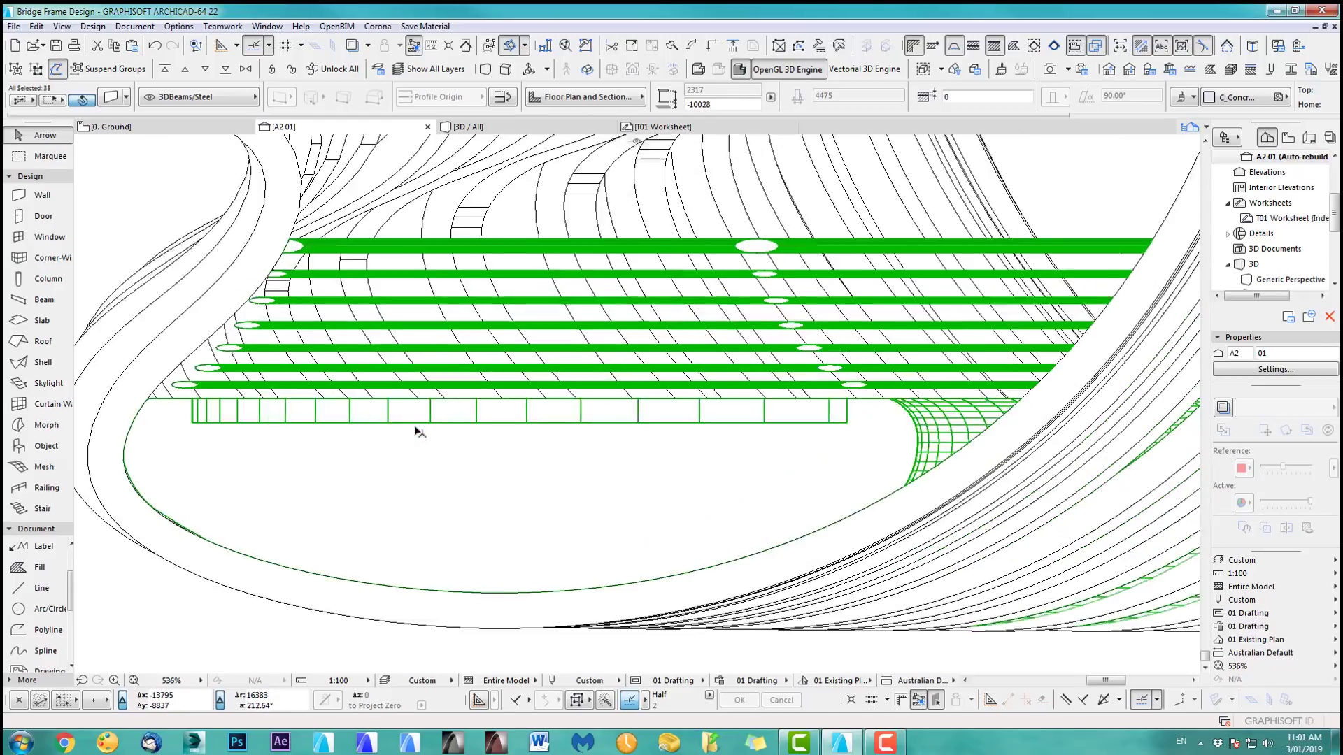
pyautogui.scroll(-3, 439, 445)
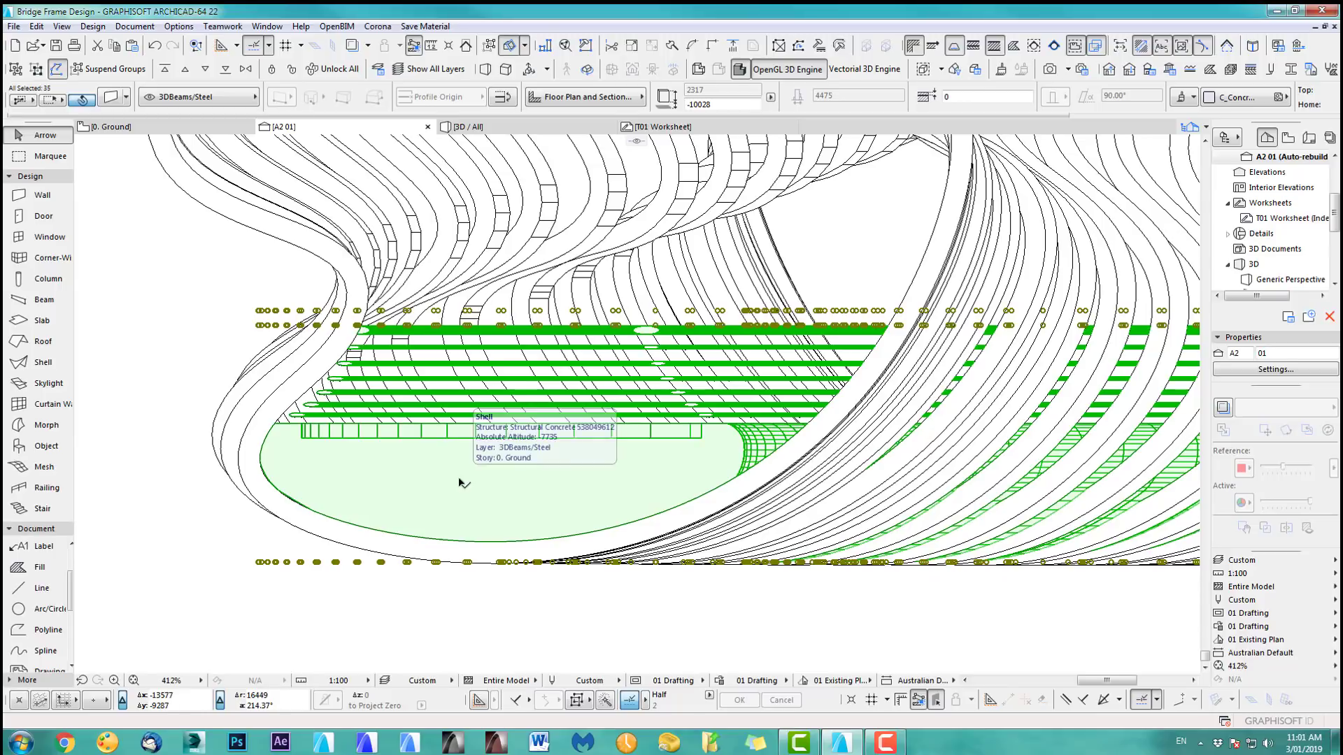
# Step: On the ground floor plan, move the grouped walkway slightly further from the red centre curve, perpendicular to its start
pyautogui.press('F2')
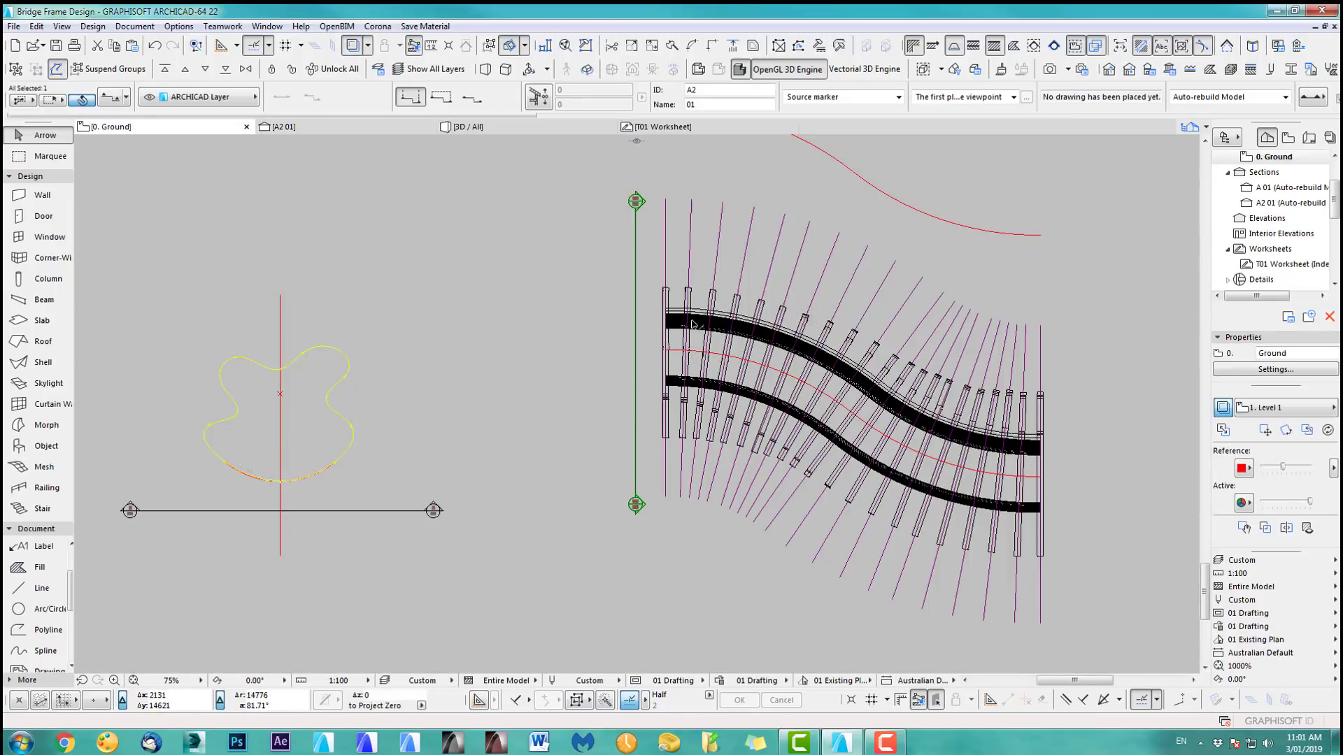
pyautogui.scroll(8, 693, 345)
pyautogui.hotkey('ctrl', 'a')
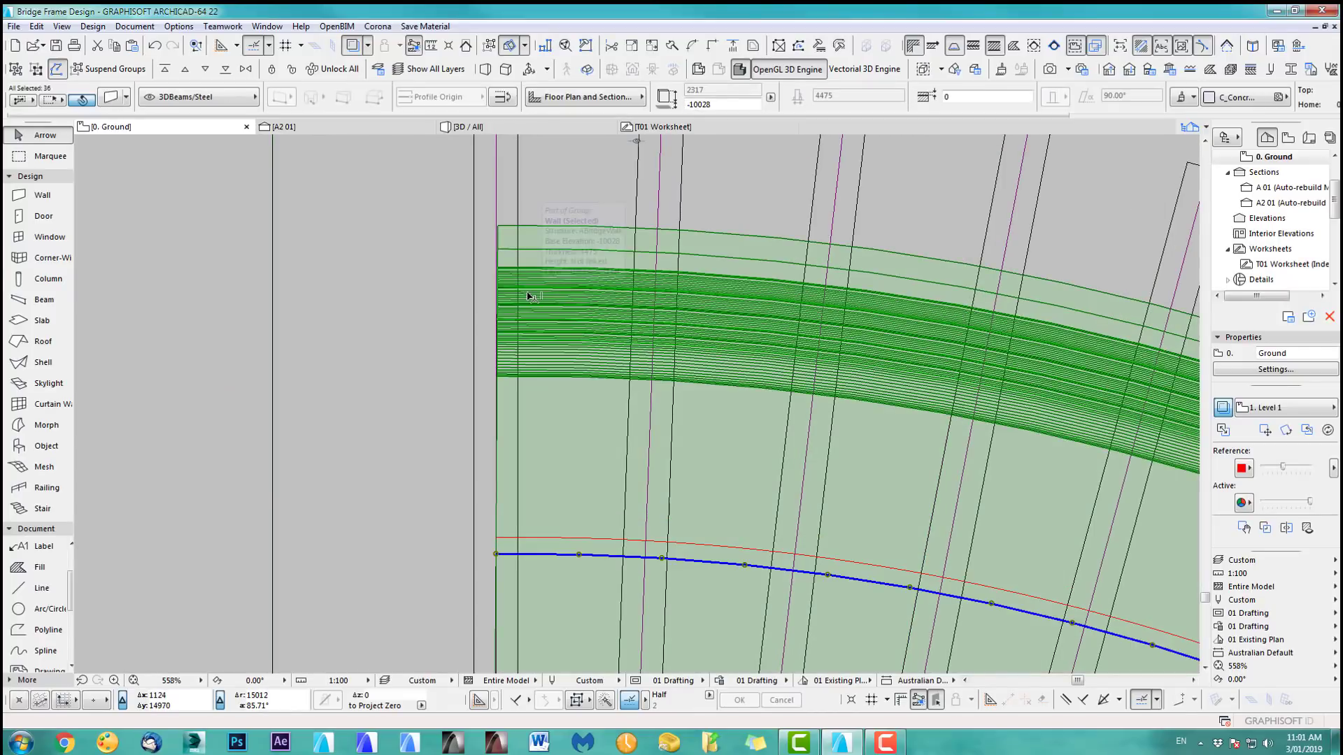
pyautogui.scroll(-2, 540, 518)
pyautogui.scroll(-1, 531, 361)
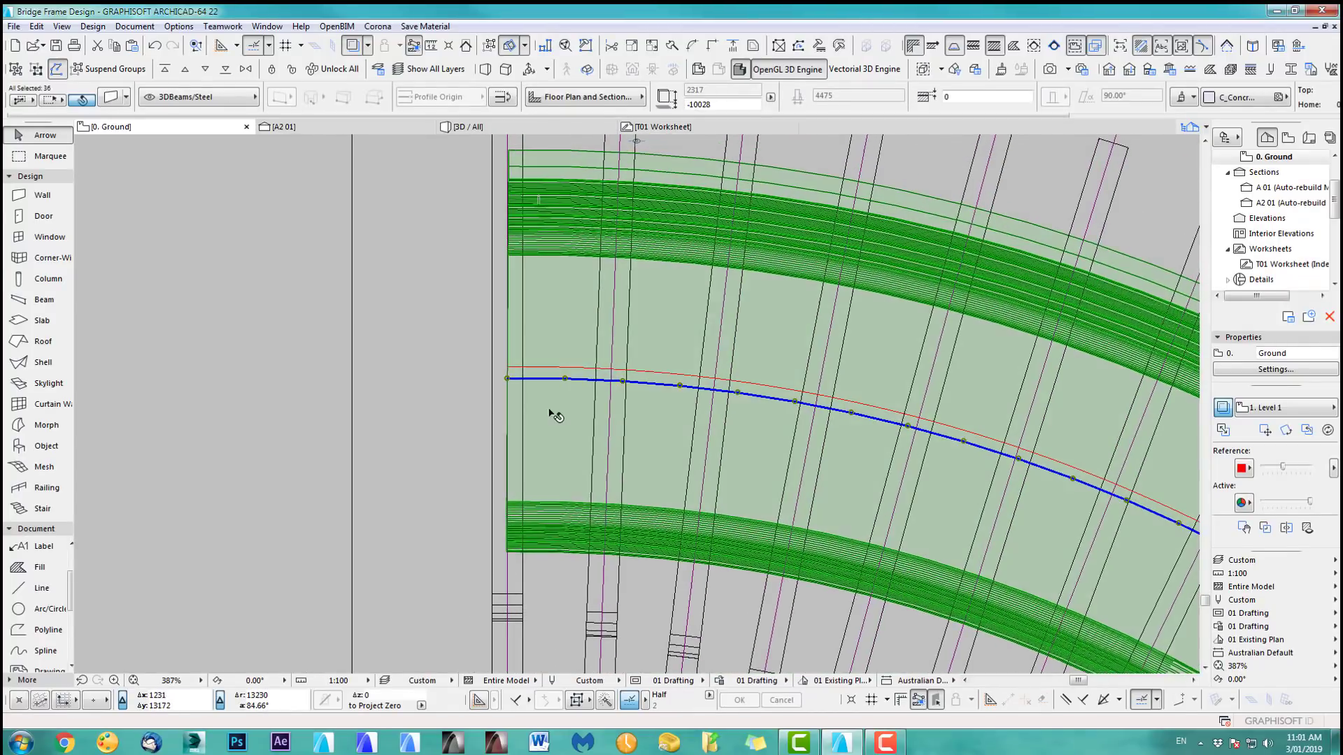
pyautogui.hotkey('ctrl', 'd')
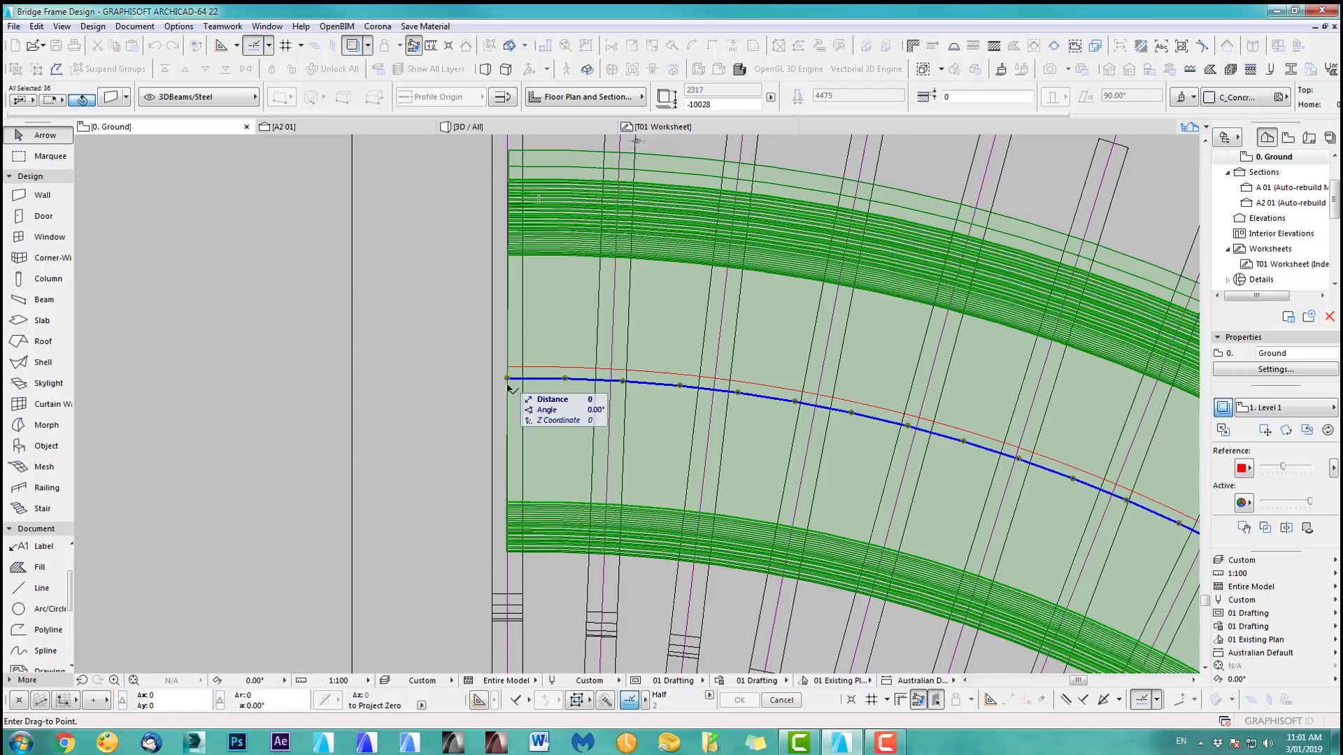
pyautogui.click(507, 378)
pyautogui.click(453, 390)
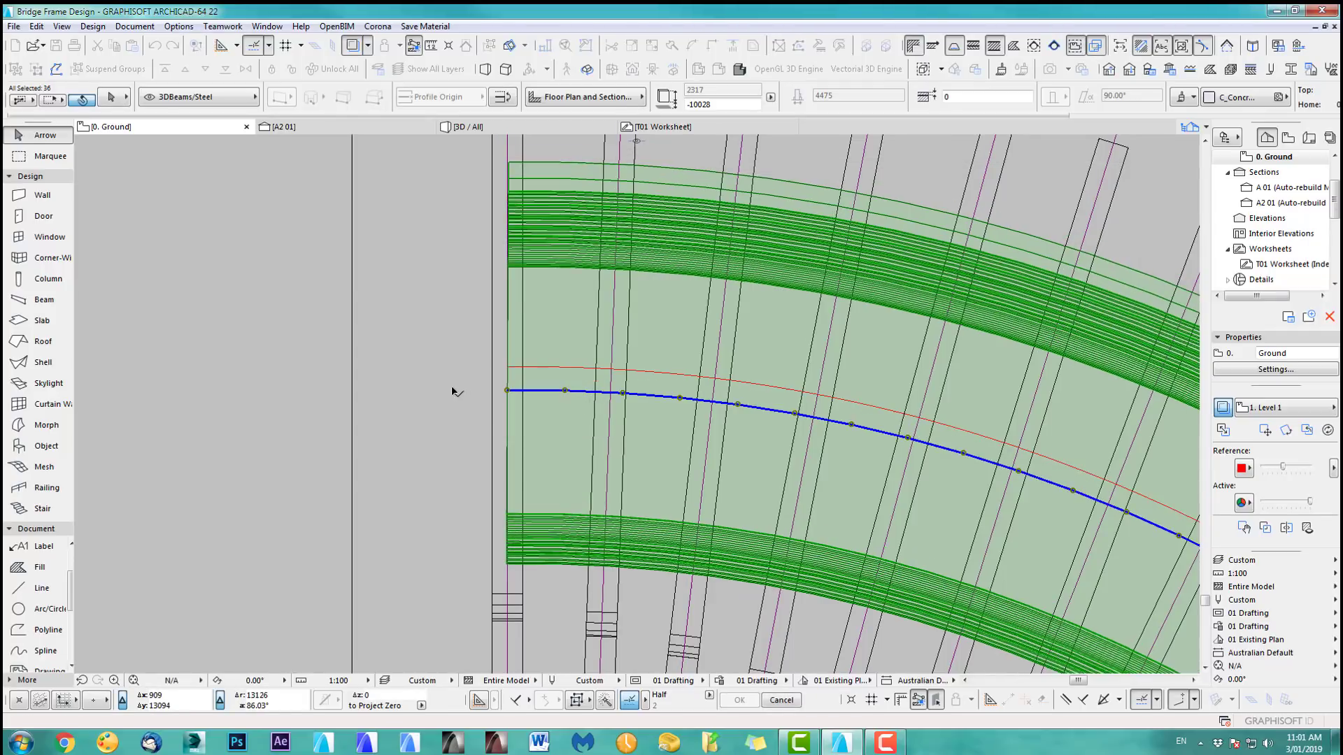
pyautogui.scroll(-4, 454, 389)
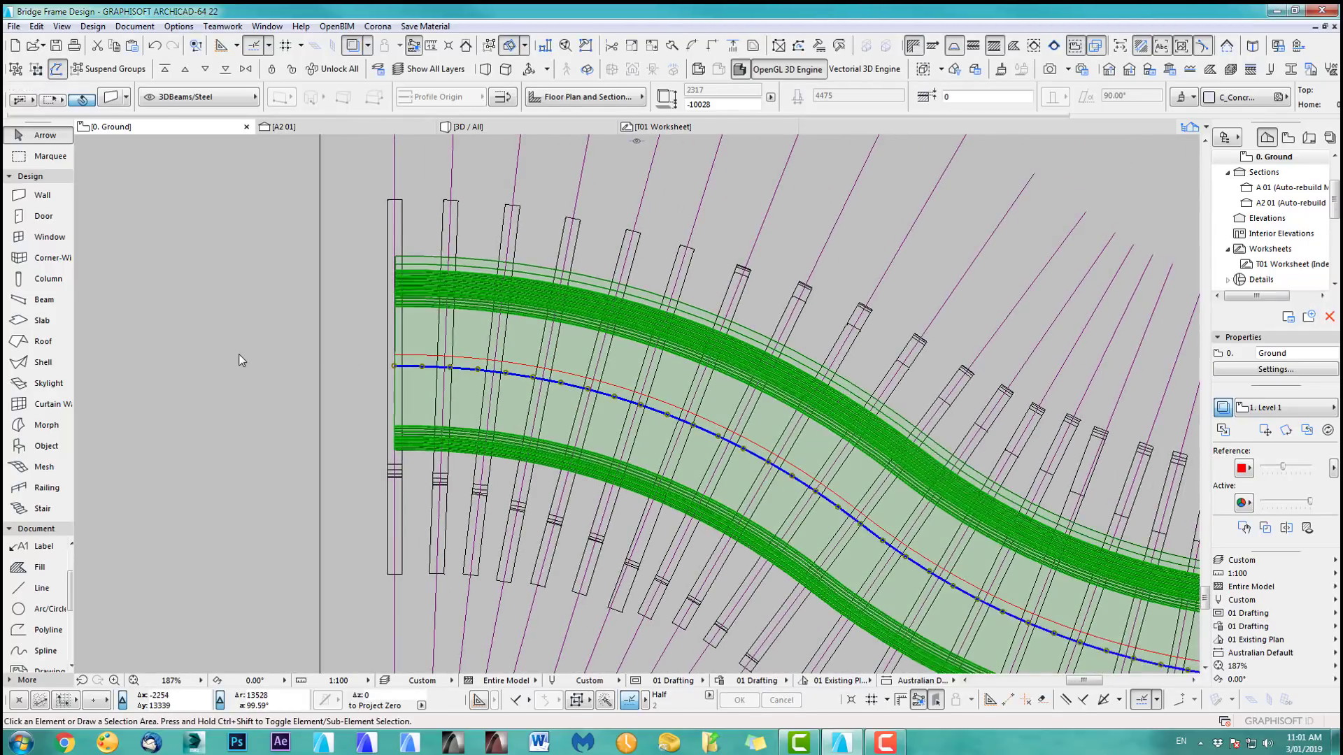
# Step: Deselect the walkway and check its new position within the frame rings in the 3D view
pyautogui.click(239, 354)
pyautogui.press('F3')
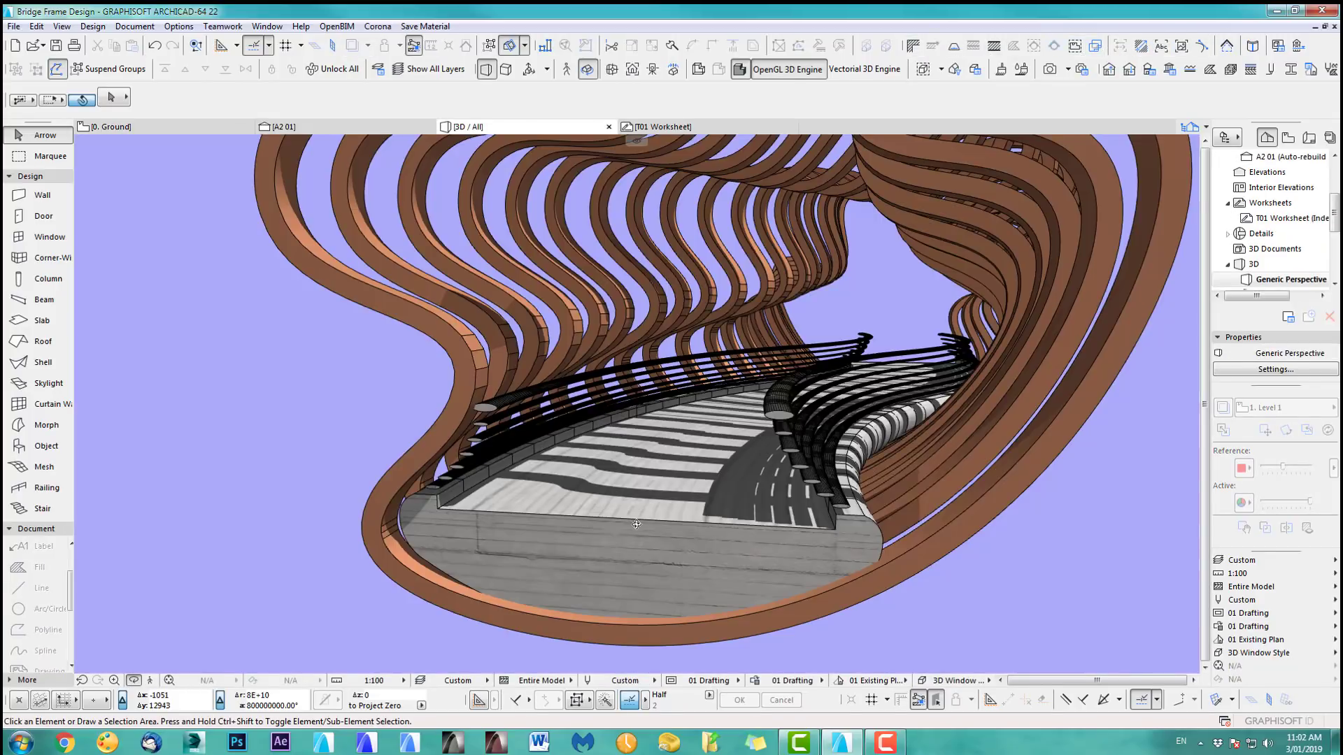
pyautogui.keyDown('shift'); pyautogui.moveTo(636, 524); pyautogui.dragTo(429, 379, button='middle'); pyautogui.keyUp('shift')
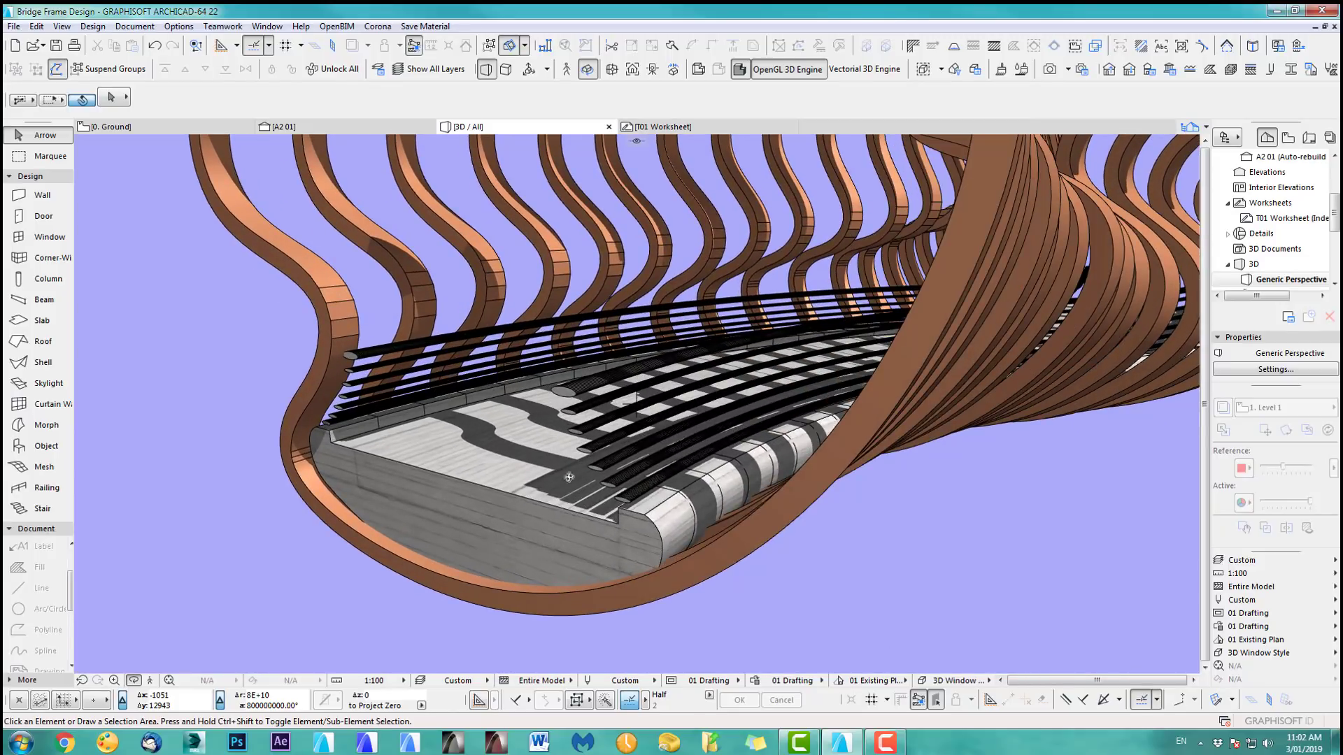
pyautogui.scroll(-10, 568, 477)
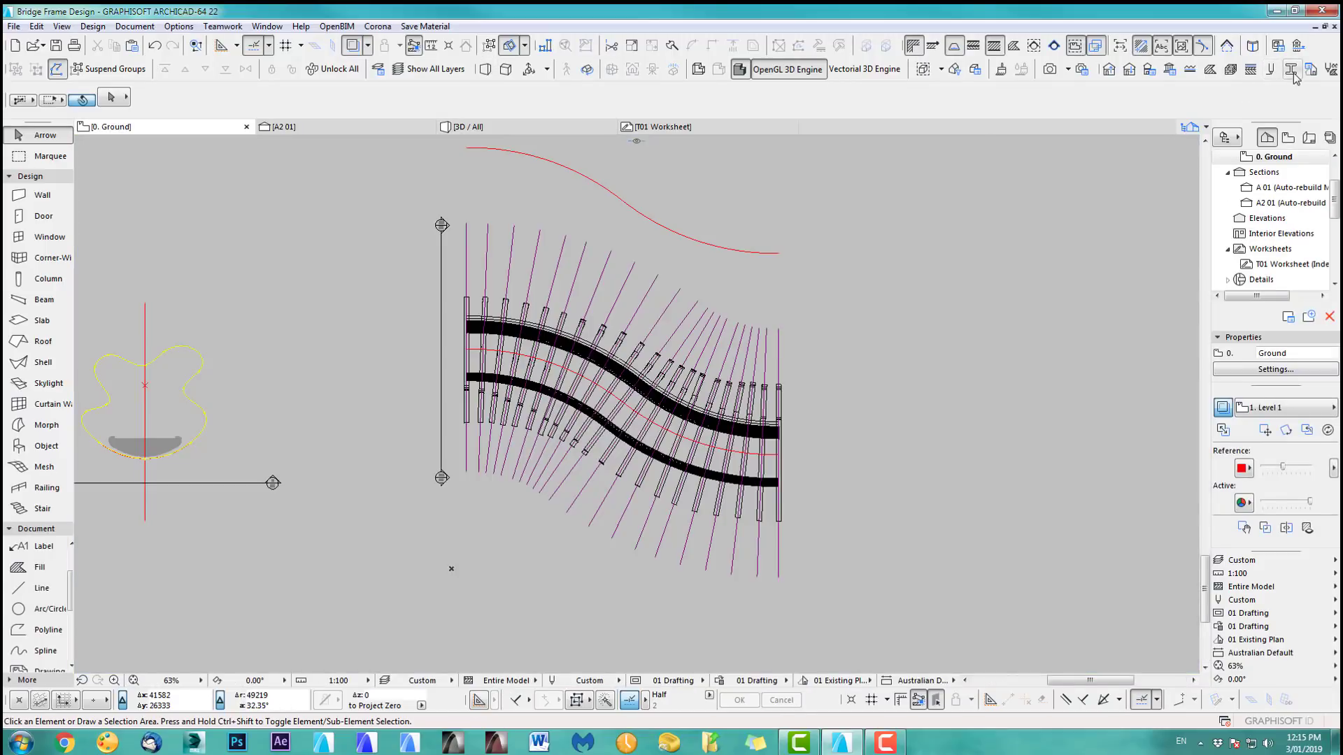
# Step: Duplicate the ABridgeWalk profile as ABridgeWalk (1) in the Profile Manager
pyautogui.click(1293, 73)
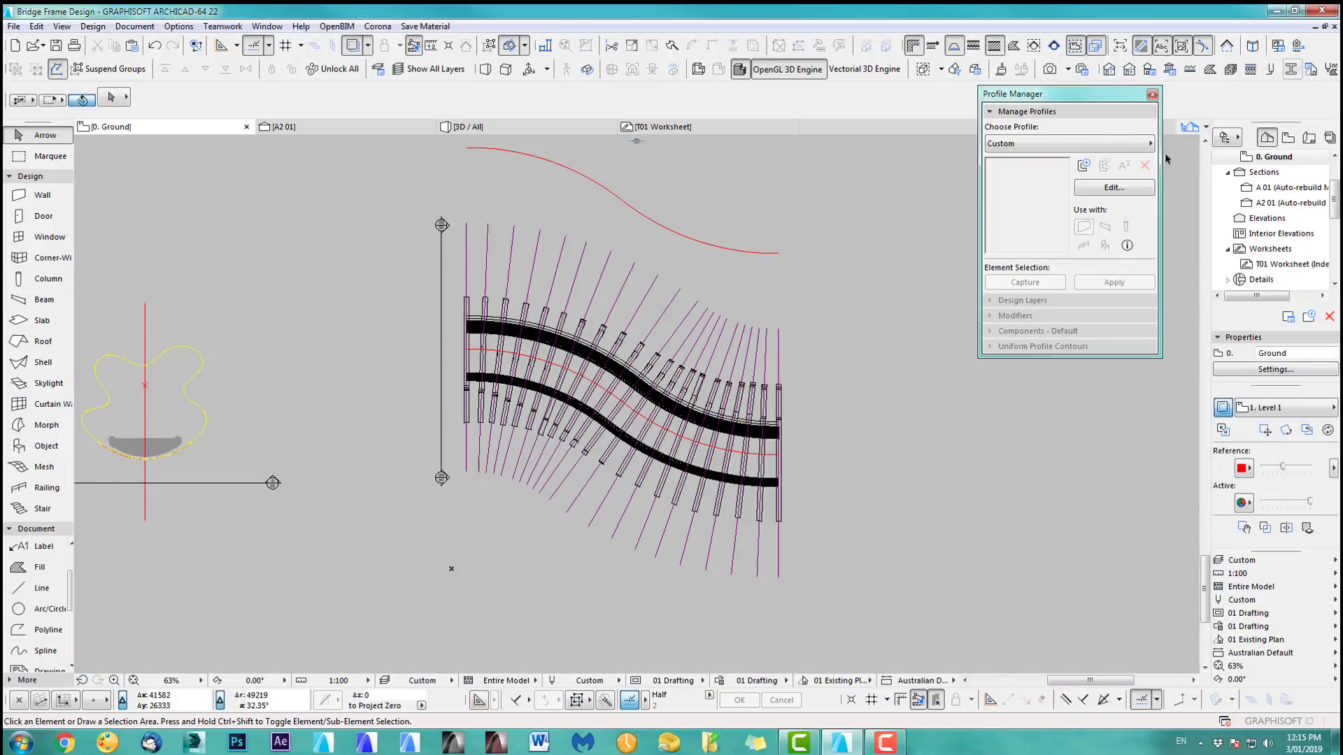
pyautogui.click(1086, 144)
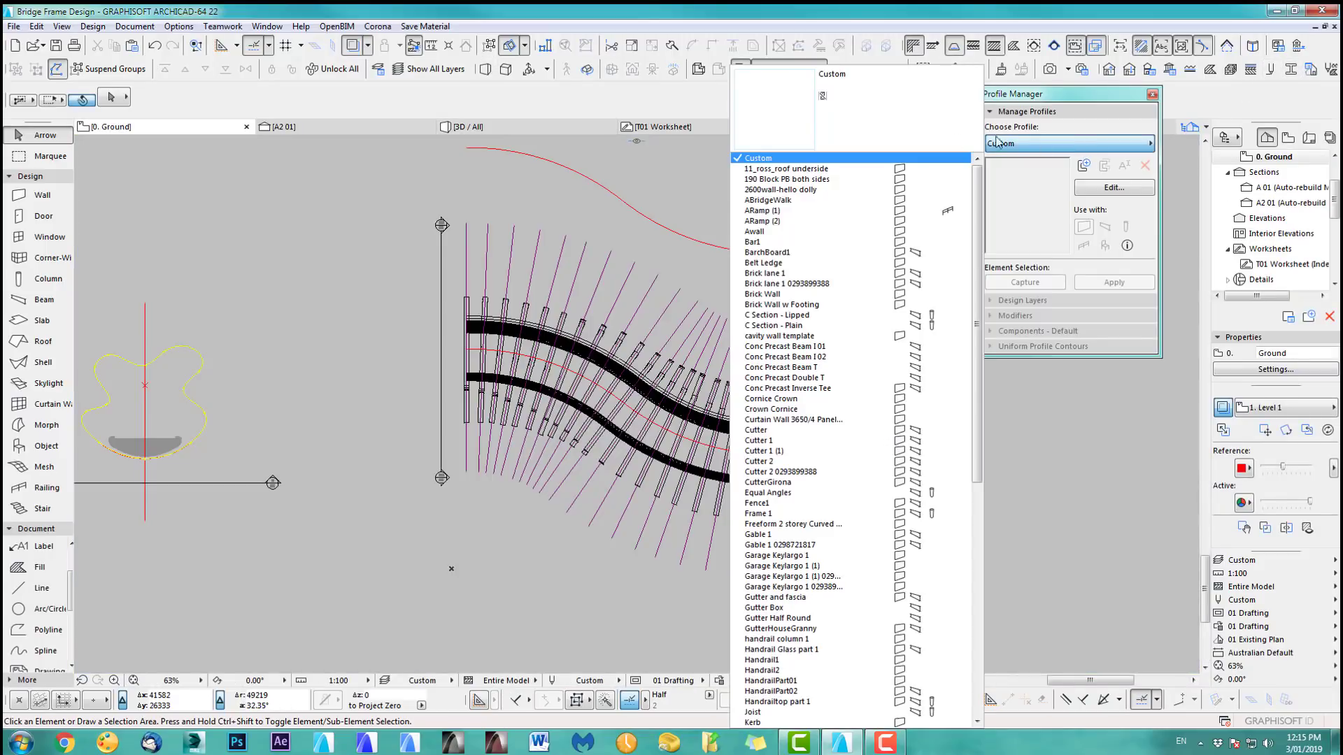
pyautogui.click(769, 200)
pyautogui.click(1104, 167)
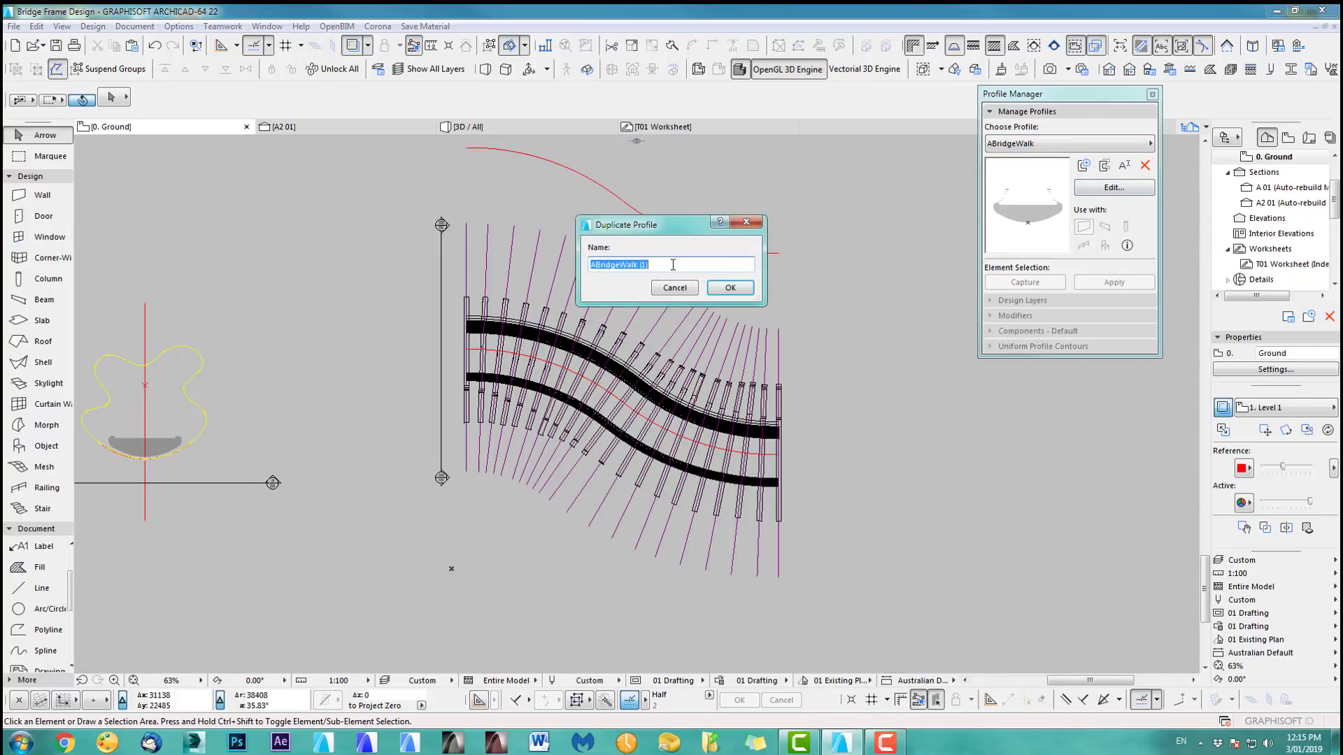
pyautogui.click(727, 288)
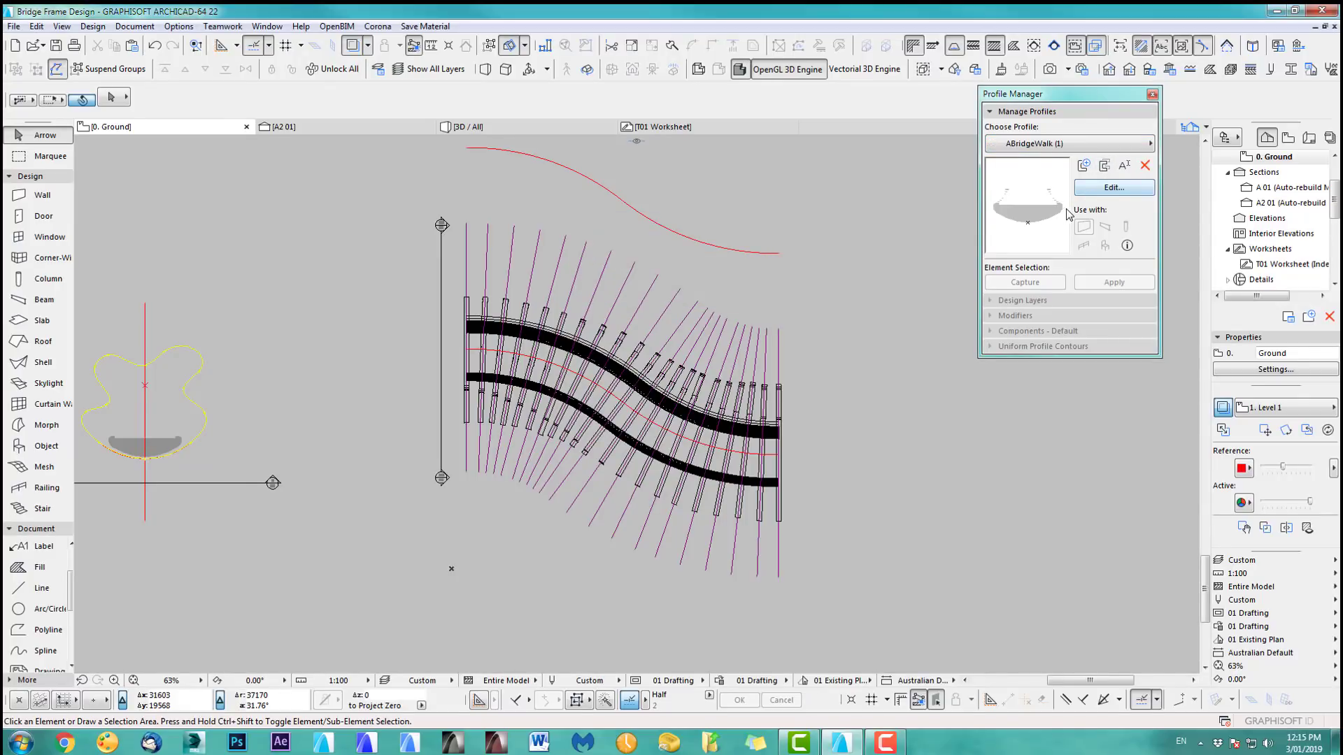
# Step: Open the ABridgeWalk (1) profile for editing and delete the frame outline spline, the short diagonal line and the leftover curve beside the deck
pyautogui.click(1114, 189)
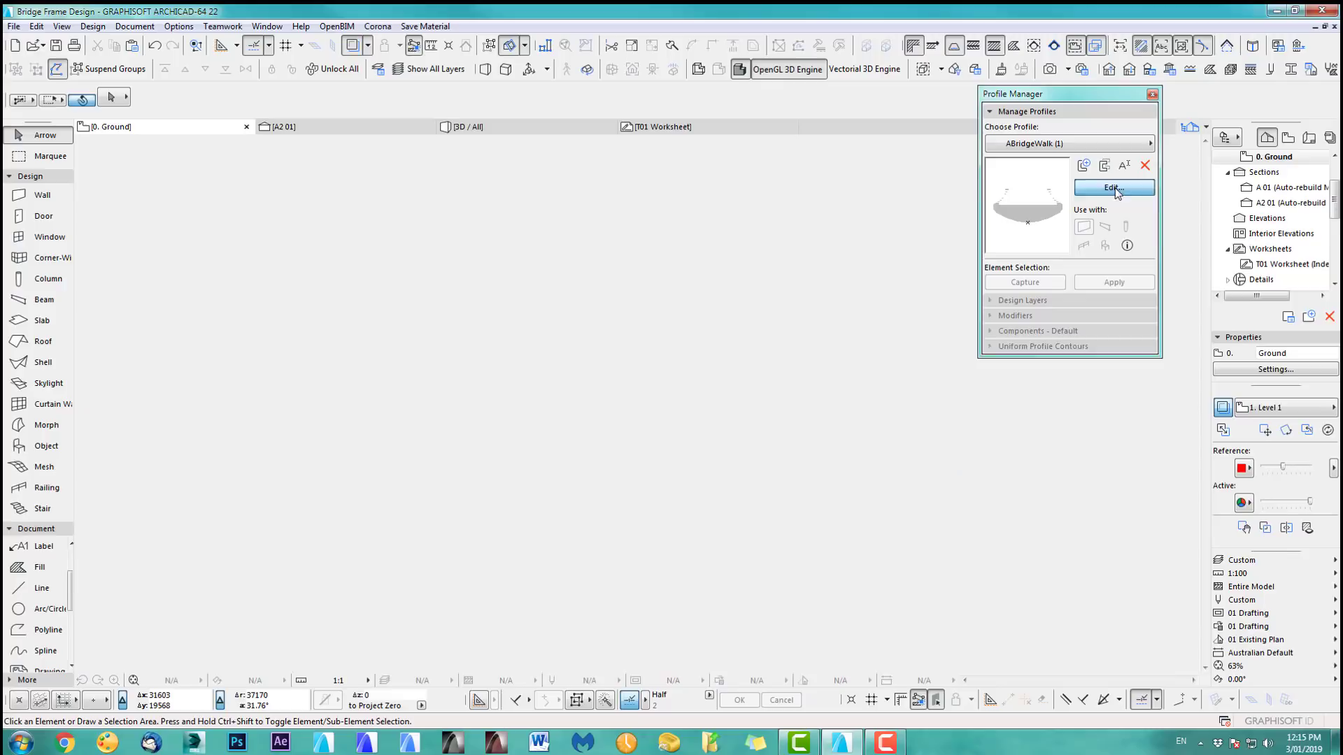
pyautogui.scroll(-5, 560, 389)
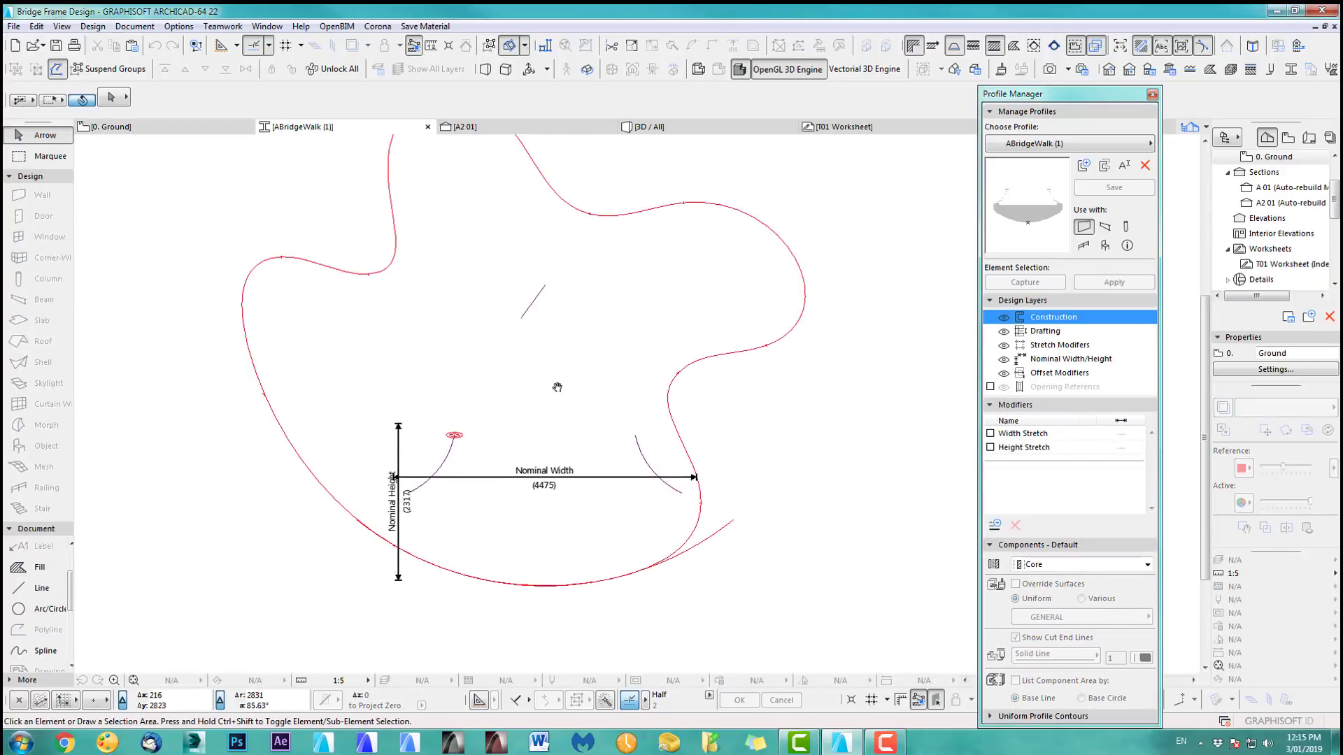
pyautogui.hotkey('ctrl', 'a')
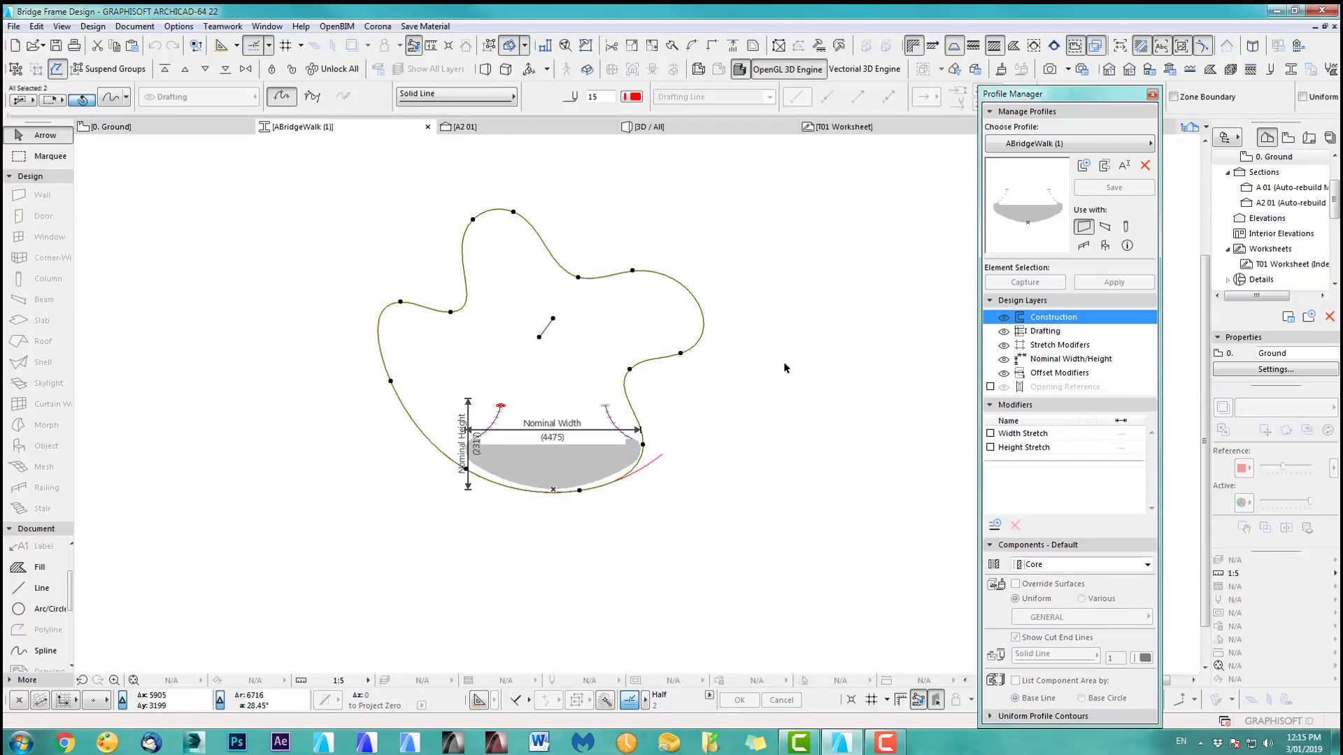
pyautogui.press('Delete')
pyautogui.scroll(4, 531, 474)
pyautogui.click(884, 445)
pyautogui.press('Delete')
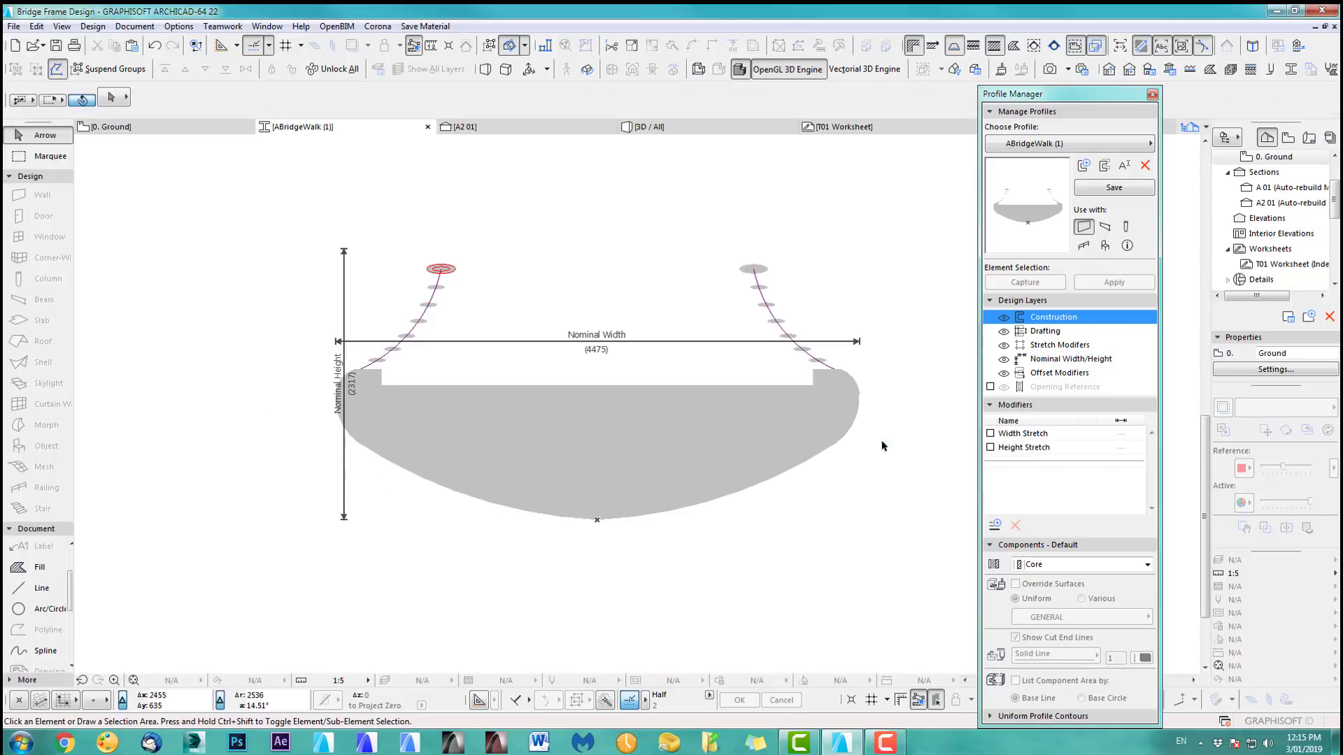
# Step: Hide the Nominal Width/Height design layer in the ABridgeWalk (1) profile
pyautogui.scroll(2, 728, 343)
pyautogui.moveTo(321, 284); pyautogui.dragTo(239, 313, button='middle')
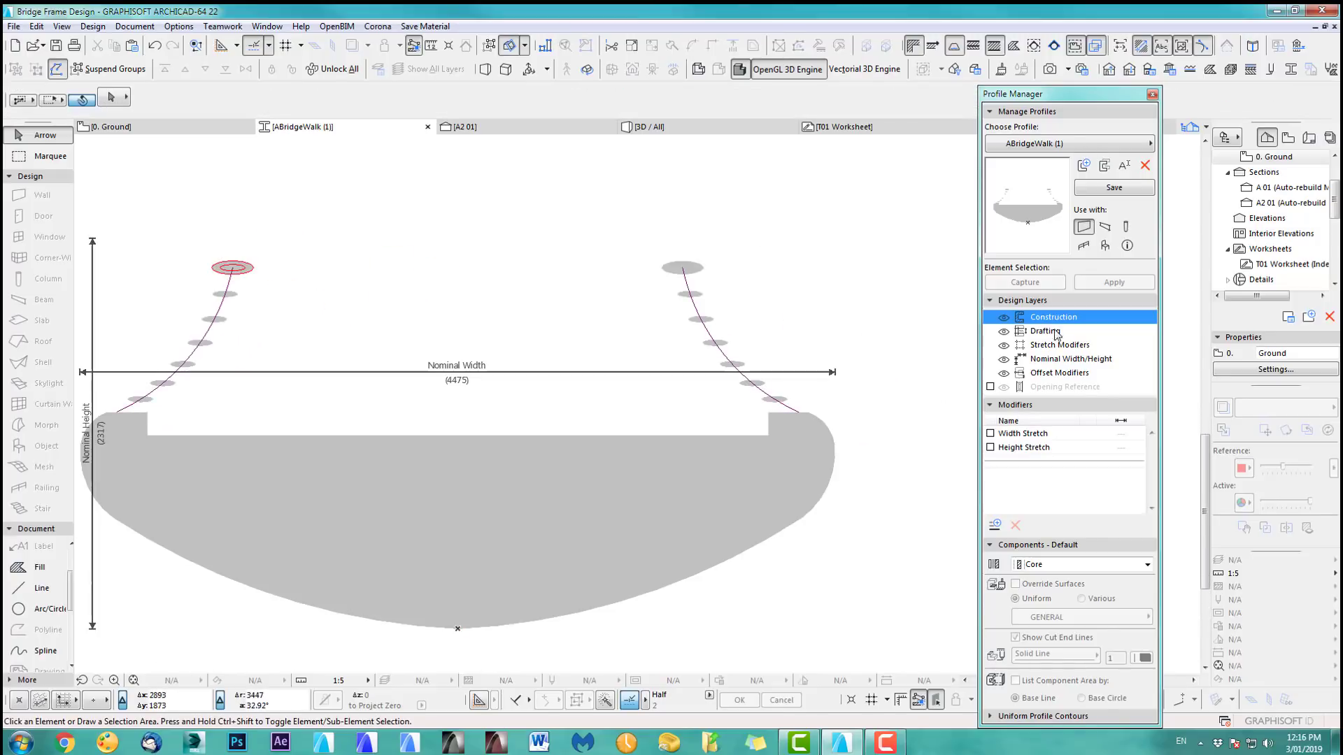
pyautogui.click(1013, 362)
pyautogui.moveTo(557, 353); pyautogui.dragTo(590, 339, button='middle')
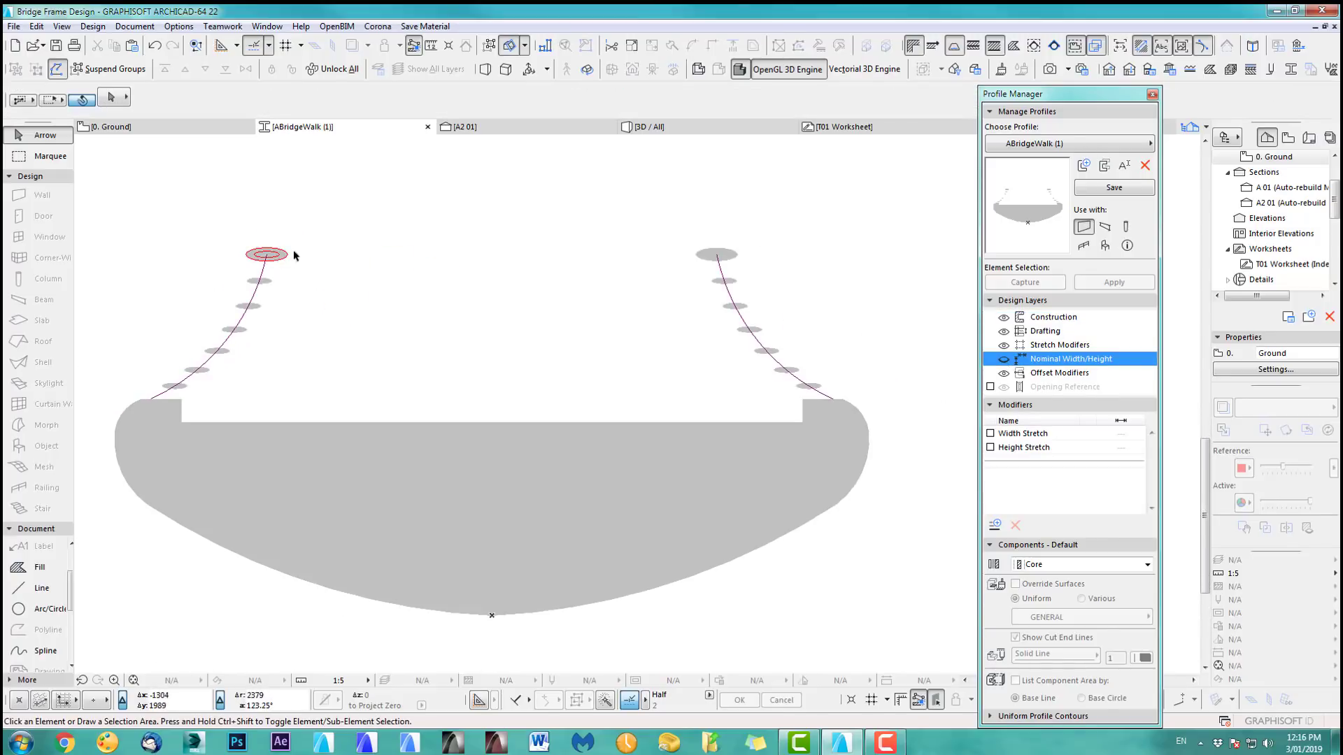
# Step: Start a fill from the left handrail's centre to the foot of its guide curve, with a foot edge about 50 mm wide along the deck top
pyautogui.scroll(4, 183, 366)
pyautogui.moveTo(335, 355); pyautogui.dragTo(485, 337, button='middle')
pyautogui.scroll(-1, 345, 396)
pyautogui.moveTo(398, 396); pyautogui.dragTo(412, 435, button='middle')
pyautogui.scroll(1, 427, 339)
pyautogui.moveTo(468, 361); pyautogui.dragTo(508, 376, button='middle')
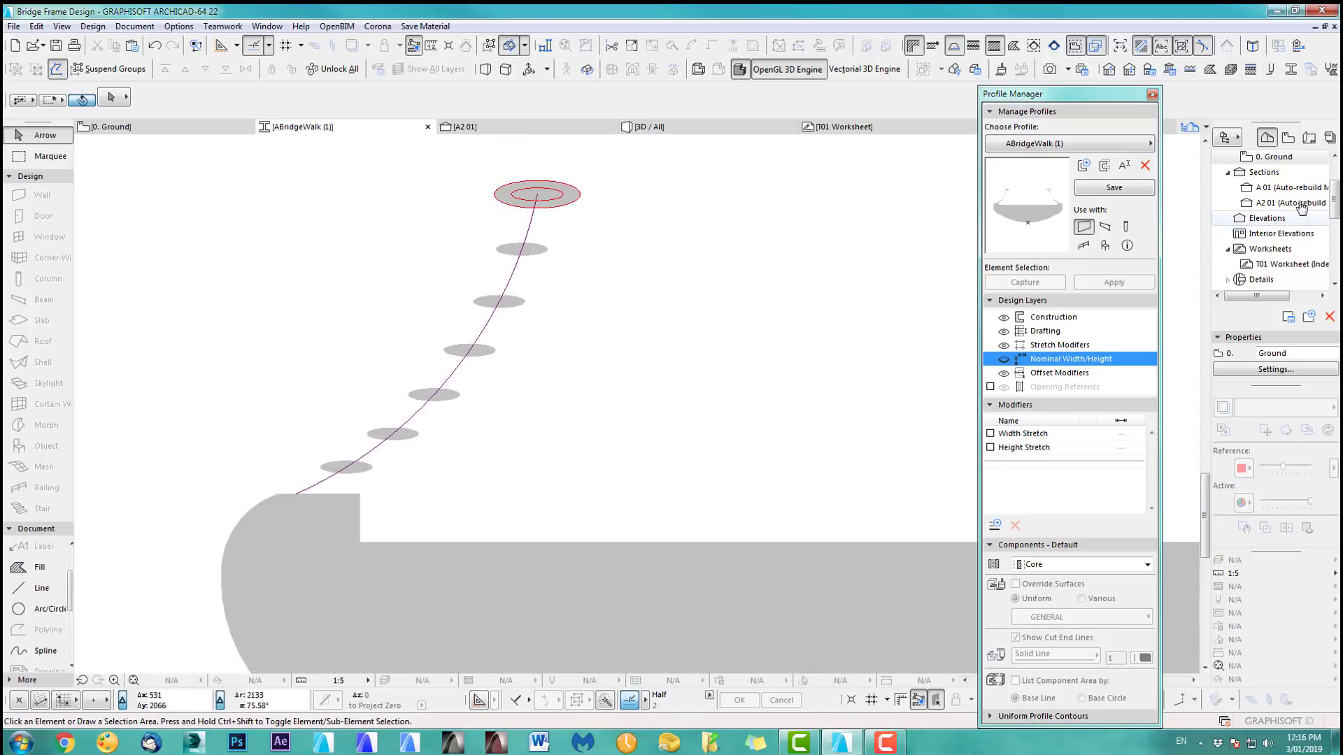
pyautogui.click(52, 569)
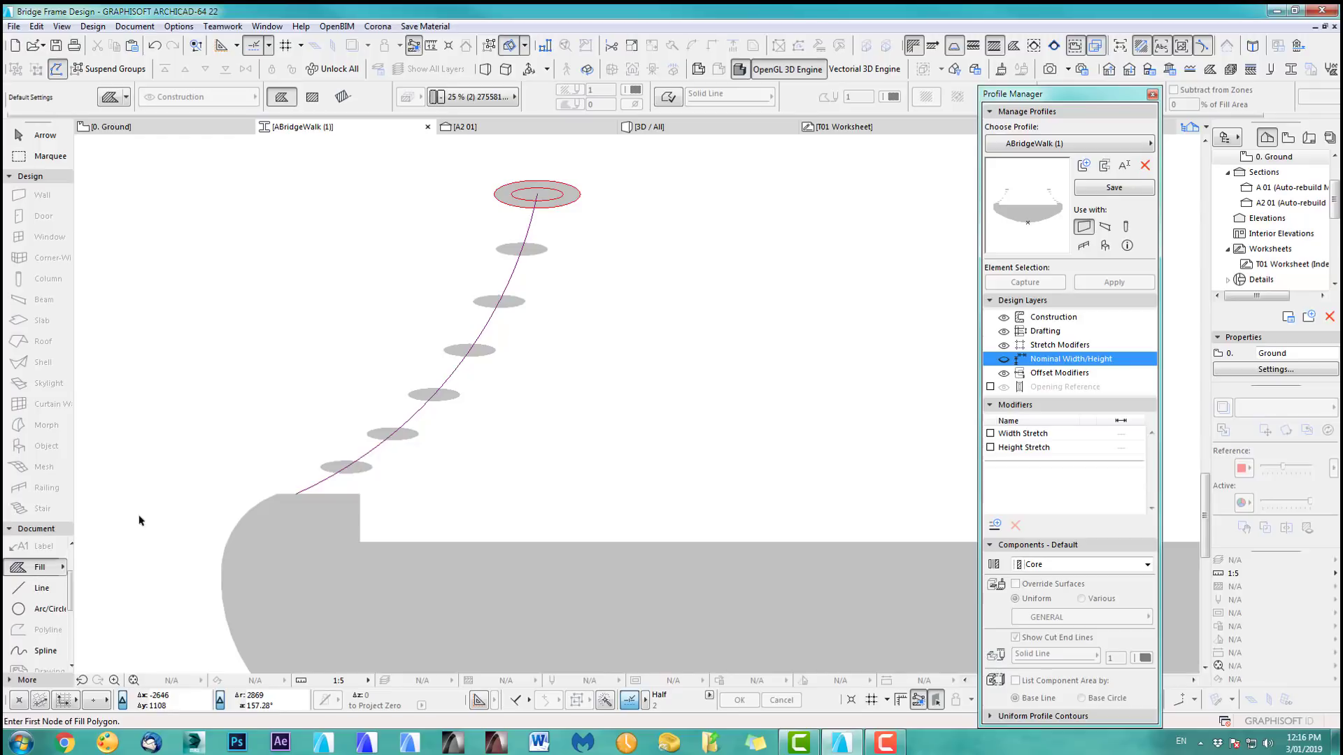
pyautogui.scroll(5, 535, 196)
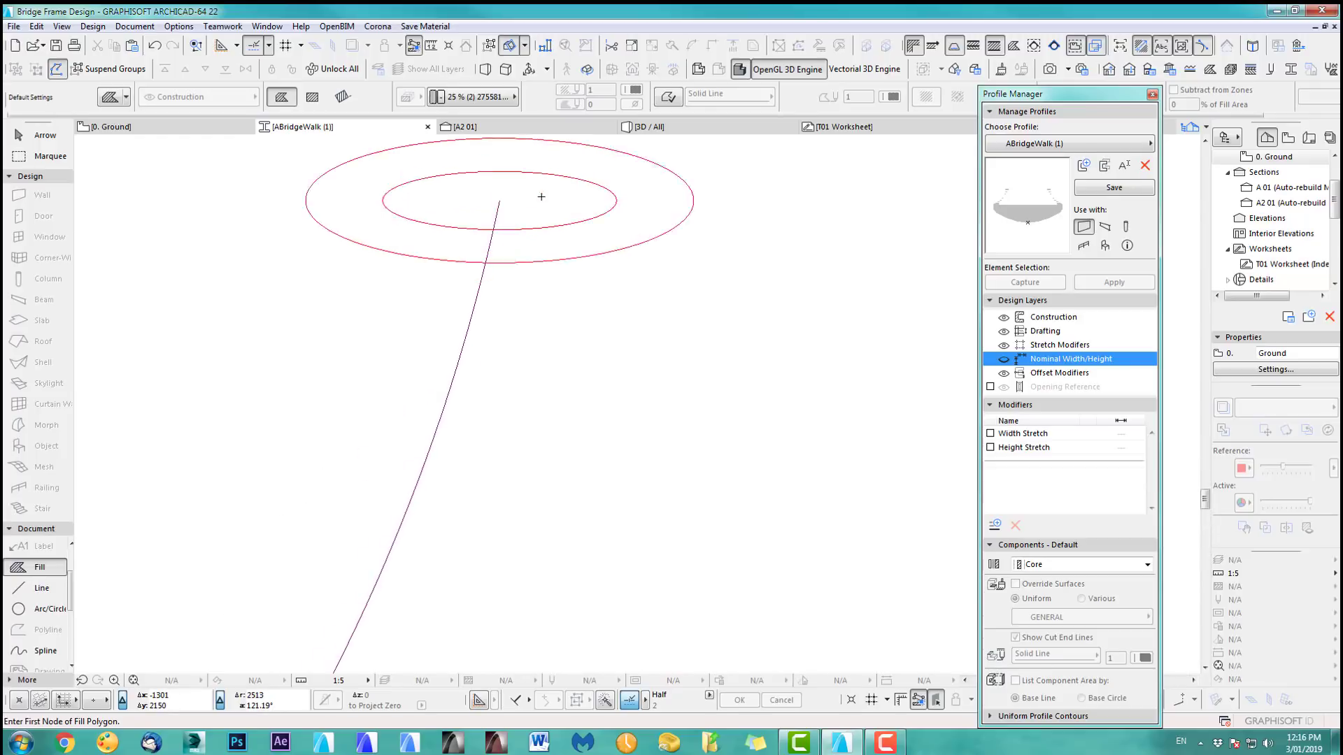
pyautogui.click(494, 198)
pyautogui.scroll(4, 504, 231)
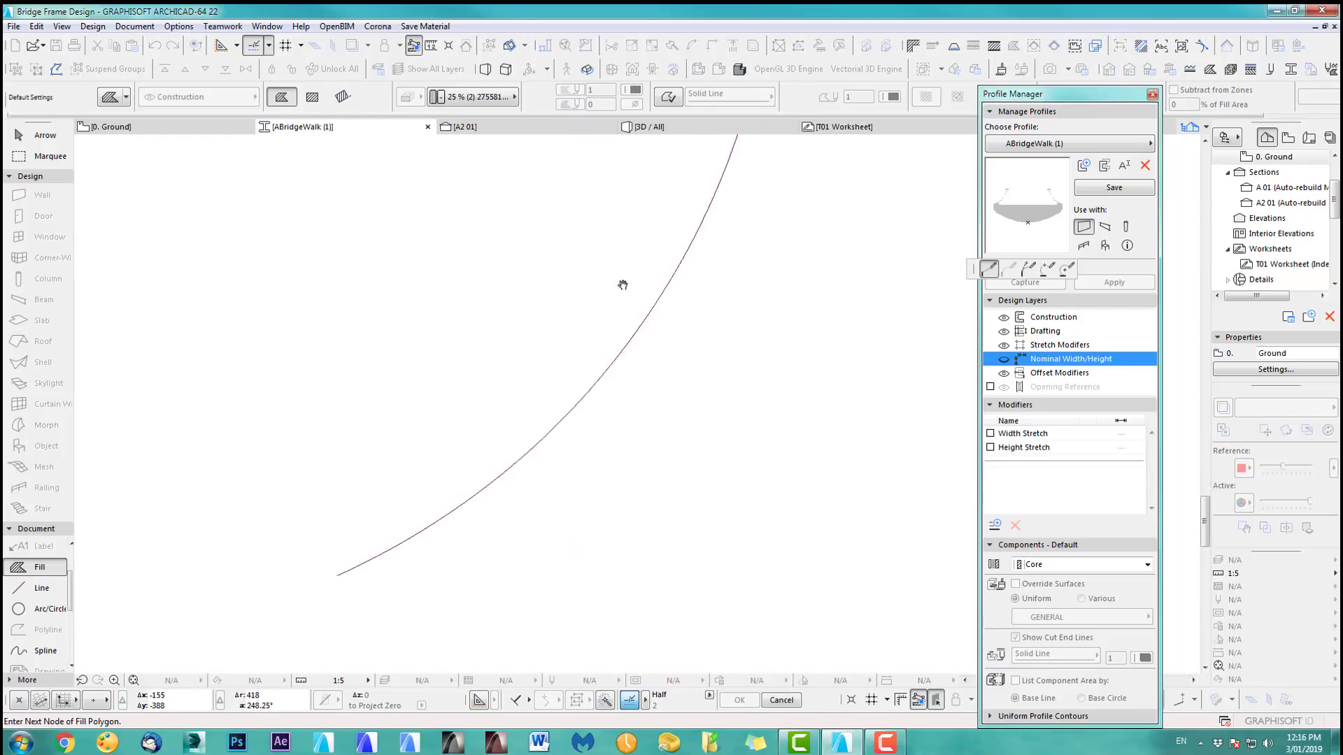
pyautogui.moveTo(522, 415); pyautogui.dragTo(564, 403, button='middle')
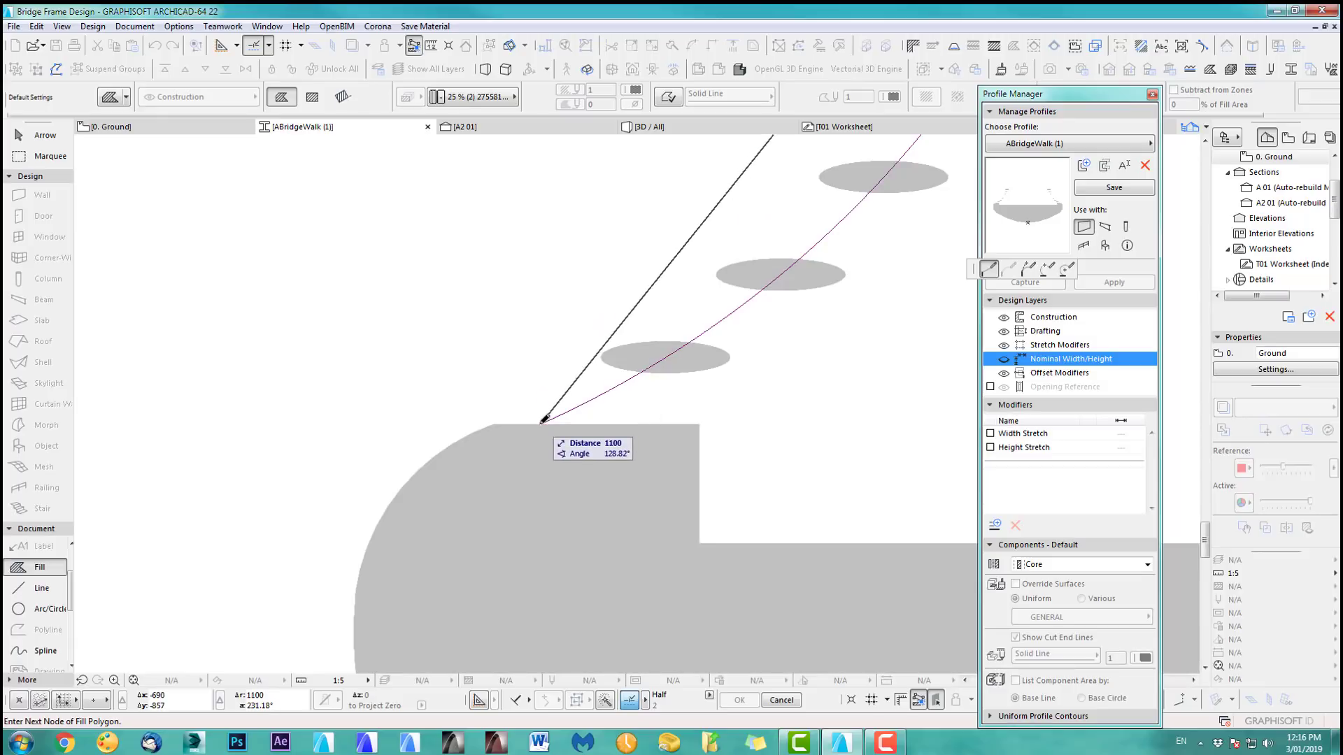
pyautogui.click(543, 421)
pyautogui.press('x')
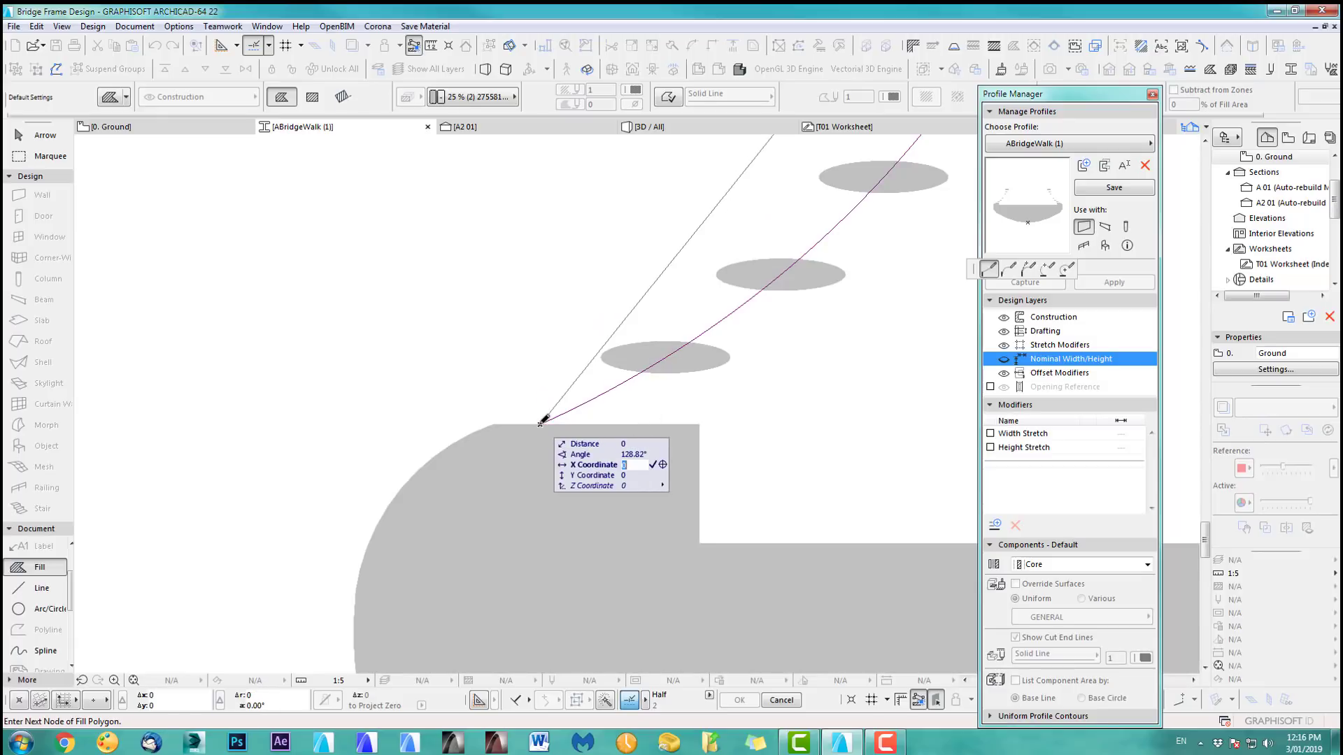
pyautogui.press('Return')
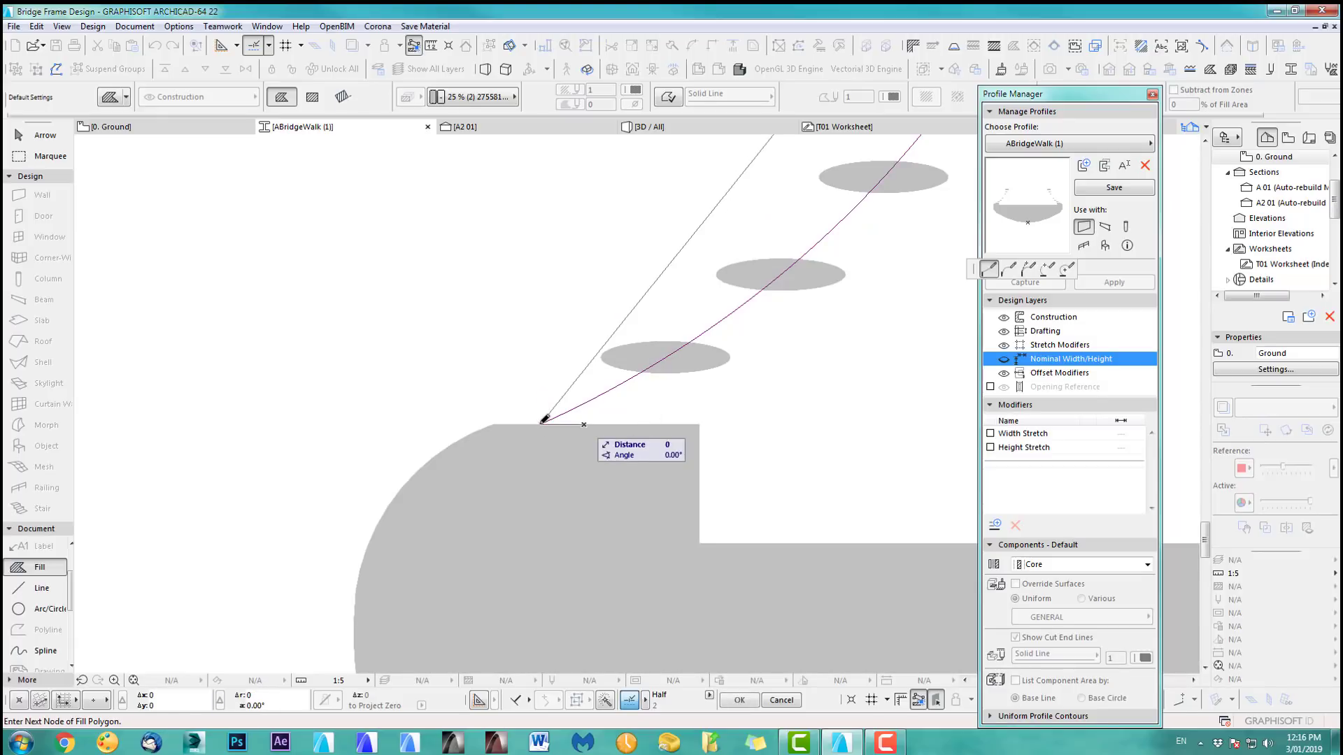
# Step: Add a fill node 50 mm horizontally from the left handrail's centre and close the polygon at its starting point
pyautogui.scroll(-3, 638, 365)
pyautogui.moveTo(752, 323); pyautogui.dragTo(546, 549, button='middle')
pyautogui.moveTo(673, 334); pyautogui.dragTo(634, 418, button='middle')
pyautogui.scroll(1, 638, 405)
pyautogui.scroll(5, 635, 419)
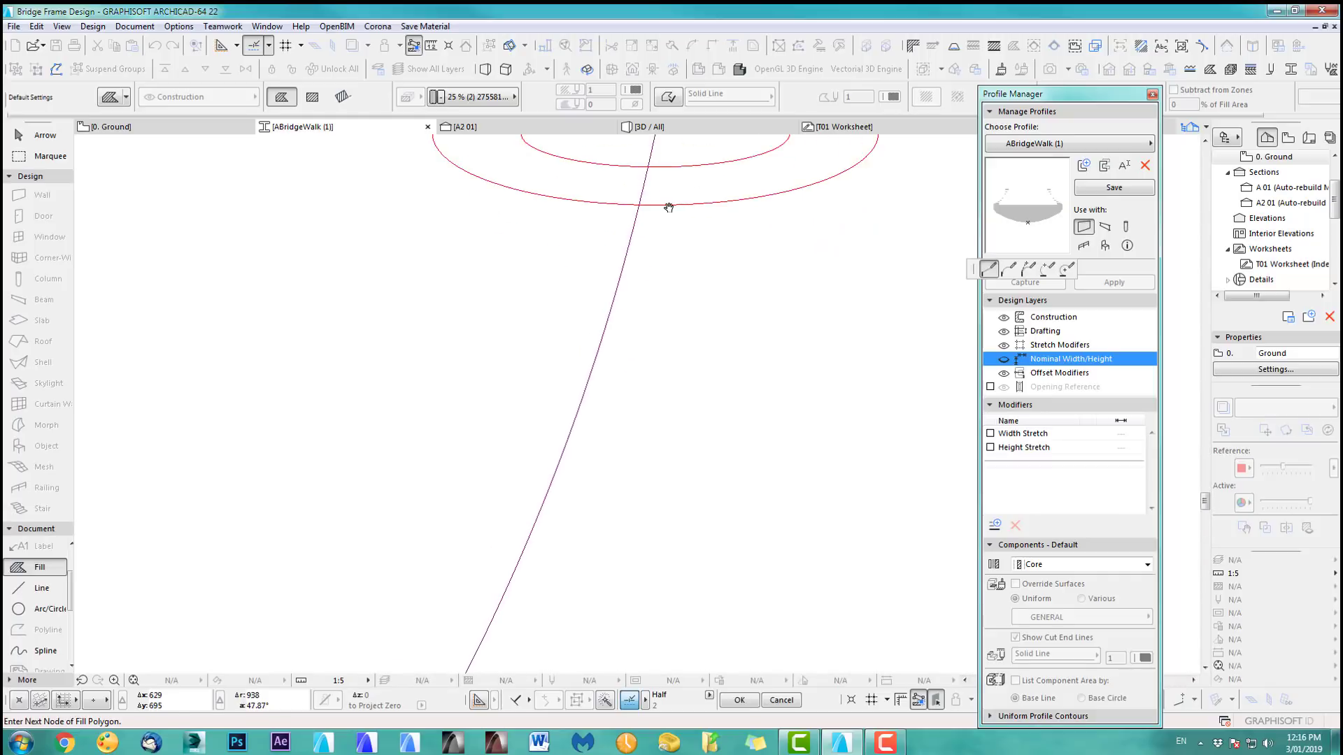
pyautogui.moveTo(669, 207); pyautogui.dragTo(630, 381, button='middle')
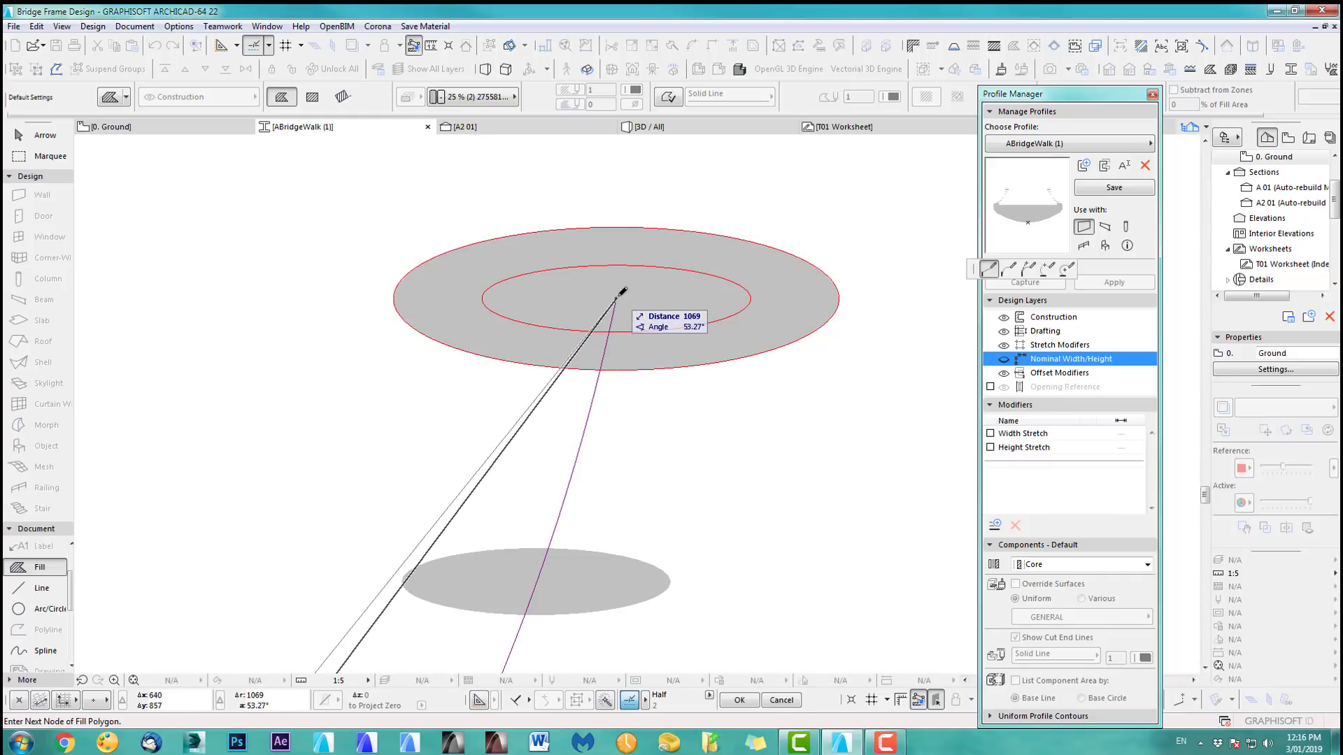
pyautogui.write('x')
pyautogui.write('50')
pyautogui.press('Return')
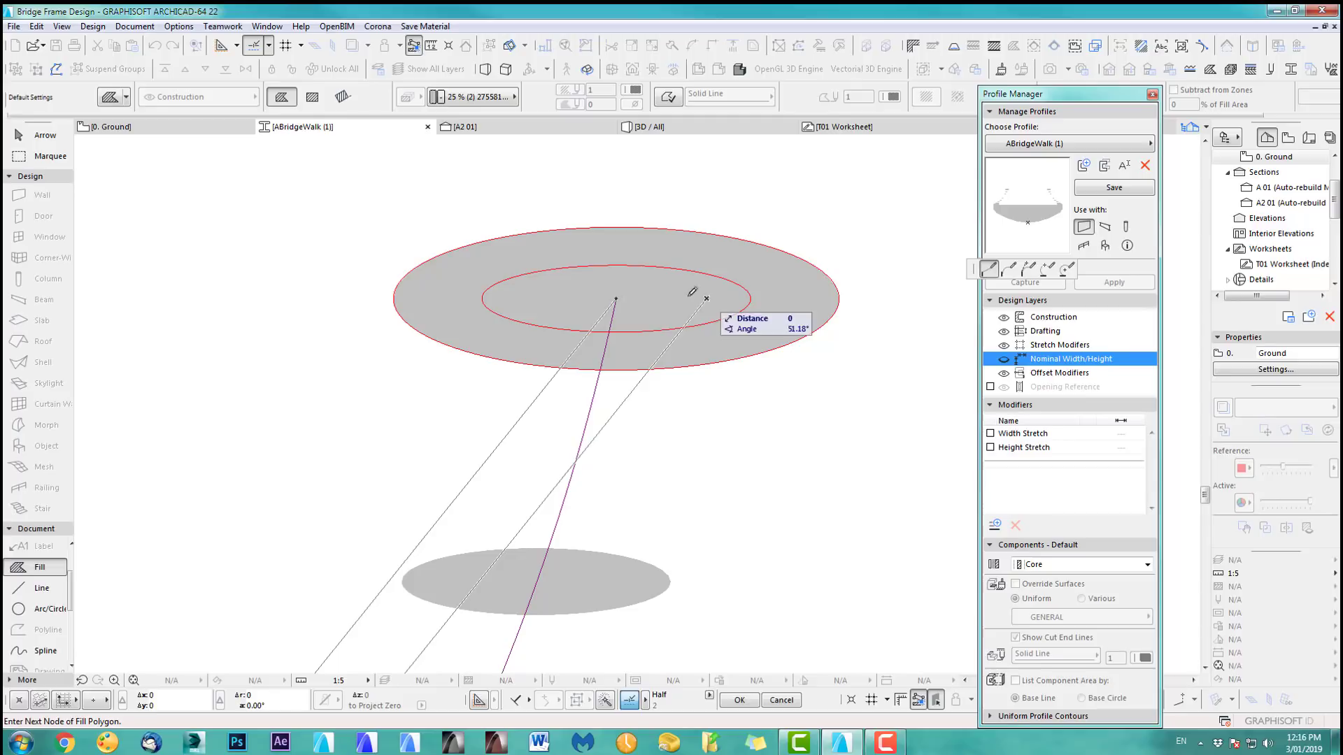
pyautogui.click(615, 298)
# Step: Bend both long edges of the new fill strip into arcs that follow the left railing guide curve
pyautogui.scroll(-3, 659, 409)
pyautogui.moveTo(665, 447); pyautogui.dragTo(736, 321, button='middle')
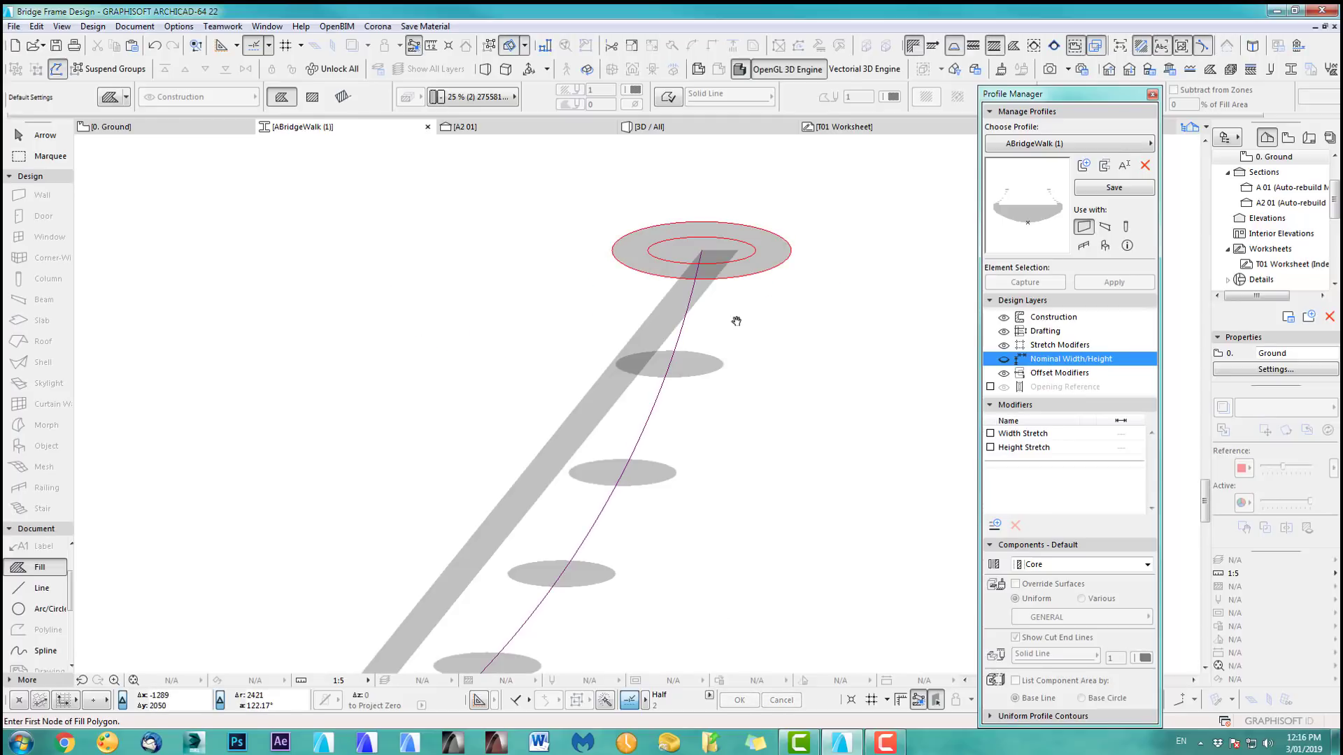
pyautogui.scroll(-2, 692, 384)
pyautogui.moveTo(651, 459); pyautogui.dragTo(699, 375, button='middle')
pyautogui.scroll(2, 714, 316)
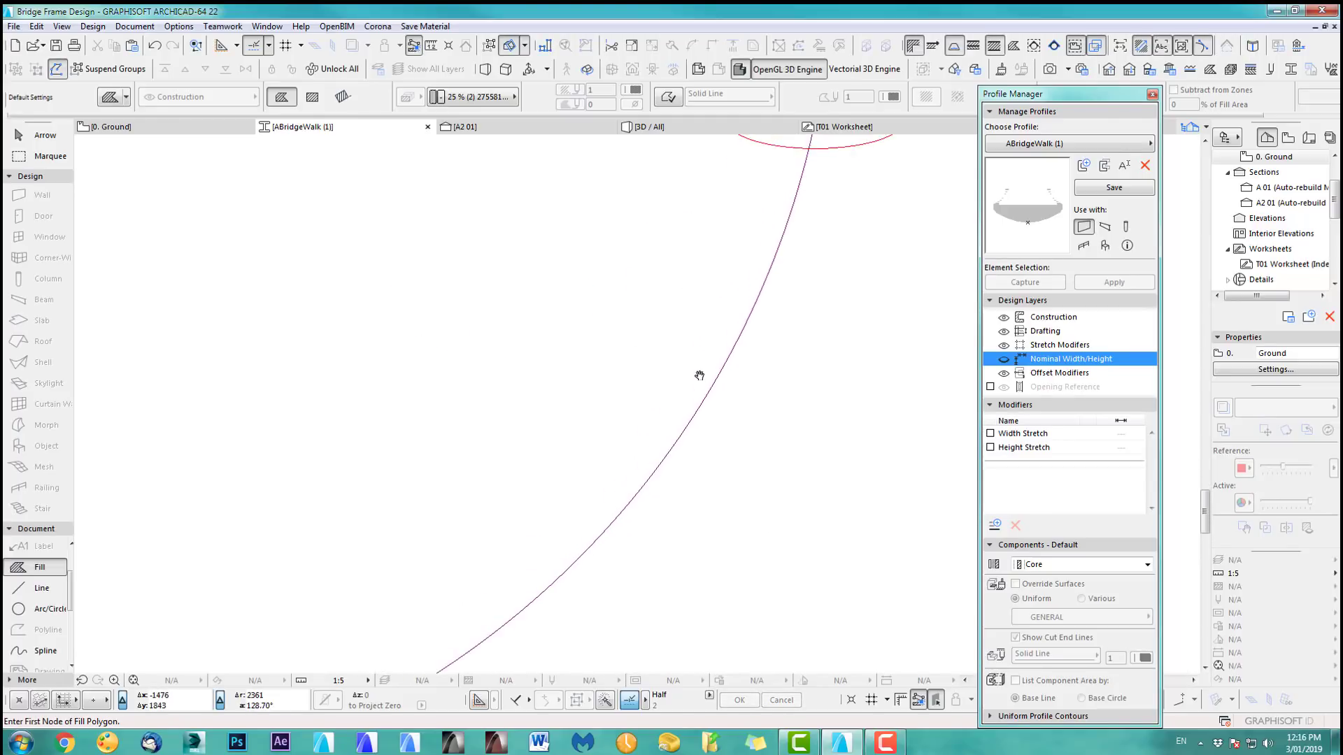
pyautogui.keyDown('shift'); pyautogui.click(634, 395); pyautogui.keyUp('shift')
pyautogui.click(632, 394)
pyautogui.click(712, 308)
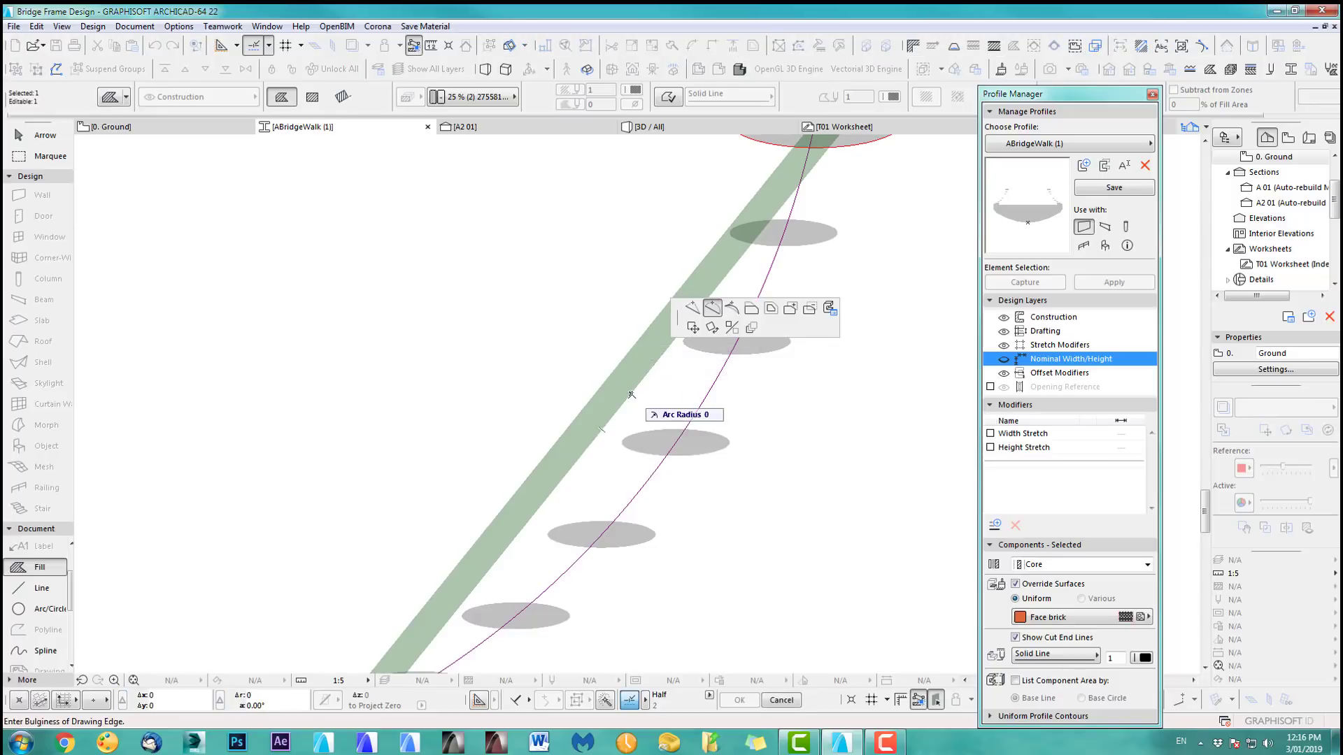
pyautogui.click(698, 446)
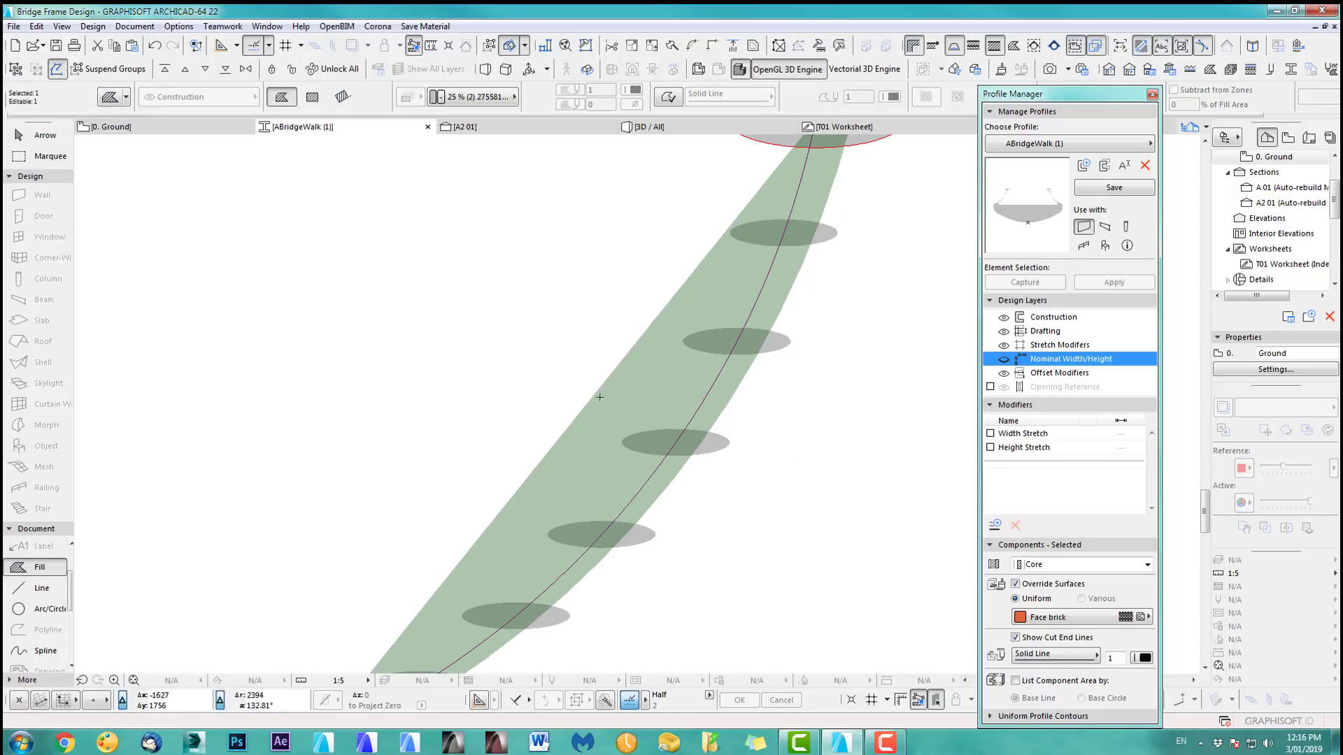
pyautogui.click(598, 395)
pyautogui.click(665, 436)
# Step: Move the curved strip 25 mm horizontally toward the deck's outer edge, so its foot is centred on the guide curve's end
pyautogui.scroll(-2, 693, 470)
pyautogui.moveTo(736, 419); pyautogui.dragTo(735, 392, button='middle')
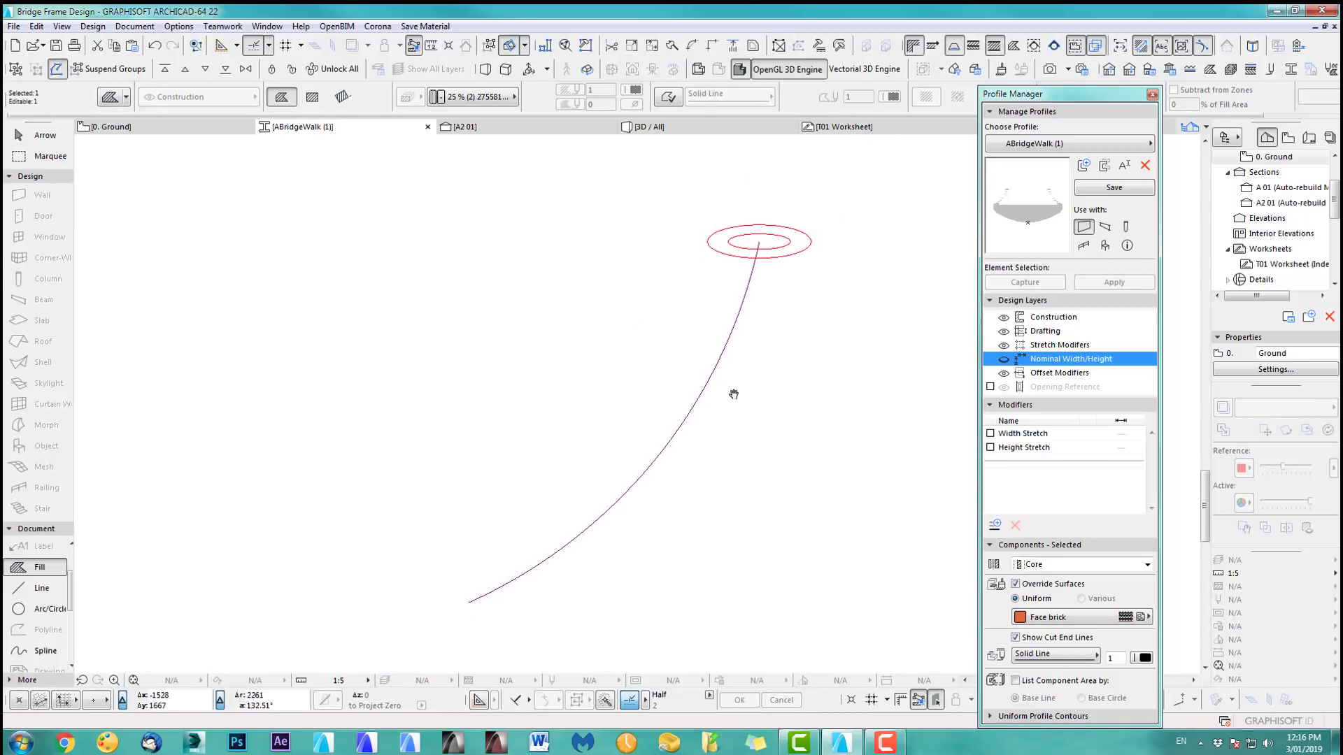
pyautogui.scroll(5, 765, 252)
pyautogui.scroll(-2, 742, 262)
pyautogui.scroll(3, 658, 544)
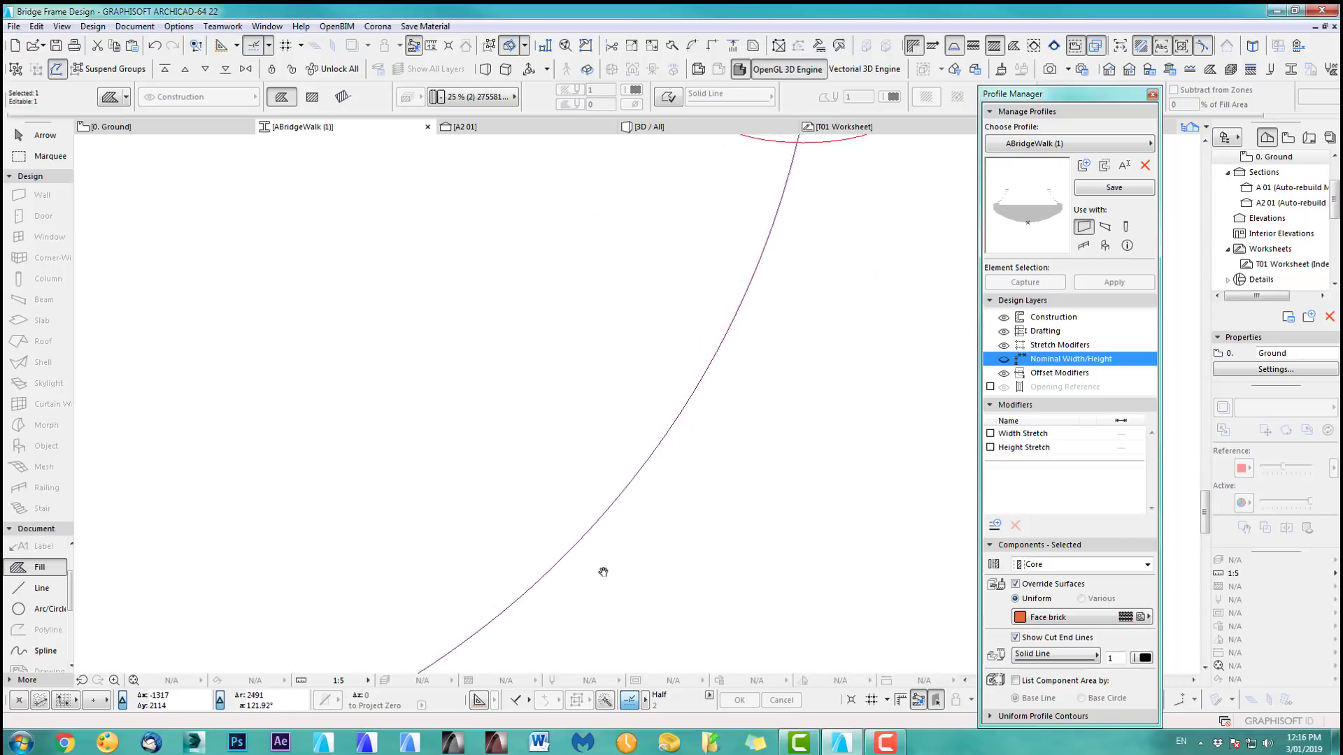
pyautogui.scroll(3, 414, 622)
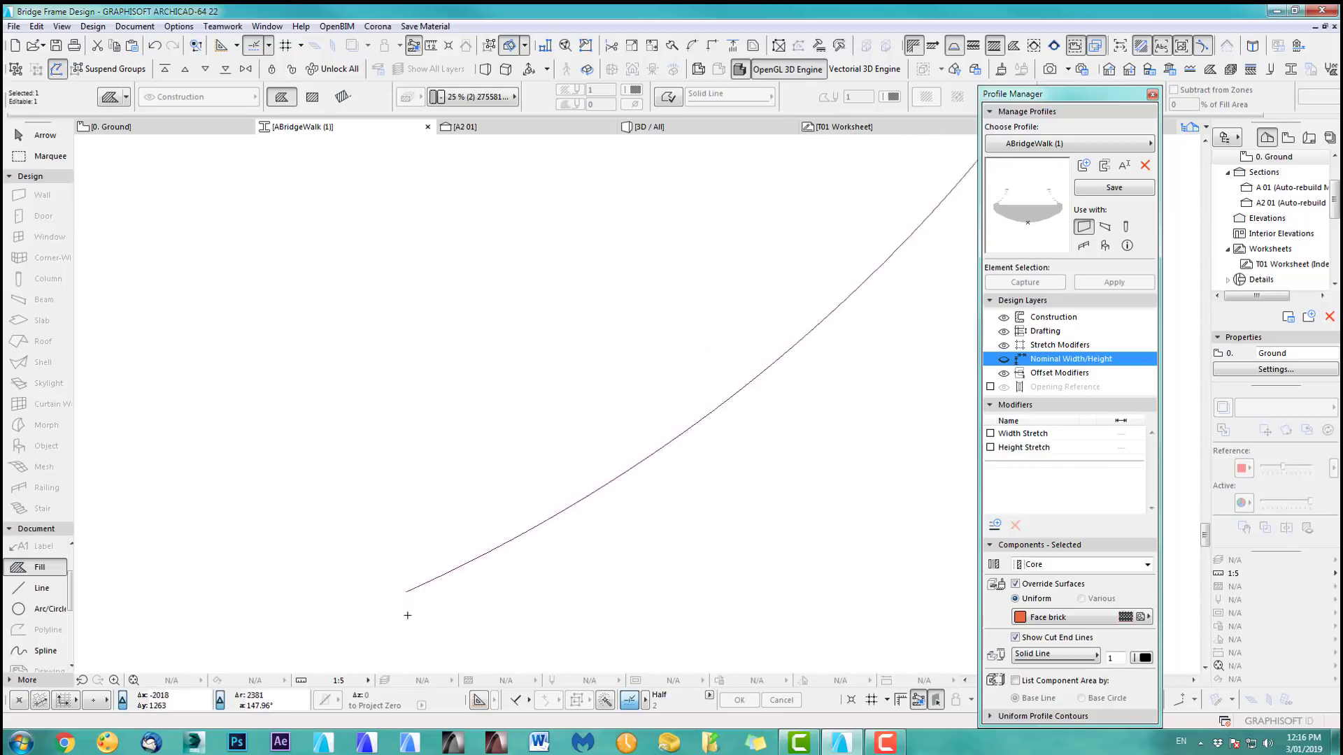
pyautogui.hotkey('ctrl', 'd')
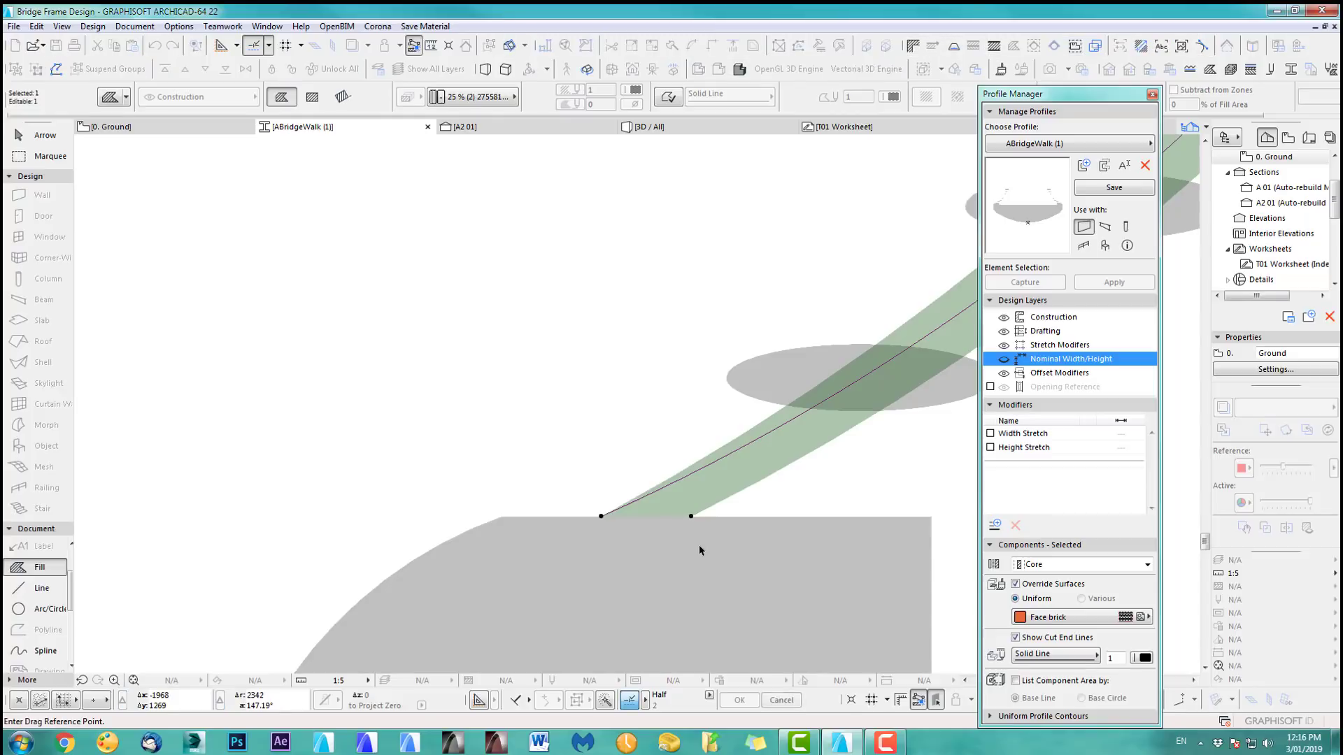
pyautogui.click(648, 517)
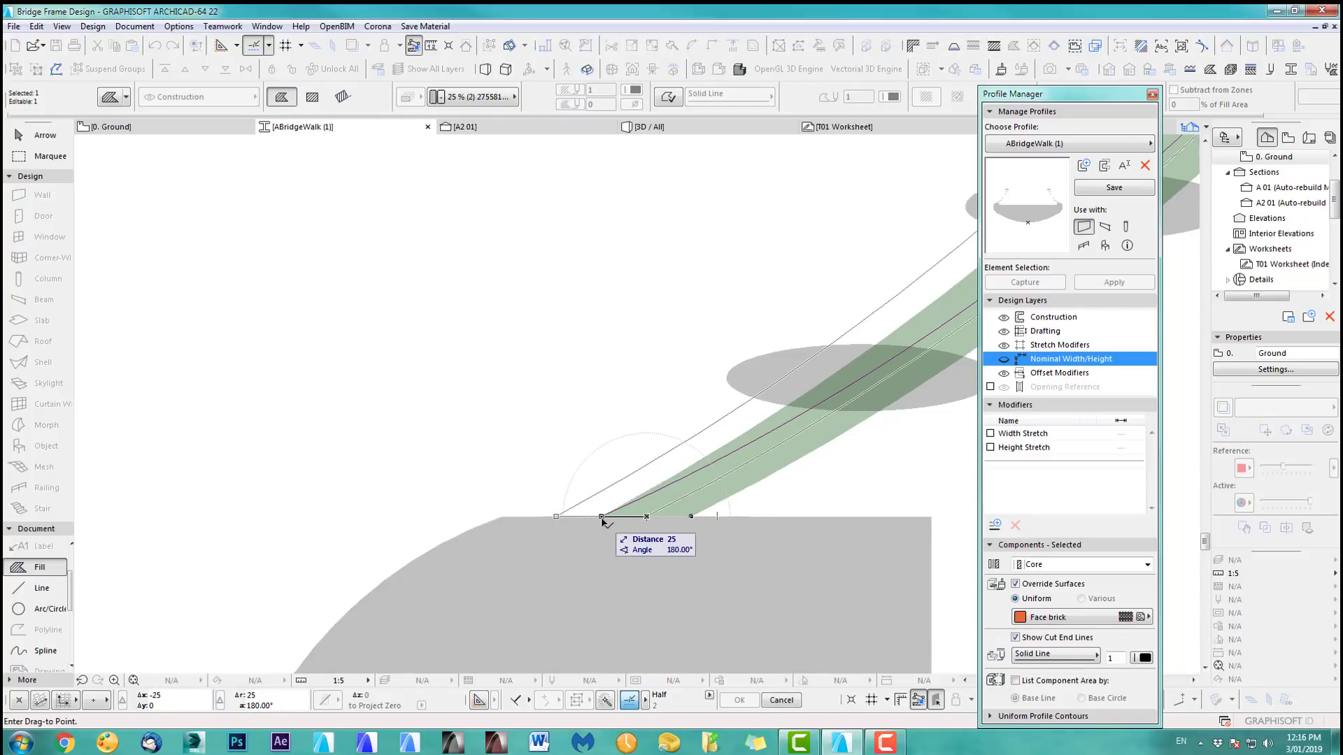
pyautogui.click(600, 517)
# Step: Adjust the curvature of the strip's inner and outer long edges around the guide curve, giving the outer edge a radius of about 1211
pyautogui.scroll(-1, 768, 409)
pyautogui.moveTo(768, 409); pyautogui.dragTo(536, 551, button='middle')
pyautogui.scroll(-1, 809, 382)
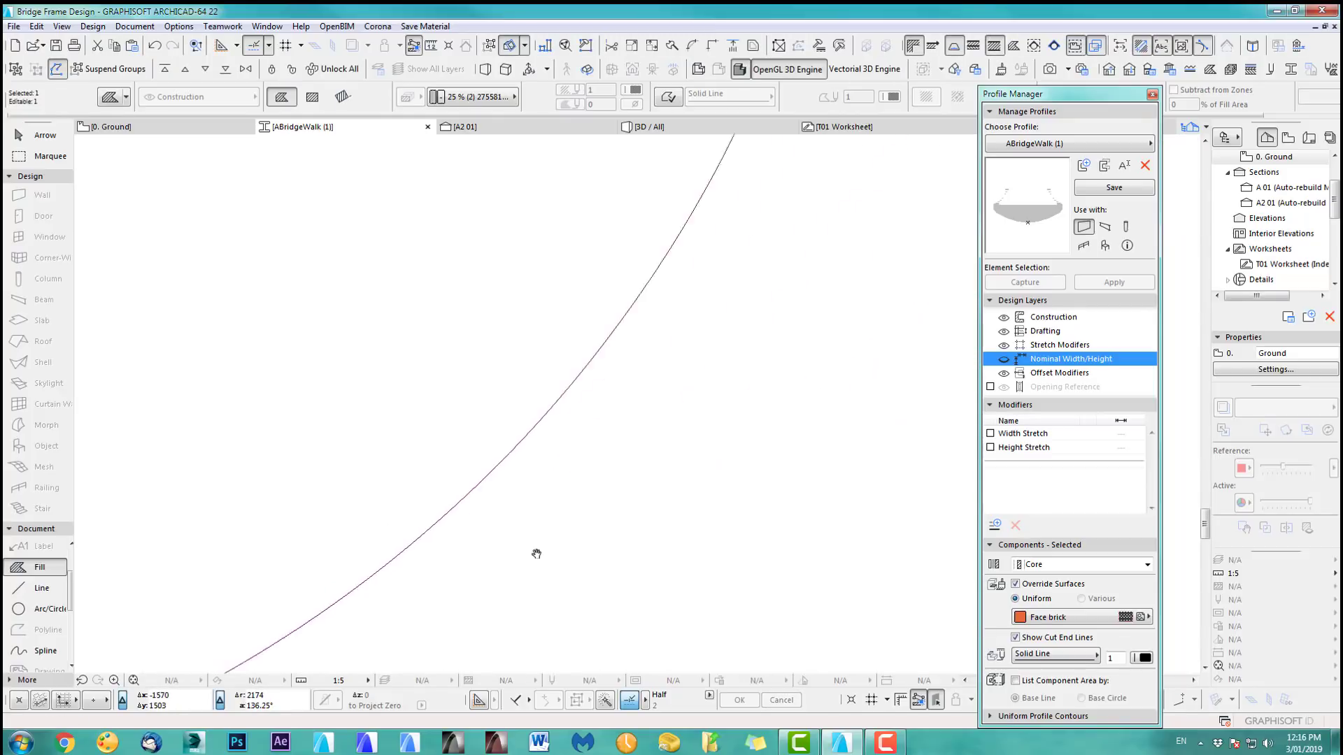
pyautogui.scroll(-2, 537, 552)
pyautogui.moveTo(706, 364); pyautogui.dragTo(641, 537, button='middle')
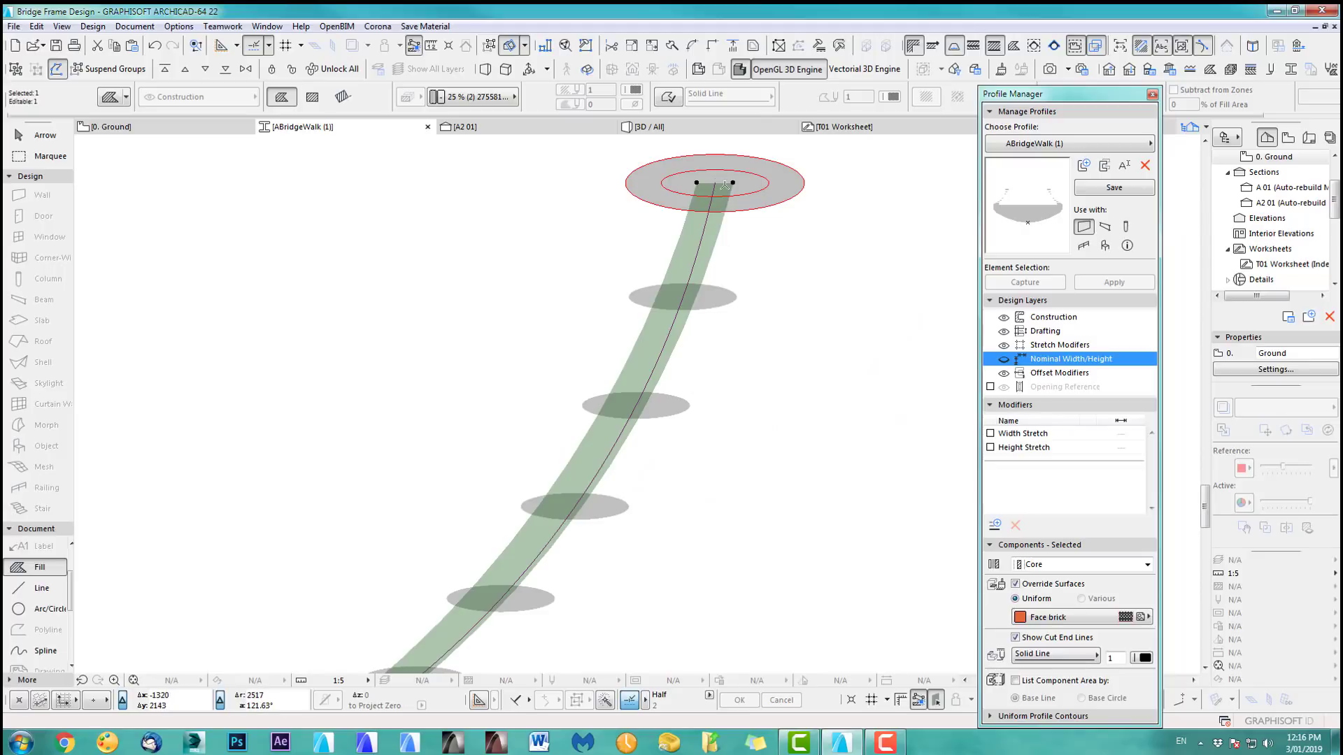
pyautogui.moveTo(695, 420); pyautogui.dragTo(752, 273, button='middle')
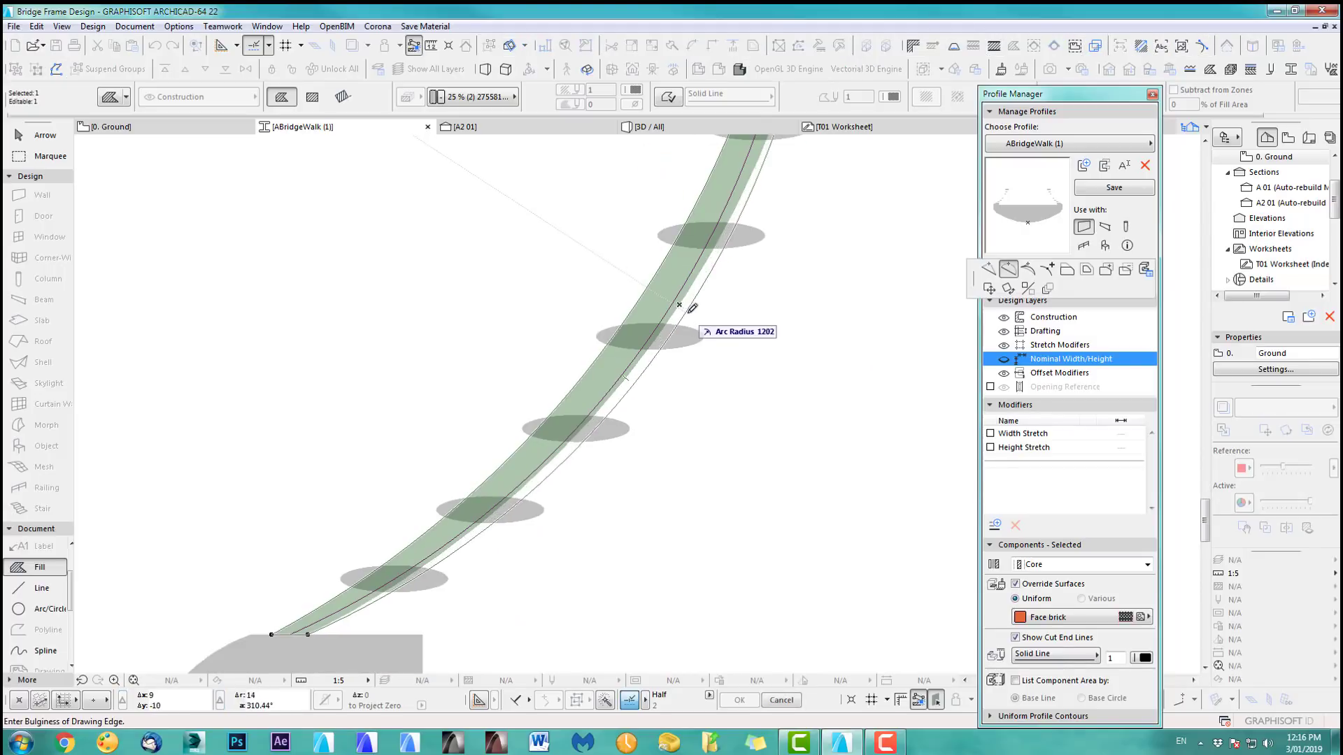
pyautogui.click(675, 321)
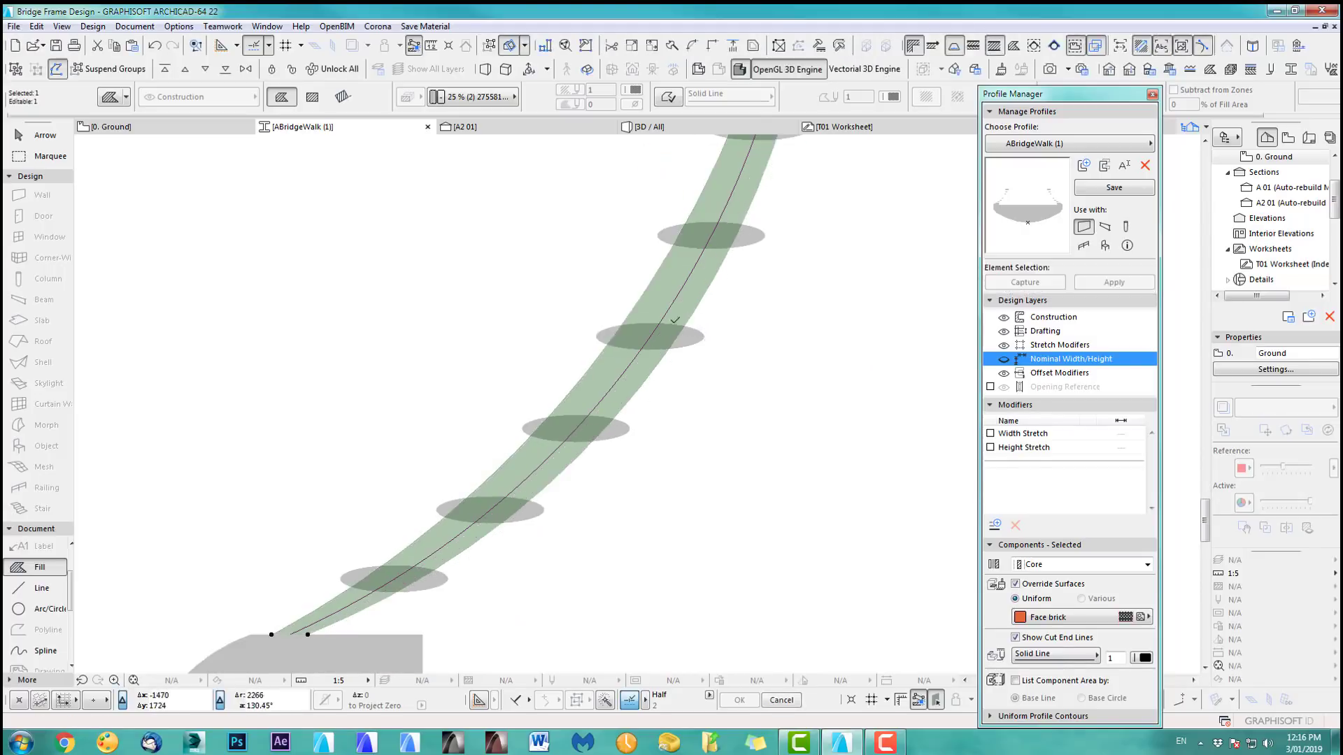
pyautogui.click(636, 310)
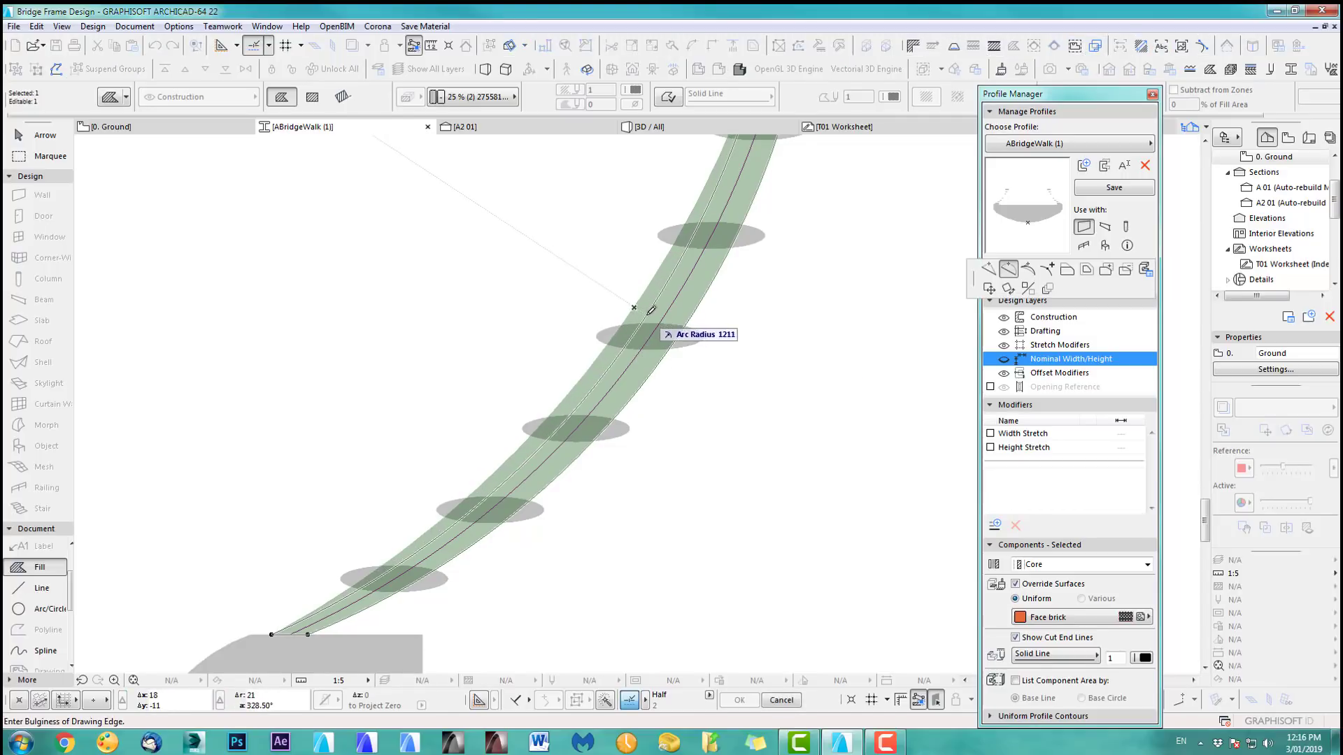
pyautogui.click(648, 312)
# Step: Refine the curvature of the strip's inner long edge to an arc radius of about 1190
pyautogui.scroll(-3, 693, 447)
pyautogui.scroll(2, 687, 505)
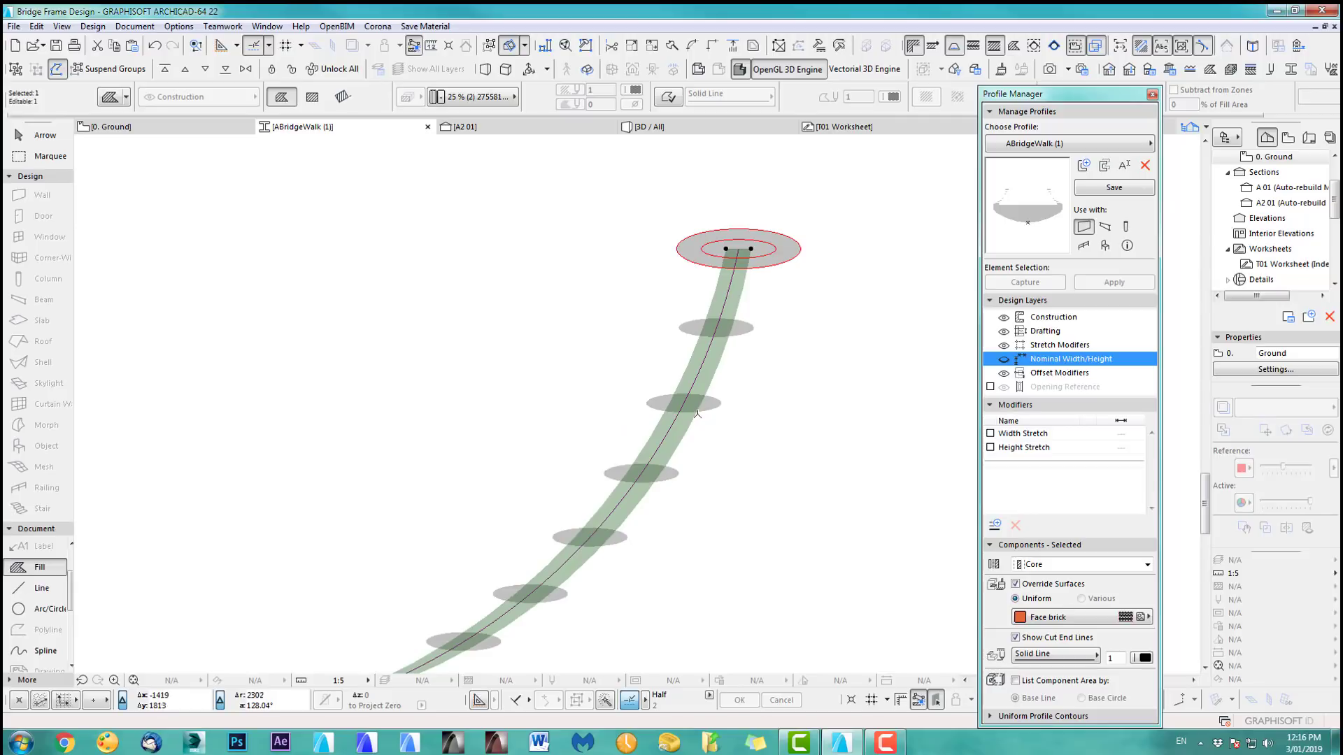
pyautogui.click(687, 429)
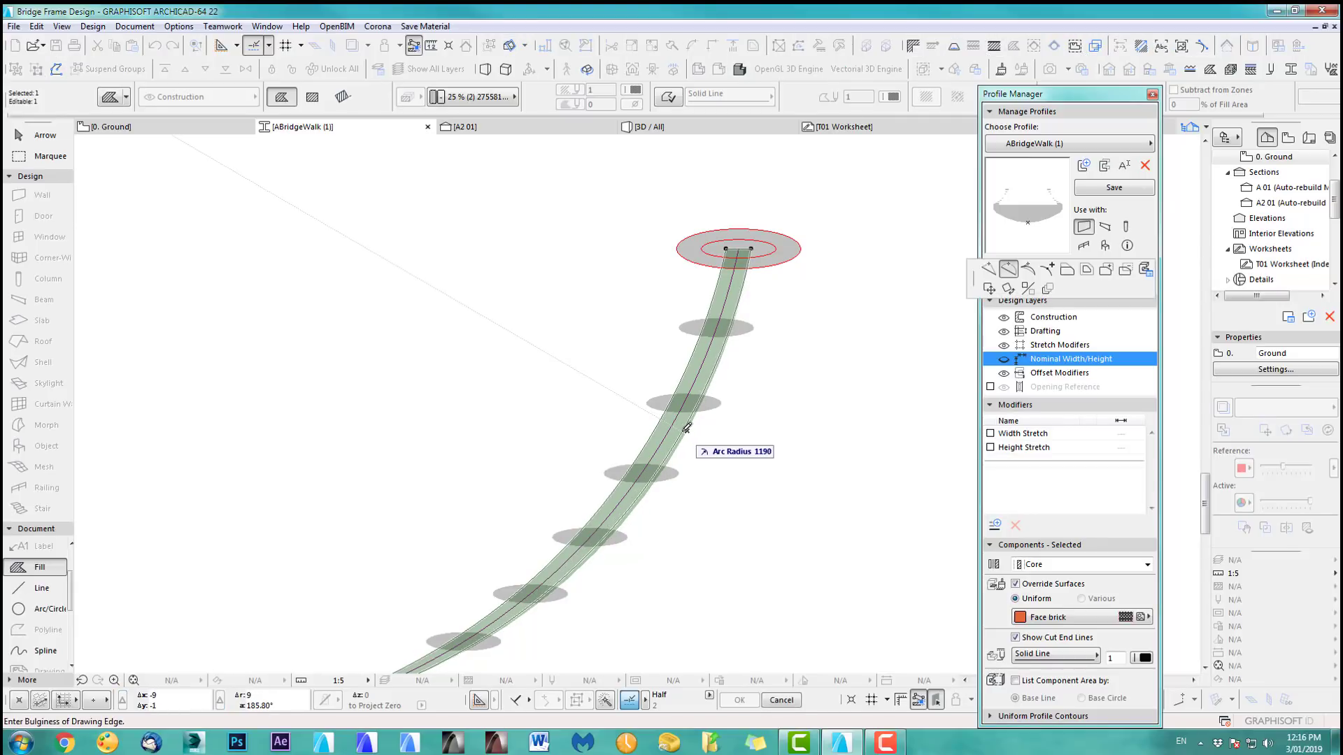
pyautogui.click(686, 428)
# Step: Widen the strip's foot by moving its inner bottom node a little further inward along the deck top
pyautogui.scroll(-2, 715, 432)
pyautogui.moveTo(714, 433); pyautogui.dragTo(673, 397, button='middle')
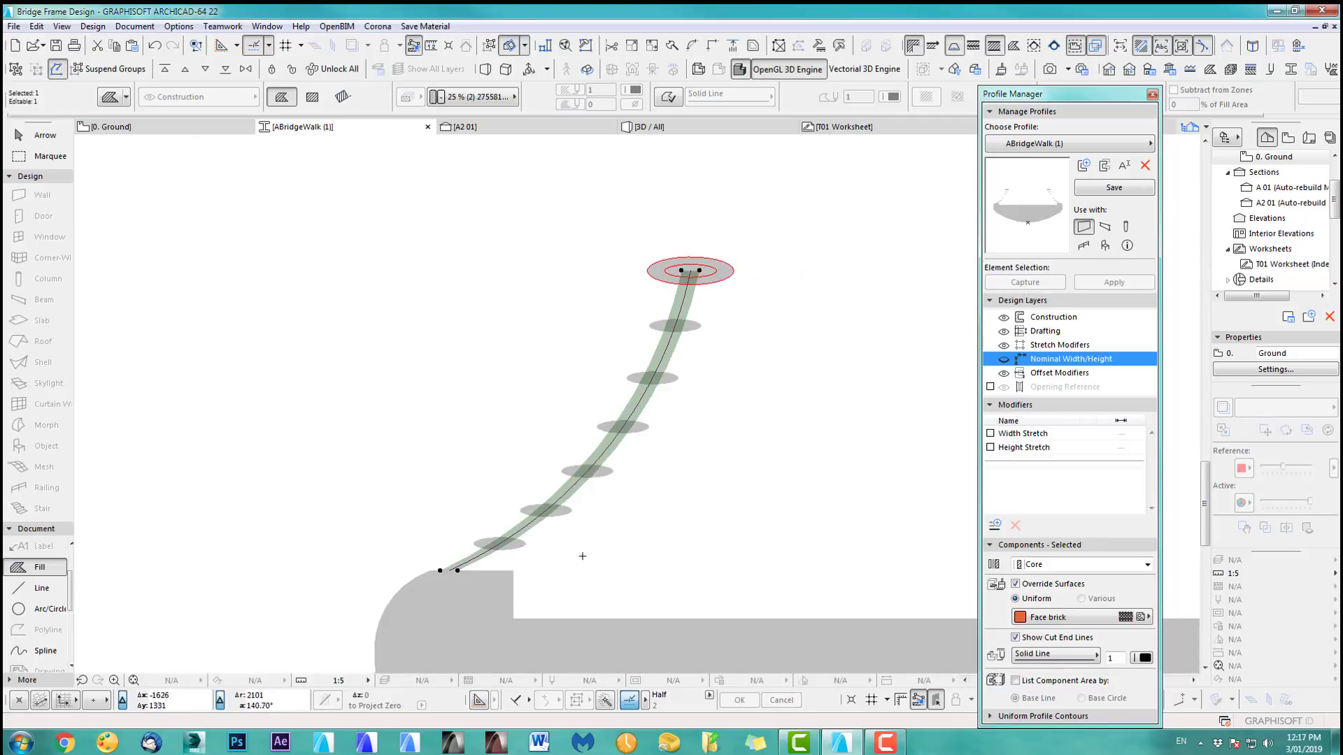
pyautogui.scroll(5, 478, 569)
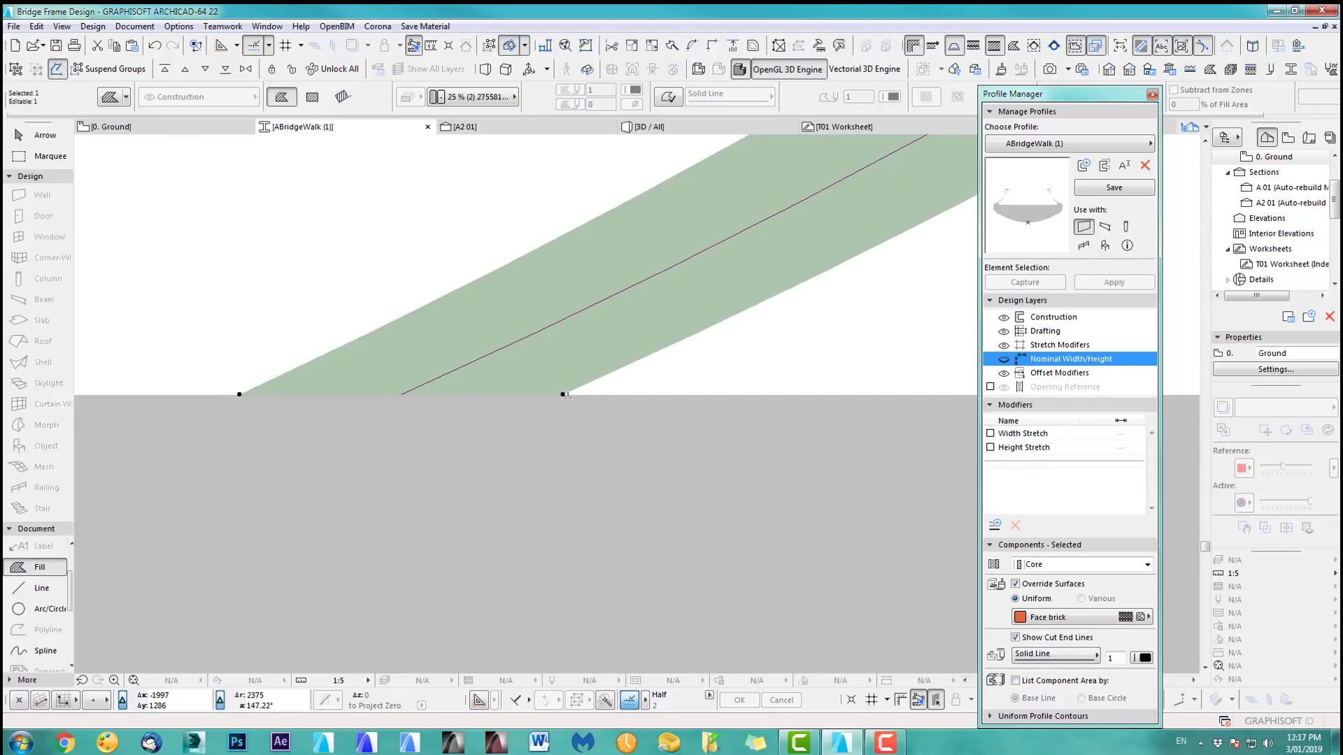
pyautogui.click(563, 394)
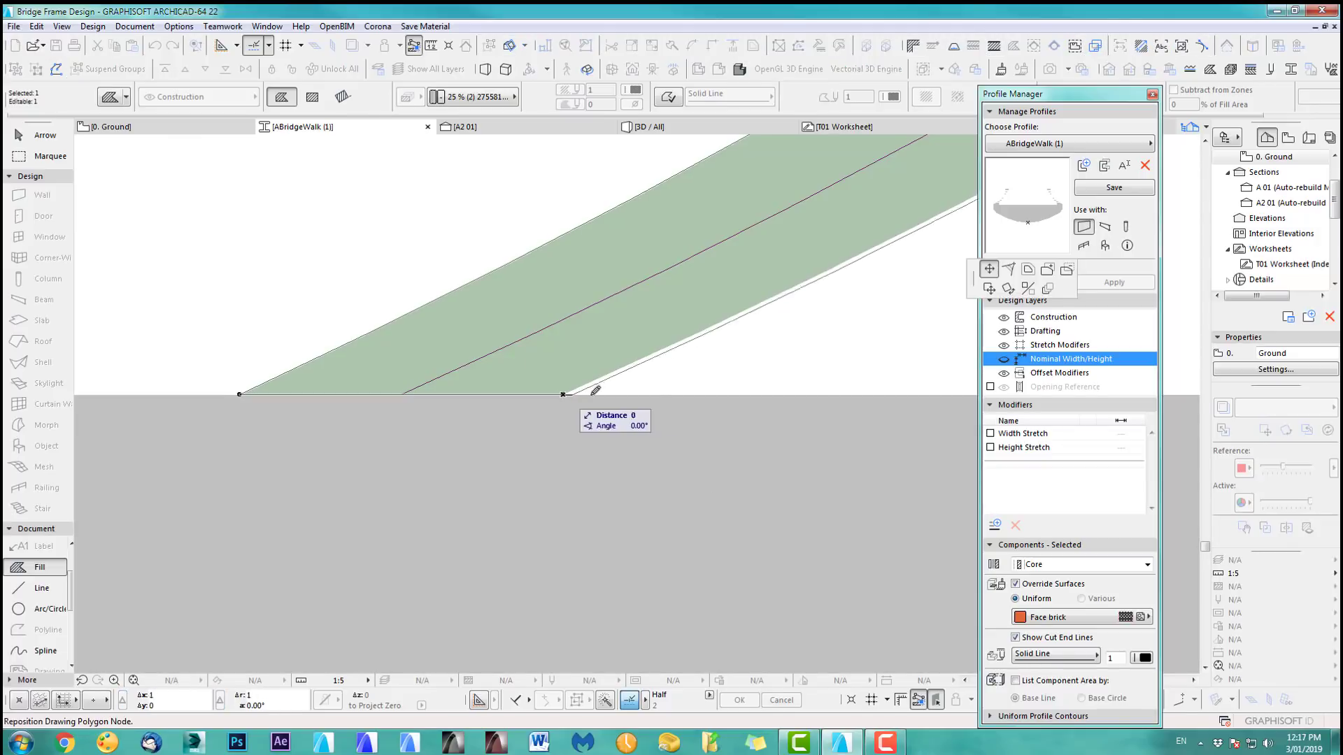
pyautogui.click(627, 393)
# Step: Mirror a copy of the curved strip to the opposite side across the profile's vertical centreline
pyautogui.scroll(-5, 393, 410)
pyautogui.scroll(-5, 586, 394)
pyautogui.moveTo(608, 337); pyautogui.dragTo(510, 543, button='middle')
pyautogui.moveTo(653, 434); pyautogui.dragTo(653, 353, button='middle')
pyautogui.scroll(2, 601, 395)
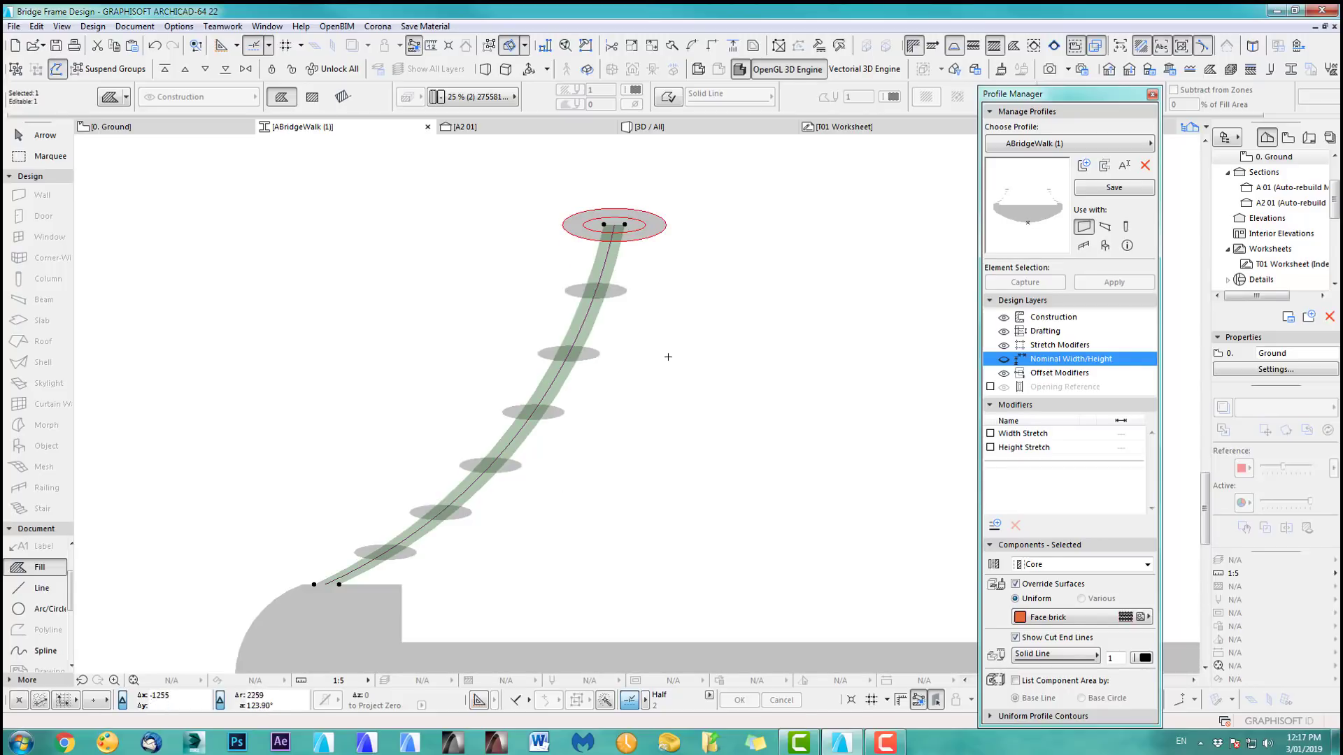
pyautogui.scroll(-4, 578, 363)
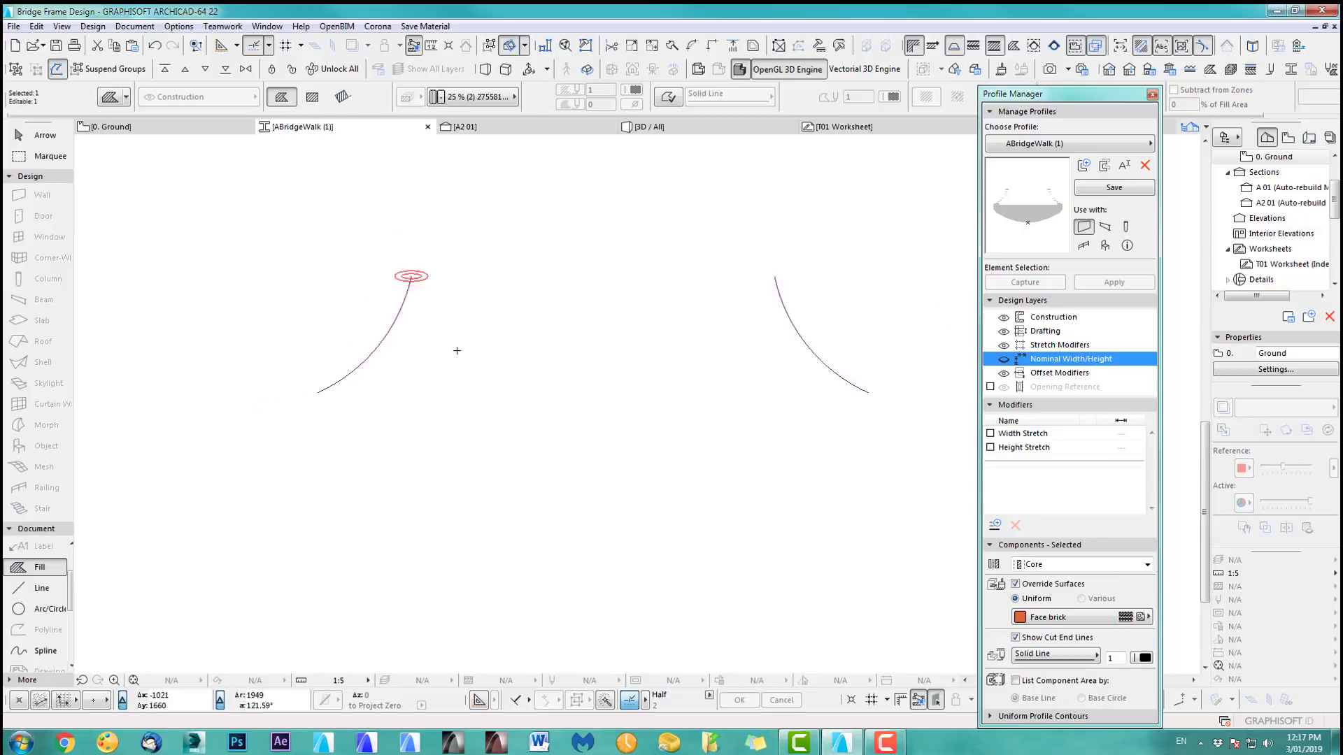
pyautogui.click(60, 27)
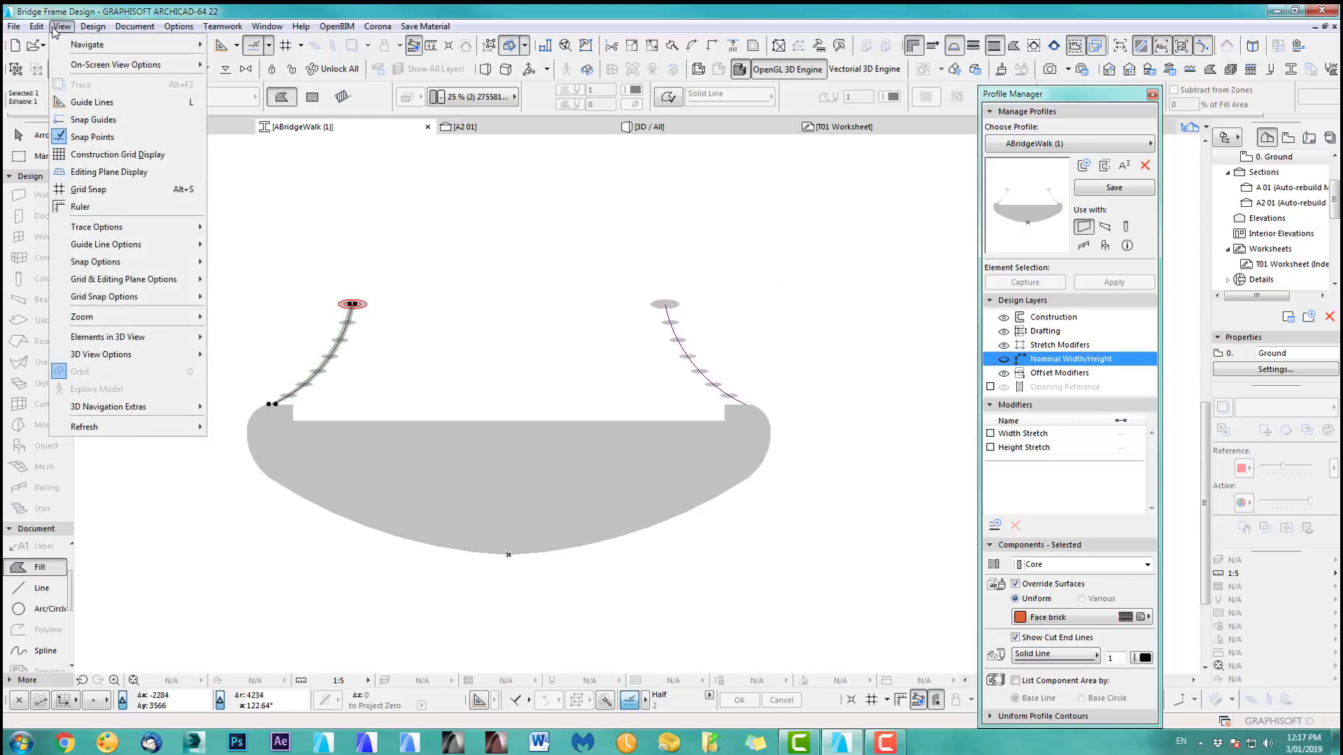
pyautogui.moveTo(36, 27)
pyautogui.moveTo(84, 265)
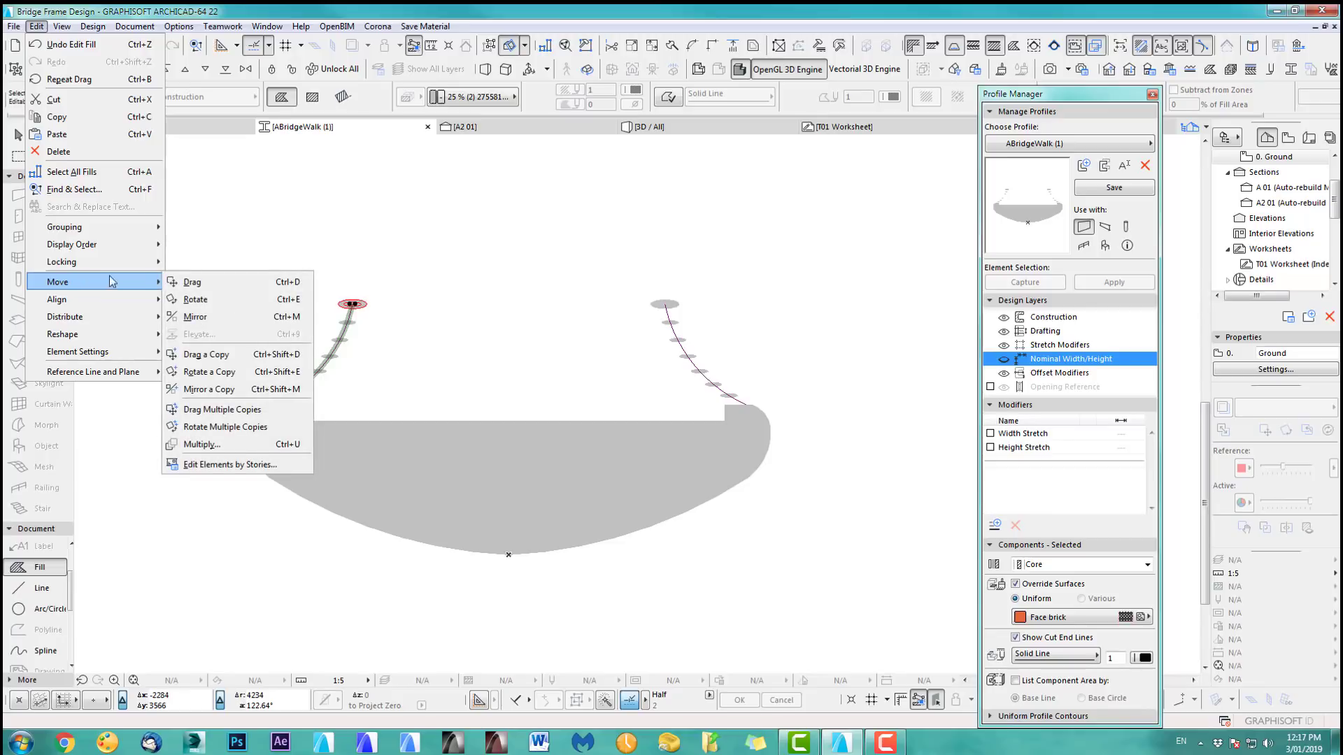
pyautogui.click(219, 390)
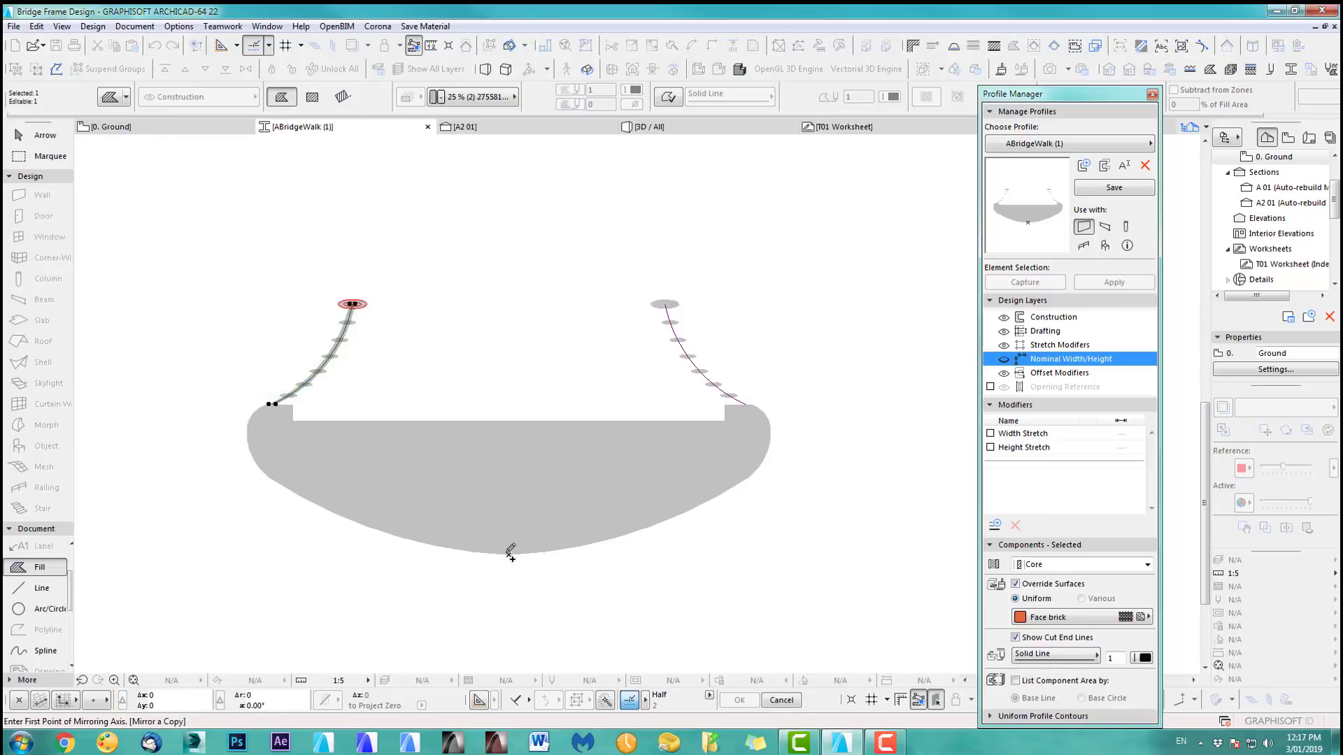
pyautogui.click(510, 554)
pyautogui.click(507, 419)
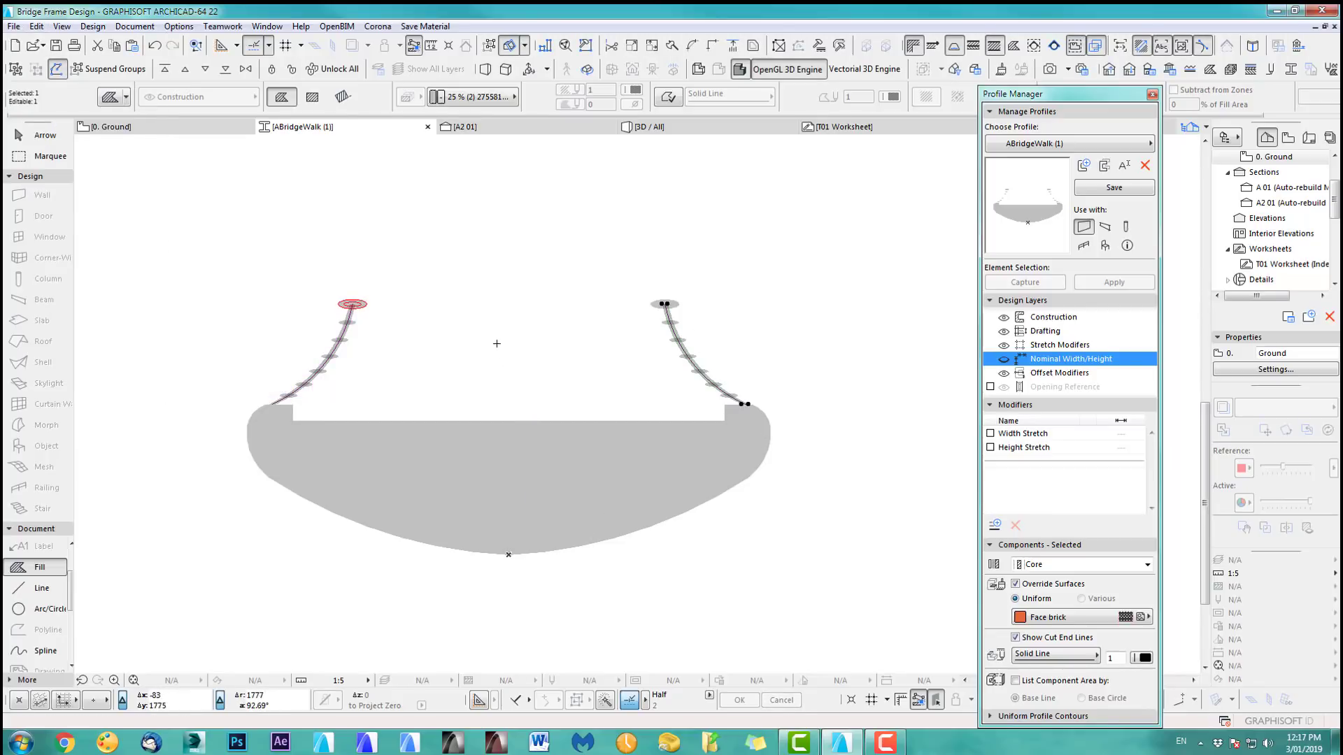
pyautogui.press('Escape')
# Step: Delete the solid walkway deck fill from the ABridgeWalk (1) profile
pyautogui.click(51, 135)
pyautogui.moveTo(356, 608); pyautogui.dragTo(526, 380)
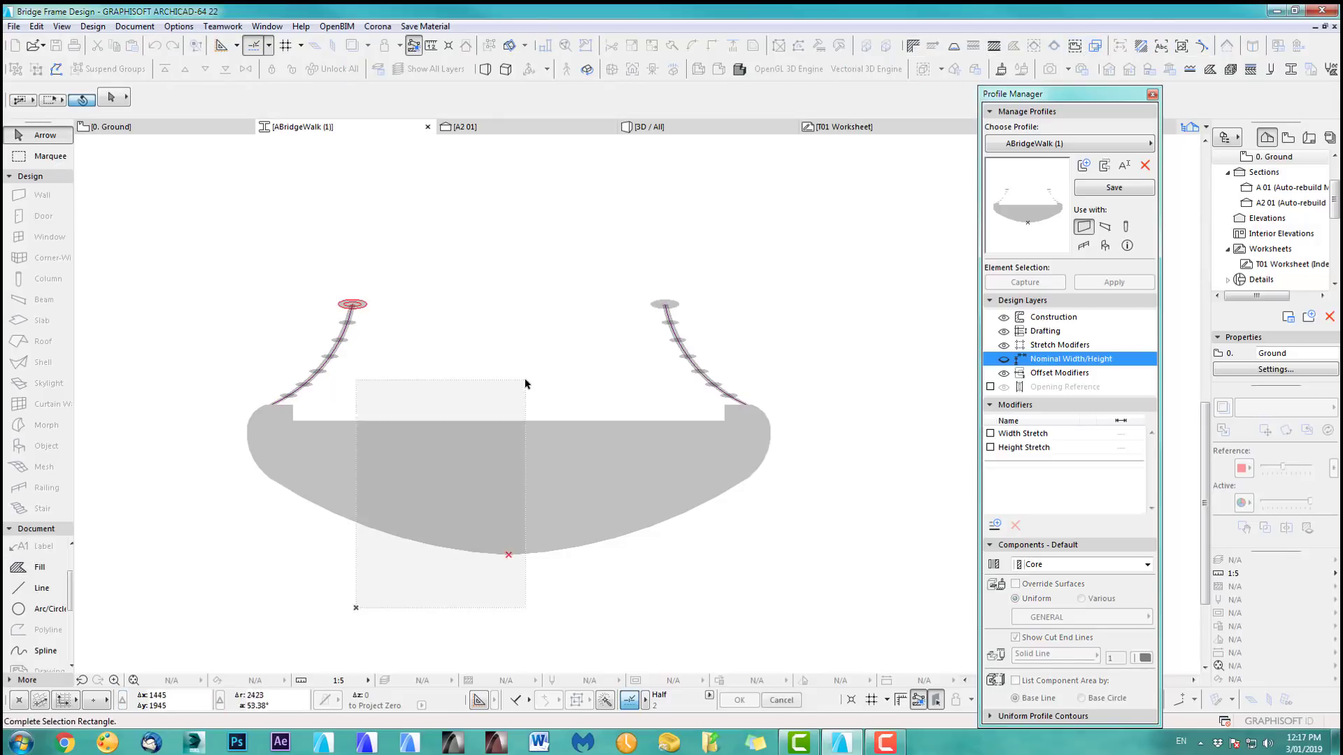
pyautogui.click(526, 381)
pyautogui.press('Delete')
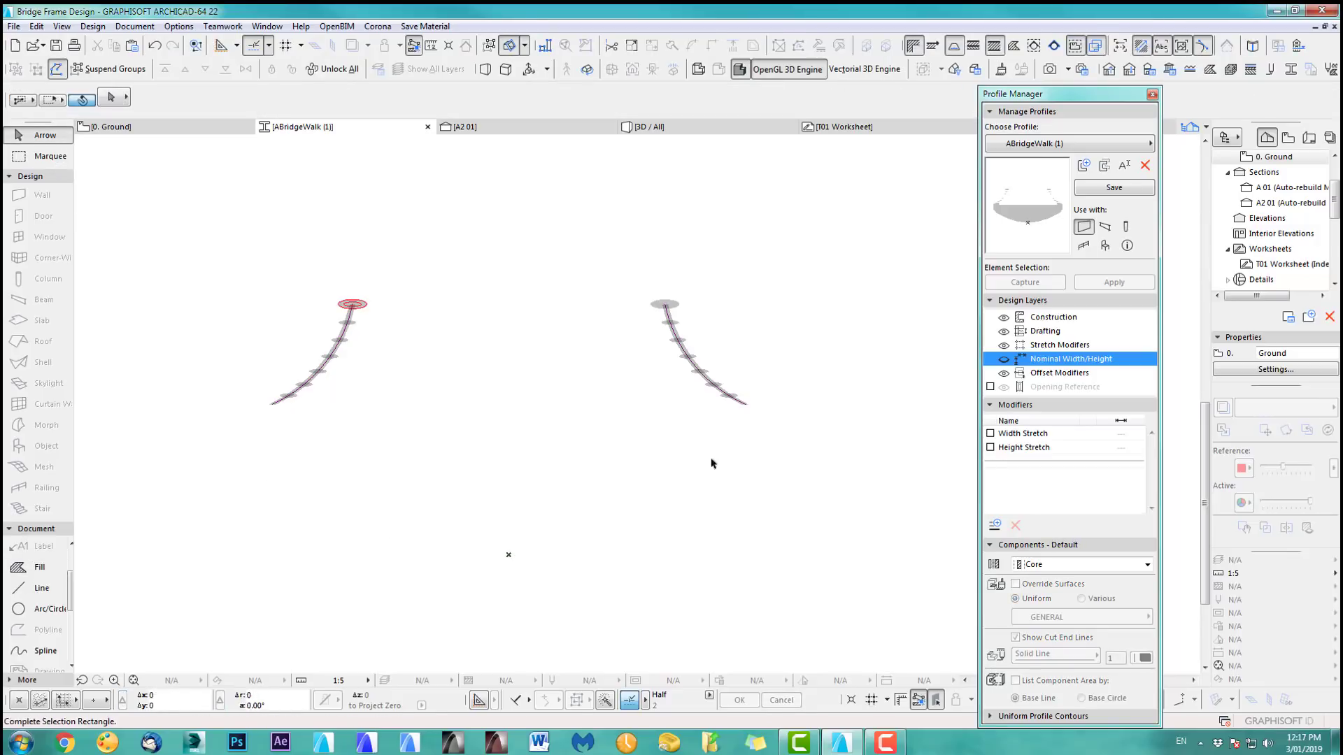
# Step: Delete the guide curves and all oval handrail fills on both sides, keeping only the two curved strips
pyautogui.hotkey('ctrl', 'a')
pyautogui.scroll(6, 762, 206)
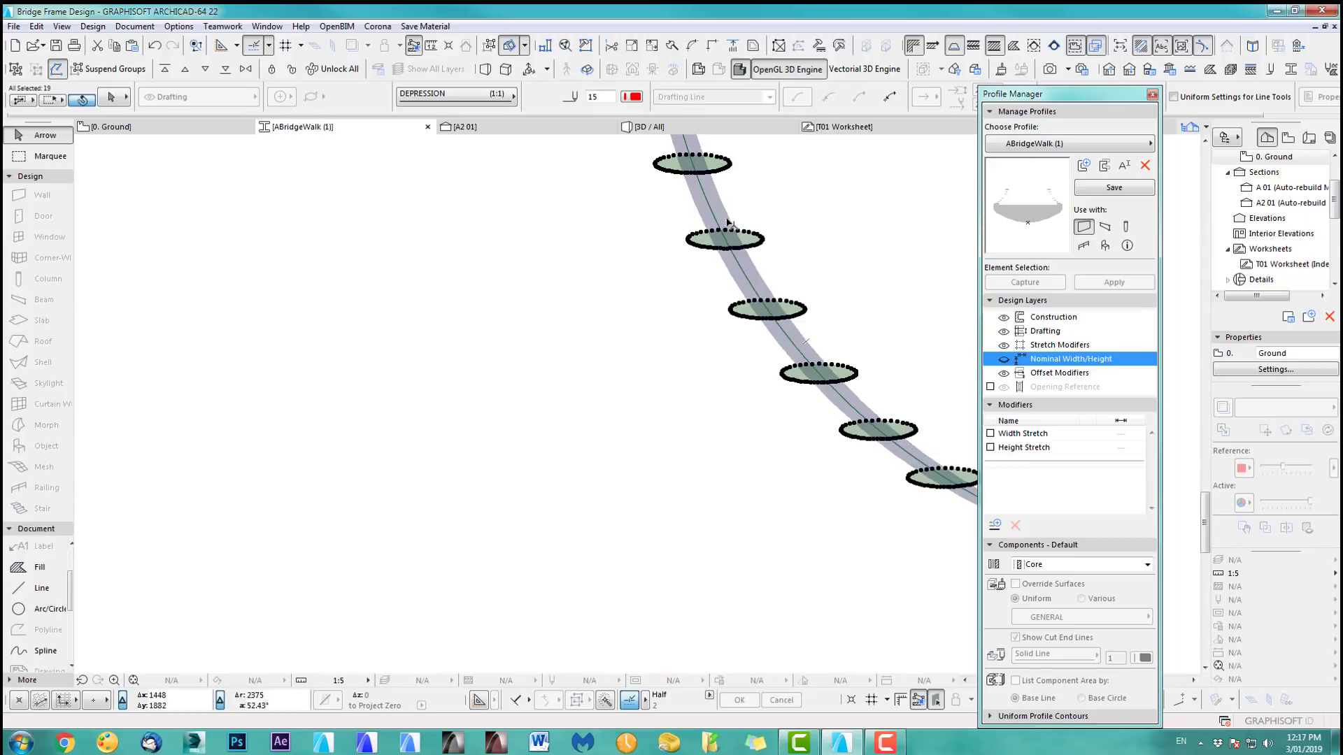
pyautogui.scroll(-5, 728, 223)
pyautogui.scroll(4, 428, 324)
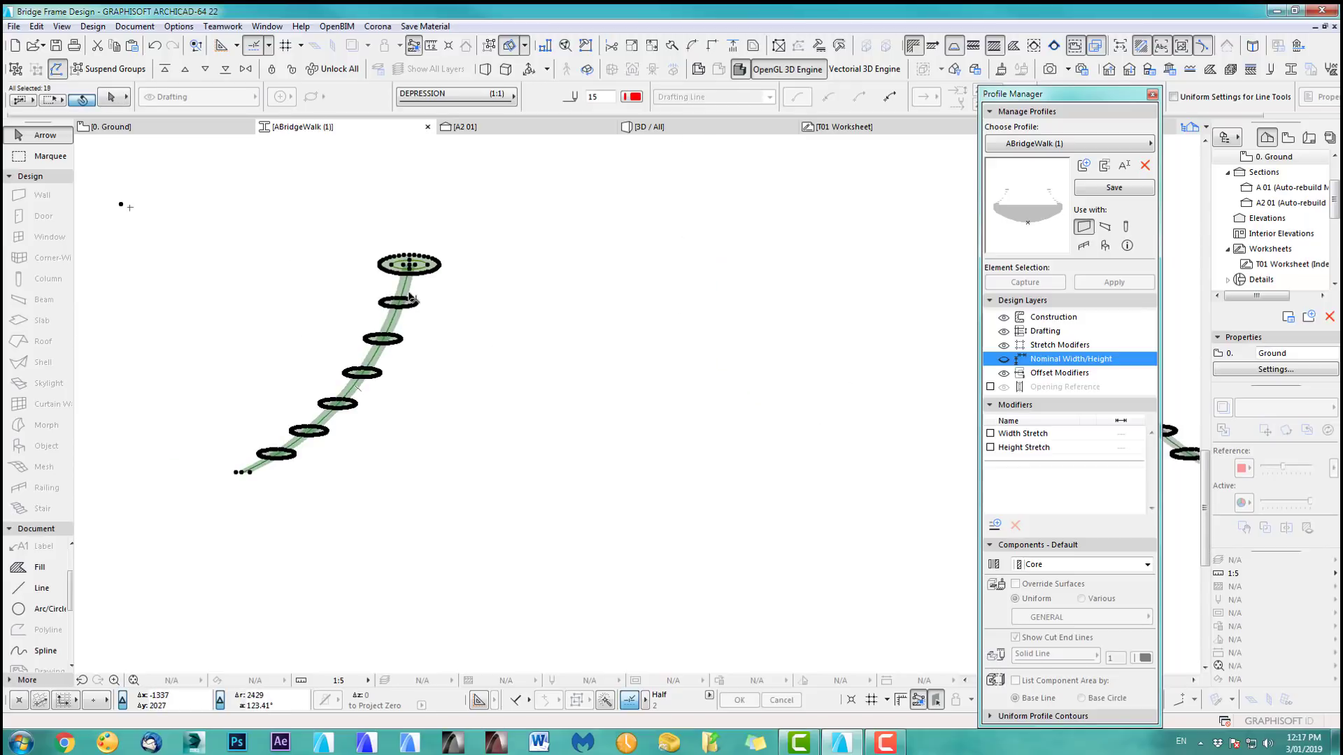
pyautogui.press('Delete')
pyautogui.scroll(-2, 572, 362)
pyautogui.moveTo(573, 363); pyautogui.dragTo(409, 362, button='middle')
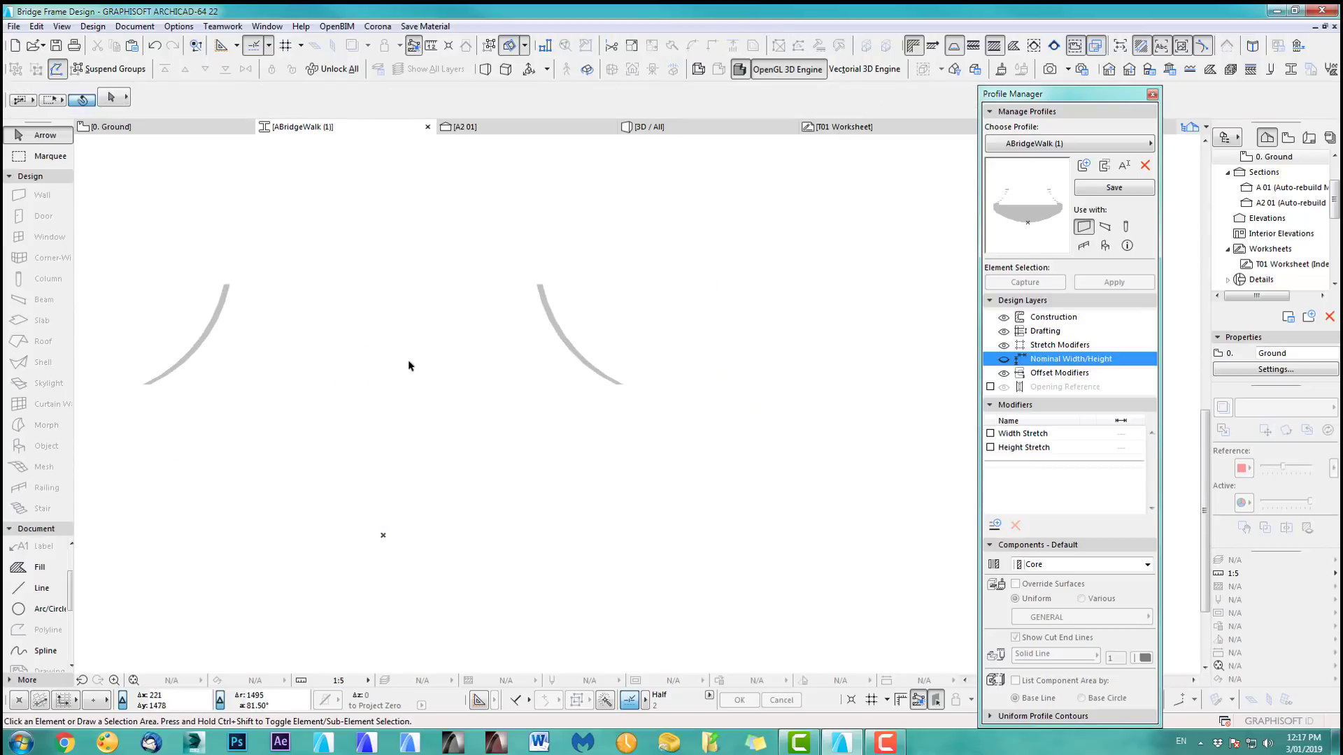
# Step: Override the surface of both curved strips with R_PC3 and save the profile
pyautogui.moveTo(444, 406); pyautogui.dragTo(558, 423, button='middle')
pyautogui.moveTo(205, 297); pyautogui.dragTo(797, 427)
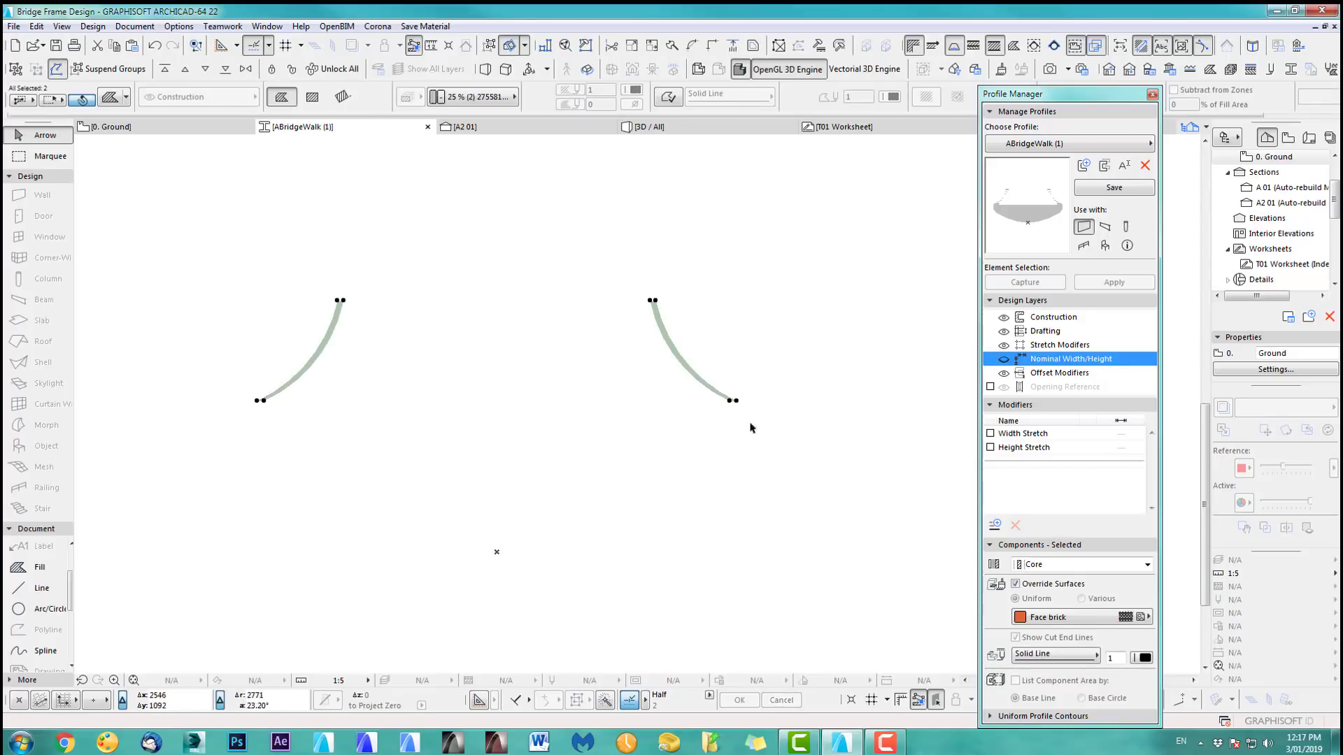
pyautogui.click(1076, 617)
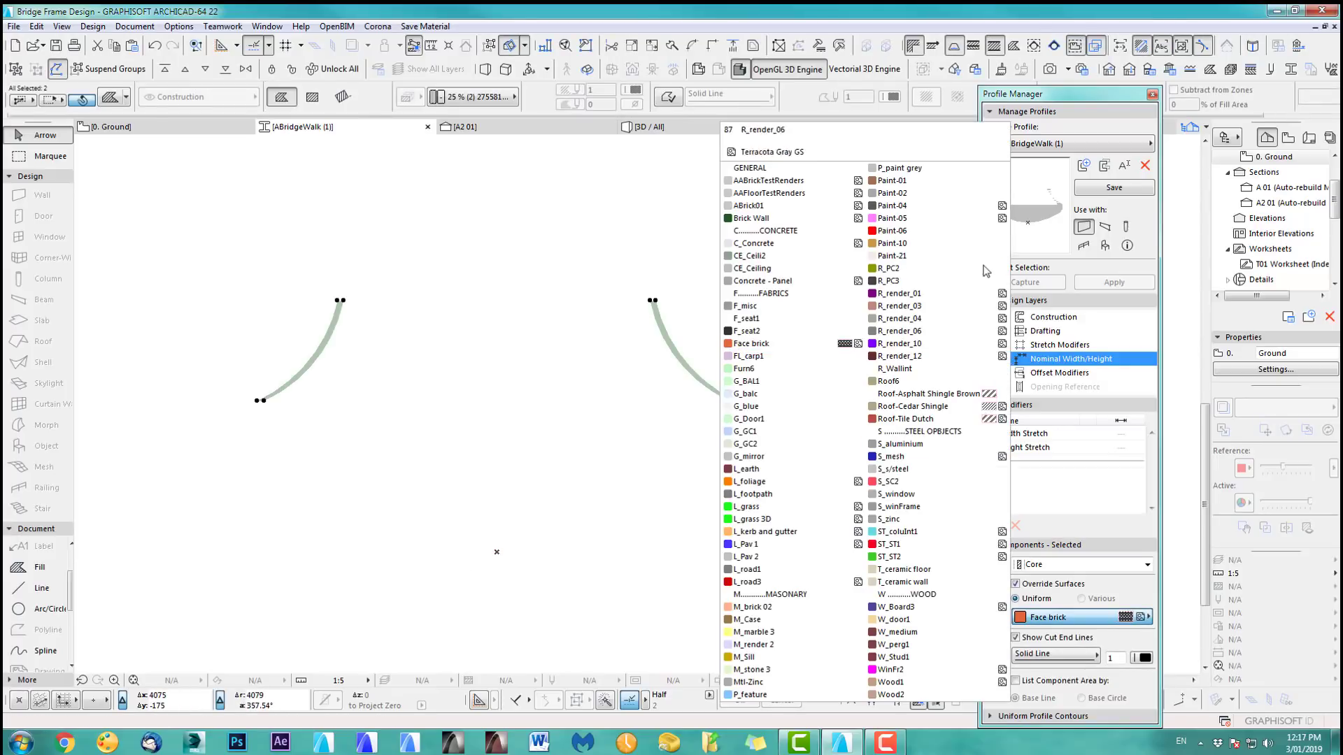
pyautogui.click(898, 283)
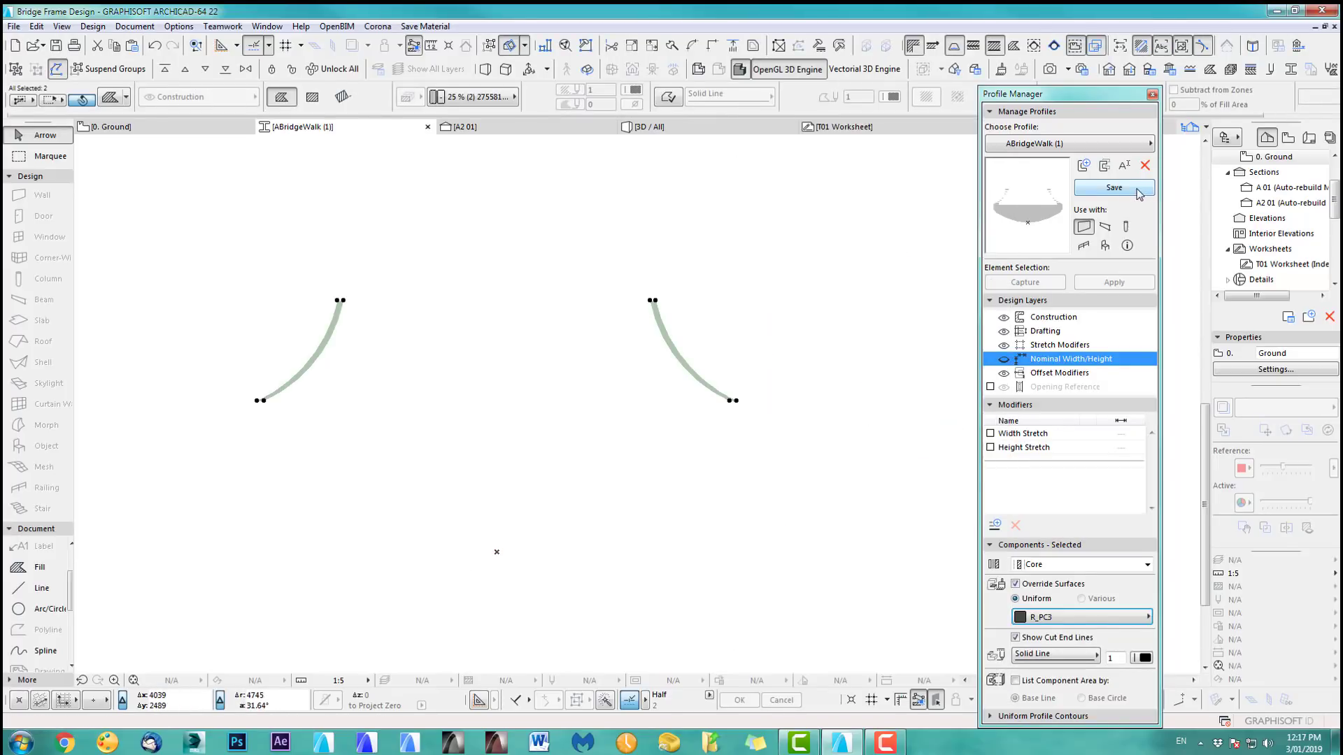
pyautogui.click(1139, 193)
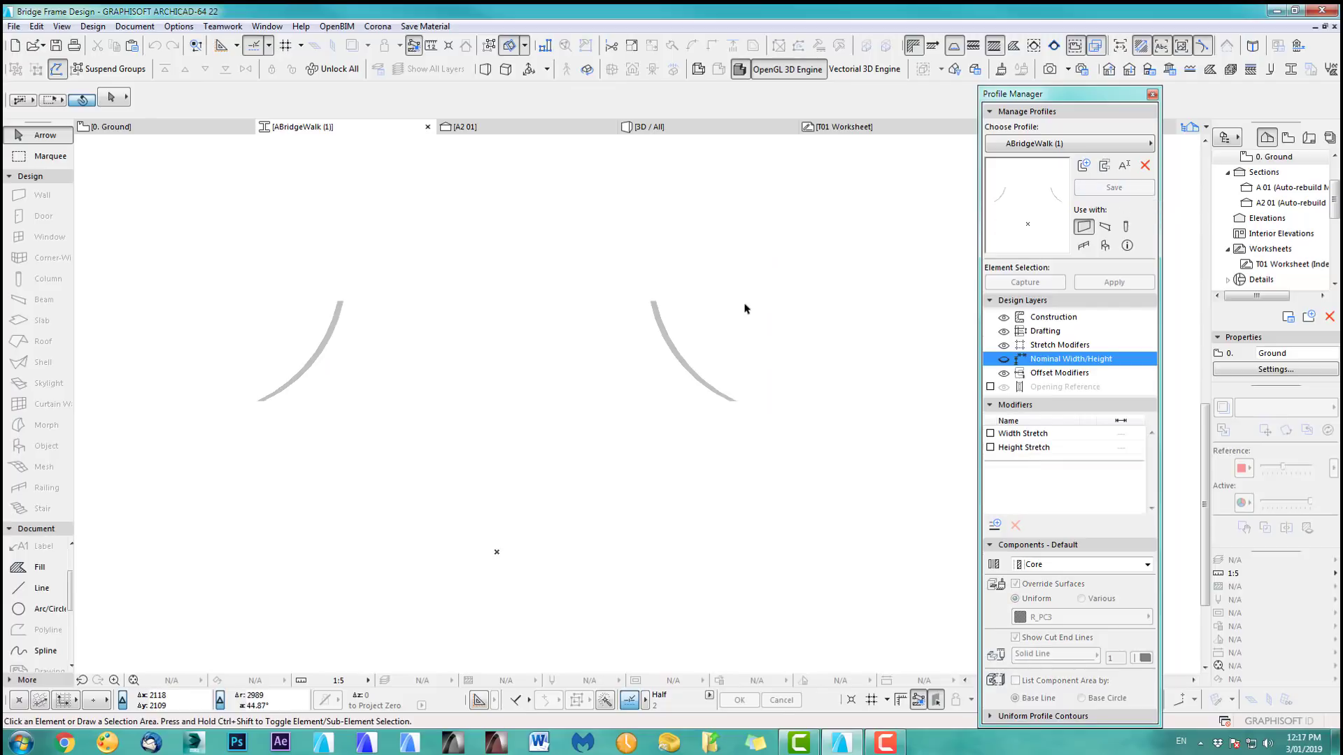
# Step: On the ground floor plan, suspend grouping and place a copy of the walkway's first wall segment beside the bridge's starting end
pyautogui.press('F2')
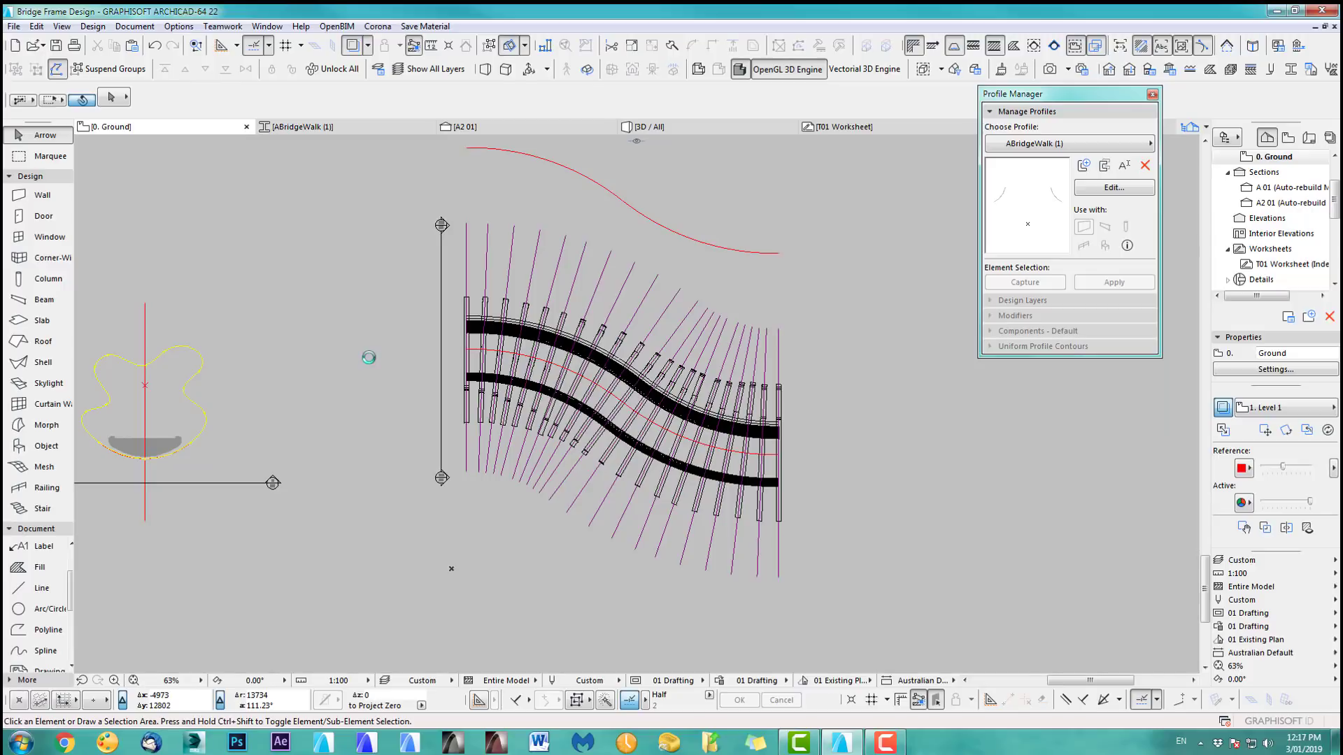
pyautogui.scroll(5, 371, 359)
pyautogui.scroll(3, 630, 337)
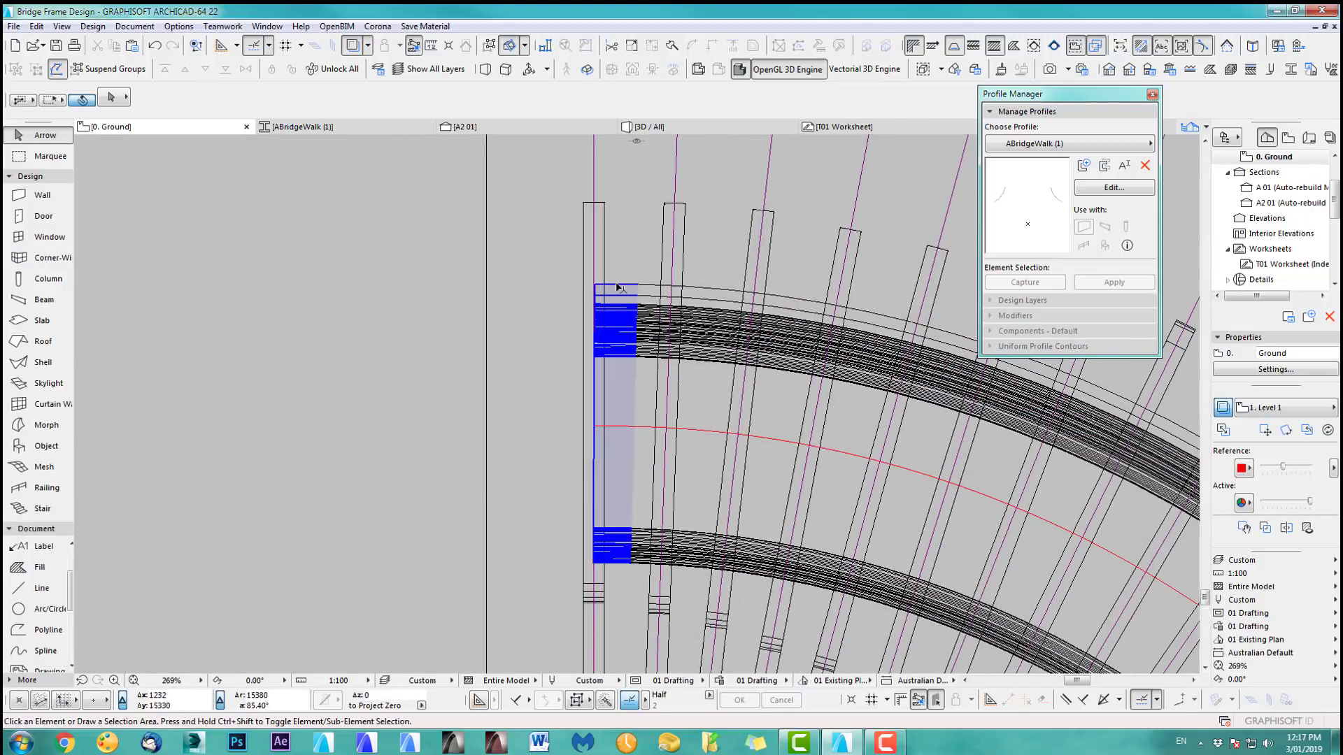
pyautogui.click(615, 287)
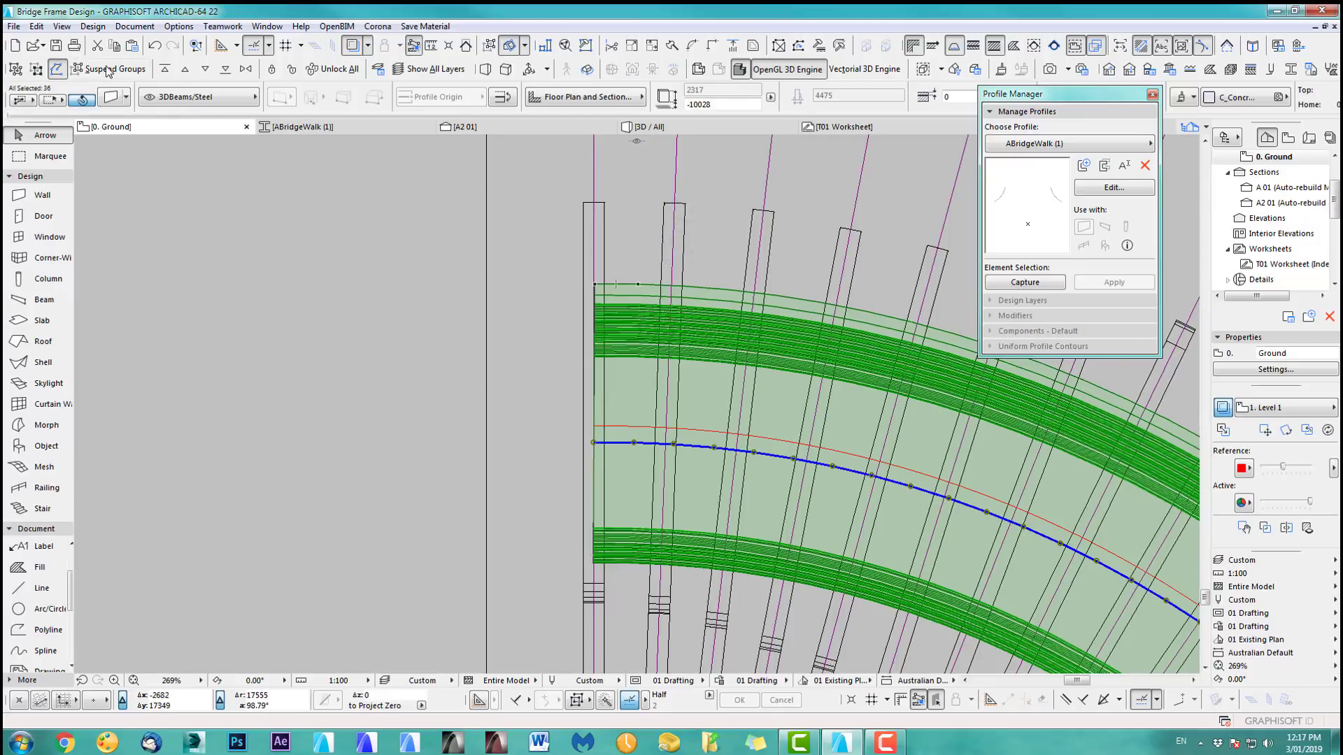
pyautogui.click(228, 230)
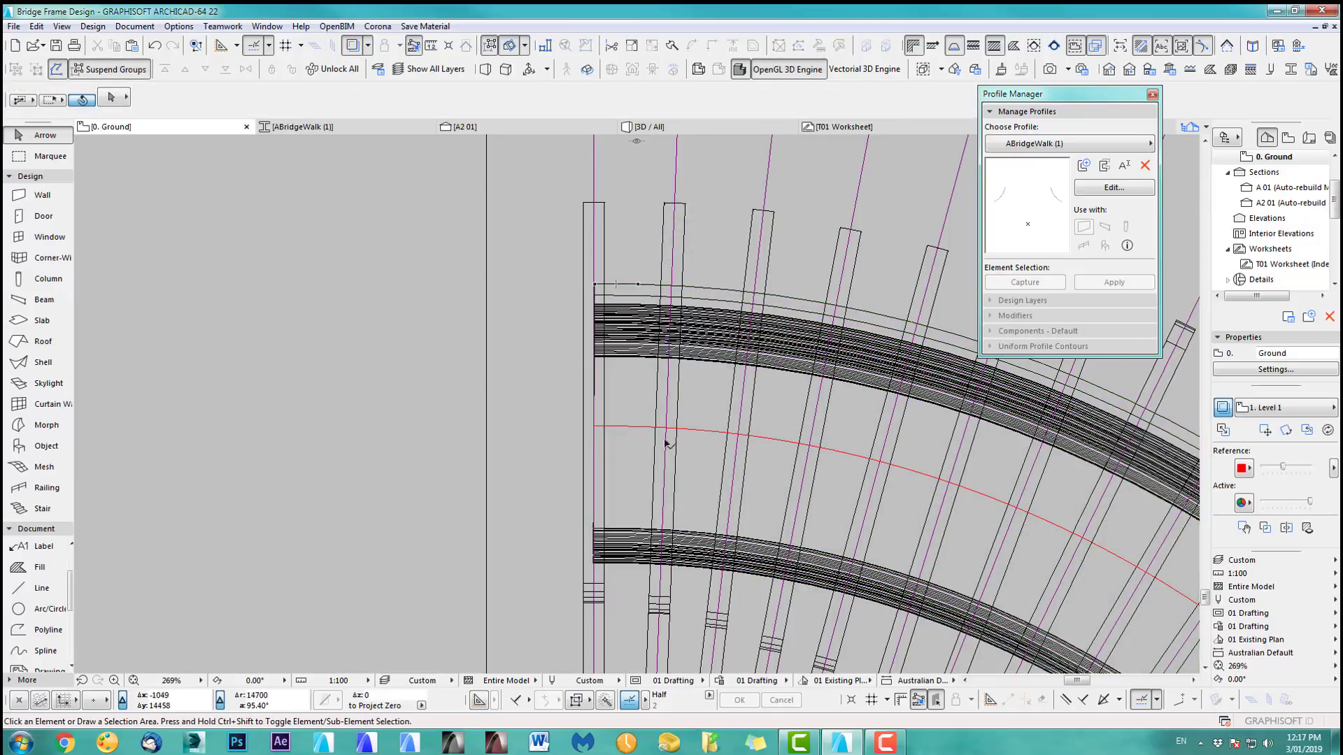
pyautogui.click(633, 289)
pyautogui.scroll(1, 622, 484)
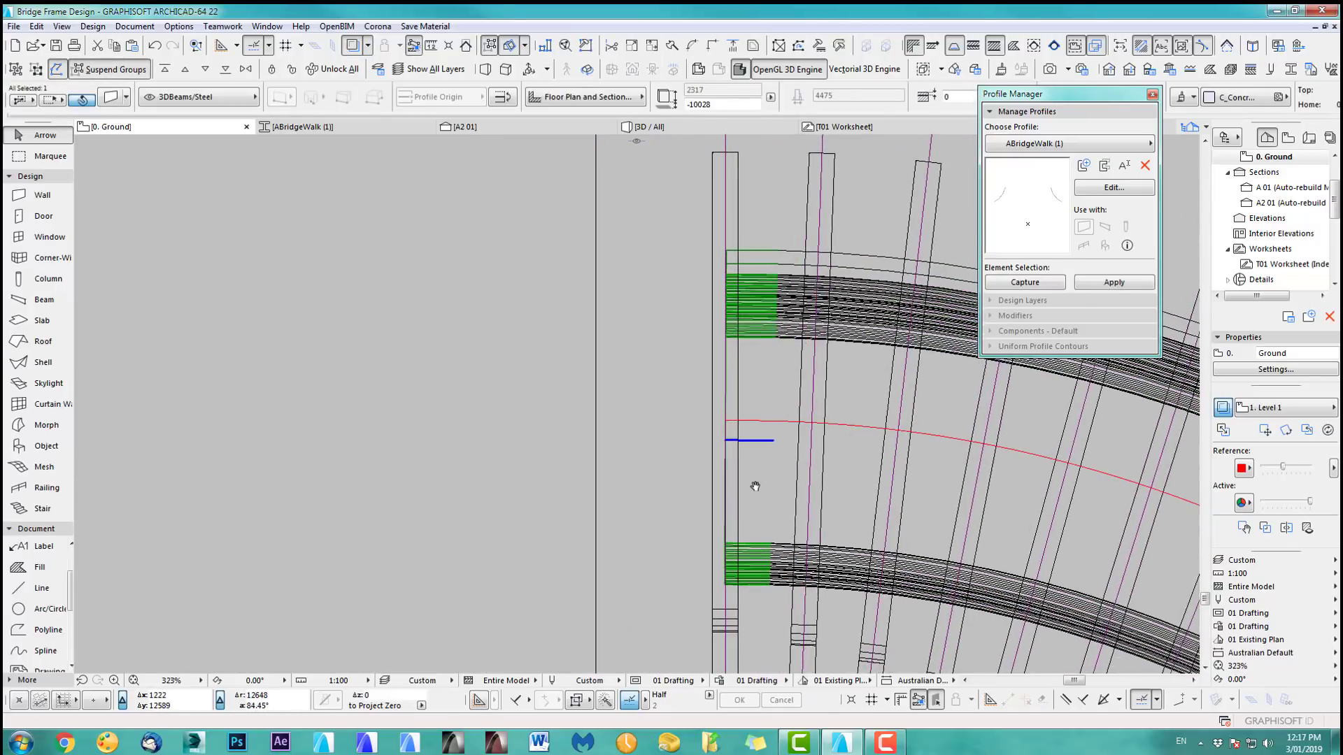
pyautogui.hotkey('ctrl', 'd')
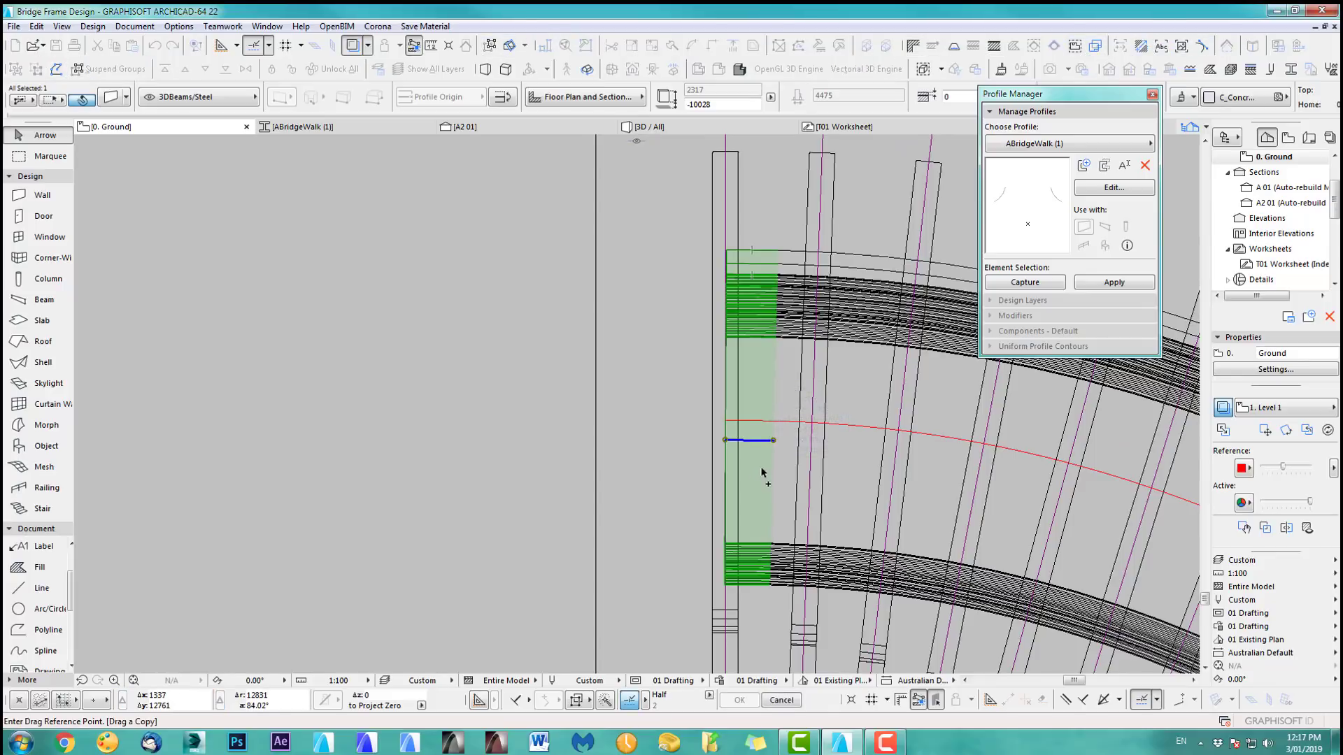
pyautogui.click(761, 465)
pyautogui.click(556, 467)
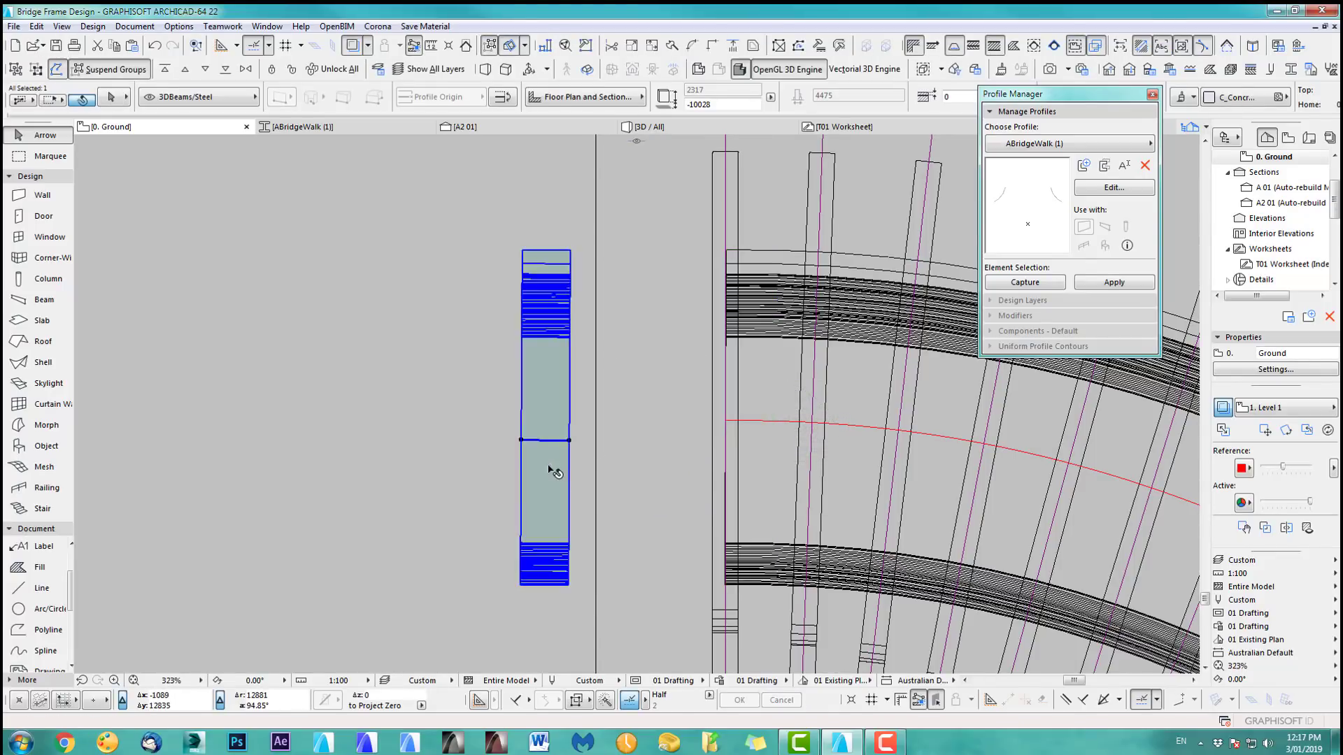
# Step: Change the copied wall segment's profile to ABridgeWalk (1)
pyautogui.click(112, 100)
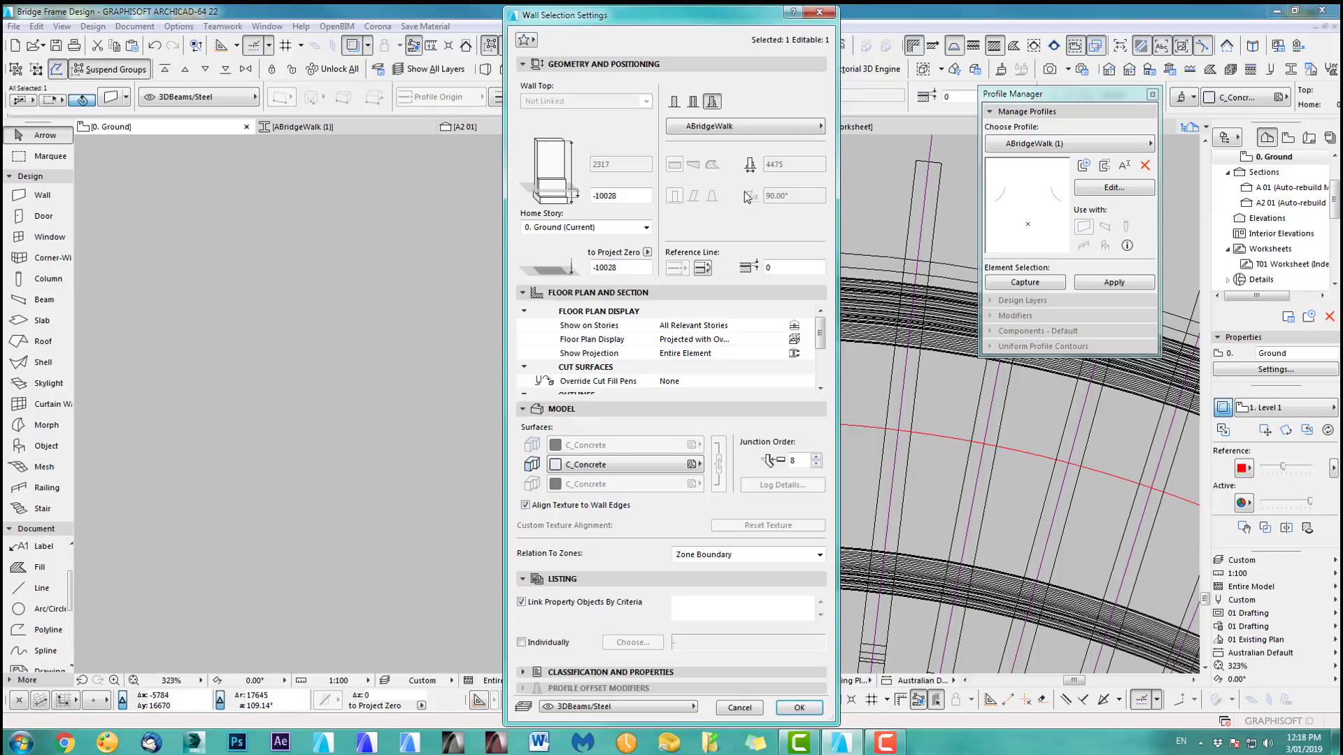
pyautogui.click(710, 130)
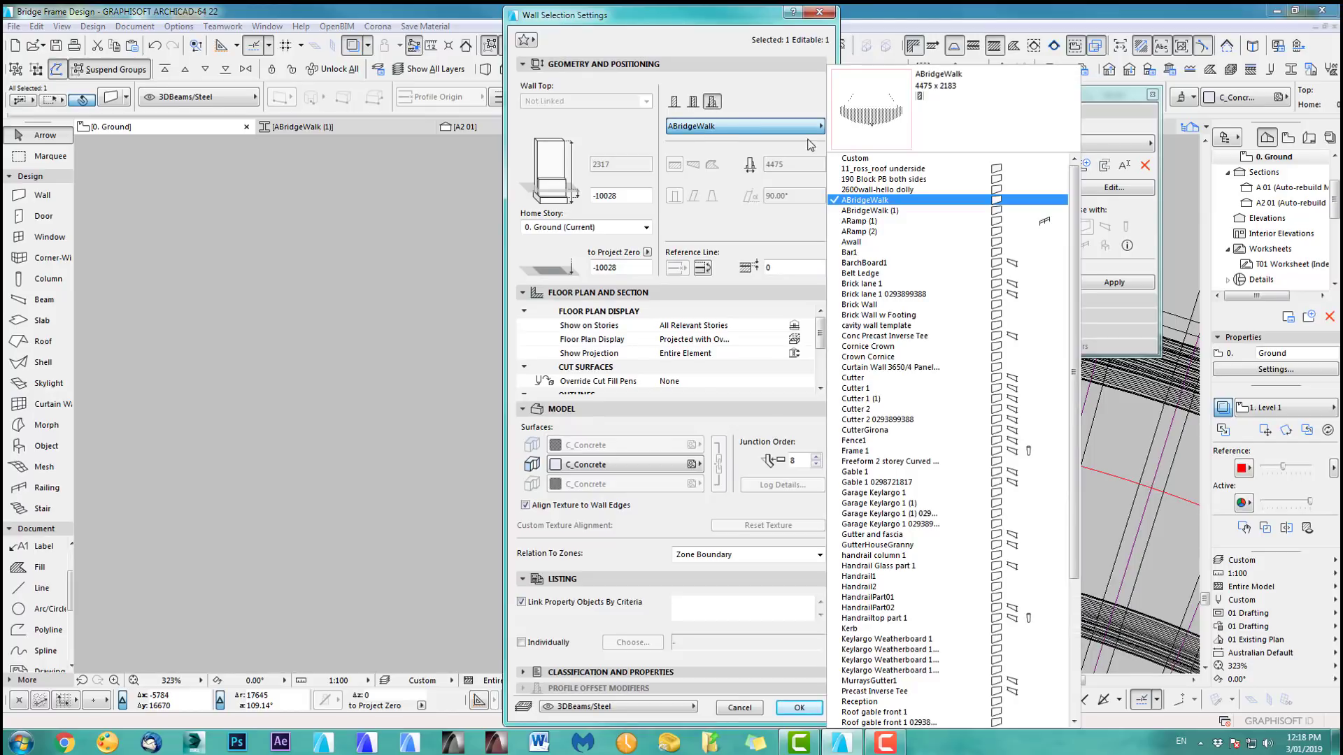
pyautogui.click(905, 213)
pyautogui.click(798, 709)
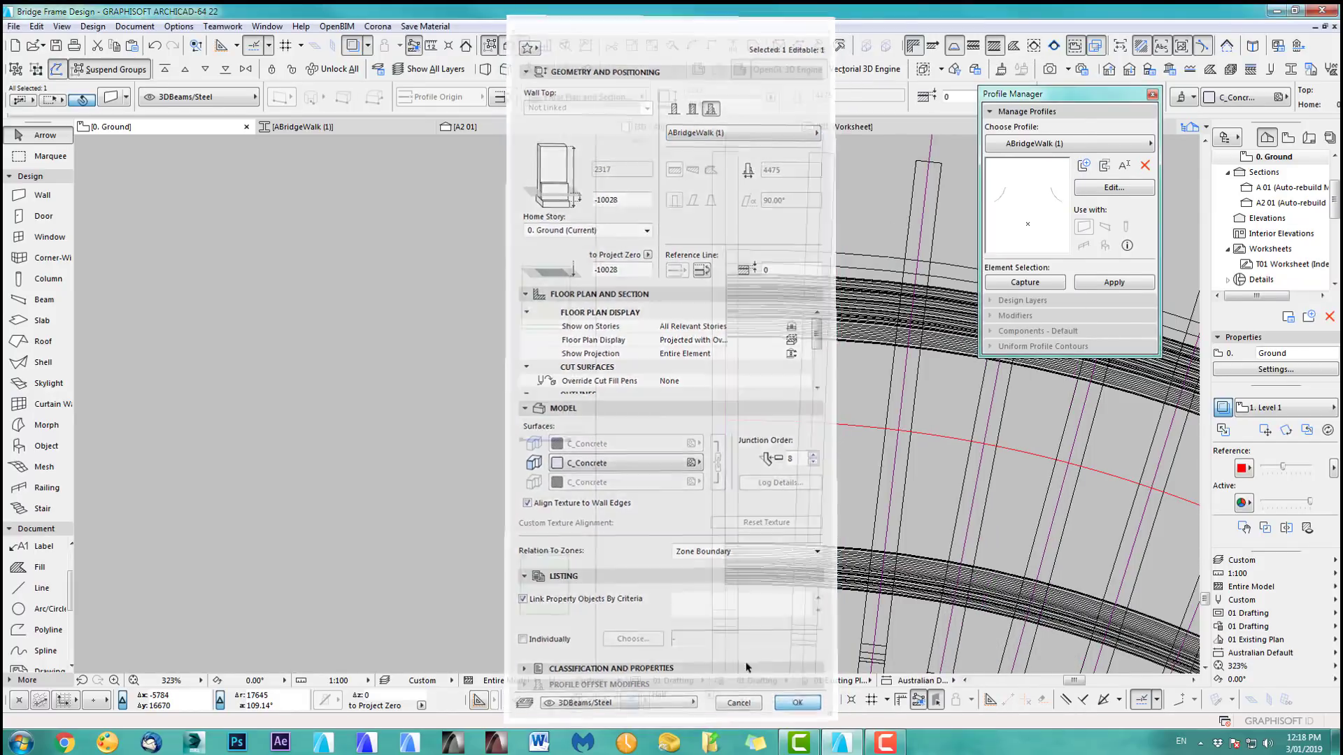
# Step: Shorten the copied wall segment to a thin baluster slice by moving one end node close to the other along X
pyautogui.moveTo(645, 502); pyautogui.dragTo(575, 429, button='middle')
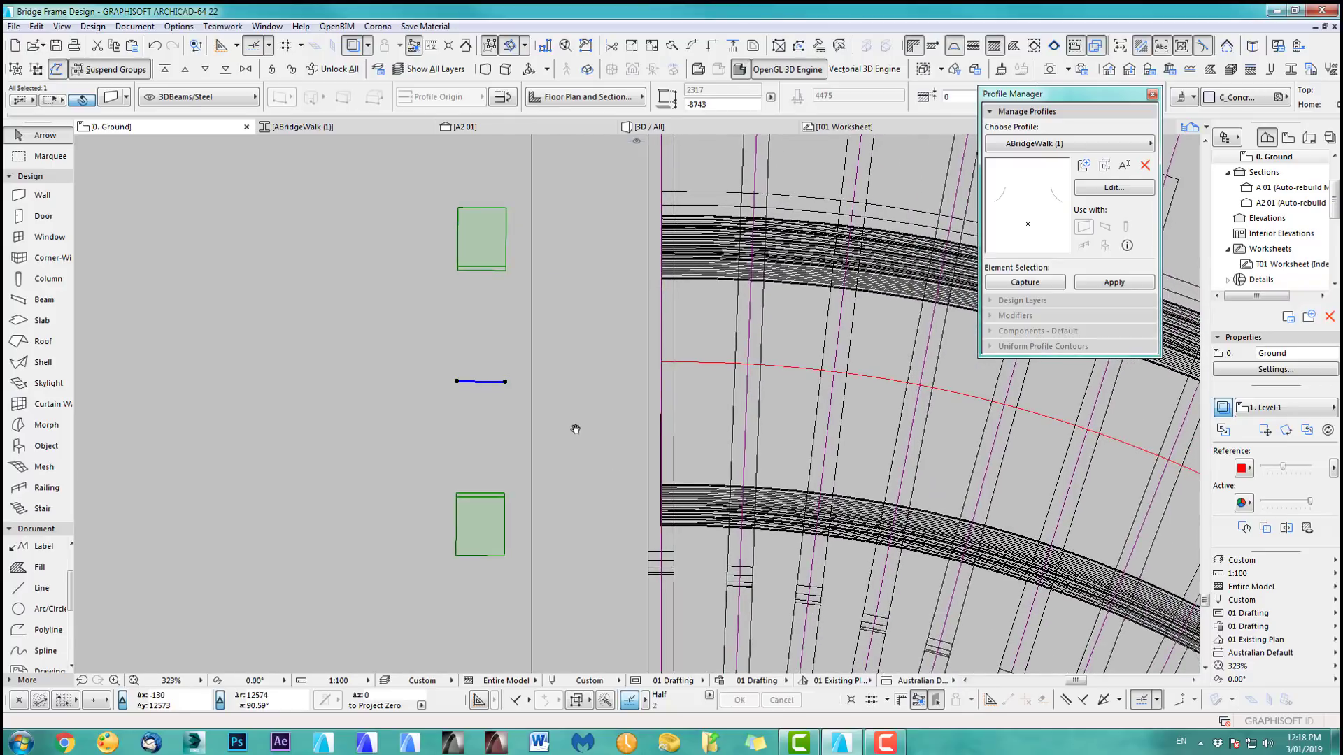
pyautogui.click(506, 382)
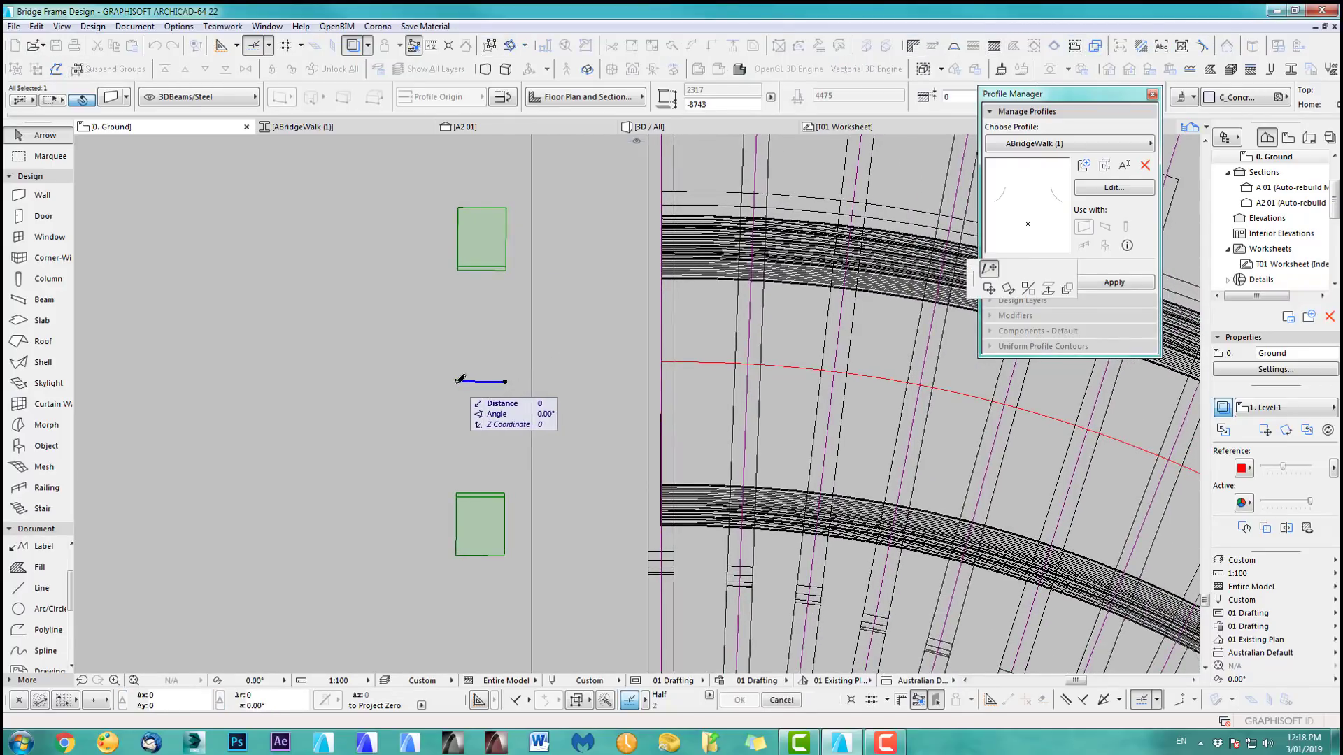
pyautogui.press('x')
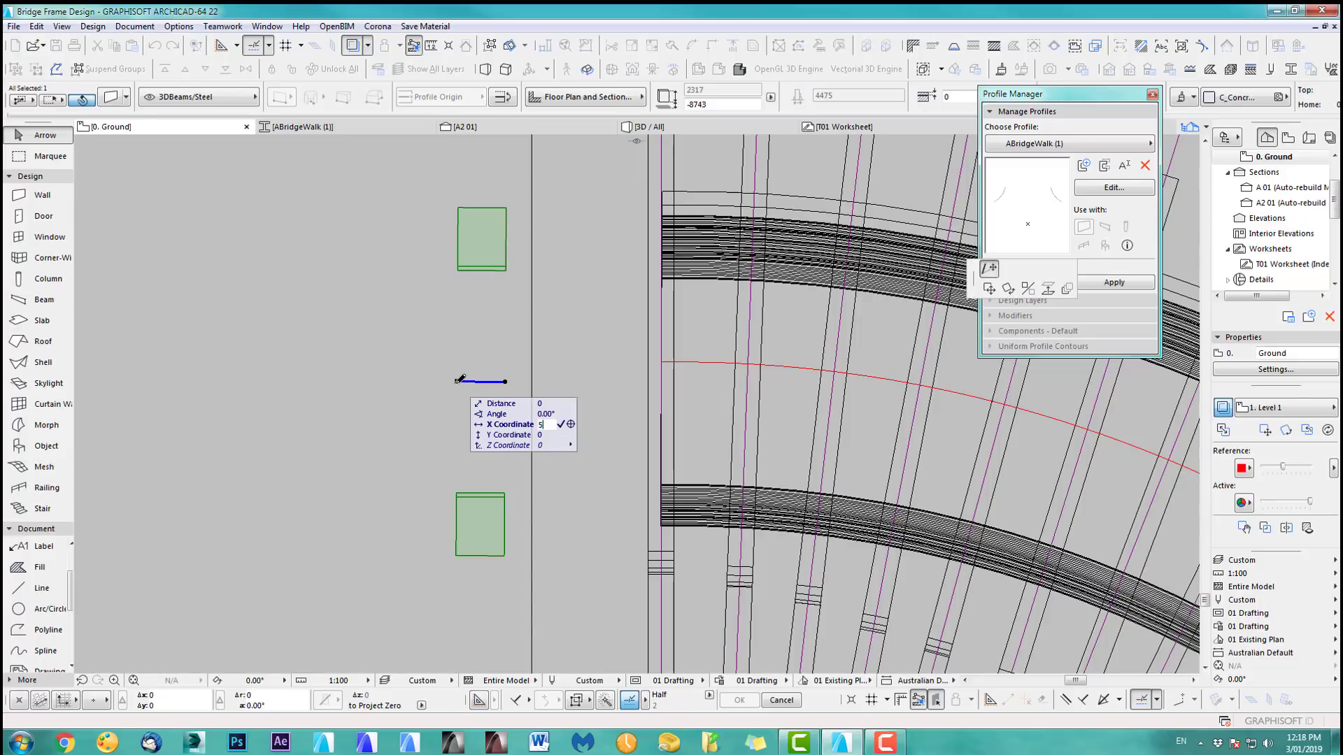
pyautogui.press('Return')
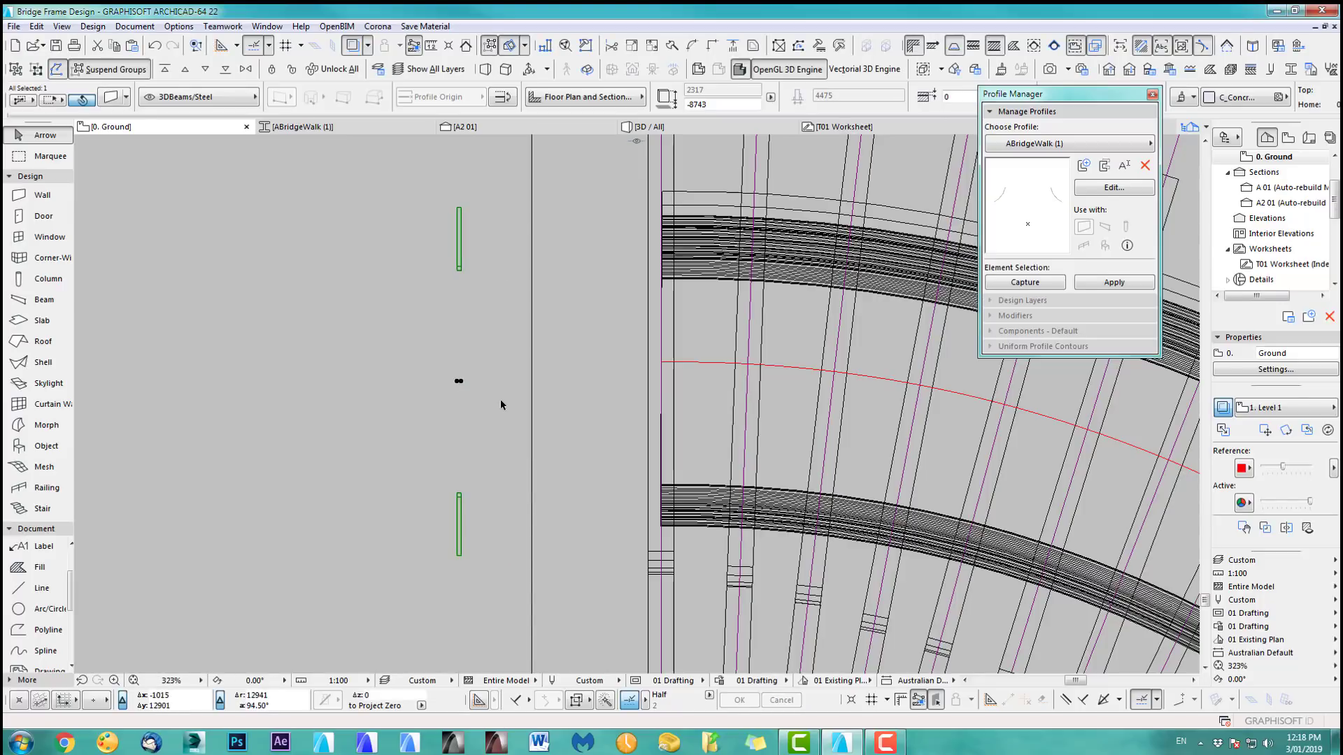
# Step: Move the thin baluster wall horizontally onto the starting edge of the walkway, in line with the first rib
pyautogui.hotkey('ctrl', 'd')
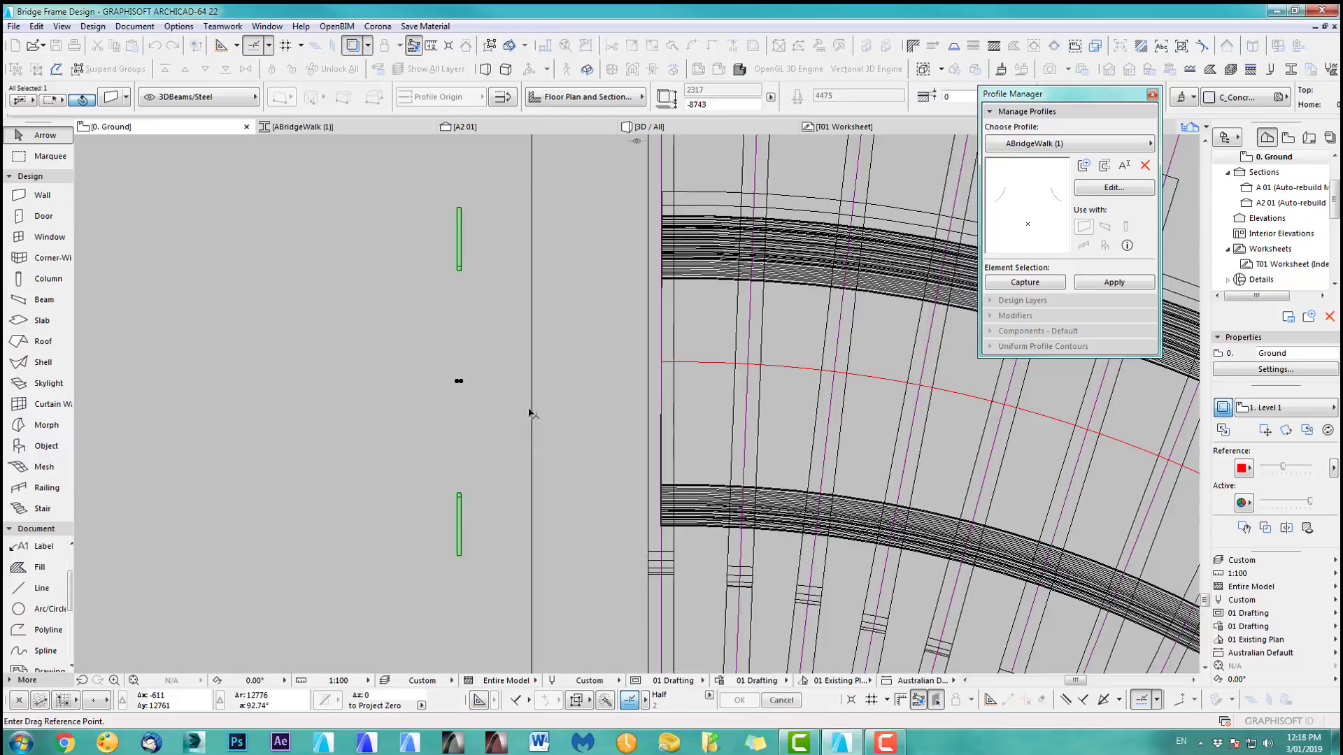
pyautogui.scroll(2, 530, 413)
pyautogui.click(413, 364)
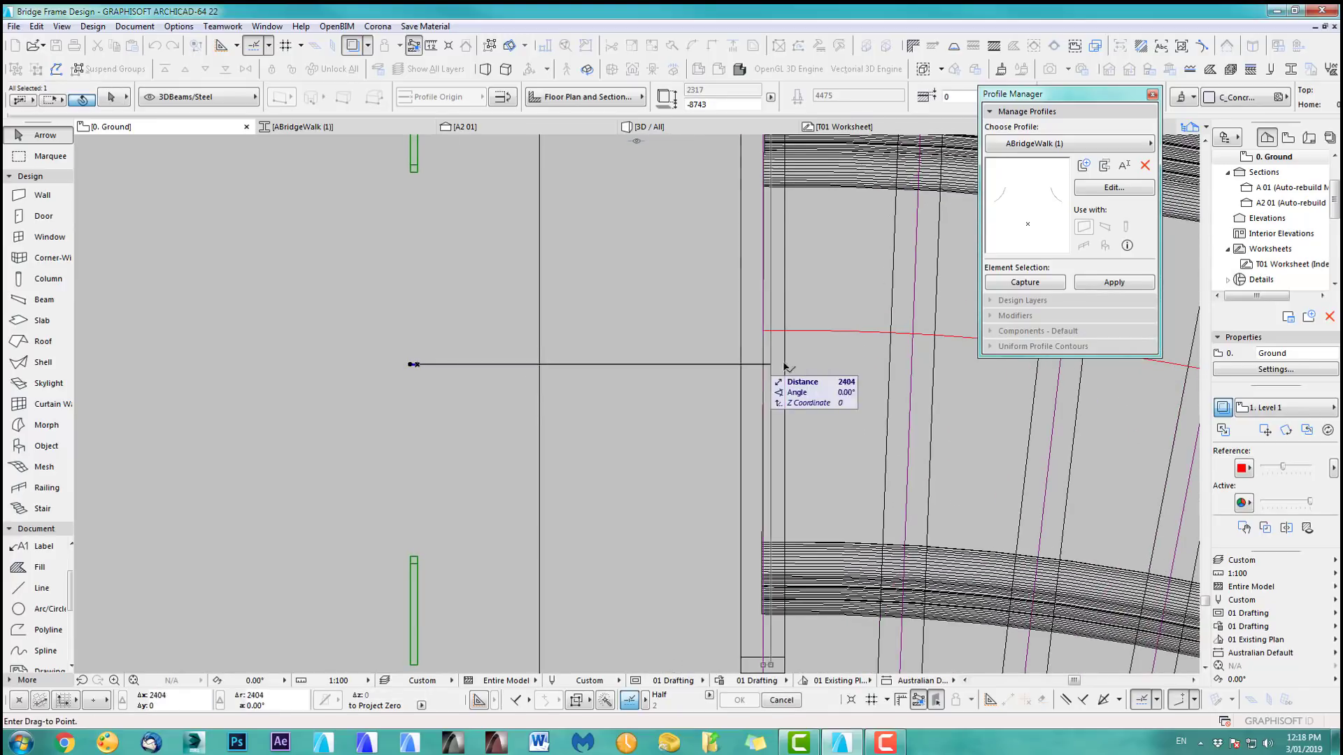
pyautogui.click(759, 365)
pyautogui.scroll(-3, 615, 369)
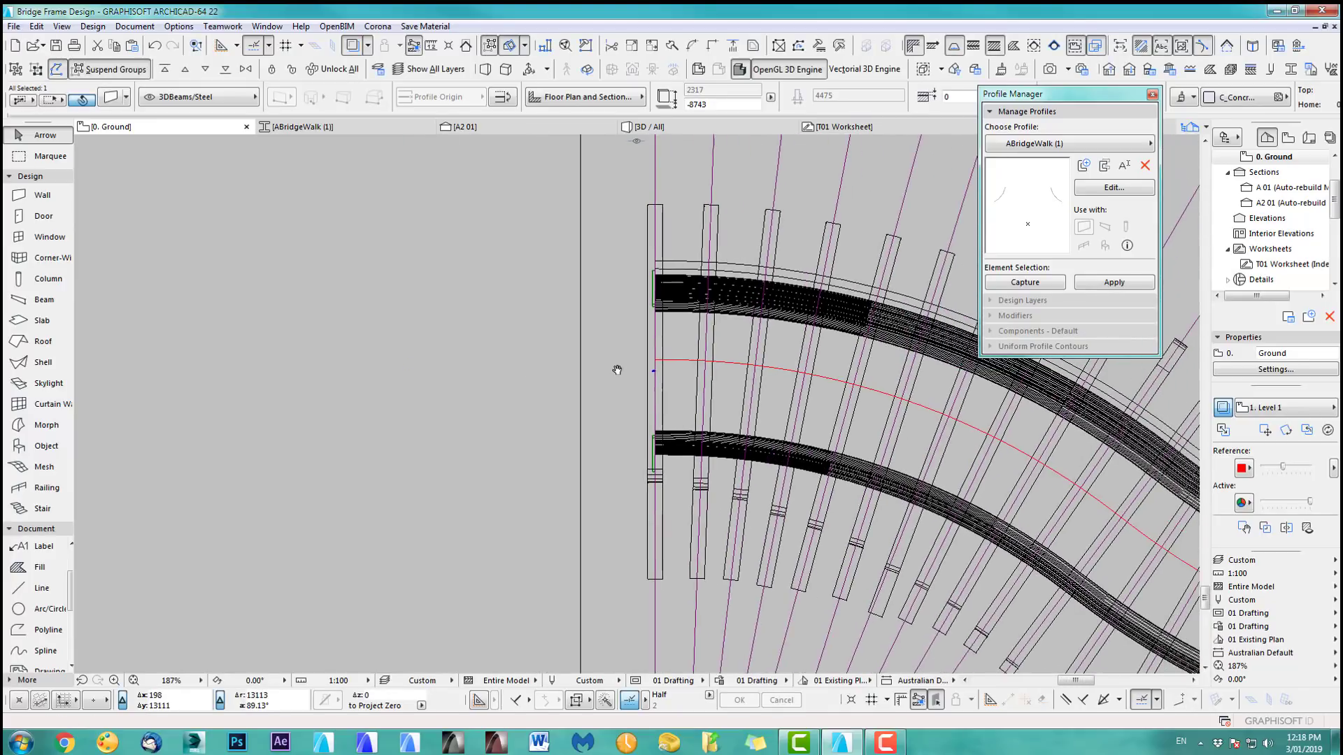
# Step: Enclose the walkway's first few ribs in a marquee and view that portion in 3D to examine the baluster's fit
pyautogui.click(57, 160)
pyautogui.click(437, 184)
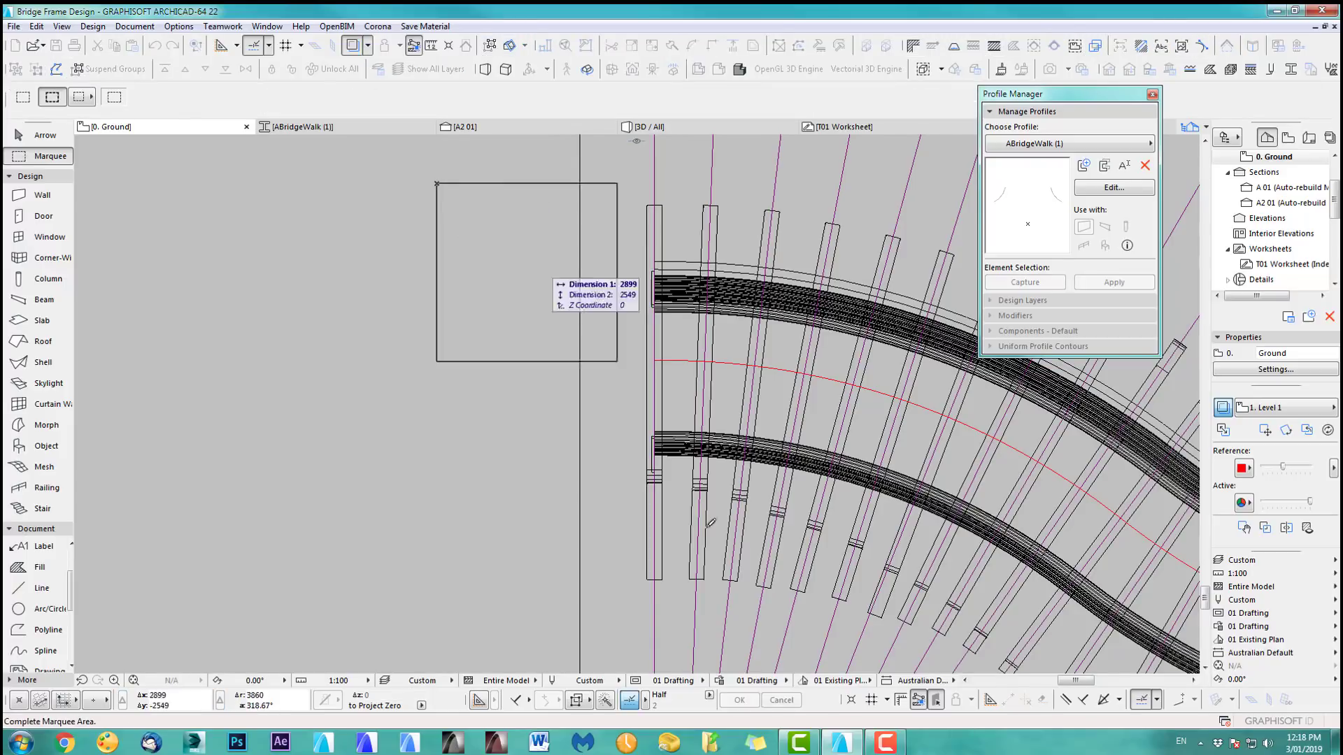
pyautogui.click(764, 635)
pyautogui.press('F5')
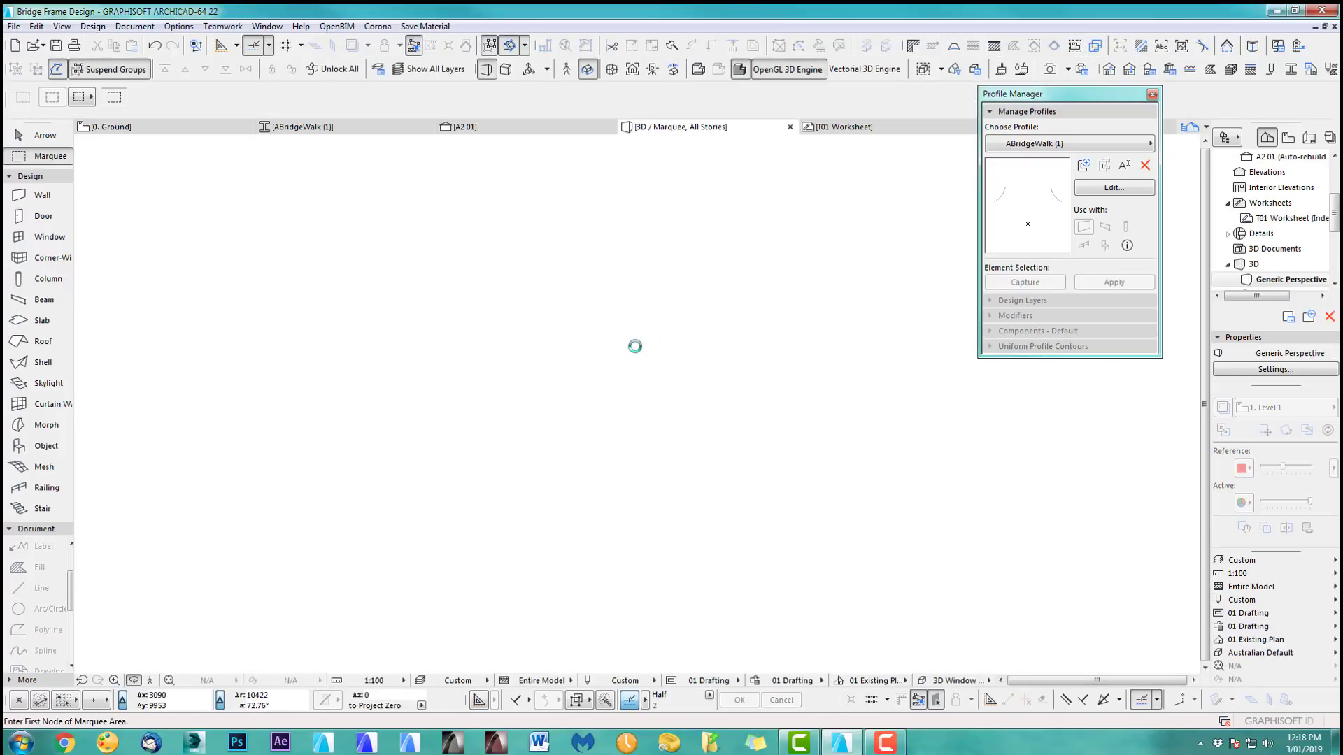
pyautogui.scroll(10, 479, 503)
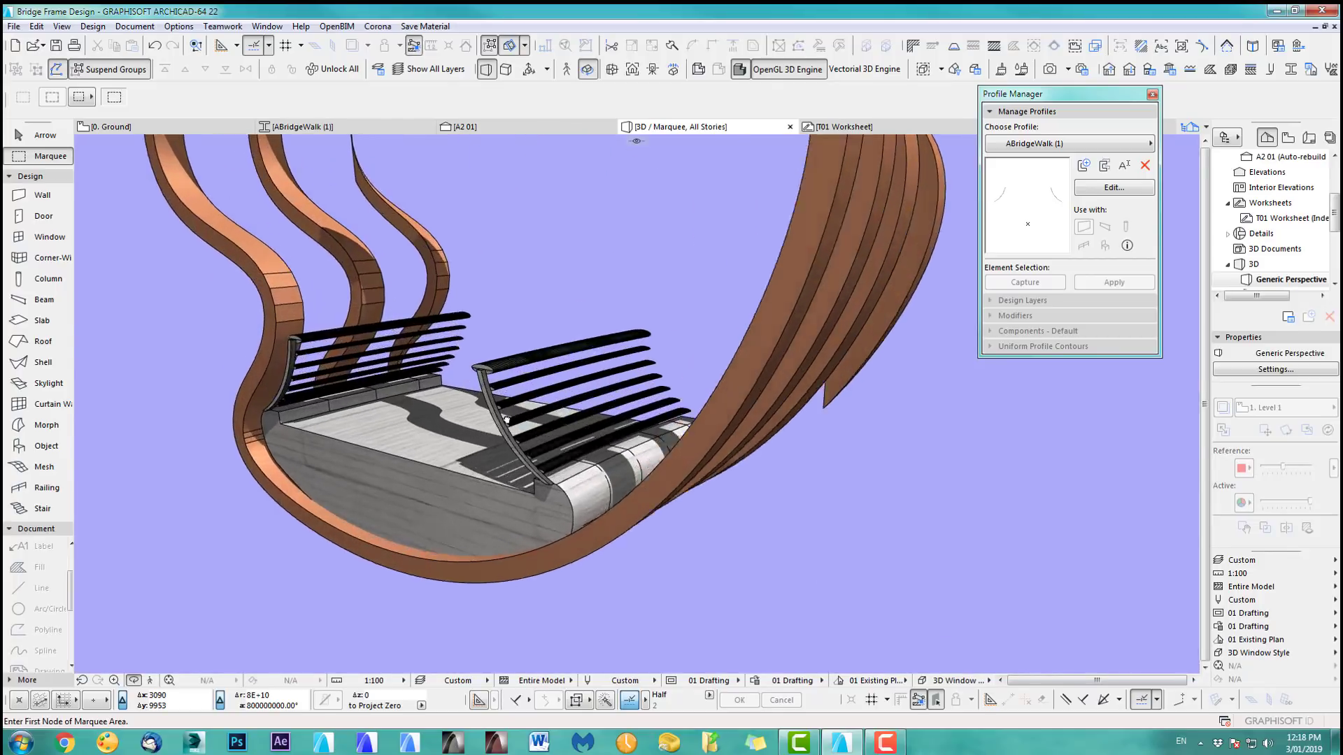
# Step: Shorten the thin baluster wall by 20 mm along X in the floor plan, at its end on the walkway's starting edge
pyautogui.scroll(4, 504, 418)
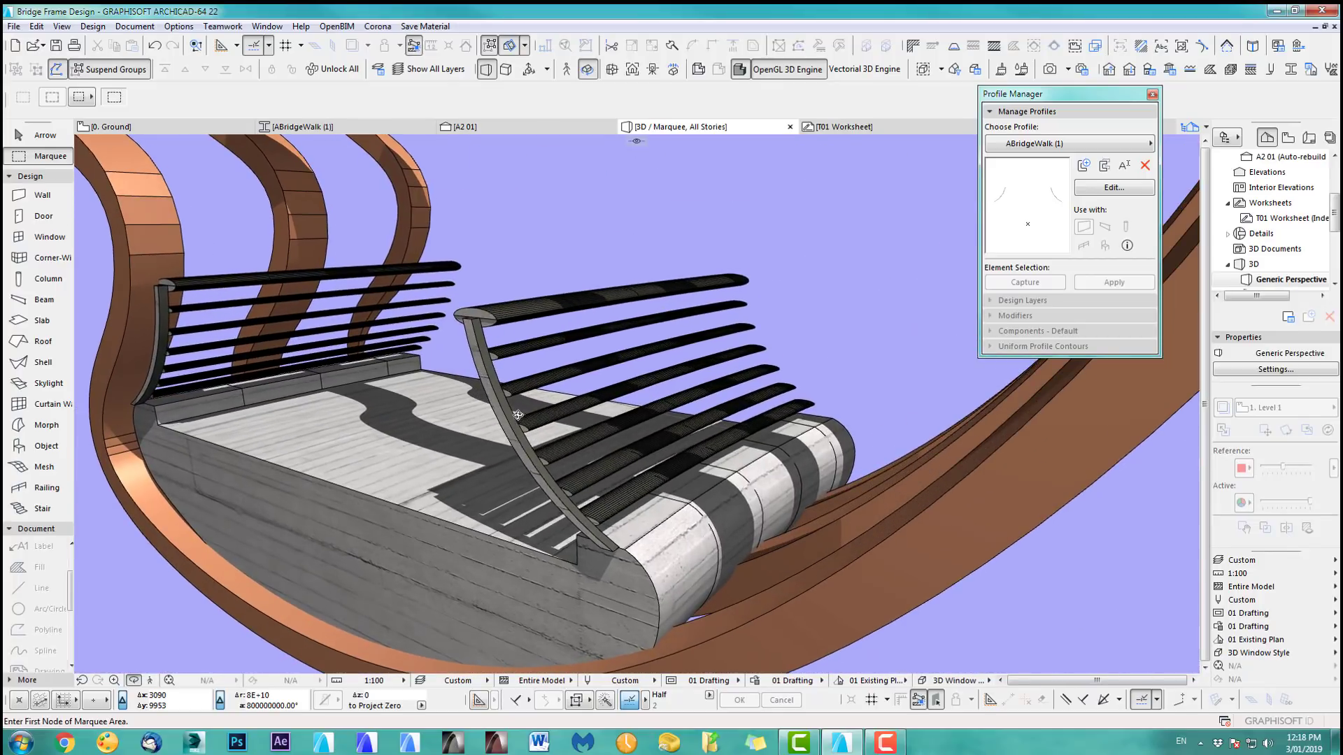
pyautogui.click(44, 135)
pyautogui.scroll(-3, 518, 456)
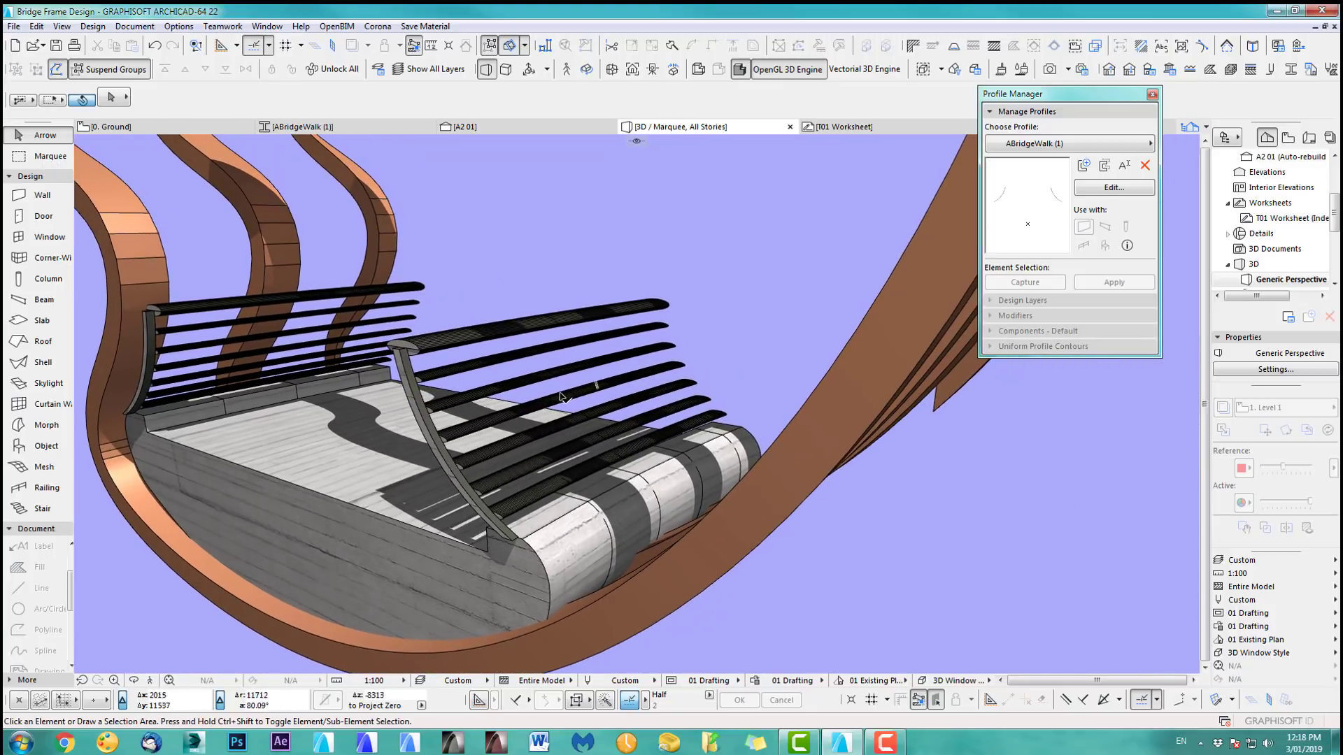
pyautogui.press('F2')
pyautogui.scroll(5, 672, 472)
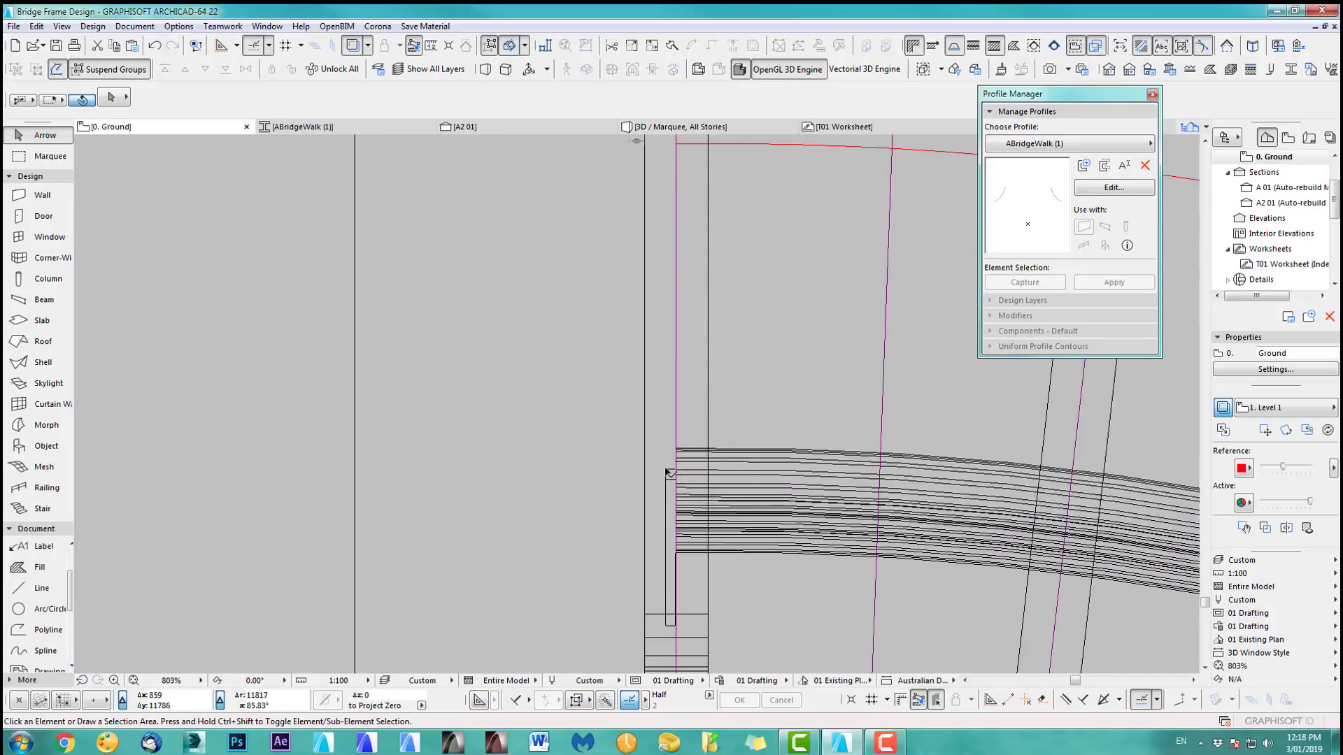
pyautogui.click(670, 473)
pyautogui.scroll(8, 670, 473)
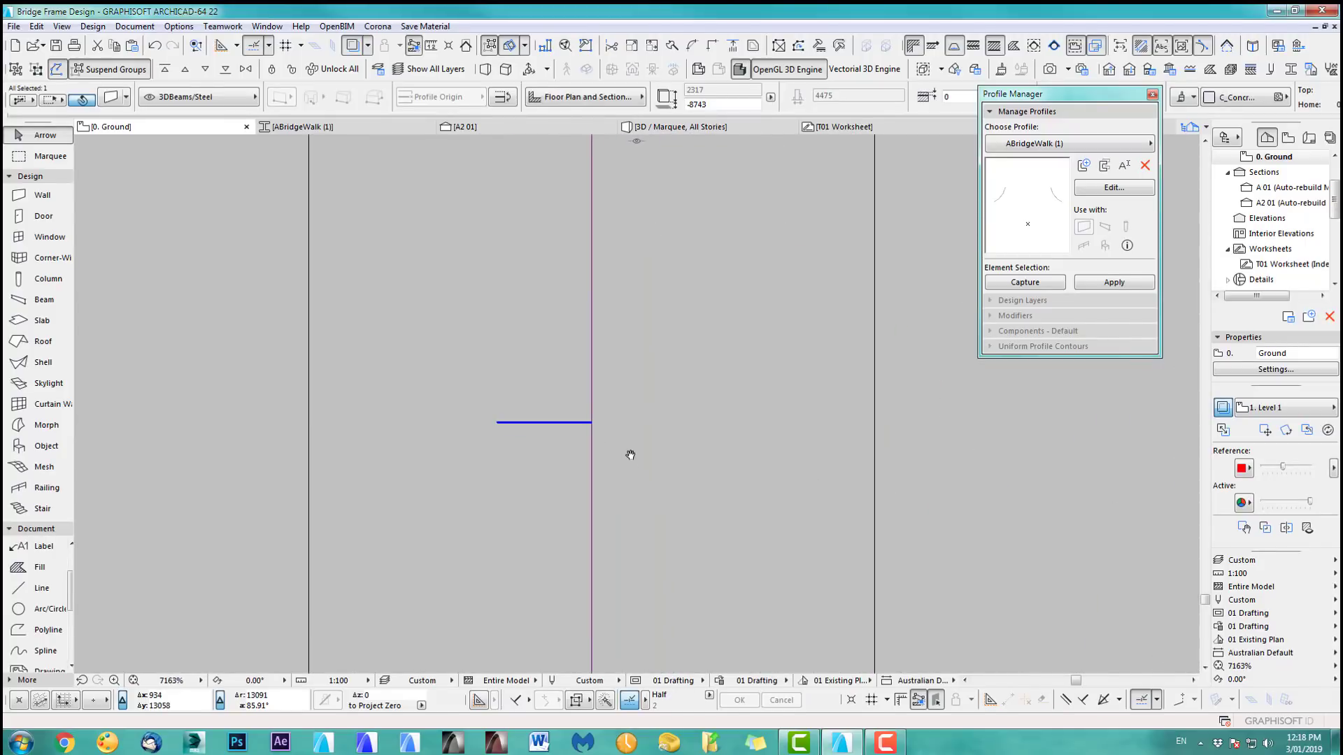
pyautogui.click(592, 423)
pyautogui.write('x')
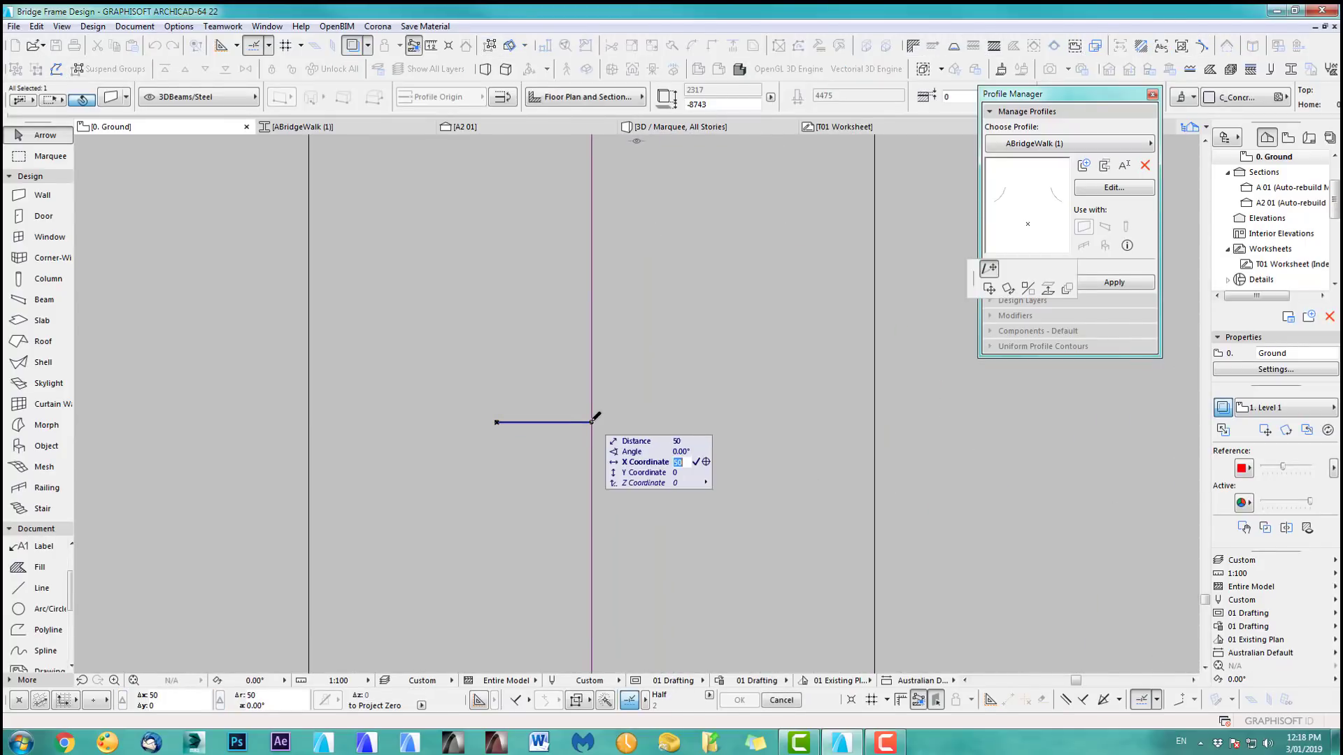
pyautogui.write('20')
pyautogui.press('Return')
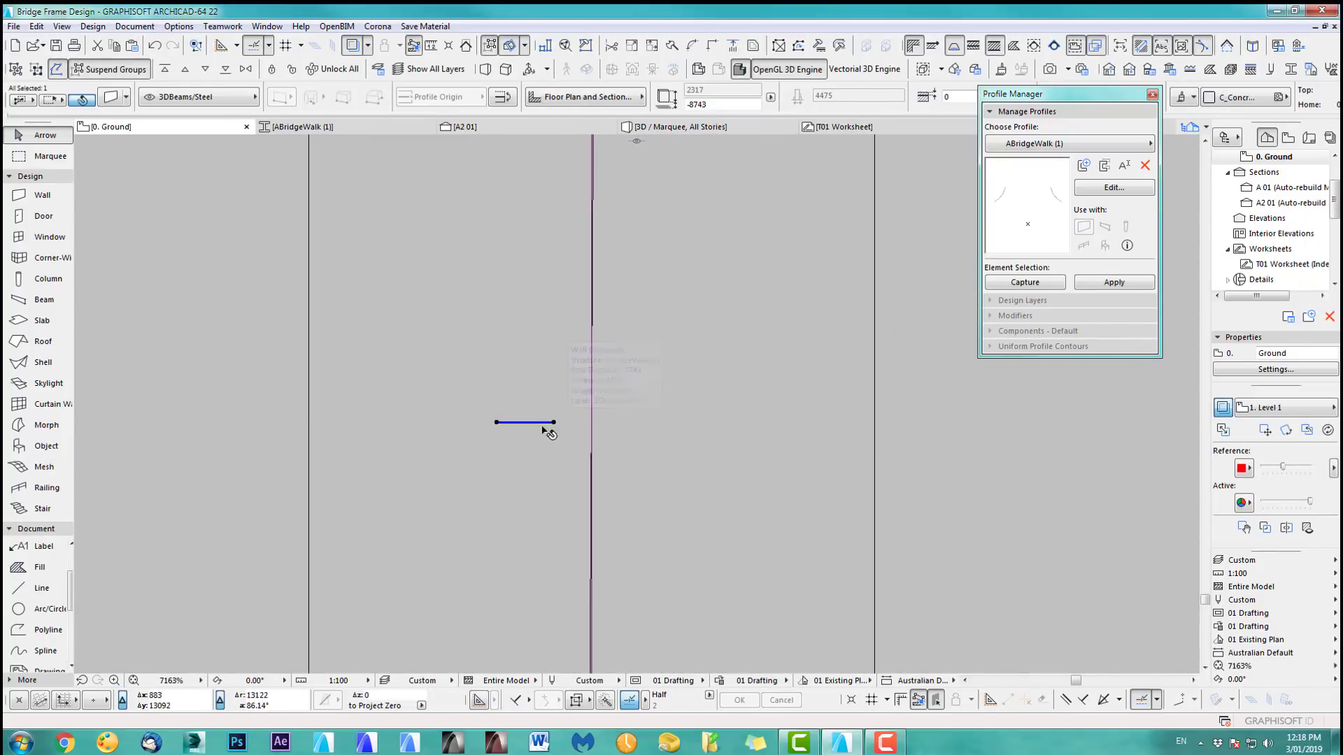
# Step: Move the shortened baluster wall horizontally until its outer end lines up with the start of the red centre curve
pyautogui.scroll(-5, 549, 432)
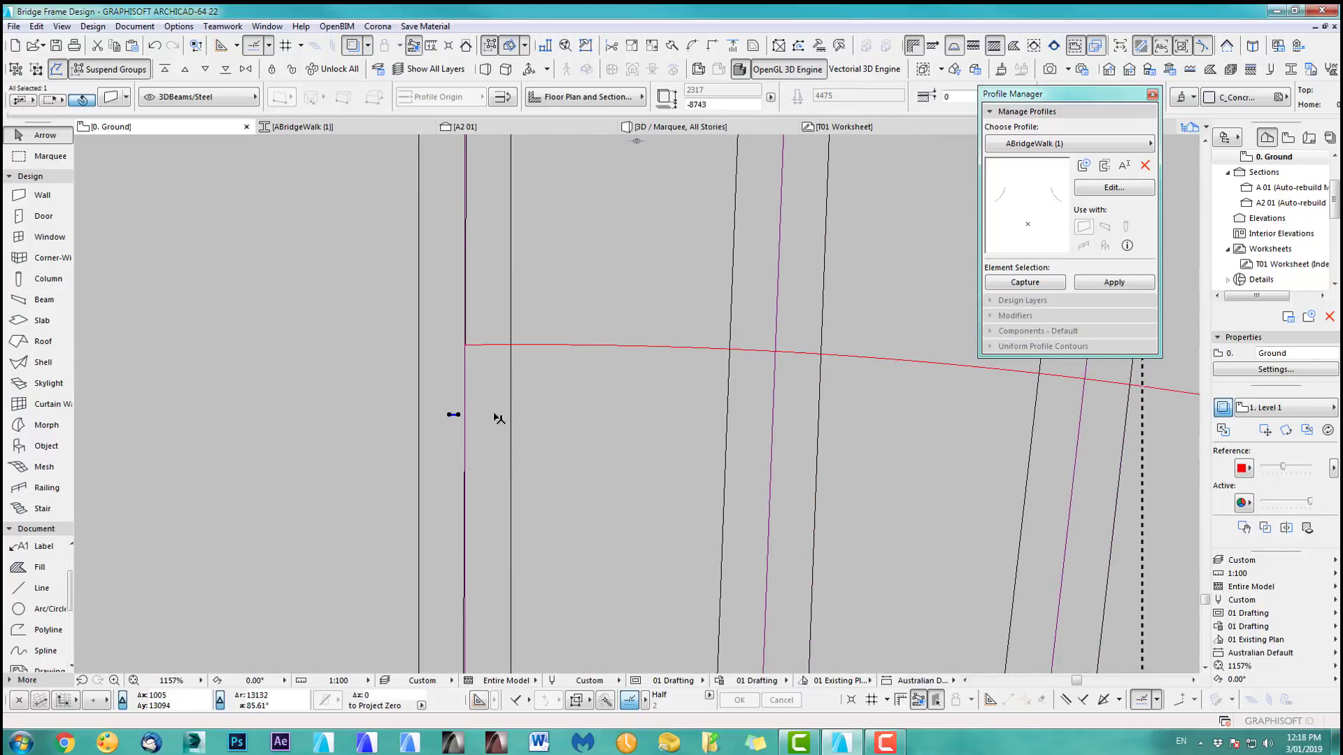
pyautogui.scroll(-4, 496, 434)
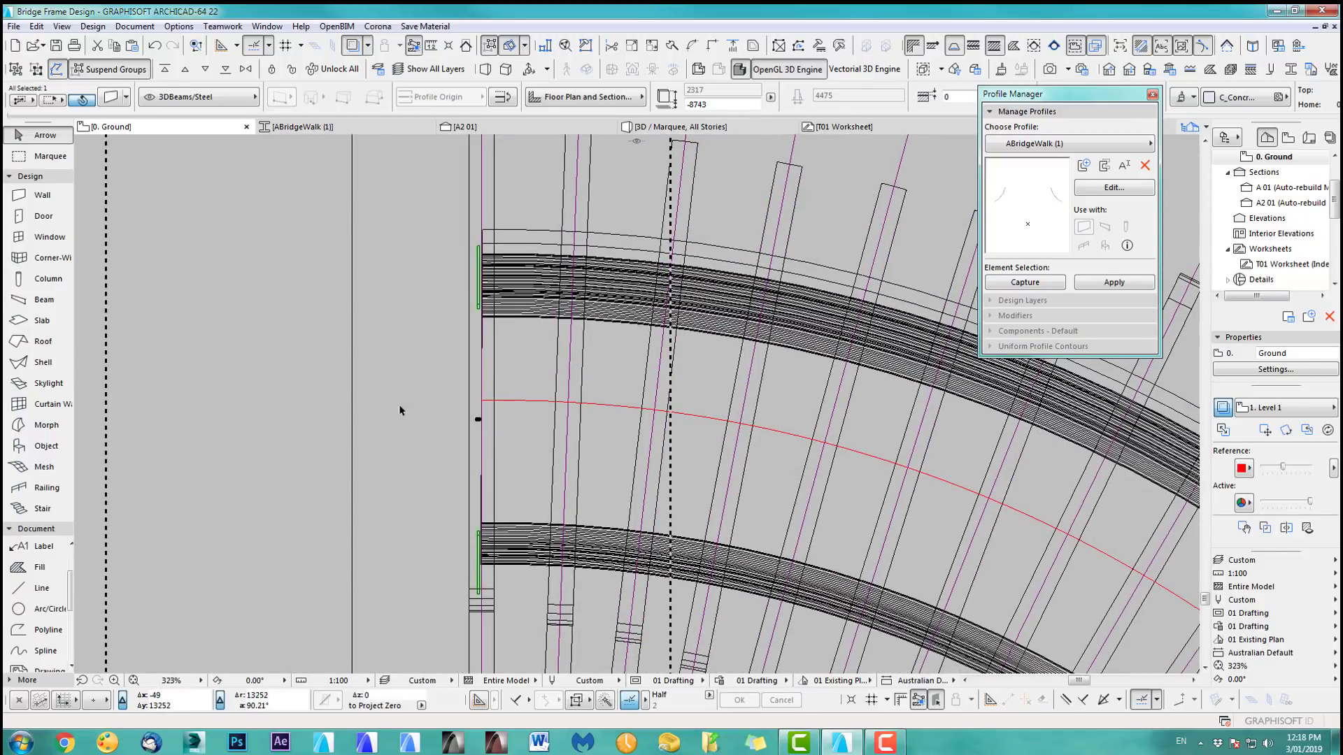
pyautogui.hotkey('ctrl', 'd')
pyautogui.scroll(4, 425, 429)
pyautogui.scroll(1, 425, 435)
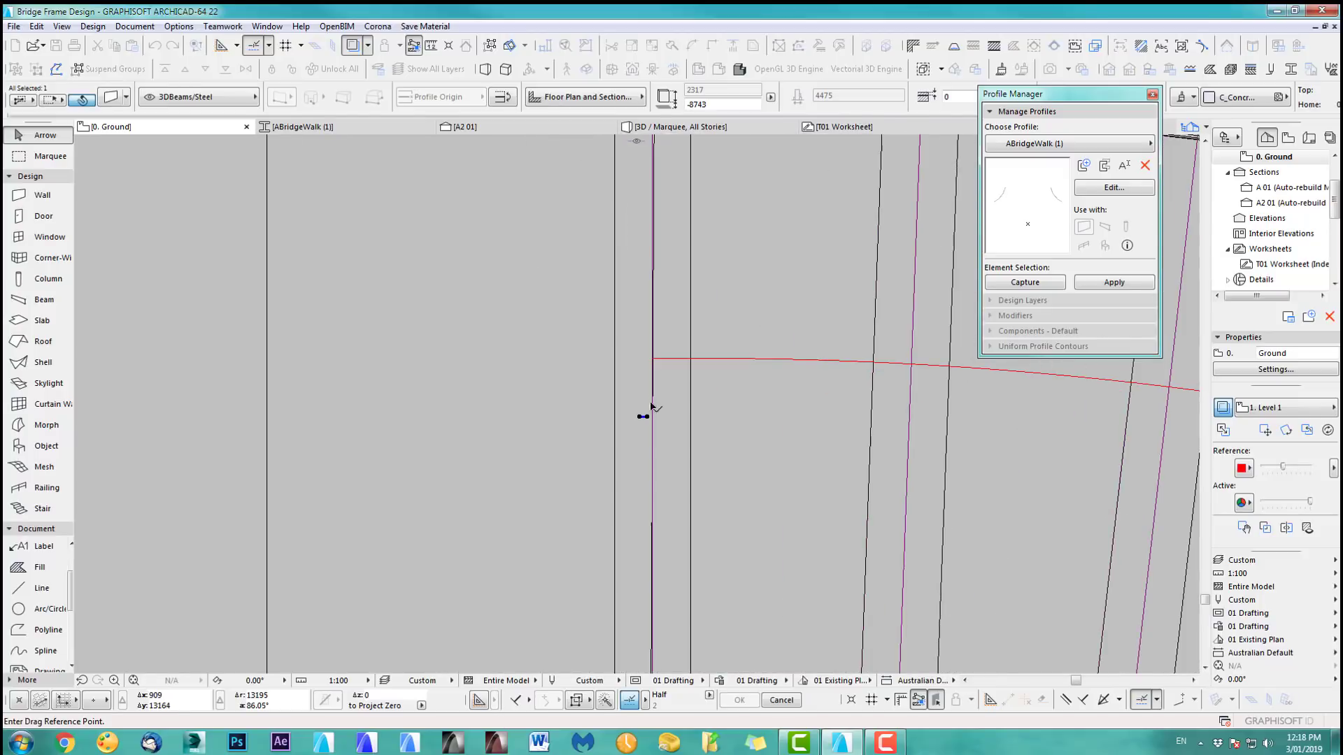
pyautogui.click(640, 418)
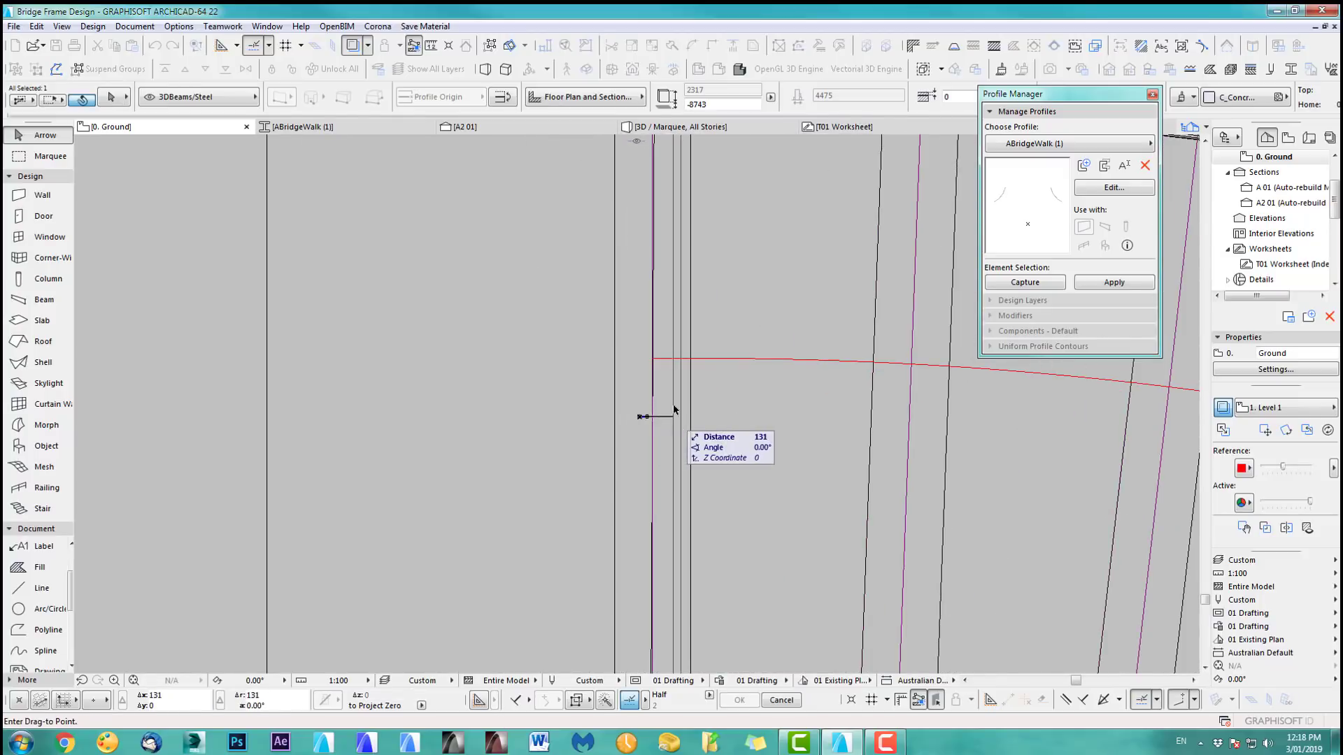
pyautogui.click(655, 362)
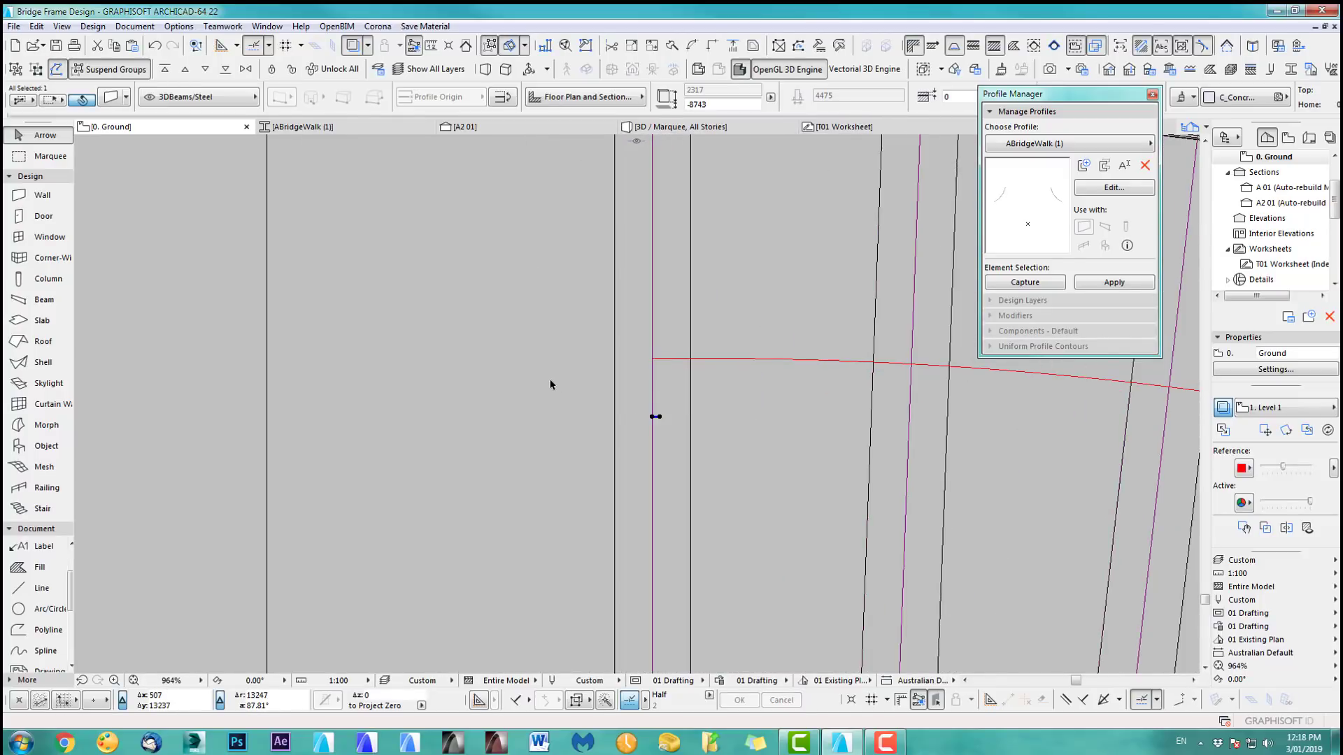
# Step: View the enclosed portion in 3D to examine how the repositioned baluster meets the curved rails
pyautogui.press('F3')
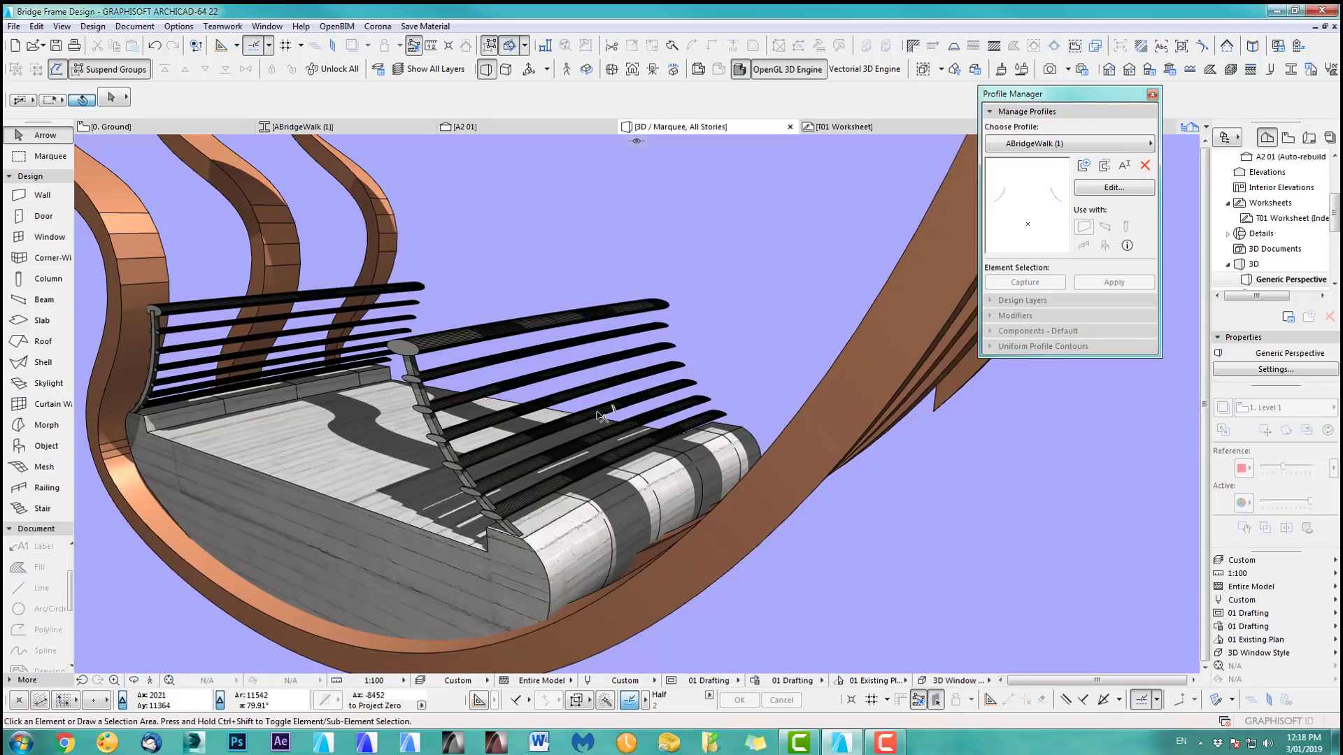
pyautogui.scroll(-5, 600, 416)
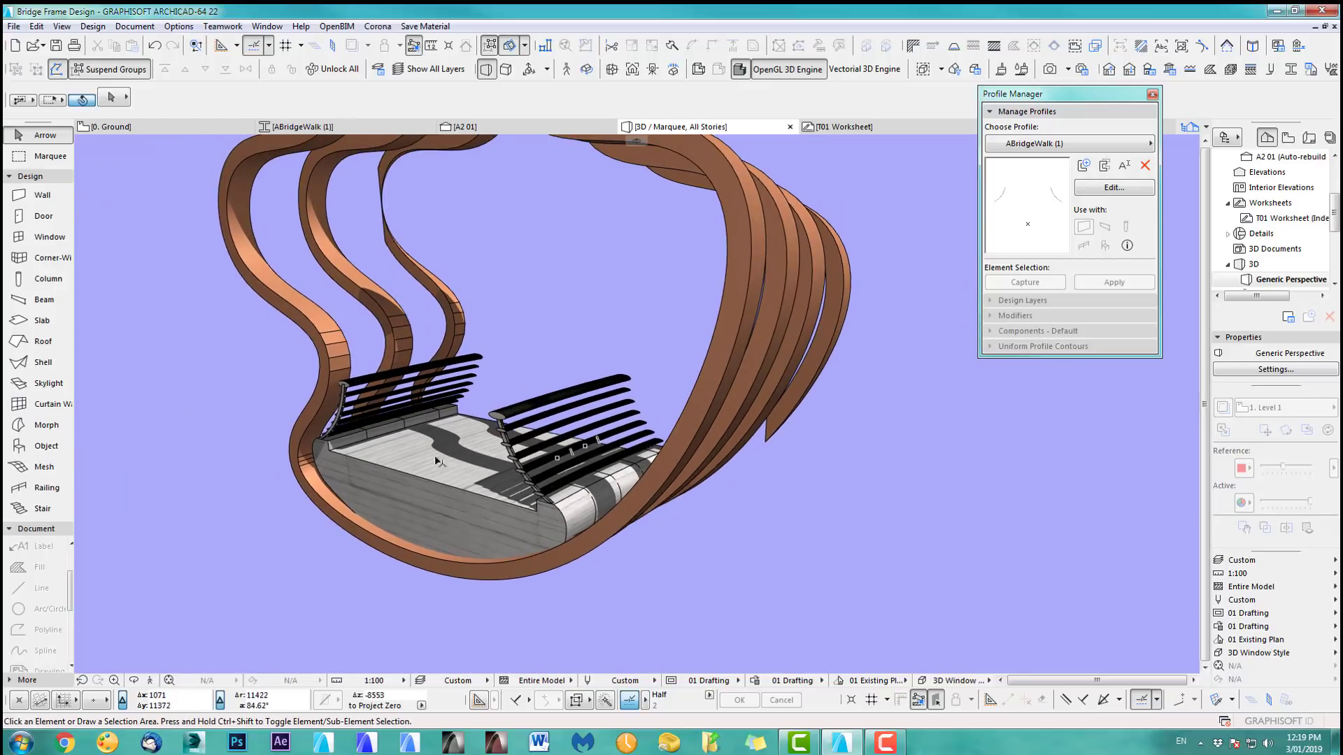
pyautogui.press('F2')
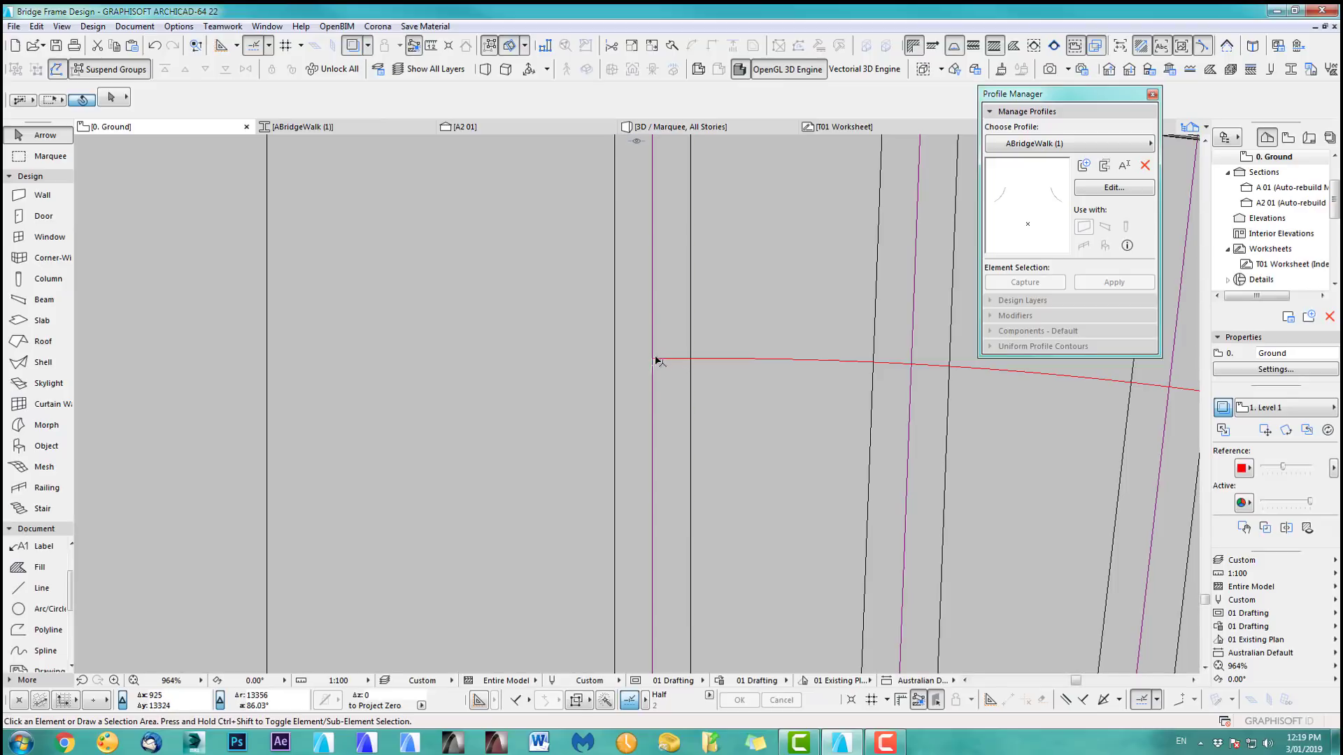
pyautogui.moveTo(489, 300); pyautogui.dragTo(728, 455)
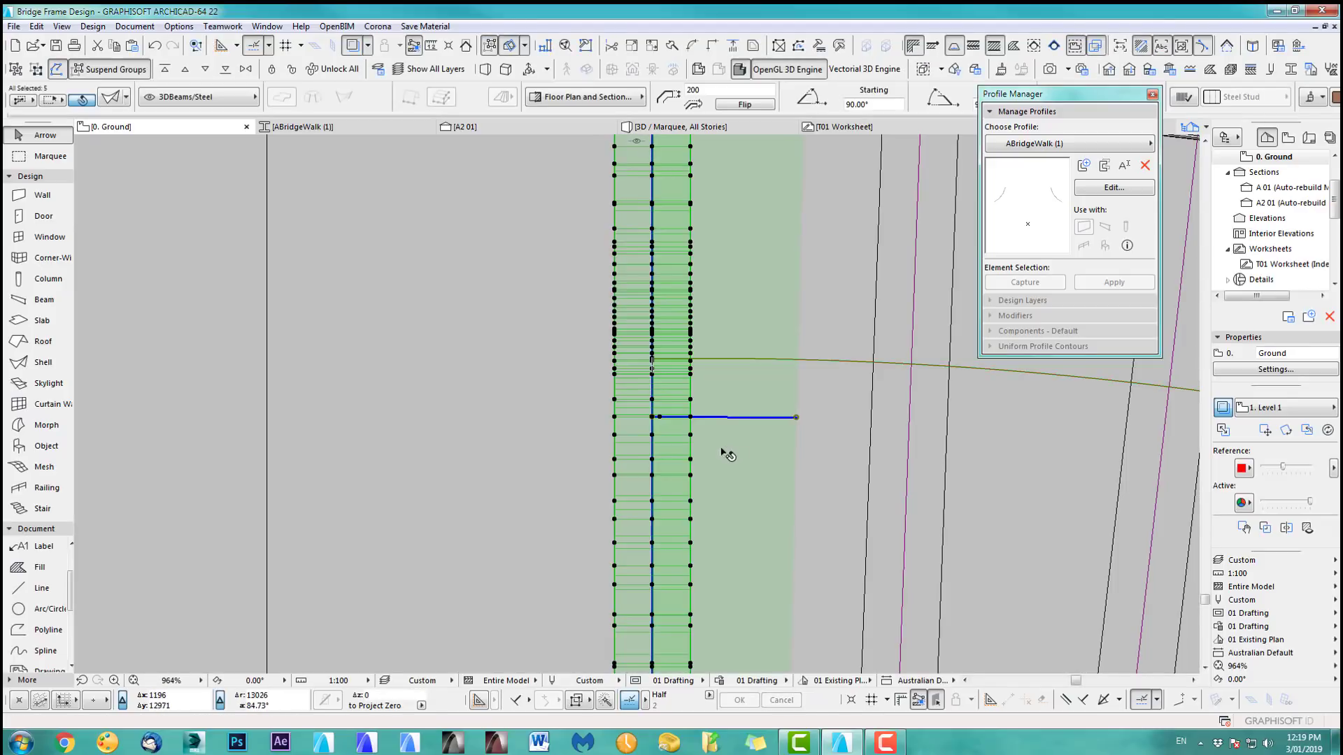
pyautogui.click(529, 426)
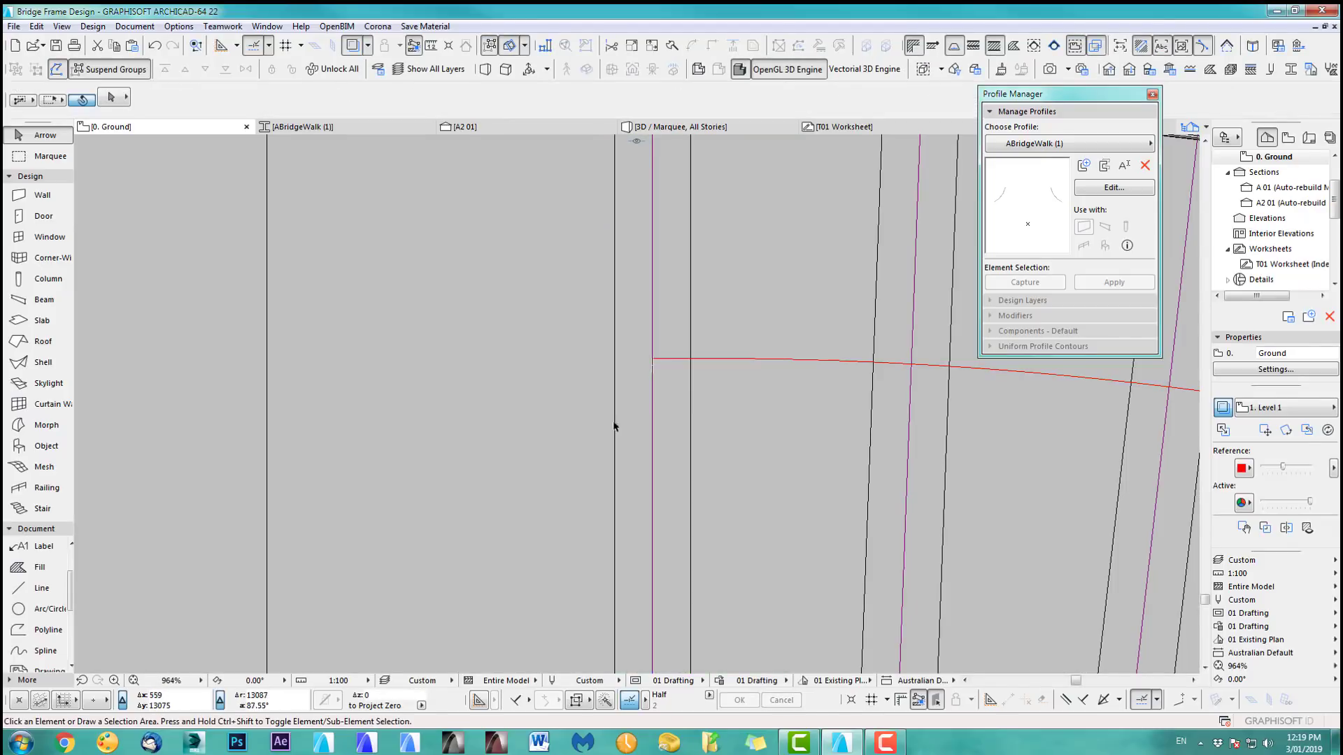
# Step: Select only the baluster wall and set up Multiply by Drag with Distribute, 40 copies, Pick Path Before Input and Rotate to Path
pyautogui.click(657, 416)
pyautogui.press('F5')
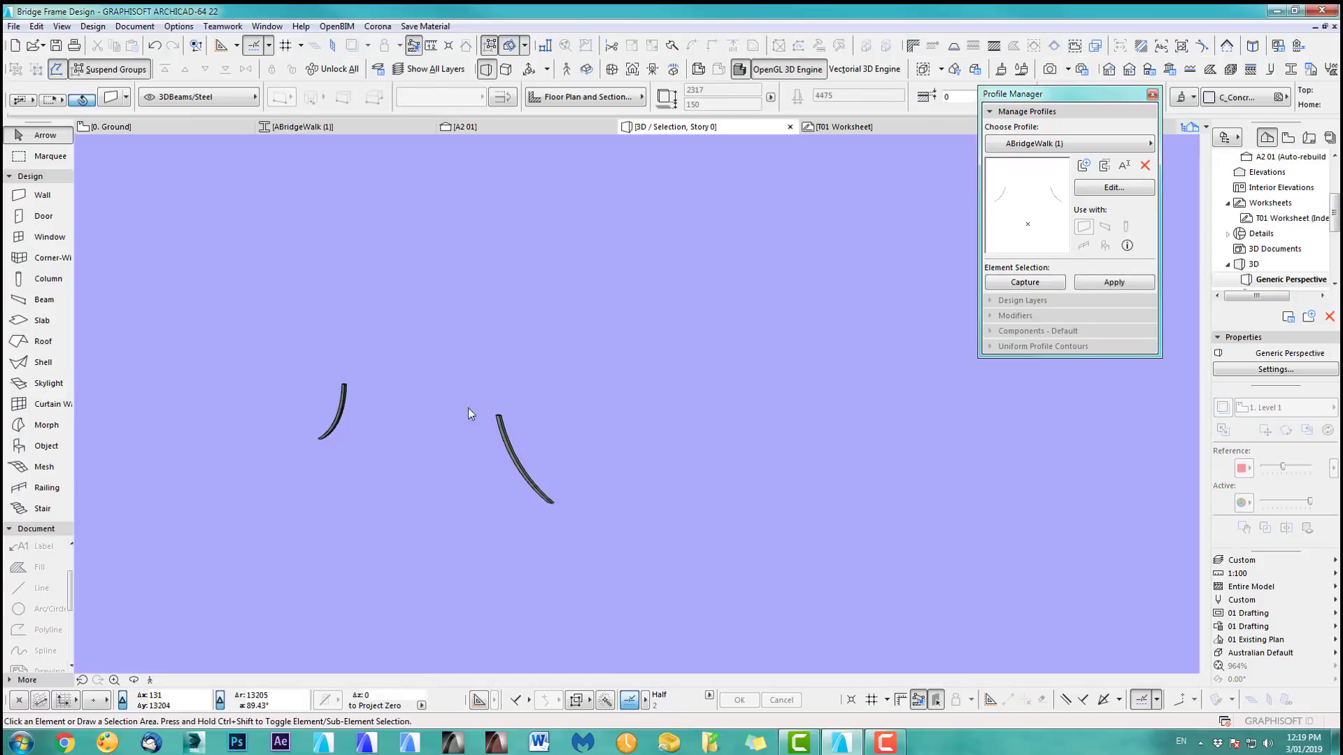
pyautogui.press('F2')
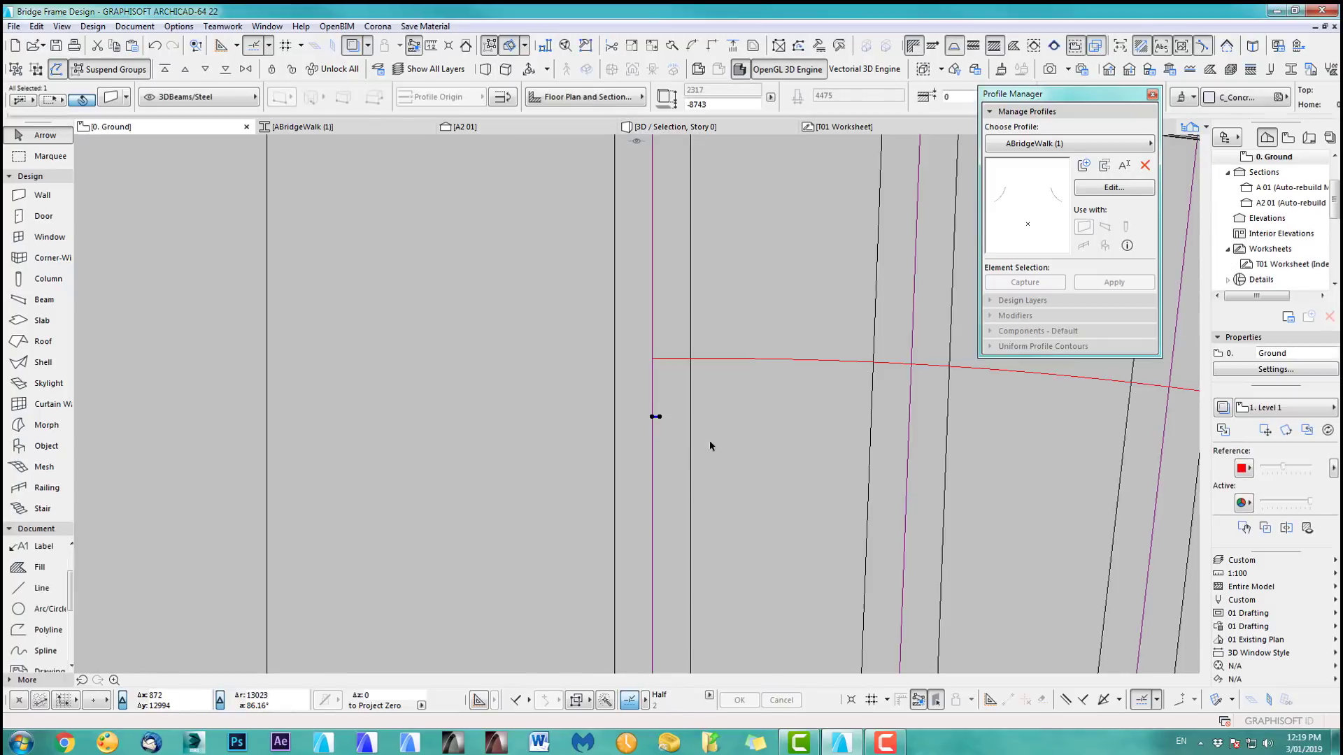
pyautogui.moveTo(720, 438)
pyautogui.mouseDown(button='middle')
pyautogui.moveTo(530, 382)
pyautogui.moveTo(420, 384)
pyautogui.mouseUp(button='middle')
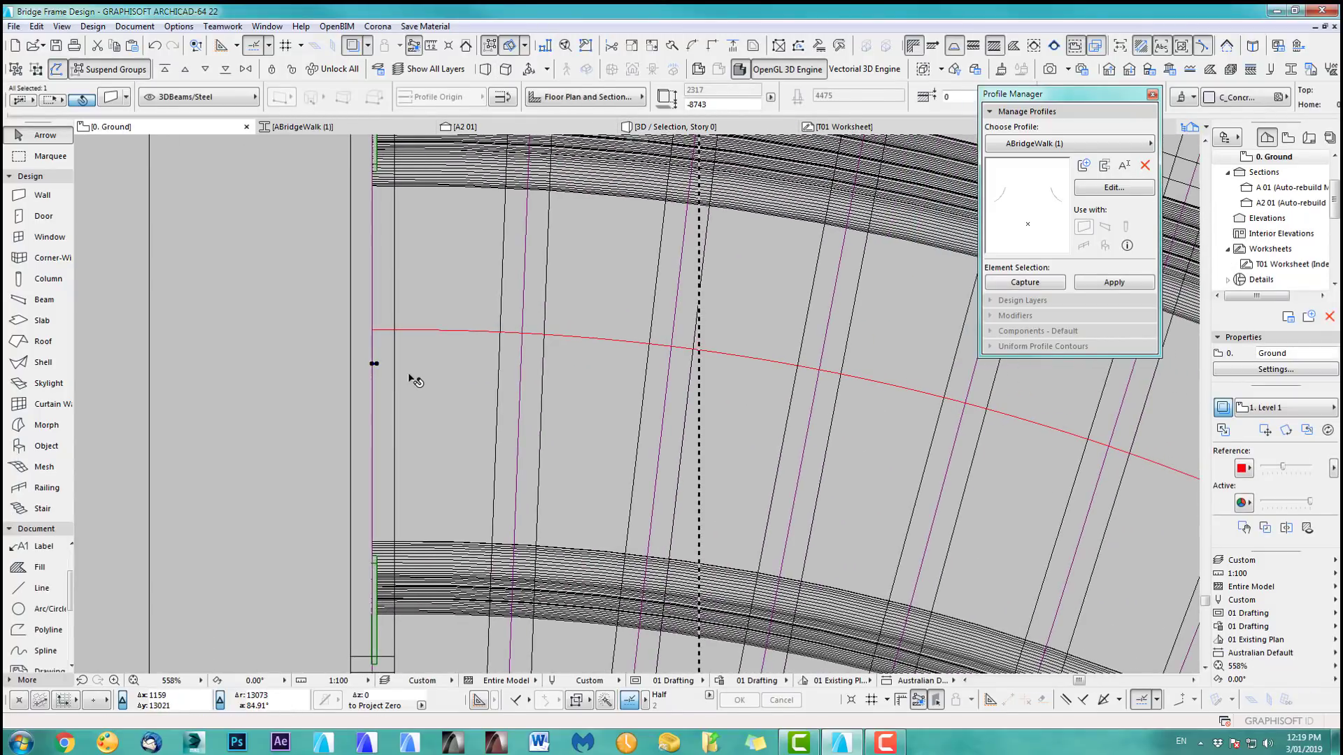
pyautogui.scroll(-4, 413, 379)
pyautogui.scroll(-3, 409, 377)
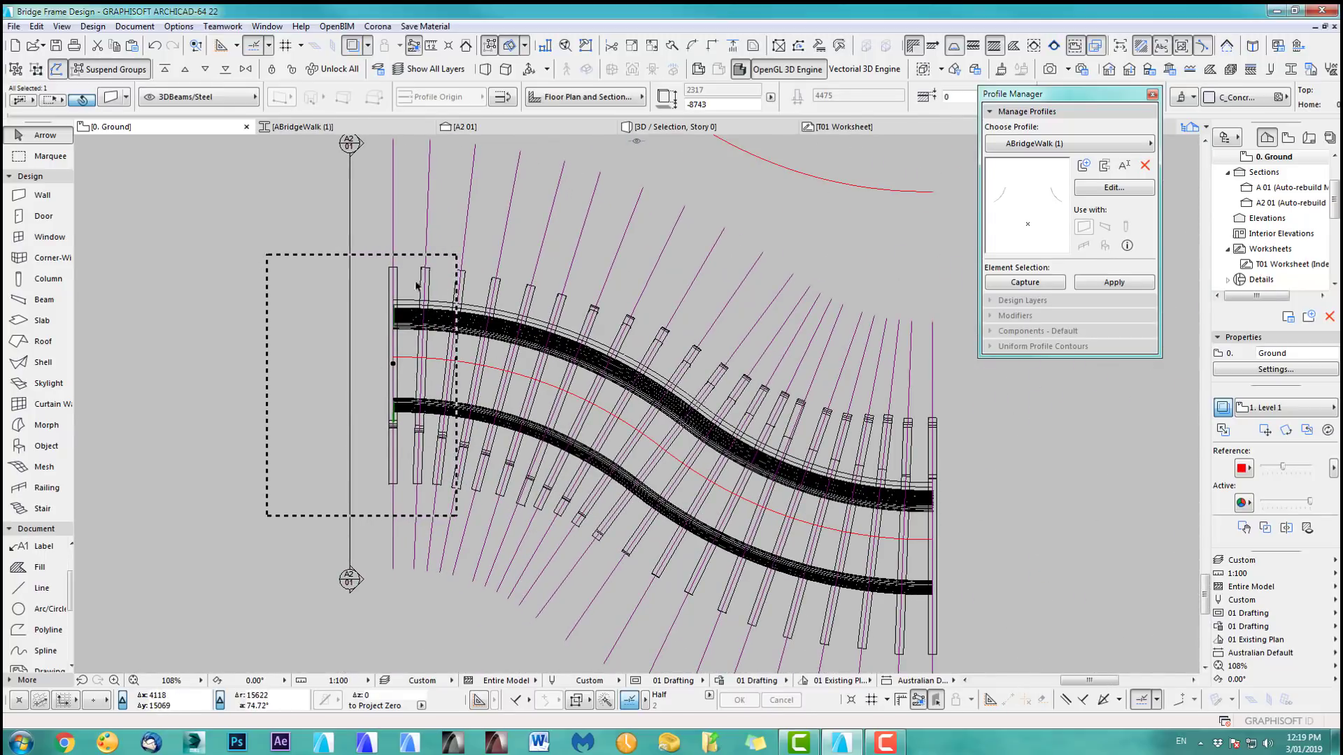
pyautogui.hotkey('ctrl', 'u')
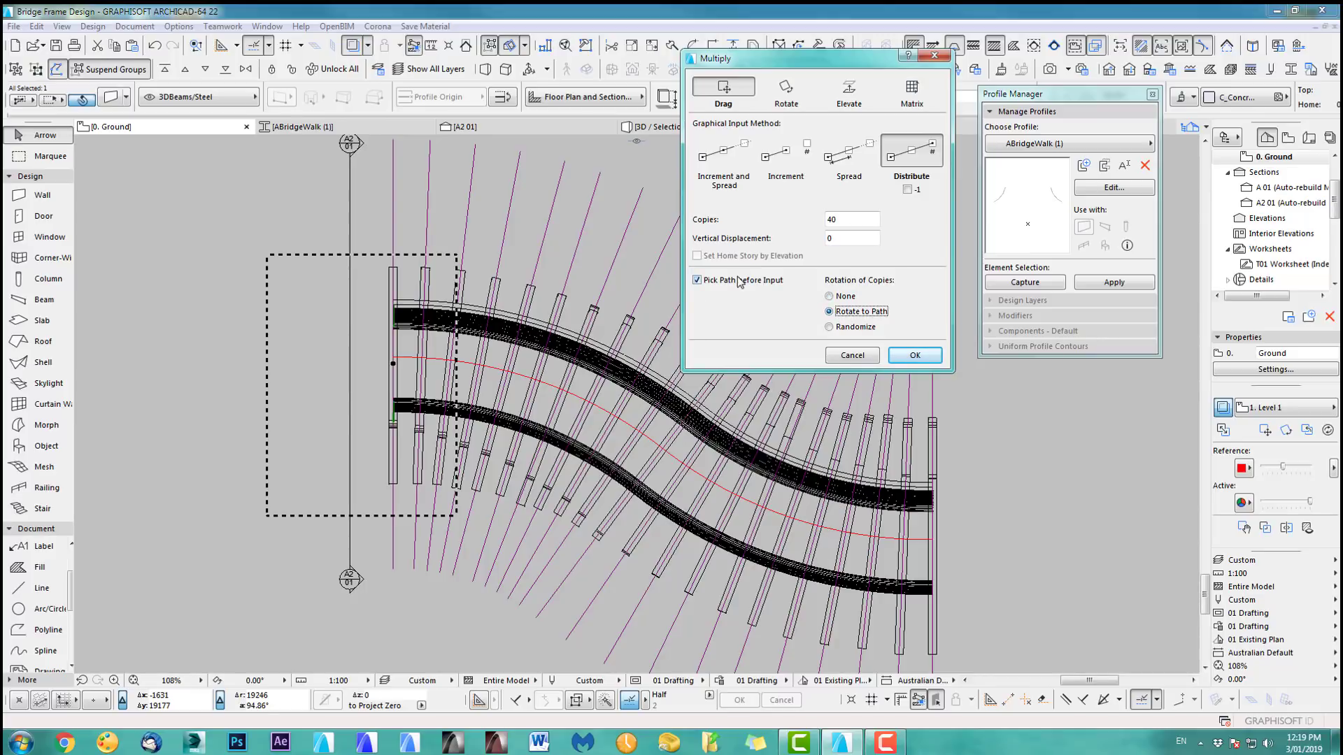
pyautogui.click(914, 355)
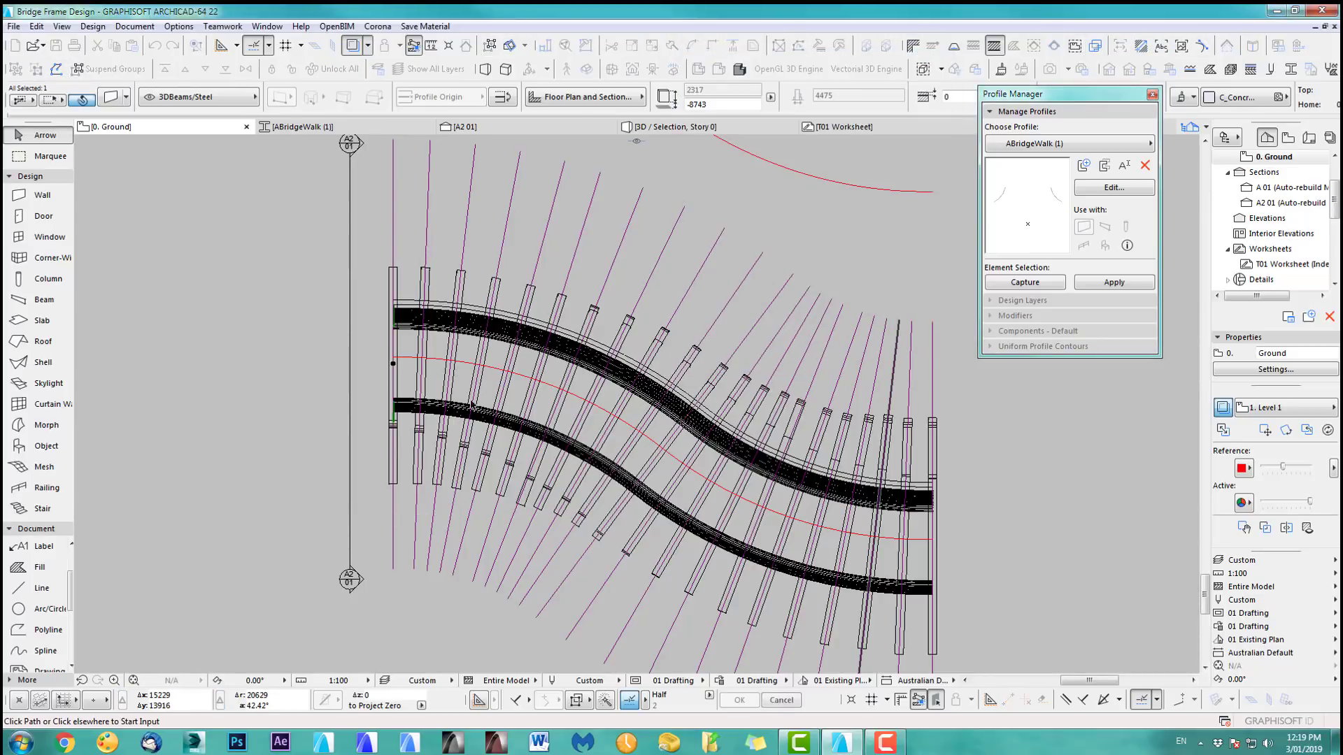
# Step: Distribute the baluster copies along the walkway's red centre curve, from its starting point to its far end
pyautogui.scroll(3, 368, 368)
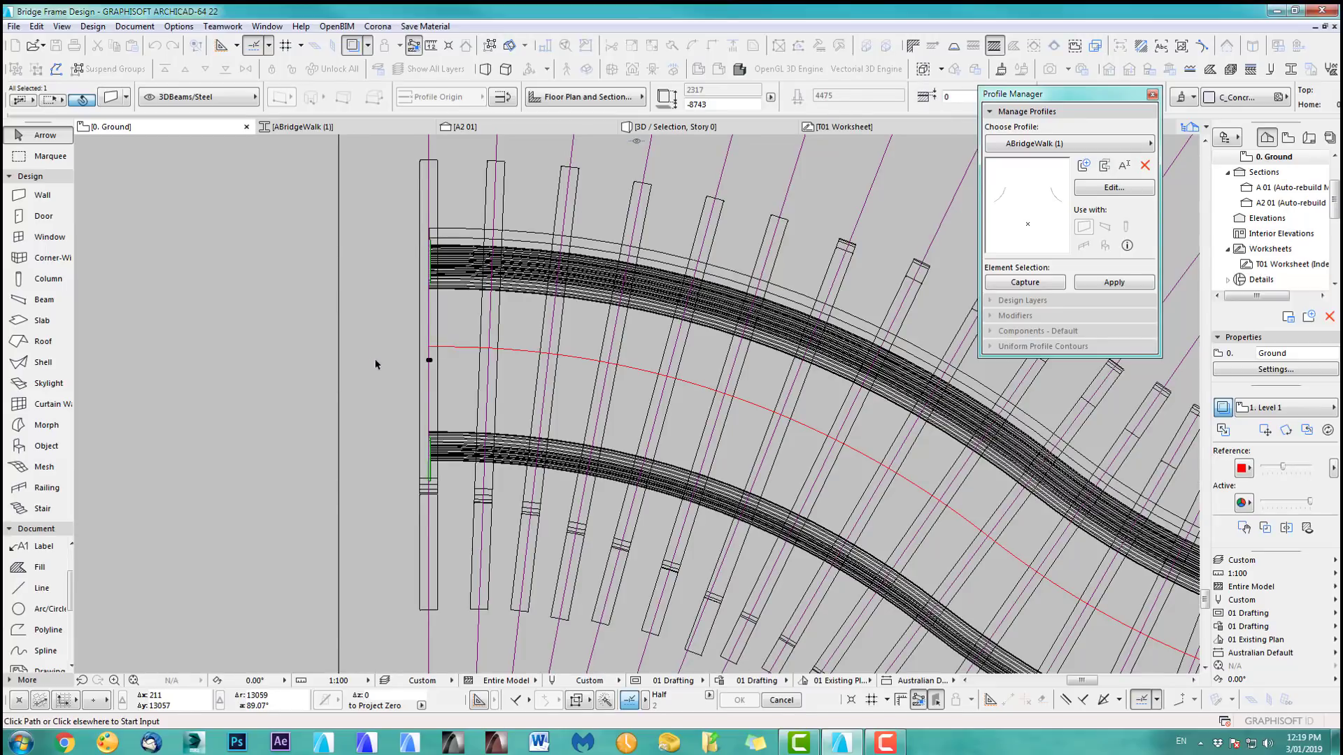
pyautogui.scroll(2, 450, 349)
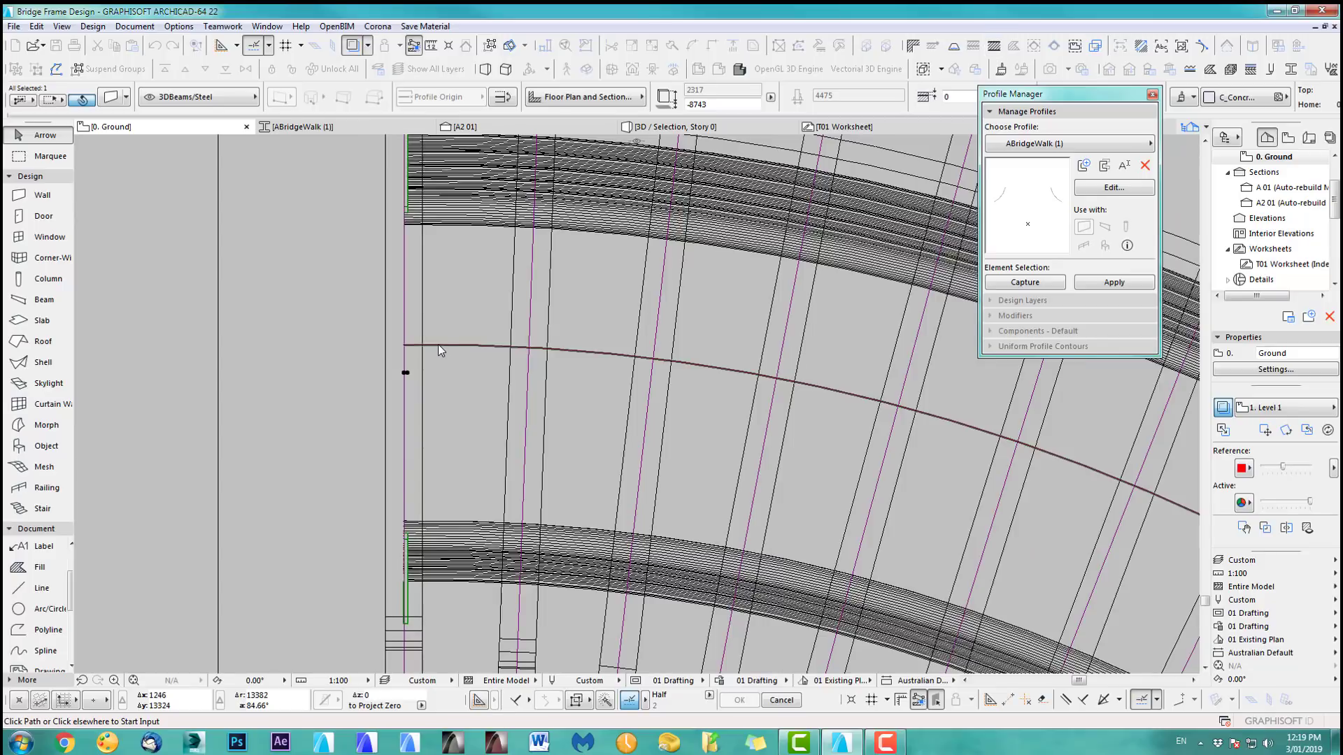
pyautogui.click(441, 346)
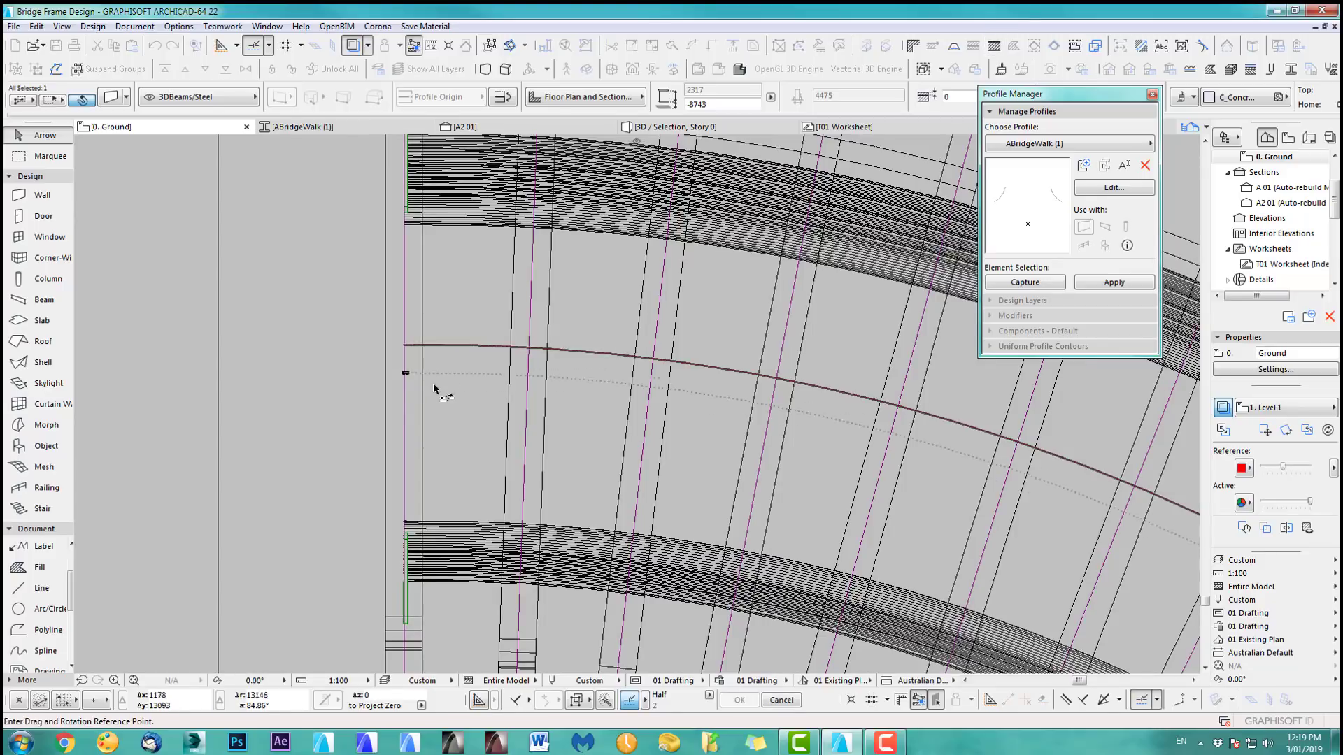
pyautogui.click(404, 349)
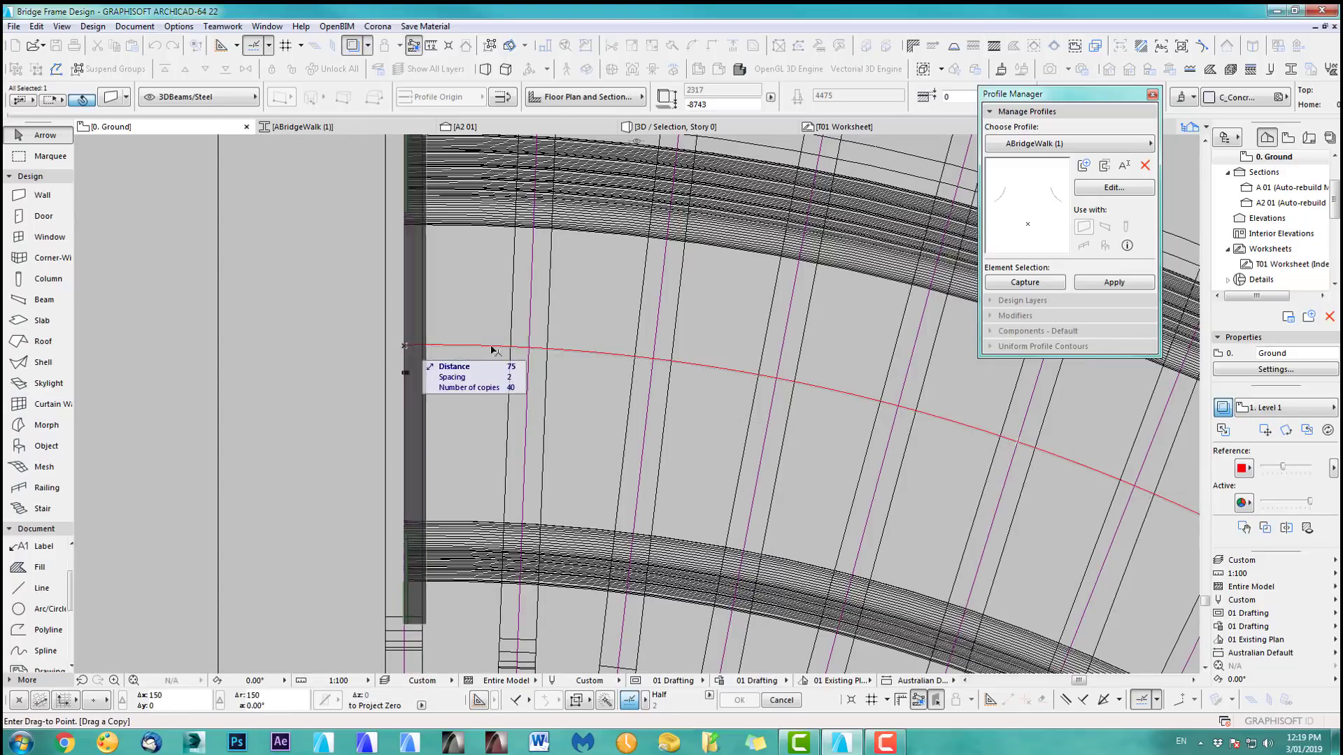
pyautogui.scroll(-5, 594, 377)
pyautogui.moveTo(768, 464); pyautogui.dragTo(529, 463, button='middle')
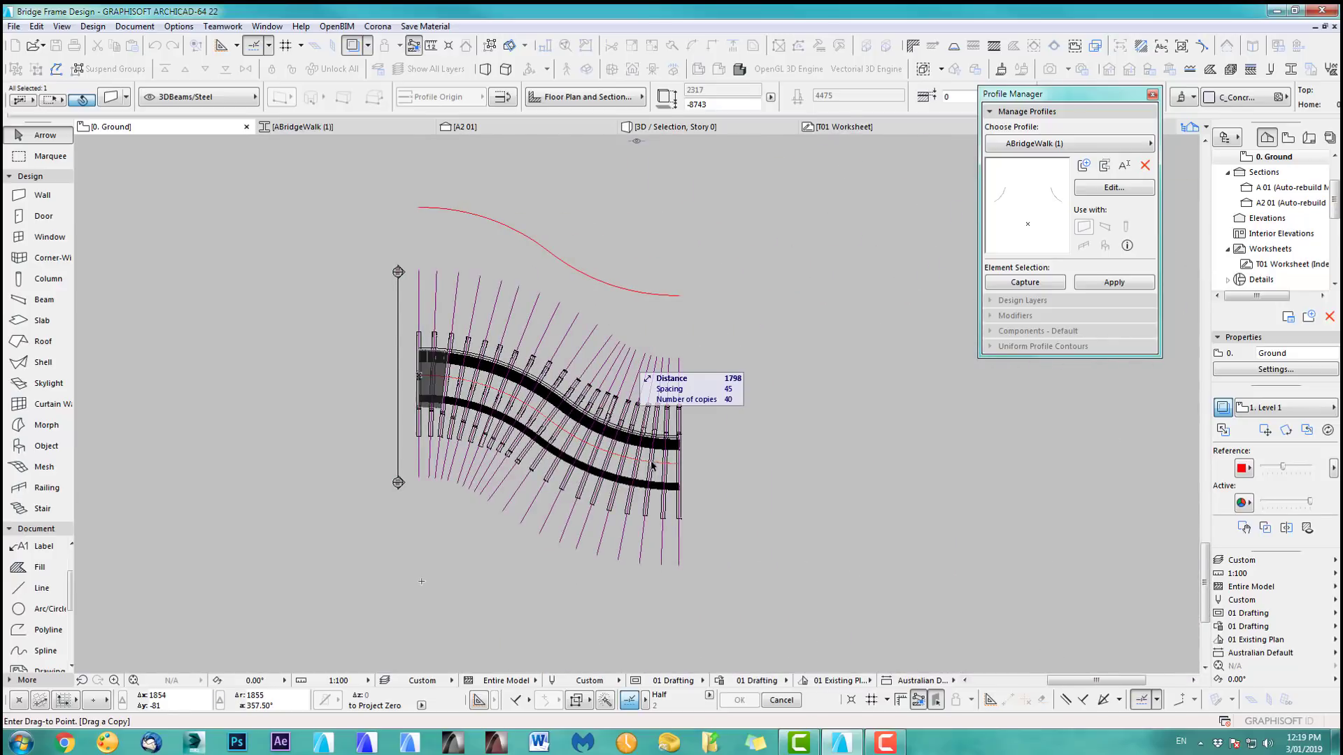
pyautogui.scroll(5, 688, 466)
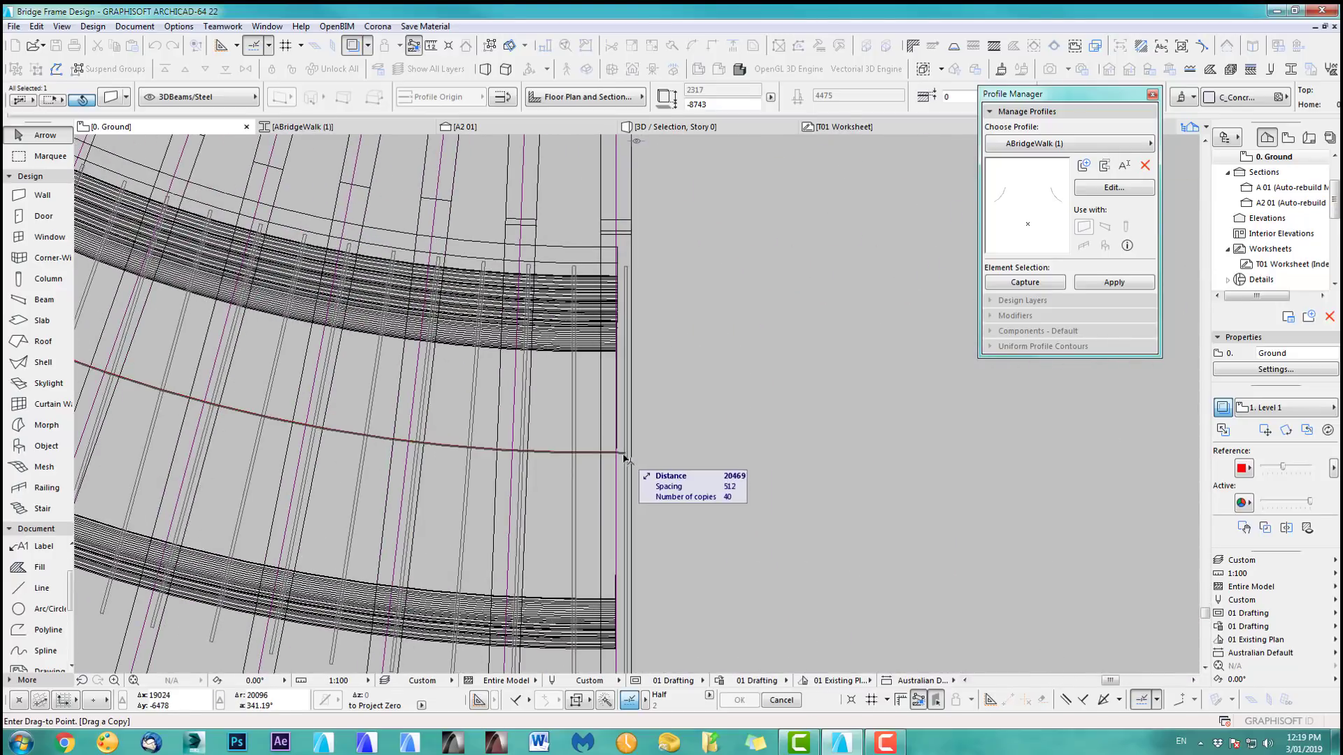
pyautogui.click(620, 456)
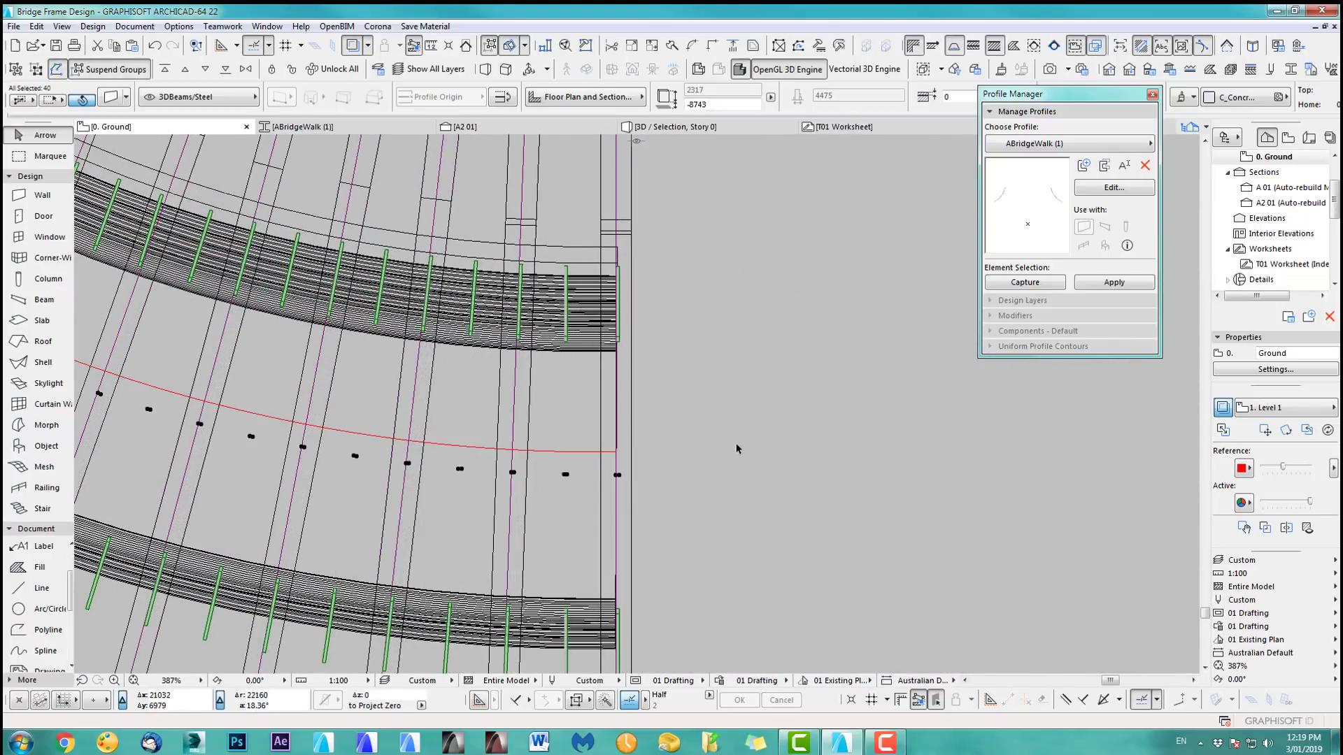
# Step: Clear the marquee and show the whole bridge in 3D to examine the distributed balusters along both railings
pyautogui.press('Escape')
pyautogui.press('F5')
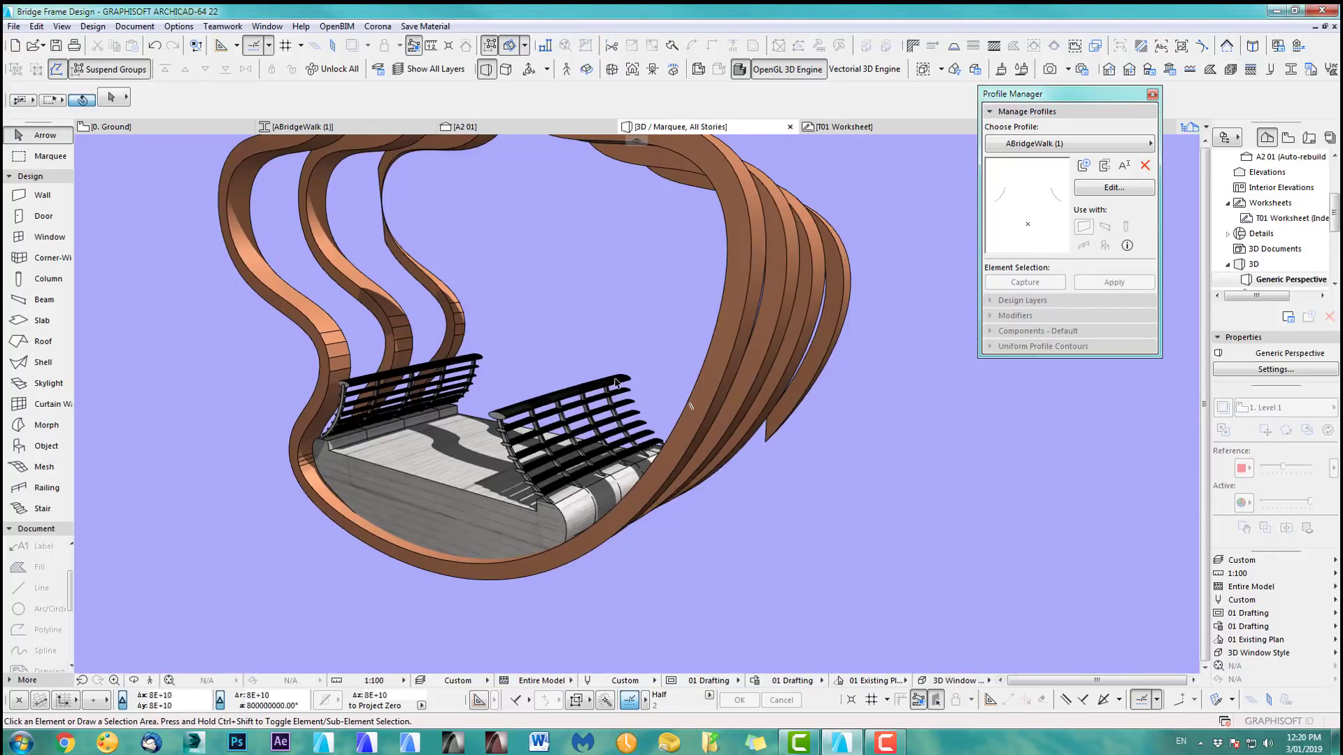
pyautogui.press('F2')
pyautogui.scroll(-10, 630, 388)
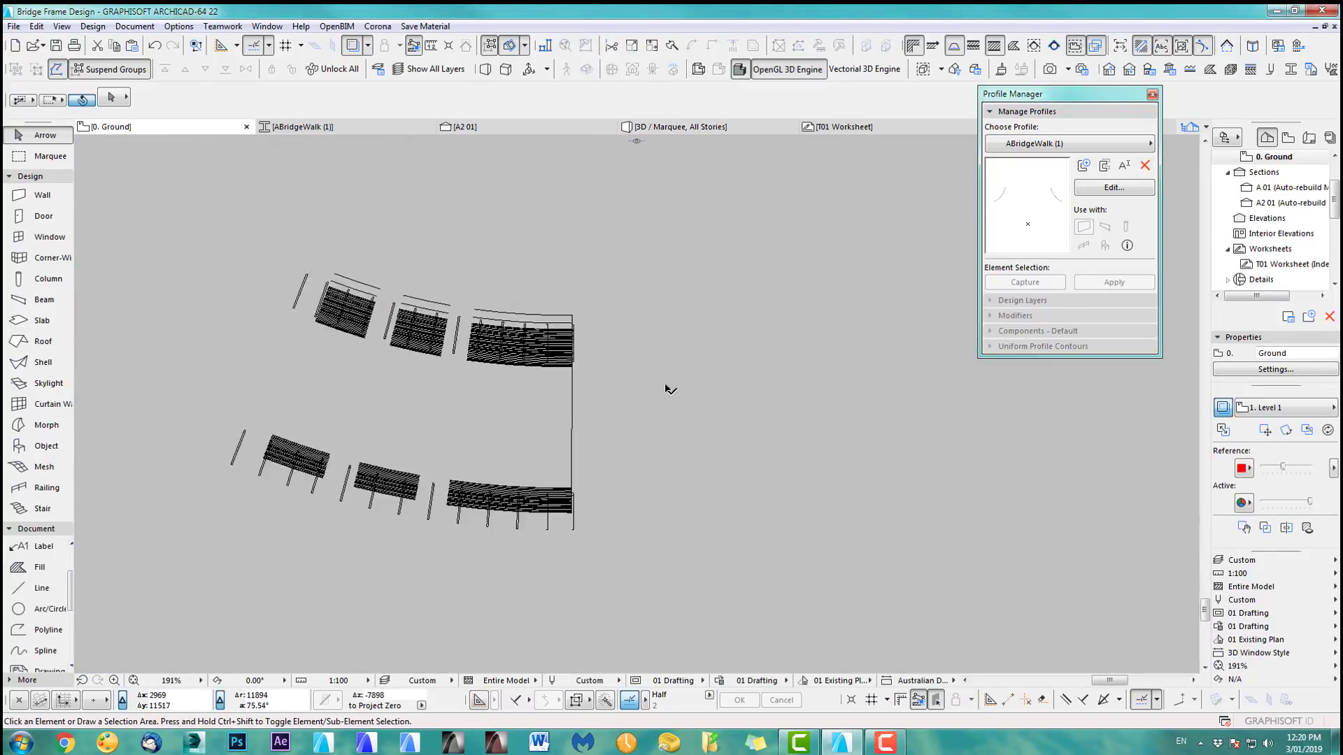
pyautogui.click(41, 156)
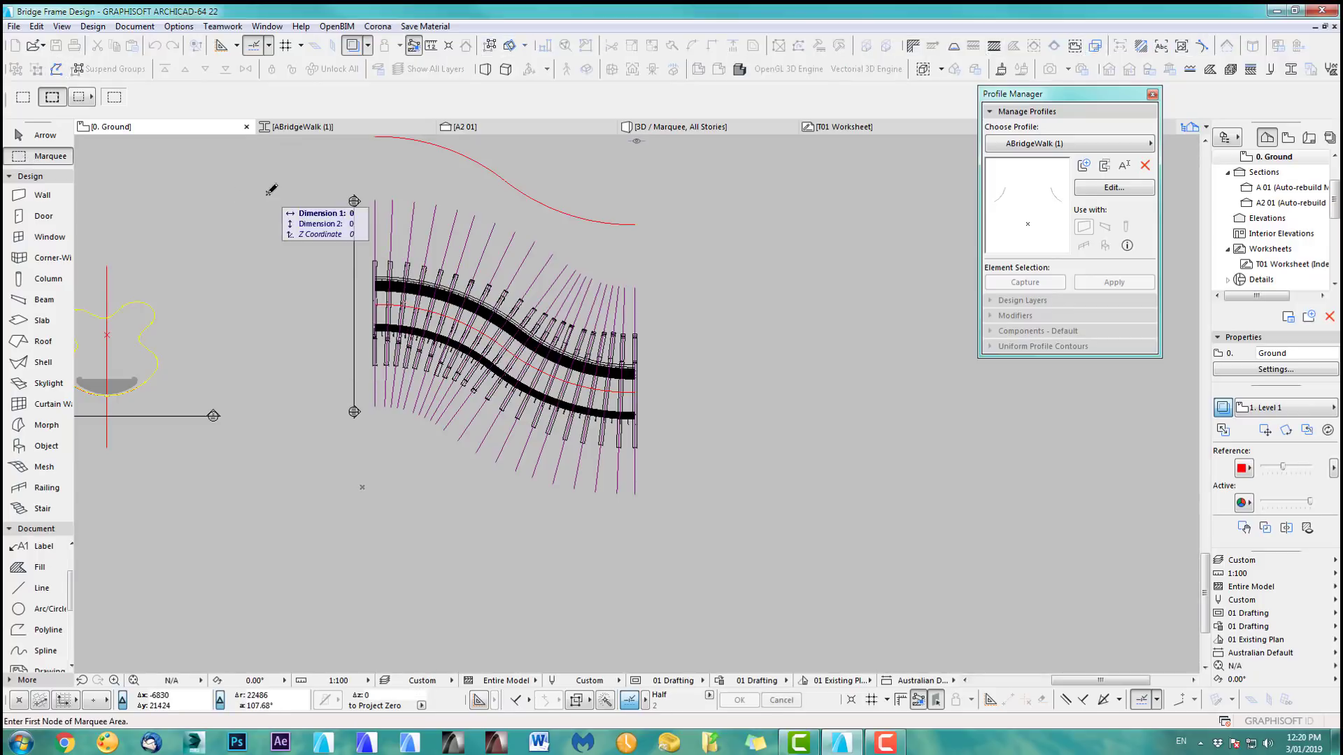
pyautogui.press('F5')
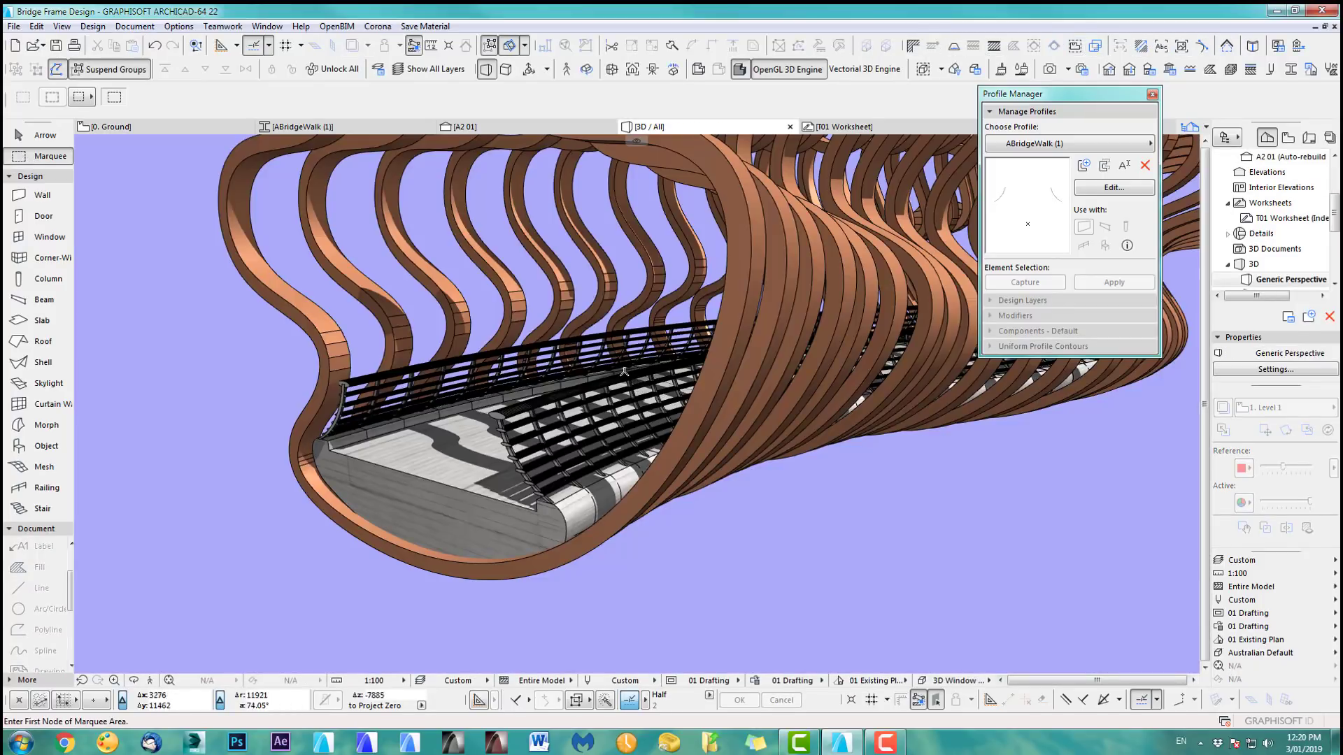
pyautogui.keyDown('shift'); pyautogui.moveTo(463, 384); pyautogui.dragTo(493, 376, button='middle'); pyautogui.keyUp('shift')
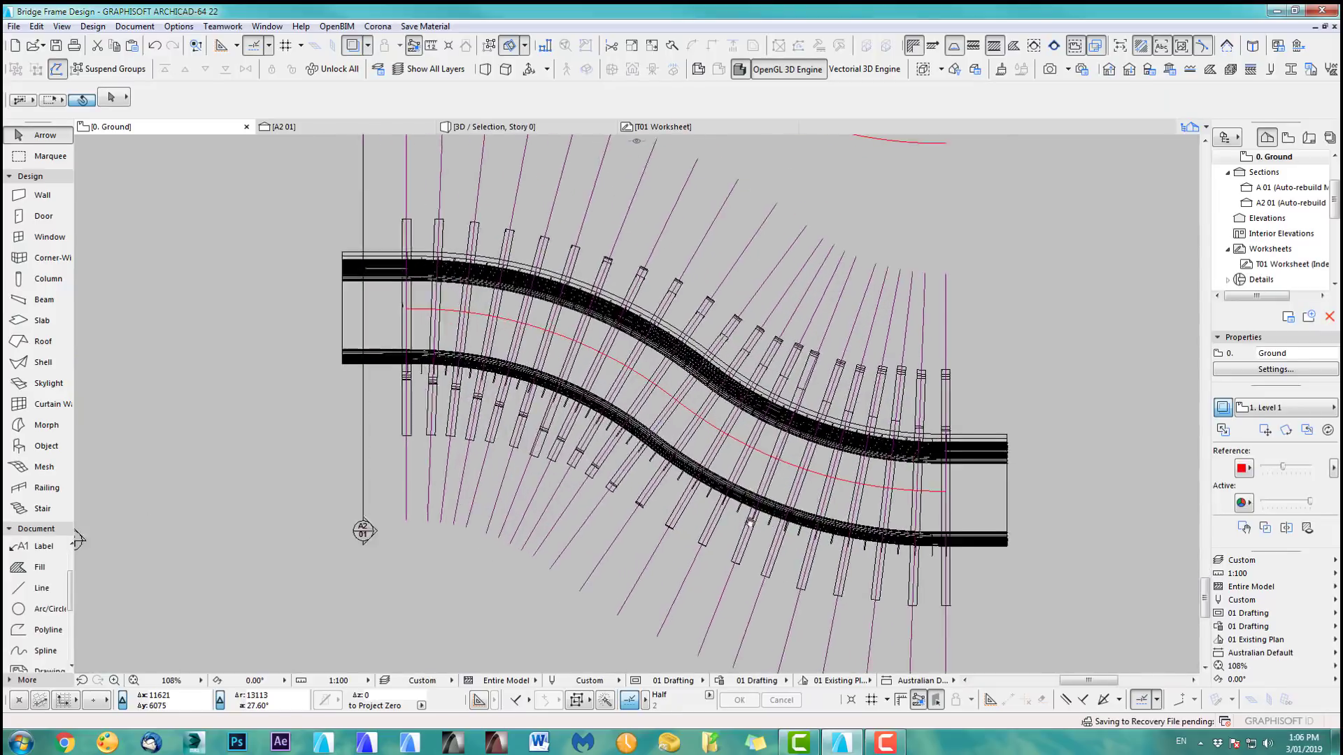
pyautogui.scroll(1, 535, 410)
pyautogui.scroll(-2, 535, 409)
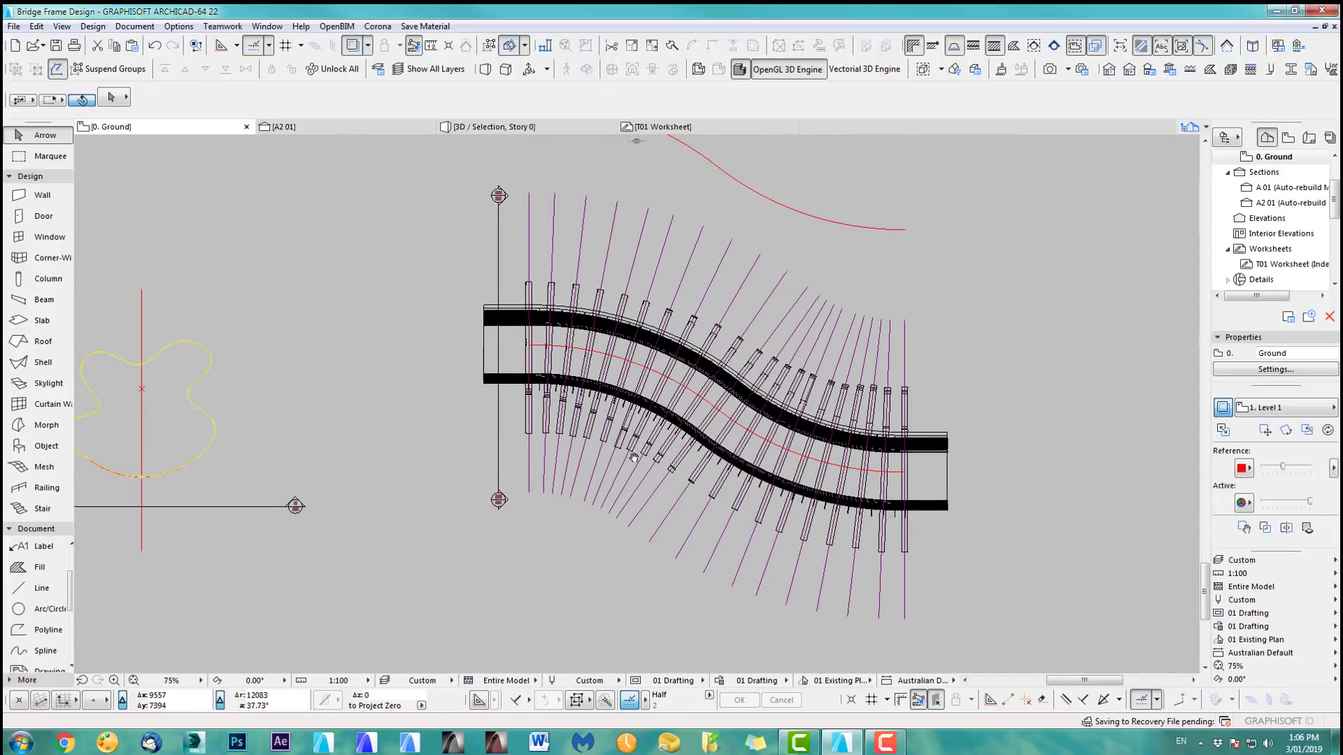
# Step: Stretch the straight walkway section at the bridge's starting end further outward, away from the curve
pyautogui.scroll(4, 523, 382)
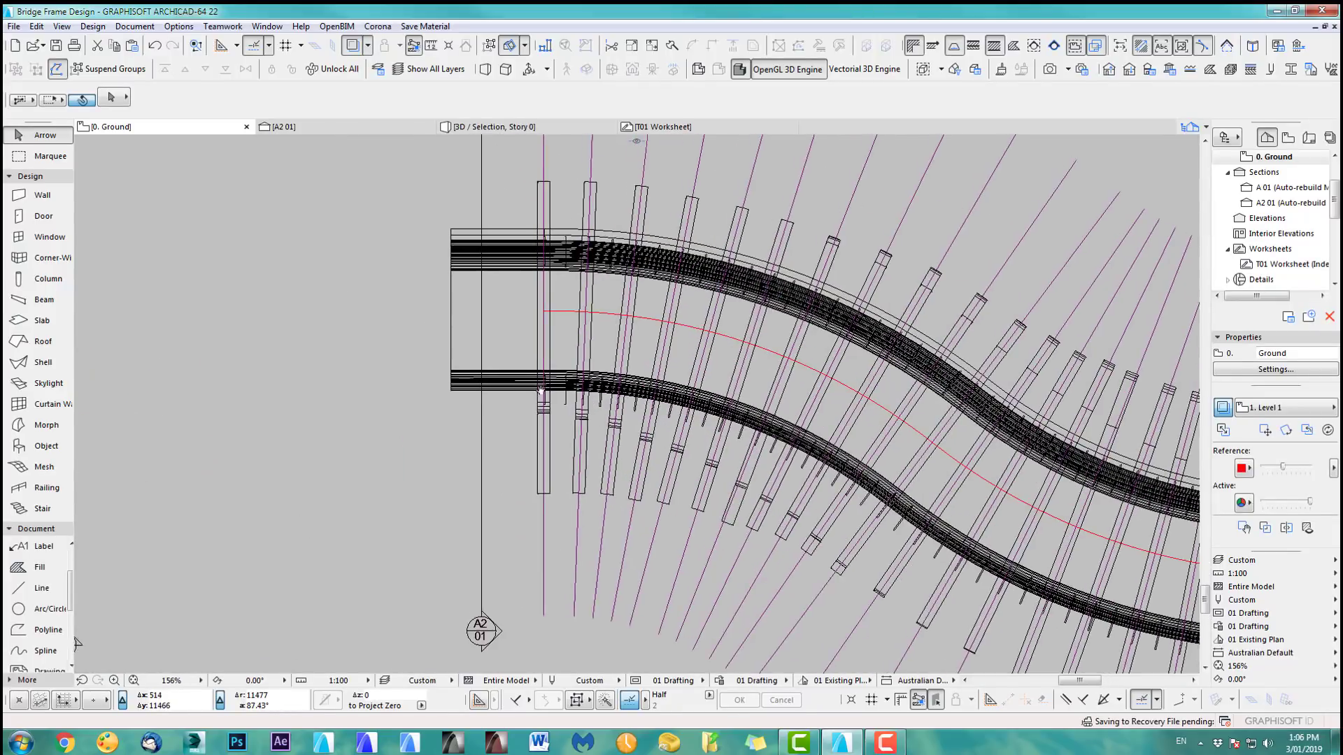
pyautogui.click(537, 339)
pyautogui.scroll(-3, 598, 378)
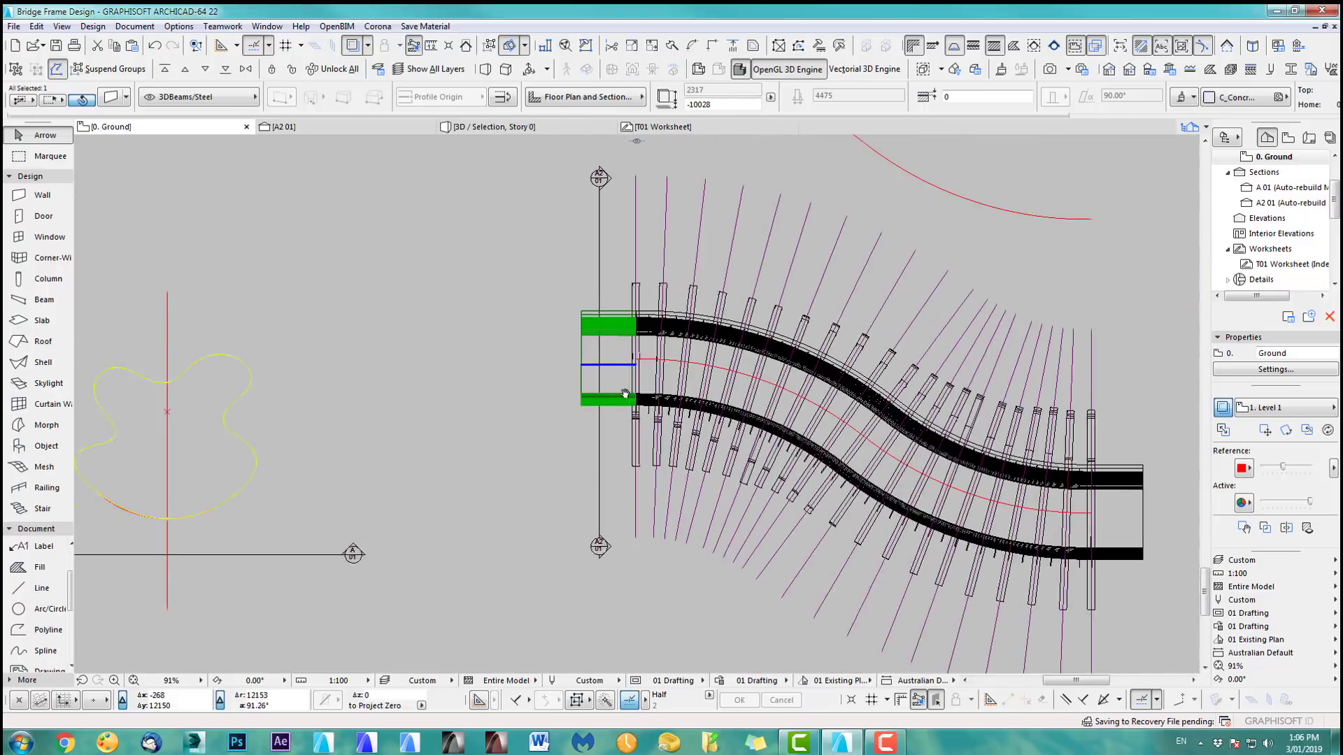
pyautogui.click(589, 366)
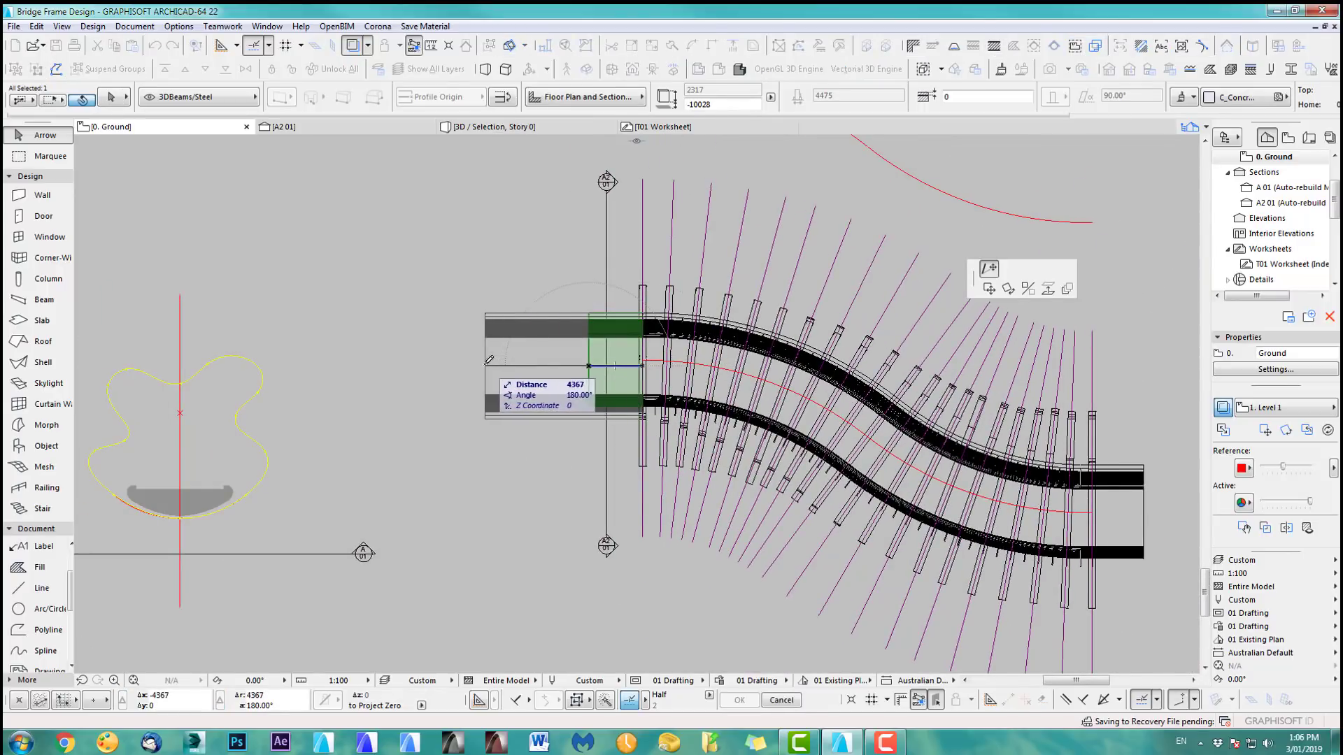
pyautogui.click(435, 359)
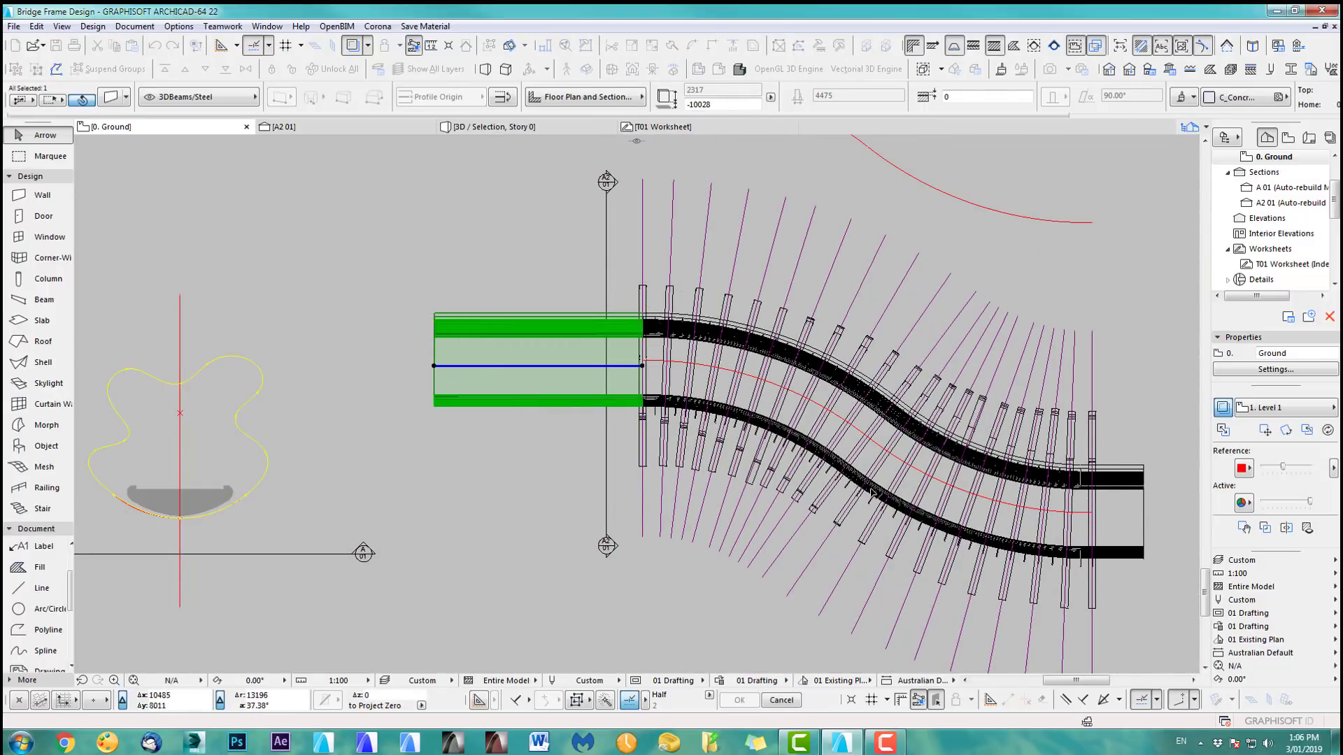
# Step: Lengthen the straight walkway section at the bridge's far end outward along its axis and clear the selection
pyautogui.moveTo(1184, 543); pyautogui.dragTo(788, 461, button='middle')
pyautogui.click(754, 439)
pyautogui.click(749, 439)
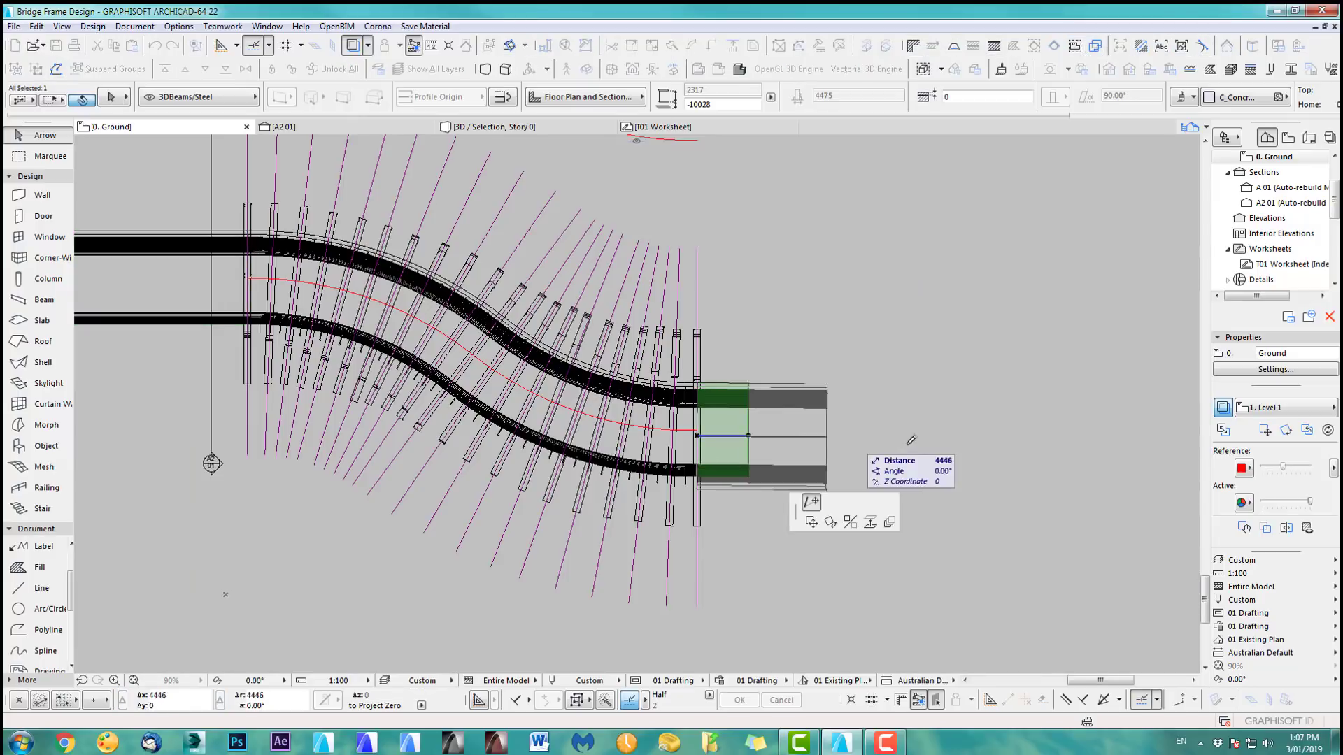
pyautogui.click(943, 448)
pyautogui.press('Escape')
pyautogui.moveTo(126, 256); pyautogui.dragTo(623, 378, button='middle')
pyautogui.scroll(-3, 623, 378)
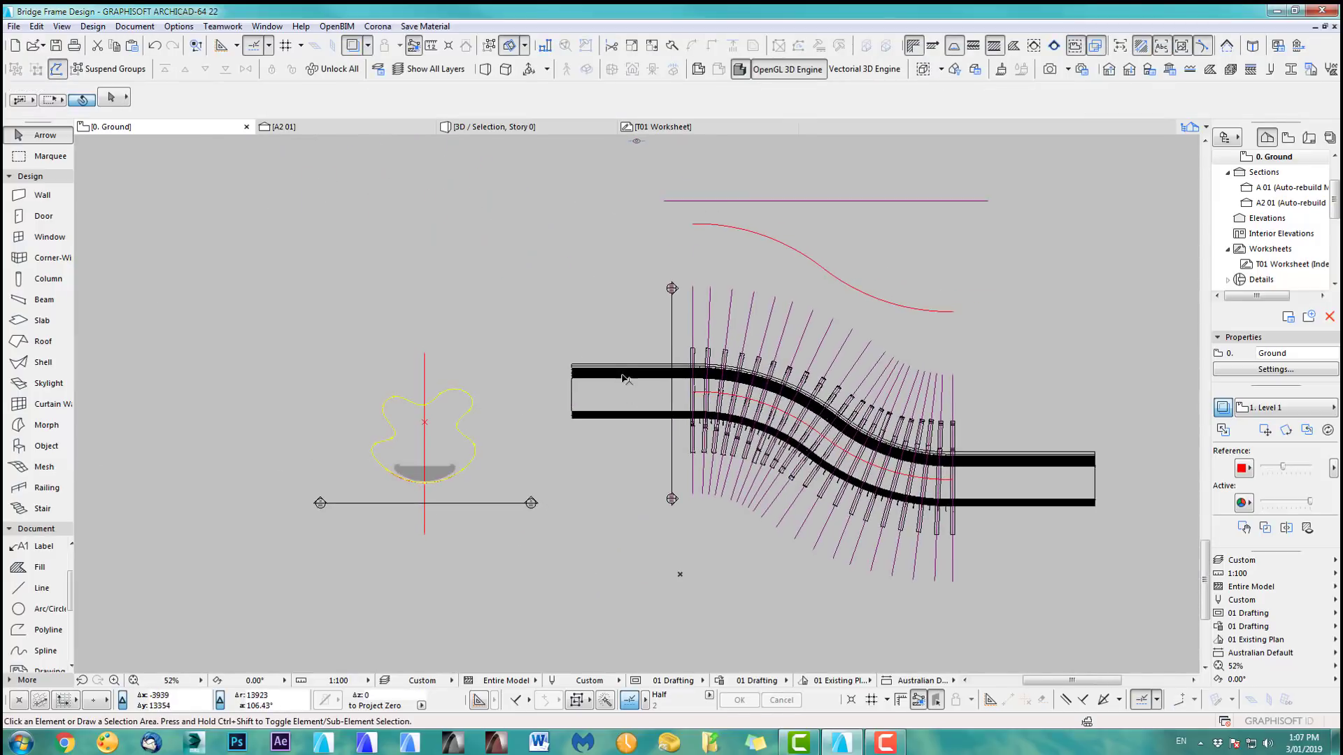
# Step: Stretch the first baluster shell's extrusion about 4290 mm outward over the straight walkway at the starting end
pyautogui.scroll(5, 623, 378)
pyautogui.moveTo(749, 420); pyautogui.dragTo(665, 319, button='middle')
pyautogui.scroll(2, 664, 318)
pyautogui.scroll(-3, 724, 199)
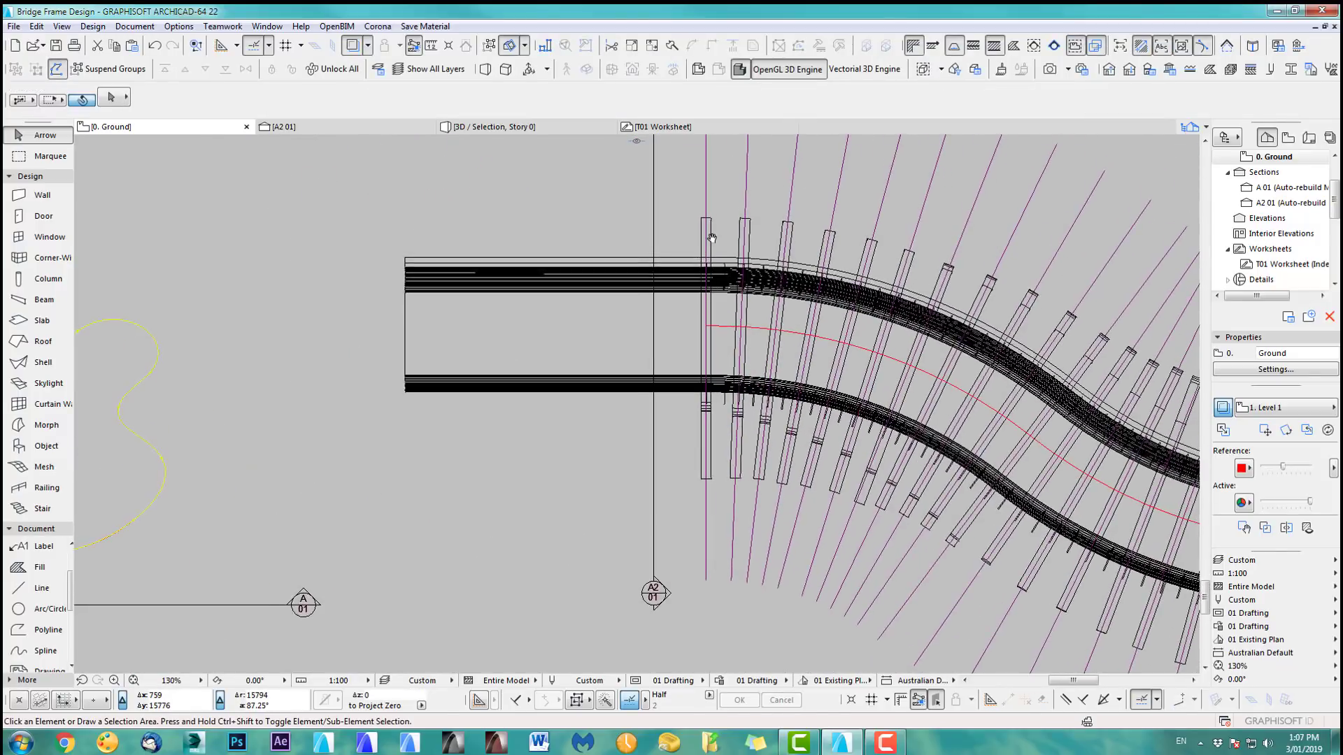
pyautogui.click(703, 221)
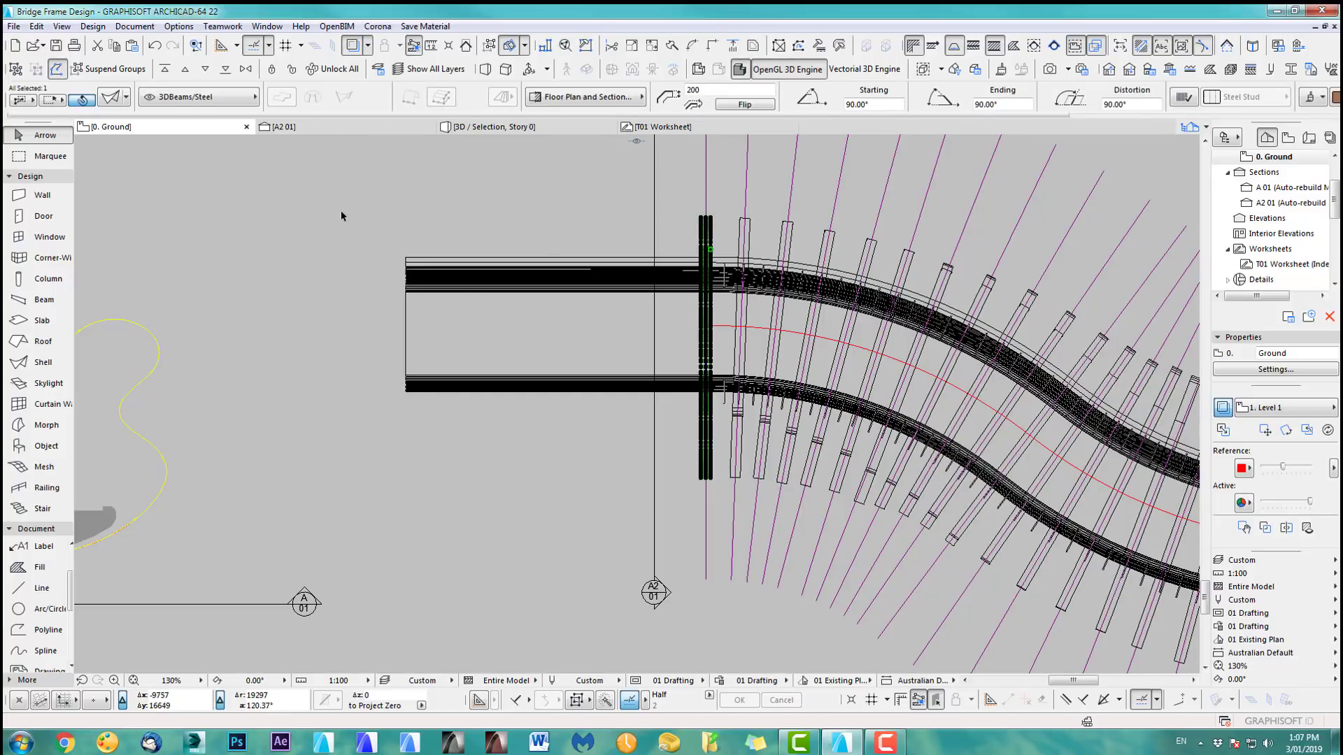
pyautogui.click(703, 221)
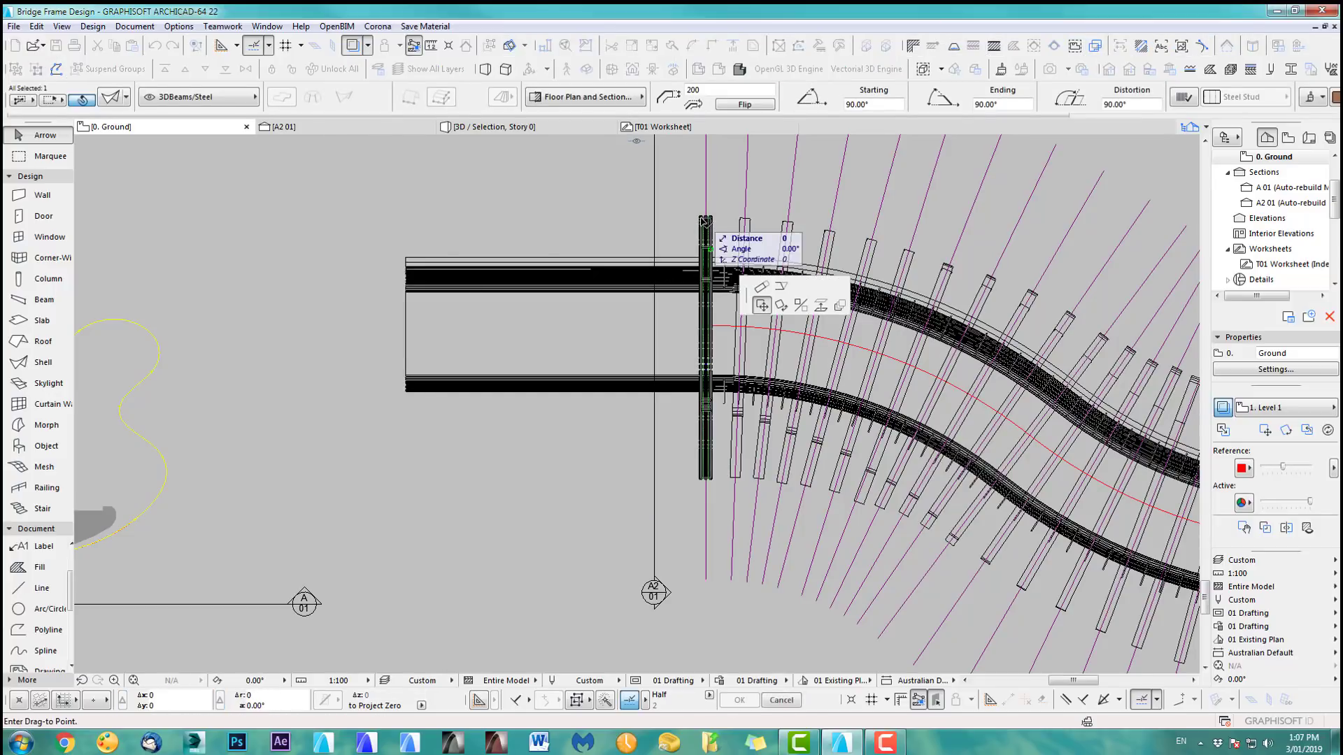
pyautogui.click(736, 284)
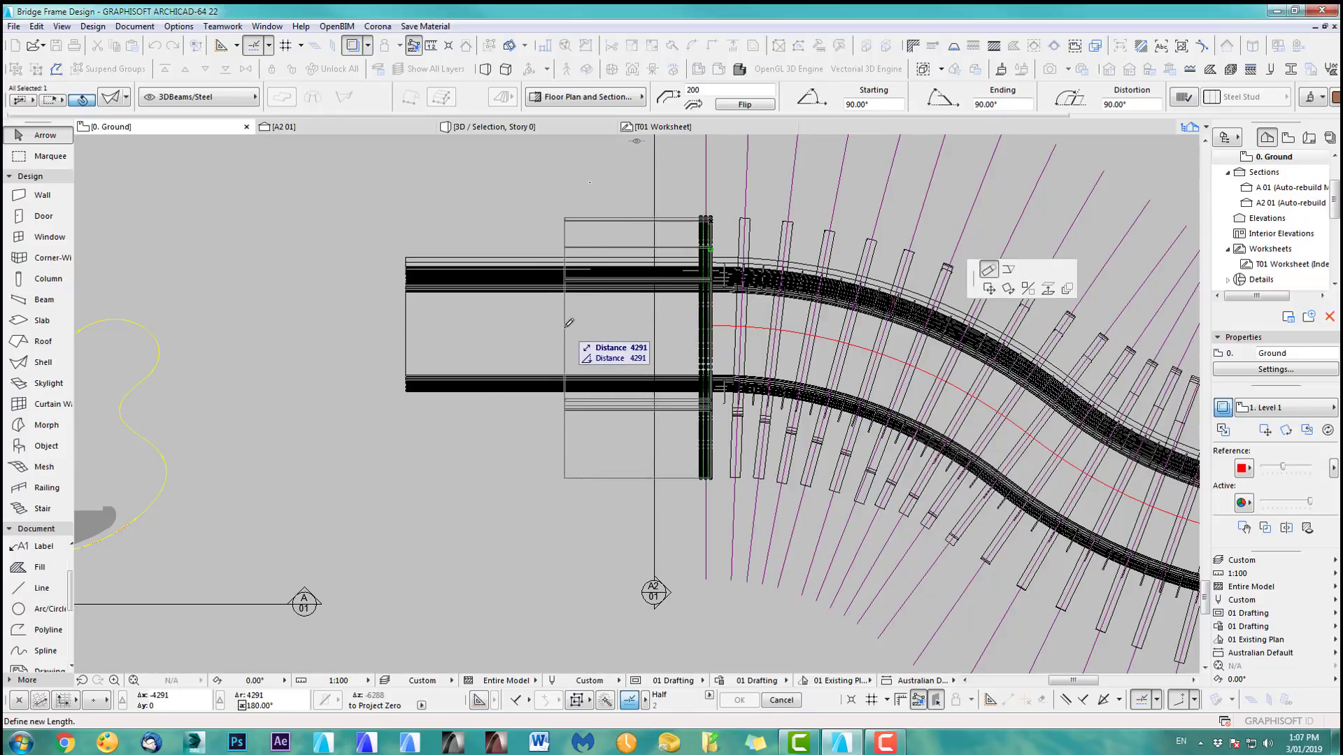
pyautogui.click(564, 305)
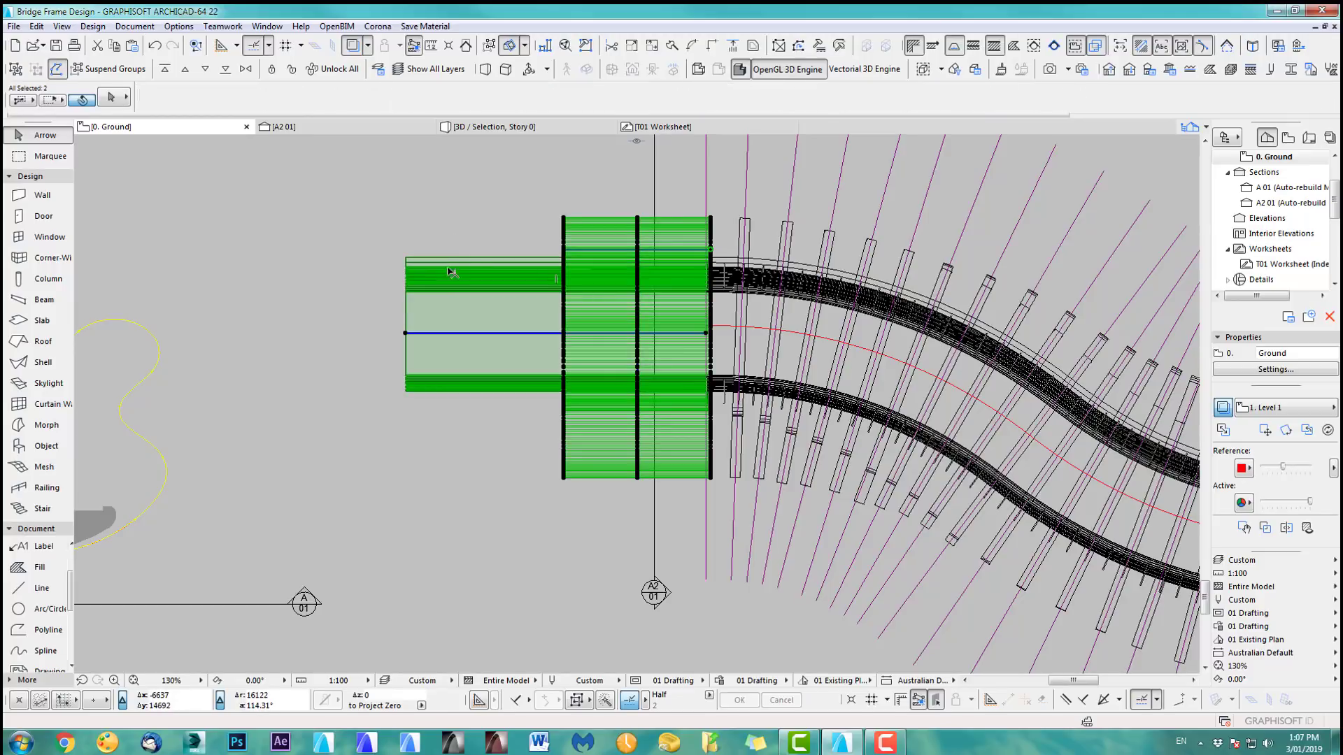
# Step: Show only the lengthened shell with its straight walkway section in 3D and select the shell
pyautogui.press('F5')
pyautogui.scroll(4, 568, 306)
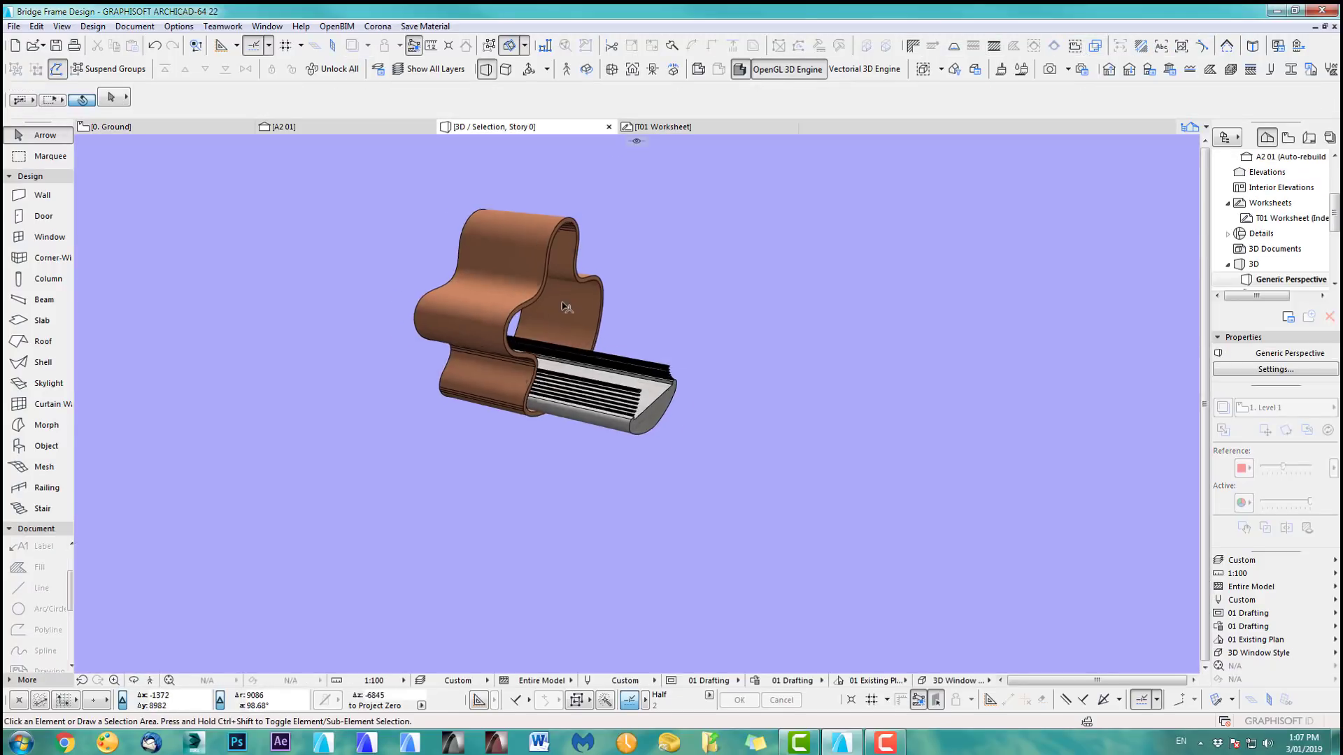
pyautogui.click(492, 299)
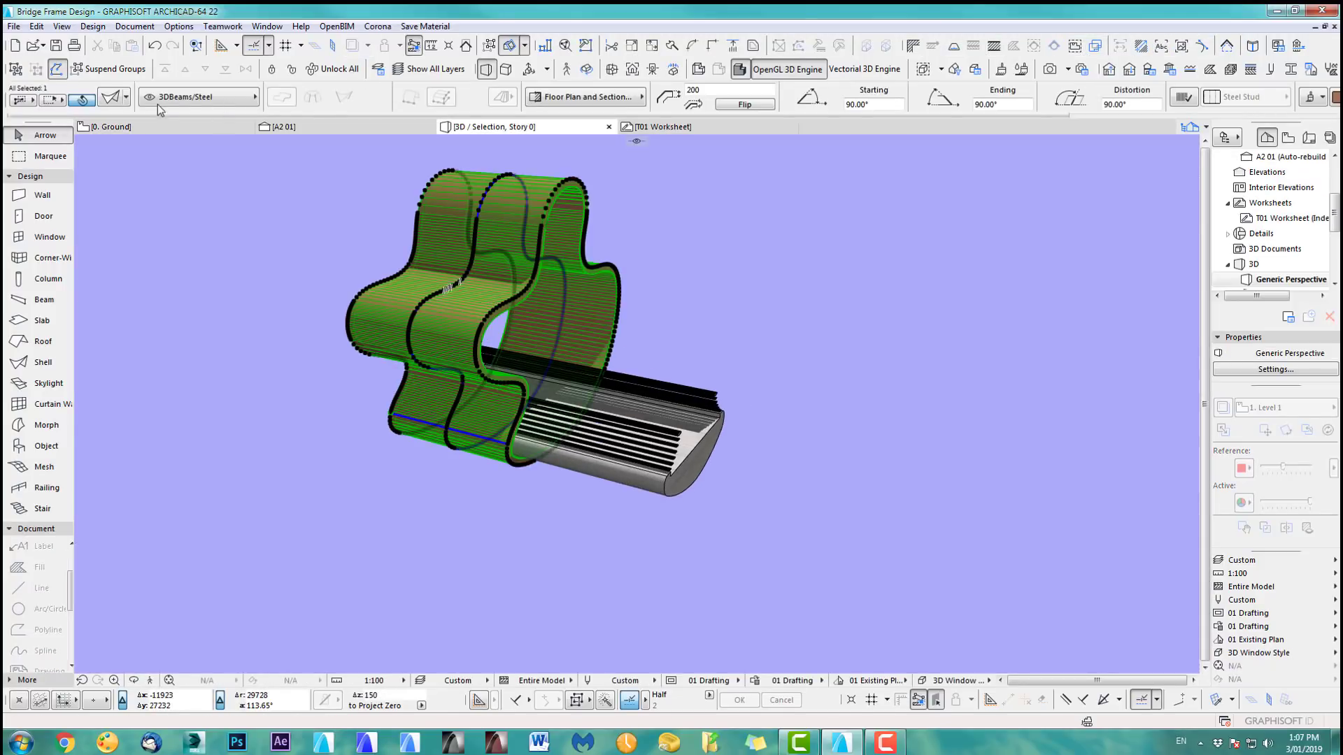
# Step: Try ending angles of 40° and 50° for the selected shell's extrusion
pyautogui.hotkey('ctrl', 't')
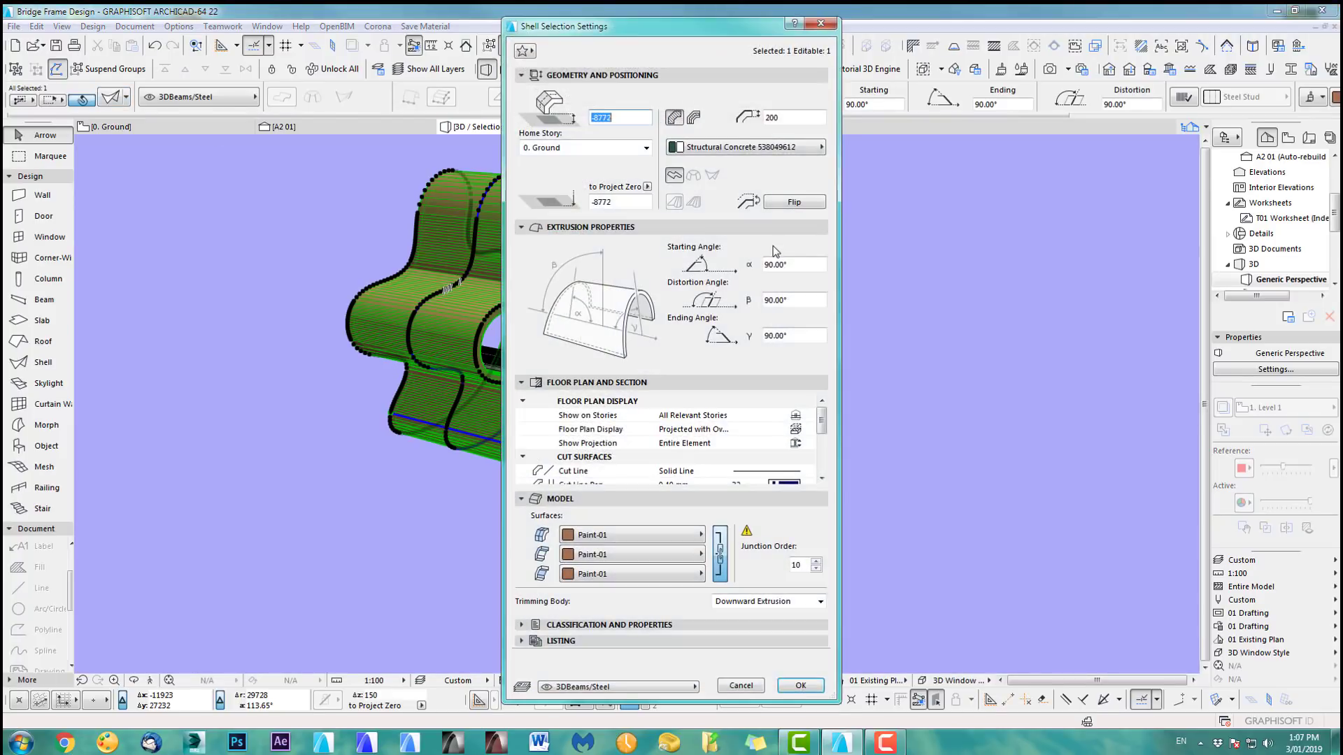
pyautogui.click(803, 337)
pyautogui.write('40')
pyautogui.press('Return')
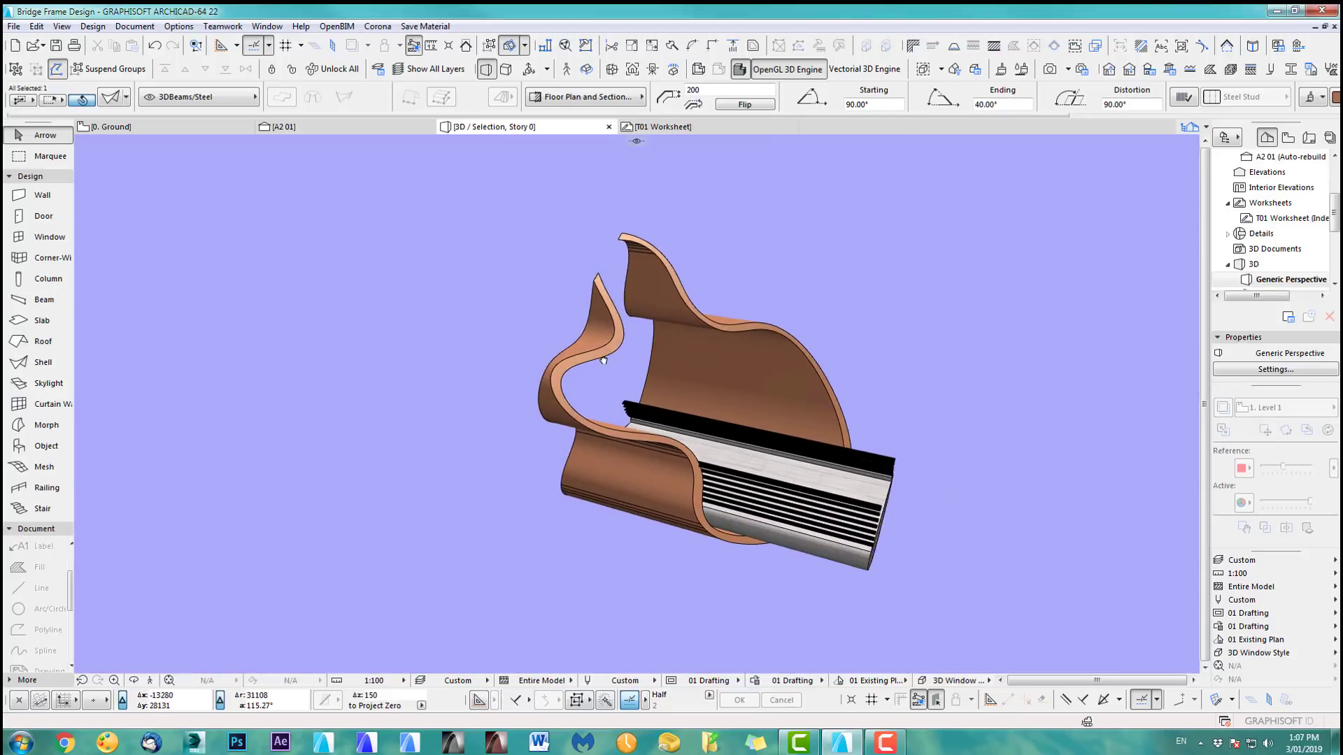
pyautogui.click(120, 99)
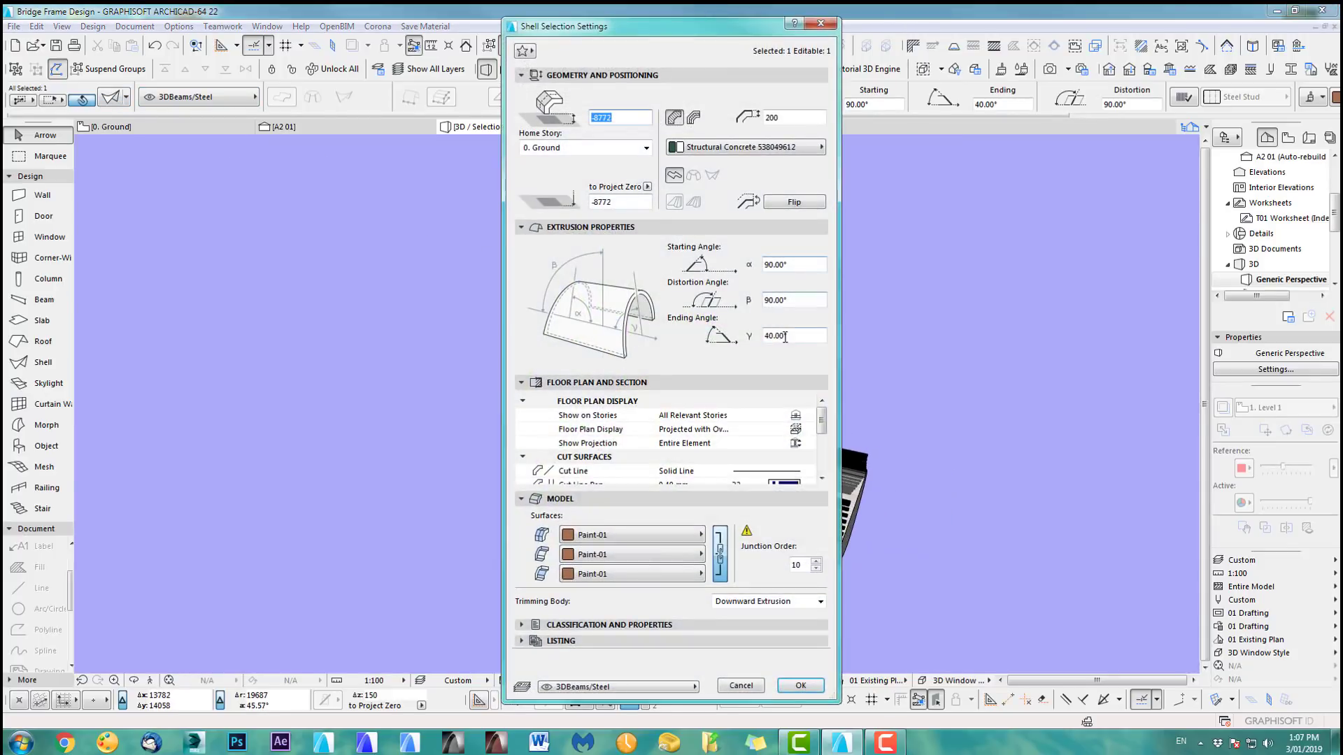
pyautogui.write('50')
pyautogui.press('Return')
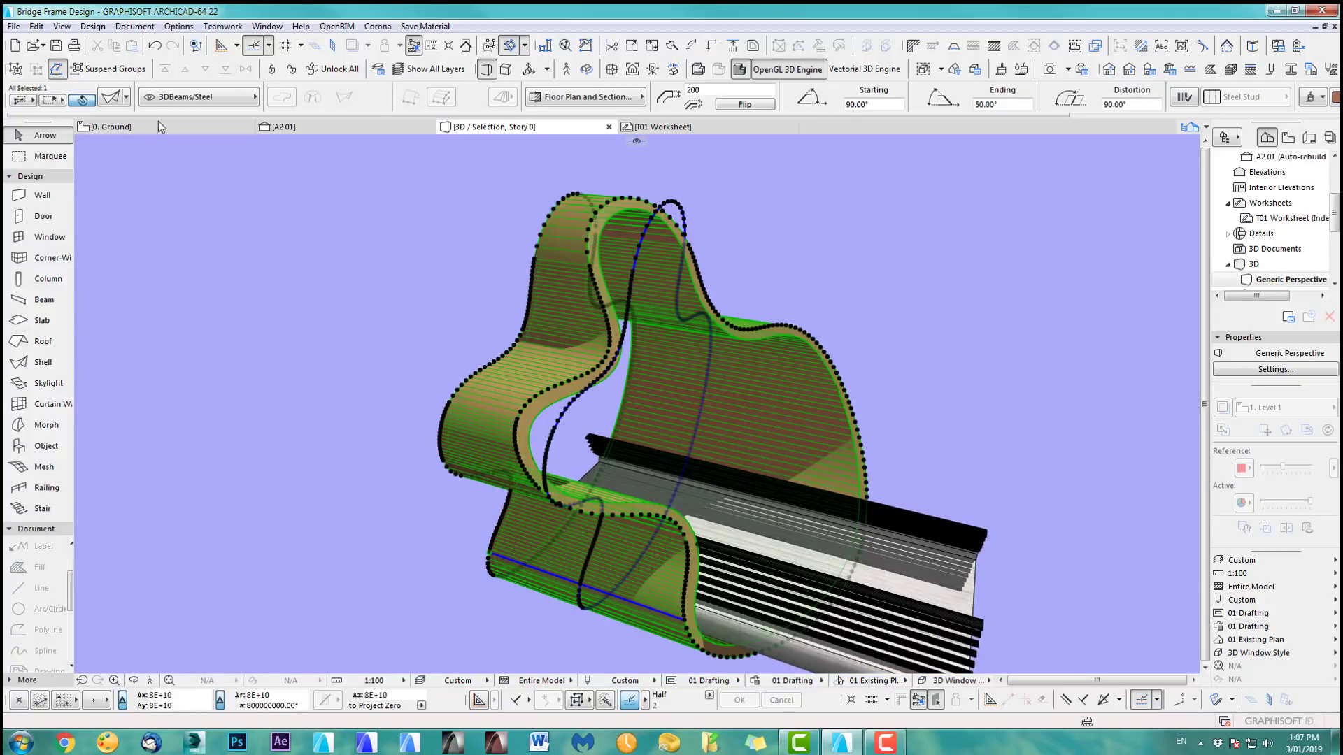
# Step: Set the shell's ending angle to 45° and orbit the 3D model to check the slanted end
pyautogui.click(120, 100)
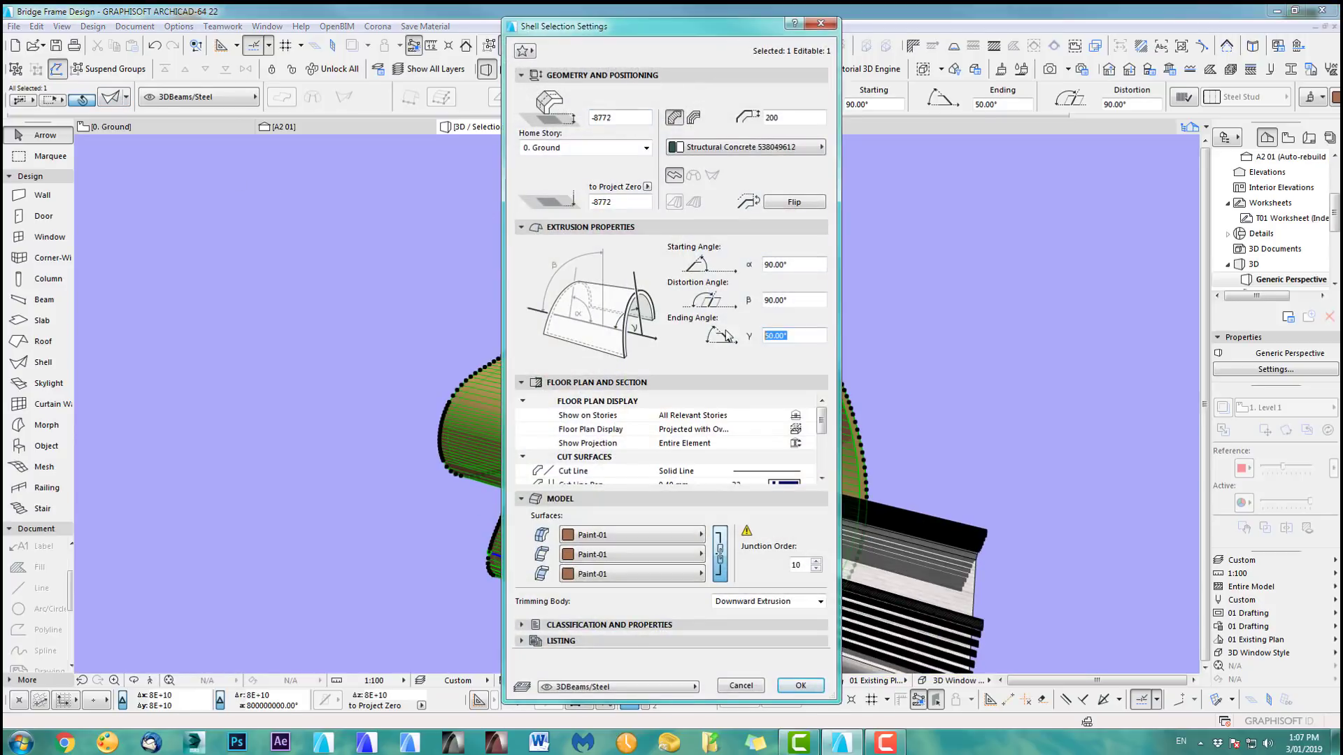
pyautogui.write('45')
pyautogui.press('Return')
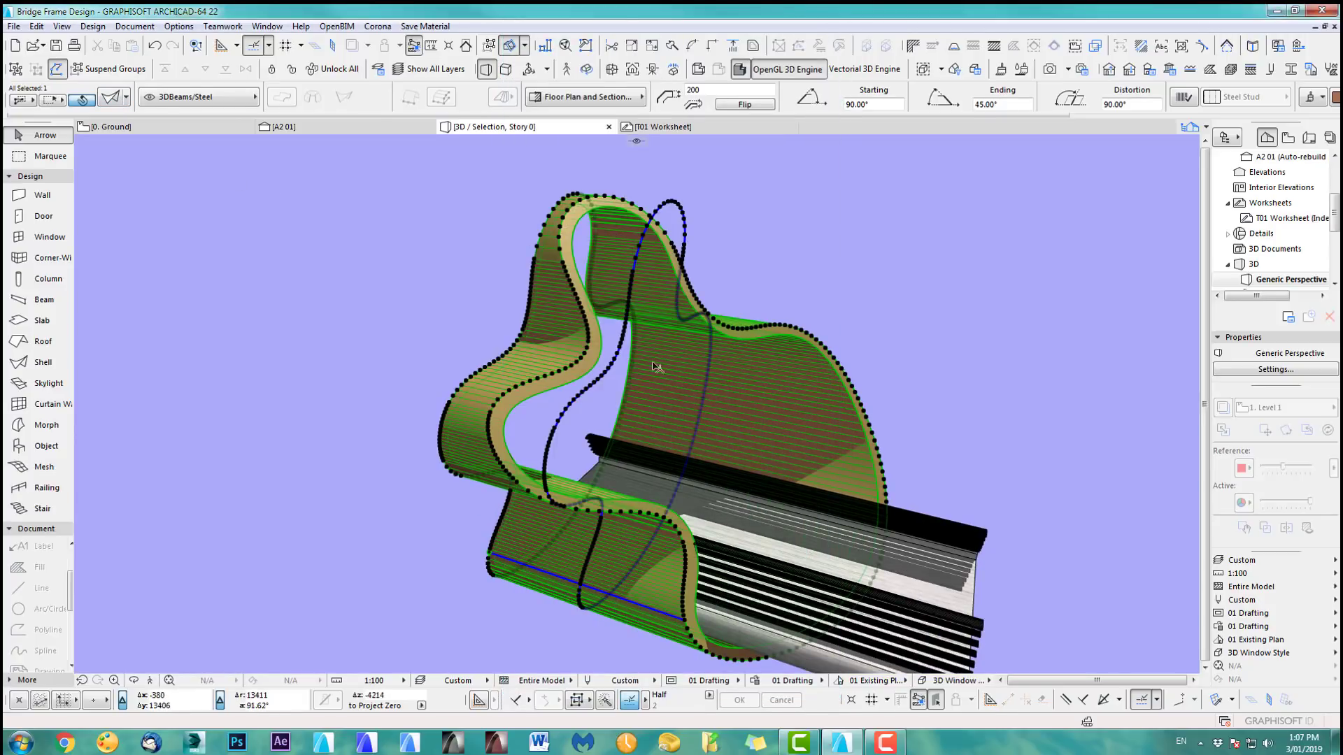
pyautogui.scroll(-3, 655, 366)
pyautogui.moveTo(791, 454); pyautogui.dragTo(753, 418, button='middle')
pyautogui.press('o')
pyautogui.moveTo(845, 393); pyautogui.dragTo(878, 378)
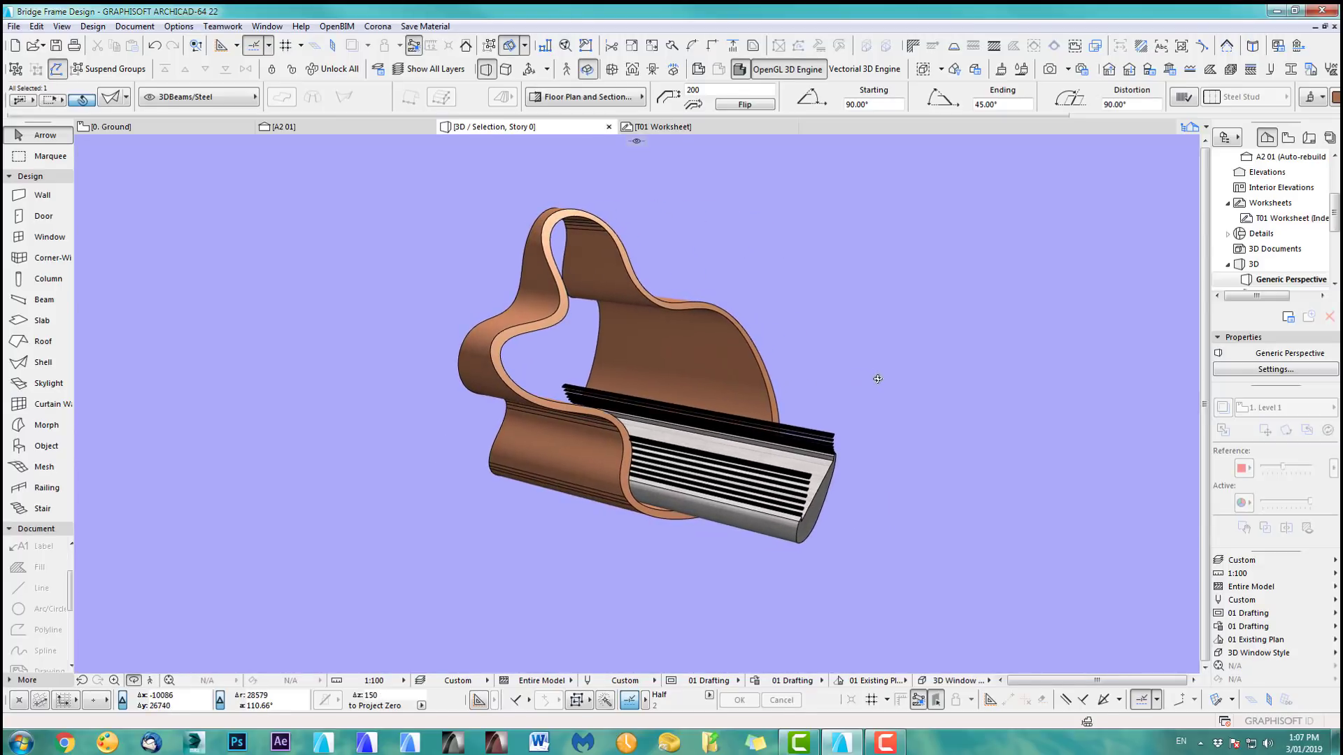
# Step: In the ground floor plan, drag a copy of the slanted shell outward beyond the walkway's starting end
pyautogui.press('F2')
pyautogui.scroll(-3, 722, 380)
pyautogui.moveTo(610, 479); pyautogui.dragTo(570, 506, button='middle')
pyautogui.scroll(3, 556, 420)
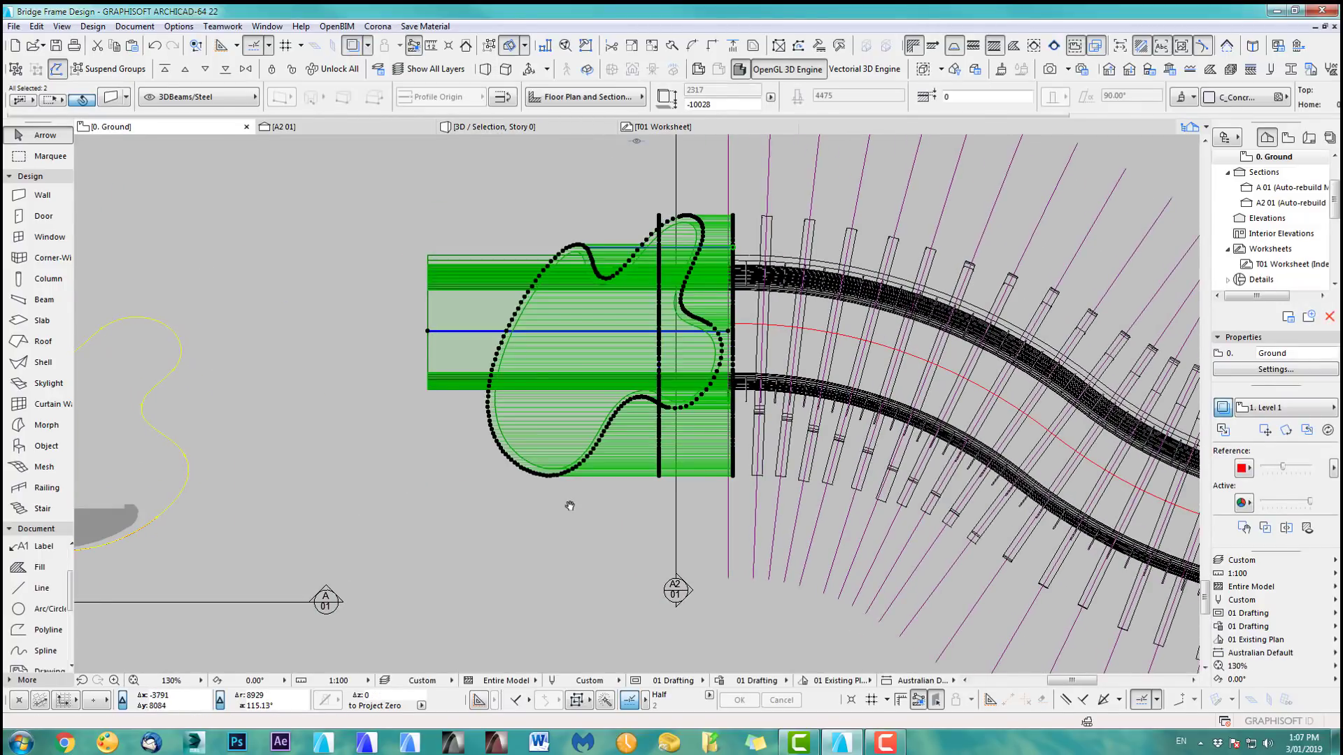
pyautogui.press('Escape')
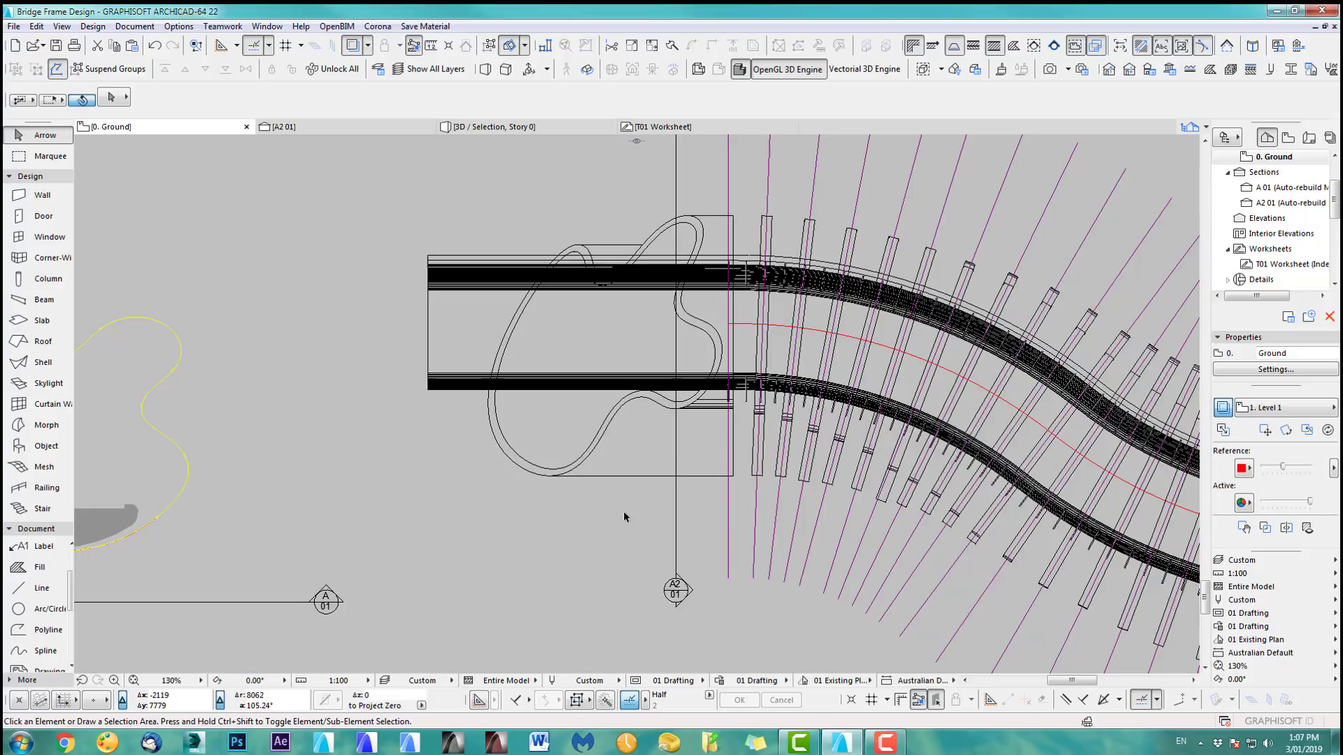
pyautogui.click(608, 484)
pyautogui.scroll(-2, 567, 559)
pyautogui.moveTo(566, 559); pyautogui.dragTo(680, 558, button='middle')
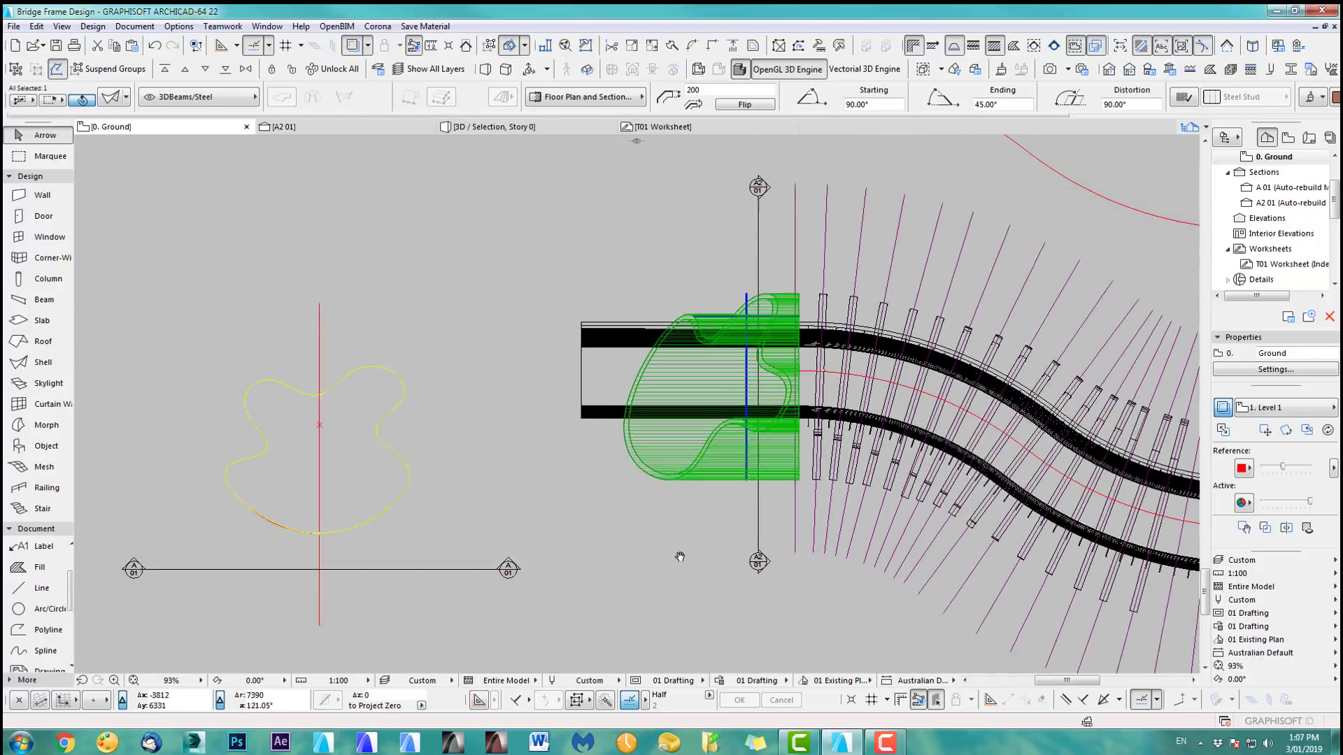
pyautogui.hotkey('ctrl', 'd')
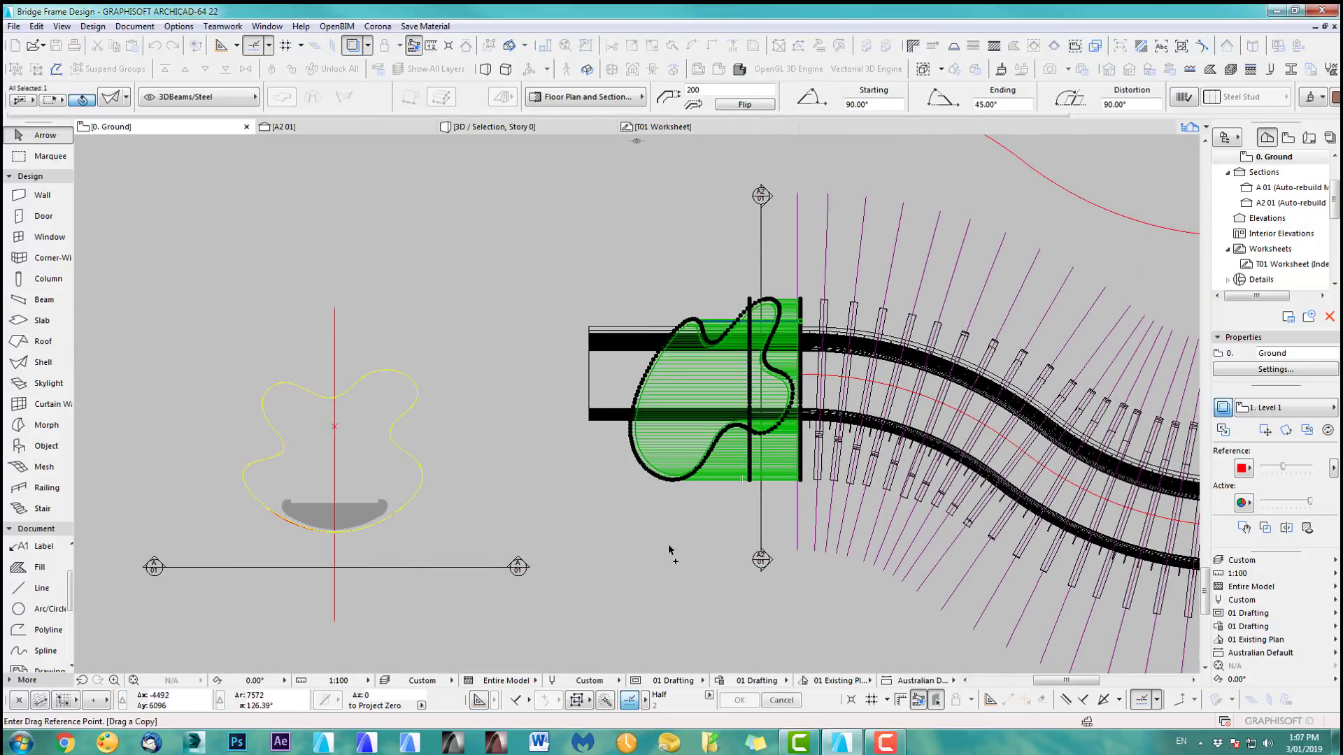
pyautogui.click(726, 523)
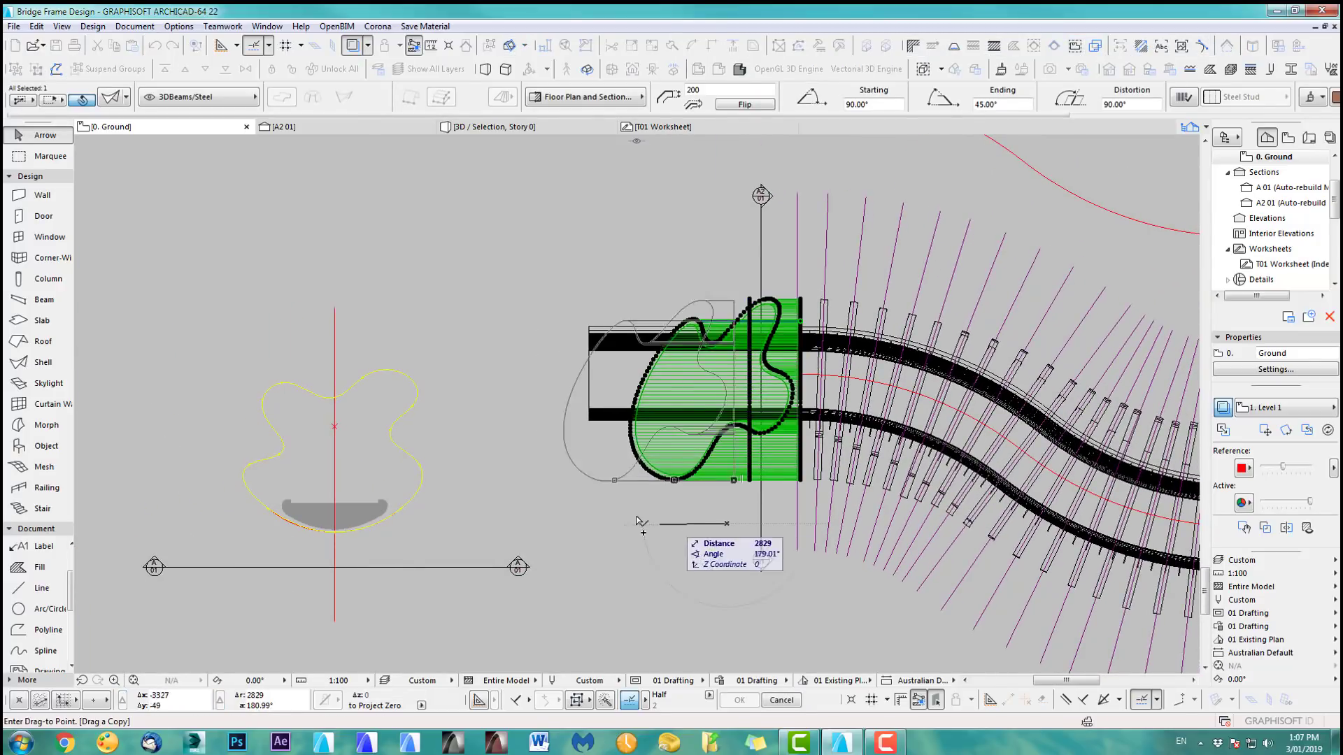
pyautogui.click(474, 523)
# Step: Set the copied shell's ending angle to 90° and its starting angle to 135°
pyautogui.click(110, 96)
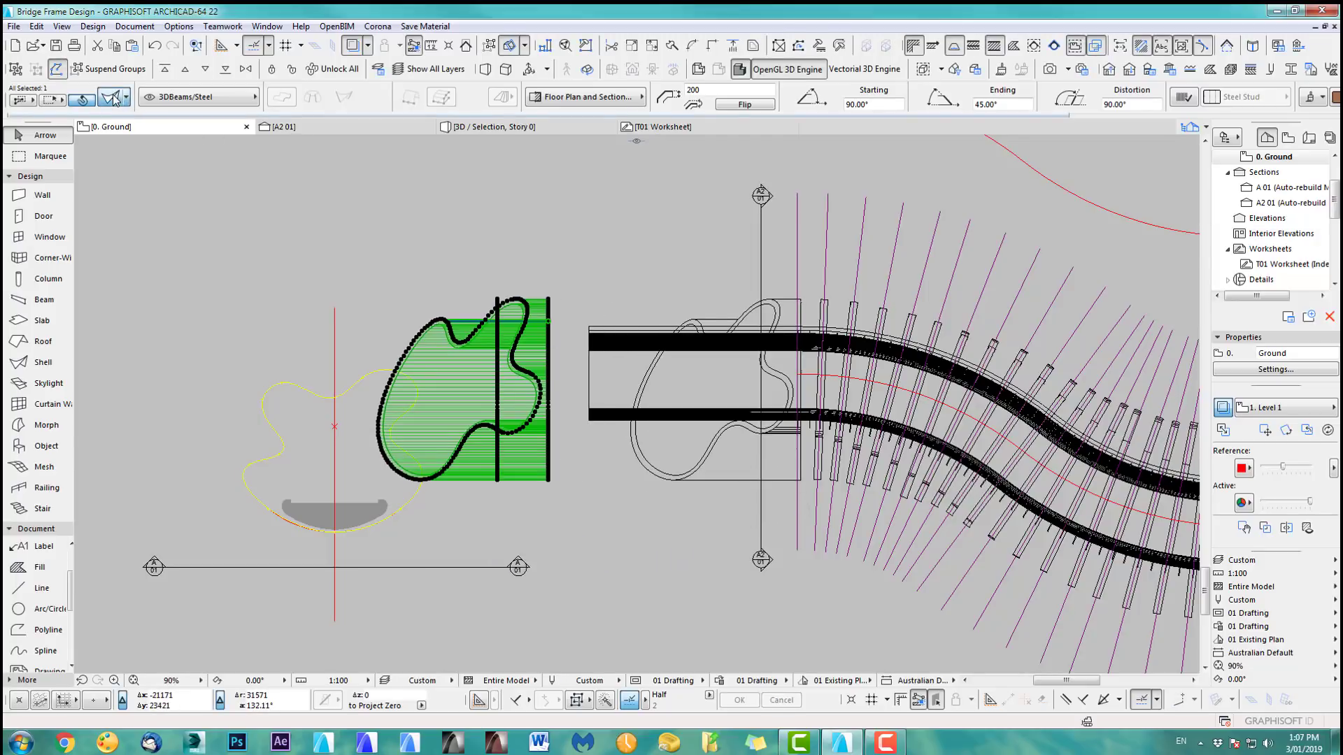
pyautogui.click(795, 337)
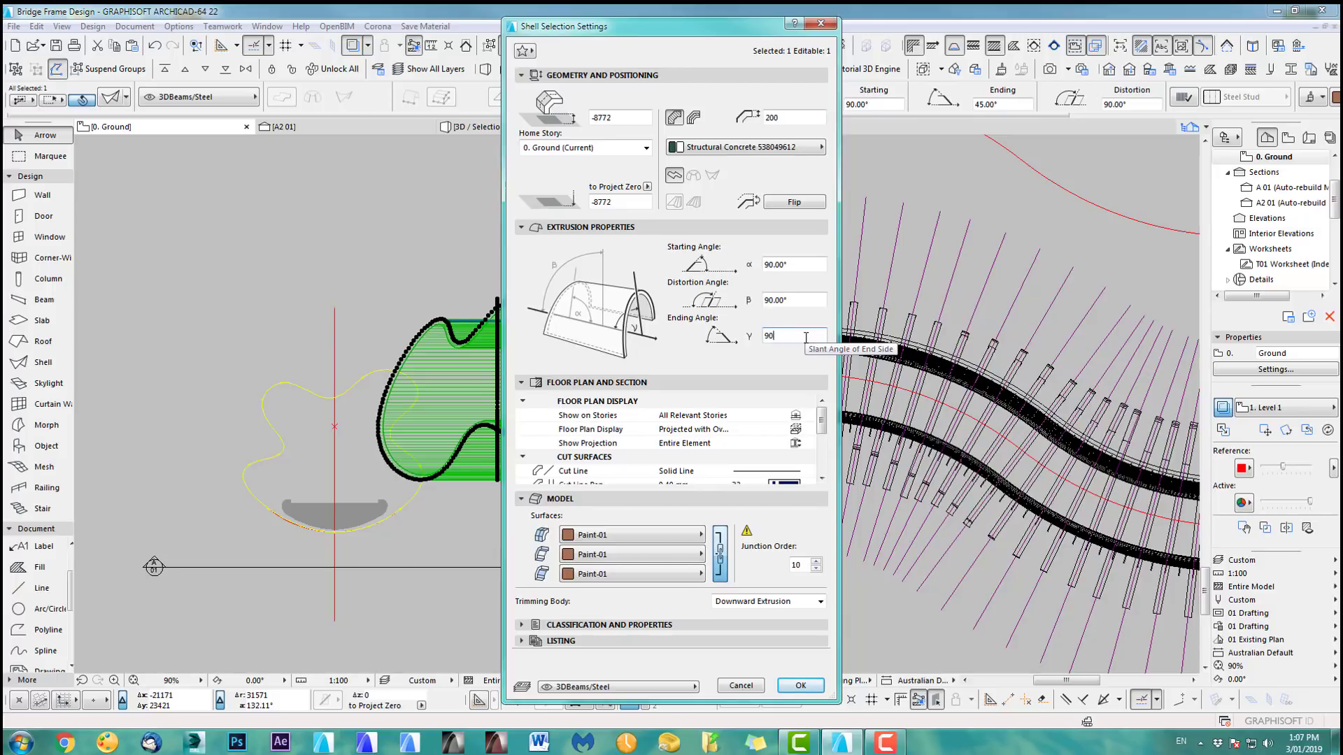
pyautogui.write('90')
pyautogui.click(792, 265)
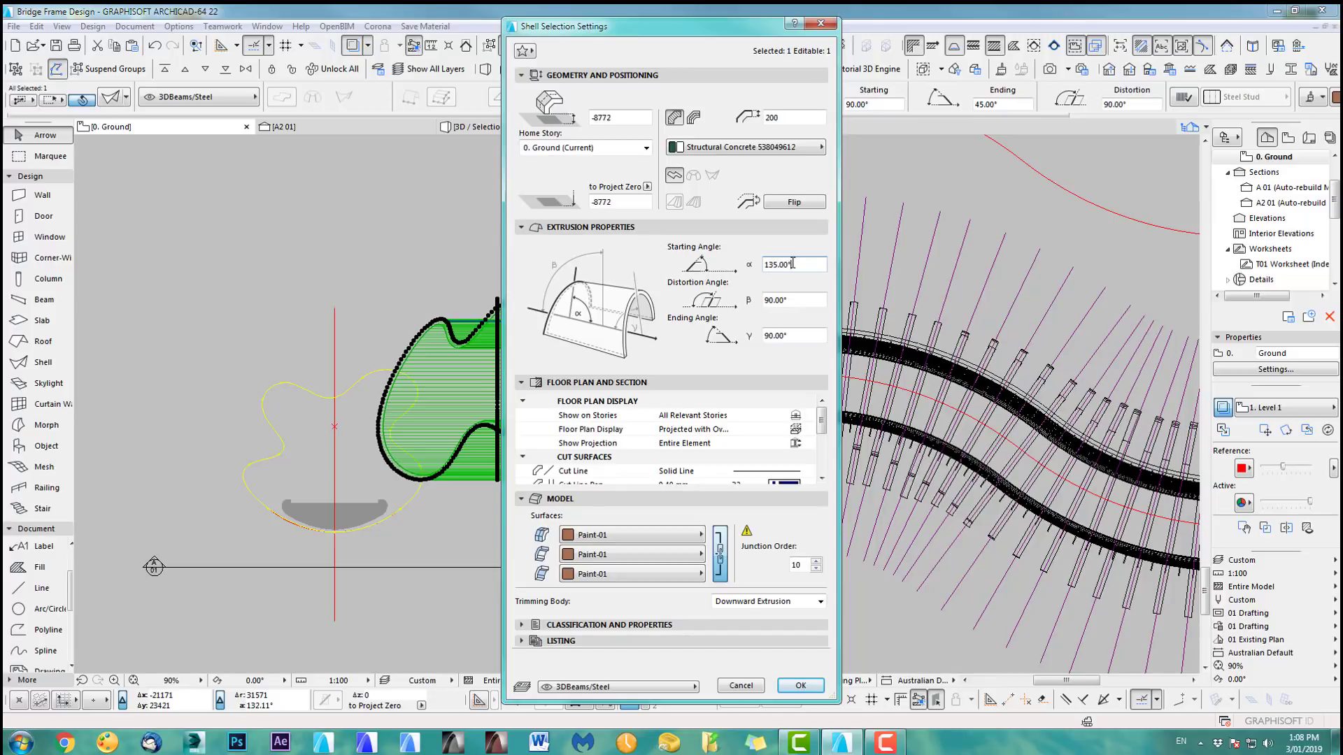
pyautogui.click(800, 685)
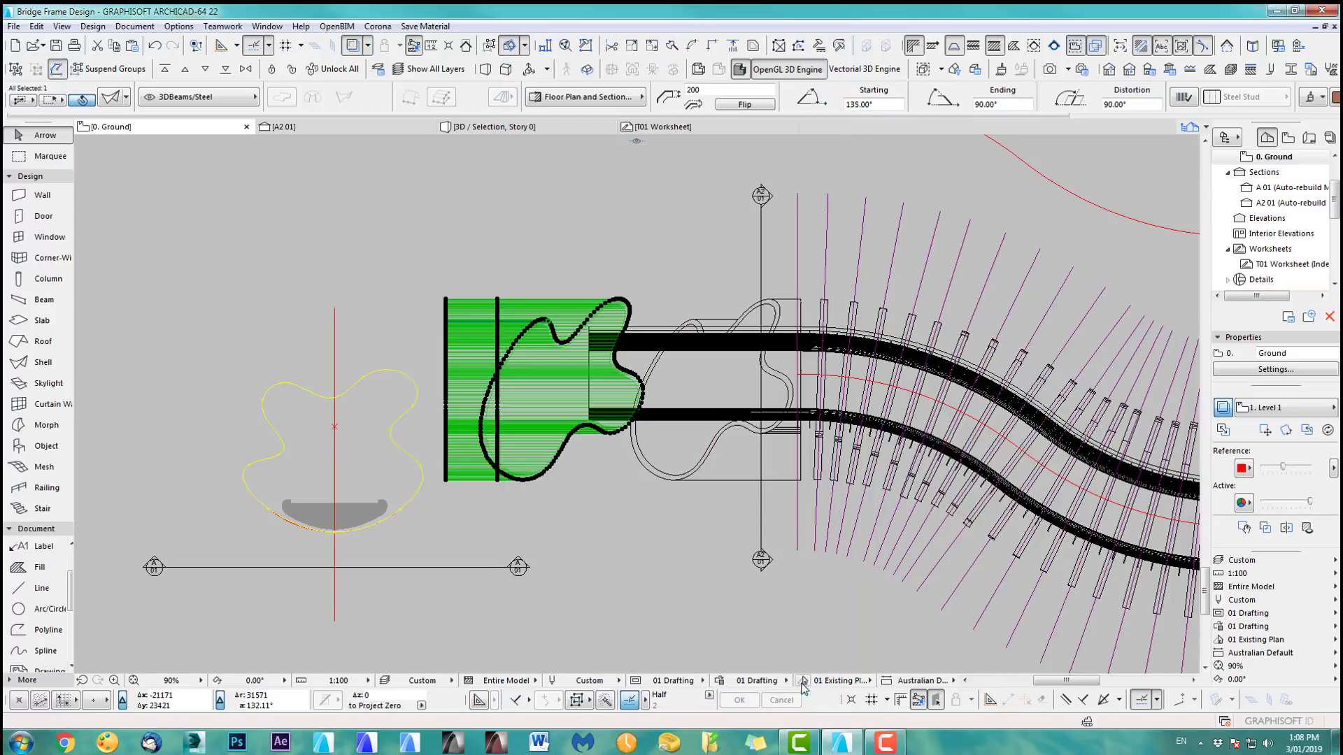
# Step: Select the original and copied shells and show only these two in 3D
pyautogui.click(622, 509)
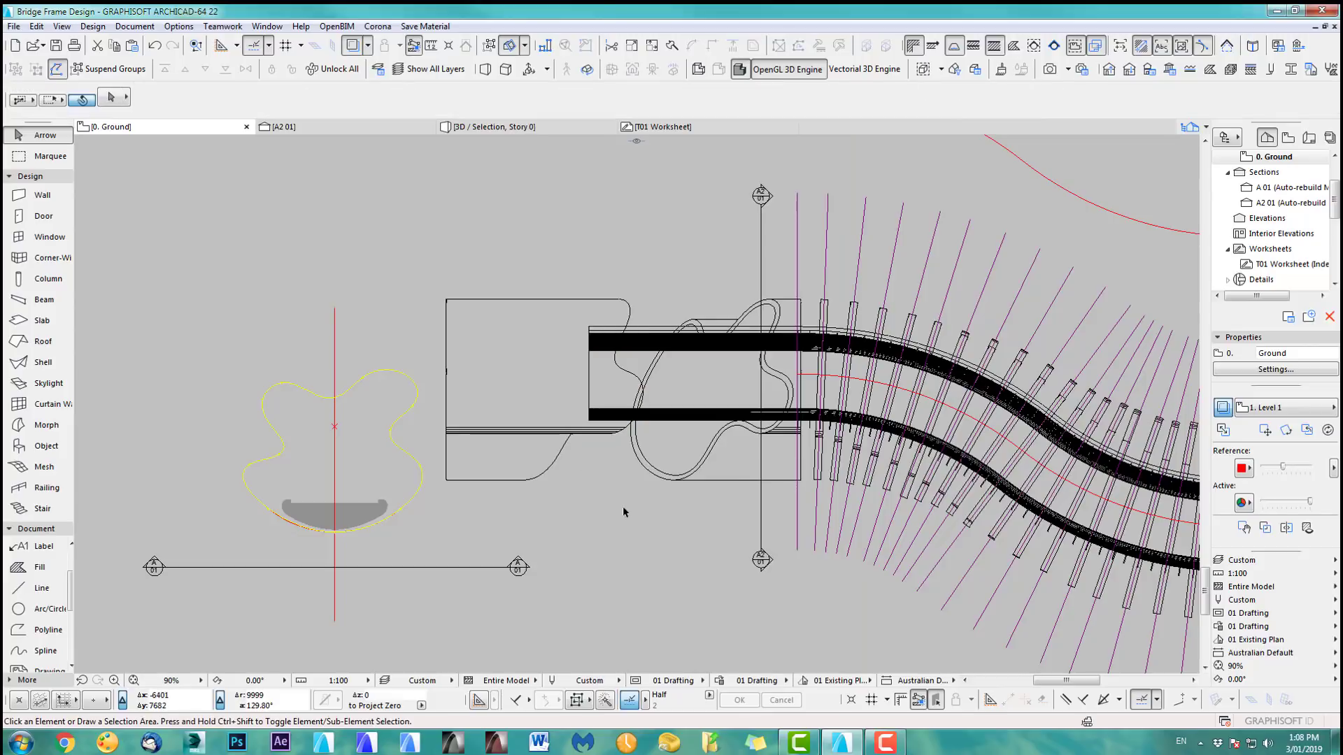
pyautogui.moveTo(530, 504); pyautogui.dragTo(674, 449)
pyautogui.press('F5')
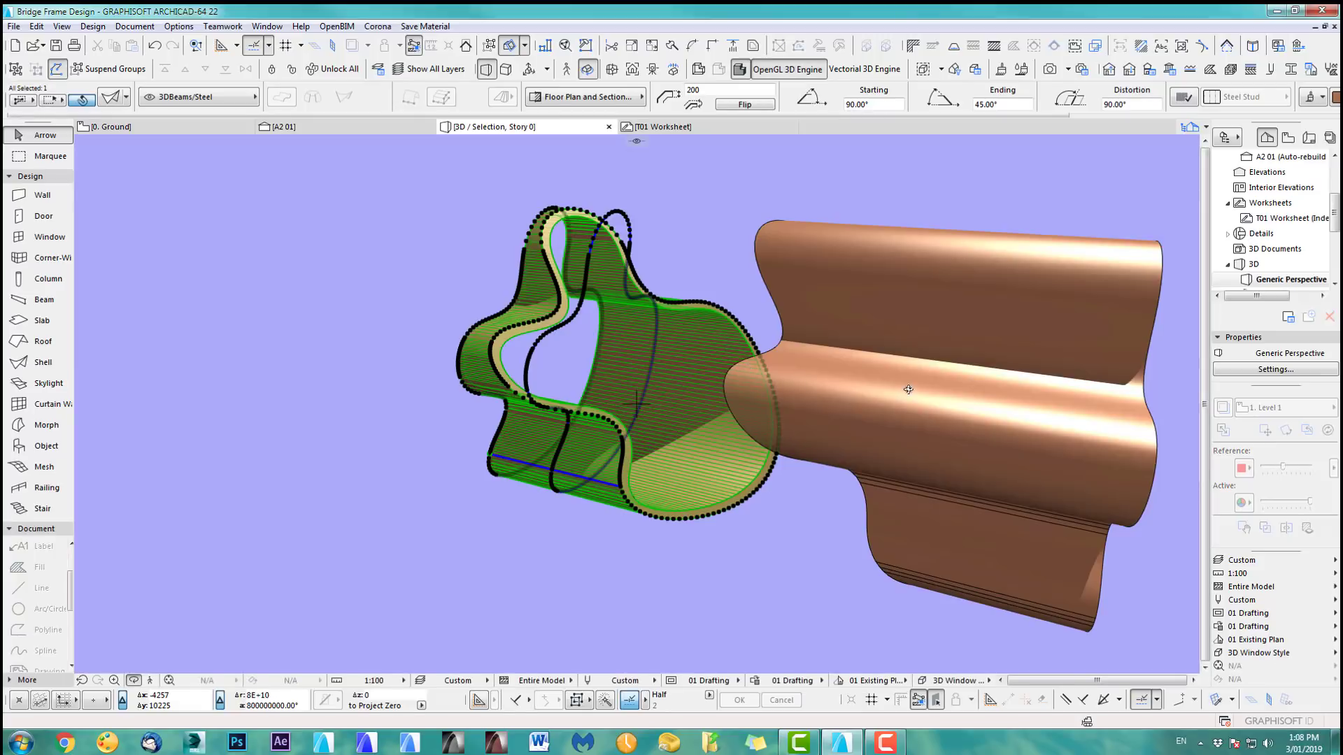
pyautogui.moveTo(908, 390); pyautogui.dragTo(774, 353, button='middle')
# Step: Set the copied shell's thickness to 4000, inspect it in 3D, and return to the ground floor plan
pyautogui.click(45, 136)
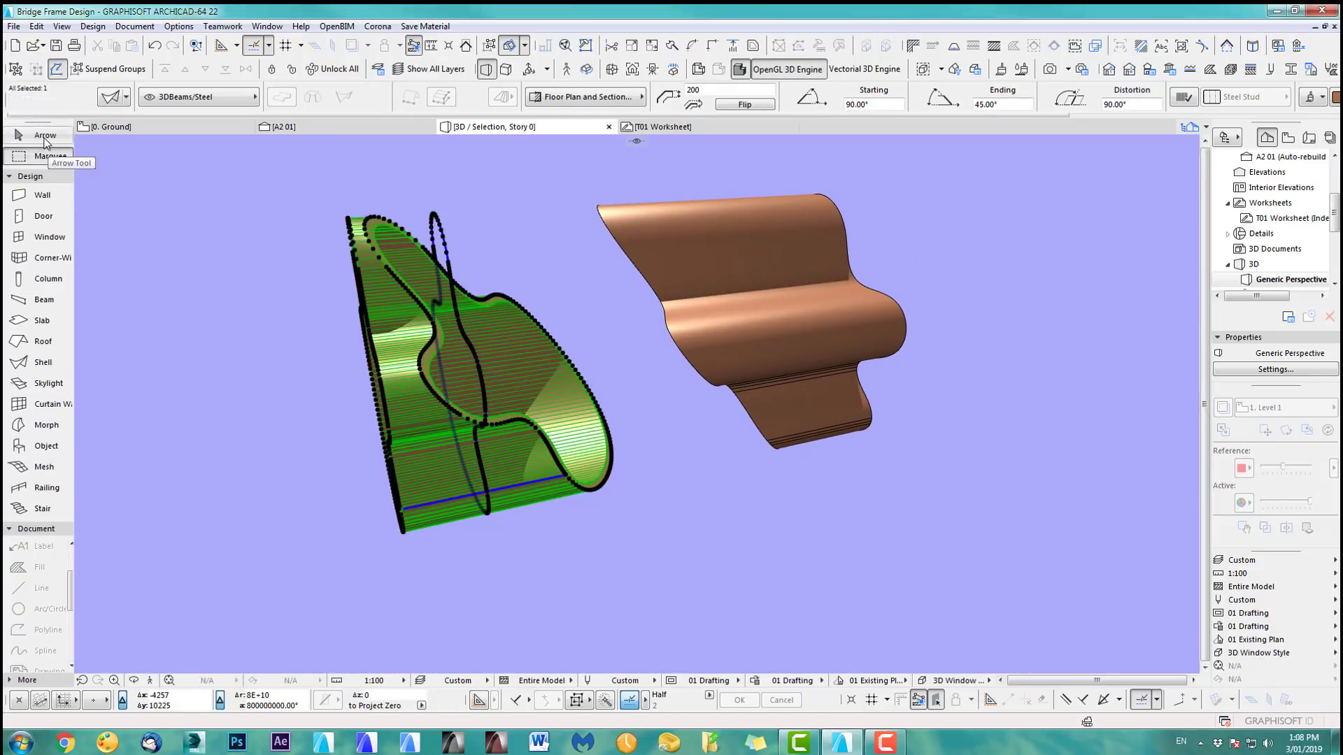
pyautogui.click(525, 207)
pyautogui.click(621, 242)
pyautogui.moveTo(675, 480)
pyautogui.keyDown('shift'); pyautogui.mouseDown(button='middle')
pyautogui.moveTo(660, 455)
pyautogui.moveTo(838, 424)
pyautogui.moveTo(802, 428)
pyautogui.mouseUp(button='middle'); pyautogui.keyUp('shift')
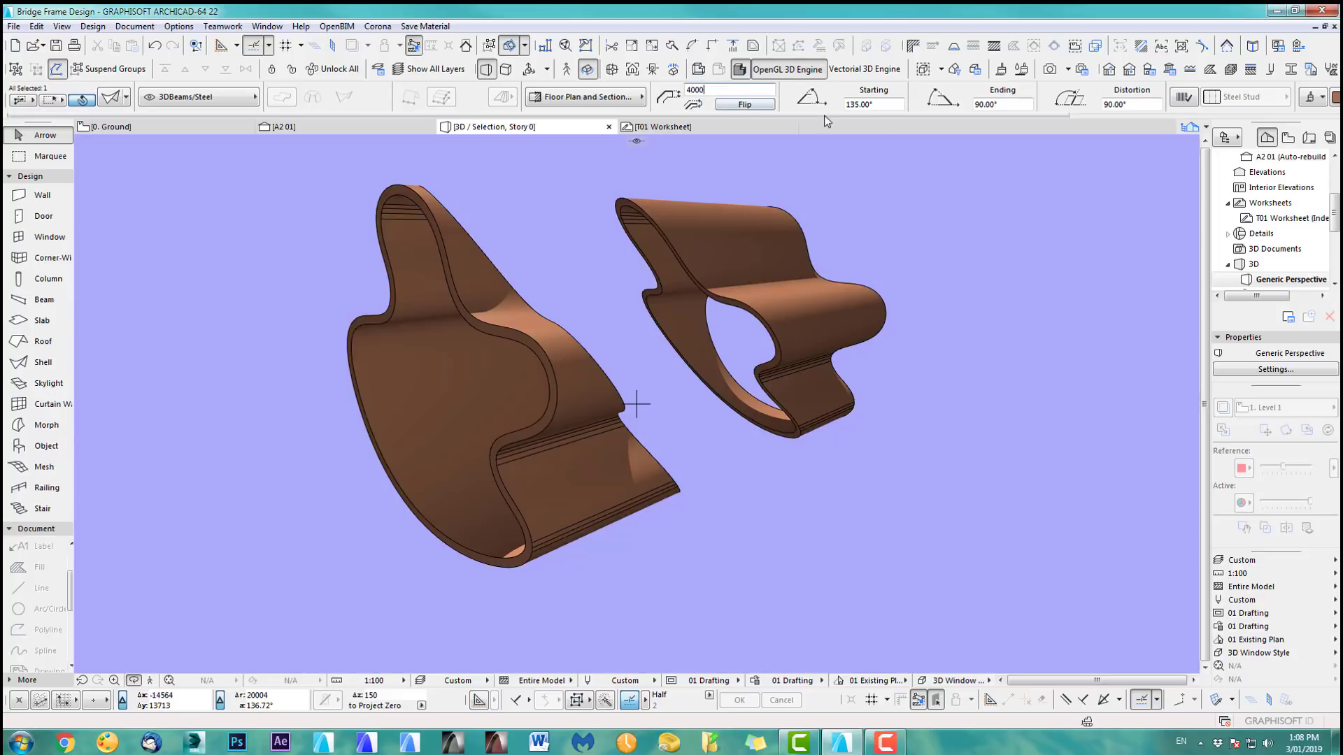
pyautogui.keyDown('shift'); pyautogui.moveTo(787, 270); pyautogui.dragTo(782, 337, button='middle'); pyautogui.keyUp('shift')
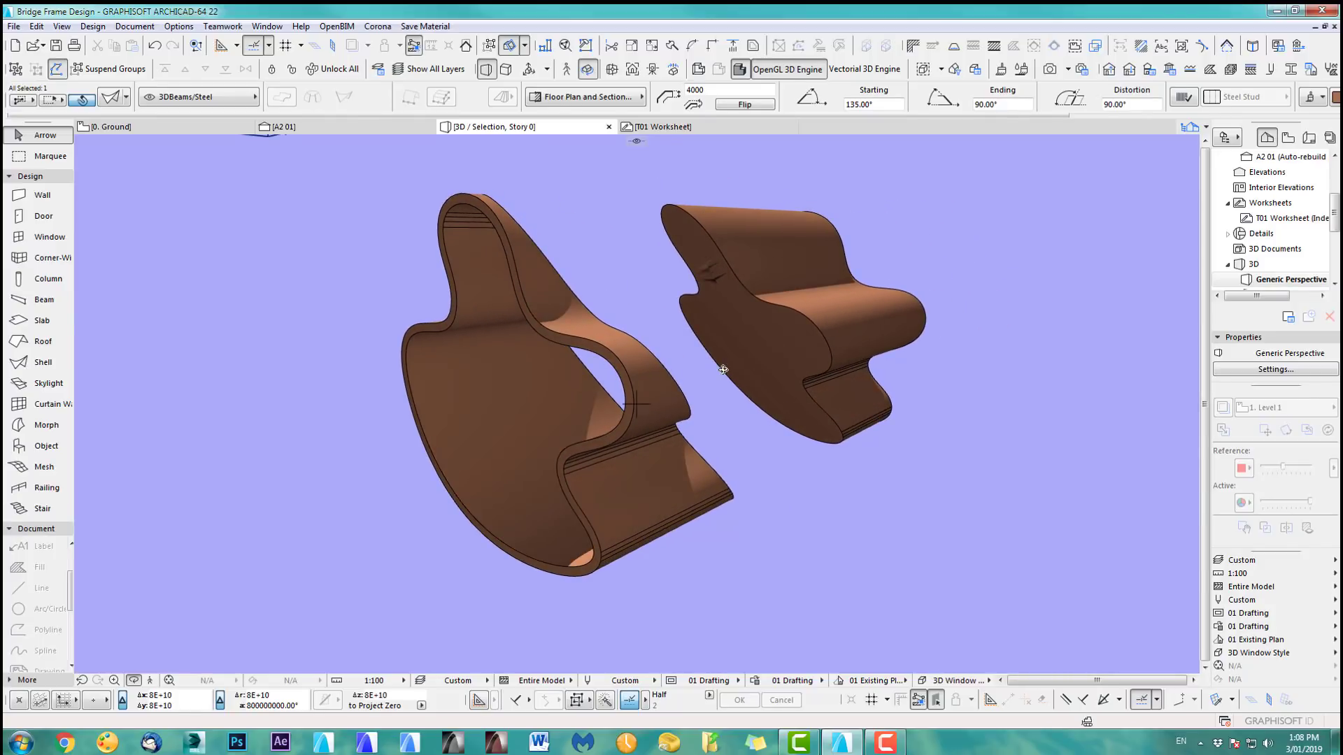
pyautogui.press('F2')
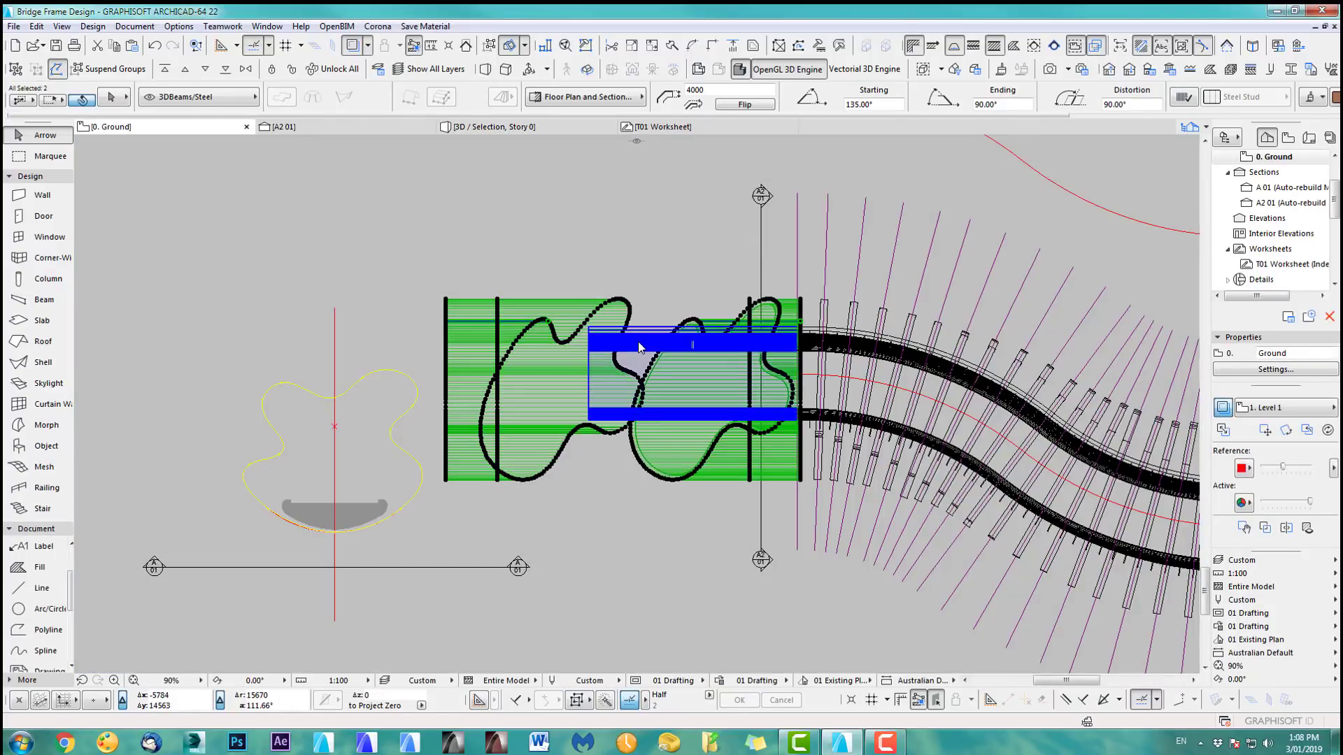
# Step: In the ground floor plan, drag the thick copied shell back over the original slanted shell so their slanted profiles coincide
pyautogui.press('F3')
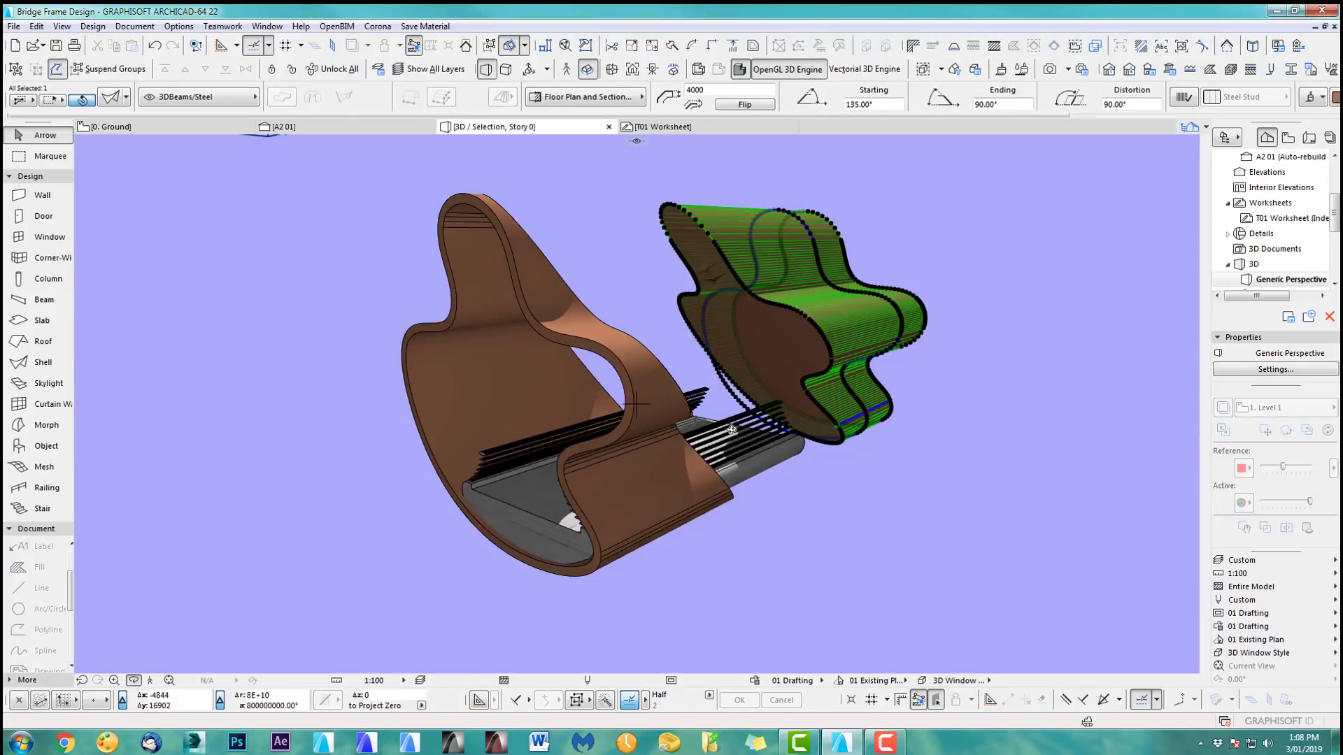
pyautogui.keyDown('shift'); pyautogui.moveTo(731, 429); pyautogui.dragTo(644, 499, button='middle'); pyautogui.keyUp('shift')
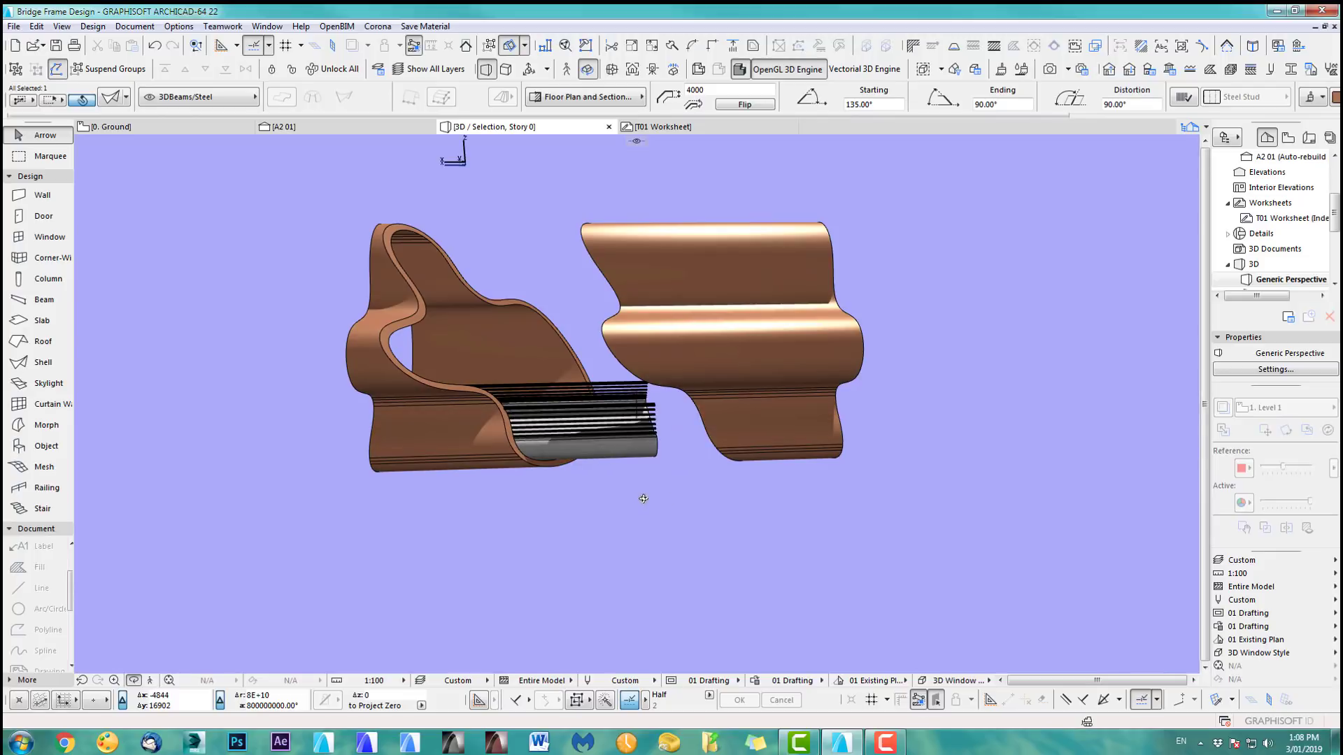
pyautogui.keyDown('shift'); pyautogui.moveTo(535, 368); pyautogui.dragTo(659, 378, button='middle'); pyautogui.keyUp('shift')
pyautogui.press('F2')
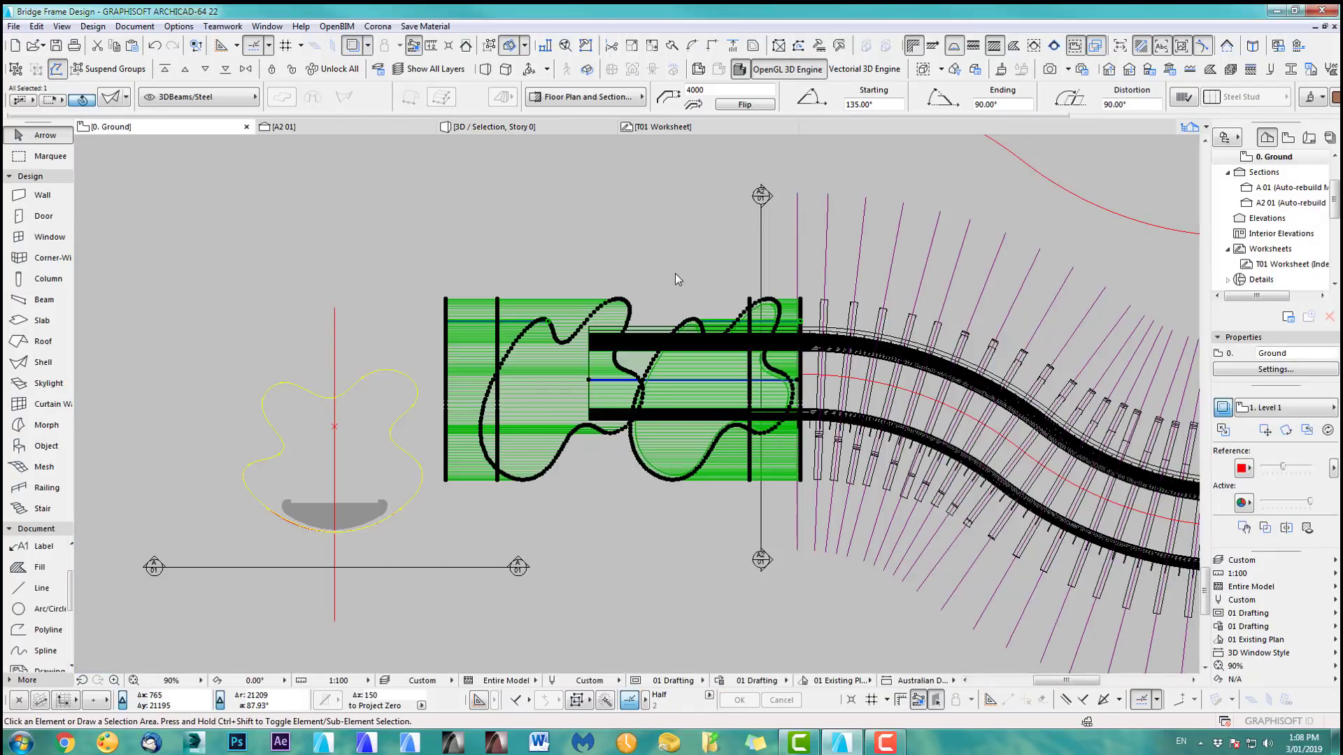
pyautogui.press('Escape')
pyautogui.scroll(3, 677, 278)
pyautogui.moveTo(619, 282); pyautogui.dragTo(512, 235, button='middle')
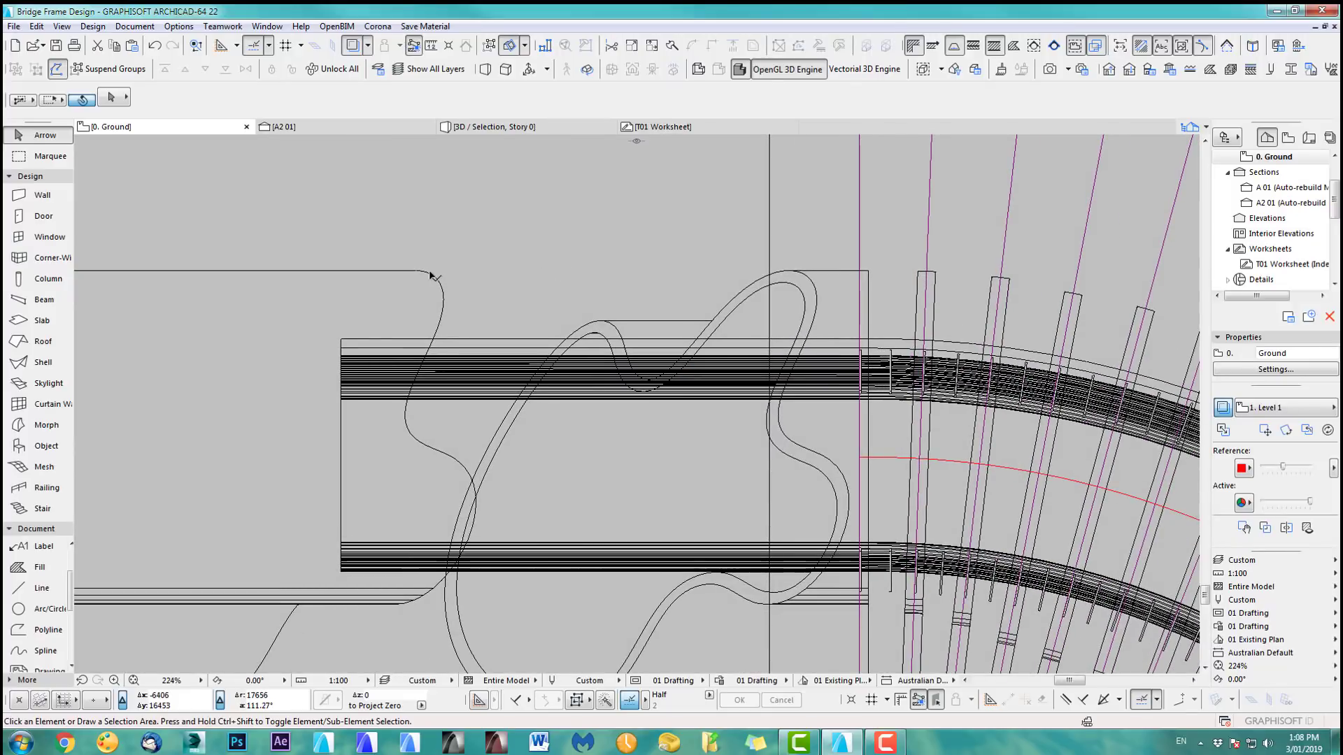
pyautogui.click(430, 273)
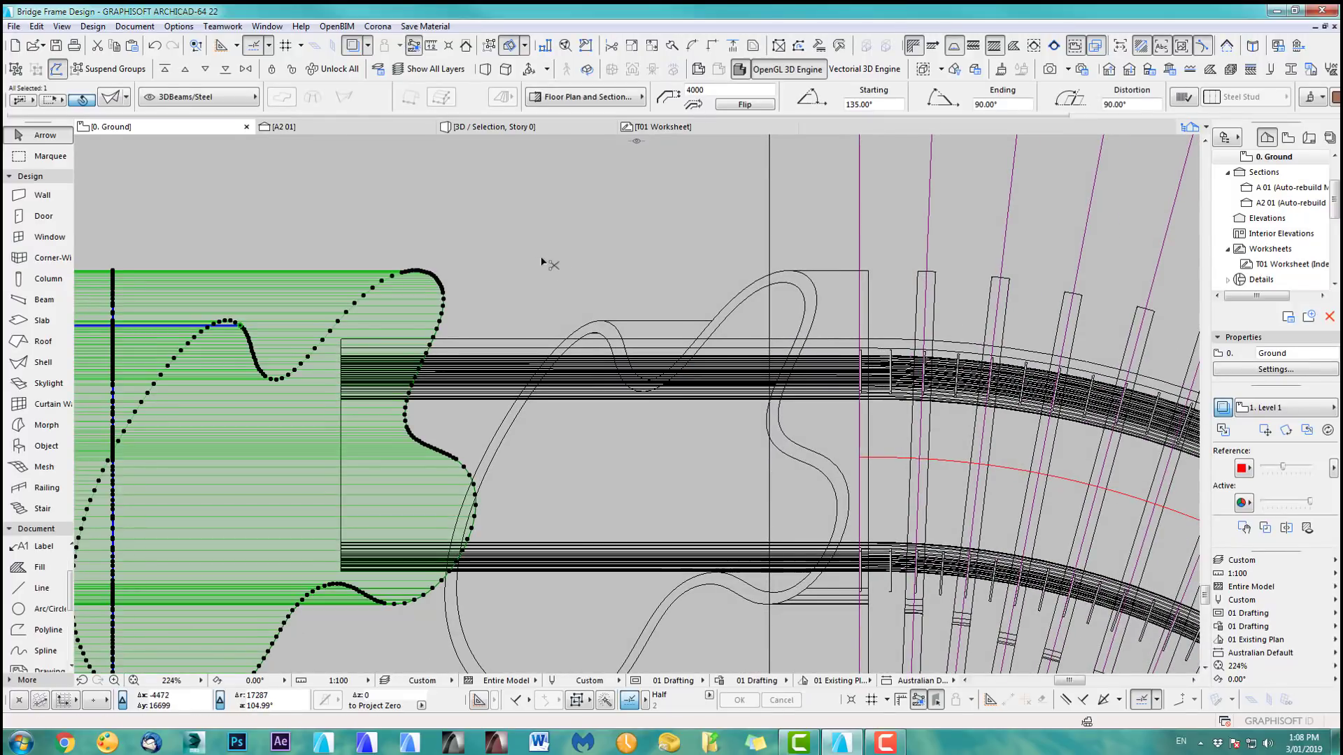
pyautogui.hotkey('ctrl', 'd')
pyautogui.click(420, 271)
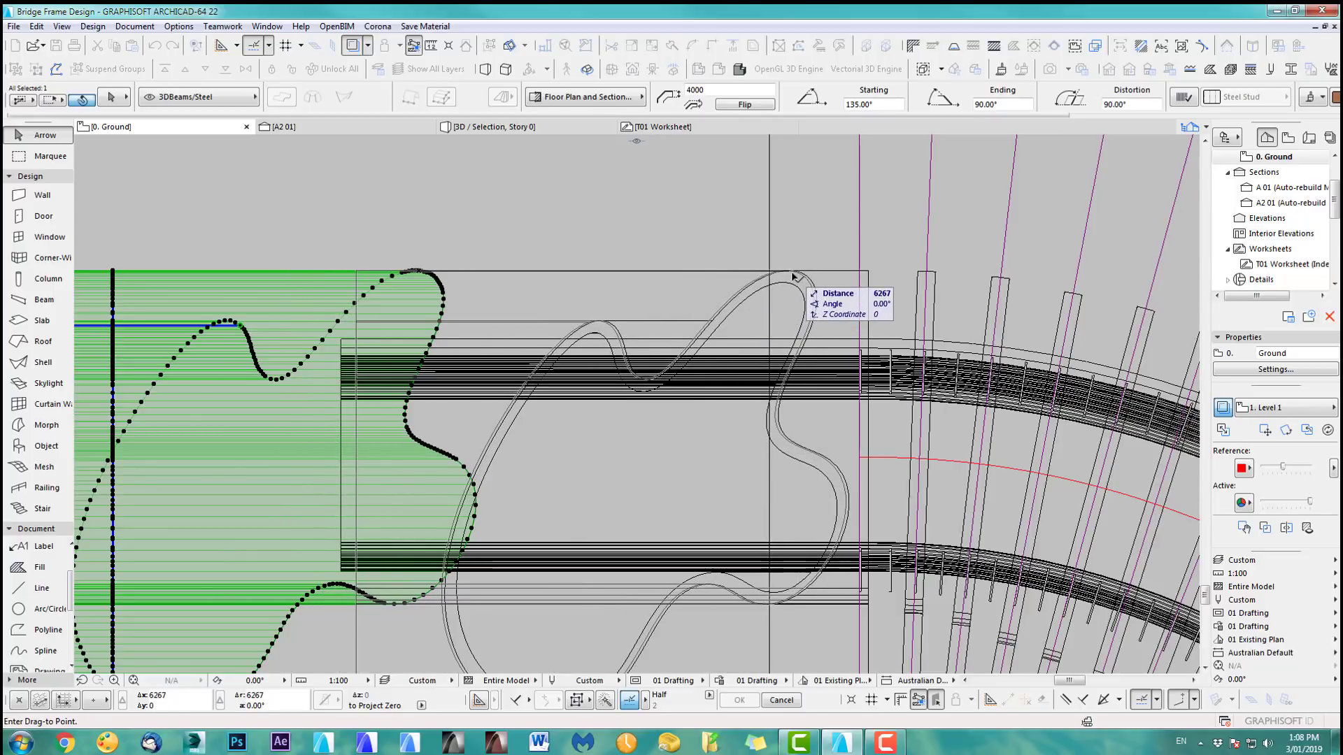
pyautogui.click(755, 272)
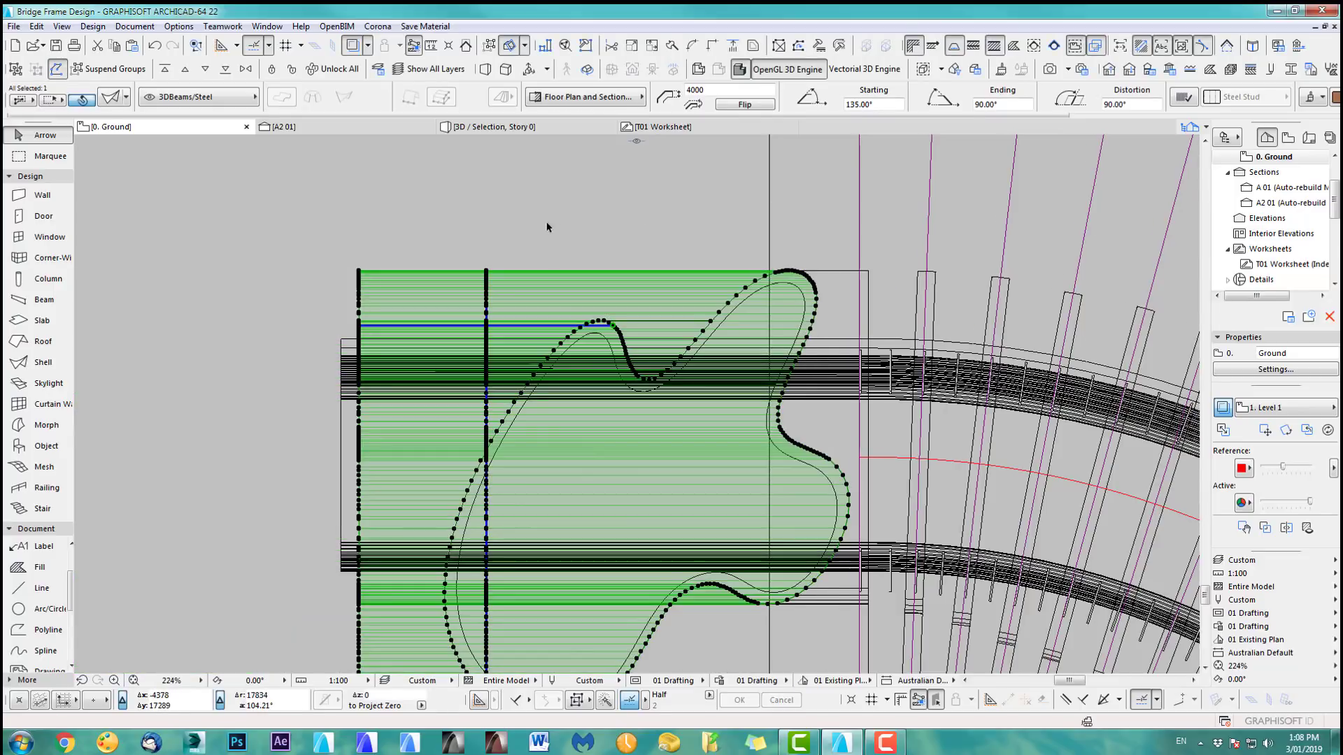
# Step: Select the thick shell and the walkway's straight starting segment, show only these two in 3D, and orbit around to the cut area
pyautogui.scroll(-3, 549, 224)
pyautogui.click(405, 224)
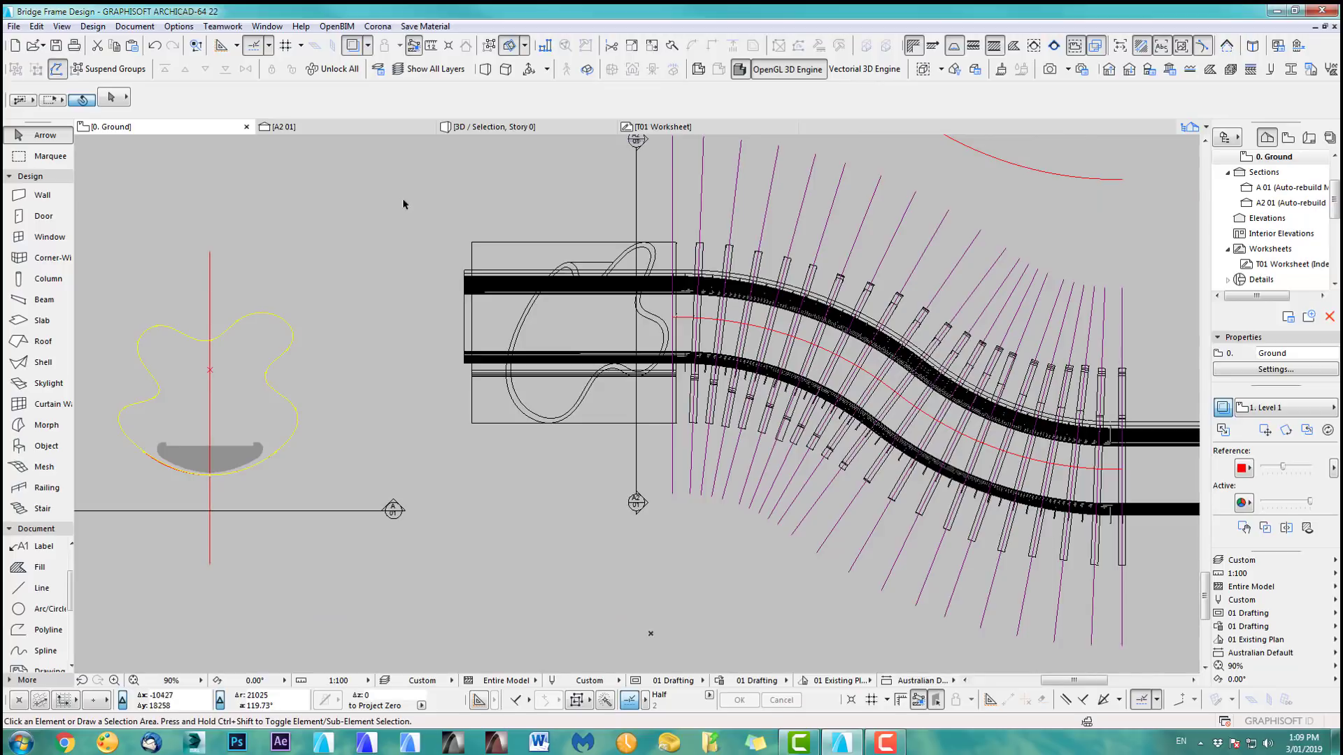
pyautogui.click(404, 198)
pyautogui.click(490, 458)
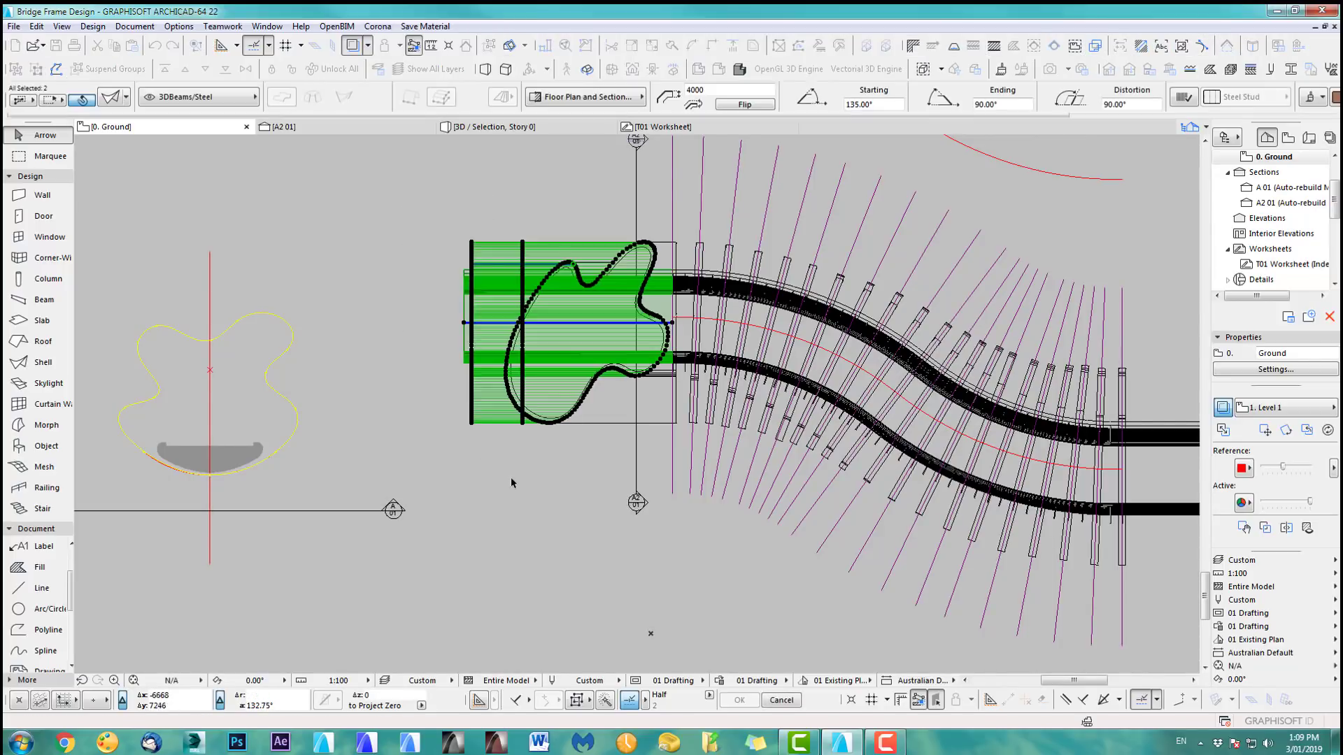
pyautogui.press('F5')
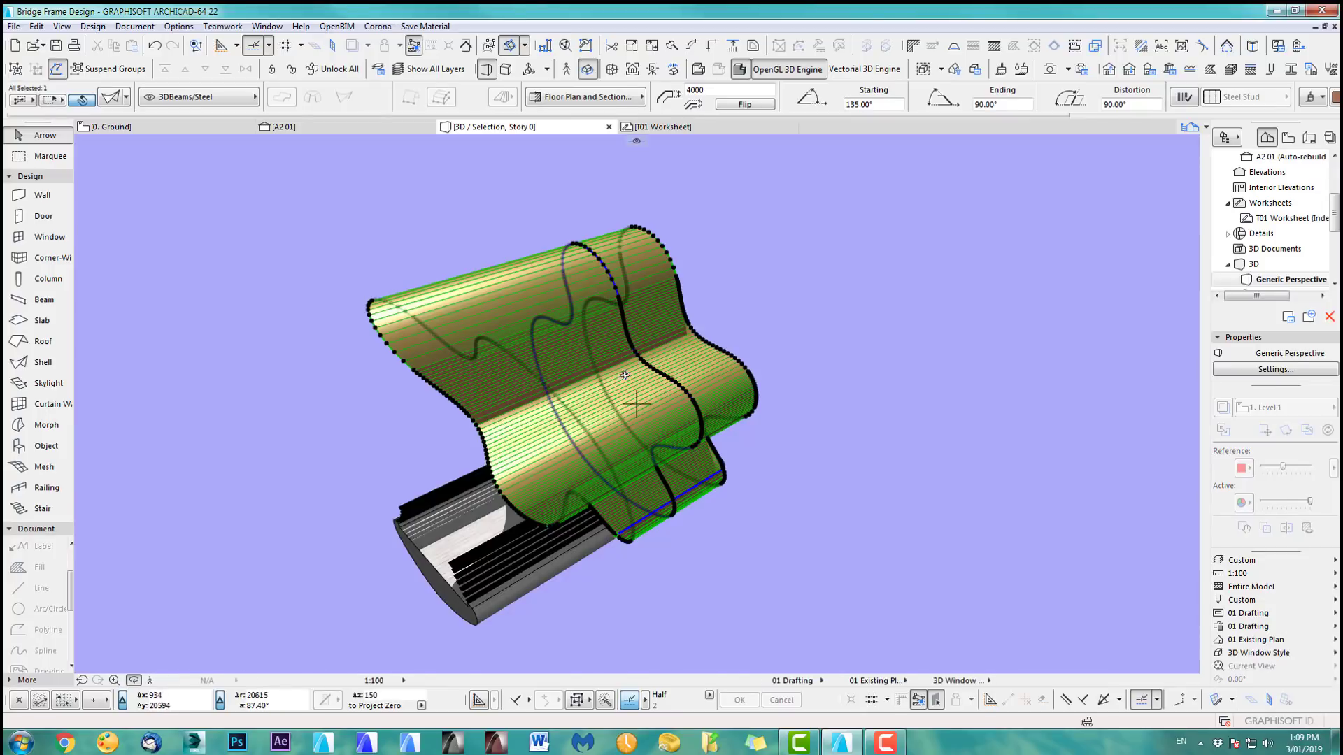
pyautogui.moveTo(586, 333); pyautogui.dragTo(878, 318)
pyautogui.moveTo(683, 347); pyautogui.dragTo(690, 448, button='middle')
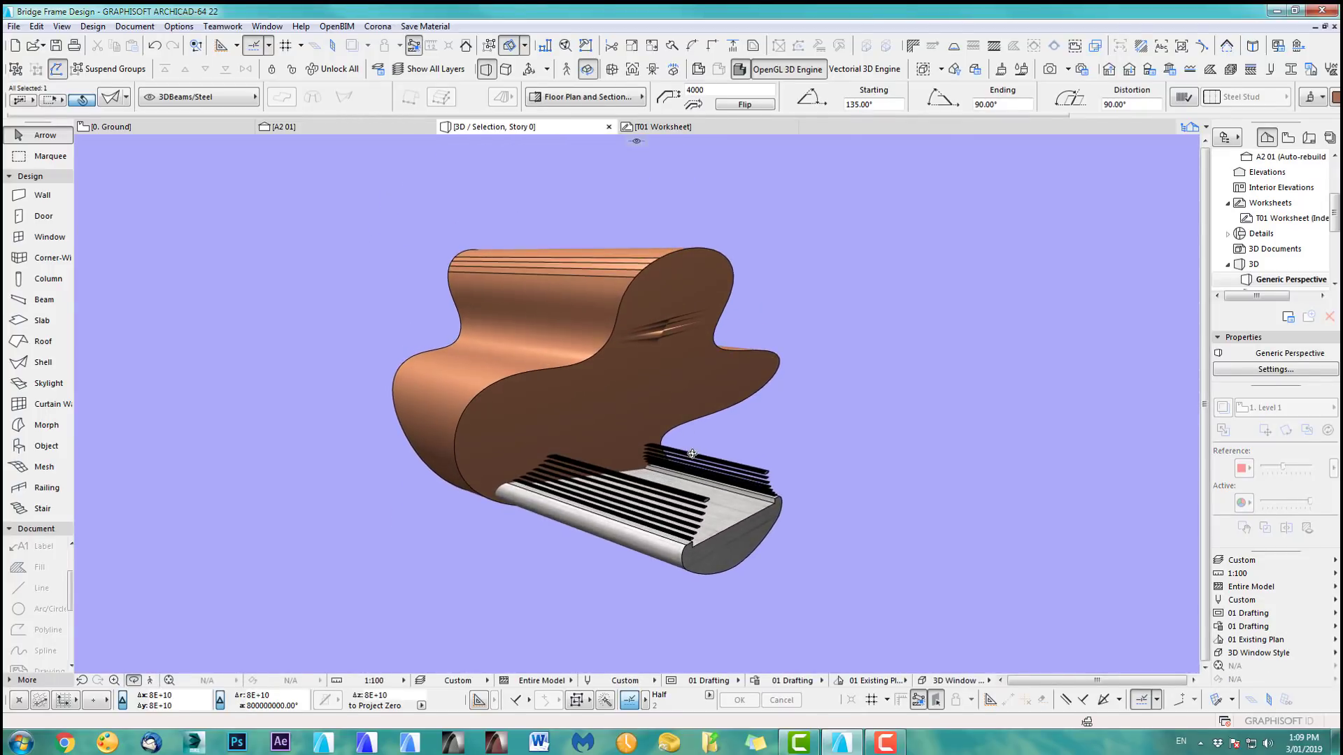
# Step: Open Solid Element Operations and assign the thick shell as the operator element
pyautogui.click(93, 26)
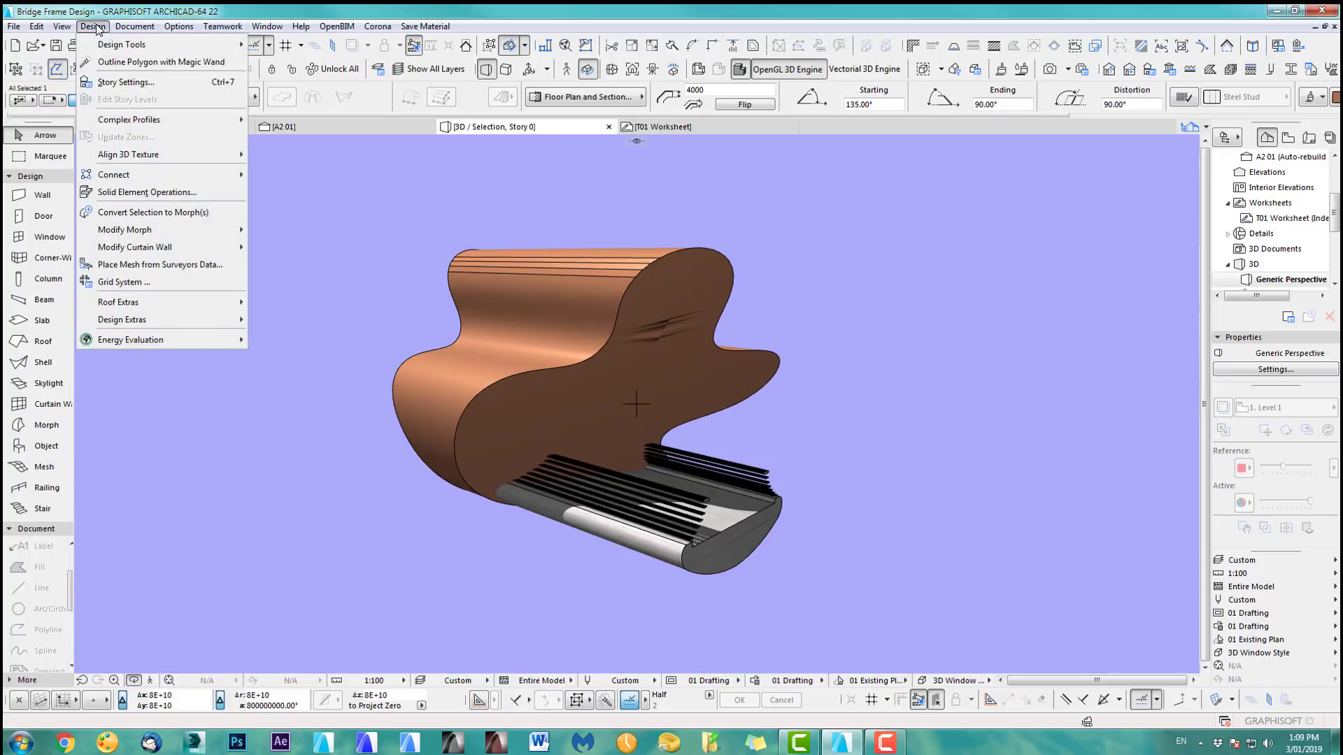
pyautogui.click(123, 193)
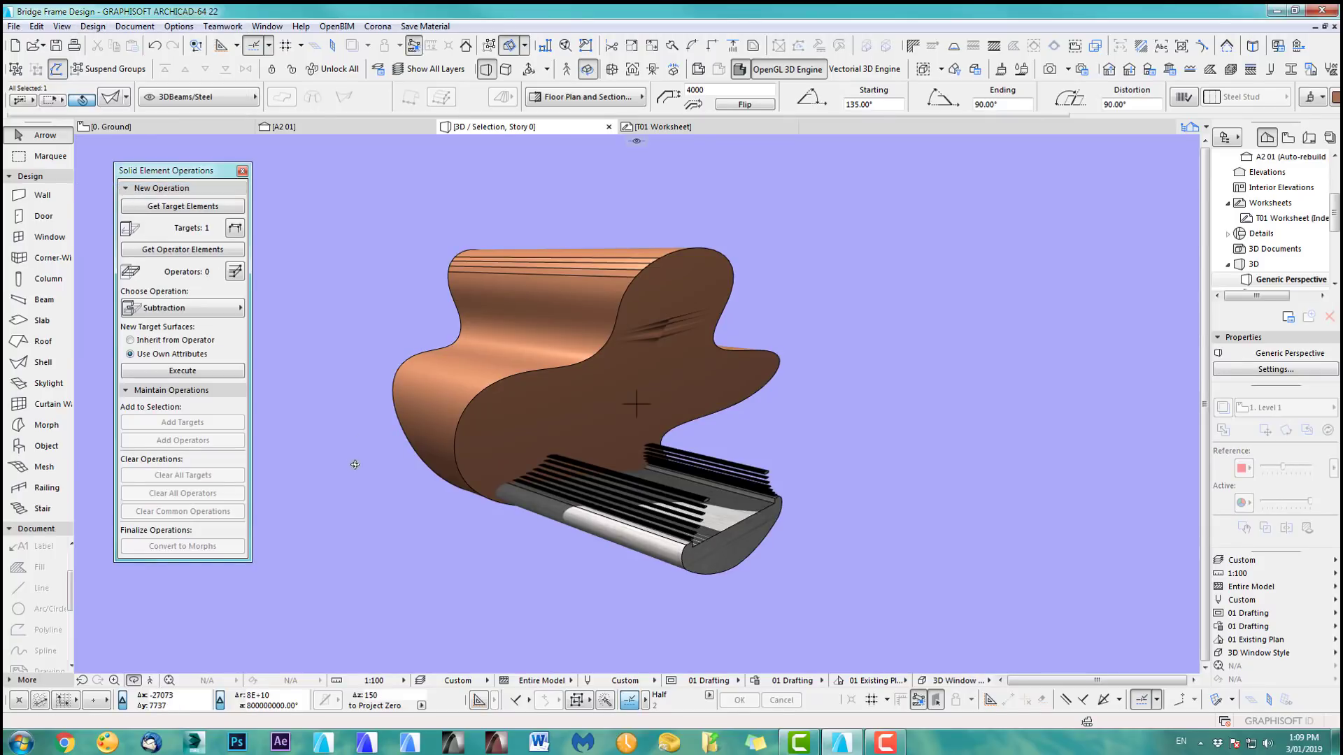
pyautogui.click(43, 136)
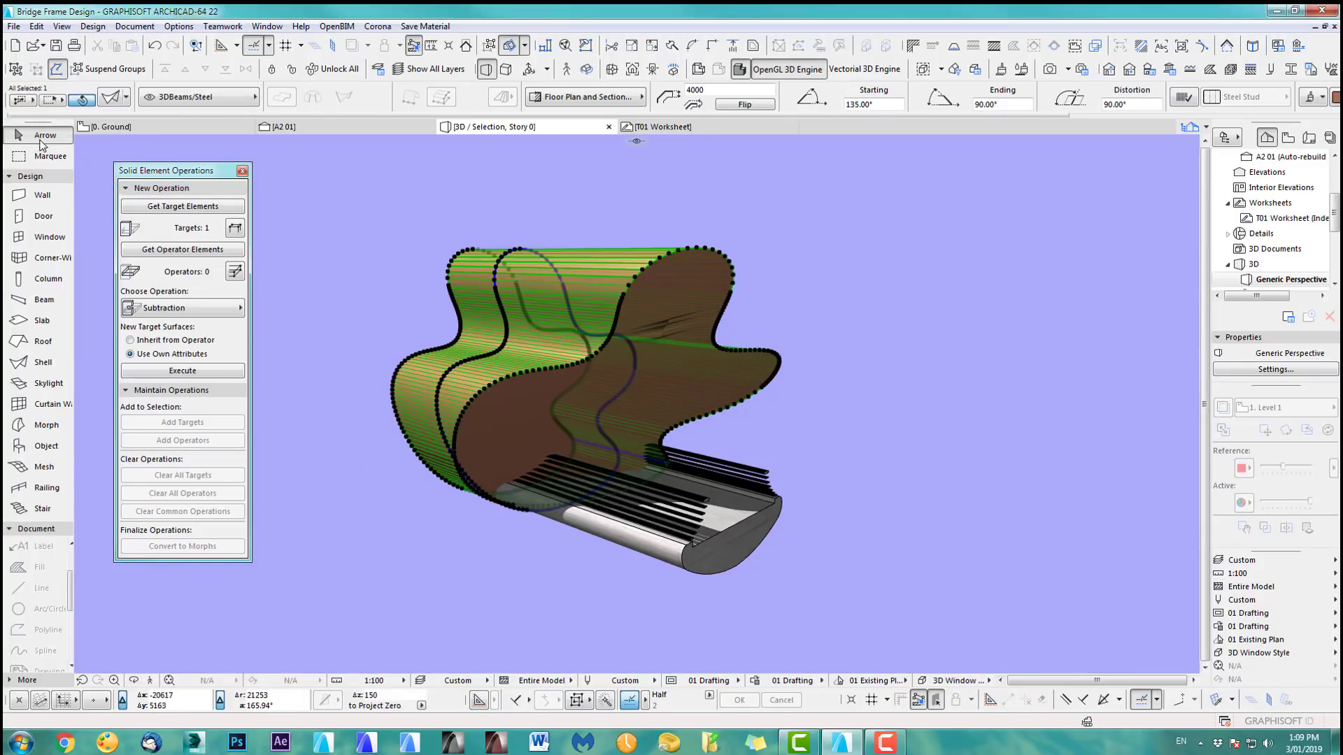
pyautogui.click(417, 218)
pyautogui.click(531, 260)
pyautogui.click(214, 252)
# Step: Assign the straight walkway segment as the target element and execute the Subtraction
pyautogui.click(885, 488)
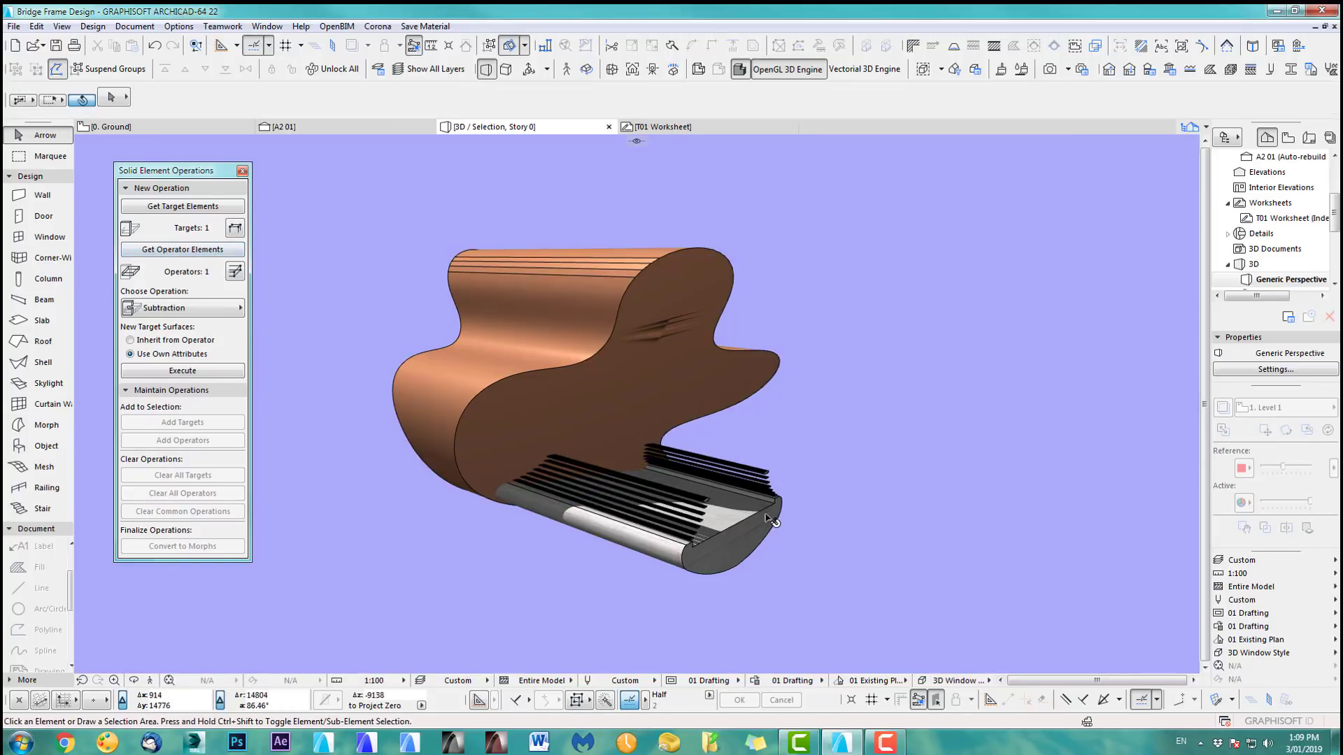
pyautogui.click(766, 517)
pyautogui.click(200, 209)
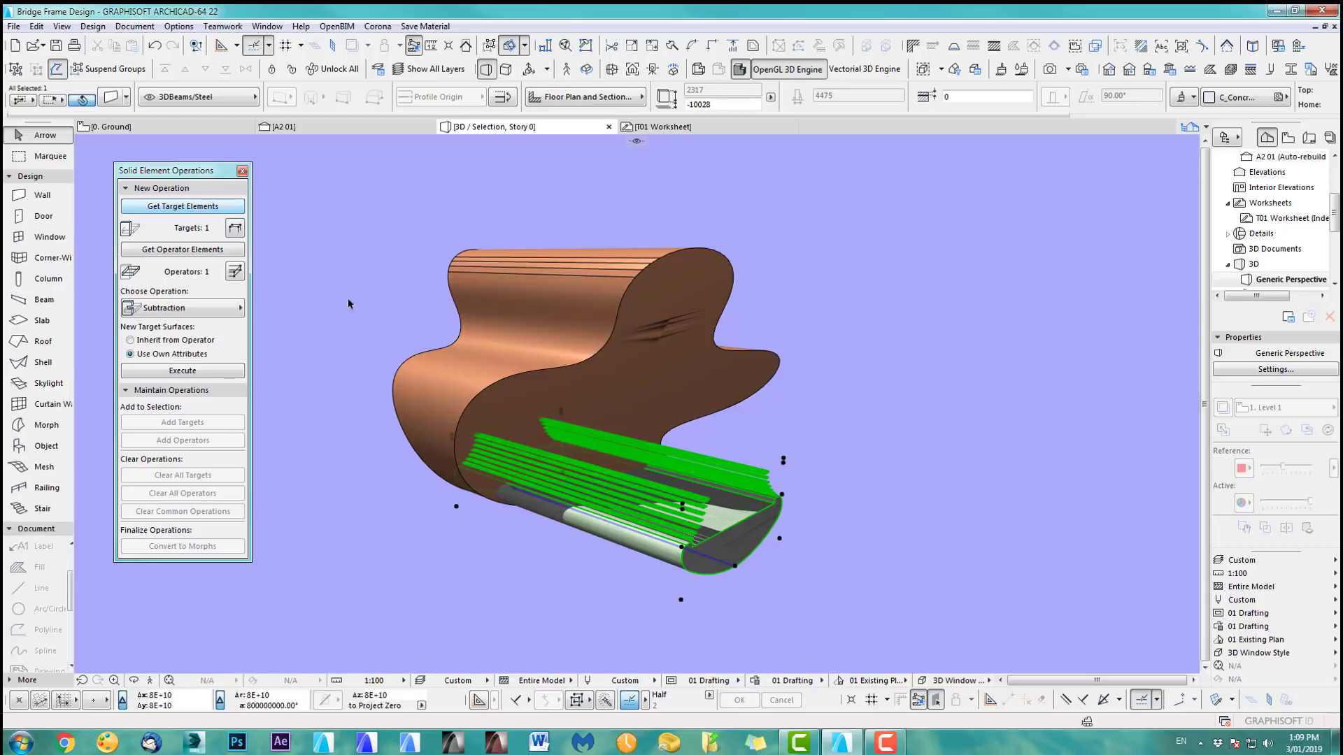
pyautogui.click(197, 372)
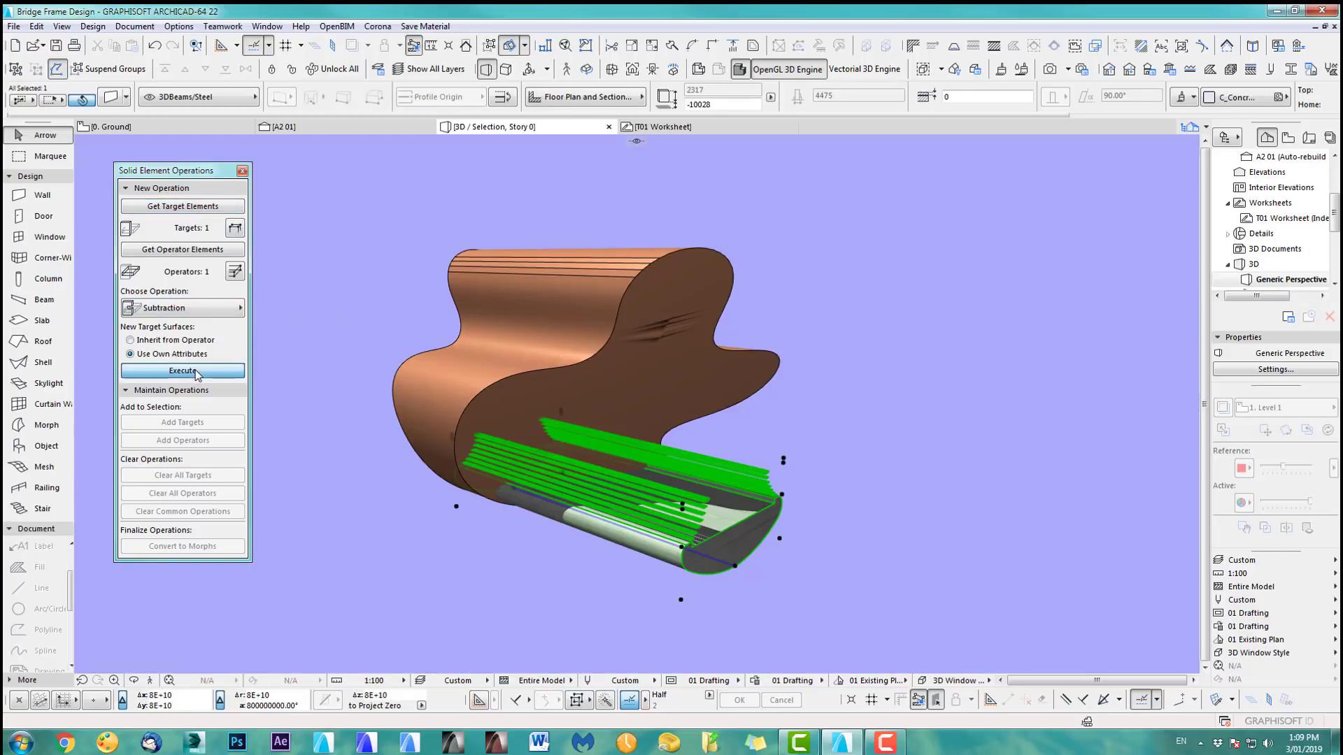
pyautogui.click(361, 331)
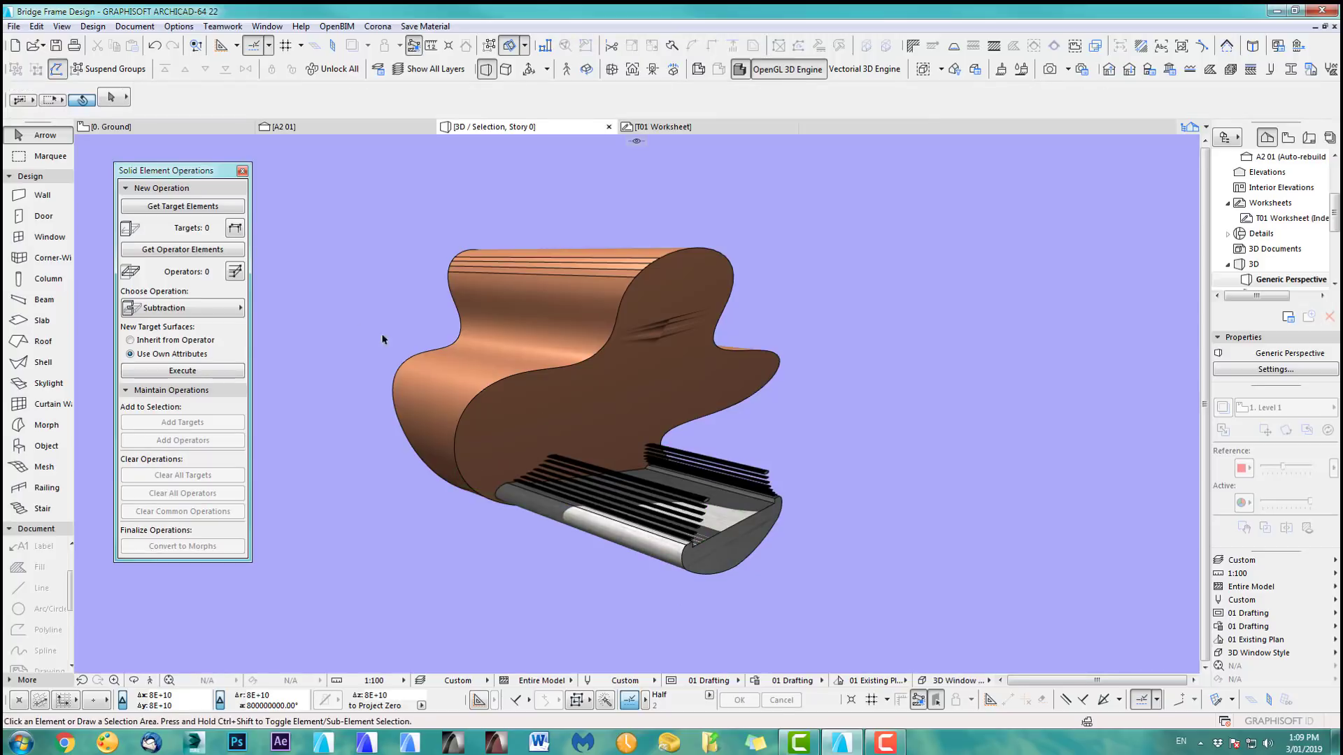
# Step: Move the thick operator shell to the 2DDWG layer and inspect the cut walkway segment from its outer end
pyautogui.click(489, 387)
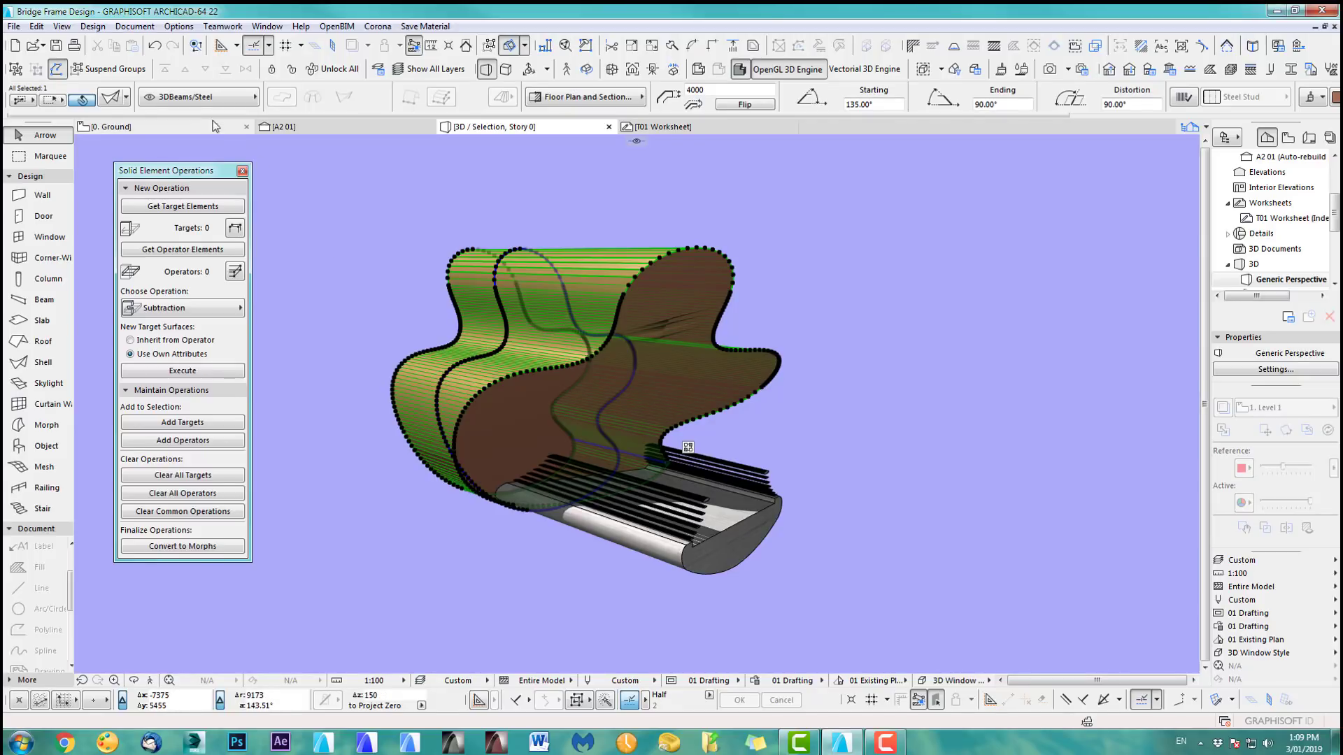
pyautogui.click(207, 98)
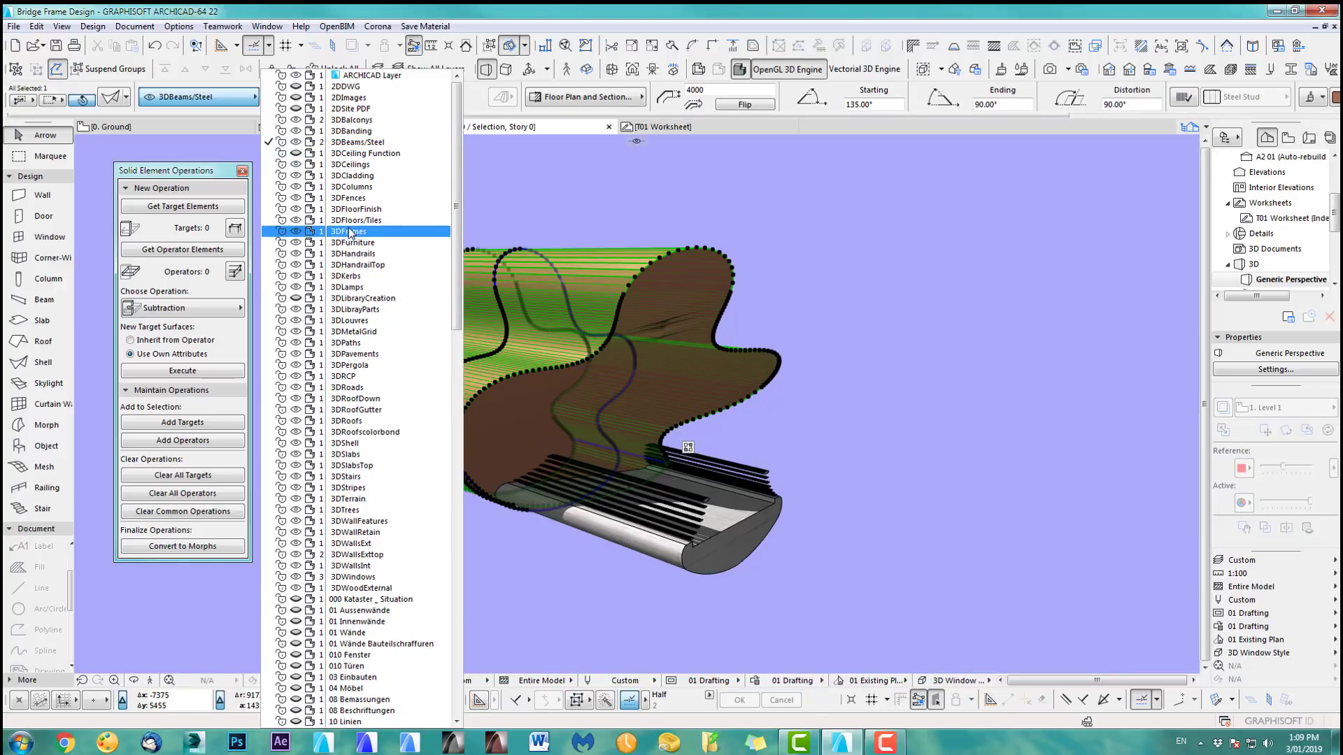
pyautogui.click(344, 87)
pyautogui.moveTo(572, 528); pyautogui.dragTo(605, 472, button='middle')
pyautogui.scroll(2, 598, 481)
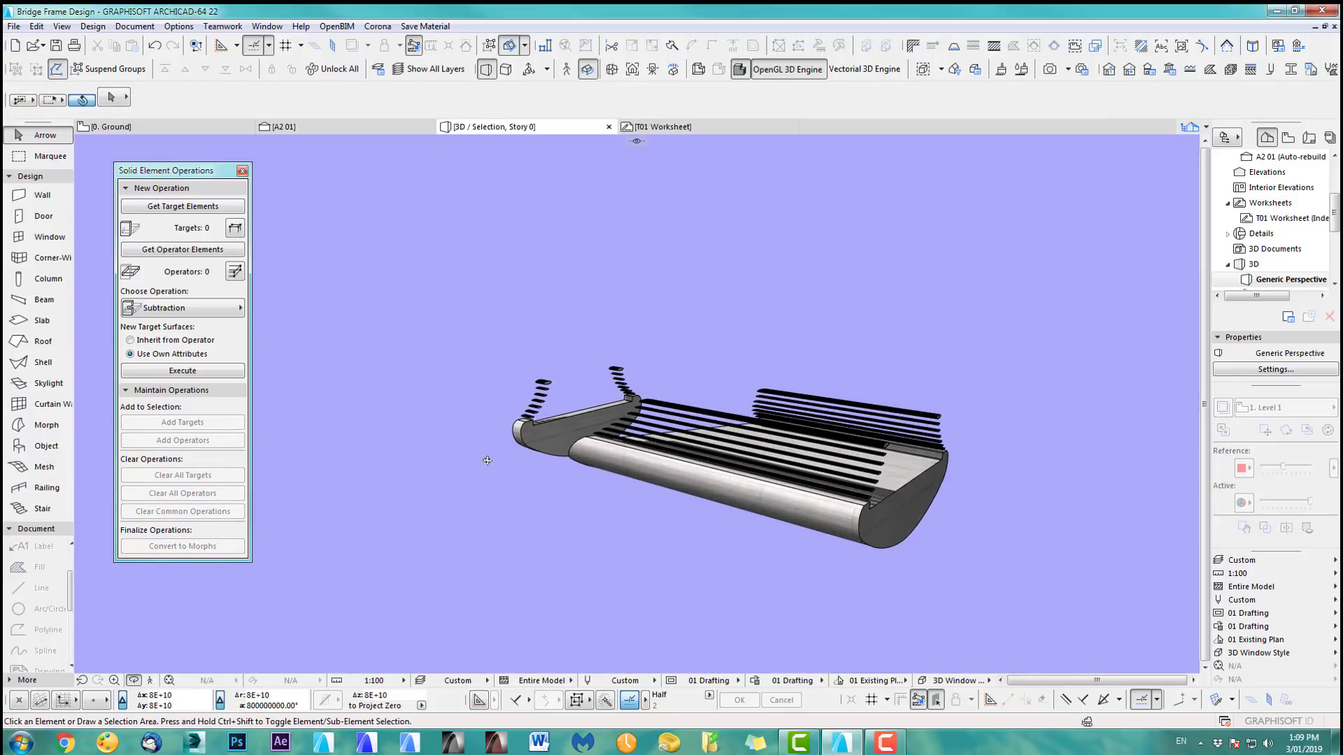
pyautogui.keyDown('shift'); pyautogui.moveTo(487, 460); pyautogui.dragTo(859, 479, button='middle'); pyautogui.keyUp('shift')
pyautogui.scroll(4, 842, 465)
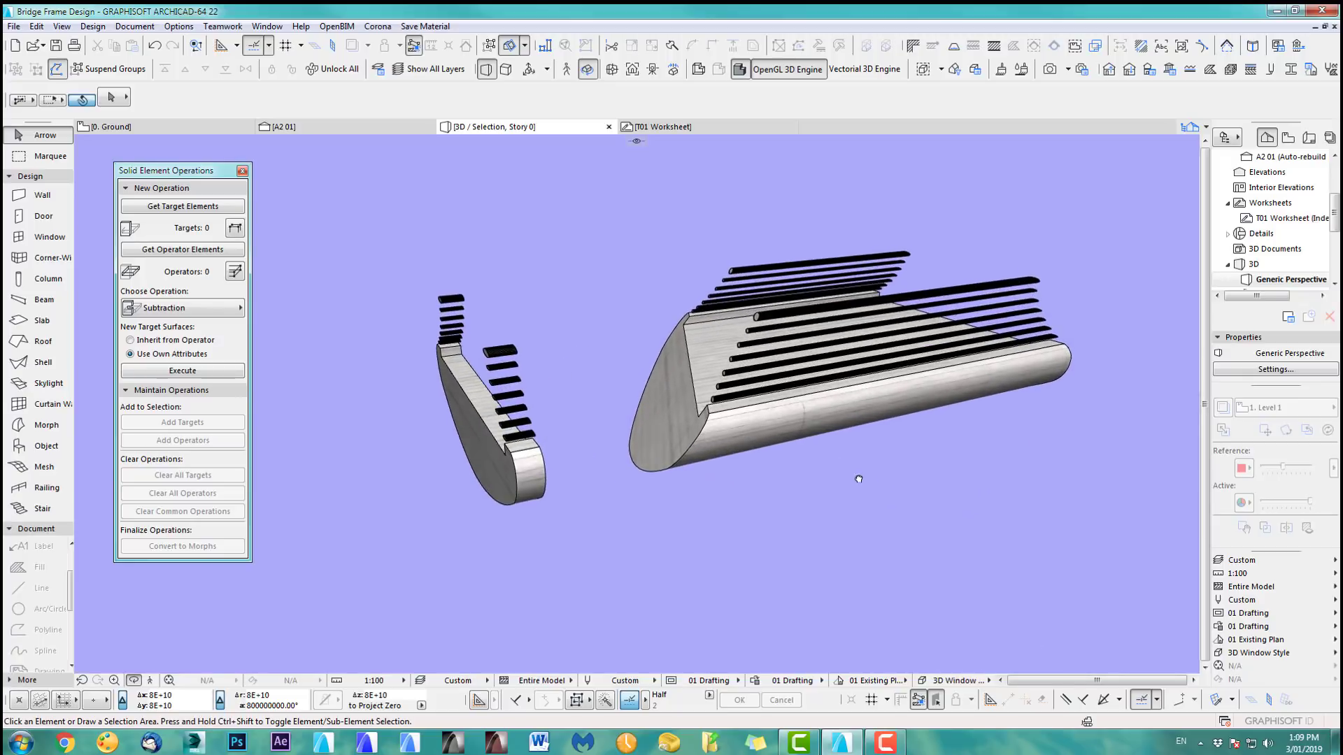
# Step: Shorten the walkway segment's outer end to remove the leftover slice beyond the slanted cut, and return to the ground floor plan
pyautogui.hotkey('ctrl', 'a')
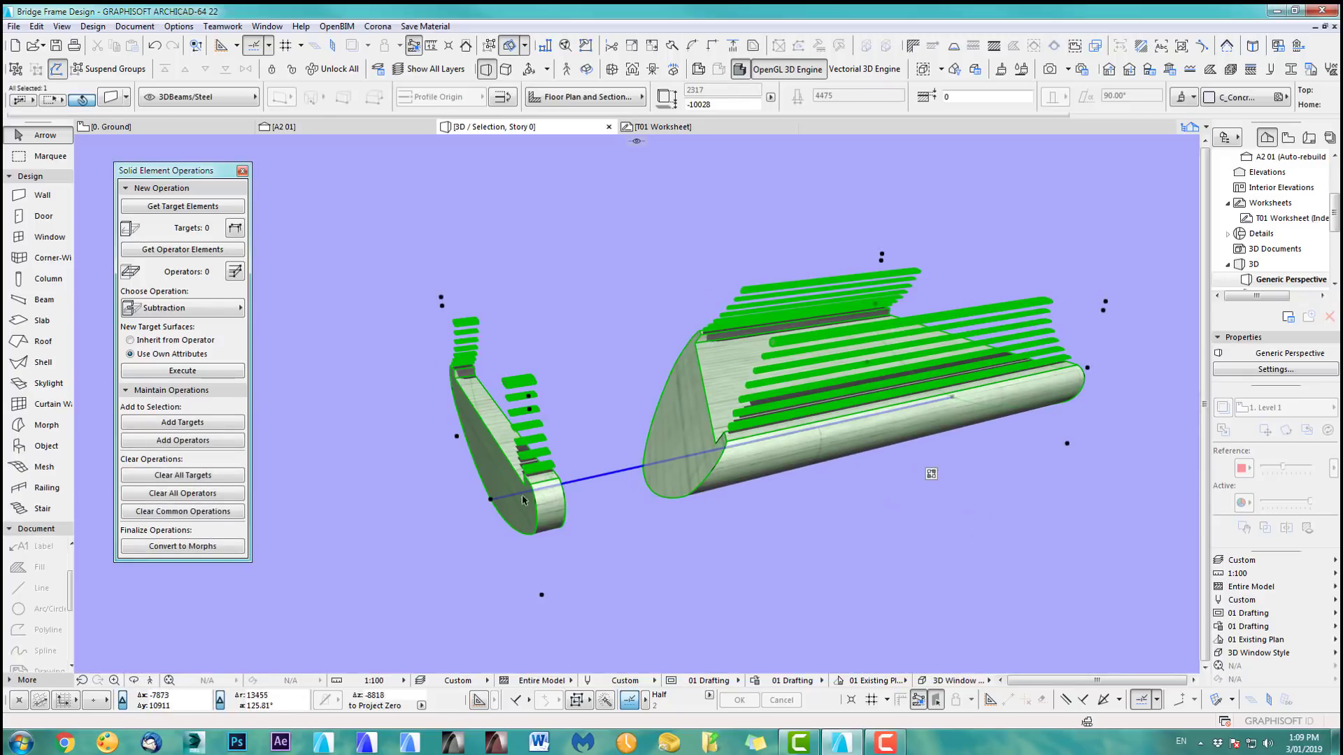
pyautogui.click(492, 500)
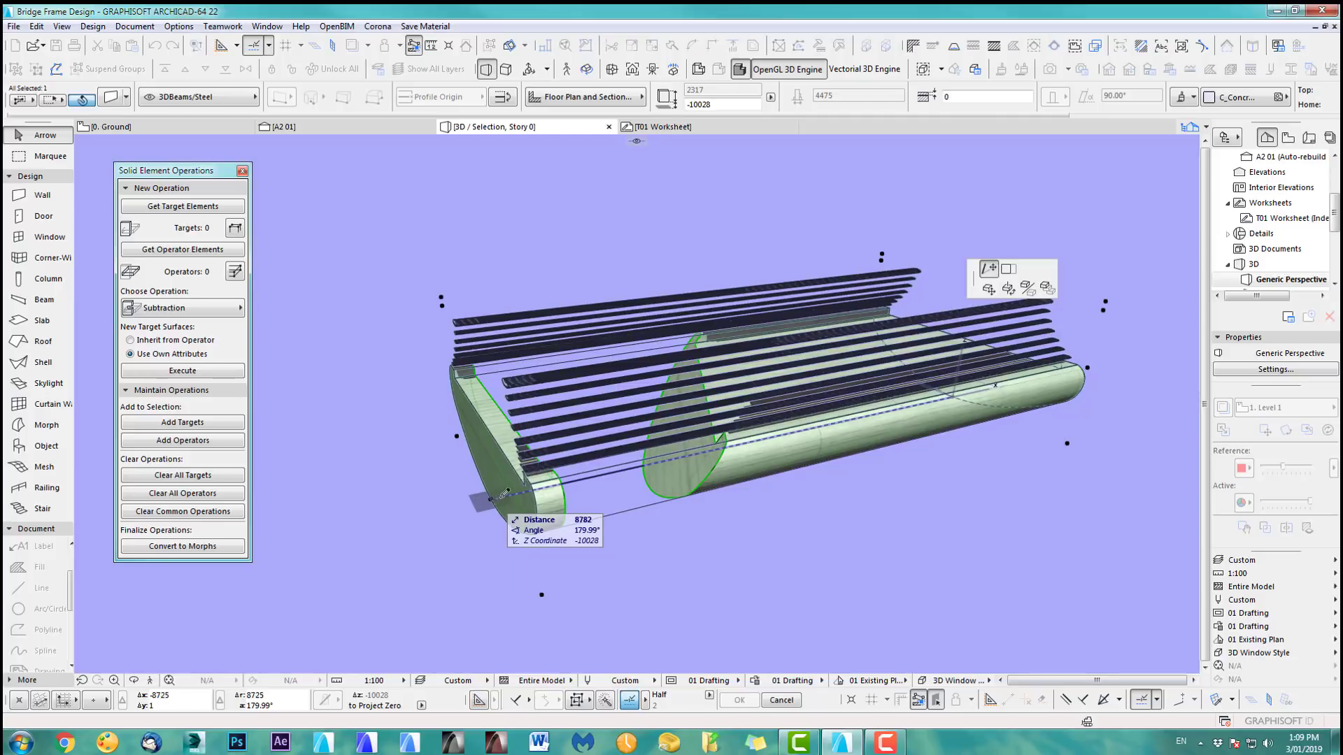
pyautogui.click(566, 481)
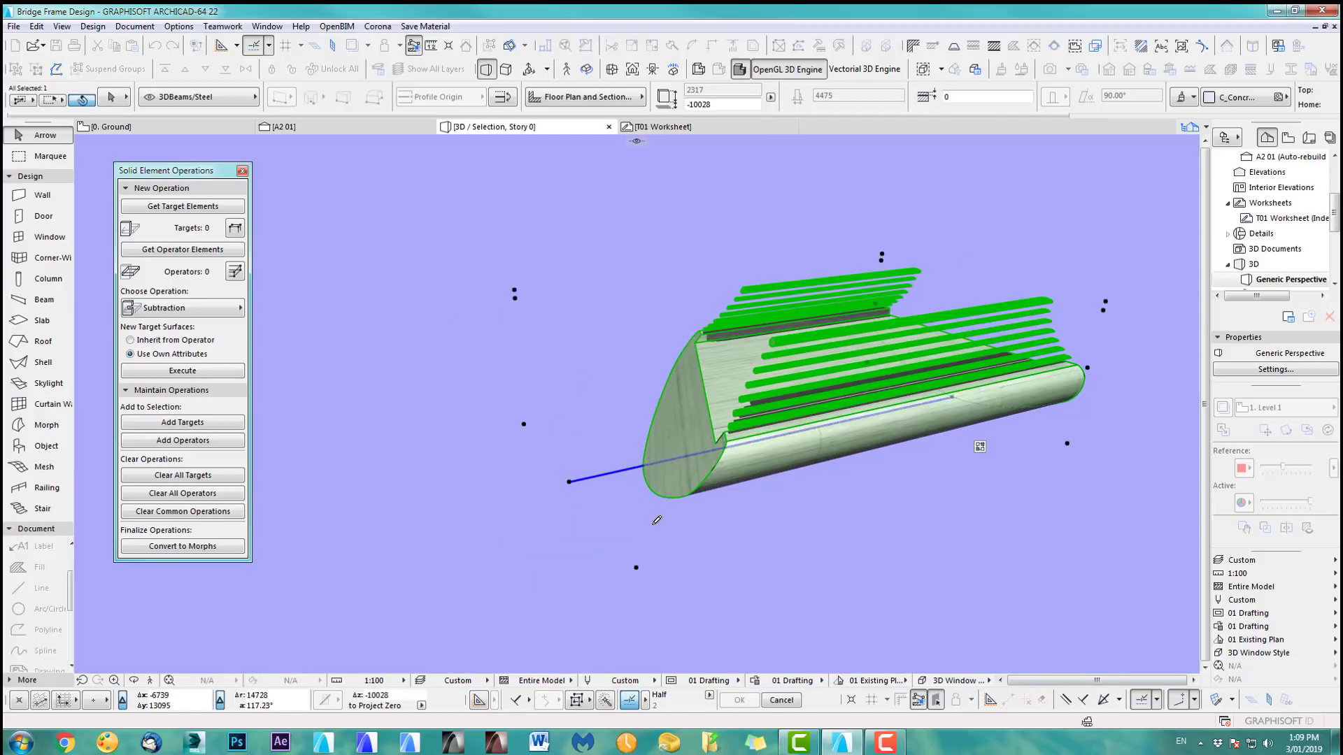
pyautogui.press('Escape')
pyautogui.scroll(-1, 774, 545)
pyautogui.moveTo(751, 543); pyautogui.dragTo(648, 533, button='middle')
pyautogui.press('F2')
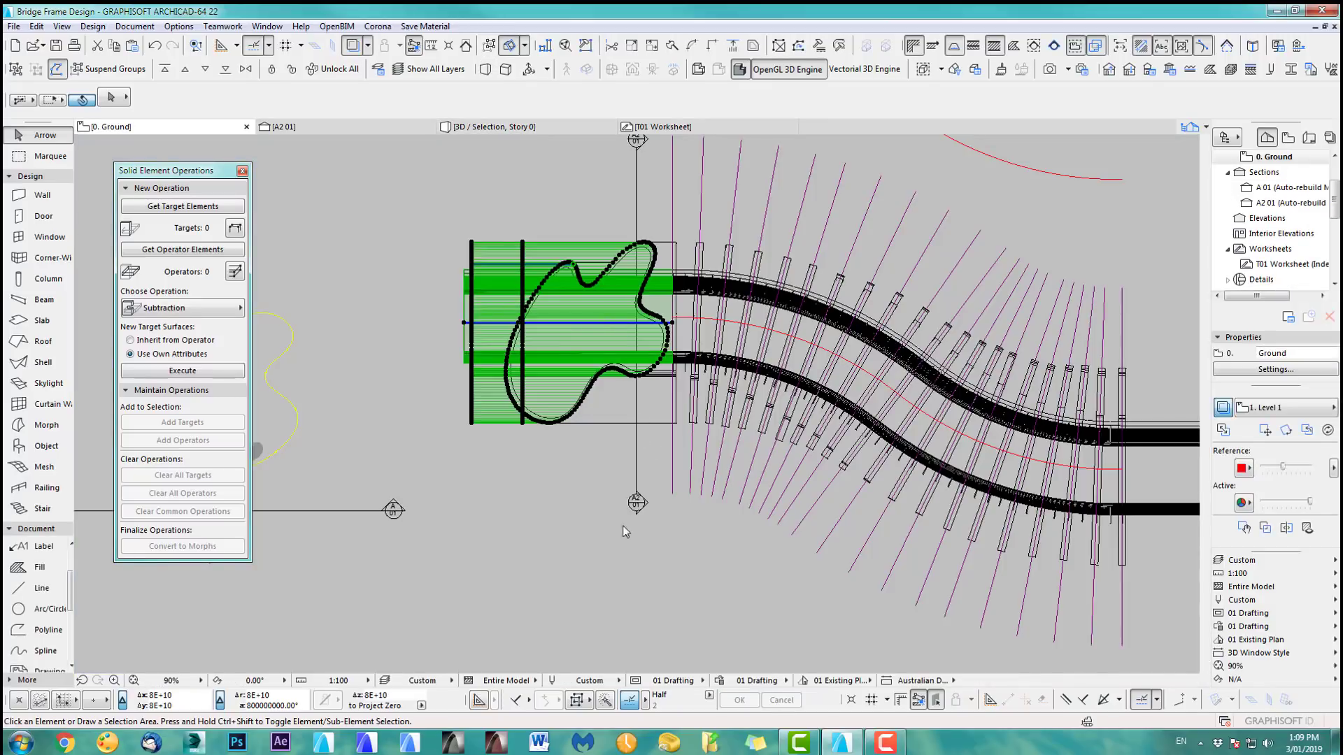
pyautogui.press('Escape')
# Step: At the bridge's other end, stretch the last baluster shell outward to about half the length of the straight walkway segment
pyautogui.scroll(-3, 549, 508)
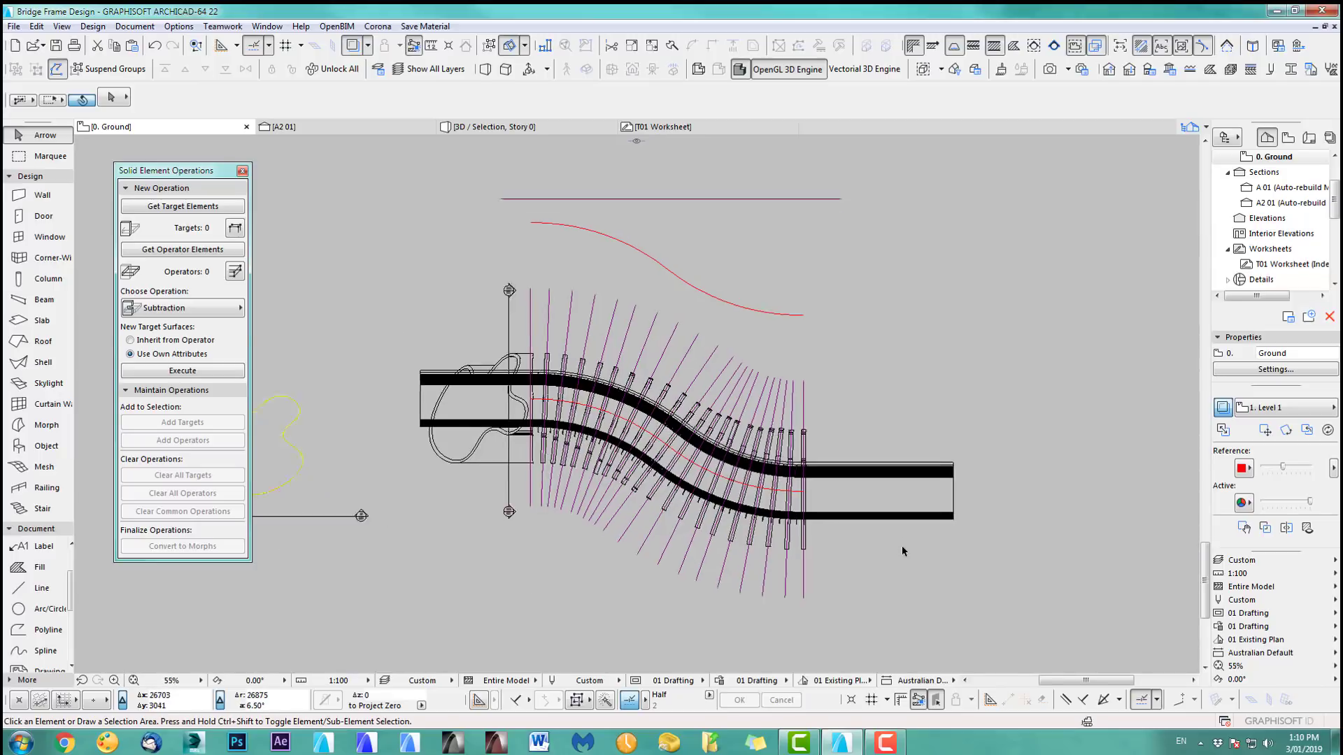
pyautogui.scroll(5, 901, 547)
pyautogui.scroll(3, 644, 502)
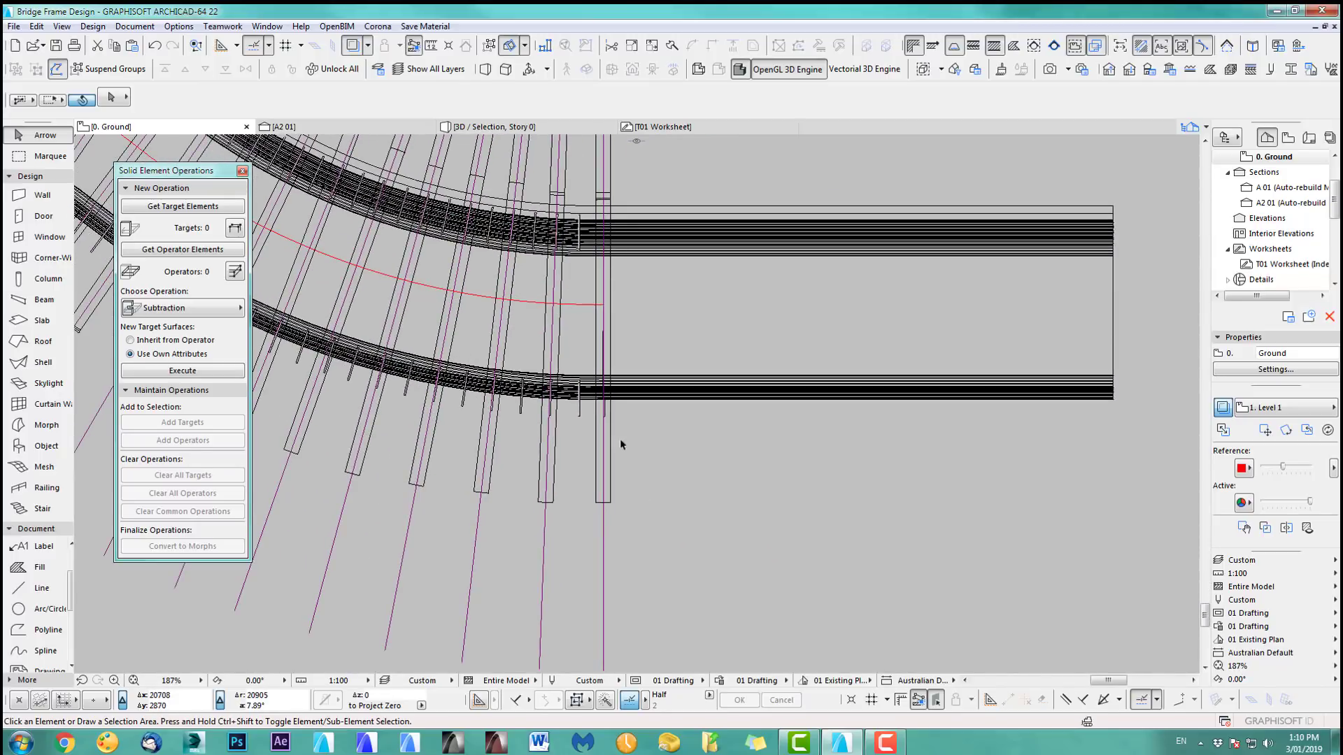
pyautogui.click(613, 505)
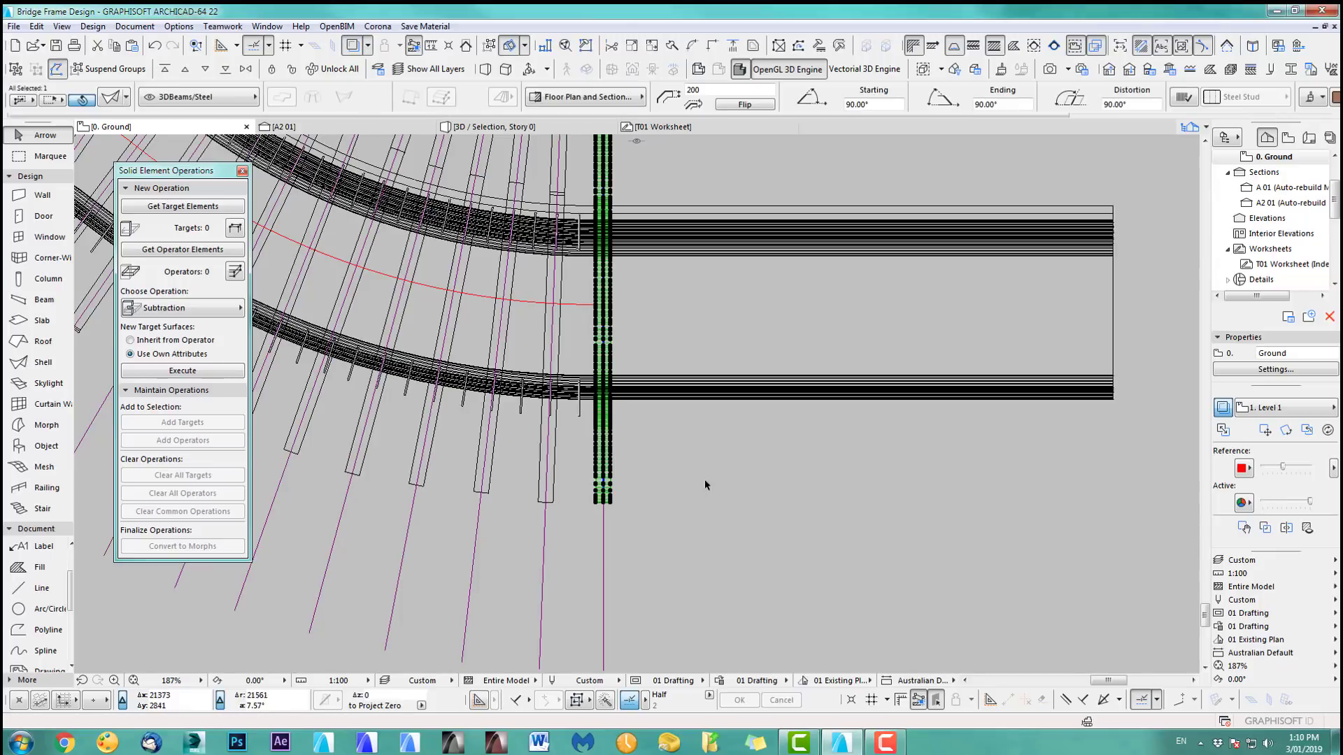
pyautogui.scroll(-3, 704, 480)
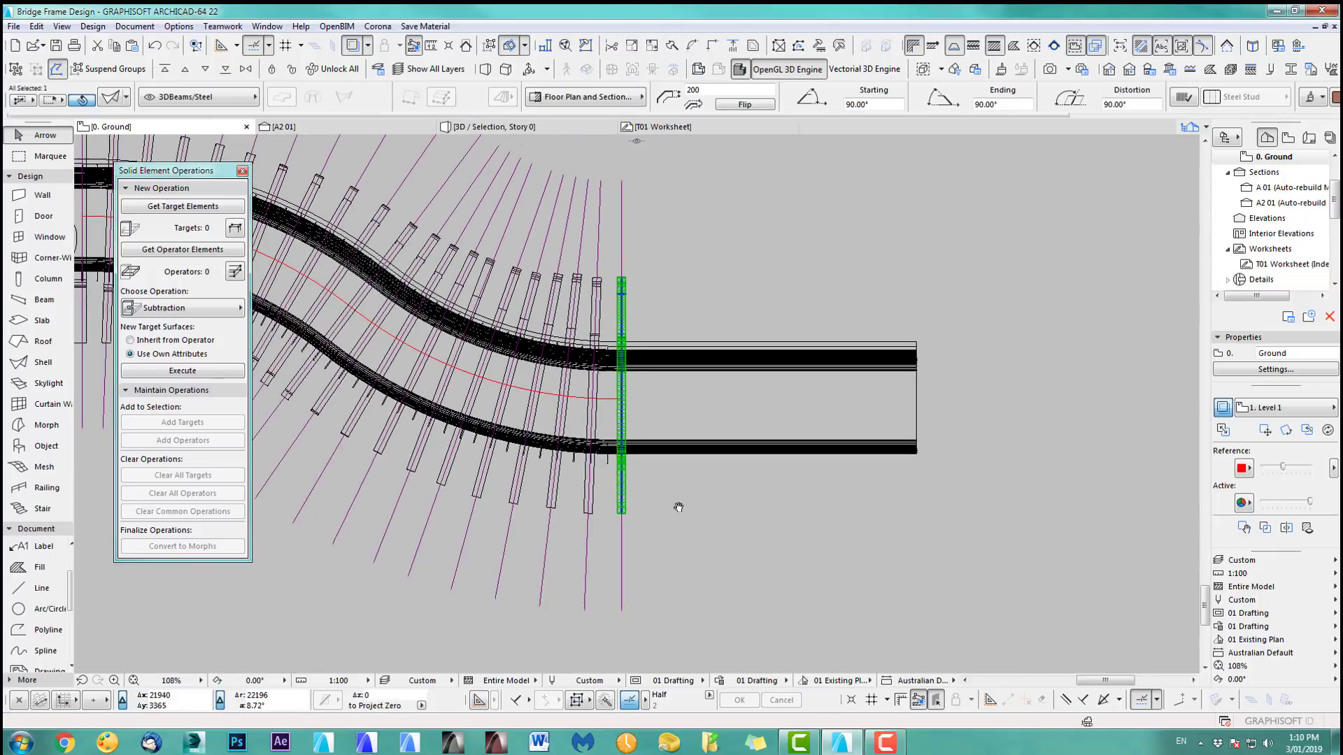
pyautogui.click(628, 423)
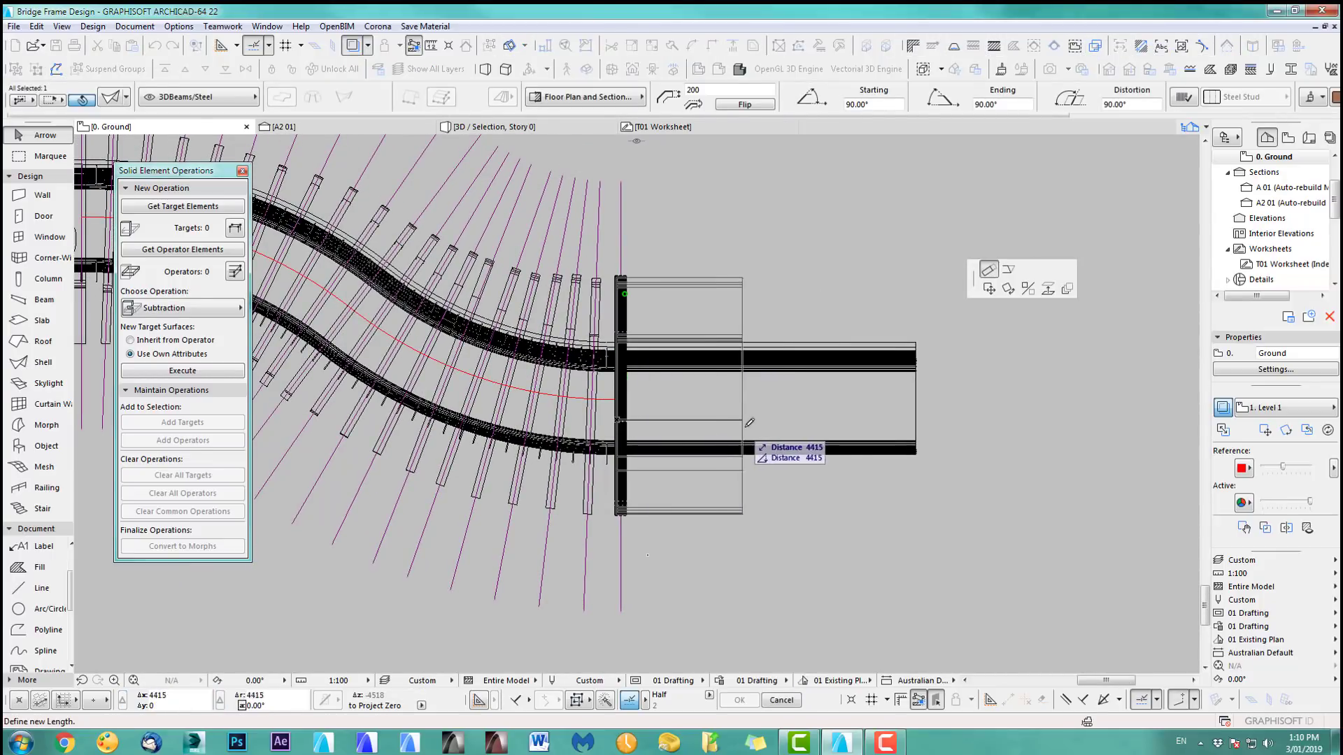
pyautogui.click(771, 455)
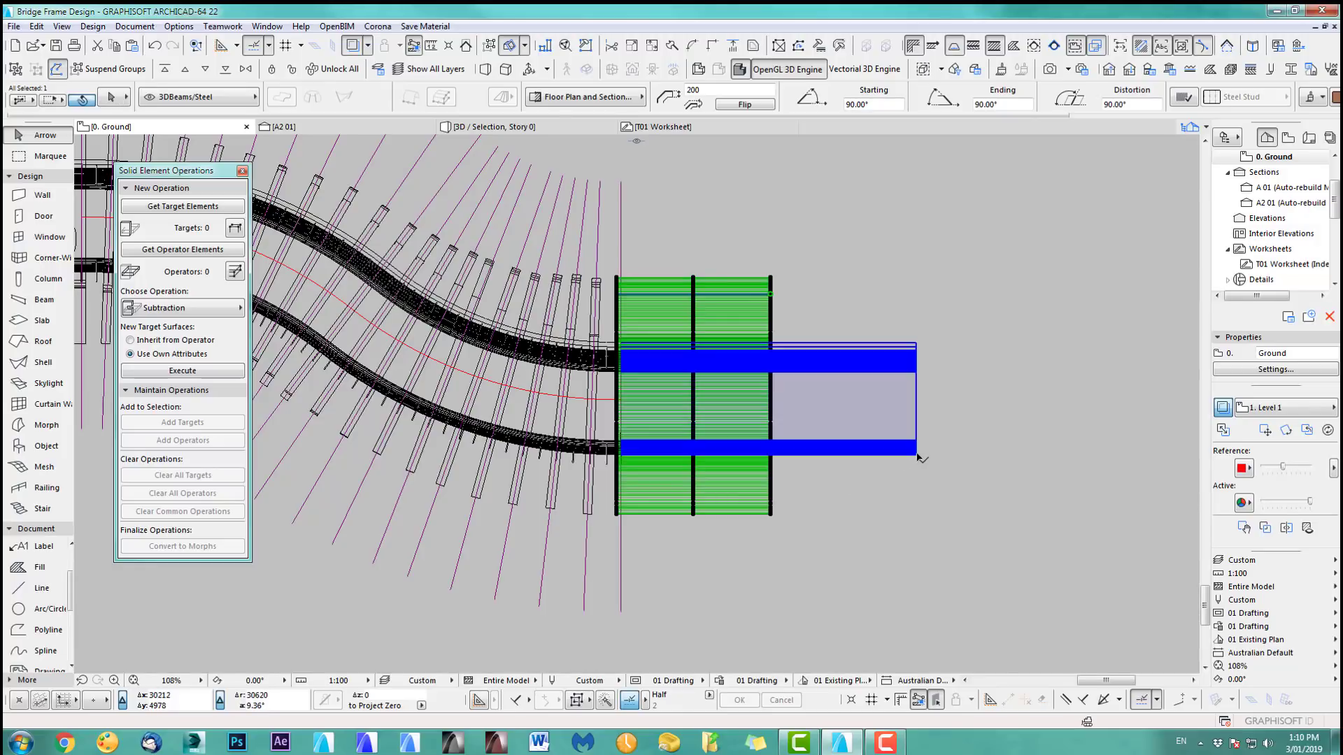
# Step: Show only the stretched shell and the adjoining straight walkway segment in 3D, and select the shell there
pyautogui.keyDown('shift'); pyautogui.click(912, 455); pyautogui.keyUp('shift')
pyautogui.press('F5')
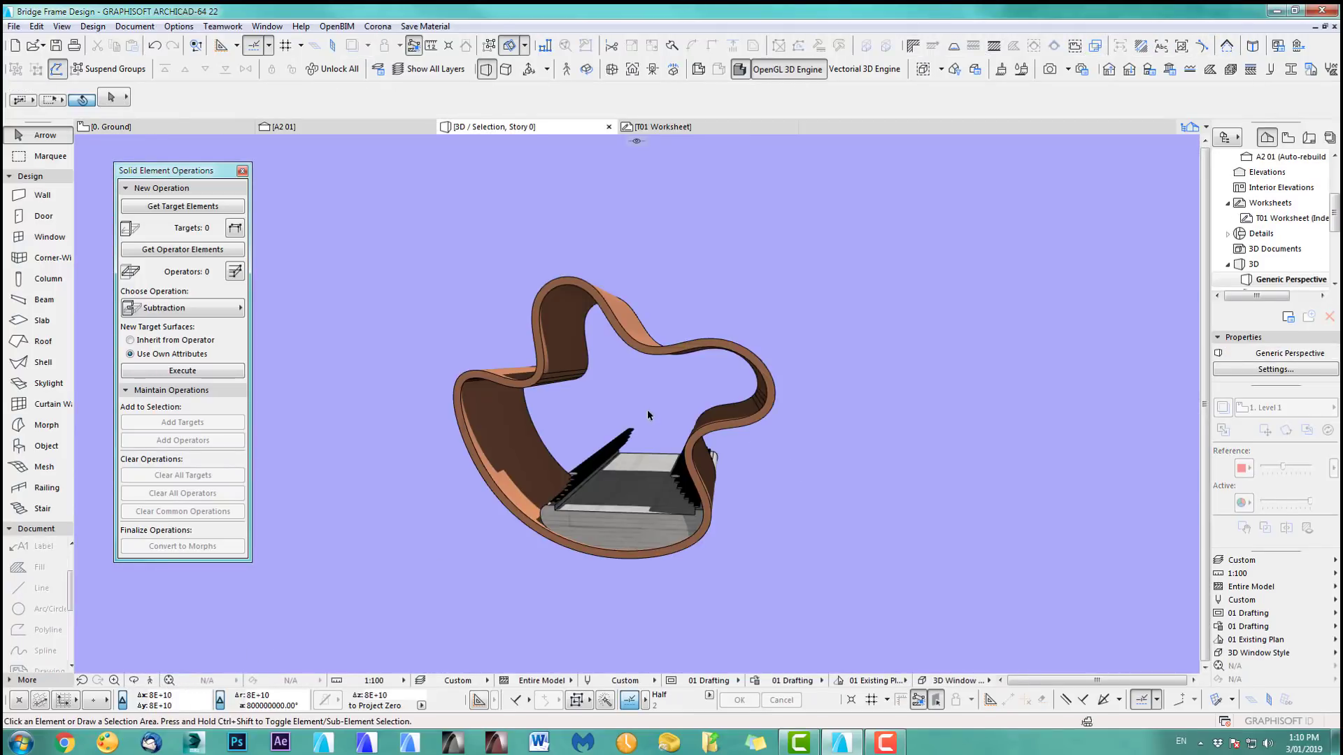
pyautogui.keyDown('shift'); pyautogui.moveTo(647, 409); pyautogui.dragTo(610, 500, button='middle'); pyautogui.keyUp('shift')
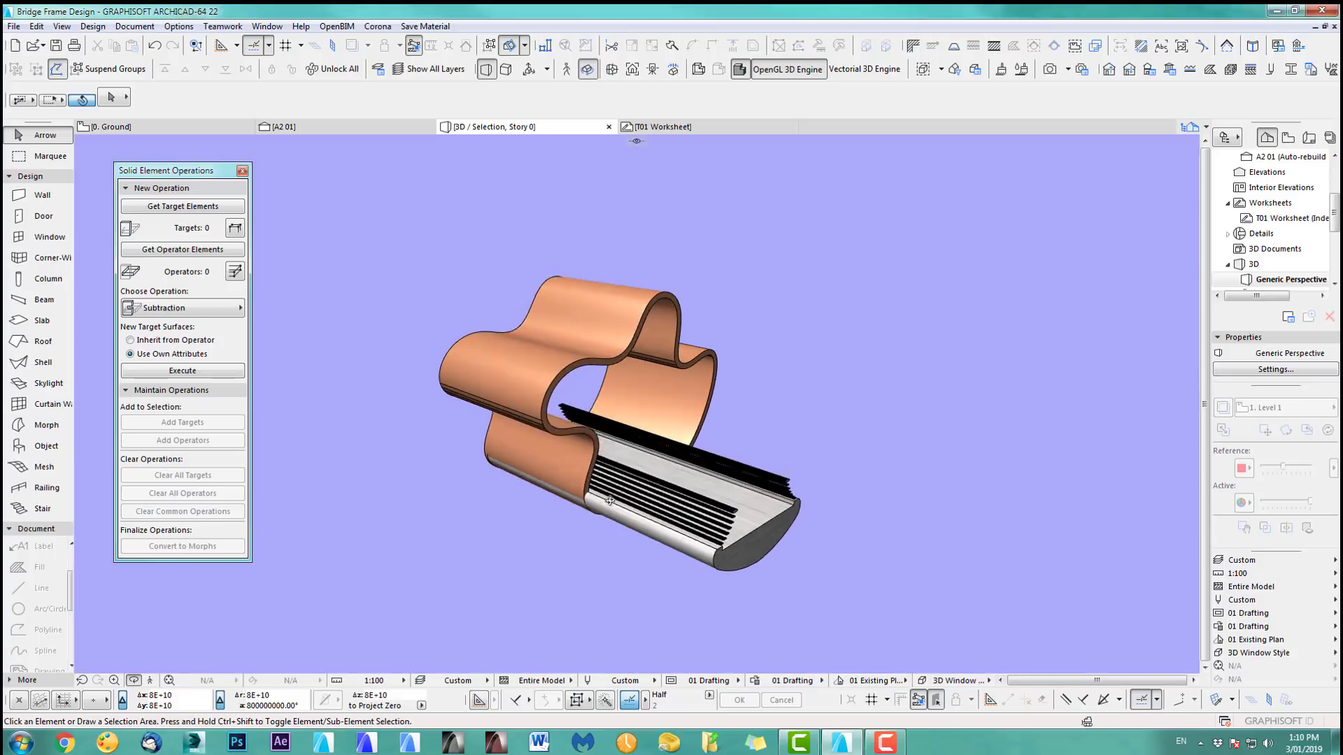
pyautogui.click(652, 308)
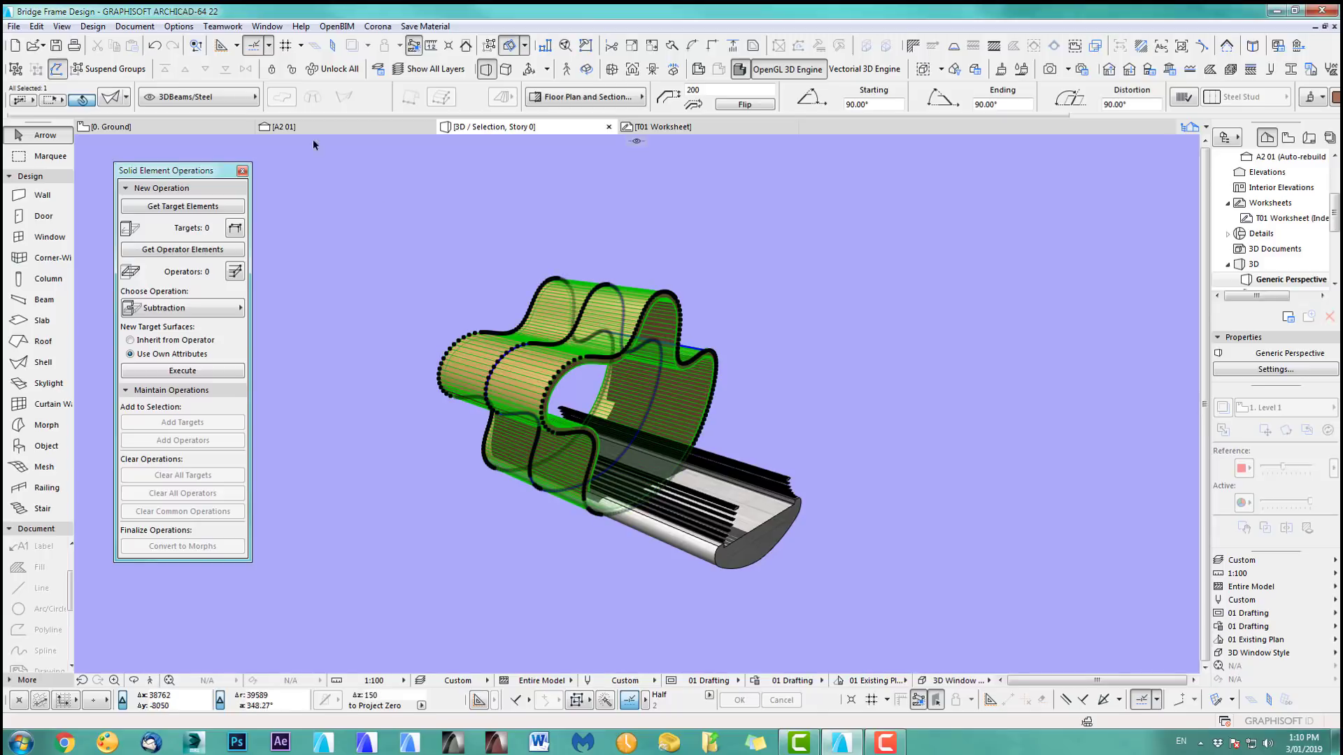
# Step: Try a 45° ending angle on the selected end shell, and undo the change
pyautogui.click(112, 98)
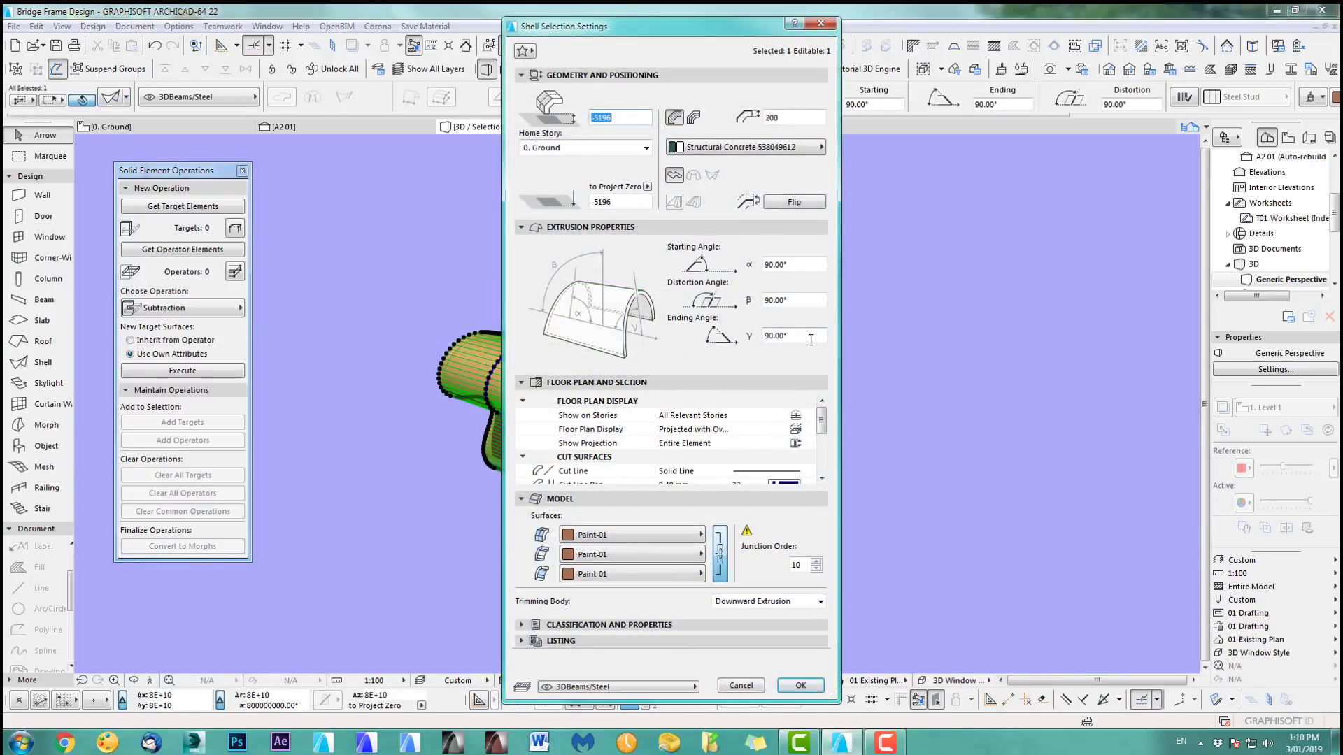
pyautogui.click(811, 339)
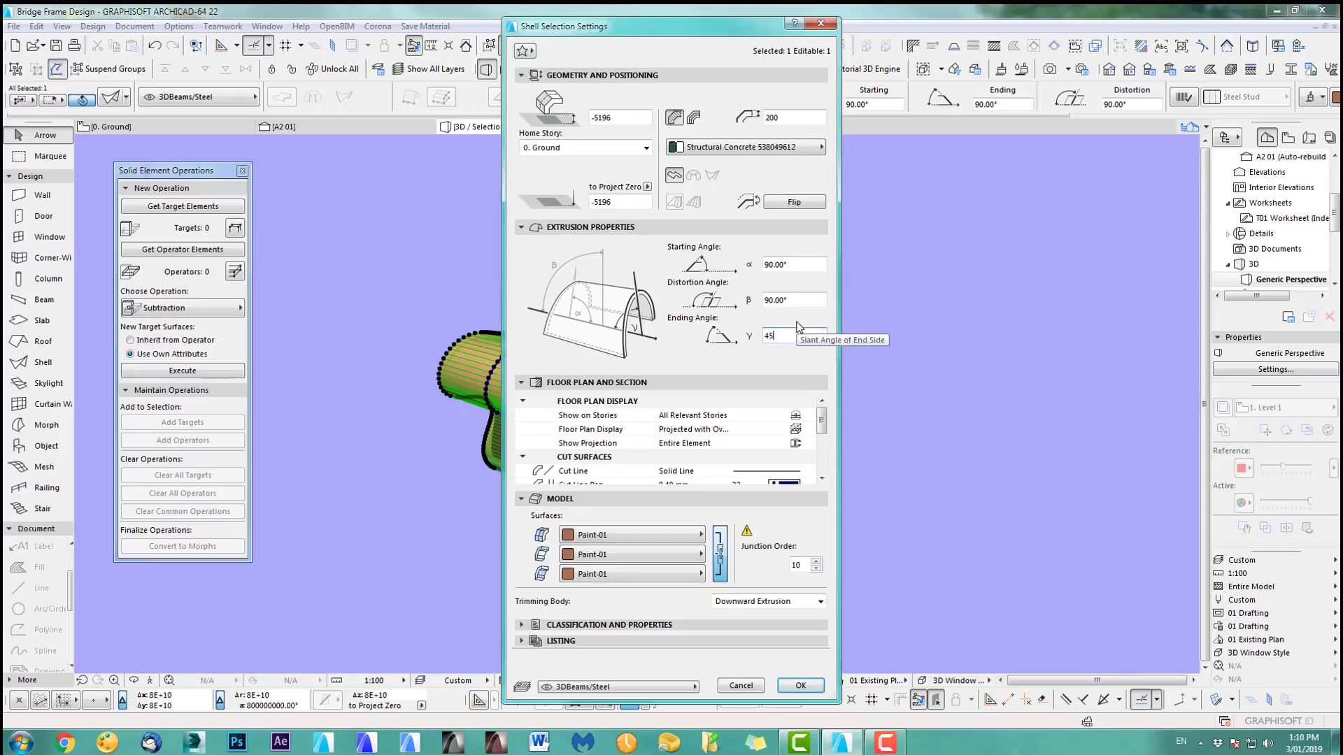
pyautogui.press('Return')
pyautogui.hotkey('ctrl', 'z')
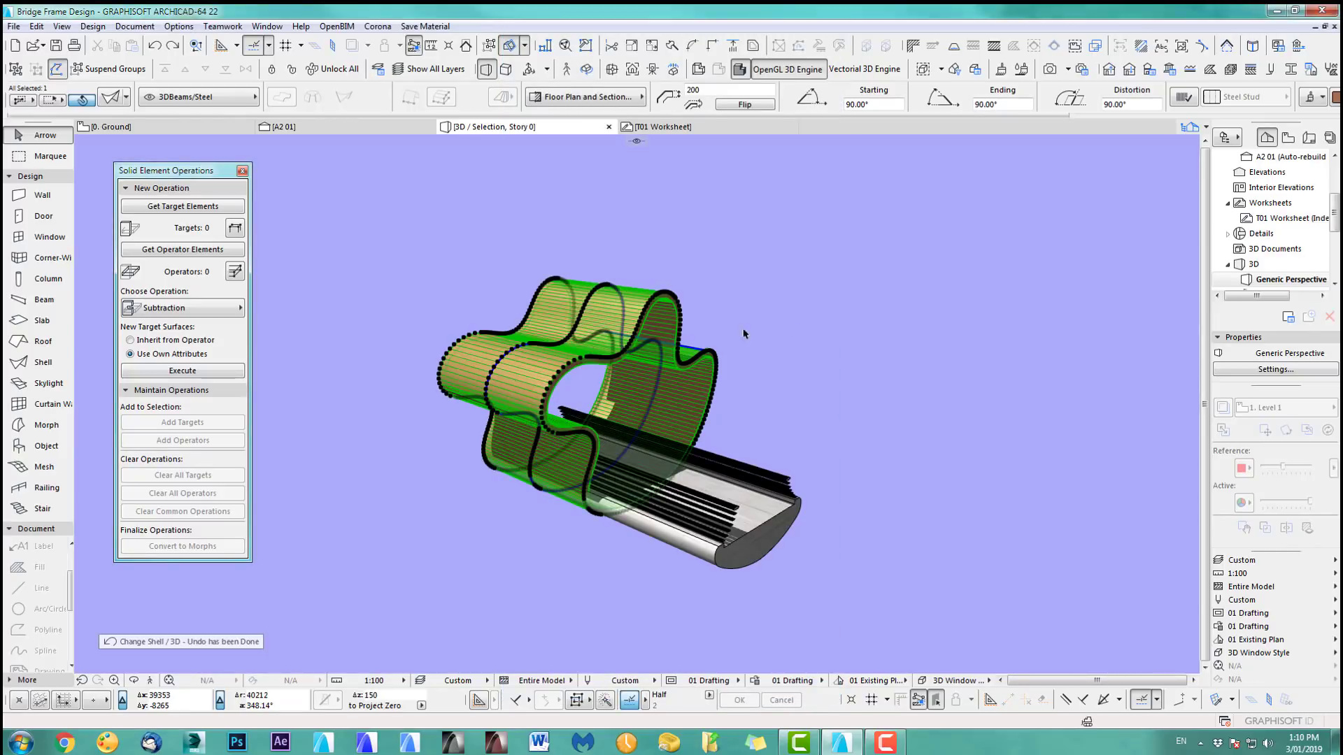
# Step: Set the shell's starting angle to 45°, inspect its slanted end against the walkway in 3D, and return to the ground floor plan
pyautogui.click(117, 98)
pyautogui.click(802, 264)
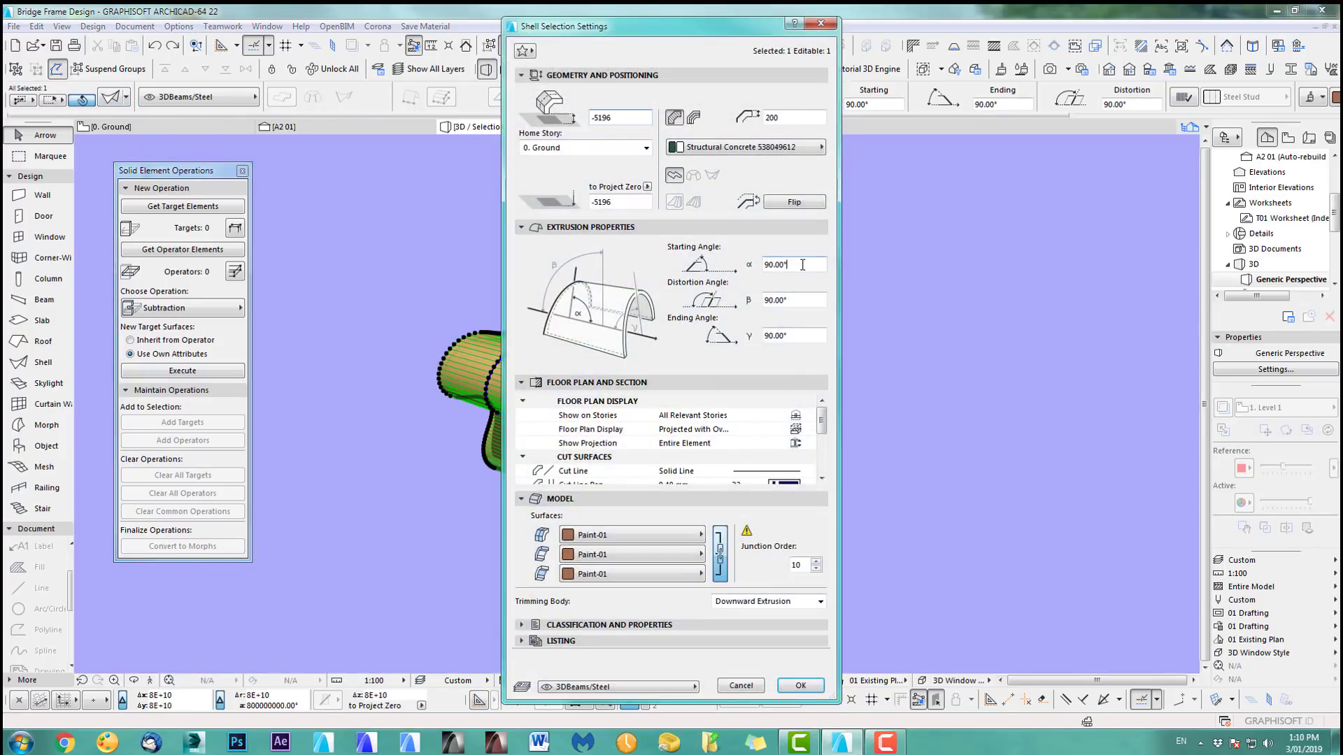
pyautogui.write('45')
pyautogui.press('Return')
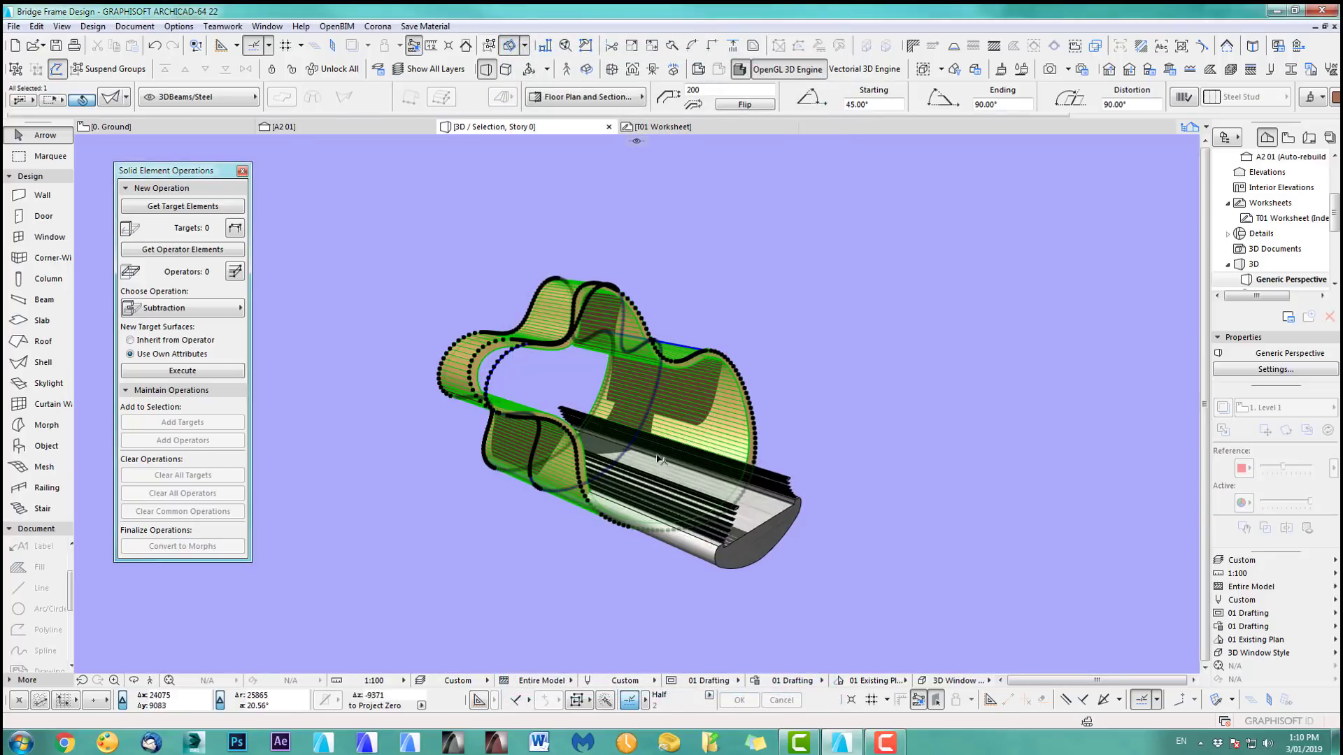
pyautogui.moveTo(657, 454); pyautogui.dragTo(684, 400, button='middle')
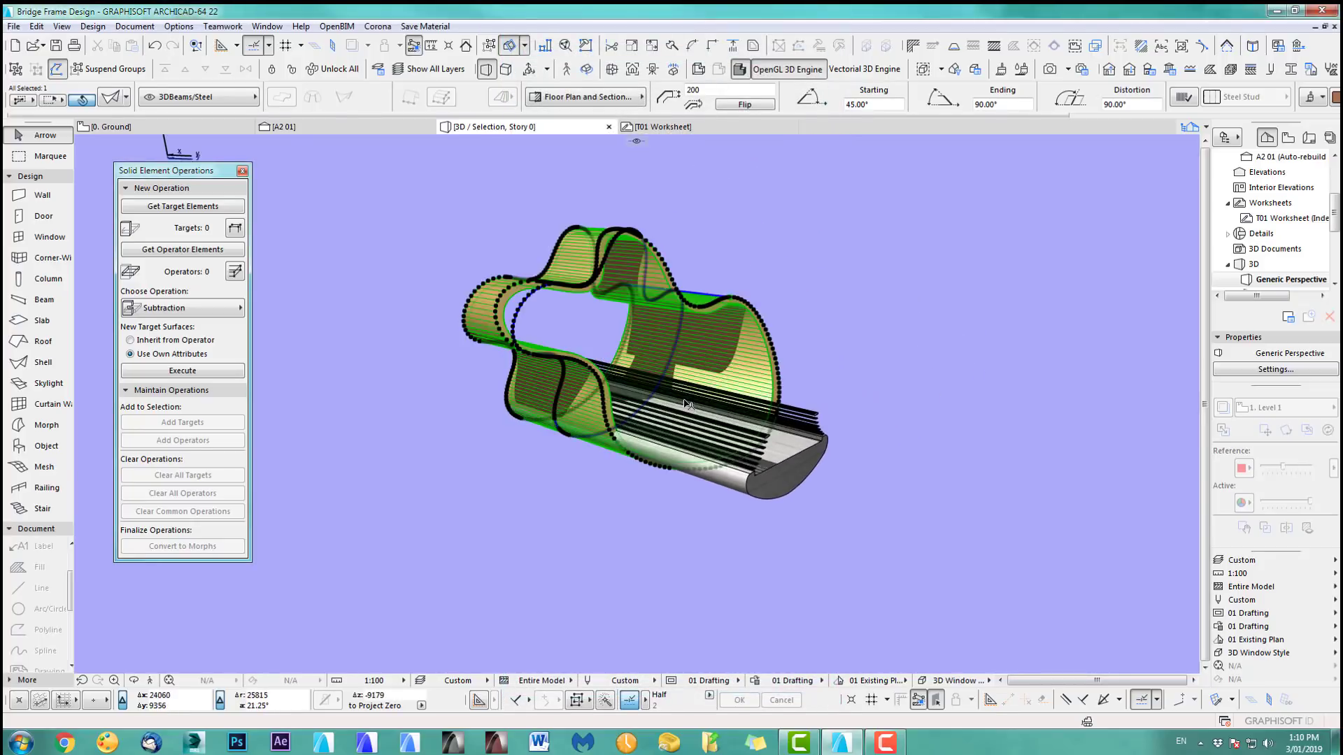
pyautogui.scroll(3, 688, 405)
pyautogui.moveTo(629, 476); pyautogui.dragTo(617, 371, button='middle')
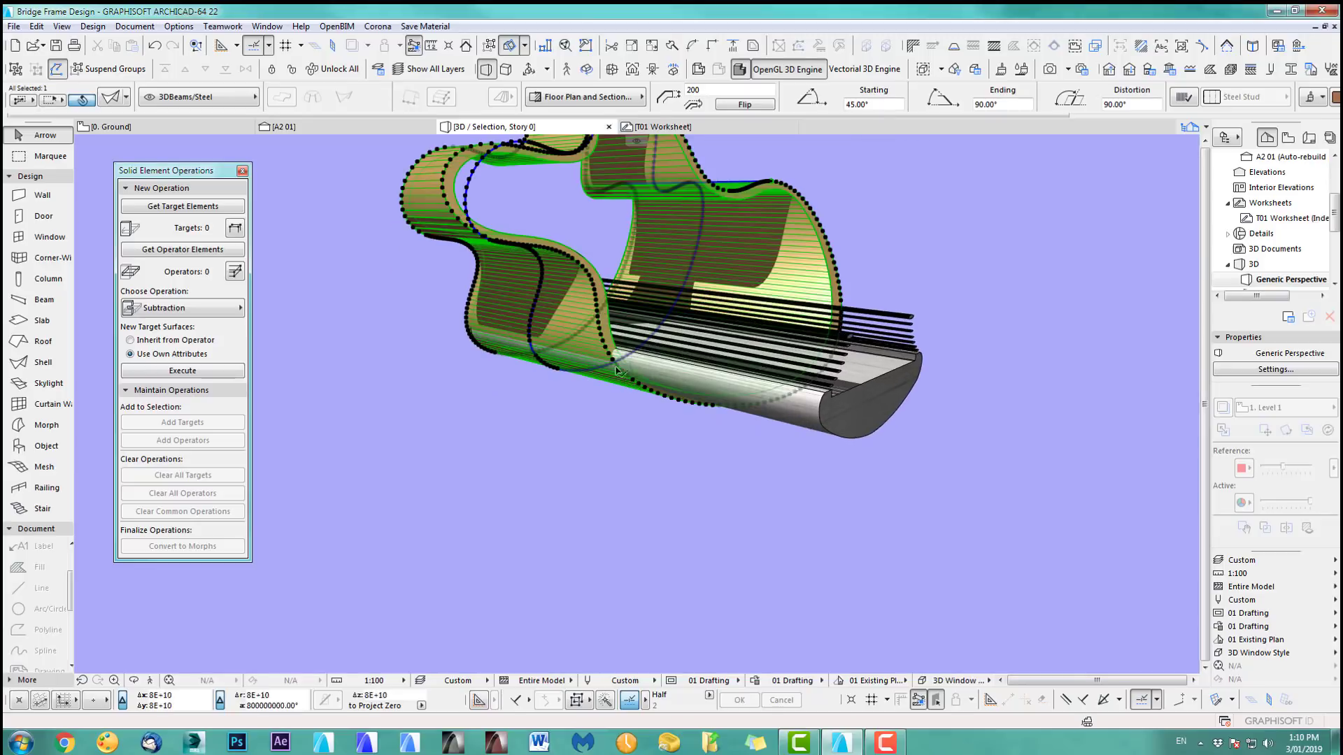
pyautogui.scroll(-2, 709, 461)
pyautogui.moveTo(715, 498); pyautogui.dragTo(971, 408, button='middle')
pyautogui.scroll(-1, 790, 547)
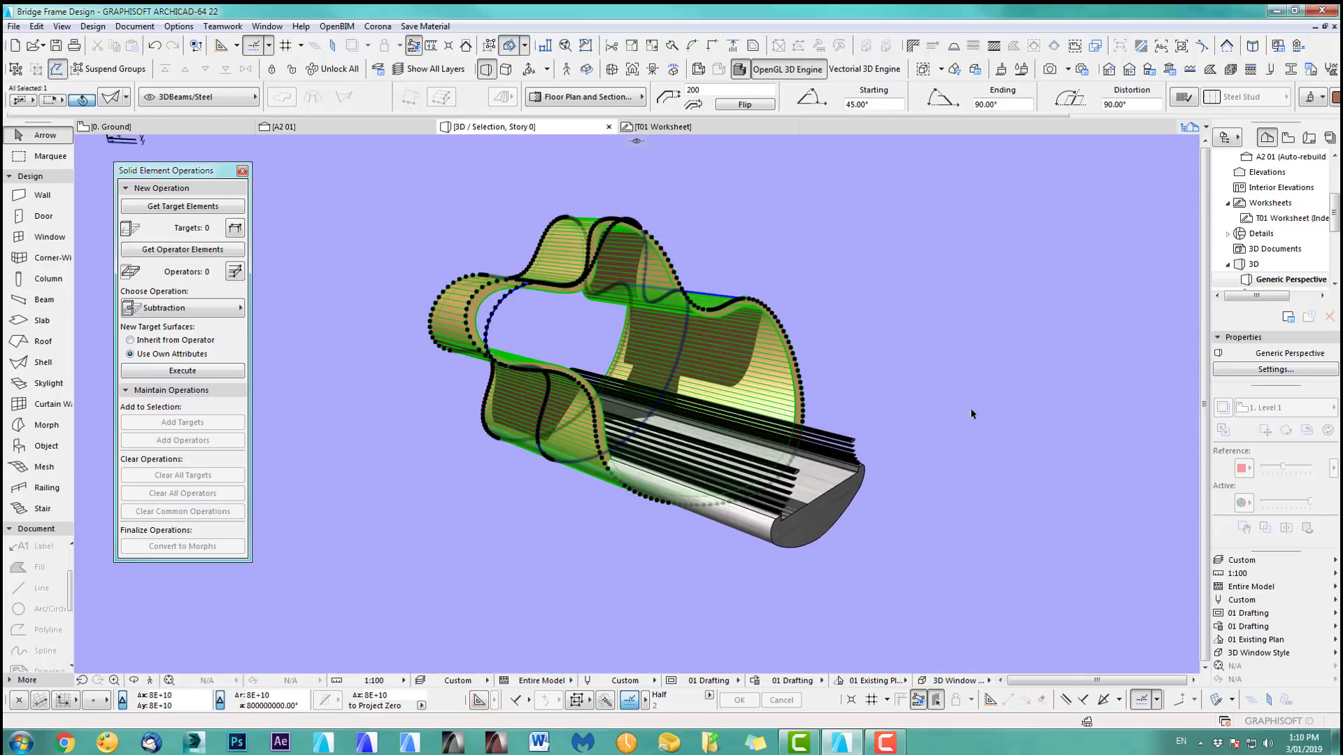
pyautogui.click(866, 313)
pyautogui.press('F2')
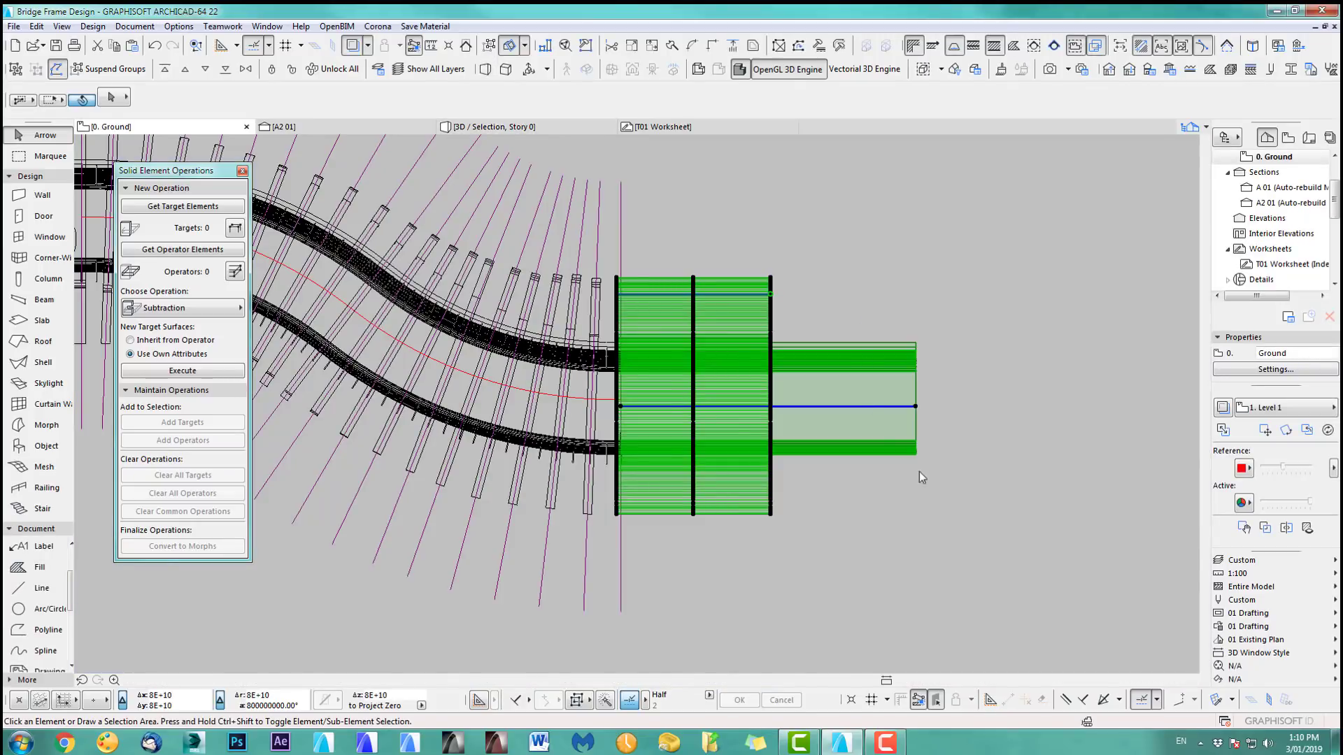
# Step: Try to shift the outer end of the straight walkway segment's reference line slightly sideways in plan
pyautogui.click(916, 408)
pyautogui.scroll(7, 902, 402)
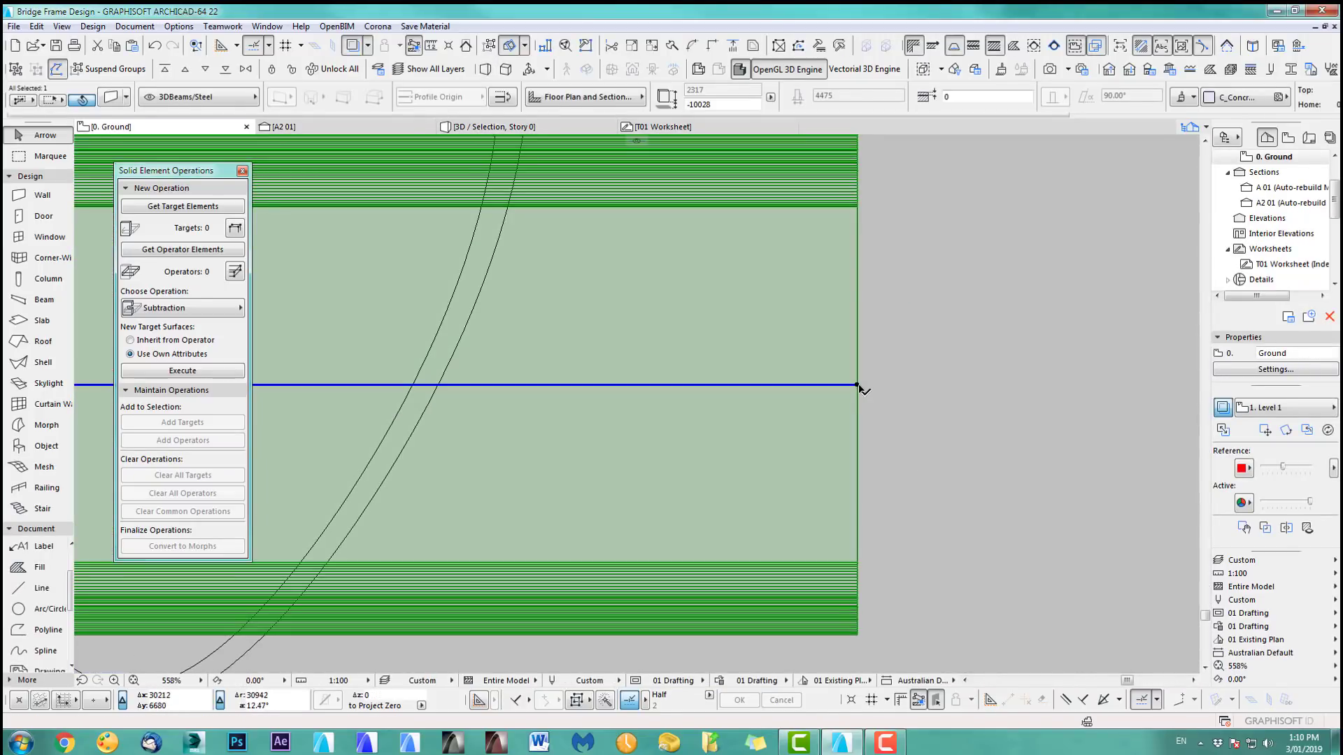
pyautogui.click(858, 386)
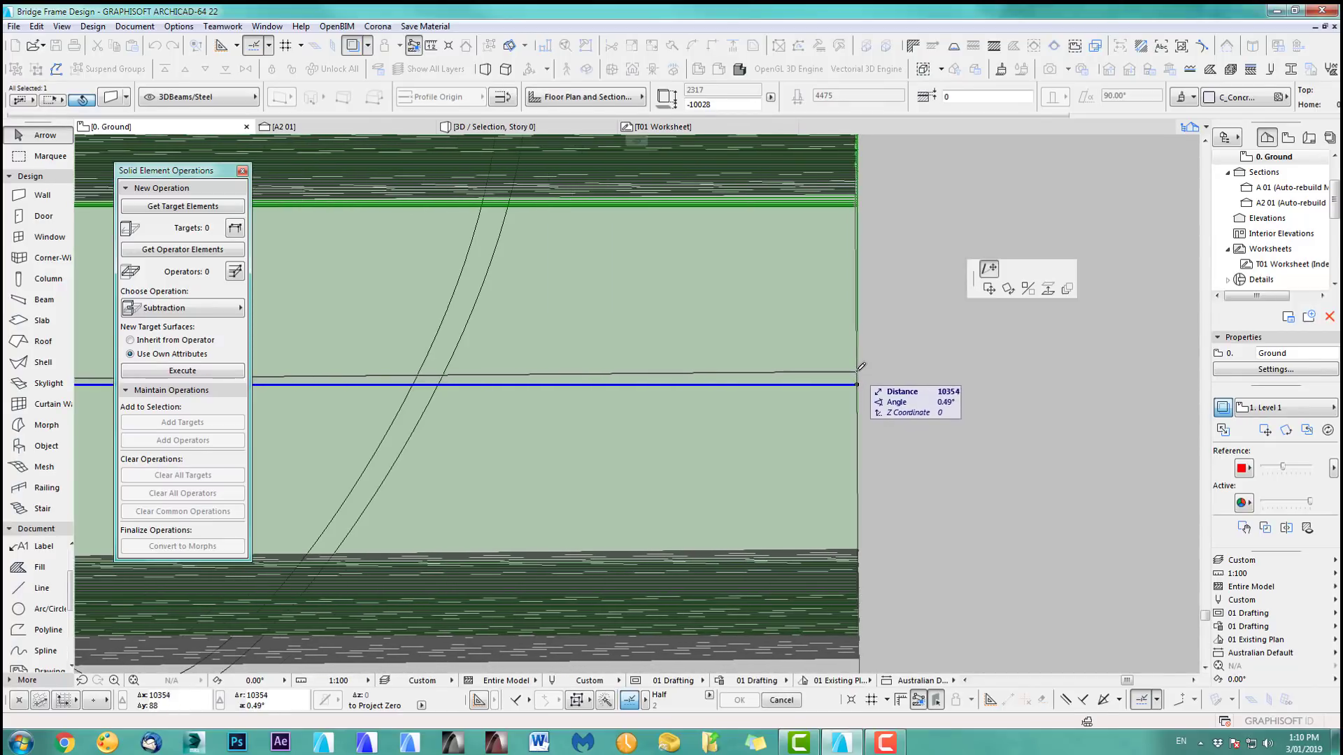
pyautogui.click(860, 370)
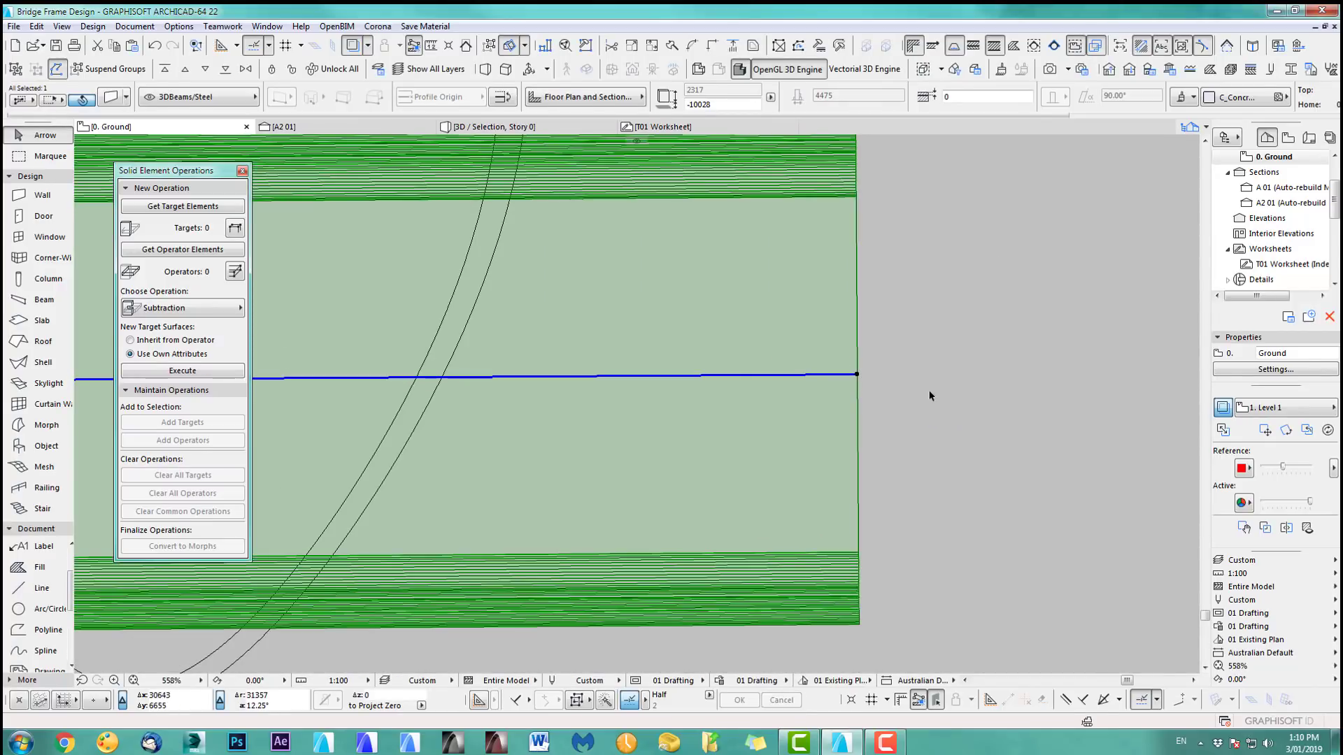
# Step: Check the skewed walkway segment together with the slanted shell in 3D, and undo the stretch in plan
pyautogui.scroll(-5, 930, 396)
pyautogui.keyDown('shift'); pyautogui.click(659, 502); pyautogui.keyUp('shift')
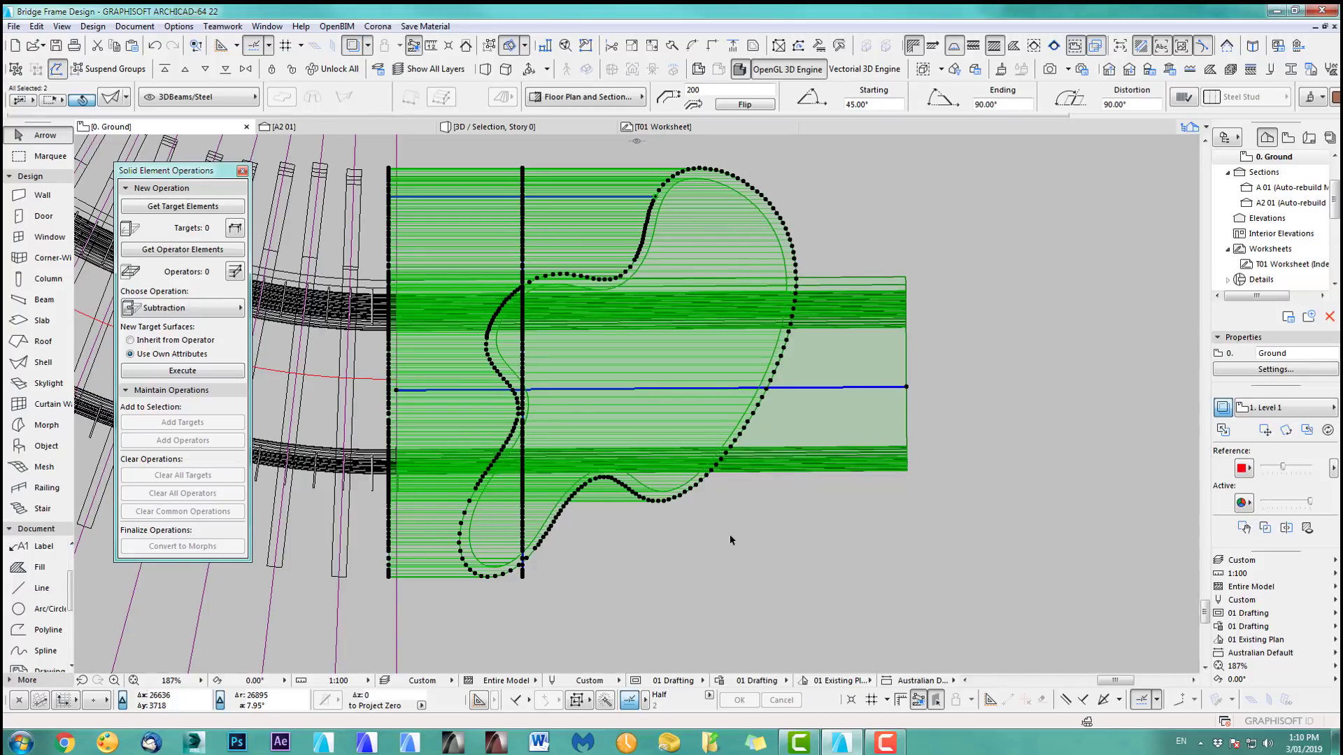
pyautogui.press('F5')
pyautogui.moveTo(533, 465); pyautogui.dragTo(575, 331, button='middle')
pyautogui.press('F2')
pyautogui.hotkey('ctrl', 'z')
pyautogui.press('Escape')
# Step: Nudge the slanted shell slightly sideways across the walkway in plan, and check its fit around the walkway in 3D
pyautogui.click(671, 500)
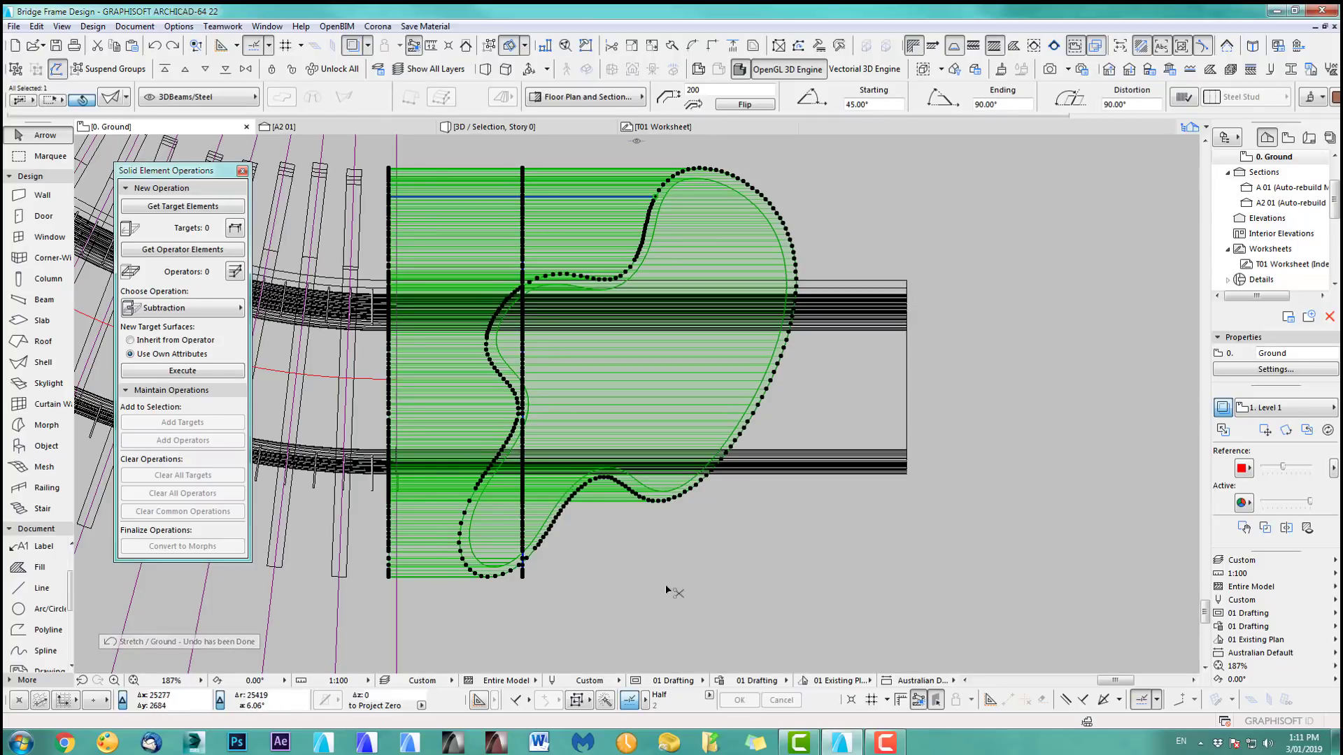
pyautogui.hotkey('ctrl', 'd')
pyautogui.click(618, 538)
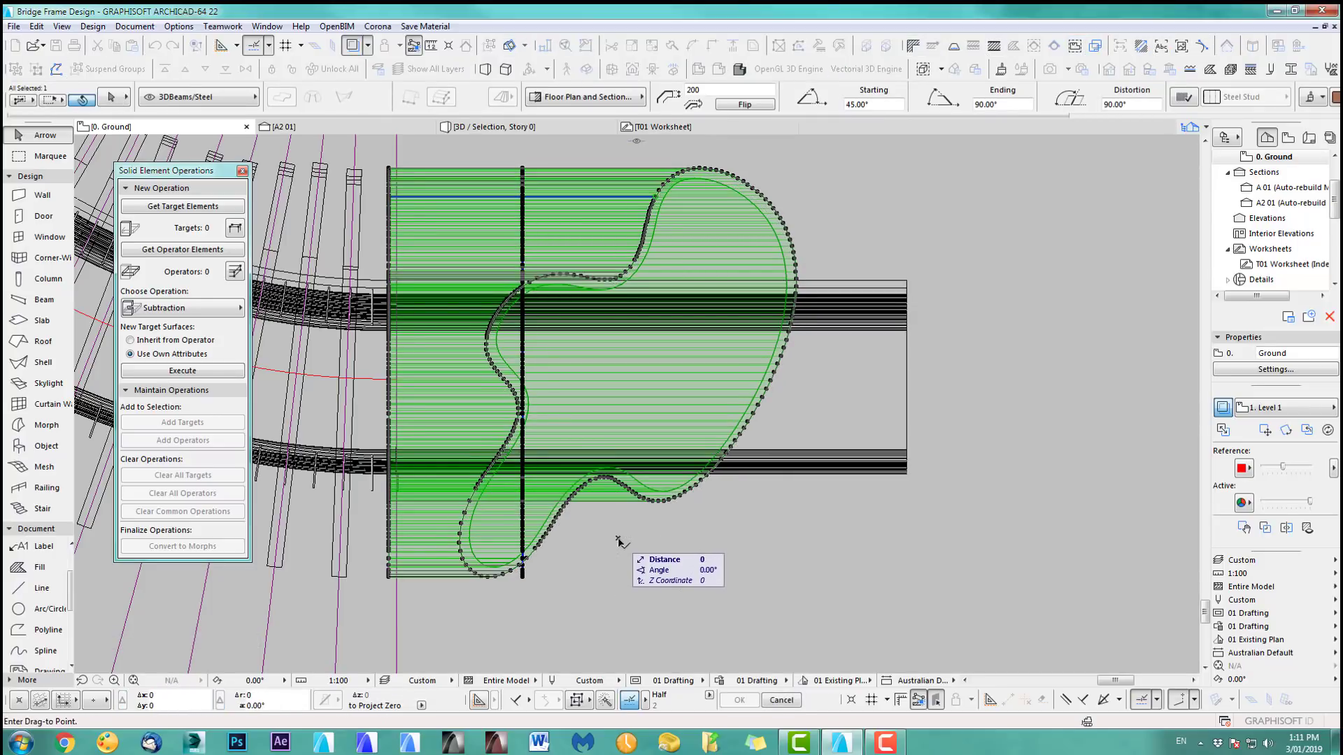
pyautogui.click(619, 544)
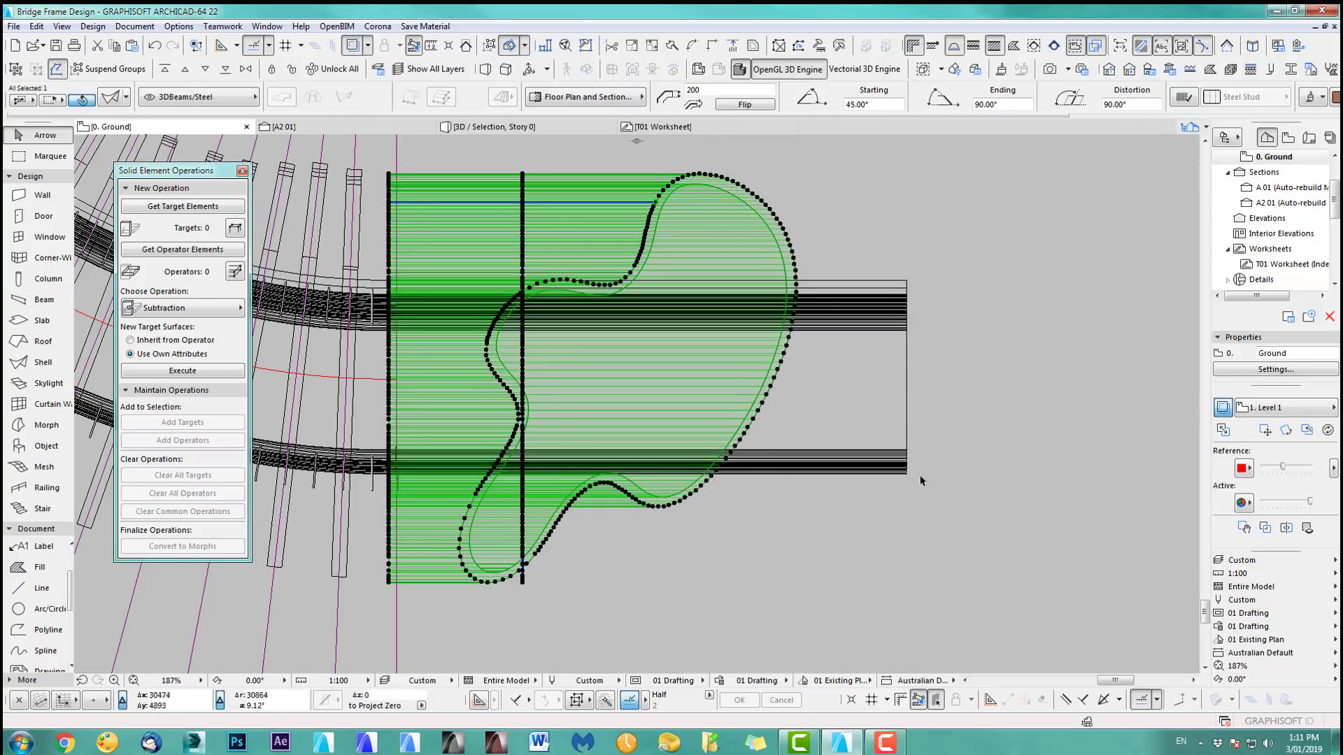
pyautogui.press('F3')
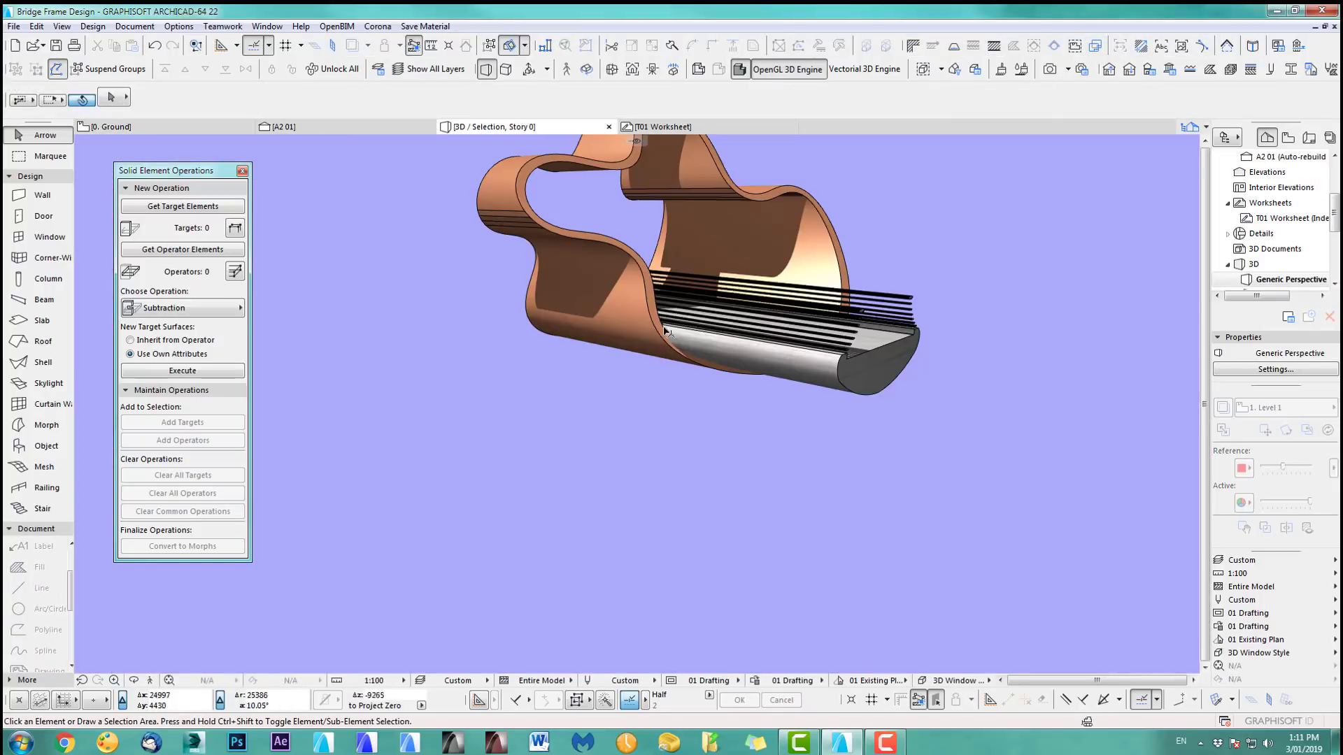
pyautogui.moveTo(724, 294); pyautogui.dragTo(671, 394, button='middle')
pyautogui.press('F2')
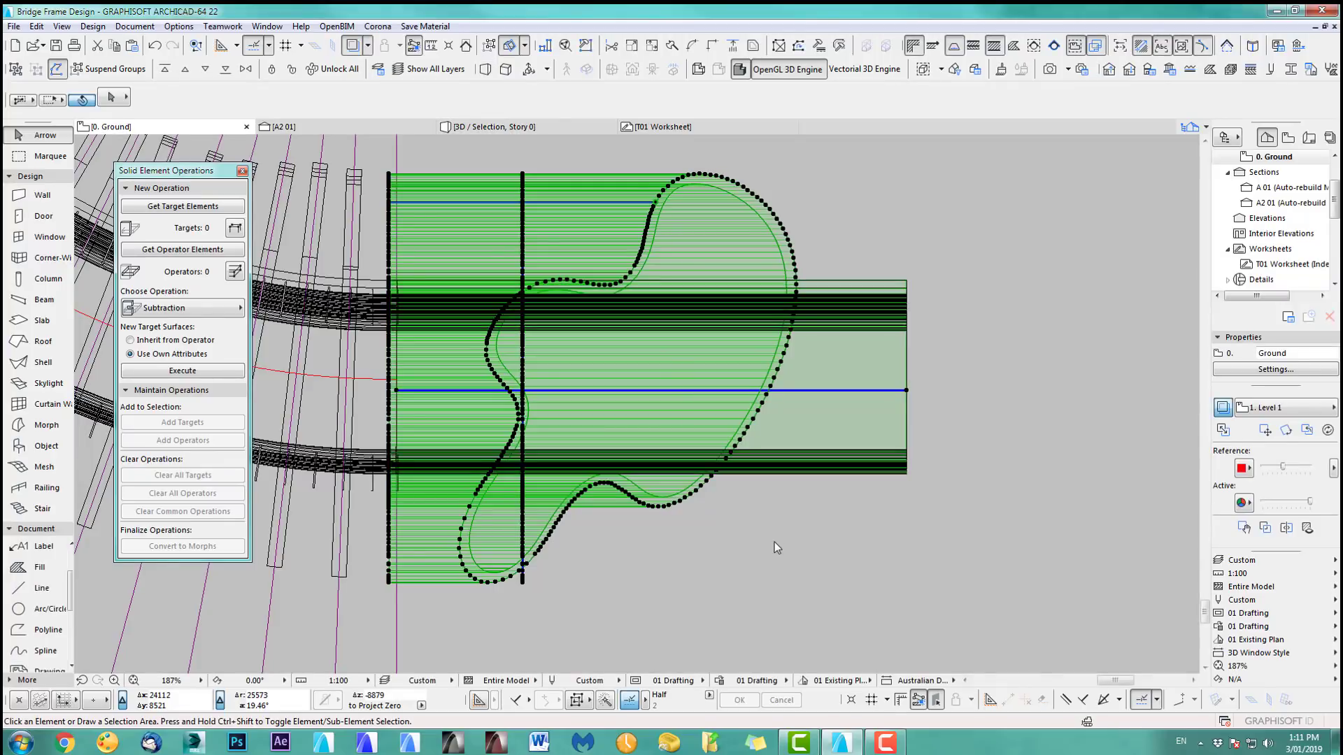
# Step: Place a copy of the slanted shell straight outward, beyond the end of the walkway segment
pyautogui.scroll(-3, 671, 565)
pyautogui.moveTo(675, 566); pyautogui.dragTo(556, 533, button='middle')
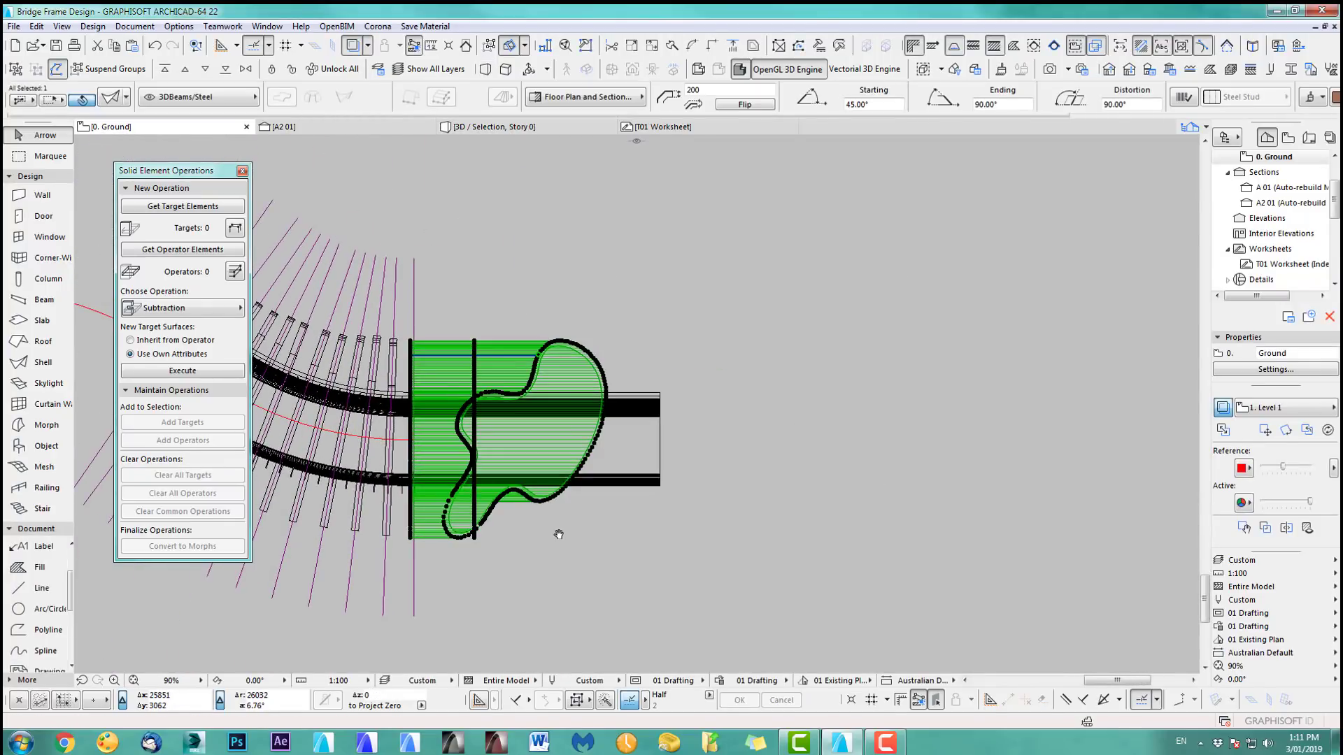
pyautogui.hotkey('ctrl', 'd')
pyautogui.click(478, 512)
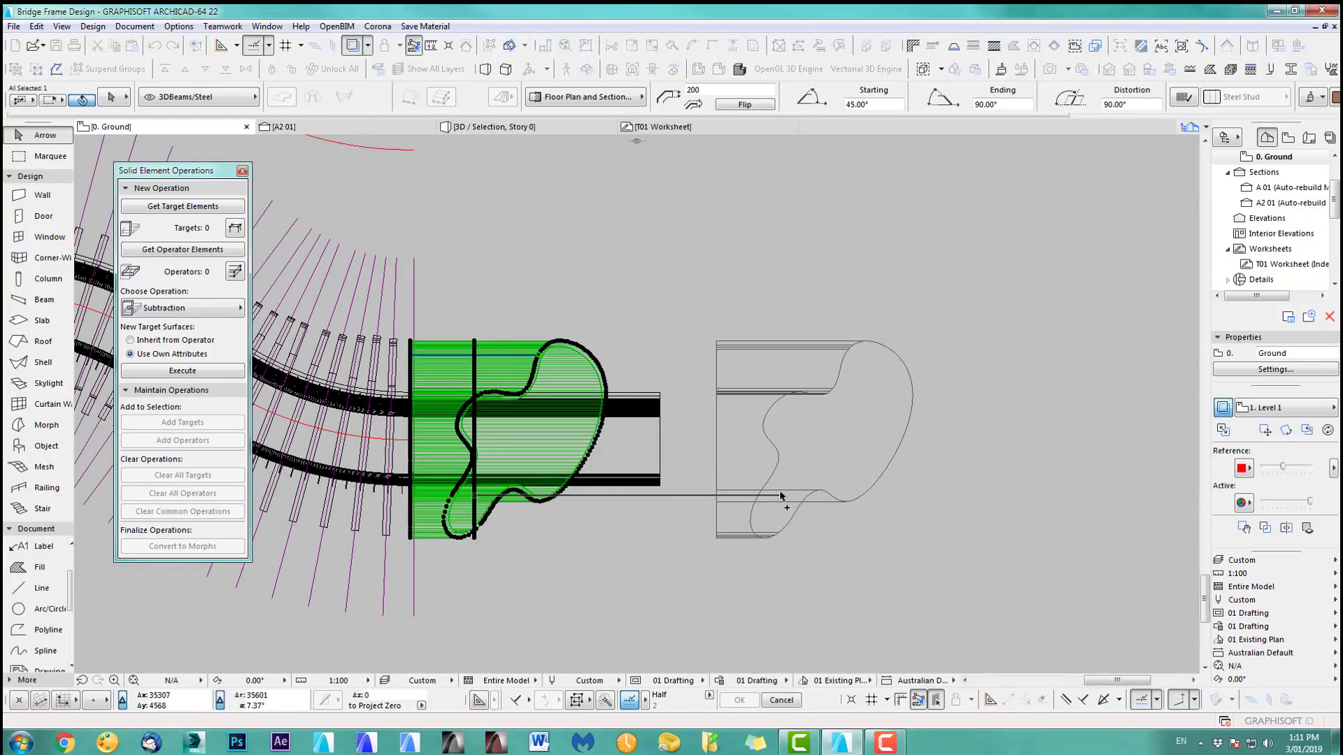
pyautogui.click(784, 512)
# Step: Set the copied shell's starting angle to 90° and ending angle to 135°, and check both shells in 3D
pyautogui.click(111, 96)
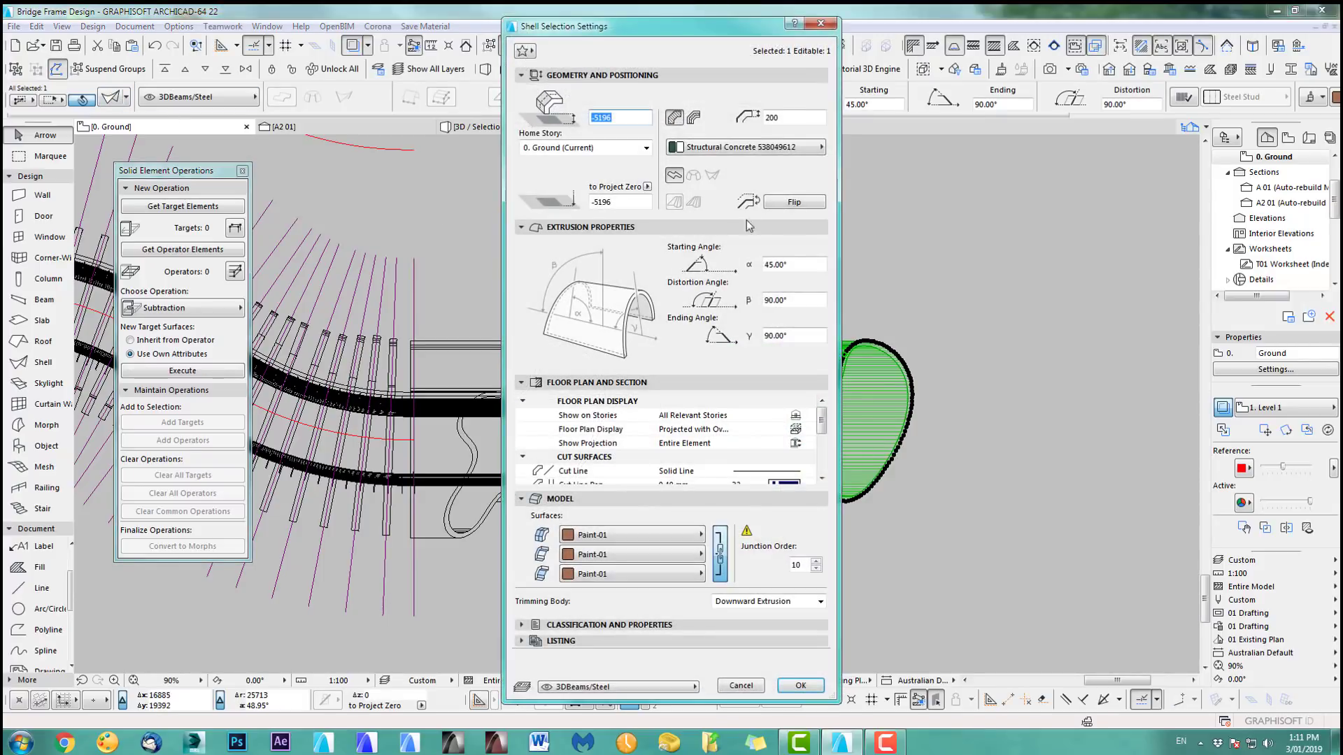
pyautogui.moveTo(794, 264); pyautogui.dragTo(749, 267)
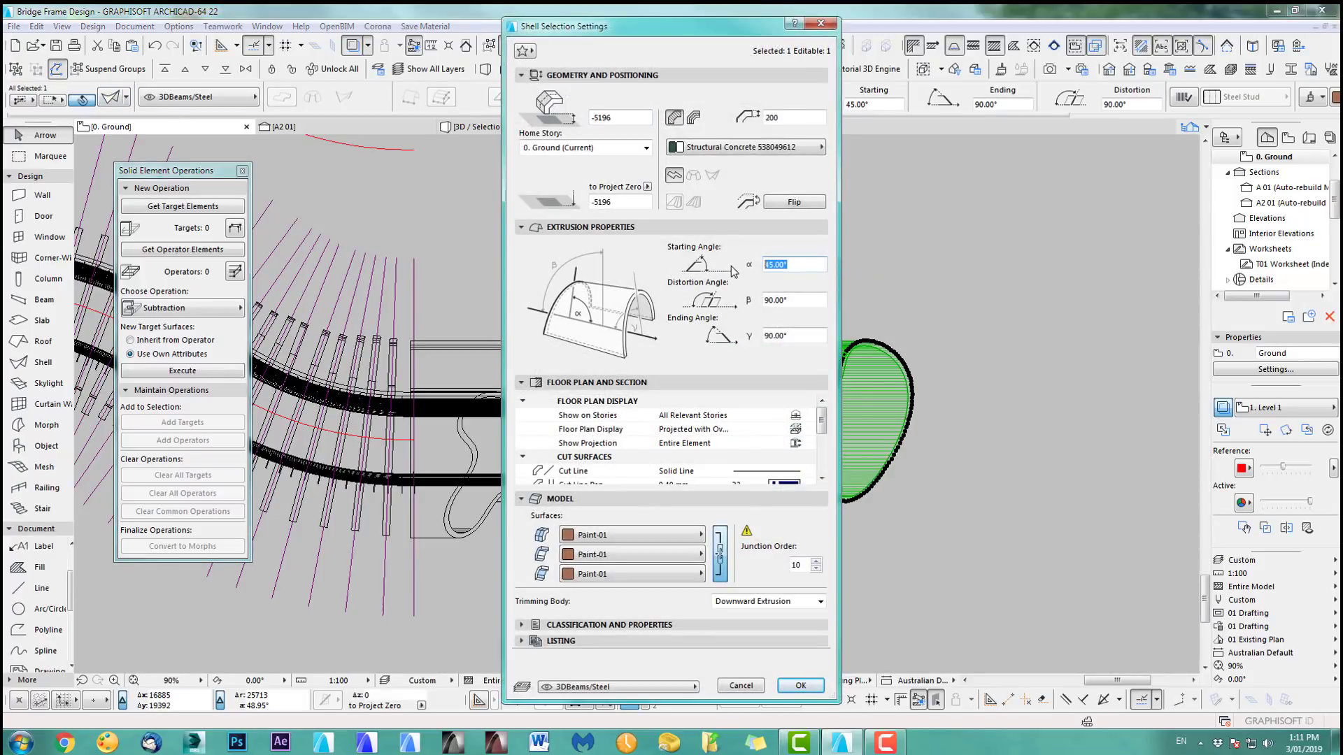
pyautogui.write('90')
pyautogui.click(794, 339)
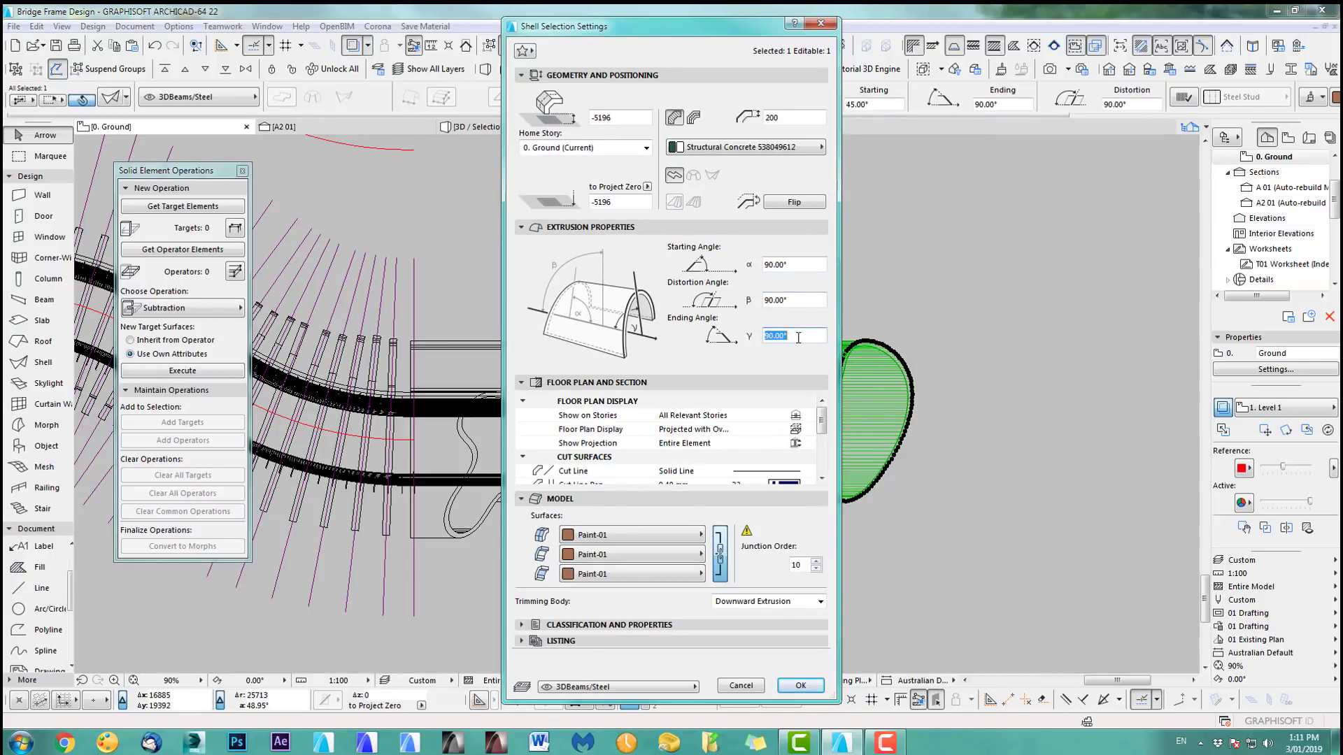
pyautogui.write('135')
pyautogui.press('Return')
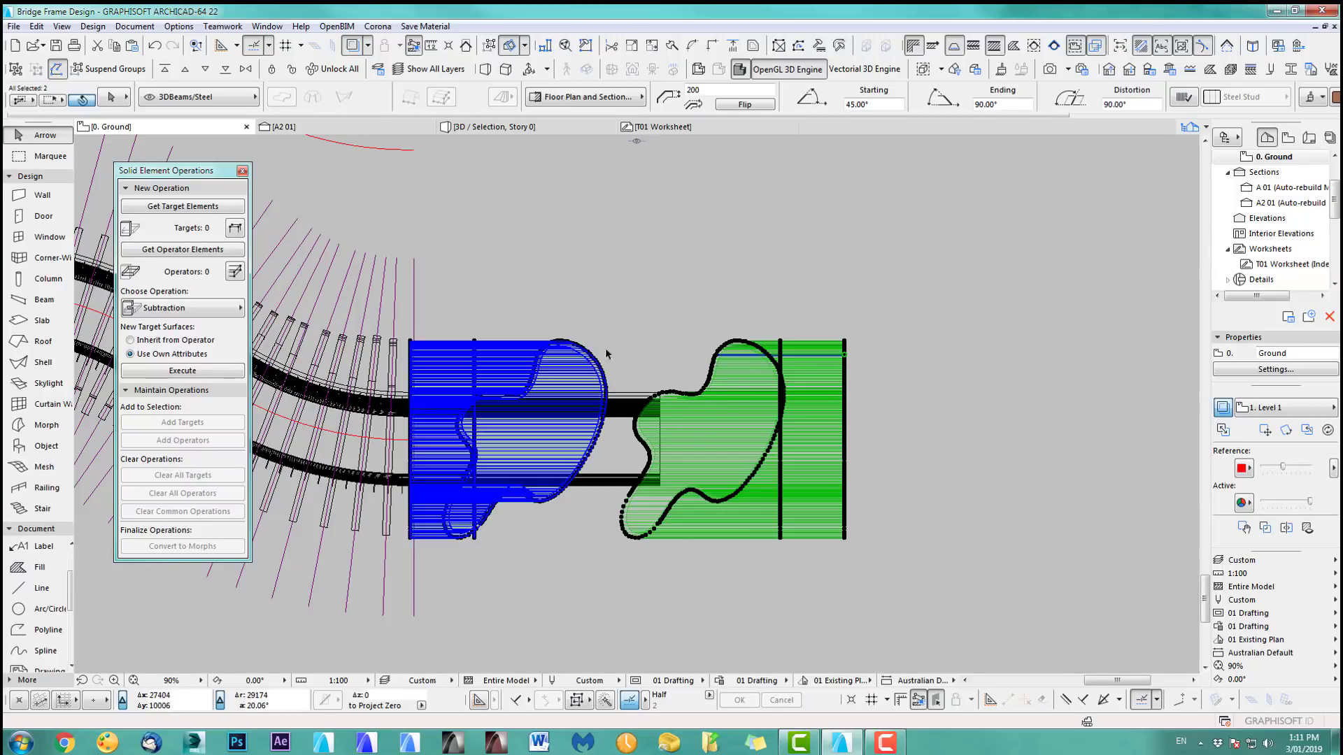
pyautogui.keyDown('shift'); pyautogui.click(606, 347); pyautogui.keyUp('shift')
pyautogui.press('F5')
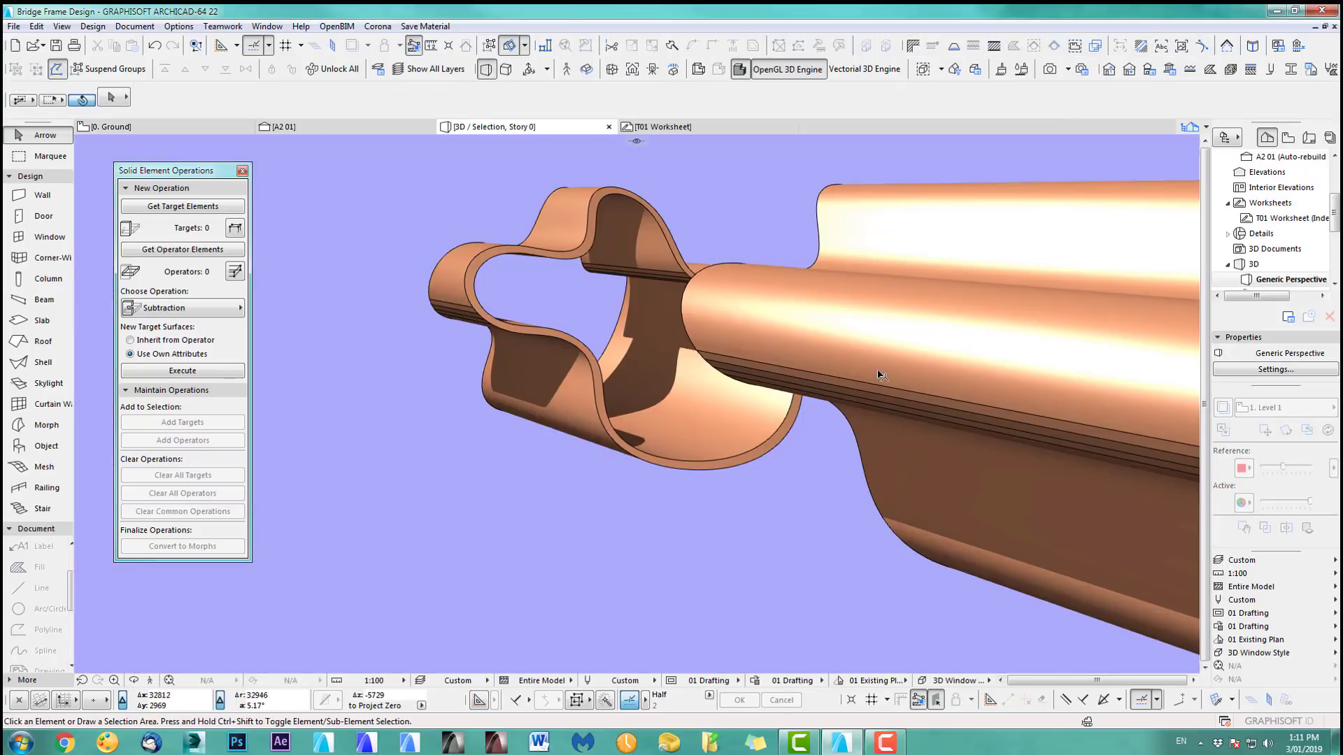
pyautogui.press('F2')
# Step: Move the shell copy back so its slanted end coincides with the original shell's slanted end, and set its thickness to 4000
pyautogui.click(633, 561)
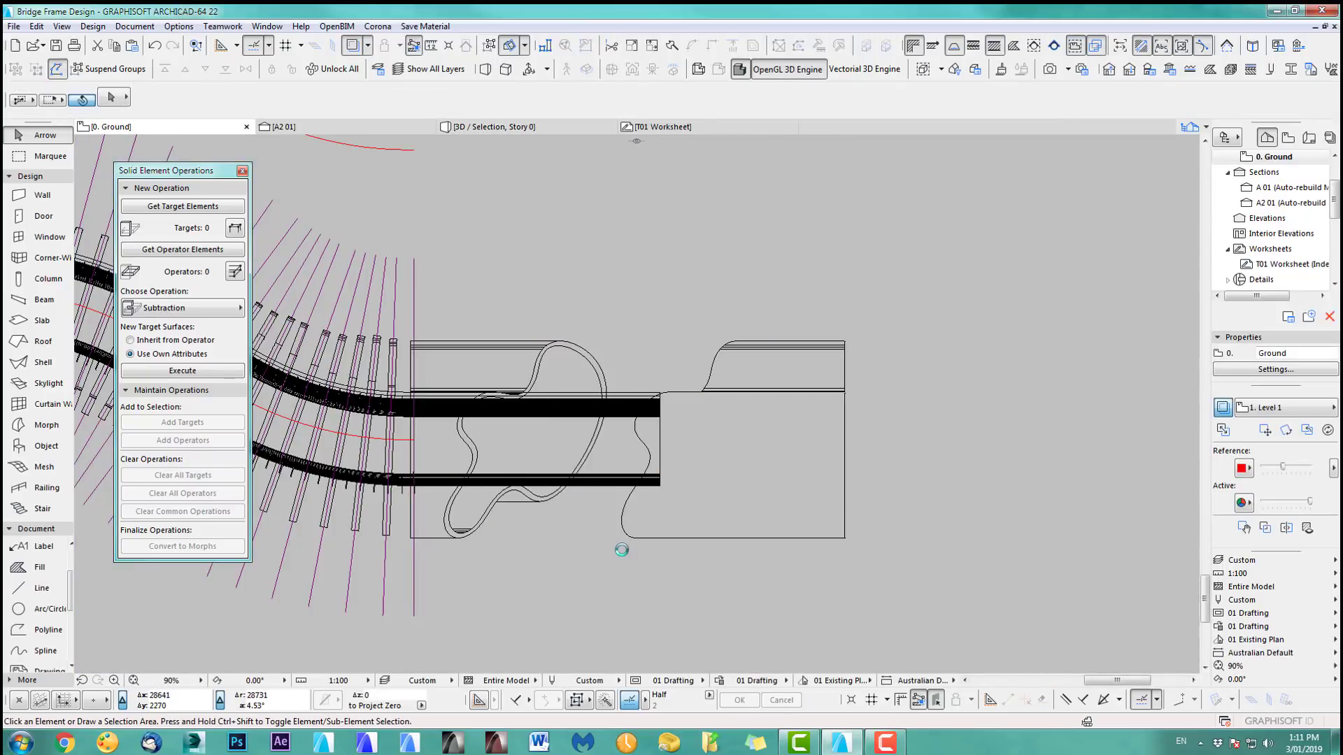
pyautogui.scroll(2, 619, 542)
pyautogui.moveTo(620, 542); pyautogui.dragTo(811, 528, button='middle')
pyautogui.click(815, 526)
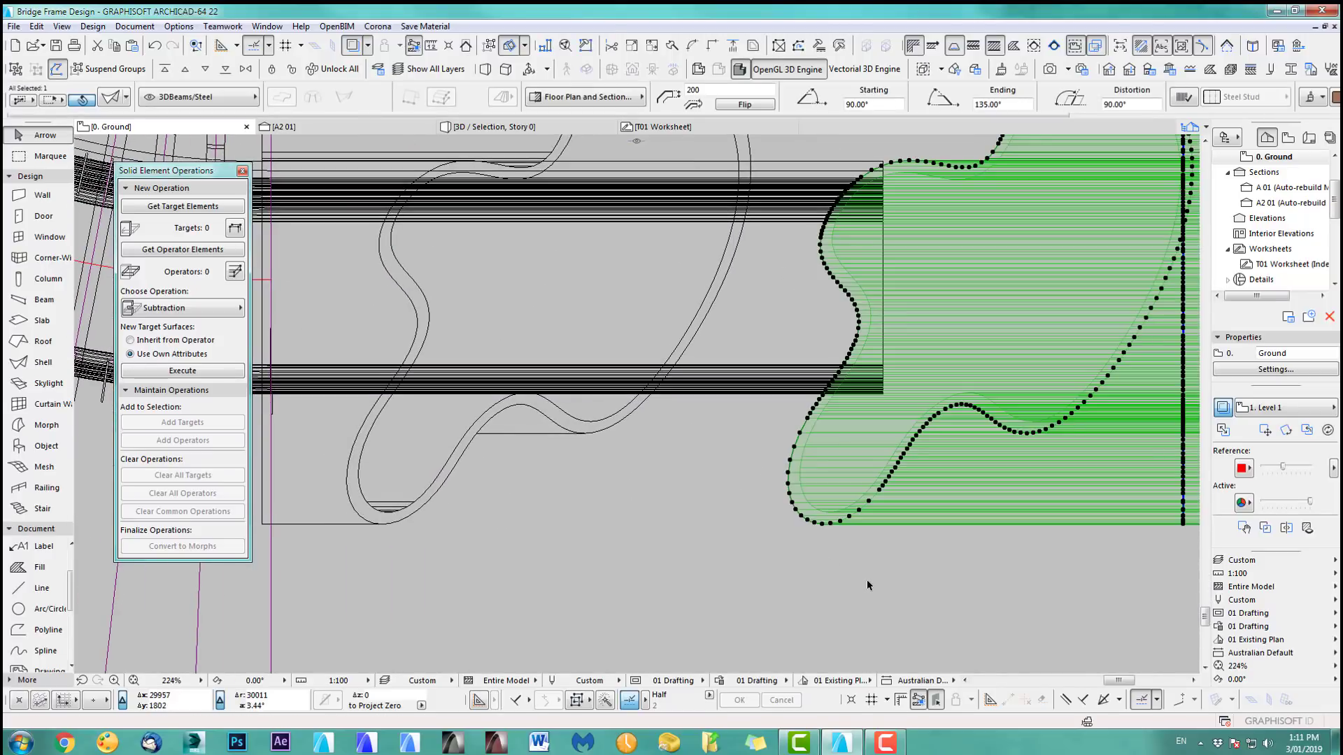
pyautogui.hotkey('ctrl', 'd')
pyautogui.click(822, 525)
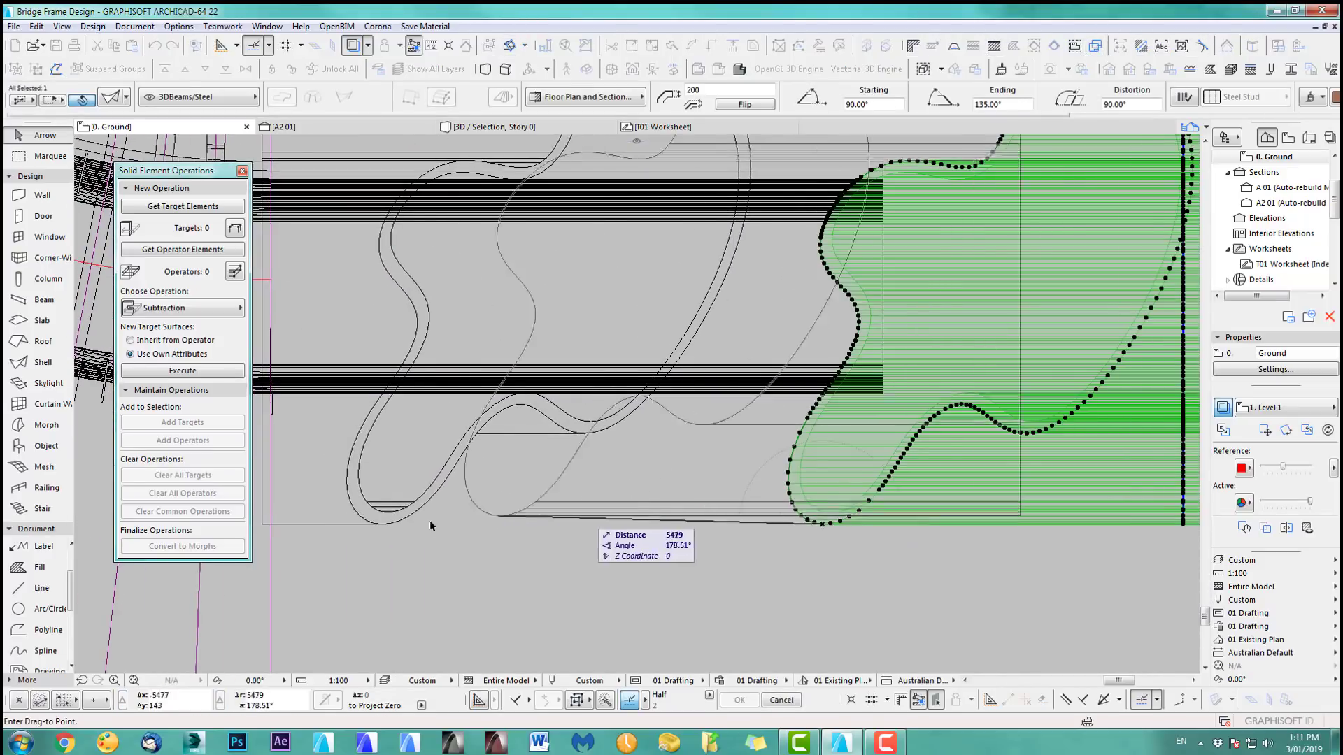
pyautogui.click(383, 525)
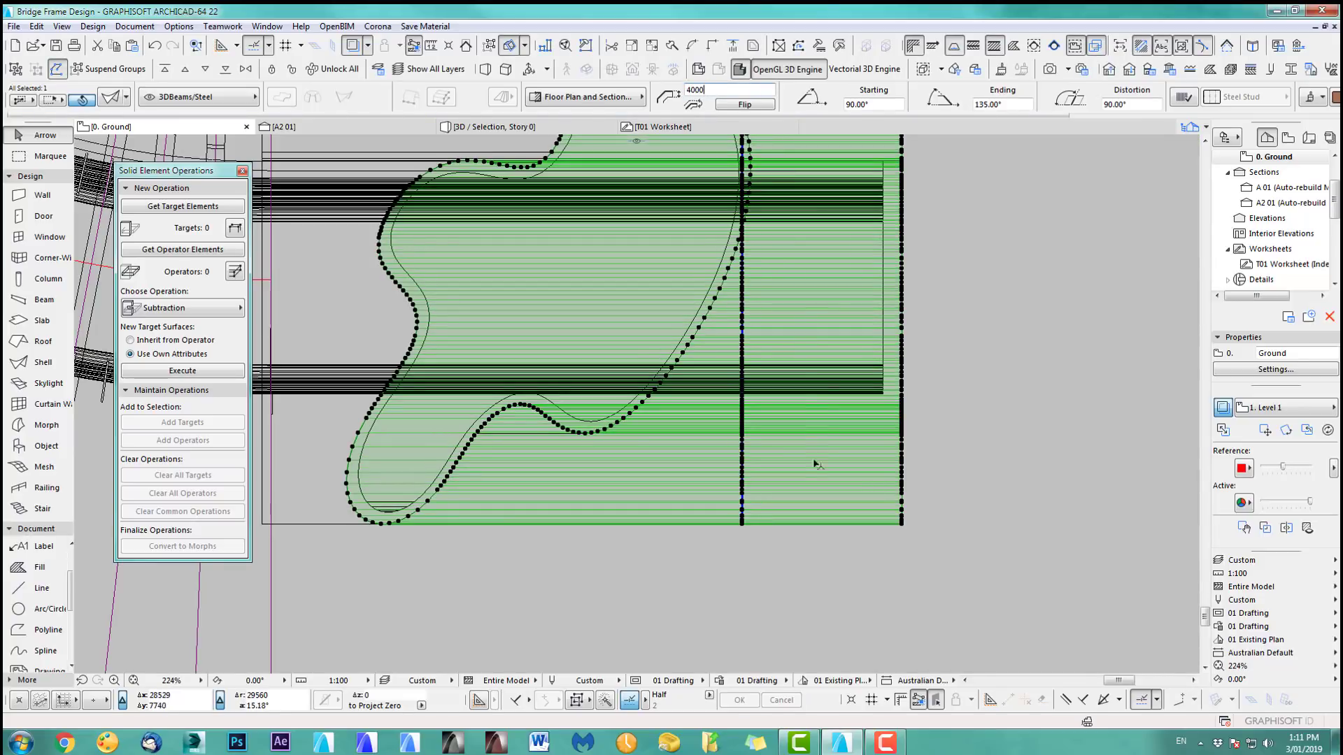
# Step: Show only the thickened shell copy and the straight walkway segment in 3D, viewed from the walkway's exposed end
pyautogui.scroll(-3, 661, 560)
pyautogui.click(793, 465)
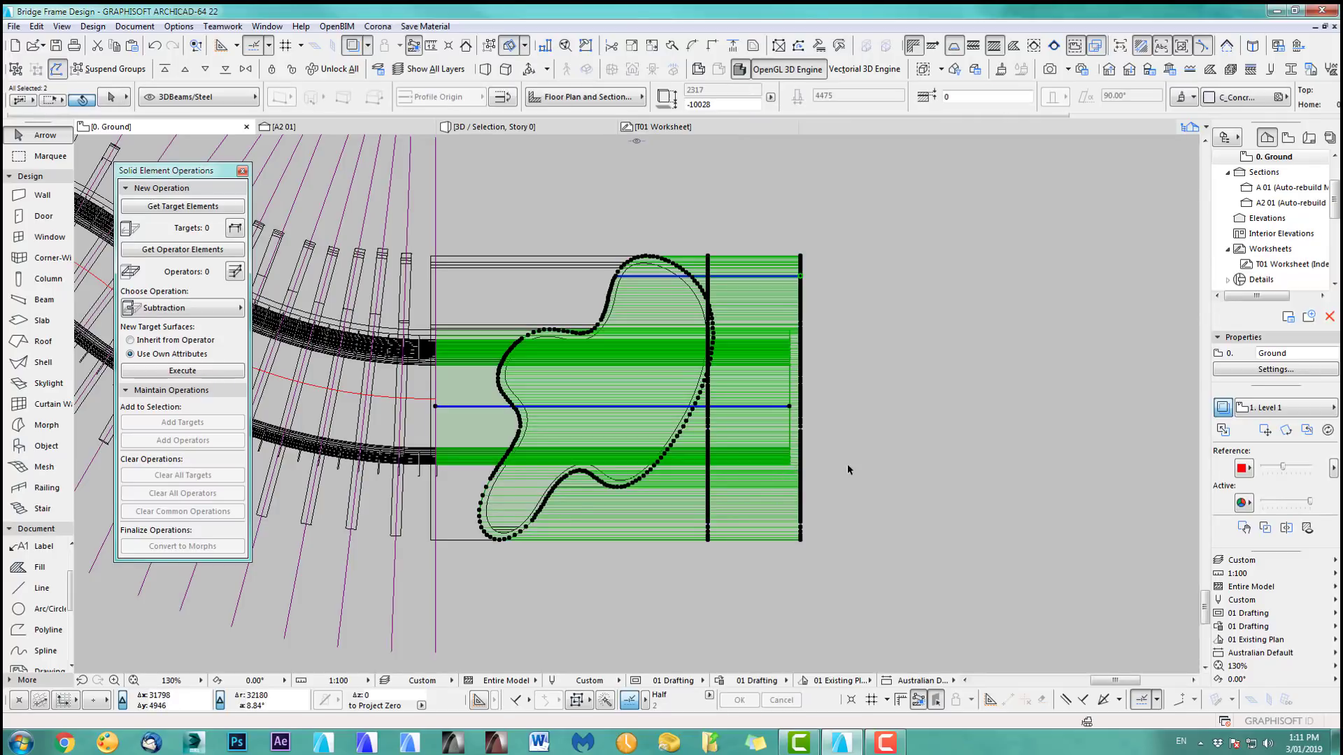
pyautogui.press('F5')
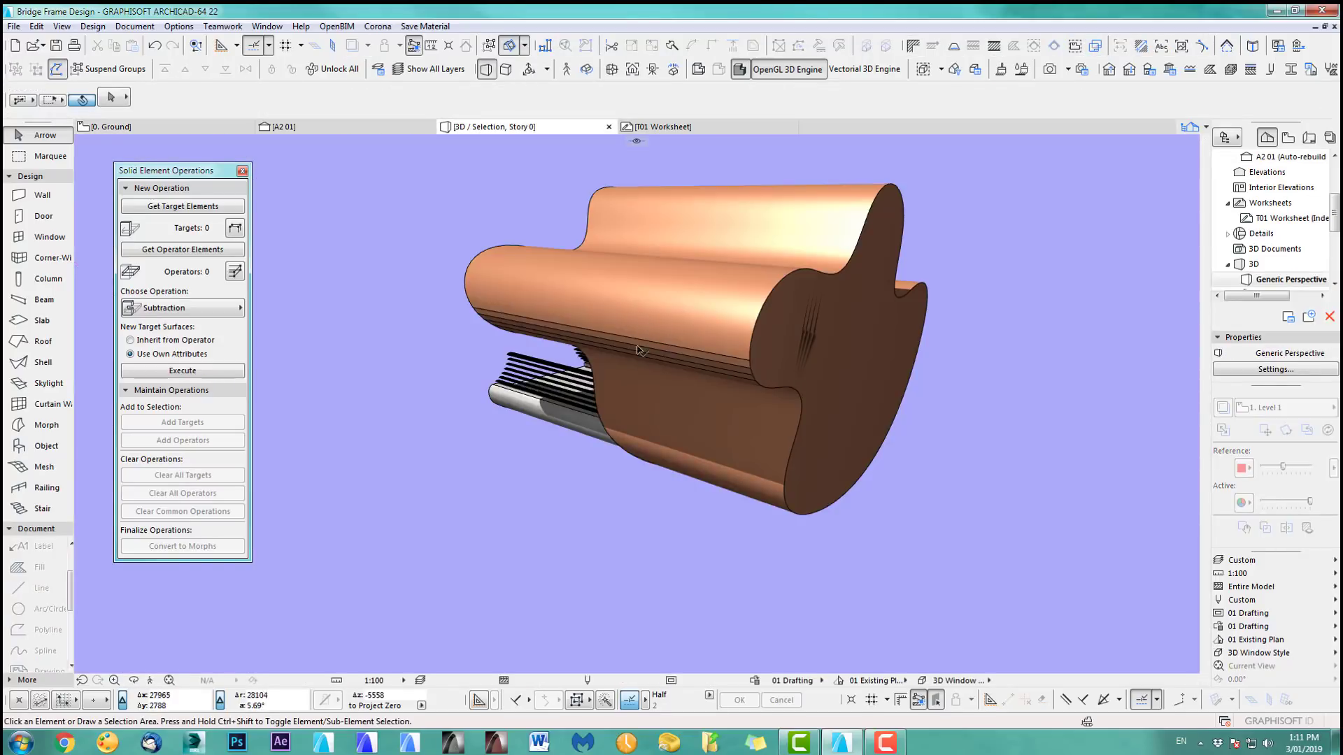
pyautogui.keyDown('shift'); pyautogui.moveTo(648, 381); pyautogui.dragTo(861, 400, button='middle'); pyautogui.keyUp('shift')
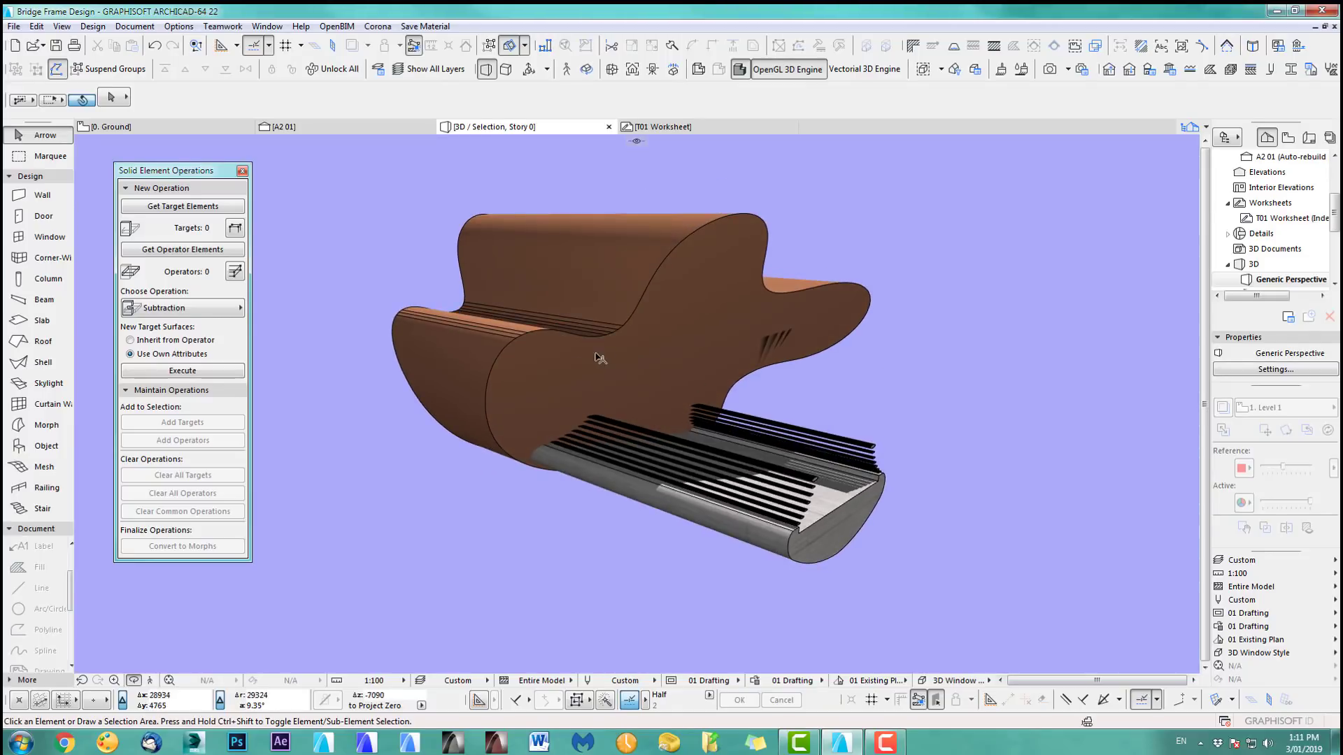
# Step: Subtract the thickened shell copy from the straight walkway segment, with the shell as operator and the walkway as target
pyautogui.click(587, 262)
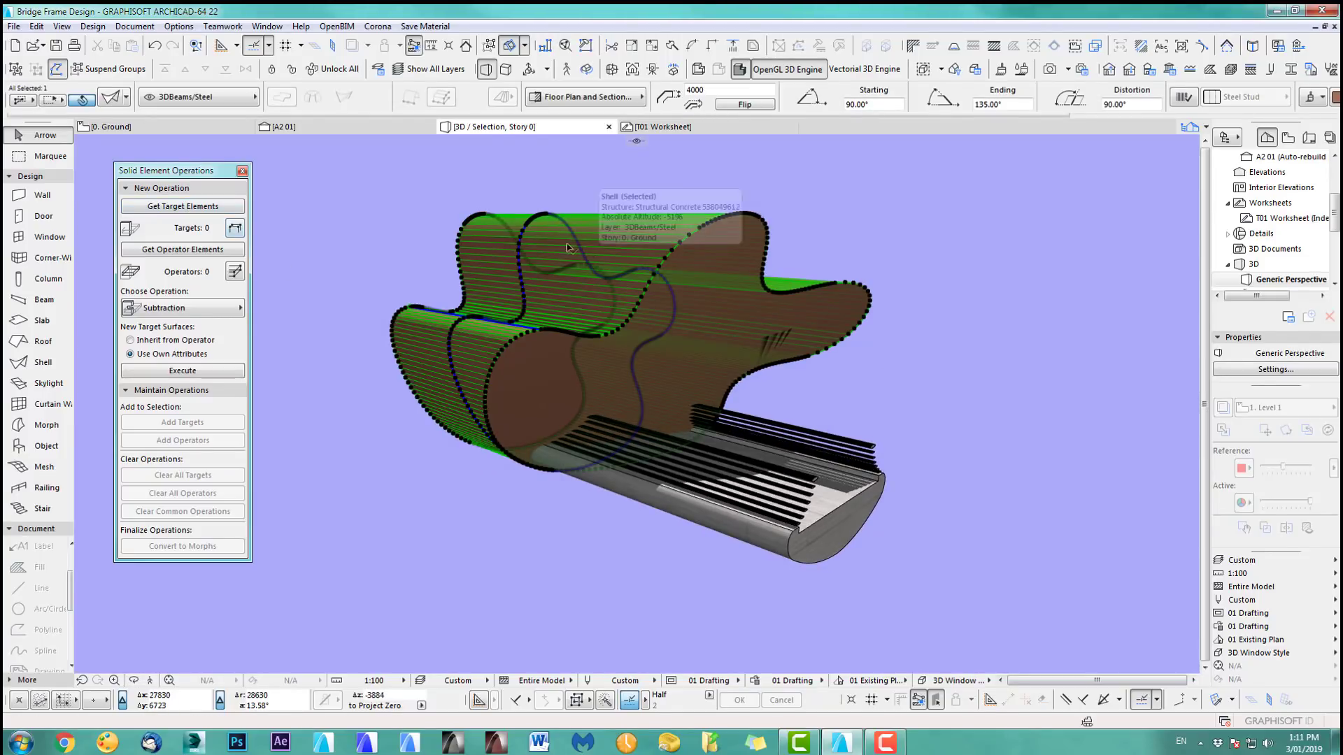
pyautogui.click(183, 250)
pyautogui.click(783, 514)
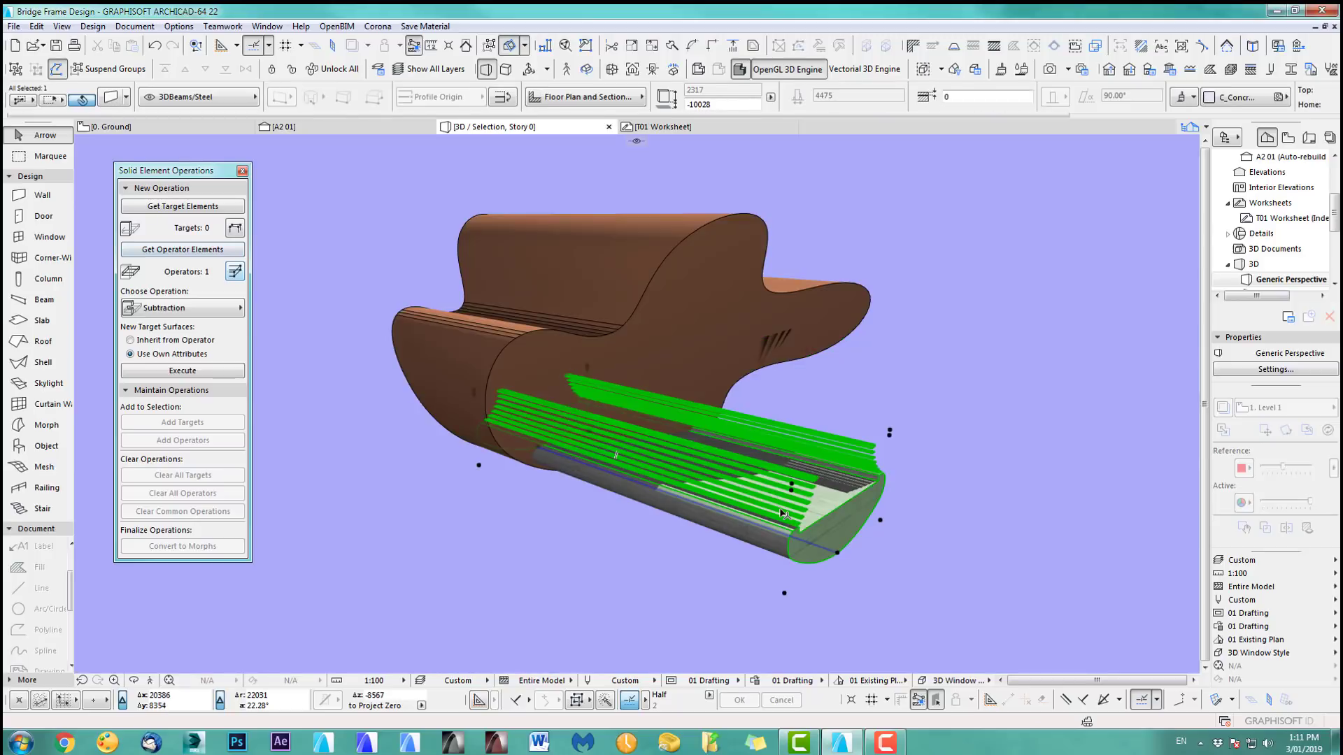
pyautogui.click(183, 206)
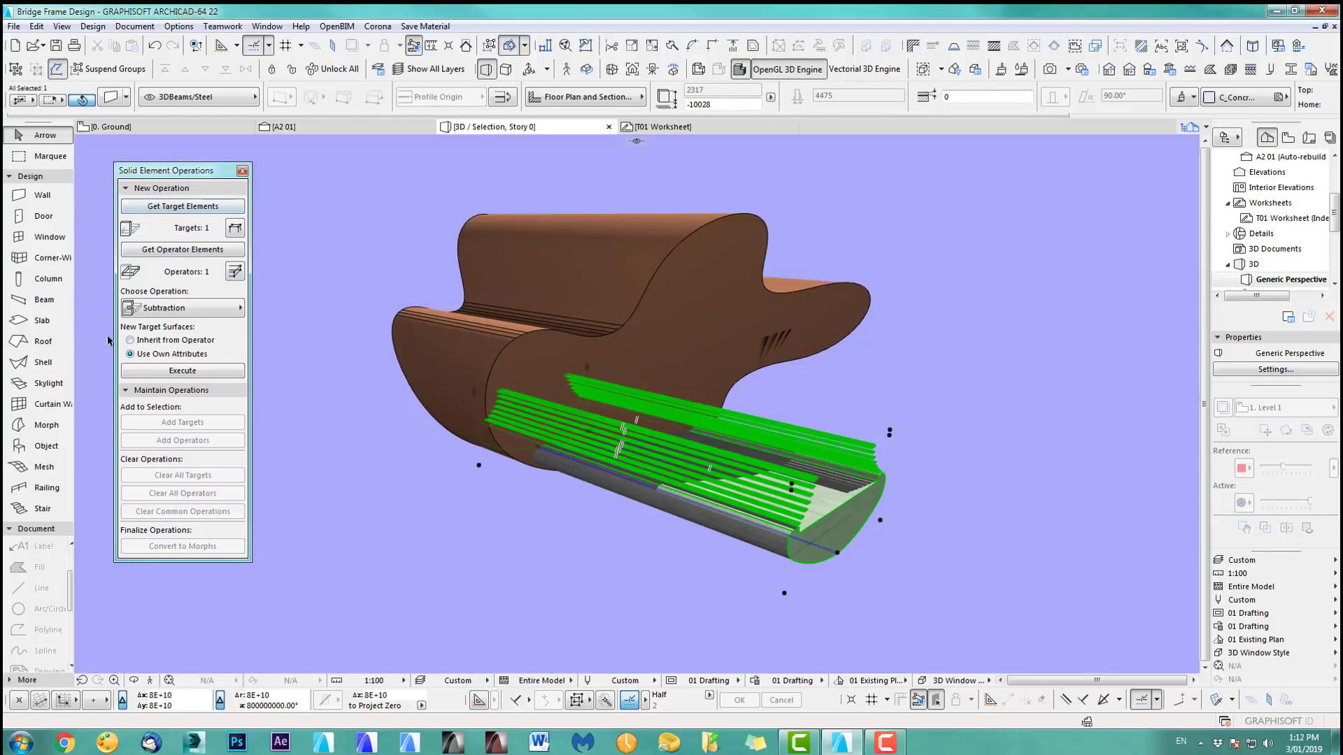
pyautogui.click(183, 371)
pyautogui.click(365, 240)
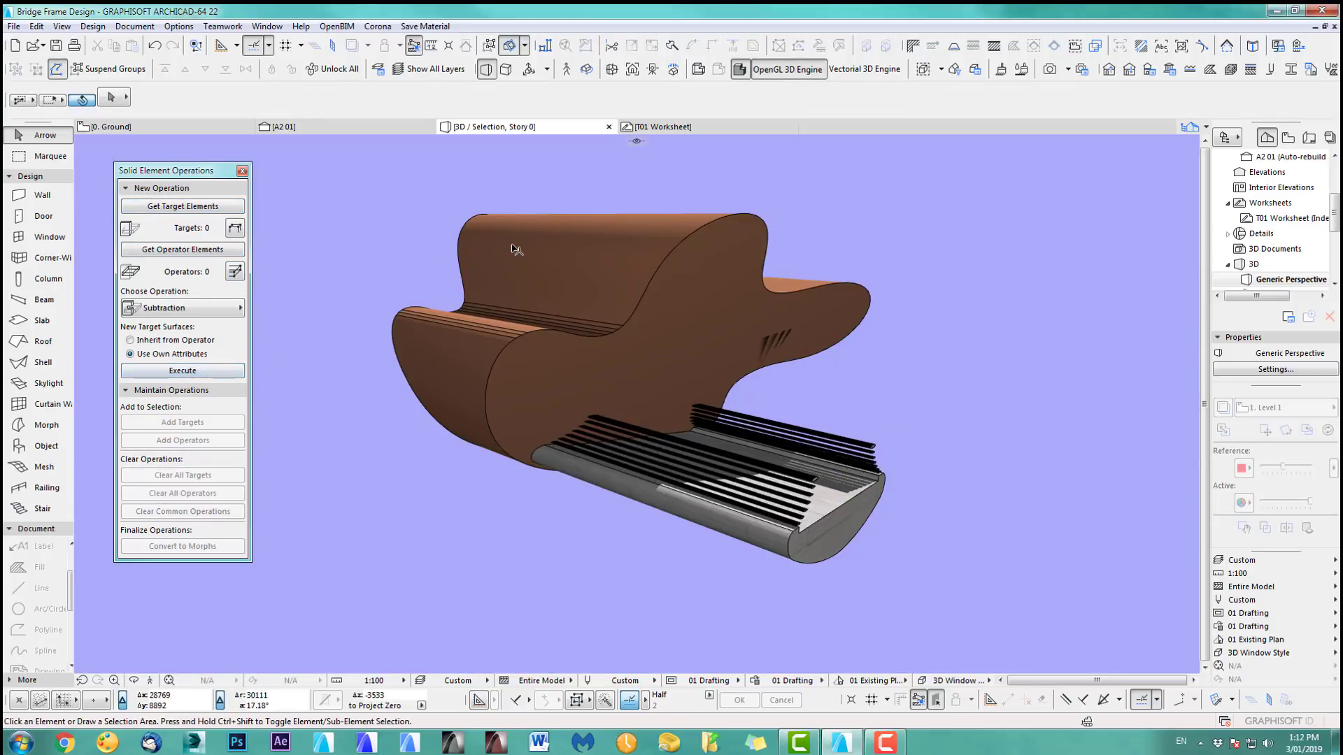
# Step: Assign the thickened cutting shell to the hidden 2DImages layer and inspect the walkway's trimmed end
pyautogui.click(515, 248)
pyautogui.click(219, 96)
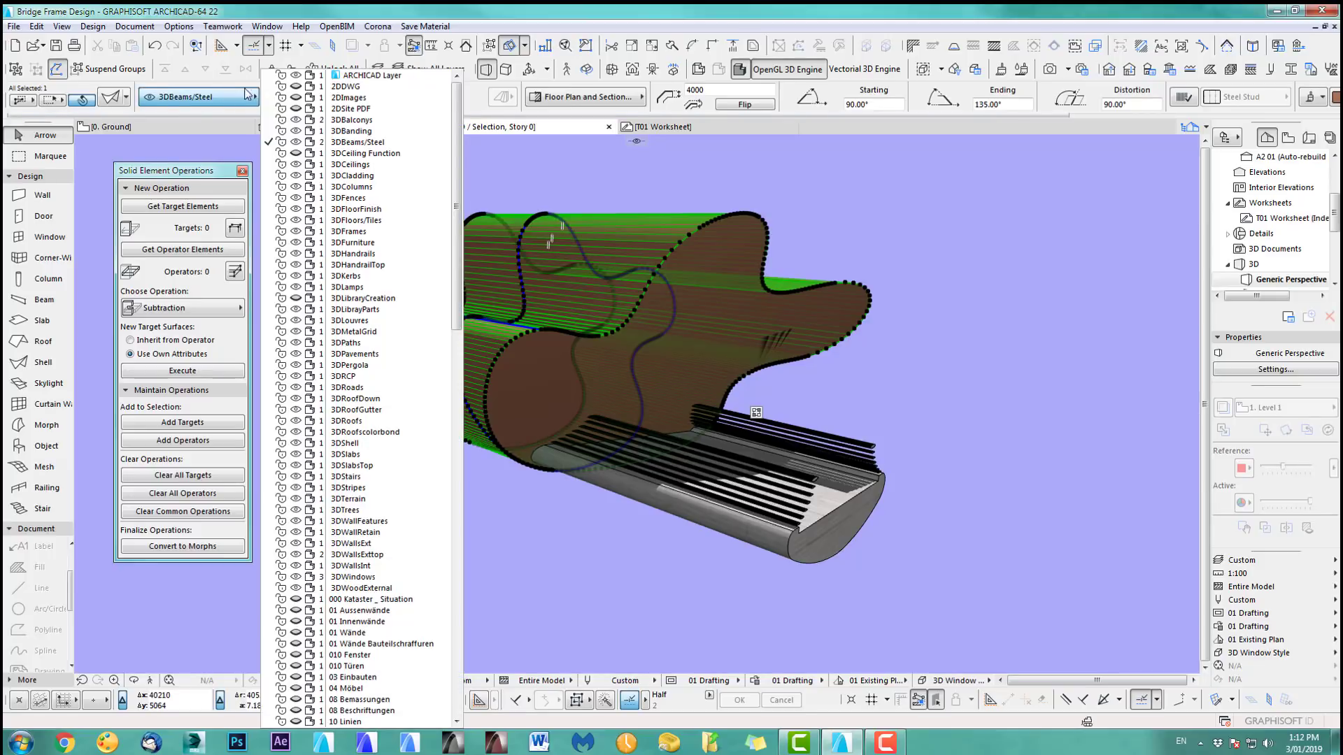
pyautogui.click(344, 98)
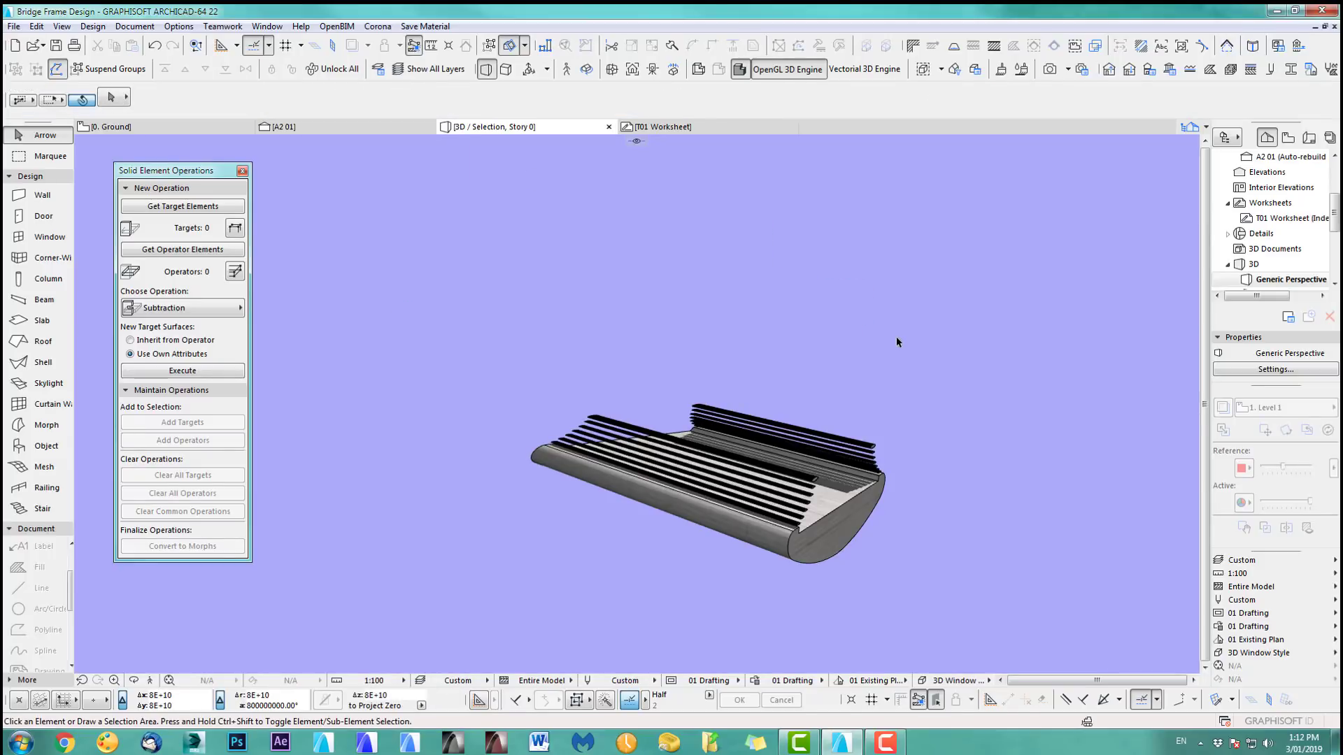
pyautogui.keyDown('shift'); pyautogui.moveTo(586, 511); pyautogui.dragTo(993, 489, button='middle'); pyautogui.keyUp('shift')
# Step: Deselect everything in the ground floor plan and examine the marquee-limited part of the bridge in 3D
pyautogui.press('F2')
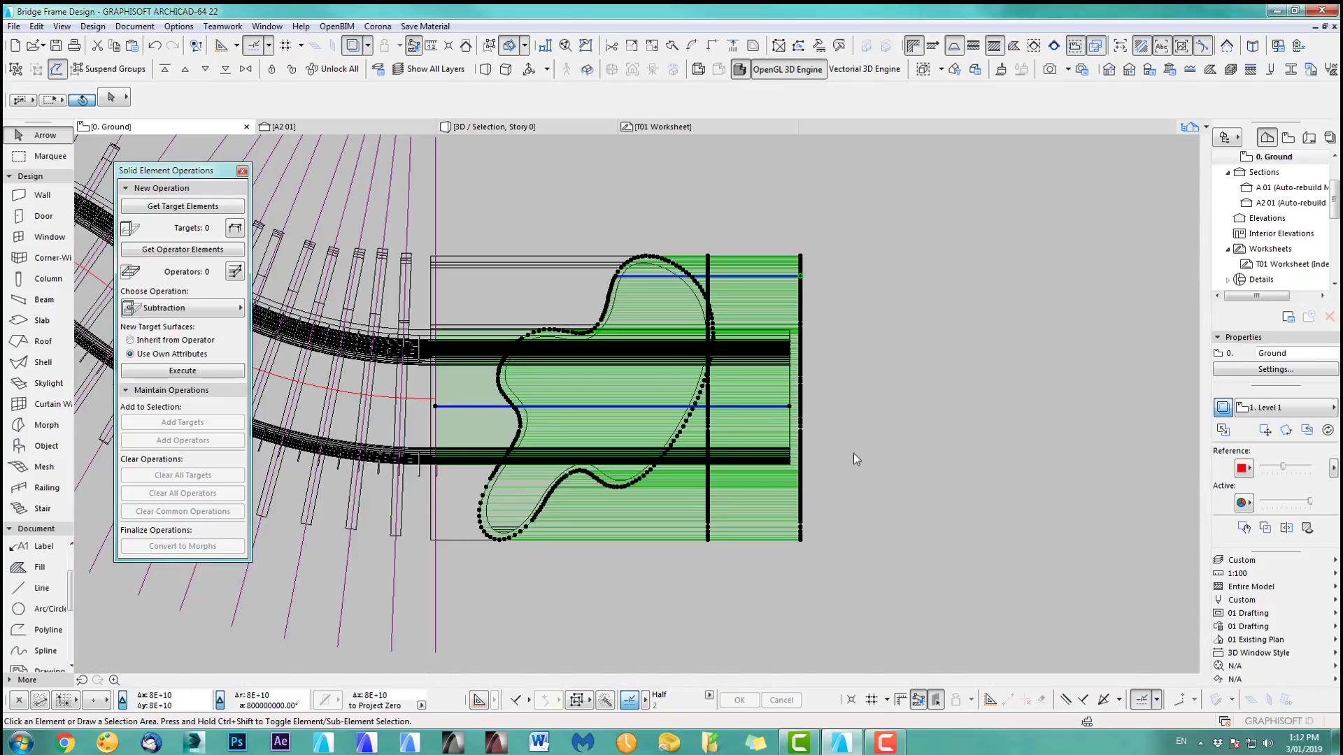
pyautogui.scroll(-1, 863, 447)
pyautogui.moveTo(861, 462); pyautogui.dragTo(859, 464, button='middle')
pyautogui.scroll(-3, 846, 462)
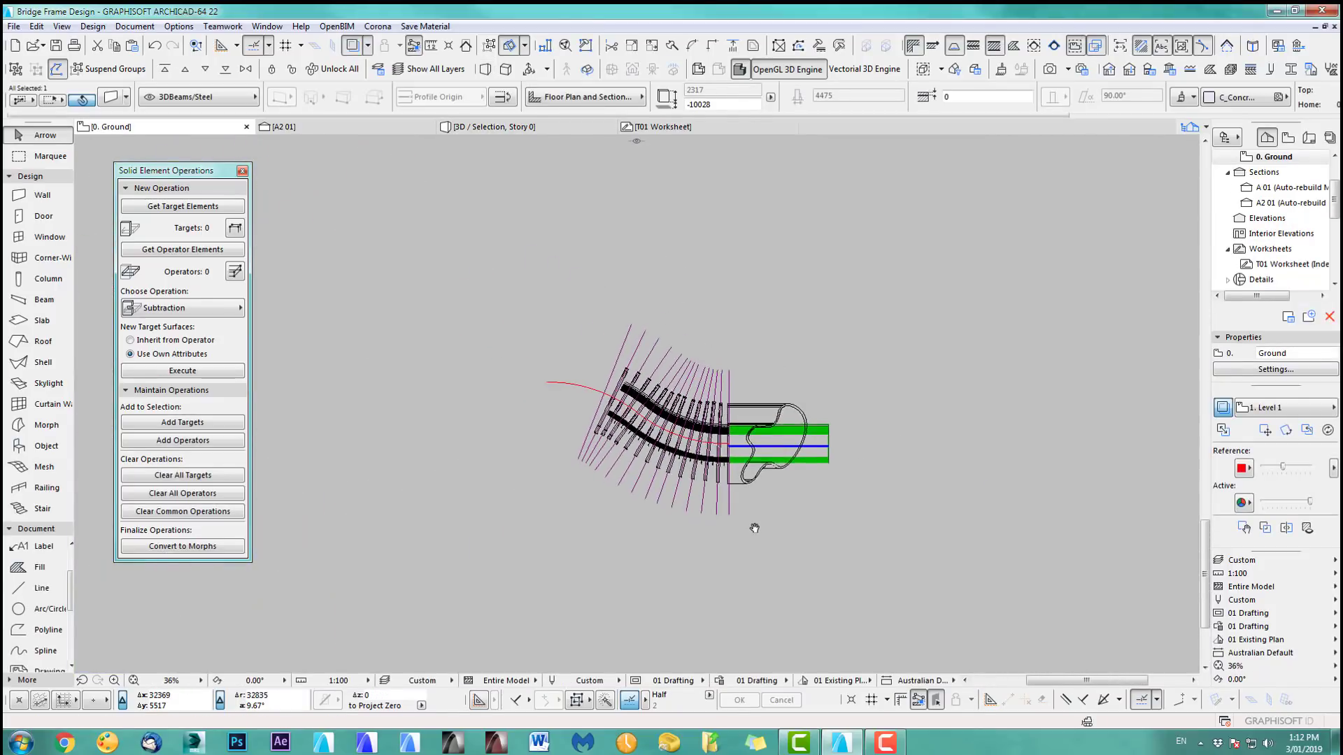
pyautogui.click(736, 322)
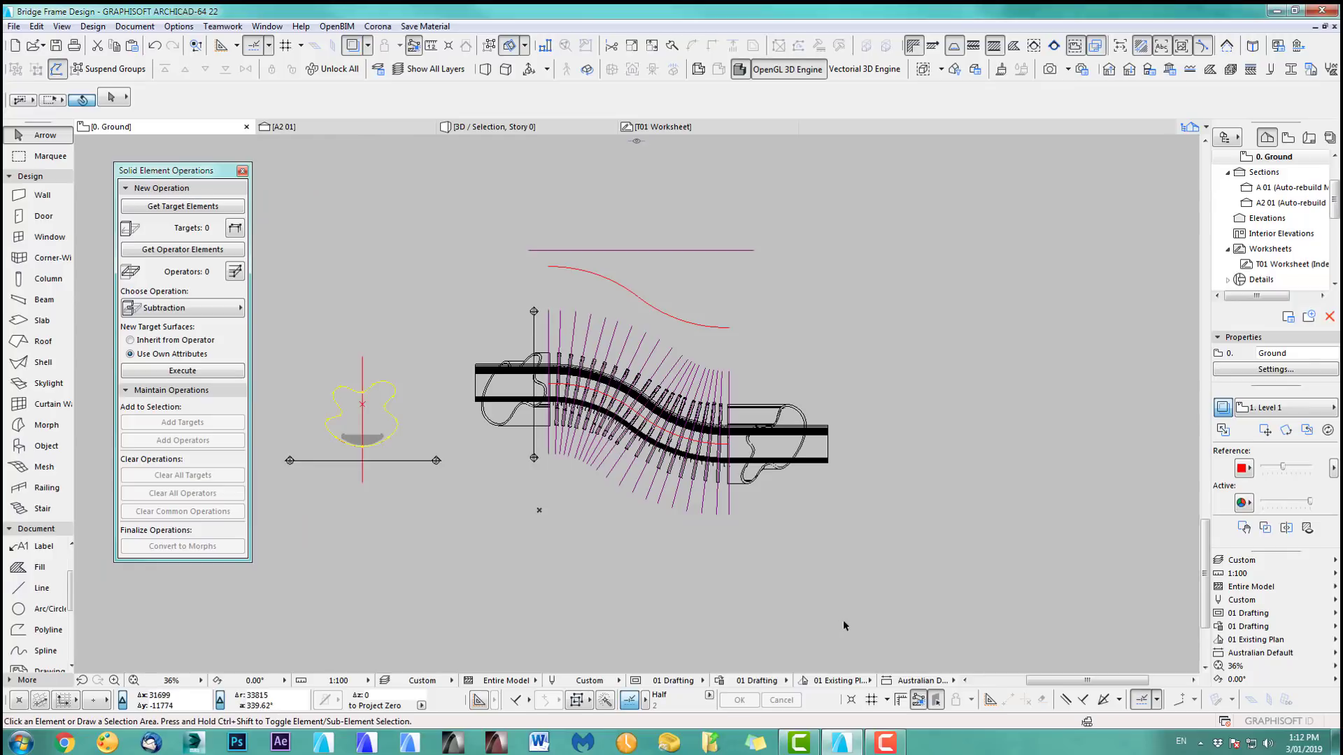
pyautogui.press('F3')
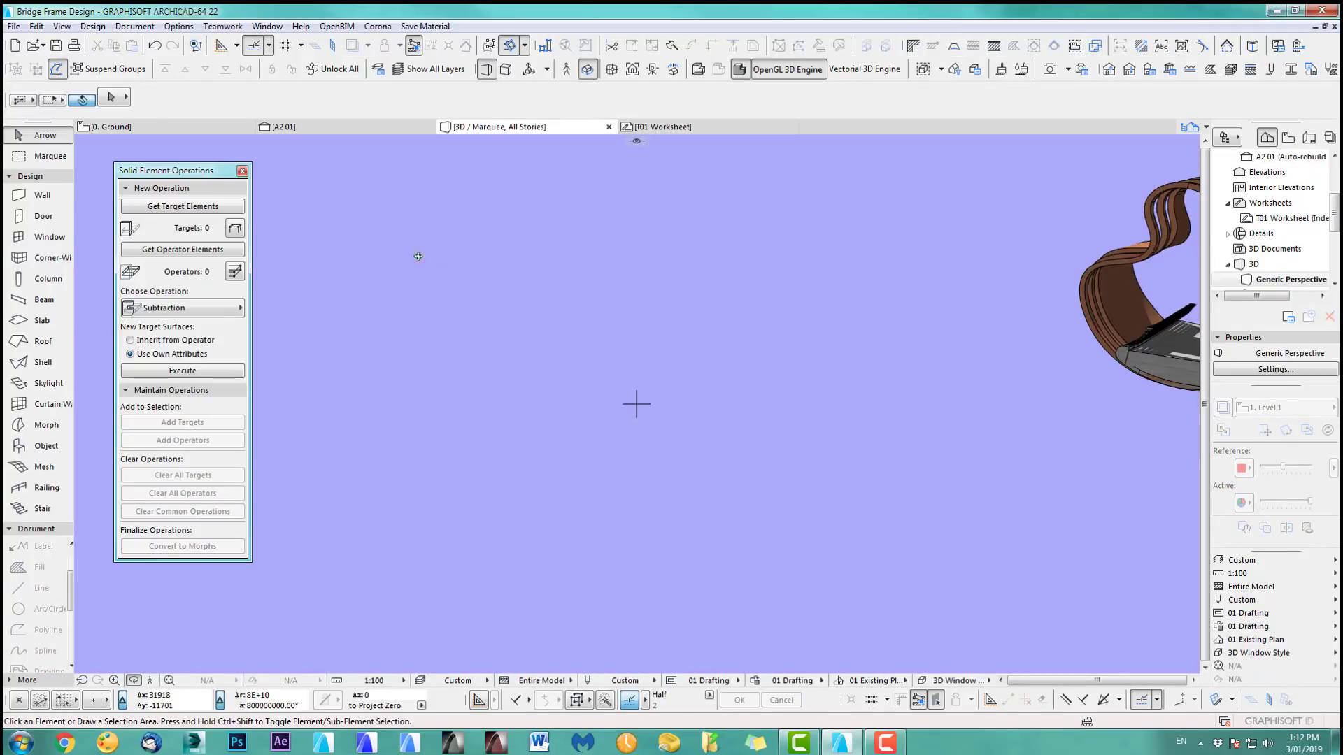
pyautogui.click(170, 681)
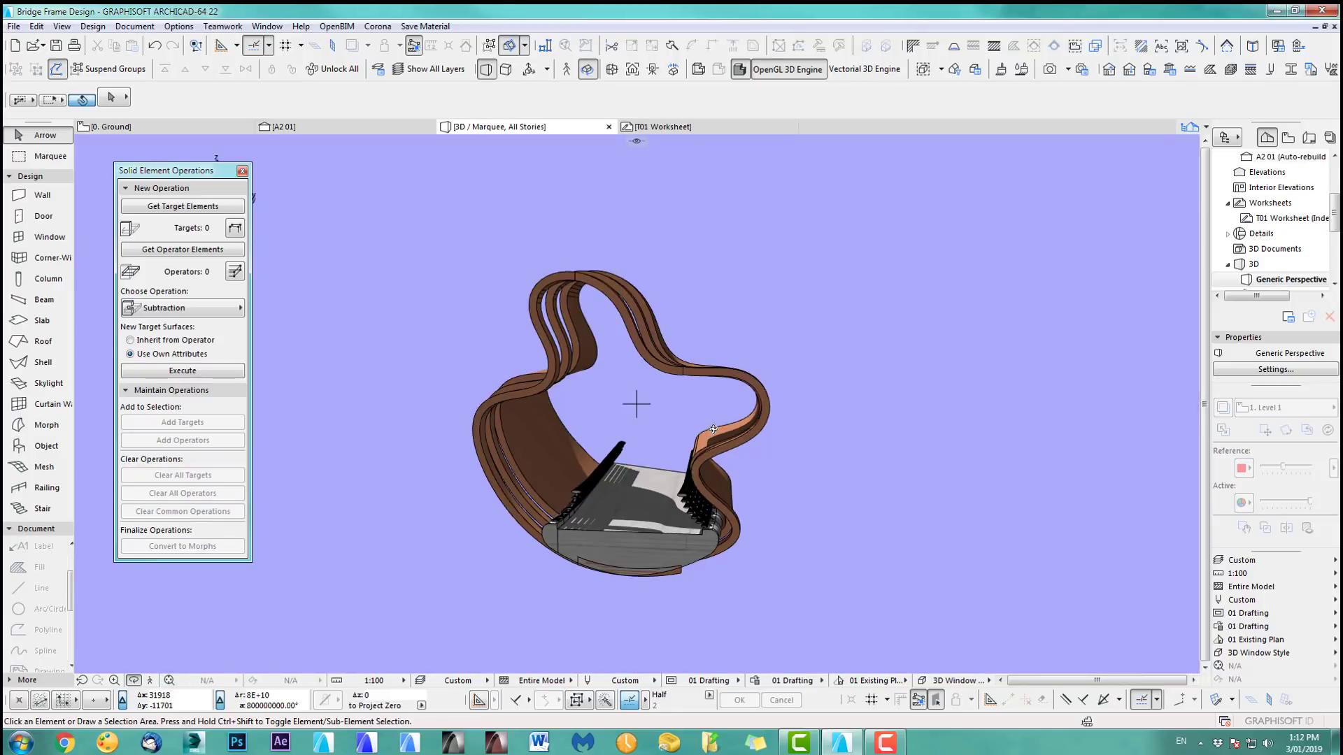
pyautogui.press('F2')
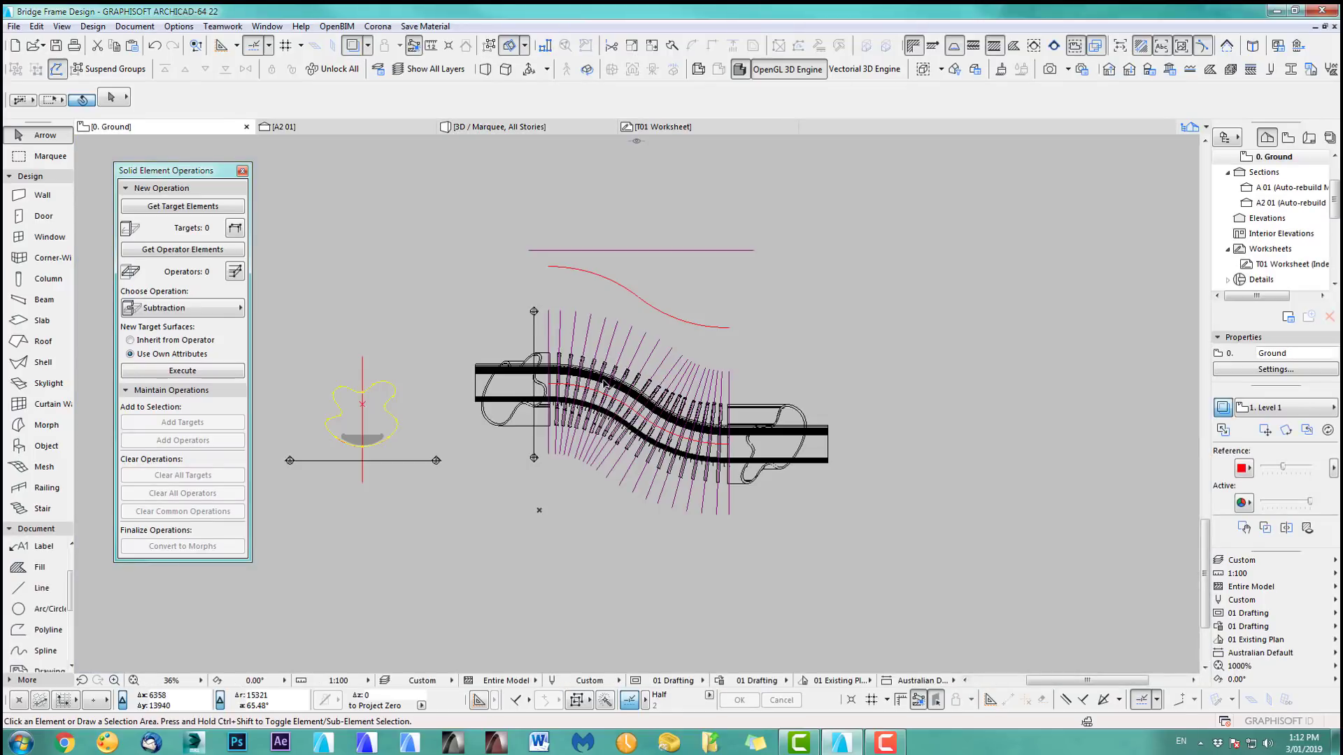
# Step: Close the Solid Element Operations palette and check the bridge in 3D from another side
pyautogui.scroll(4, 606, 383)
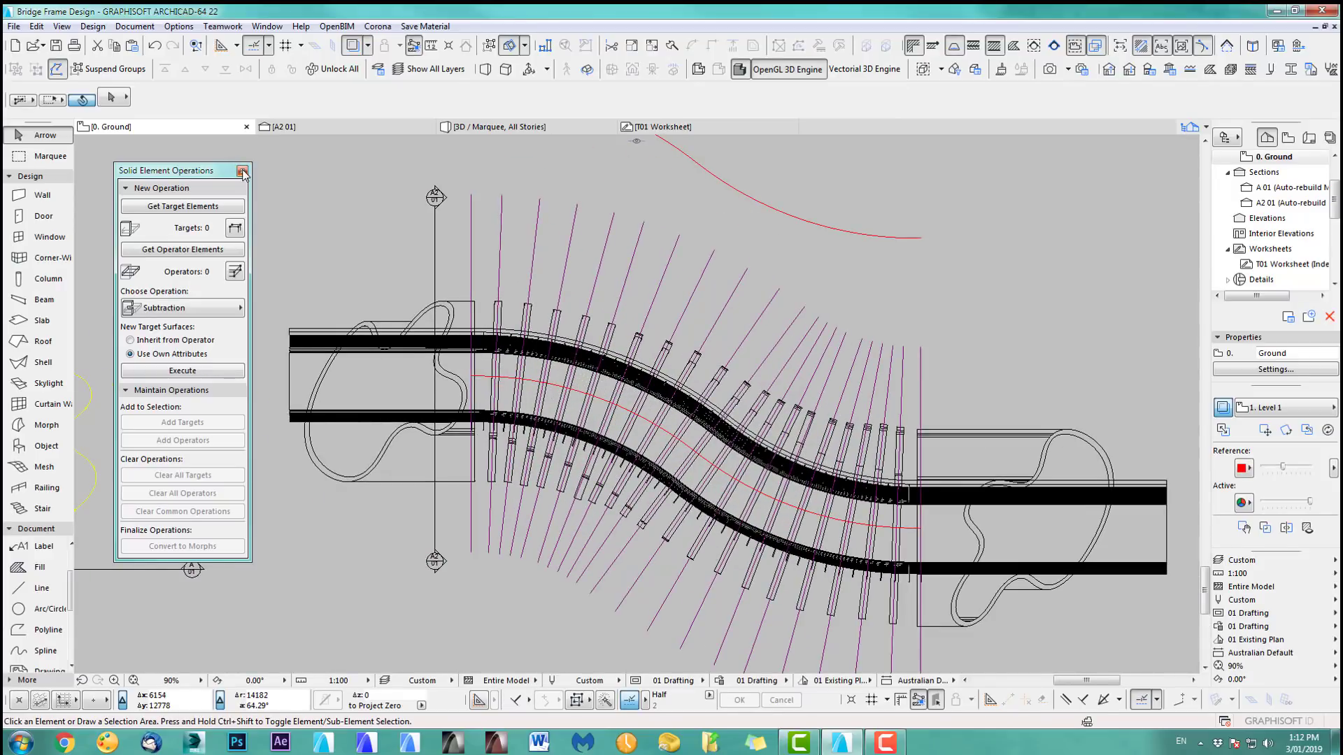
pyautogui.click(242, 172)
pyautogui.scroll(-3, 328, 321)
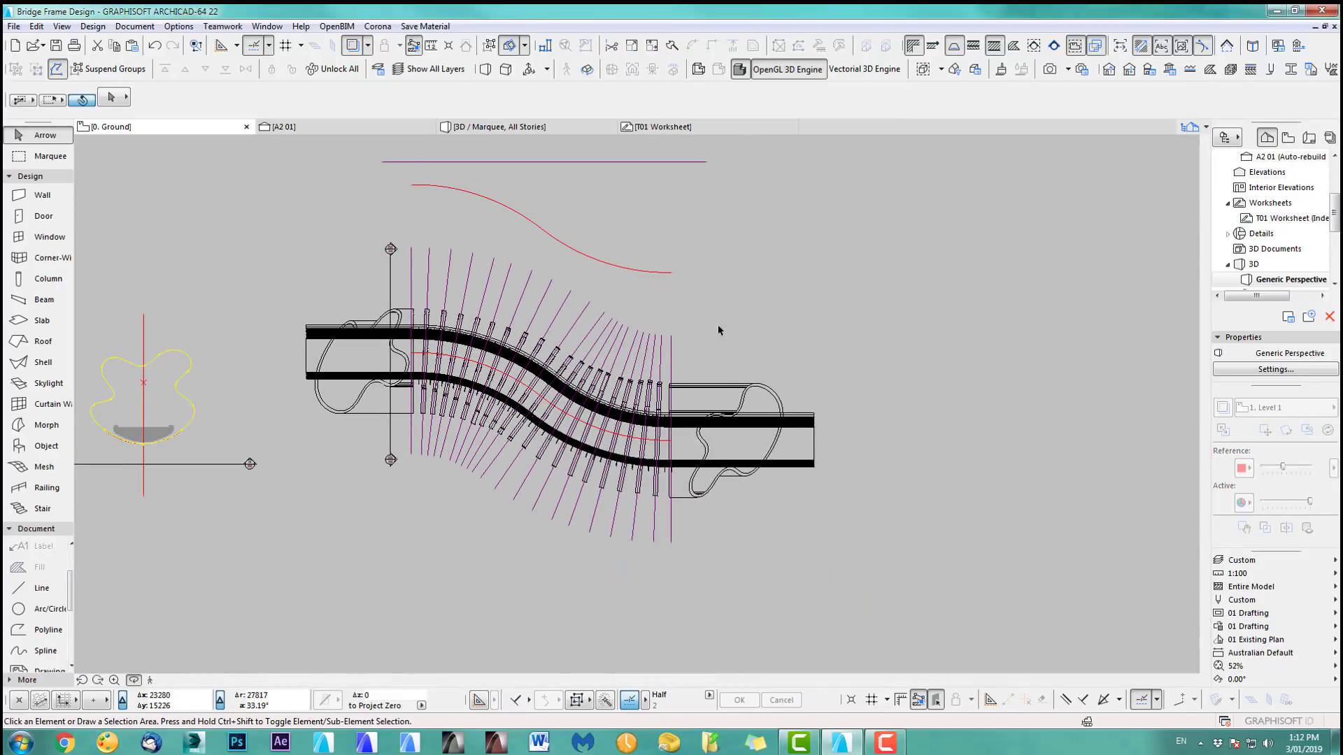
pyautogui.press('F3')
pyautogui.keyDown('shift'); pyautogui.moveTo(823, 435); pyautogui.dragTo(523, 455, button='middle'); pyautogui.keyUp('shift')
# Step: Remove the marquee from the ground floor plan and show the complete bridge in 3D
pyautogui.press('F2')
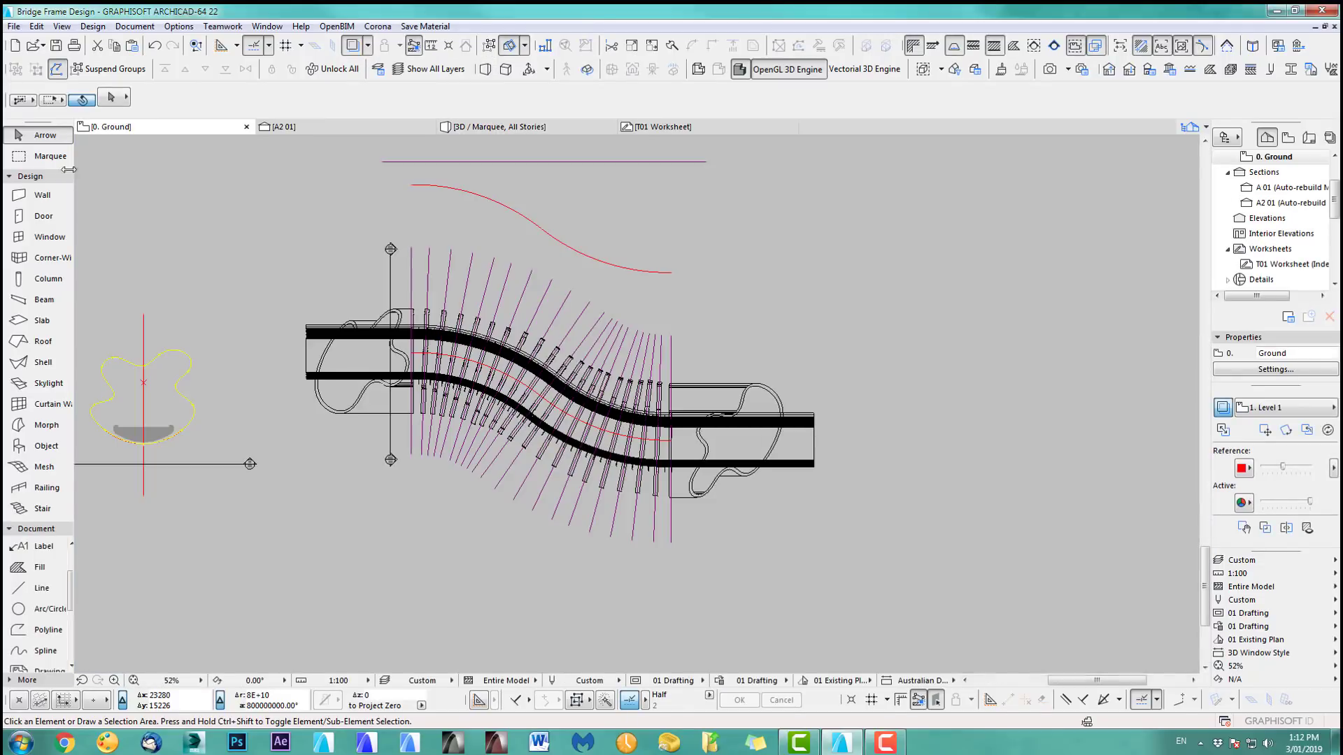
pyautogui.click(46, 156)
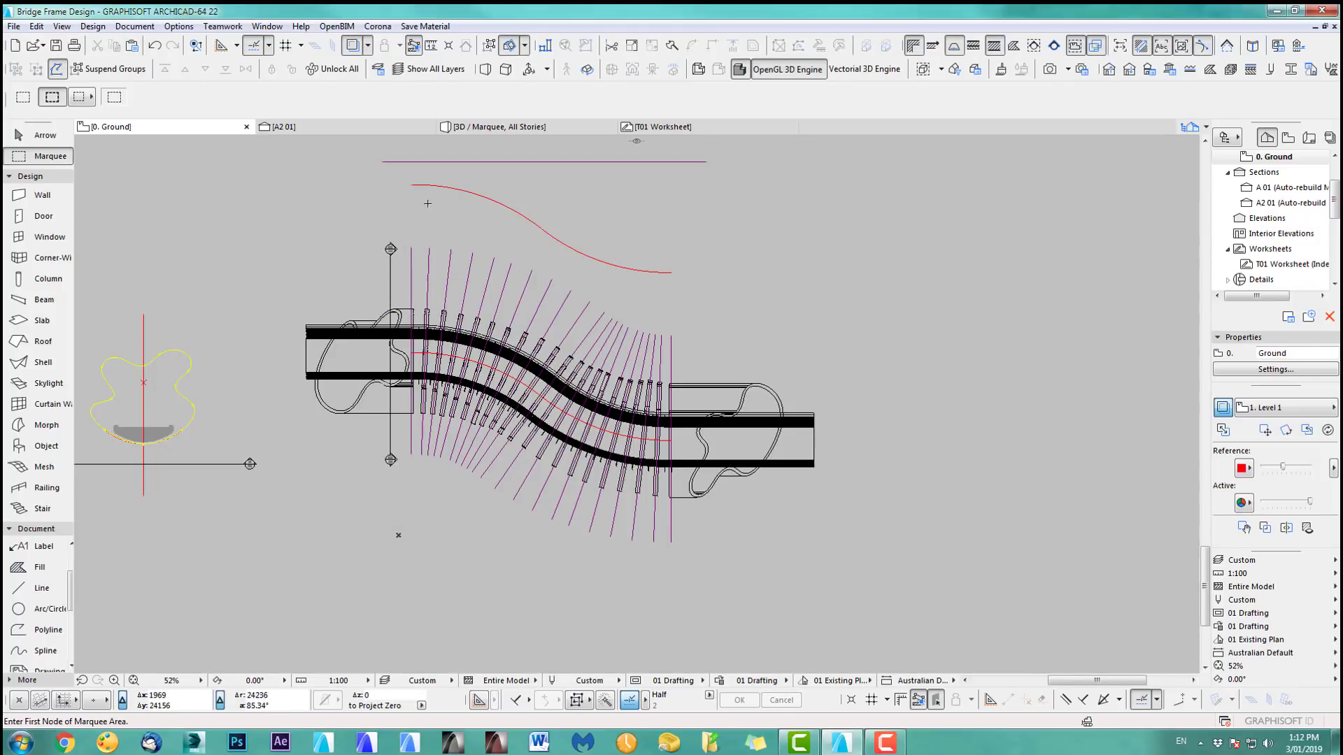
pyautogui.press('F3')
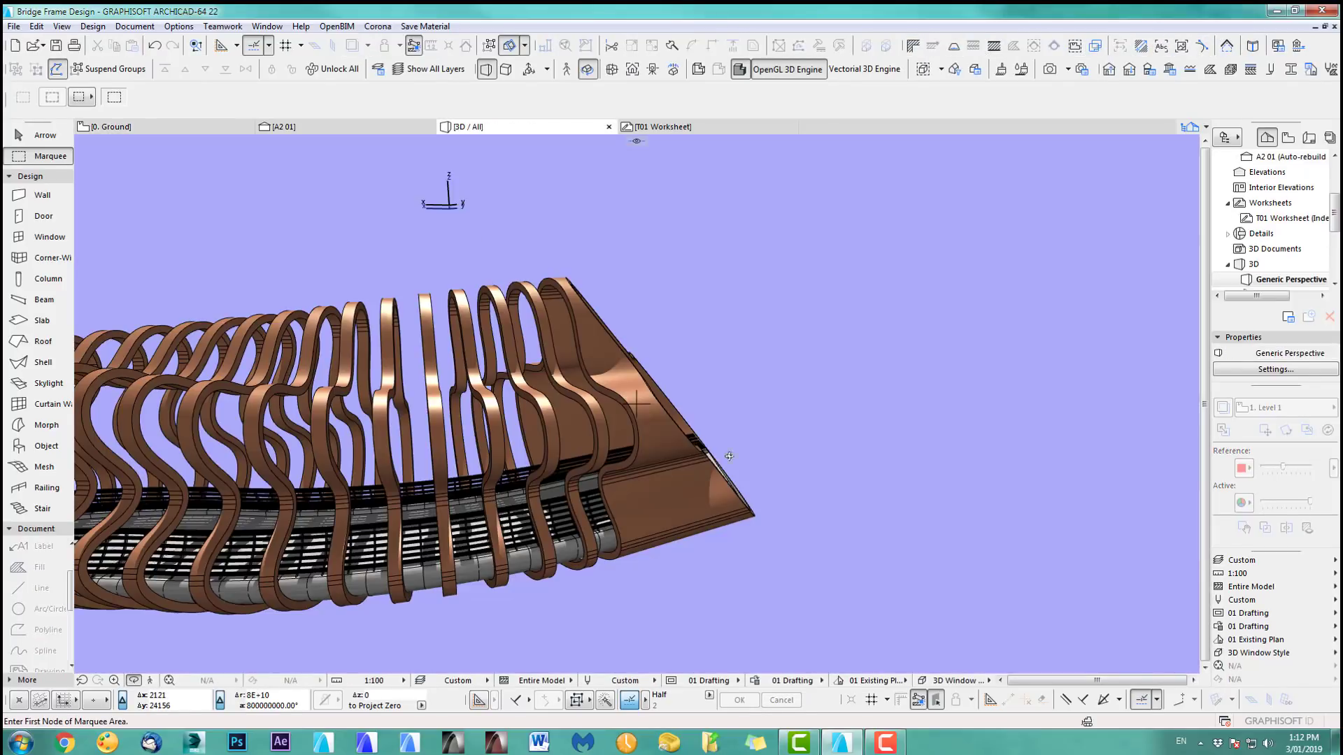
# Step: Examine the slanted end shell, the trimmed walkway and handrails, and the full bridge from several angles in 3D
pyautogui.scroll(-5, 560, 459)
pyautogui.moveTo(391, 437); pyautogui.dragTo(618, 432, button='middle')
pyautogui.keyDown('shift'); pyautogui.moveTo(474, 429); pyautogui.dragTo(529, 424, button='middle'); pyautogui.keyUp('shift')
pyautogui.keyDown('shift'); pyautogui.moveTo(954, 555); pyautogui.dragTo(888, 488, button='middle'); pyautogui.keyUp('shift')
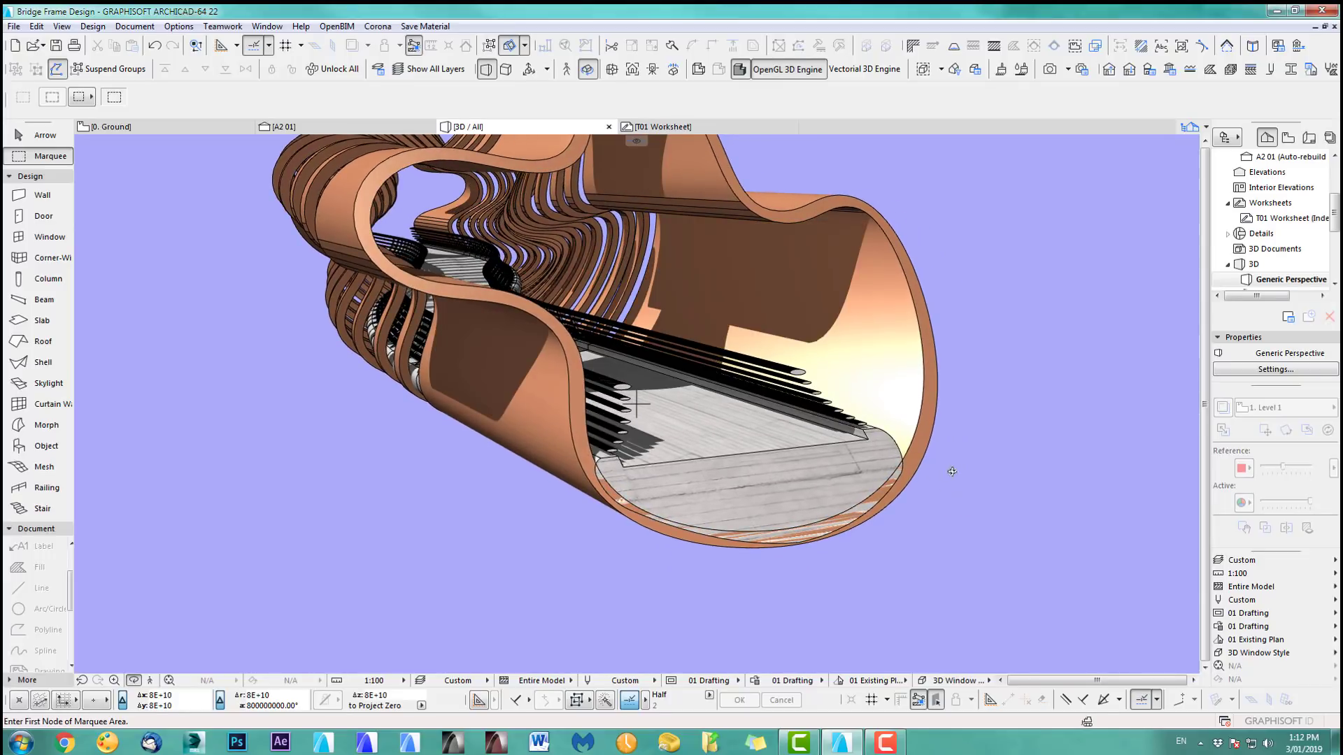
pyautogui.keyDown('shift'); pyautogui.moveTo(884, 433); pyautogui.dragTo(776, 412, button='middle'); pyautogui.keyUp('shift')
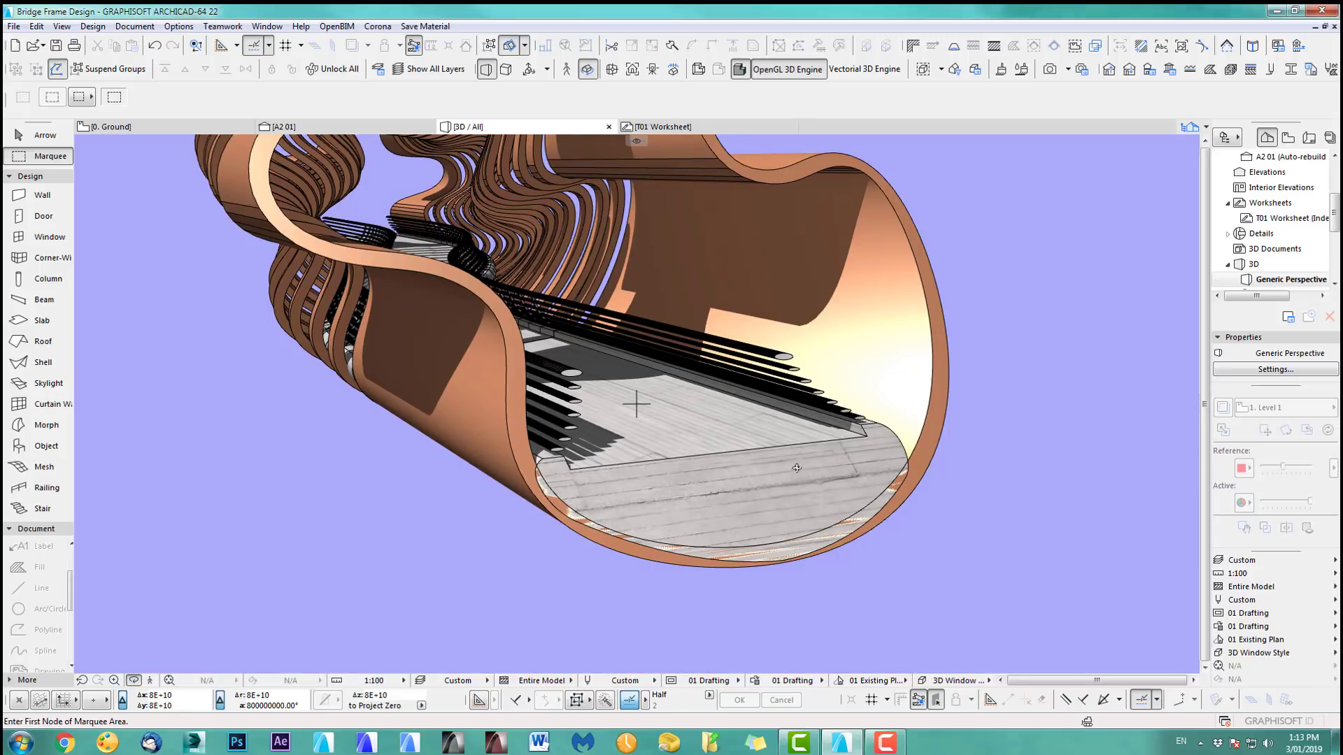
pyautogui.keyDown('shift'); pyautogui.moveTo(797, 468); pyautogui.dragTo(722, 487, button='middle'); pyautogui.keyUp('shift')
pyautogui.keyDown('shift'); pyautogui.moveTo(626, 418); pyautogui.dragTo(486, 421, button='middle'); pyautogui.keyUp('shift')
pyautogui.scroll(-3, 873, 409)
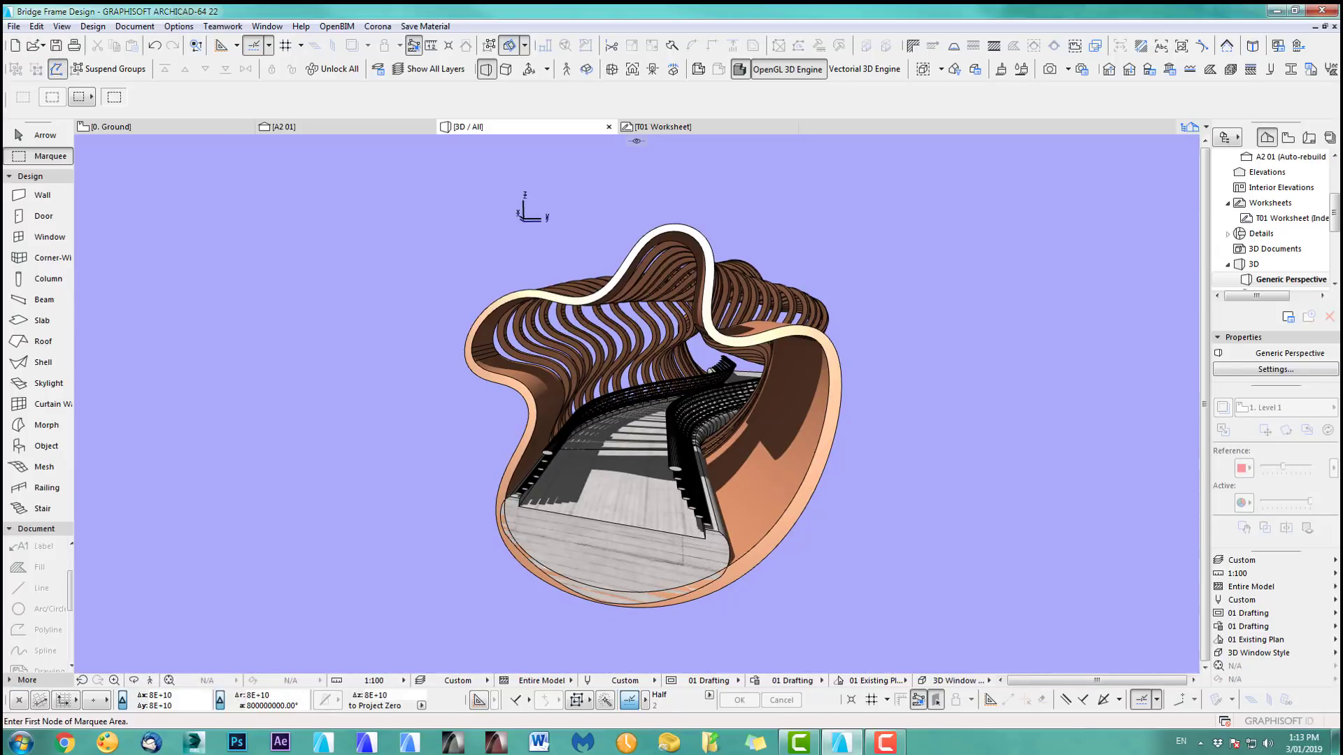
pyautogui.scroll(-3, 402, 589)
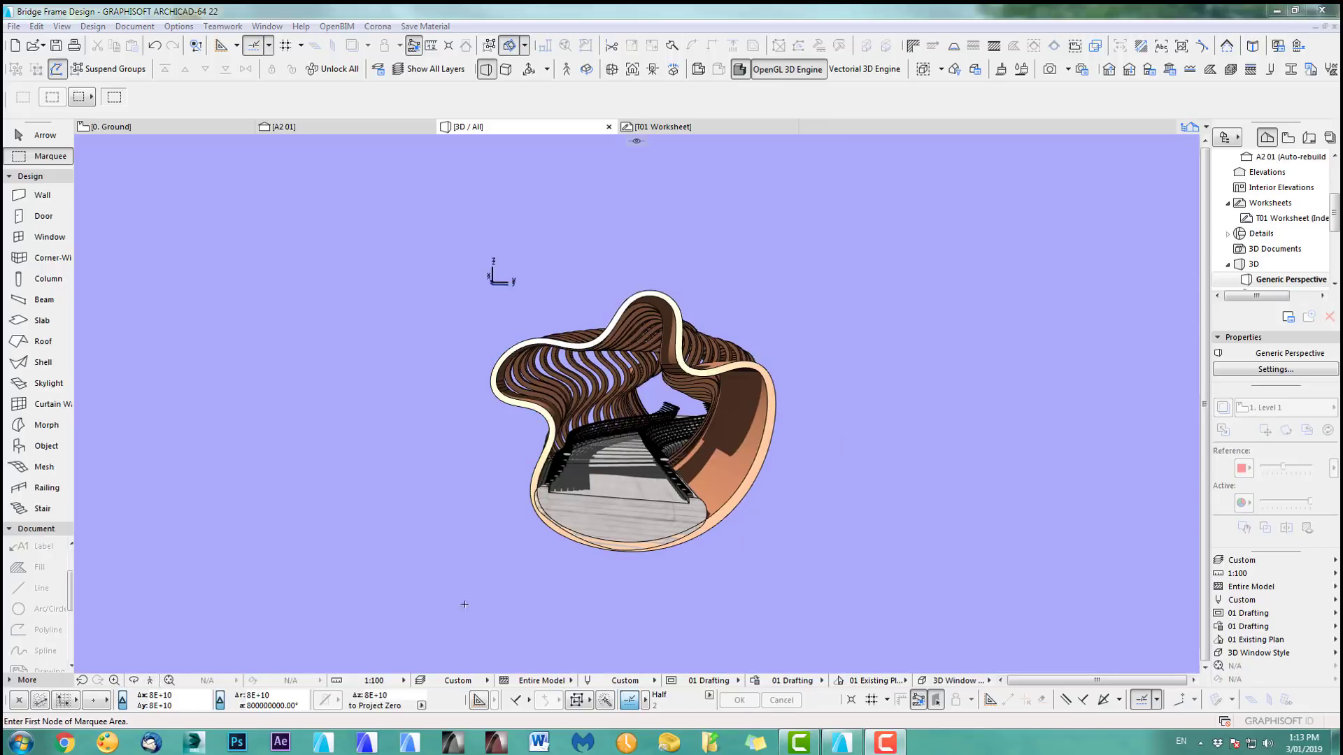
pyautogui.keyDown('shift'); pyautogui.moveTo(464, 604); pyautogui.dragTo(176, 657, button='middle'); pyautogui.keyUp('shift')
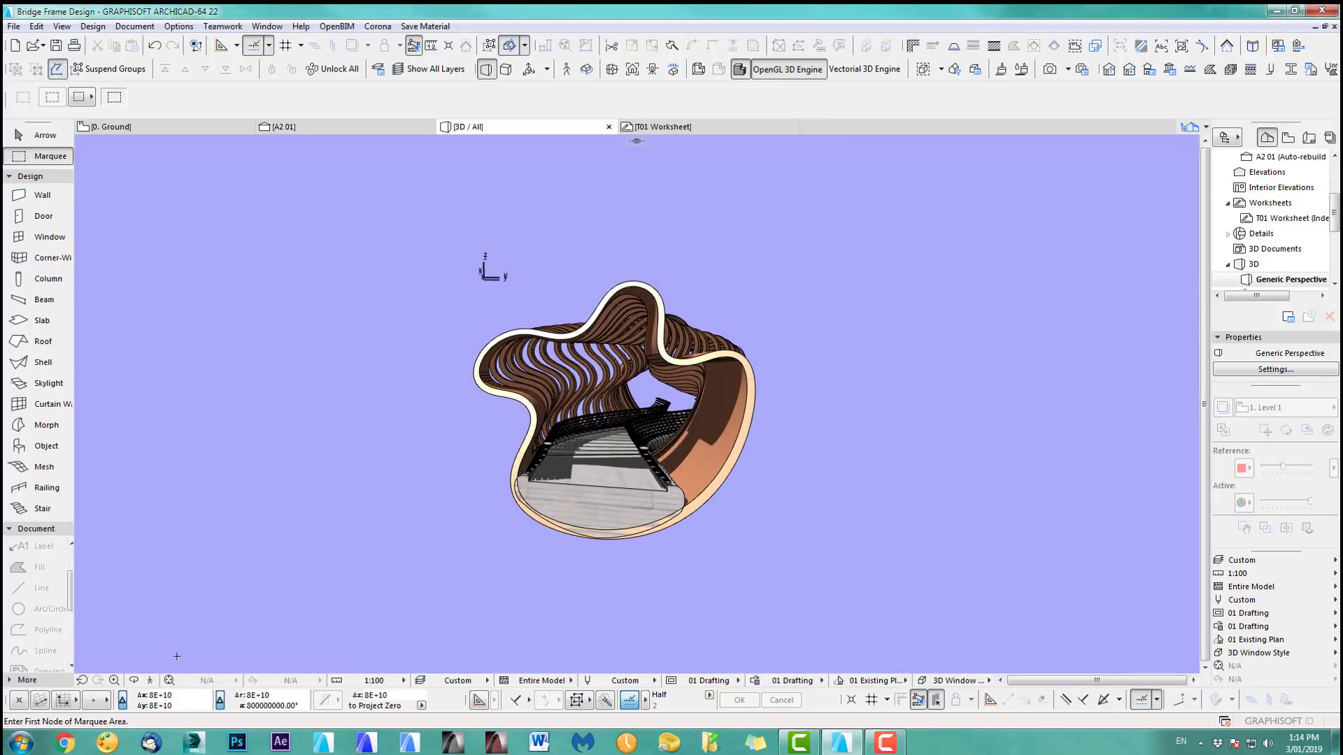
# Step: Walk through the bridge from one slanted end to the other in 3D Explore, and review the whole structure from outside
pyautogui.click(149, 681)
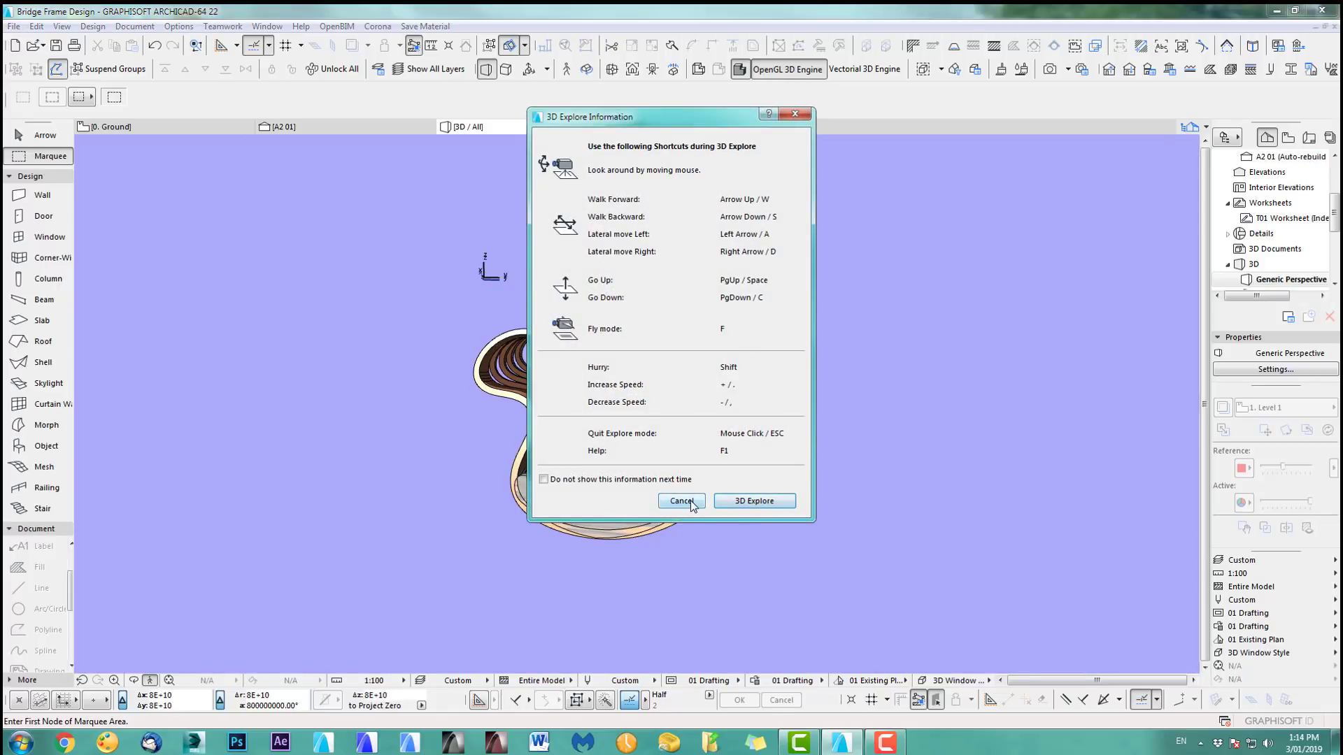
pyautogui.click(760, 501)
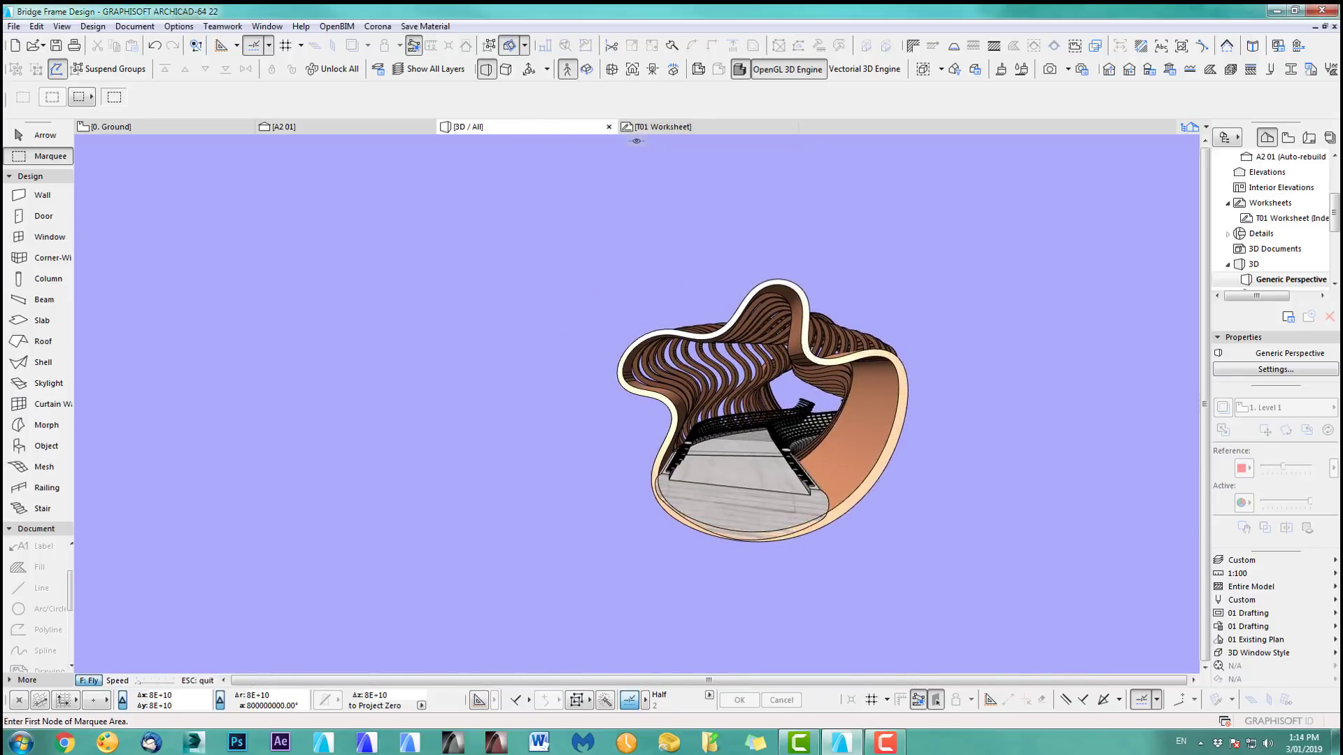
pyautogui.press('Up')
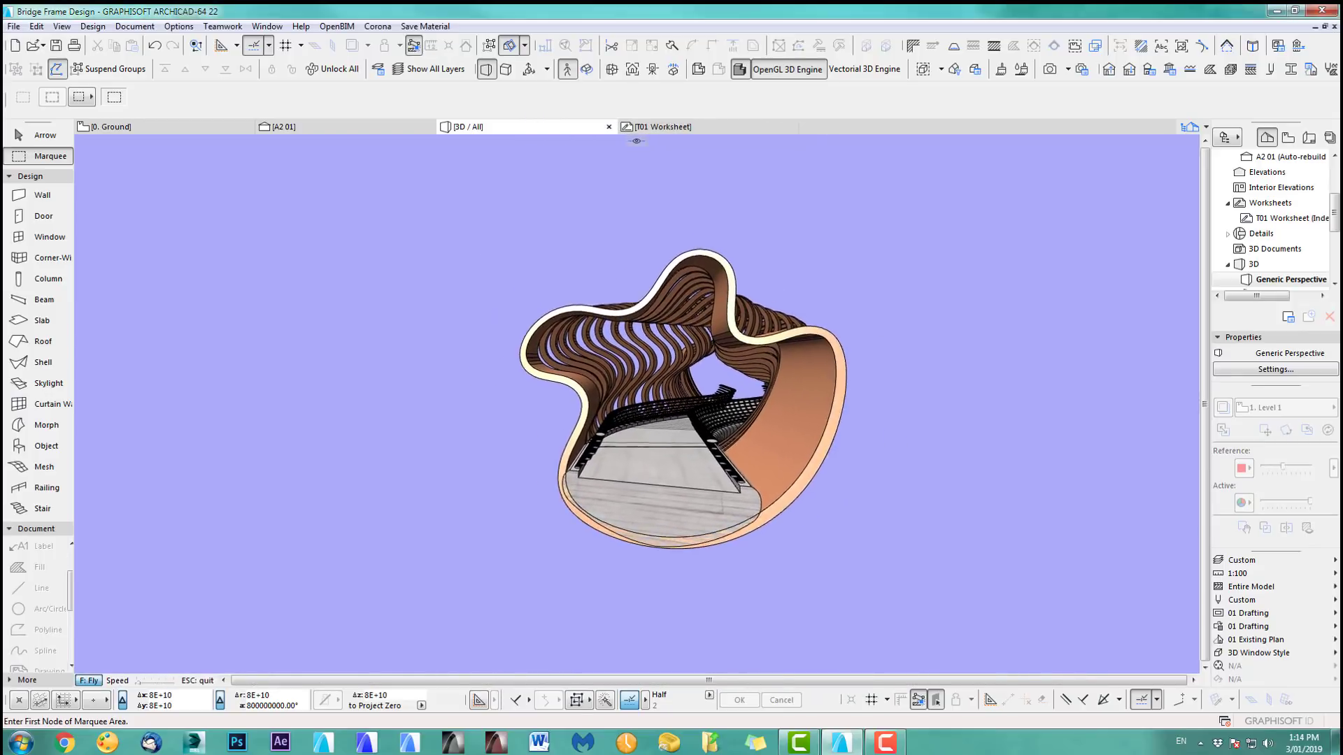
pyautogui.press('Up')
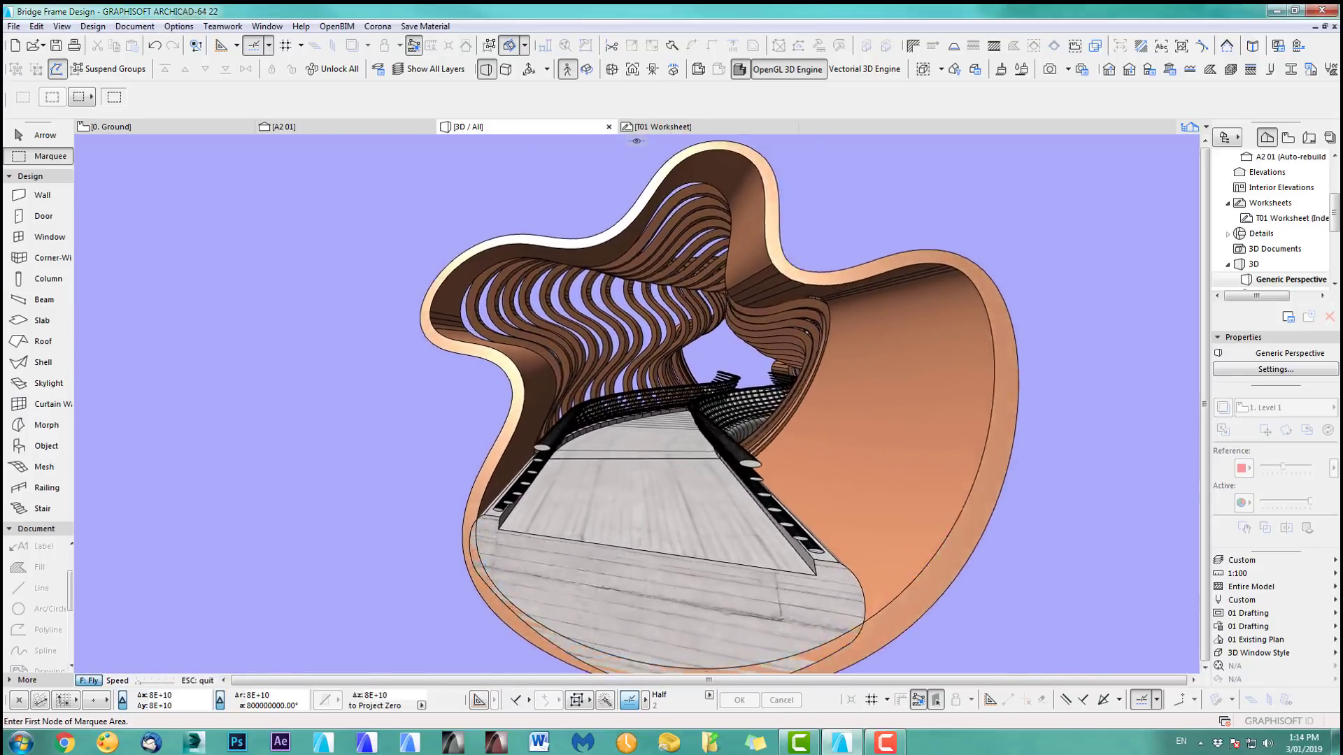
pyautogui.press('Up')
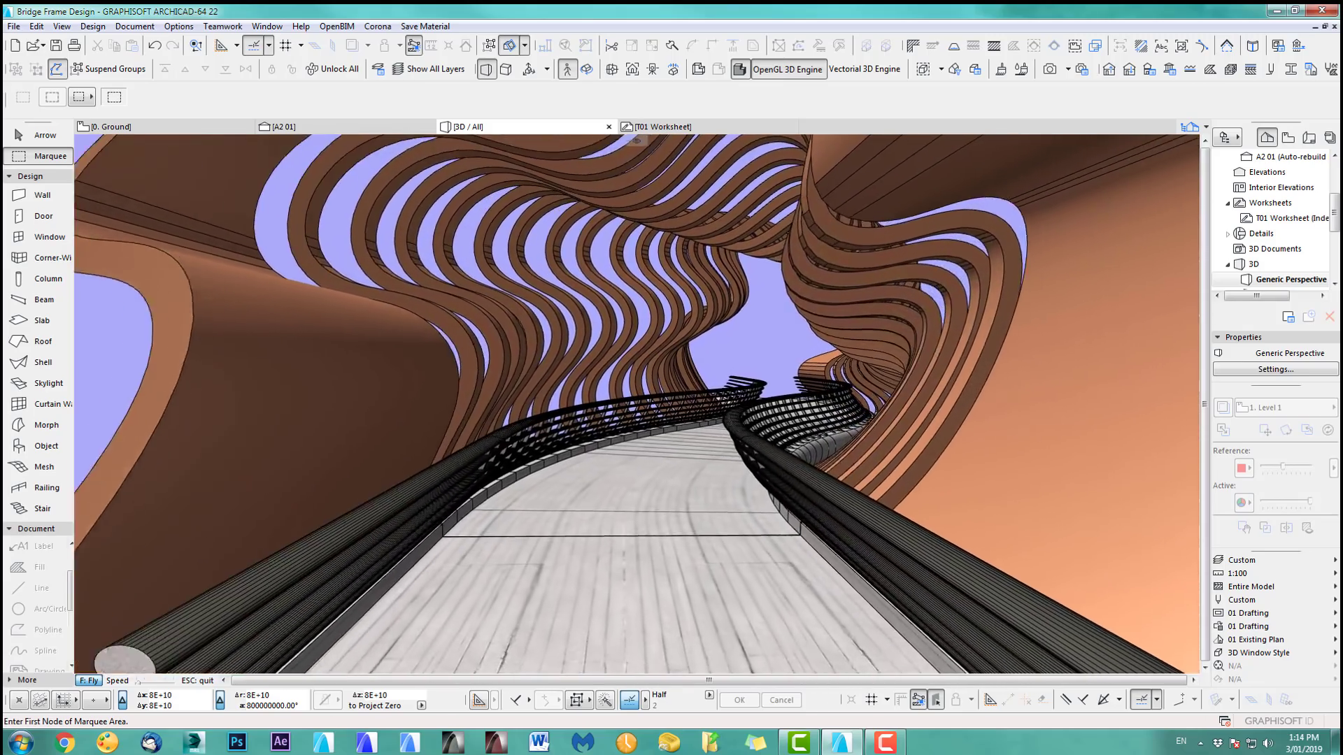
pyautogui.press('Up')
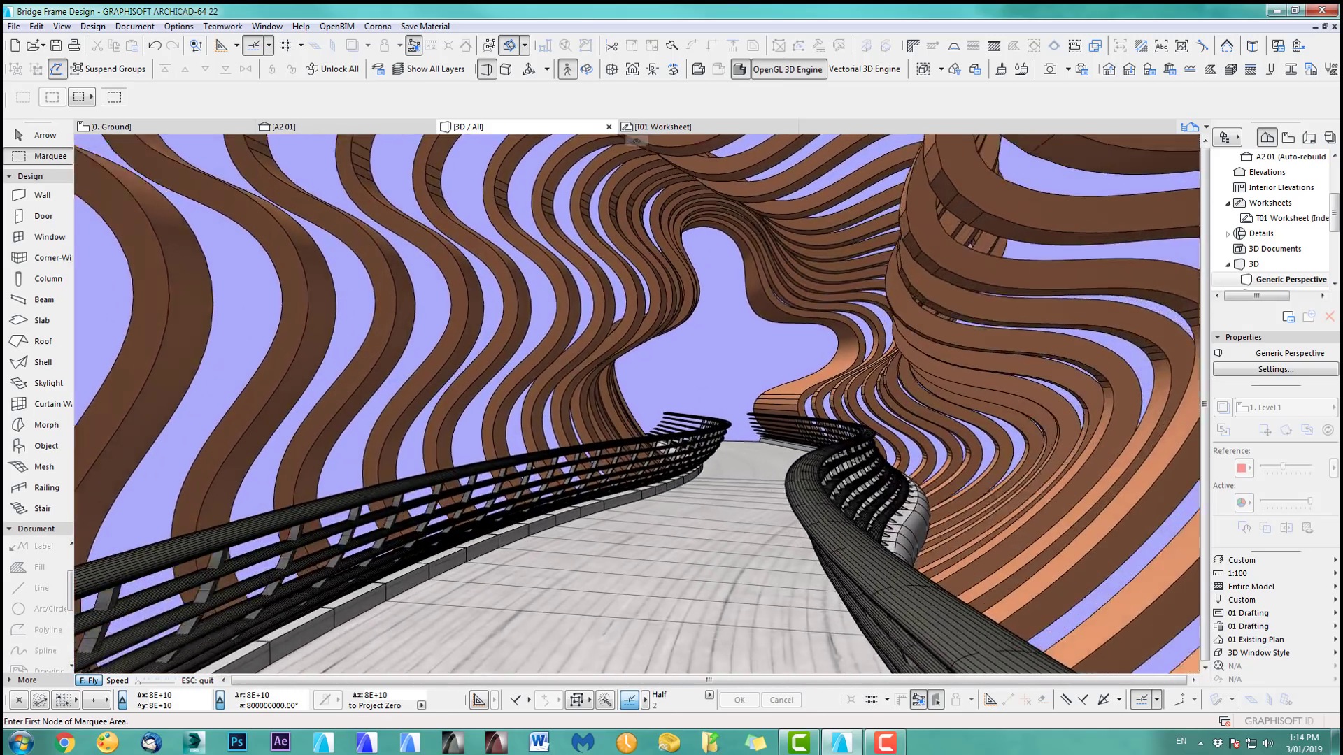
pyautogui.press('Up')
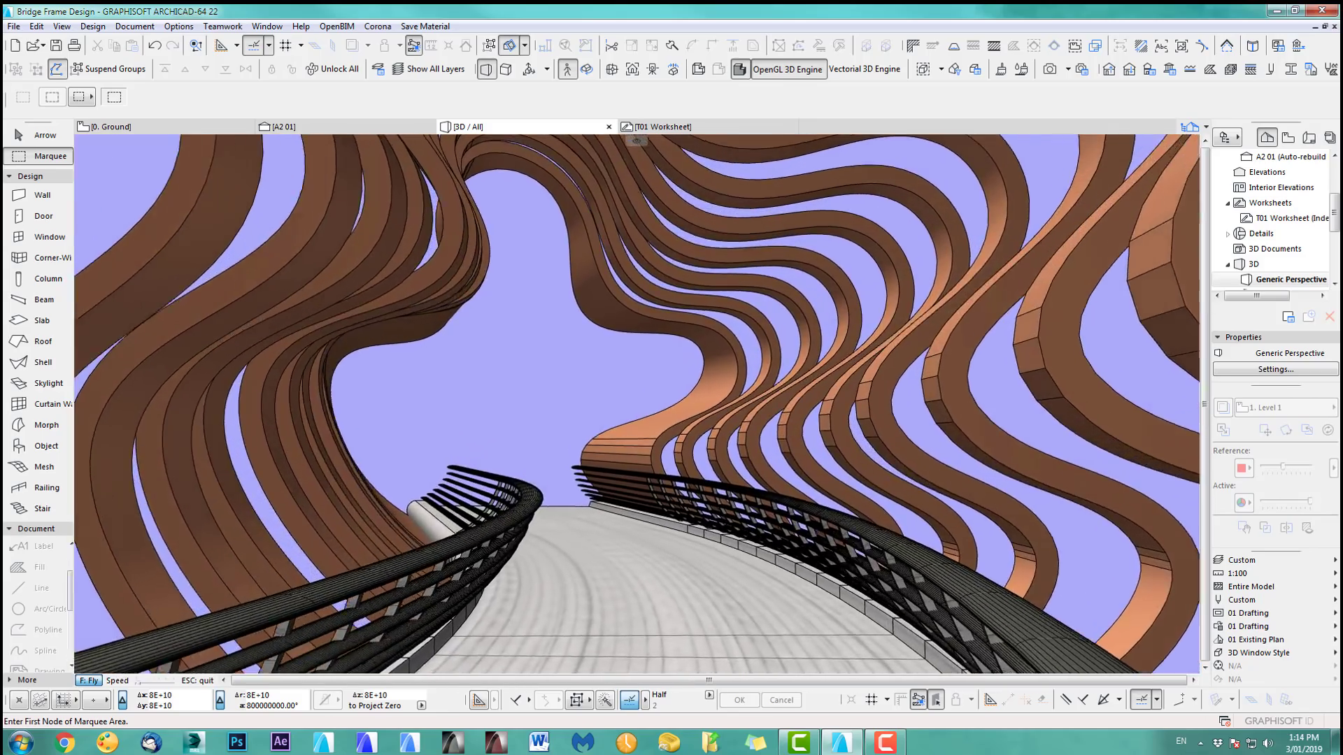
pyautogui.press('Up')
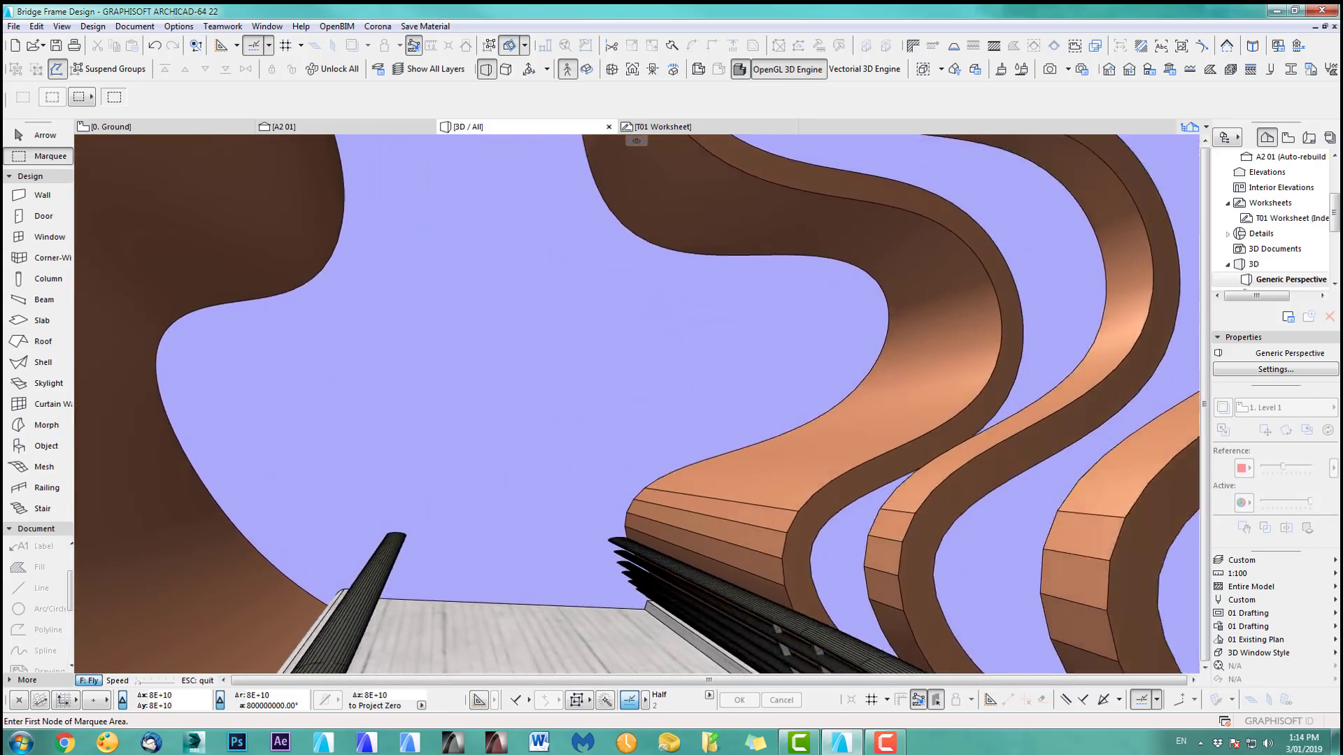
pyautogui.press('Escape')
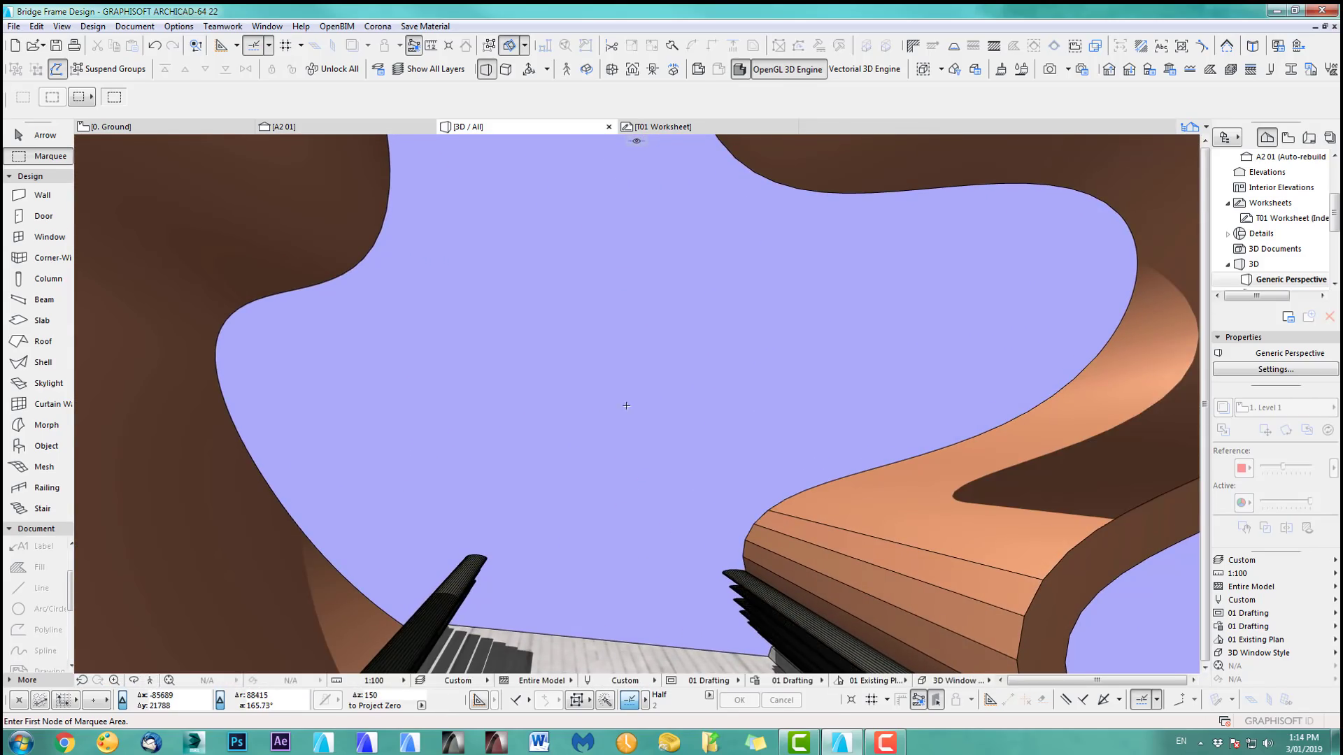
pyautogui.scroll(-3, 626, 406)
pyautogui.keyDown('shift'); pyautogui.moveTo(636, 398); pyautogui.dragTo(744, 513, button='middle'); pyautogui.keyUp('shift')
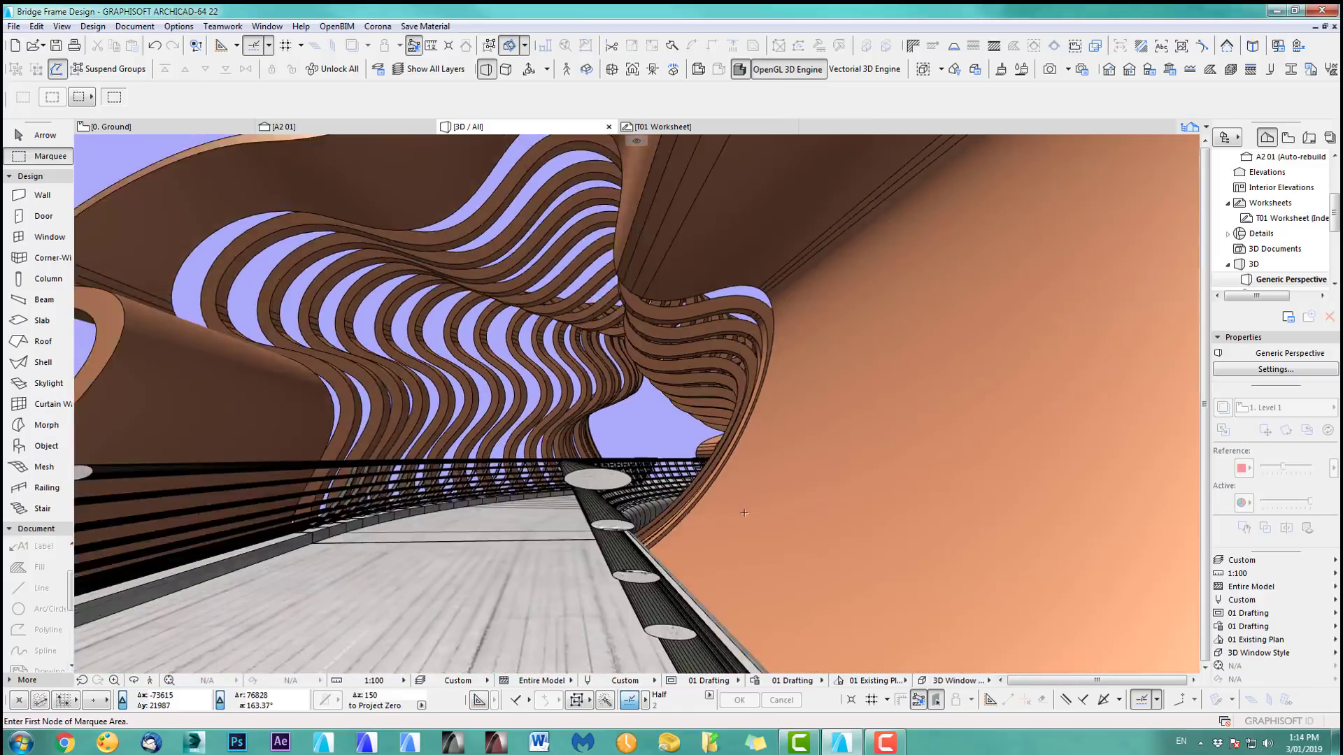
pyautogui.scroll(-5, 754, 467)
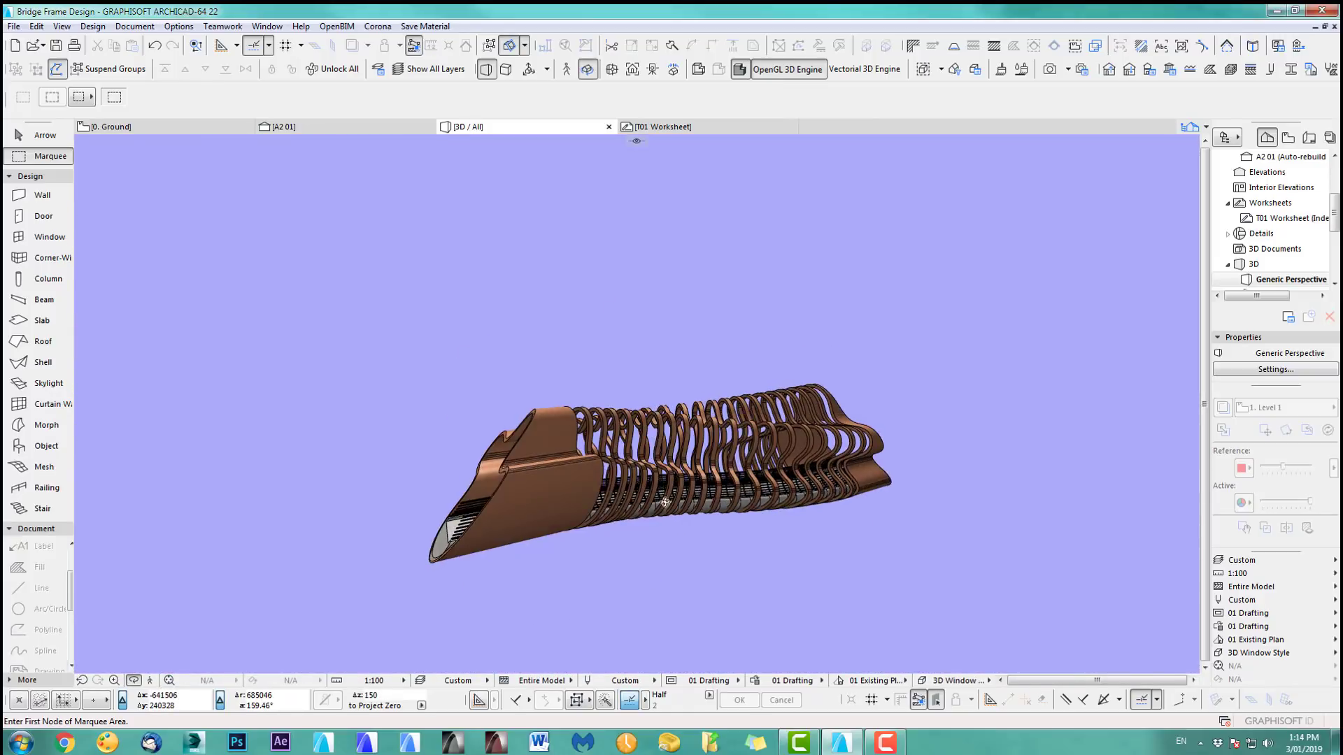
pyautogui.scroll(4, 787, 494)
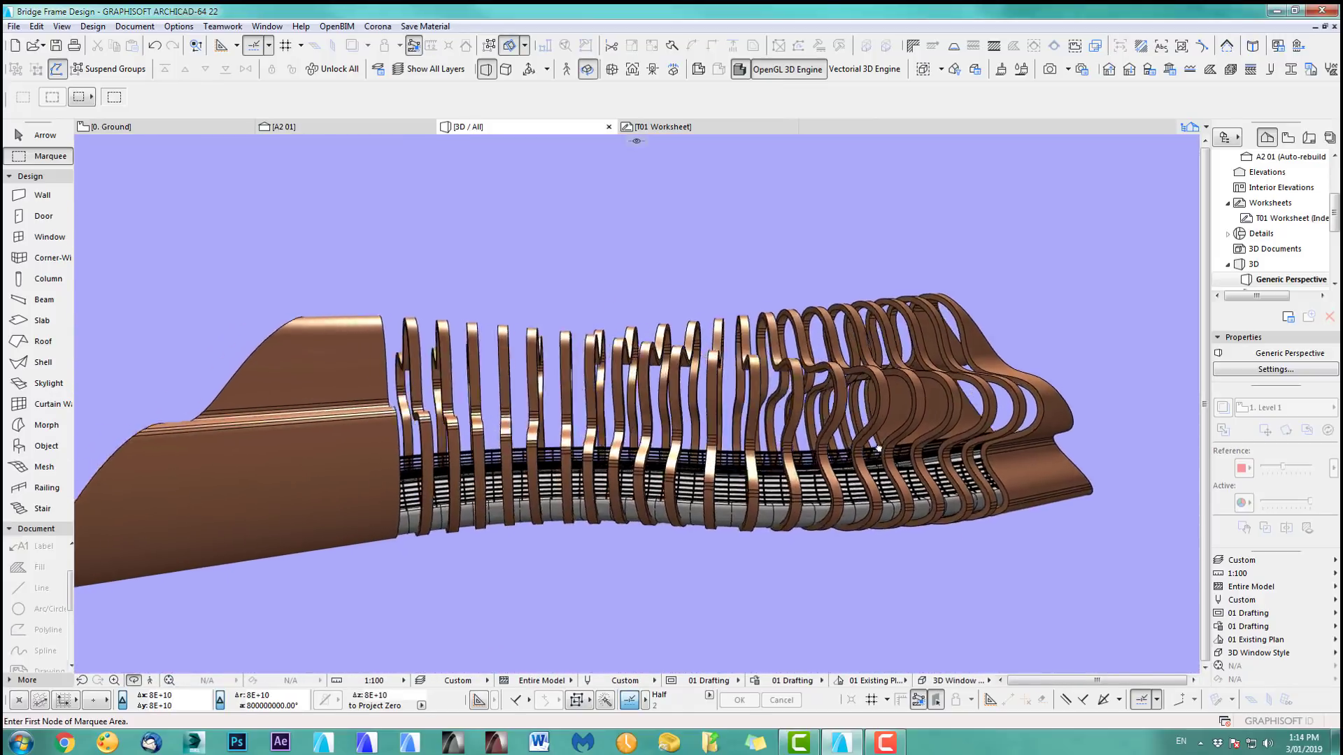